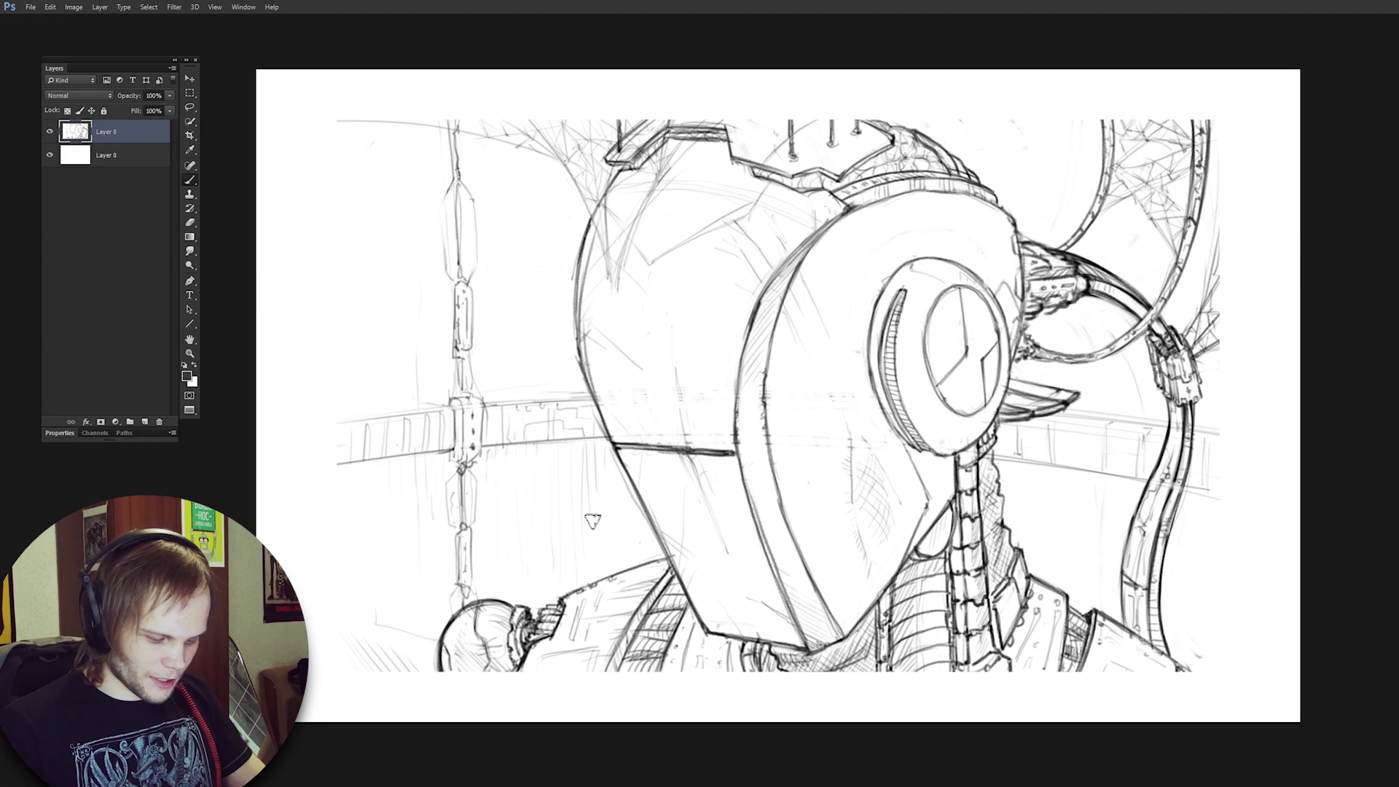
Move the robot sketch up and slightly to the right on the canvas, leaving empty space beneath it.
key("ctrl")
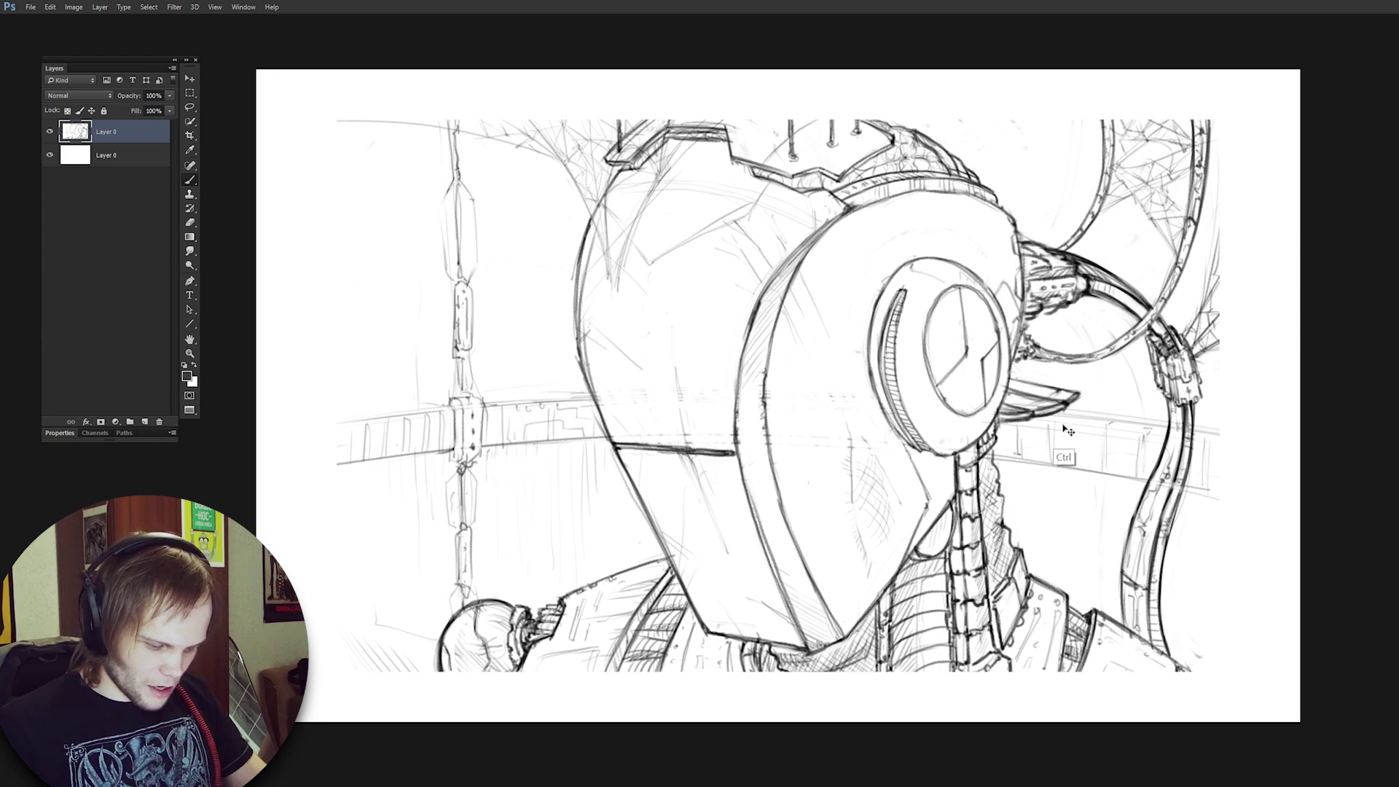
left_click_drag(1076, 425, 1123, 372)
left_click_drag(1118, 470, 1099, 468)
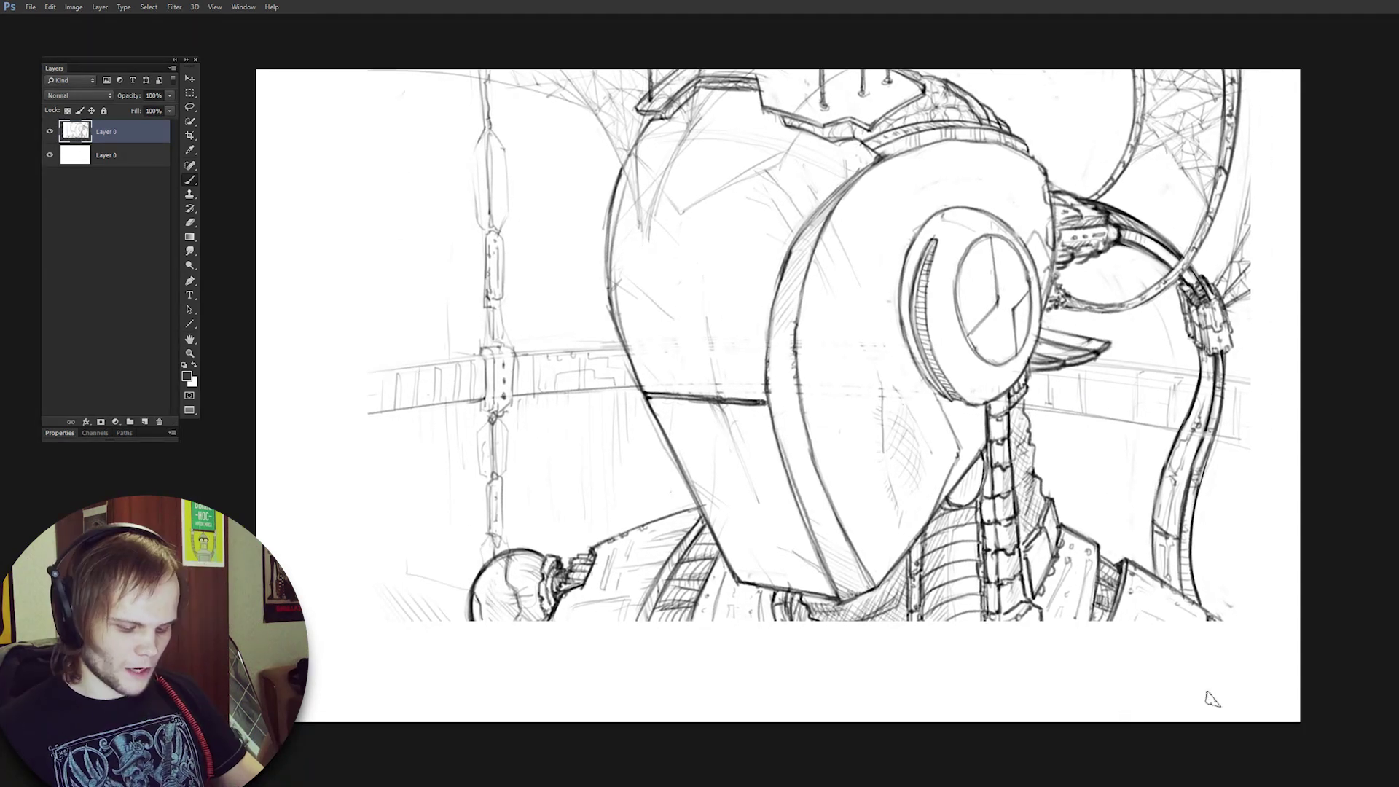
Add a new layer and sketch the shoulder and arm outlines continuing below the cut-off edge of the robot sketch.
key("ctrl+shift+alt+n")
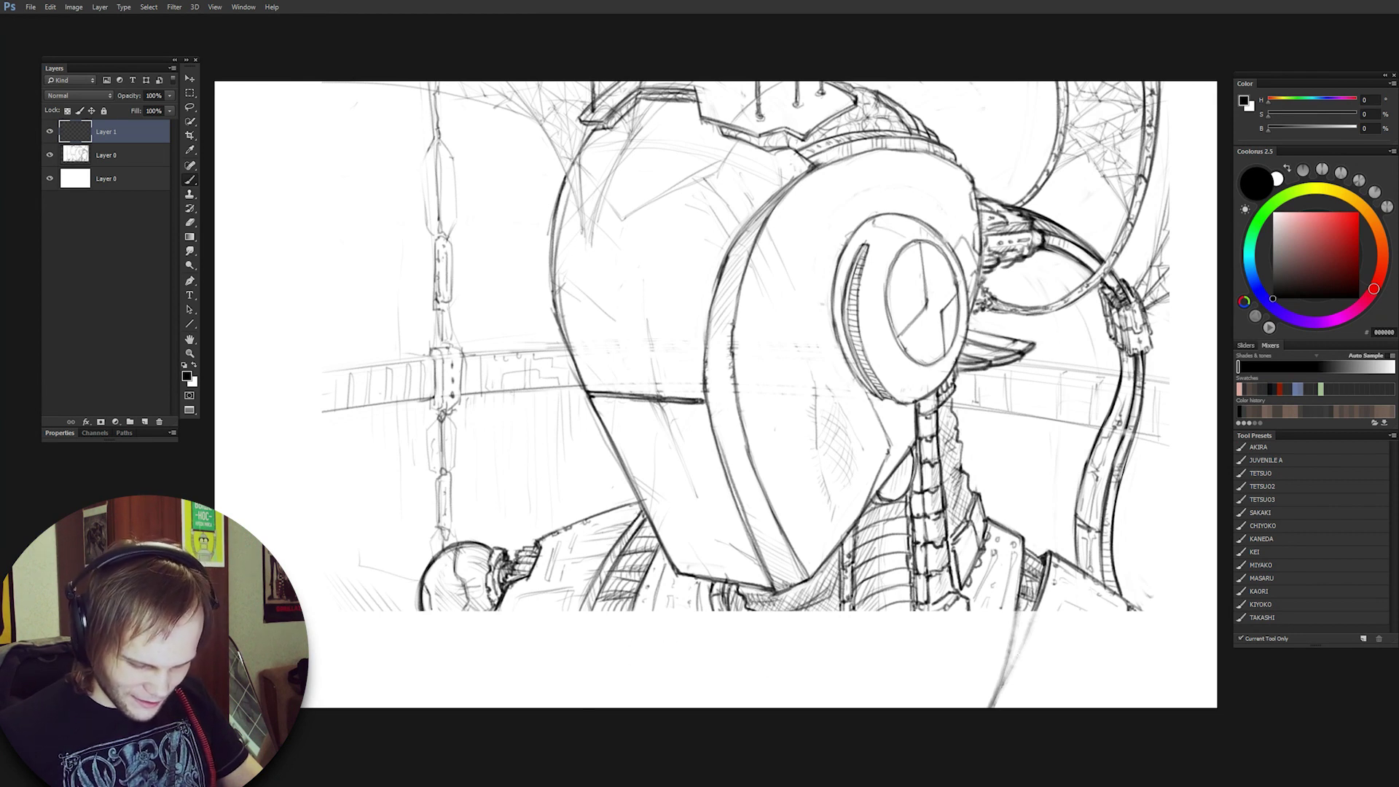
left_click_drag(1134, 613, 1119, 716)
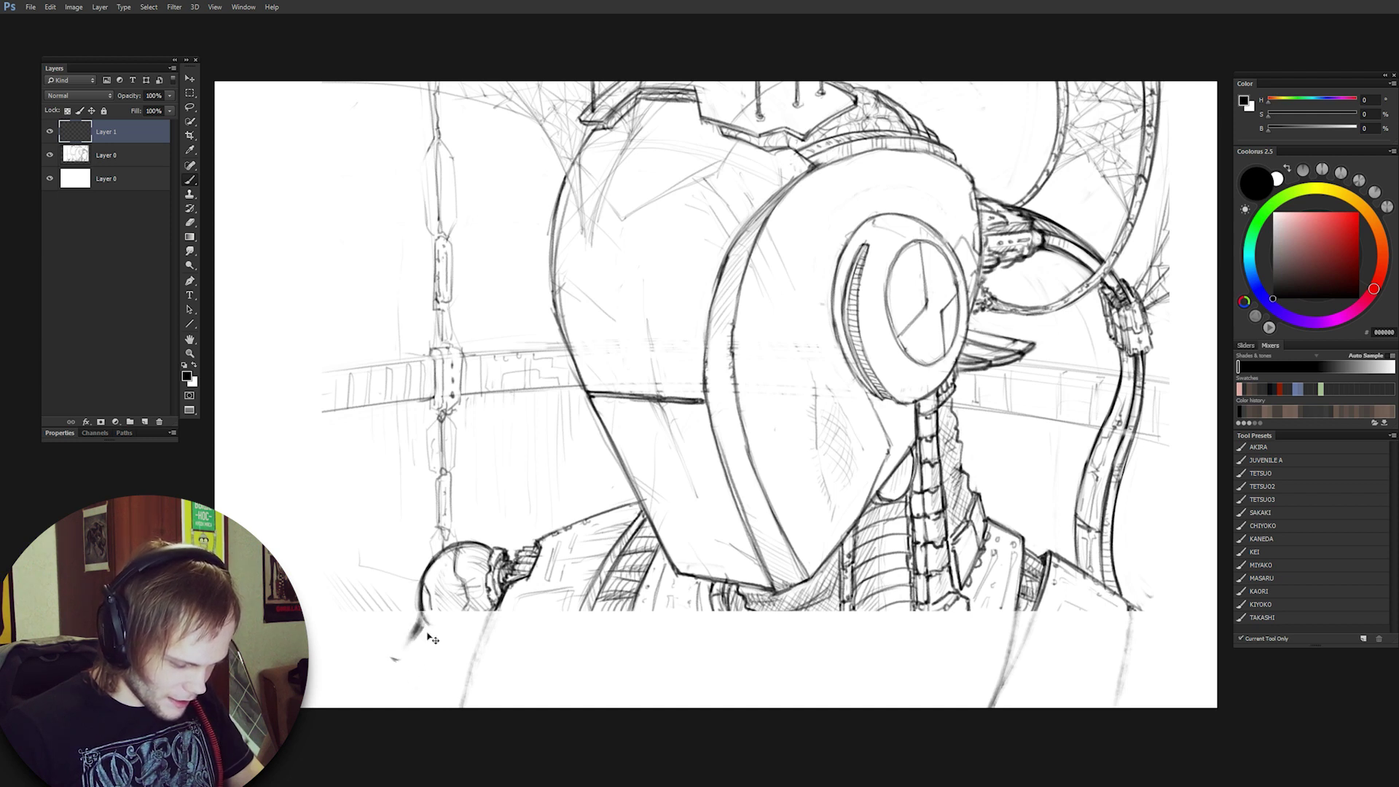
mouse_move(430, 618)
left_mouse_down()
mouse_move(390, 660)
mouse_move(373, 707)
left_mouse_up()
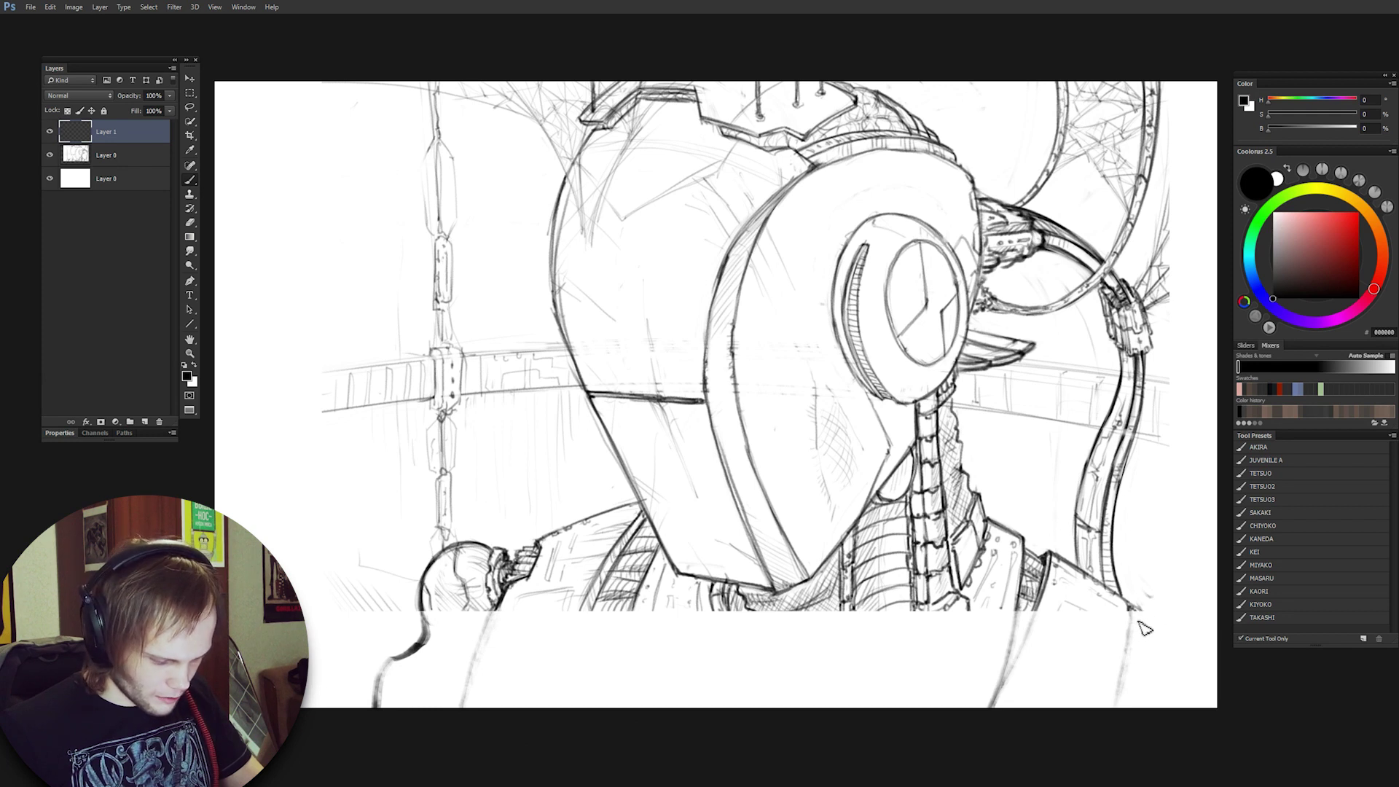
key("ctrl+z")
left_click_drag(1157, 620, 1217, 643)
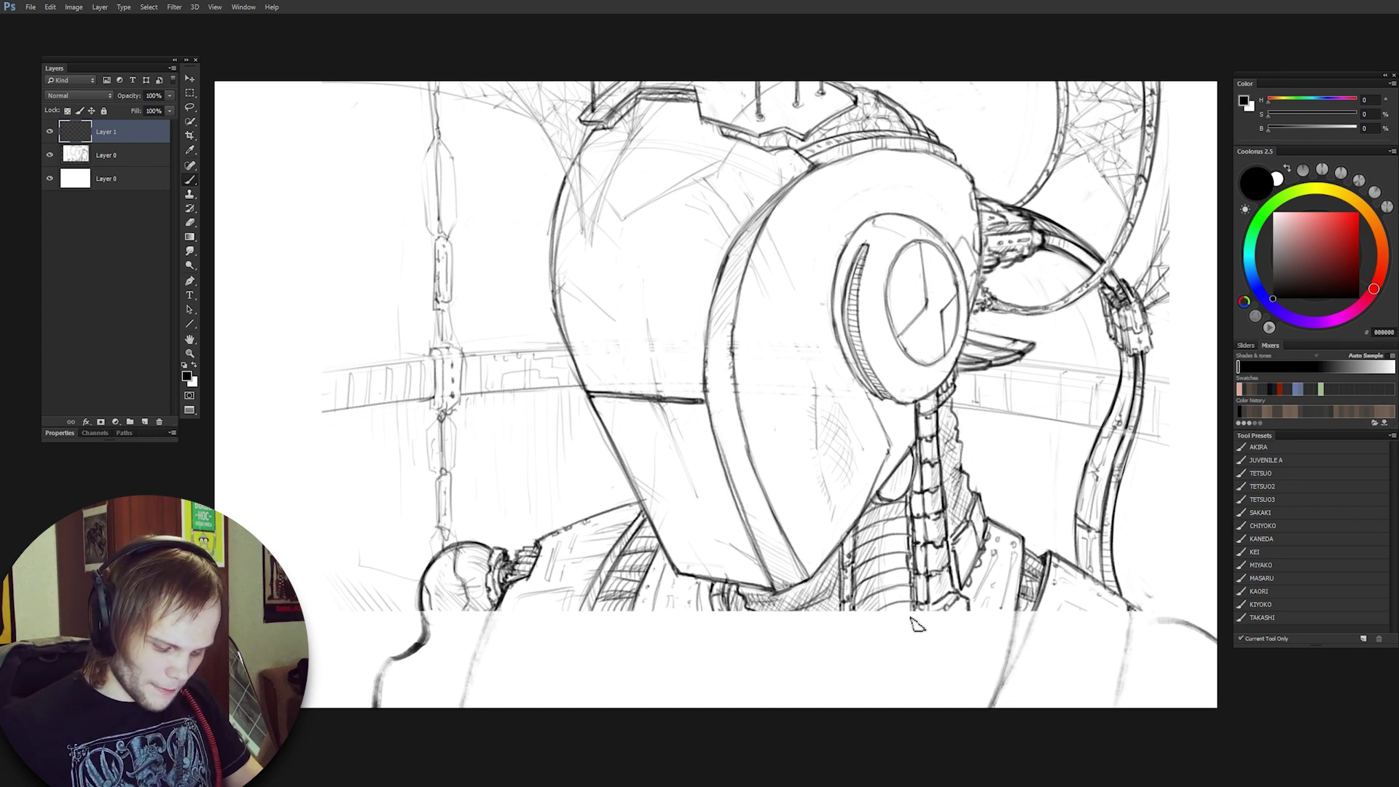
Sketch the collar curve and neck detail below the mask, plus a short curved line inside the left arm.
left_click_drag(914, 613, 861, 655)
key("ctrl+z")
key("ctrl+z")
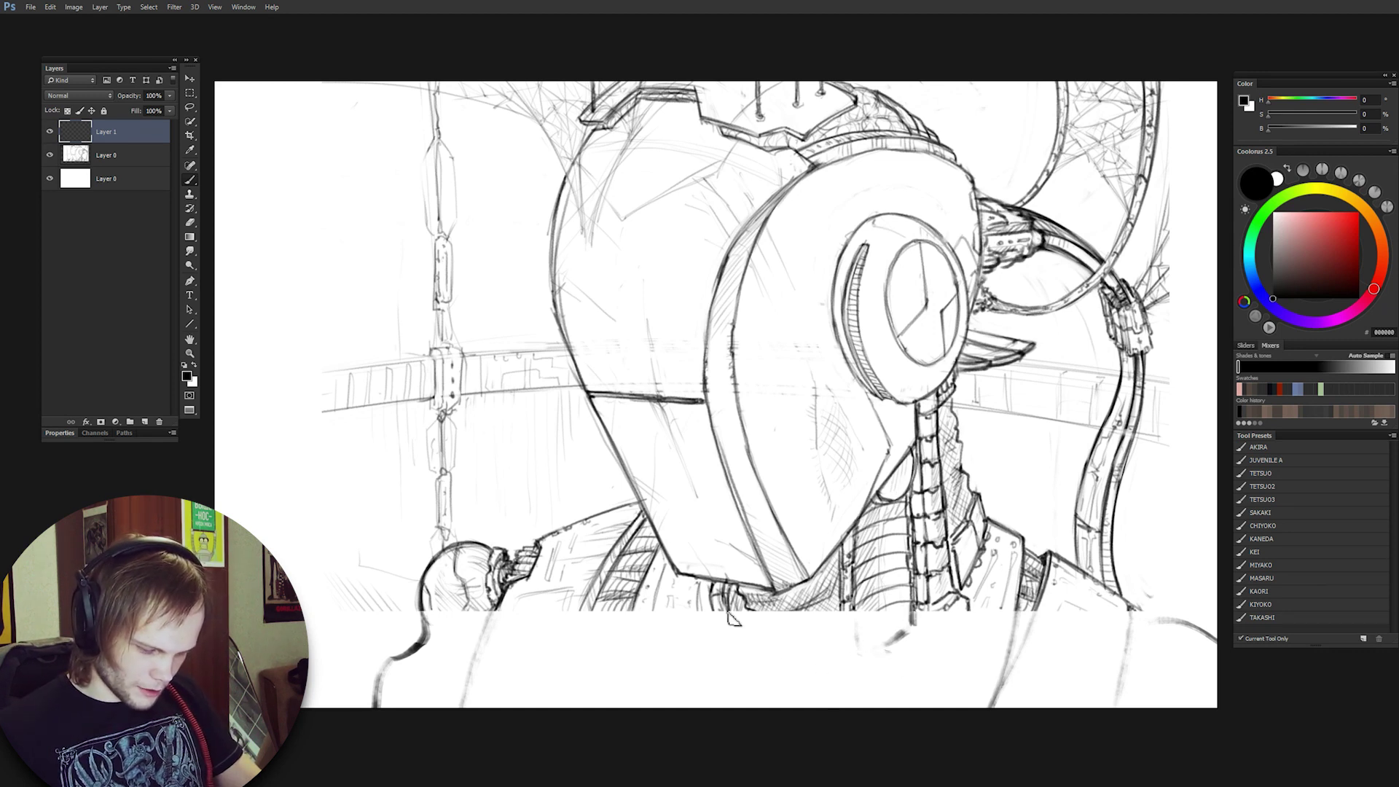
left_click_drag(749, 594, 754, 643)
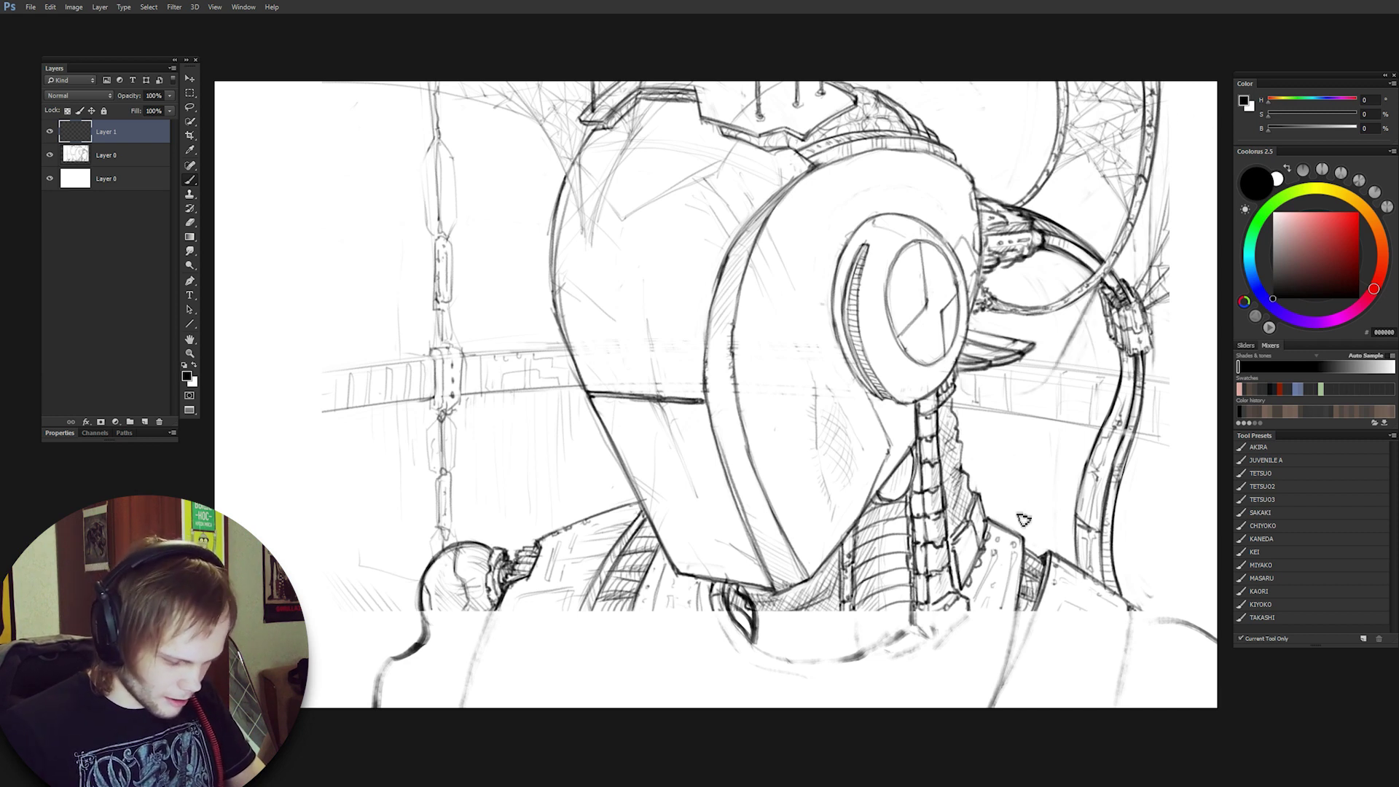
left_click_drag(394, 661, 417, 703)
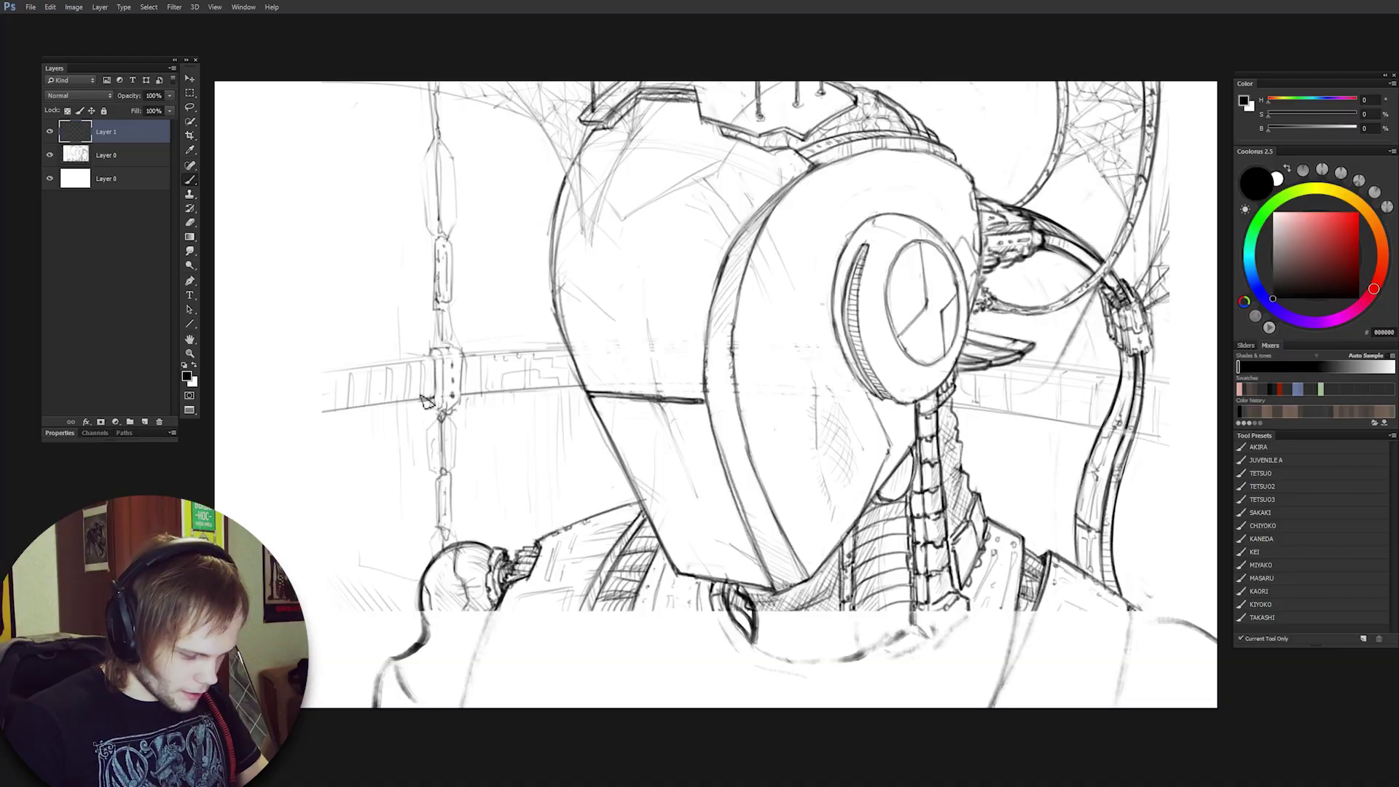
Extend the upper and lower lines of the curved background band to both side edges of the canvas.
left_click_drag(321, 411, 249, 427)
key("ctrl+z")
left_click_drag(332, 411, 214, 435)
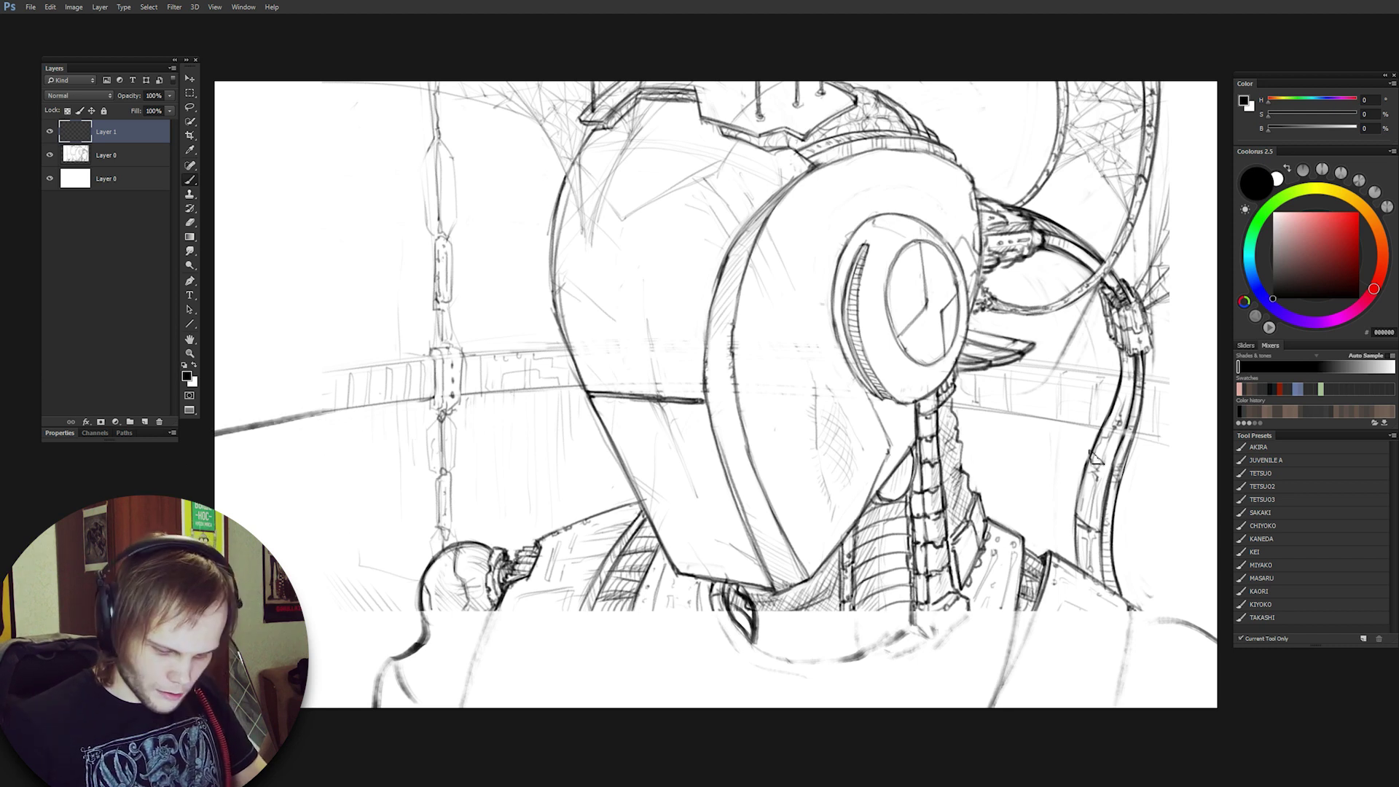
left_click_drag(1147, 437, 1218, 456)
left_click_drag(1217, 394, 1159, 386)
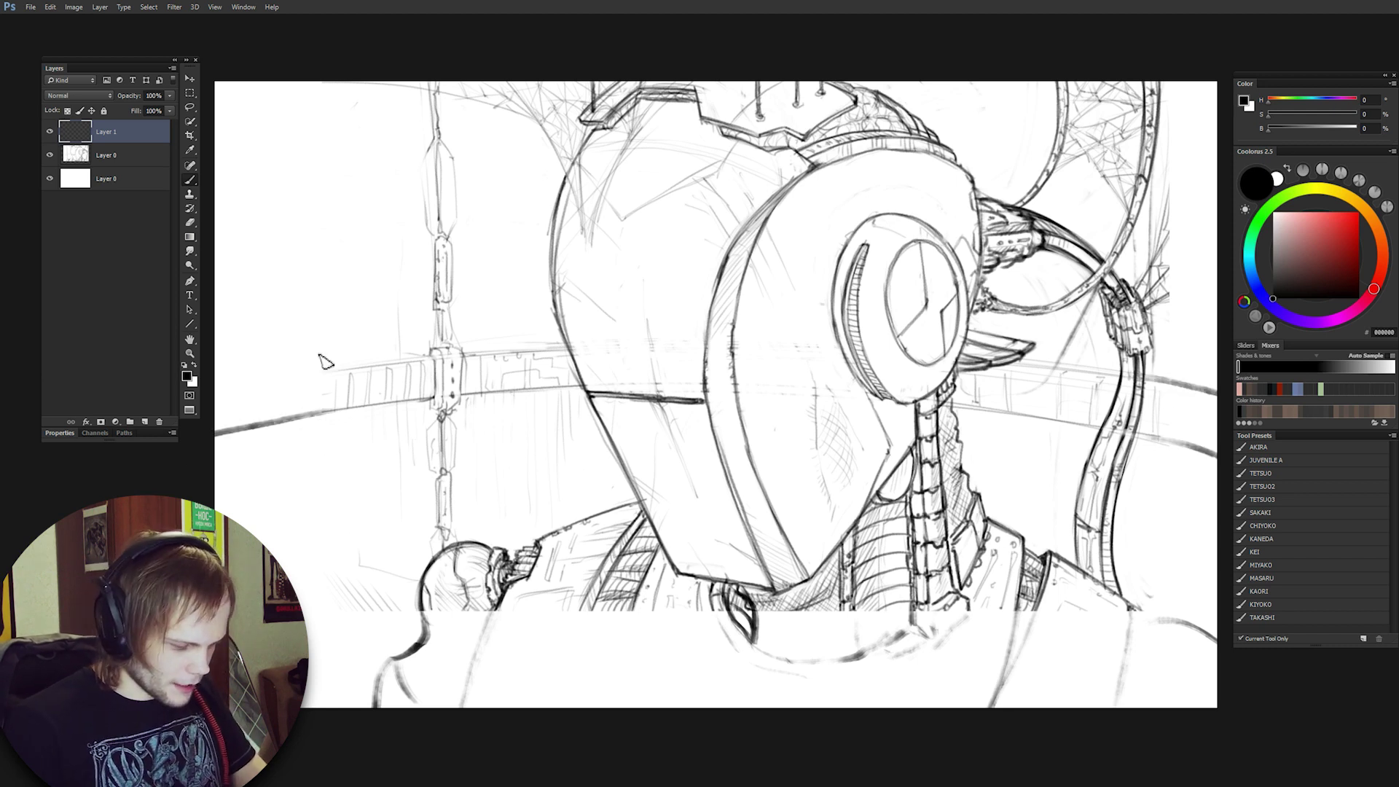
mouse_move(325, 372)
left_mouse_down()
mouse_move(215, 397)
mouse_move(226, 391)
mouse_move(214, 381)
left_mouse_up()
key("ctrl+z")
key("ctrl+z")
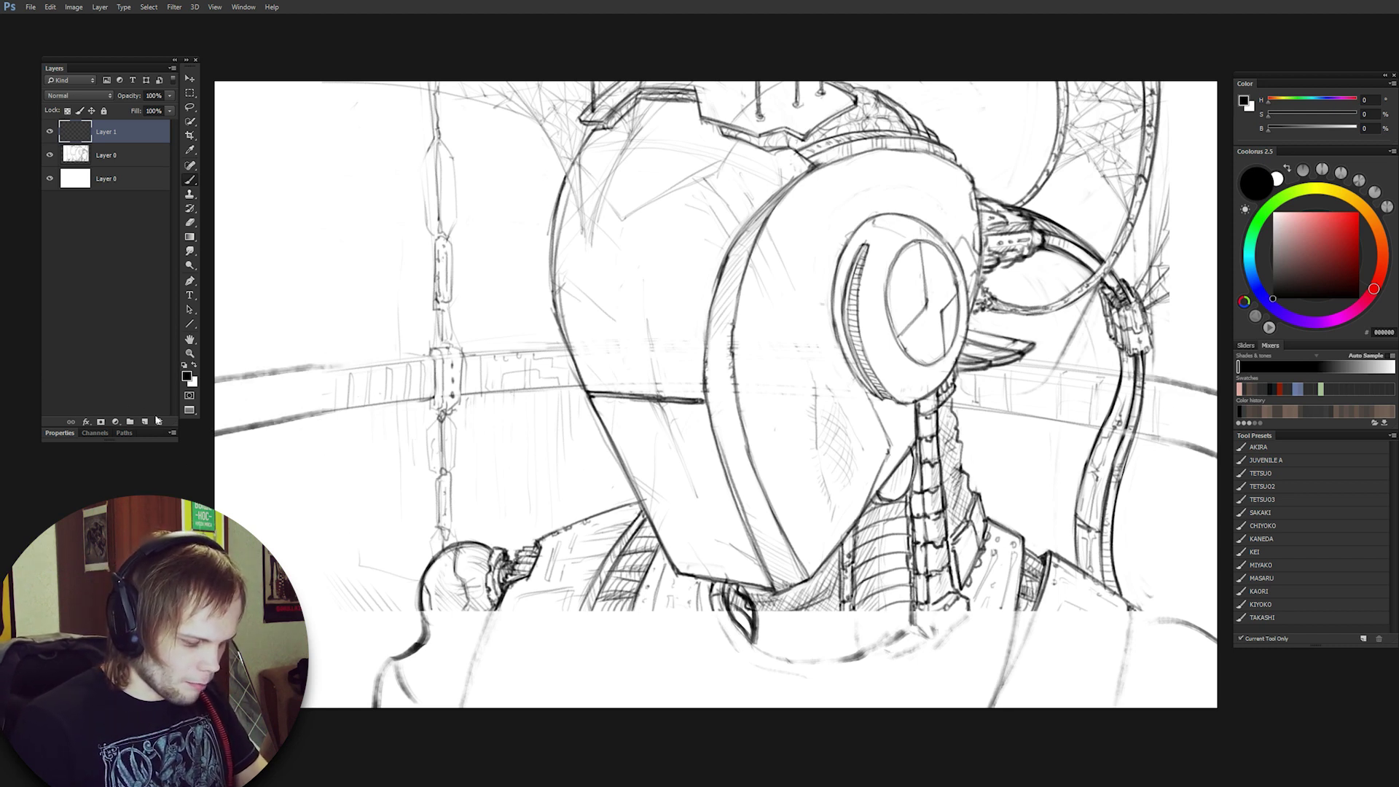
key("ctrl+z")
left_click_drag(321, 368, 215, 384)
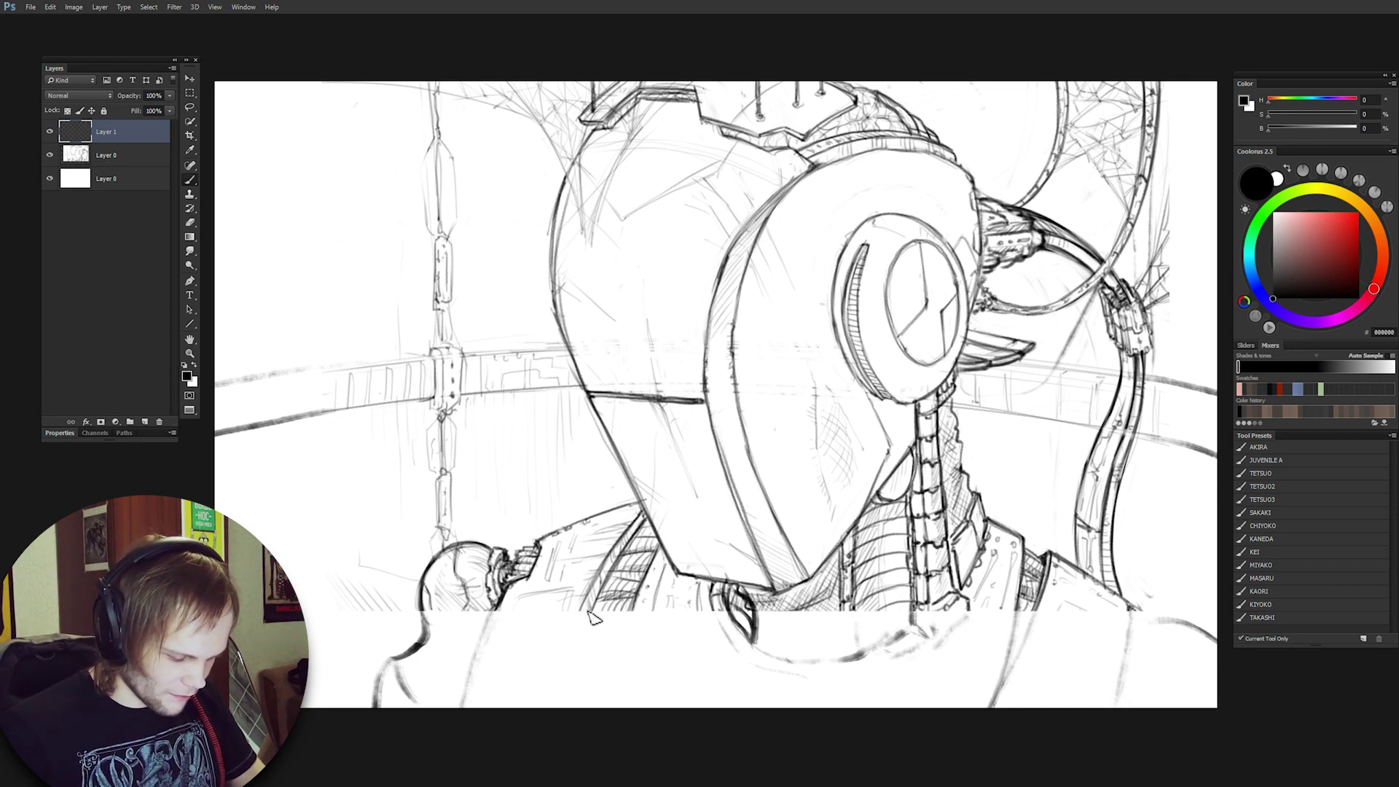
Continue the two chest strap lines down to the canvas edge and reinforce the neck detail under the chin.
key("ctrl+z")
mouse_move(601, 591)
left_mouse_down()
mouse_move(574, 678)
mouse_move(579, 663)
left_mouse_up()
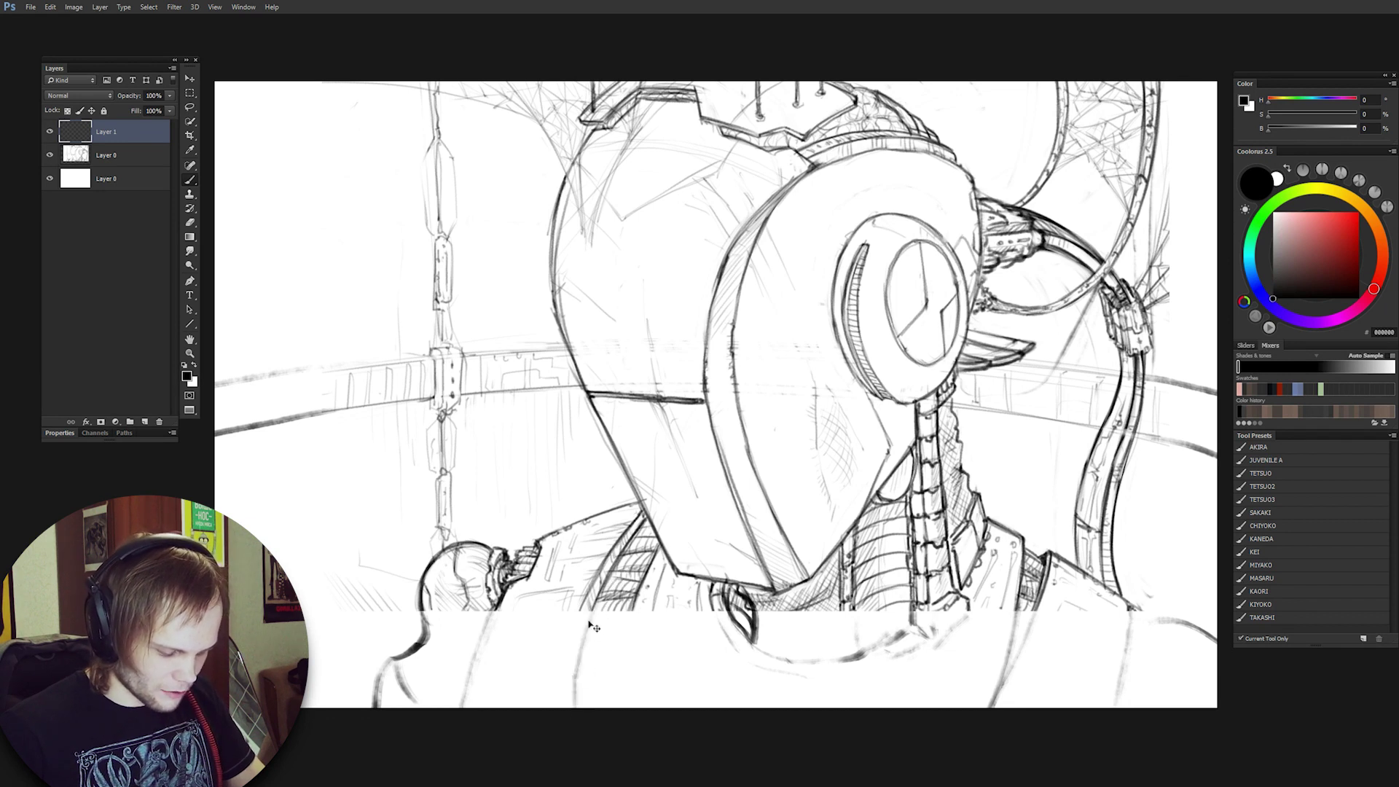
key("ctrl+z")
left_click_drag(603, 582, 570, 704)
key("ctrl+z")
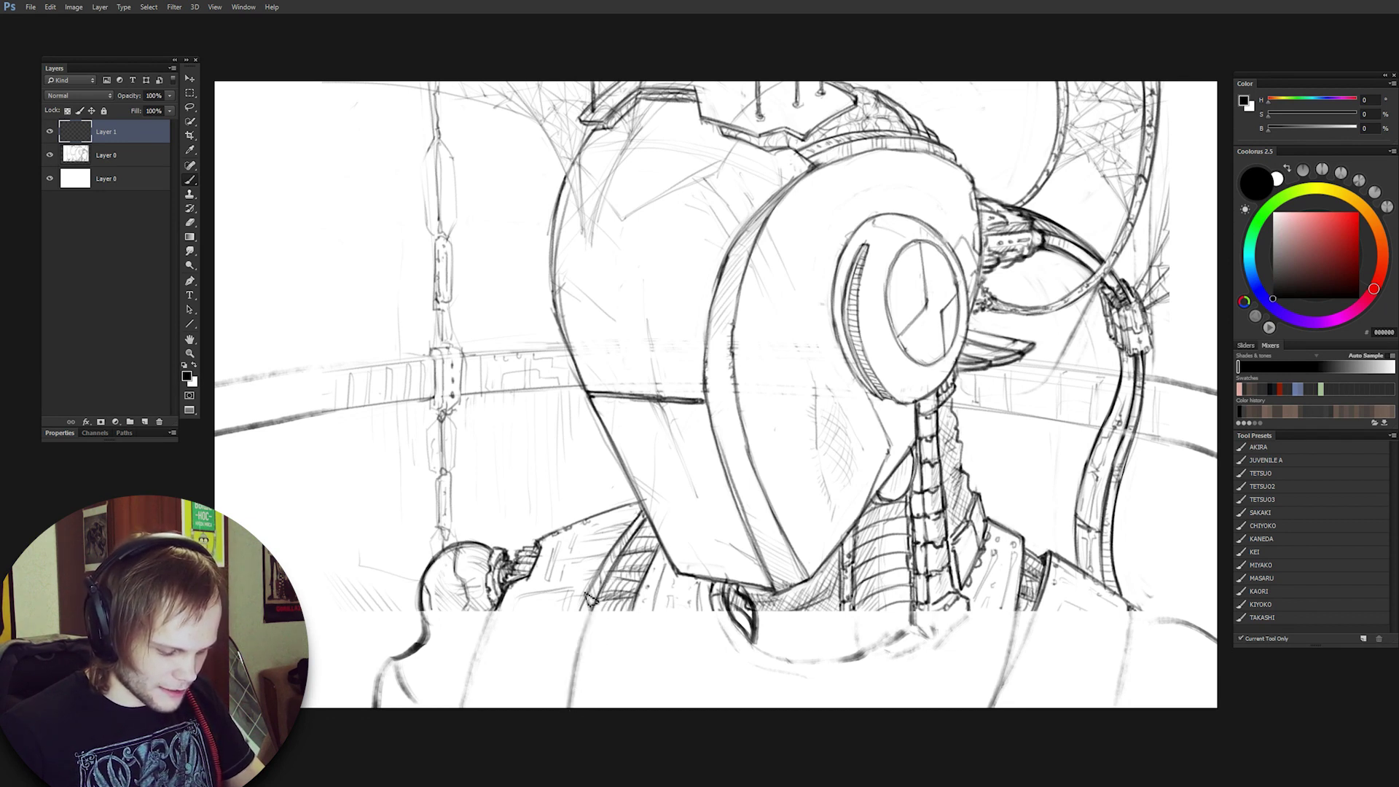
left_click_drag(587, 594, 560, 717)
left_click_drag(645, 605, 621, 704)
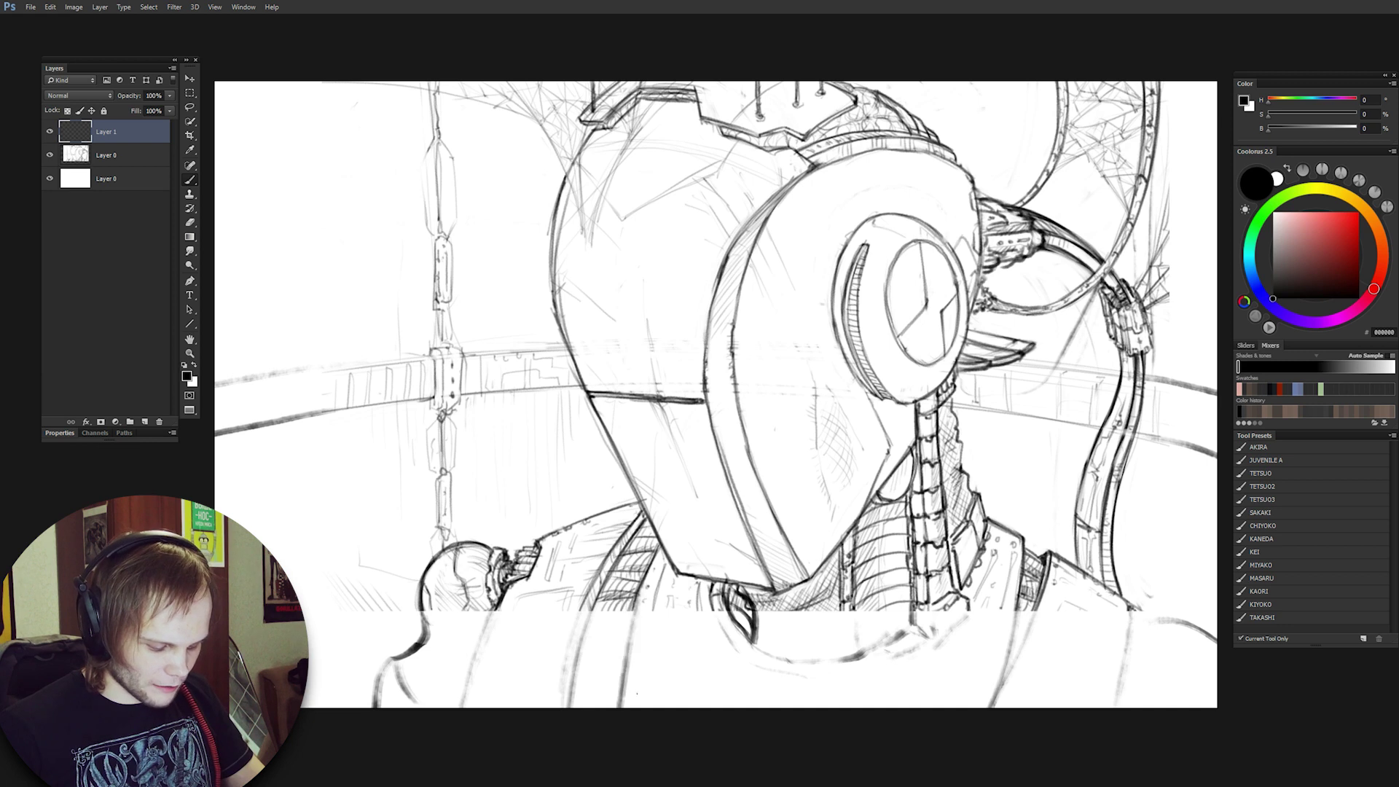
key("ctrl+z")
left_click_drag(646, 592, 625, 706)
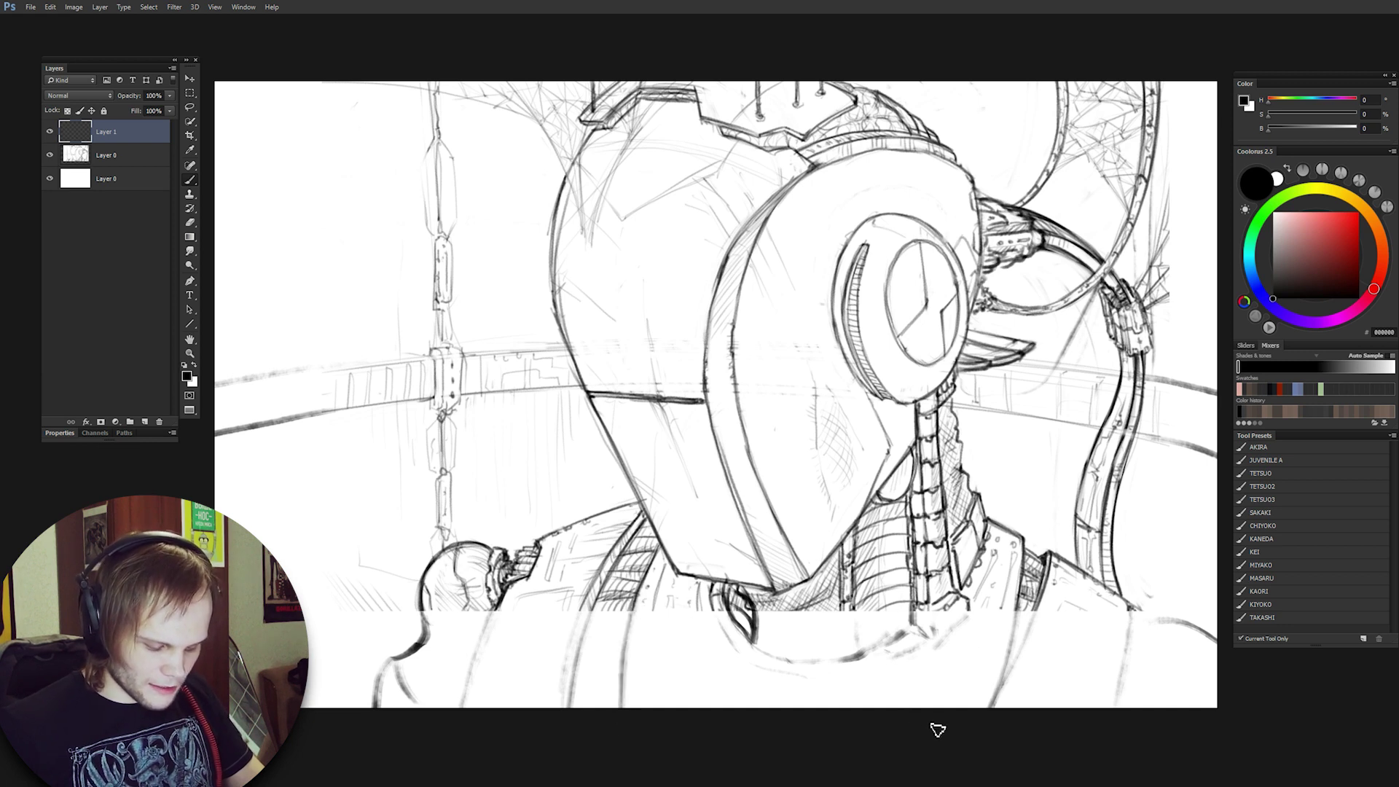
left_click_drag(728, 589, 734, 649)
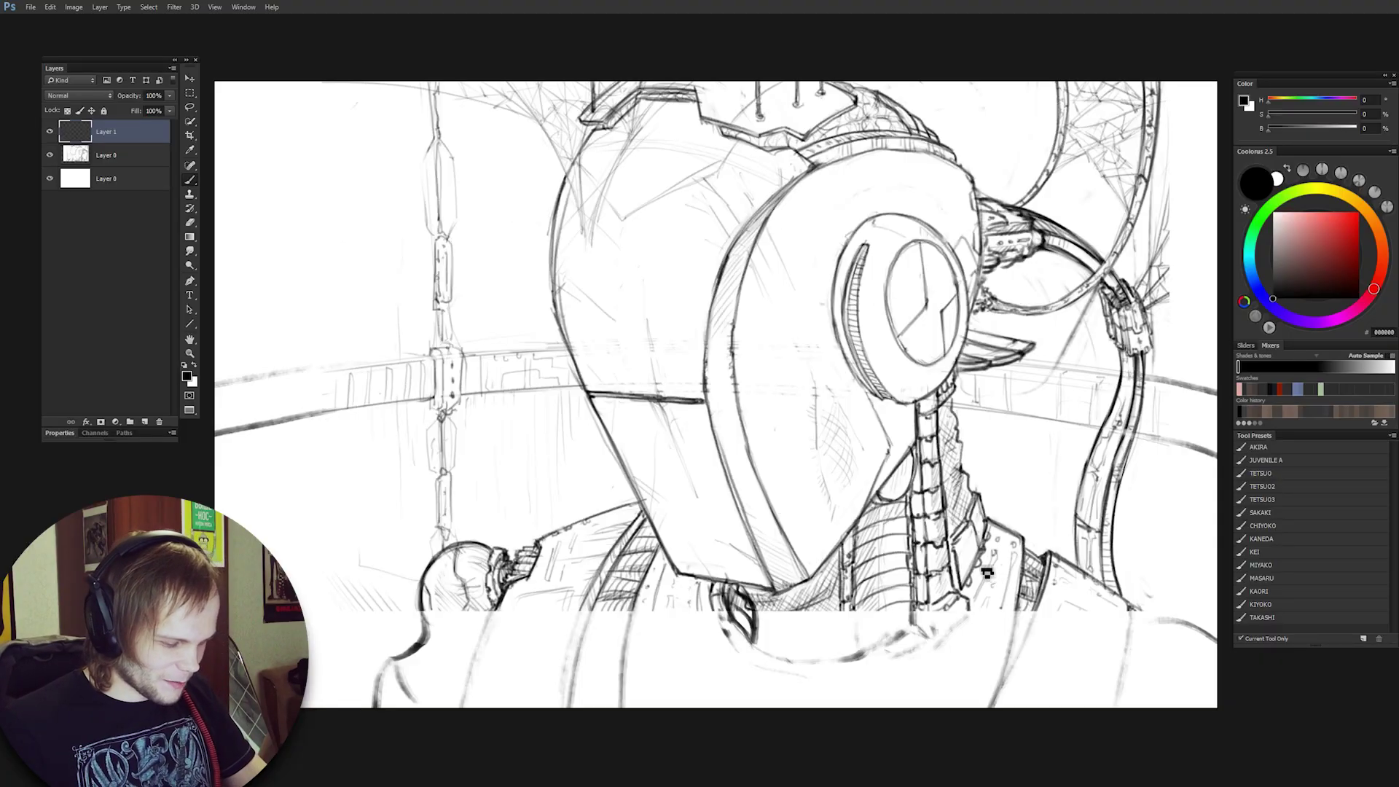
Place the sketch layer above Layer 1, set its blend mode to Multiply, and make Layer 1 active.
key("ctrl+e")
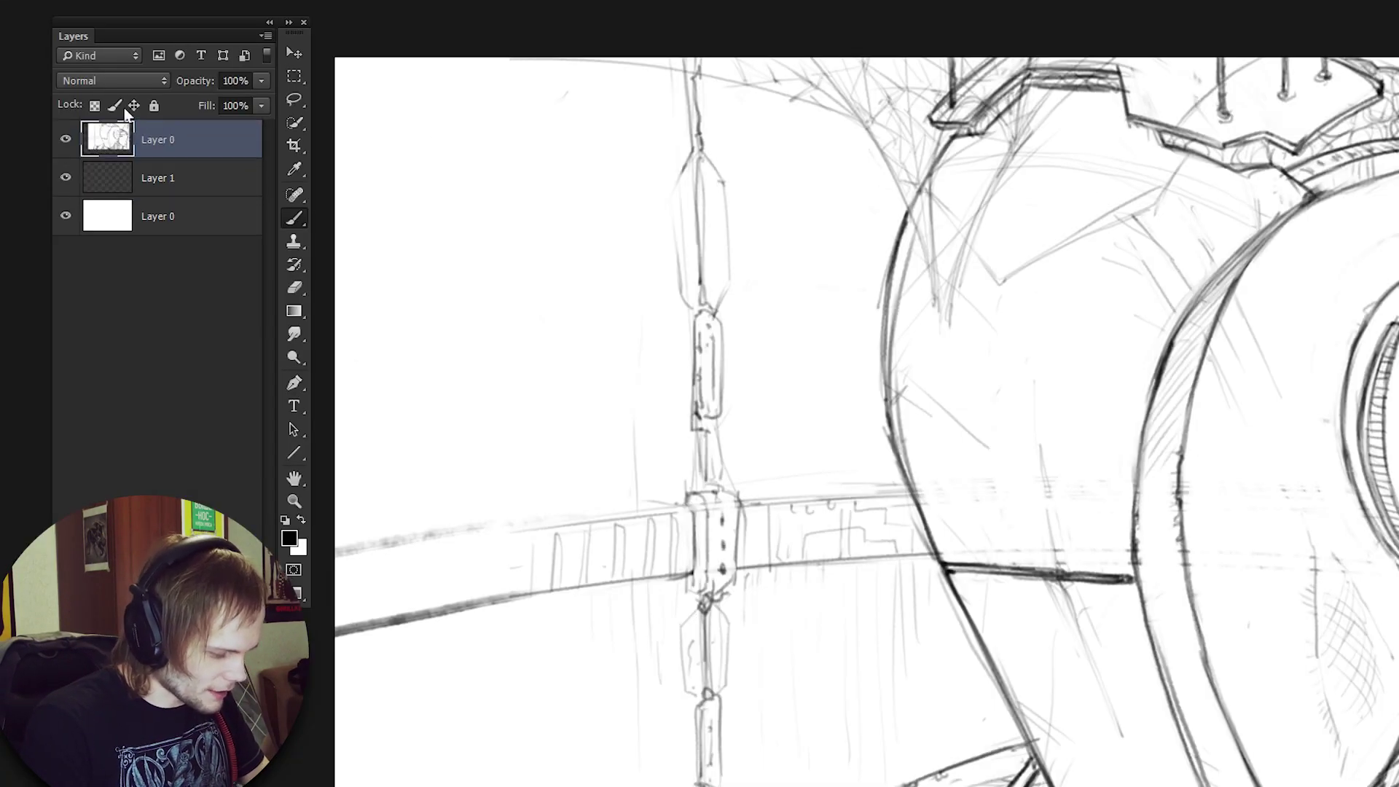
left_click(84, 97)
left_click(126, 148)
left_click(127, 173)
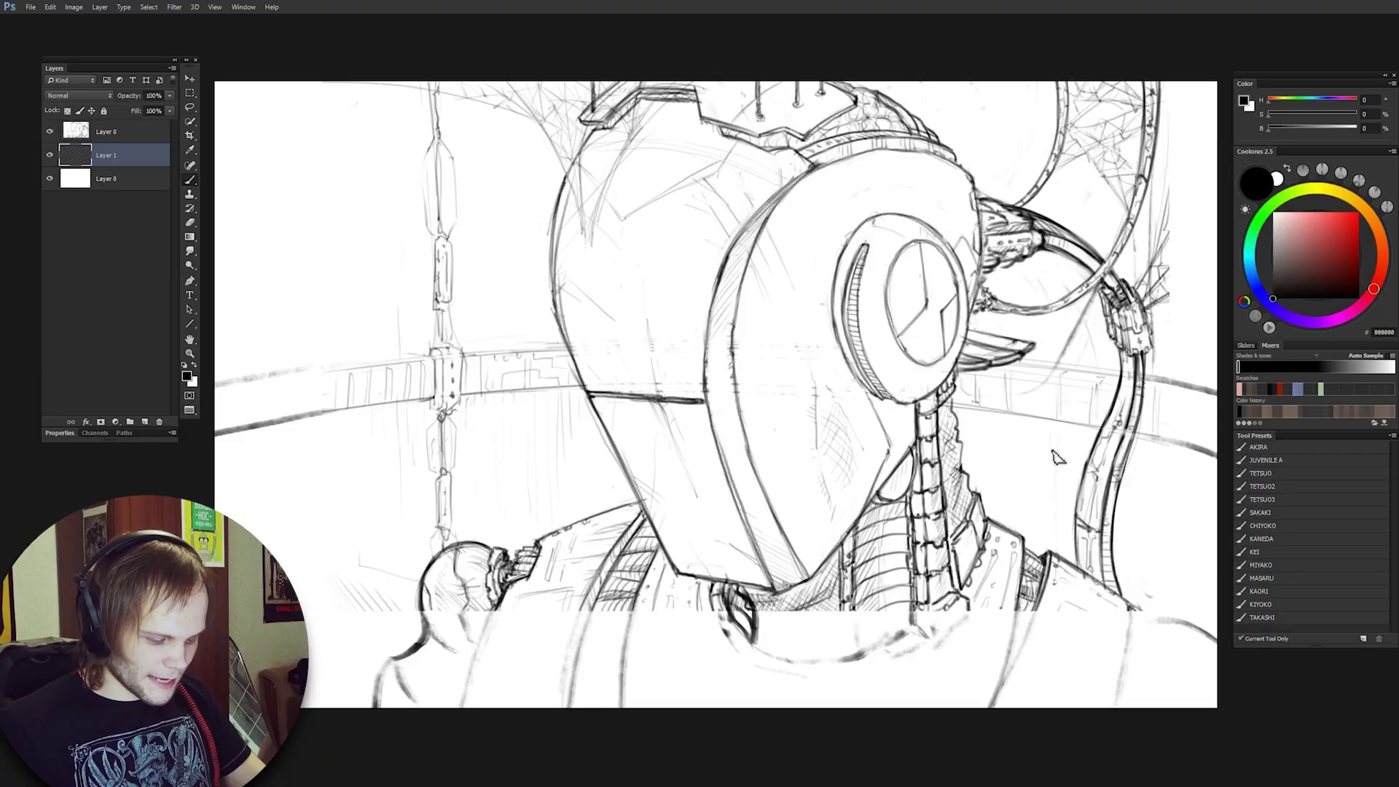
left_click_drag(1030, 483, 1000, 486)
left_click_drag(1102, 493, 996, 513)
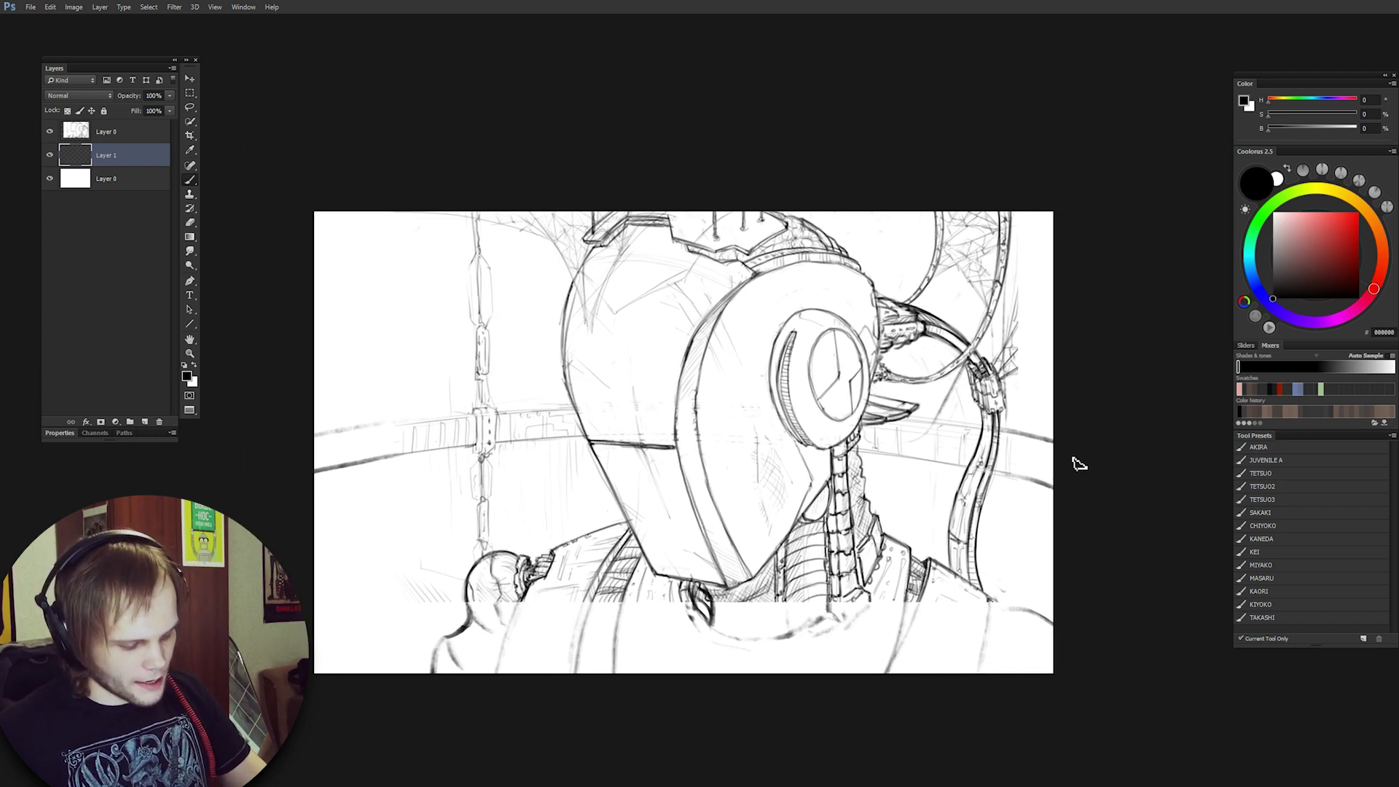
left_click(105, 131)
left_click(79, 96)
left_click(104, 122)
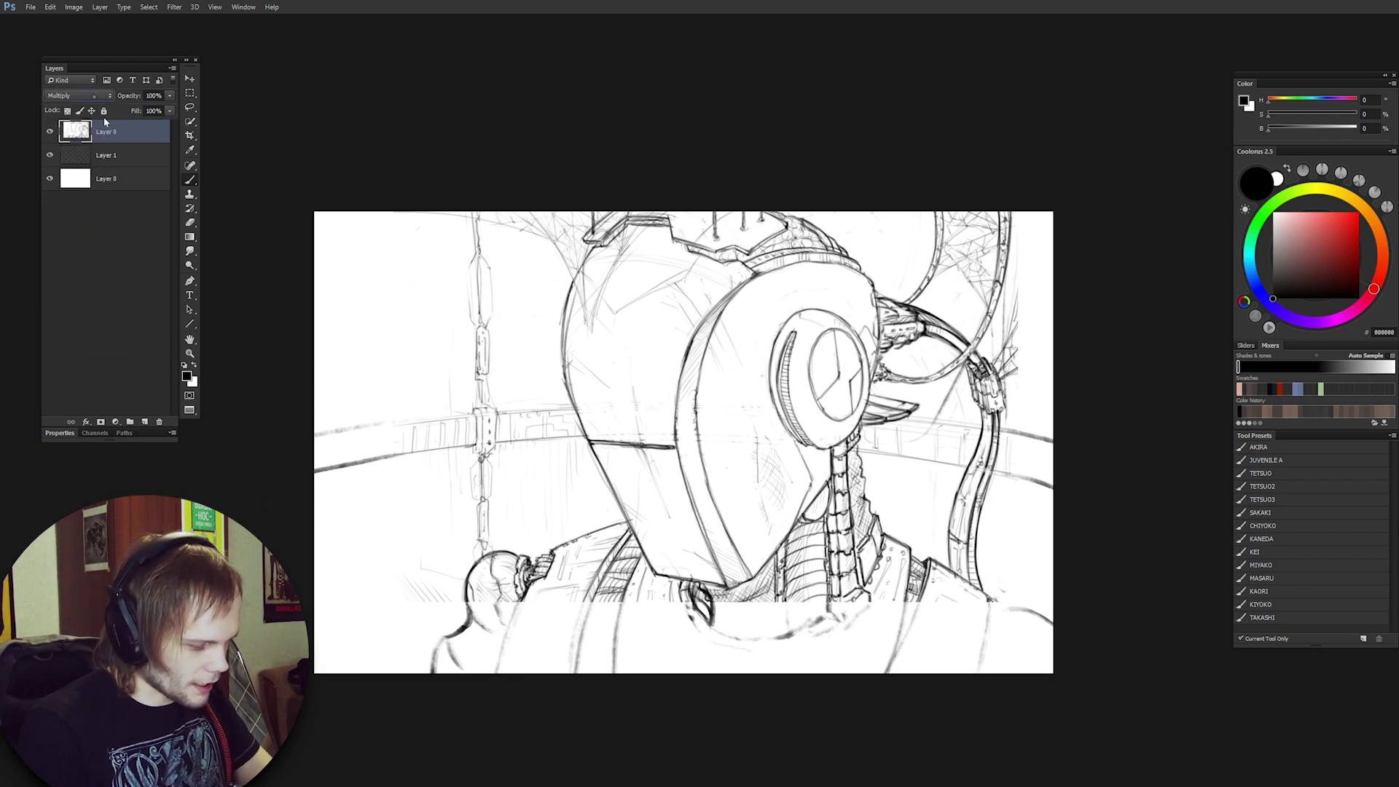
left_click(117, 157)
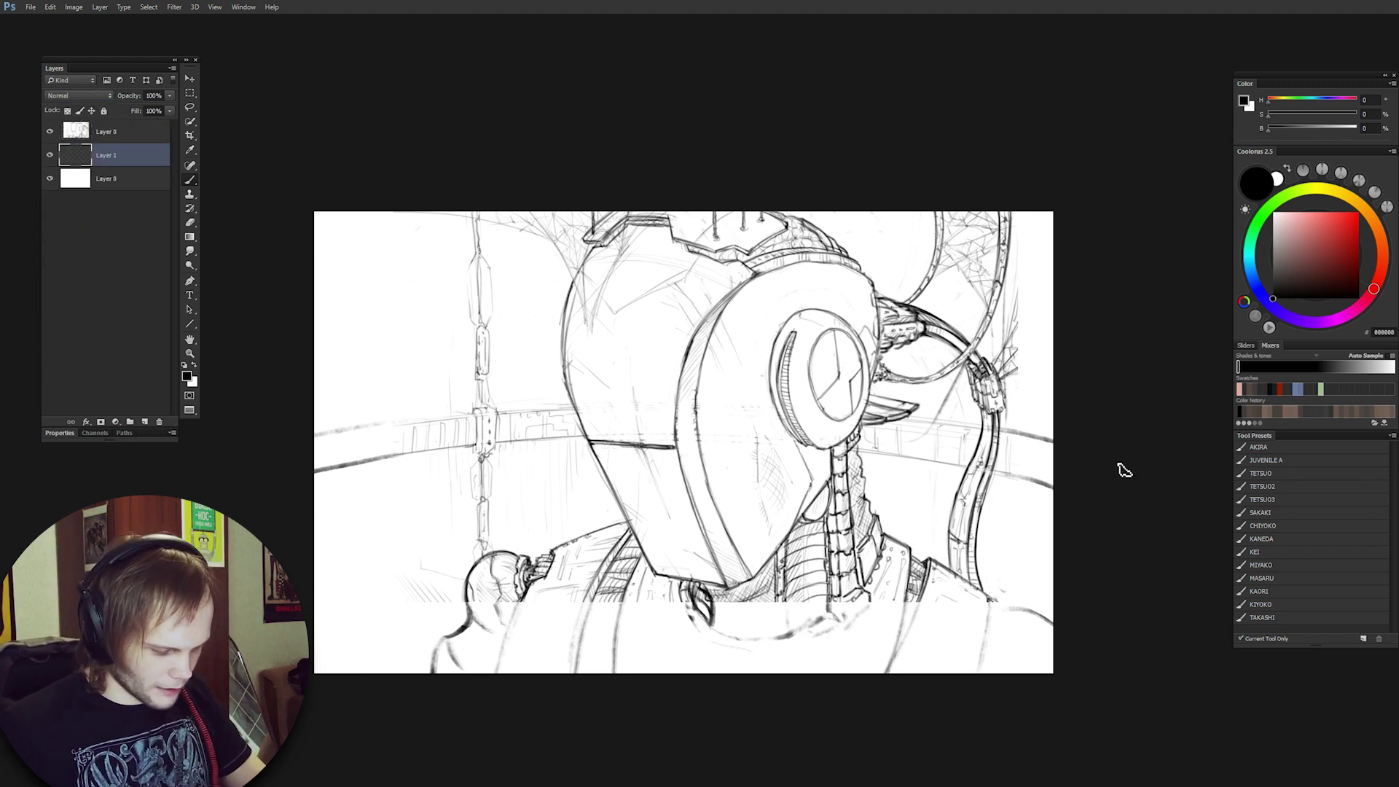
Draw two diagonal background lines left of the chain, one above the curved band and one below it.
left_click_drag(1128, 473, 1116, 479)
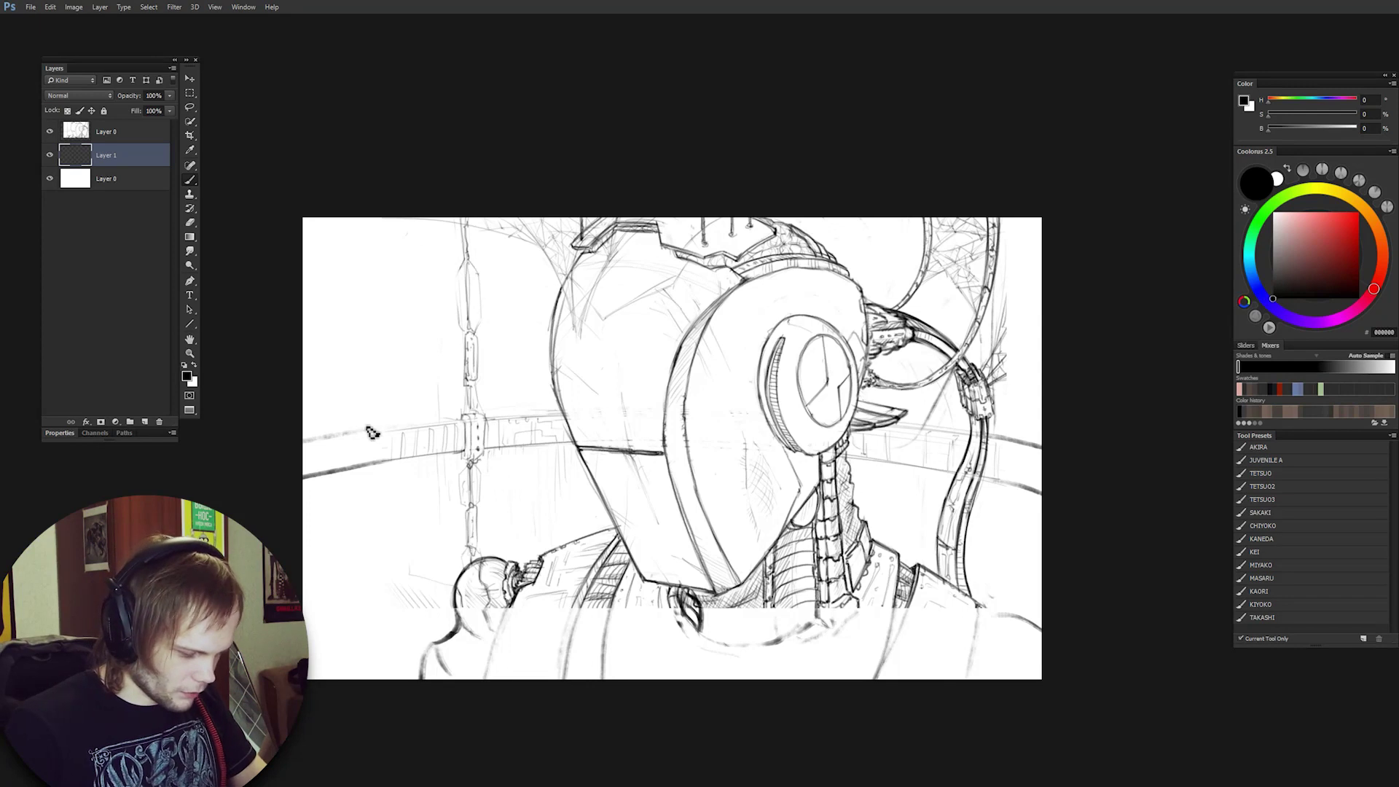
left_click_drag(357, 432, 443, 310)
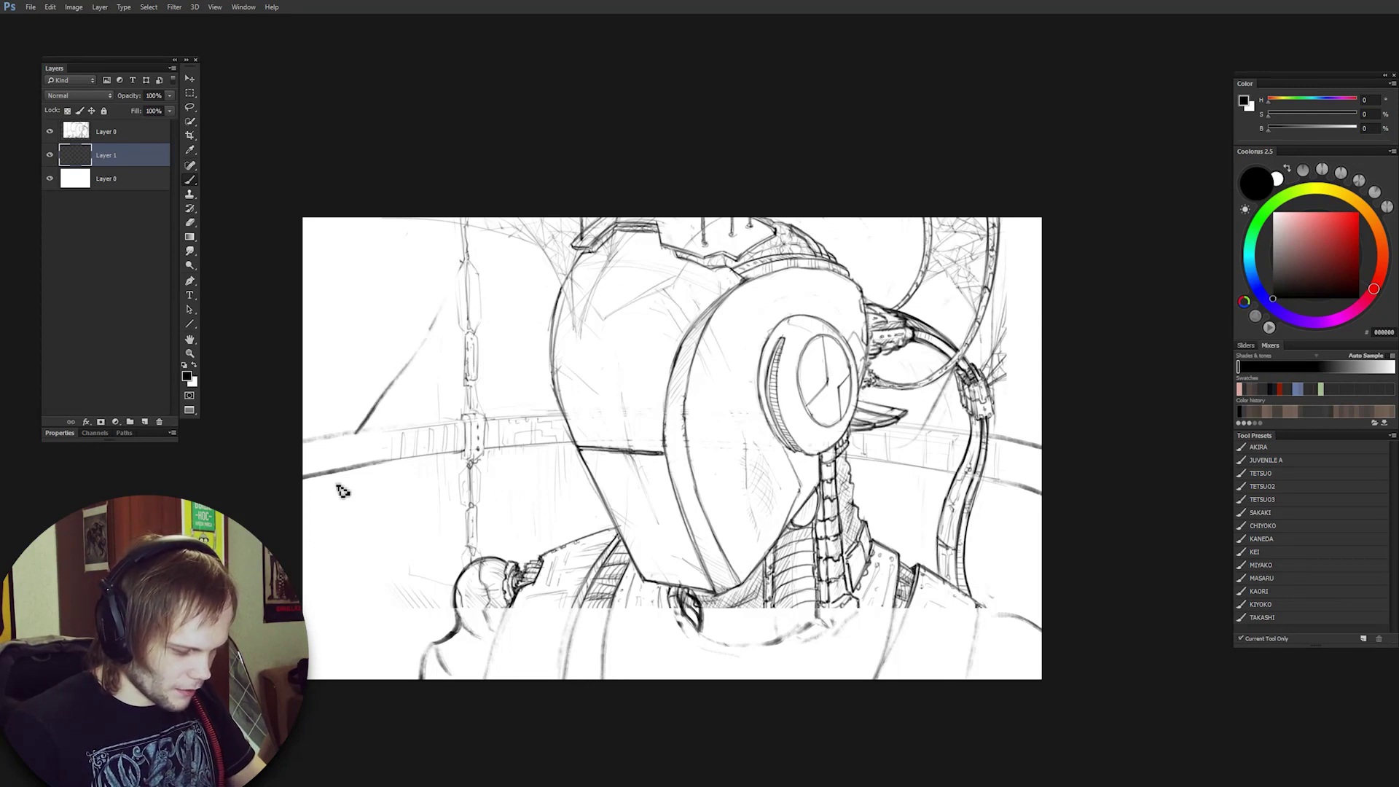
left_click_drag(341, 481, 307, 560)
Merge the layer of added lines with the robot sketch layer.
left_click(120, 135)
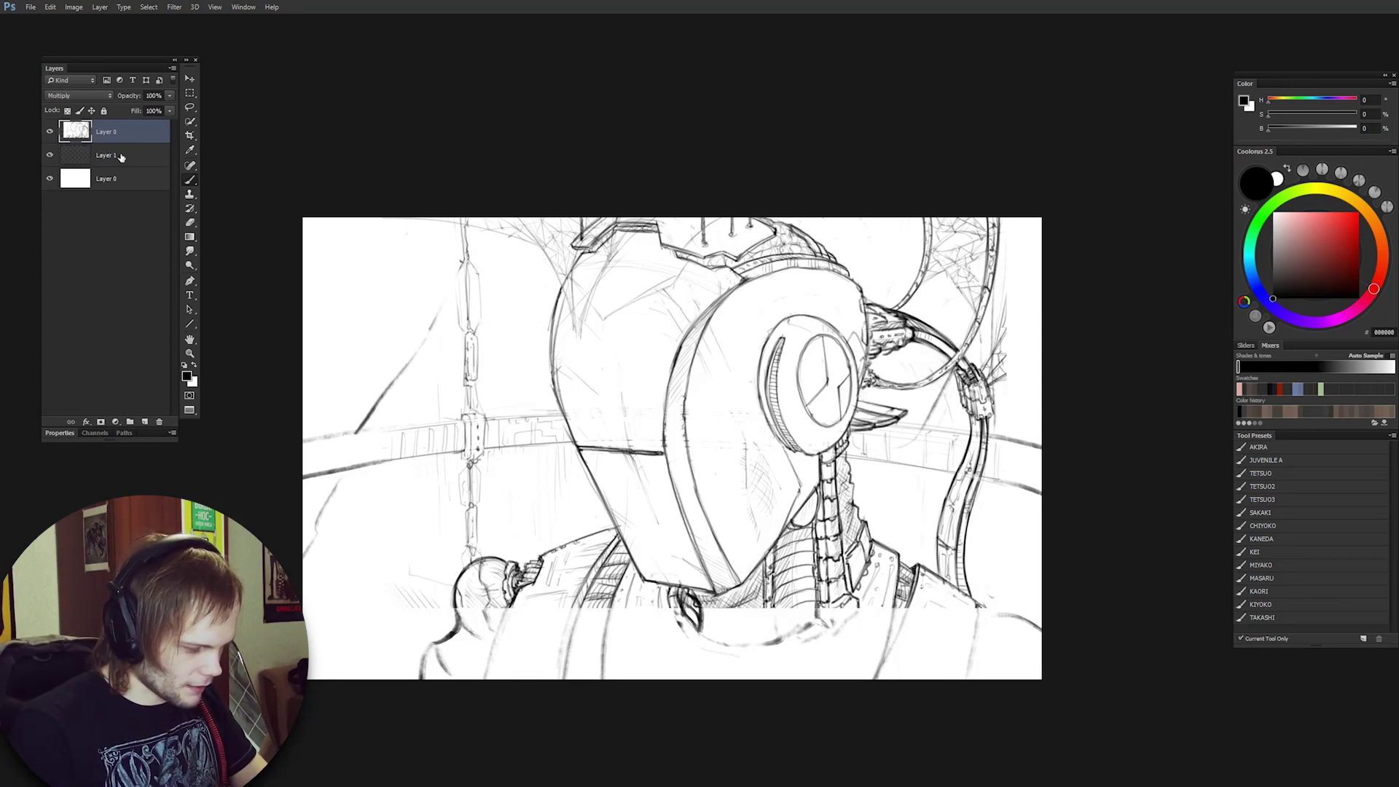
left_click_drag(120, 156, 123, 134)
key("ctrl+e")
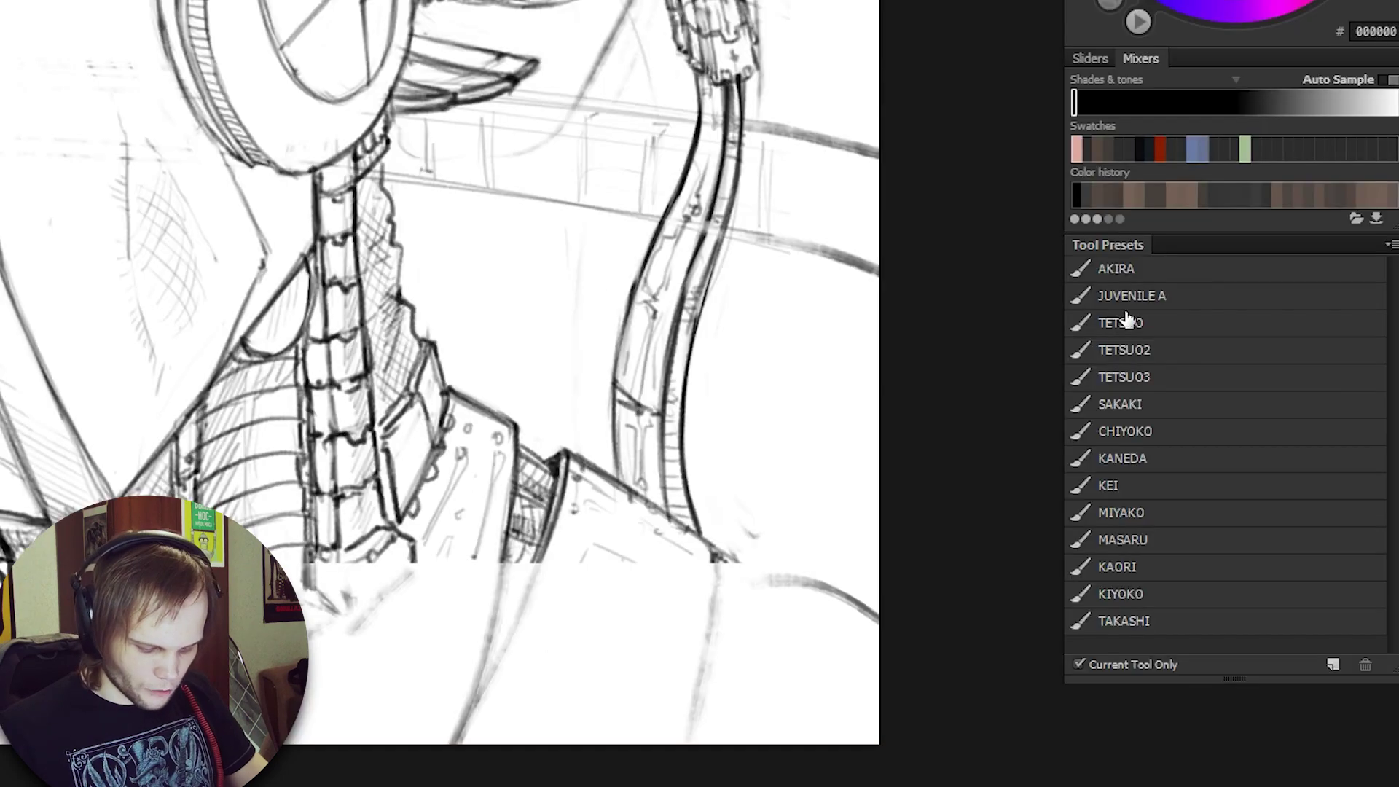
Fill the layer beneath the sketch with a dark desaturated blue, H 228, S 17, B 23.
left_click(1265, 460)
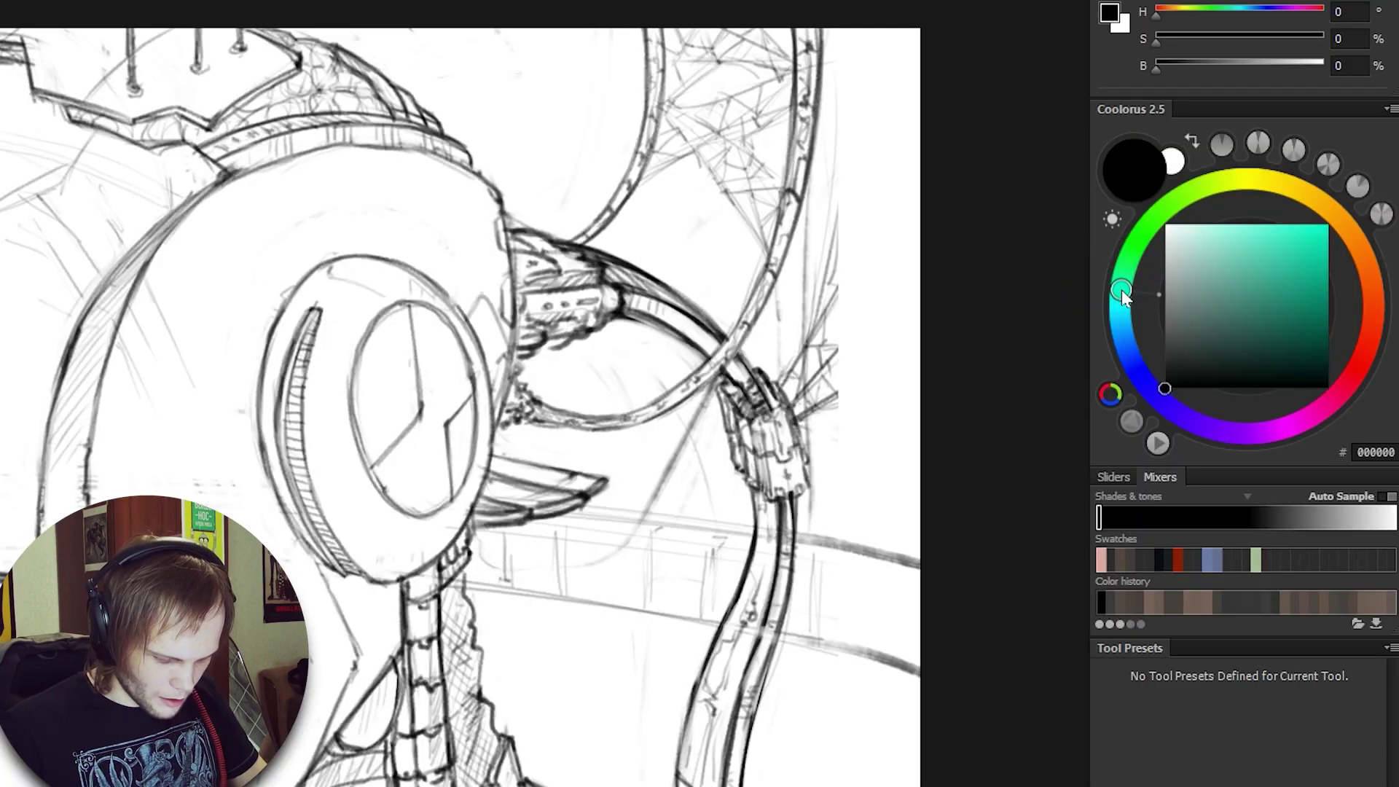
left_click_drag(1123, 290, 1120, 362)
left_click_drag(1210, 316, 1267, 311)
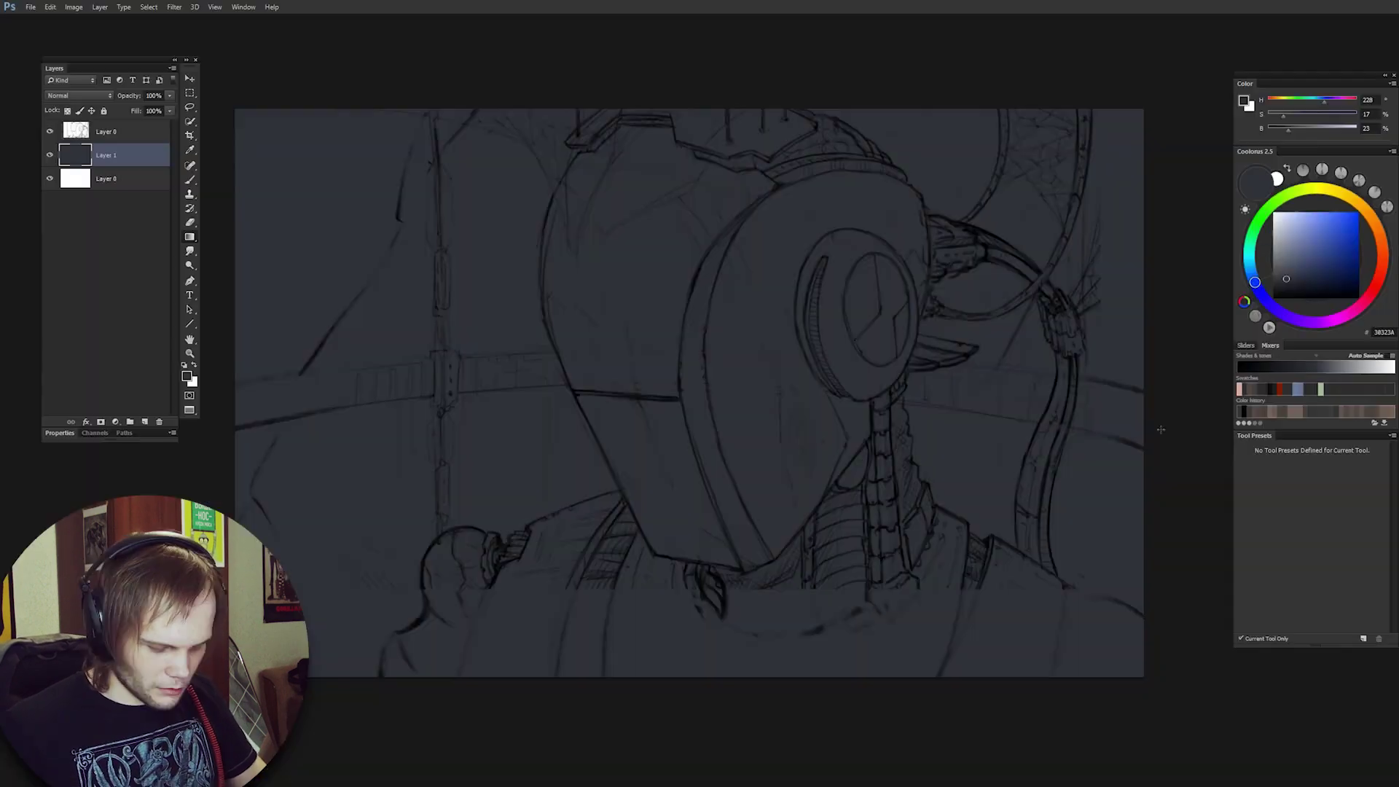
Try broad cloudy brush strokes in a lighter grey-blue across the head and background, undoing each attempt.
left_click(1286, 265)
key("b")
mouse_move(790, 241)
left_mouse_down()
mouse_move(496, 495)
mouse_move(605, 627)
left_mouse_up()
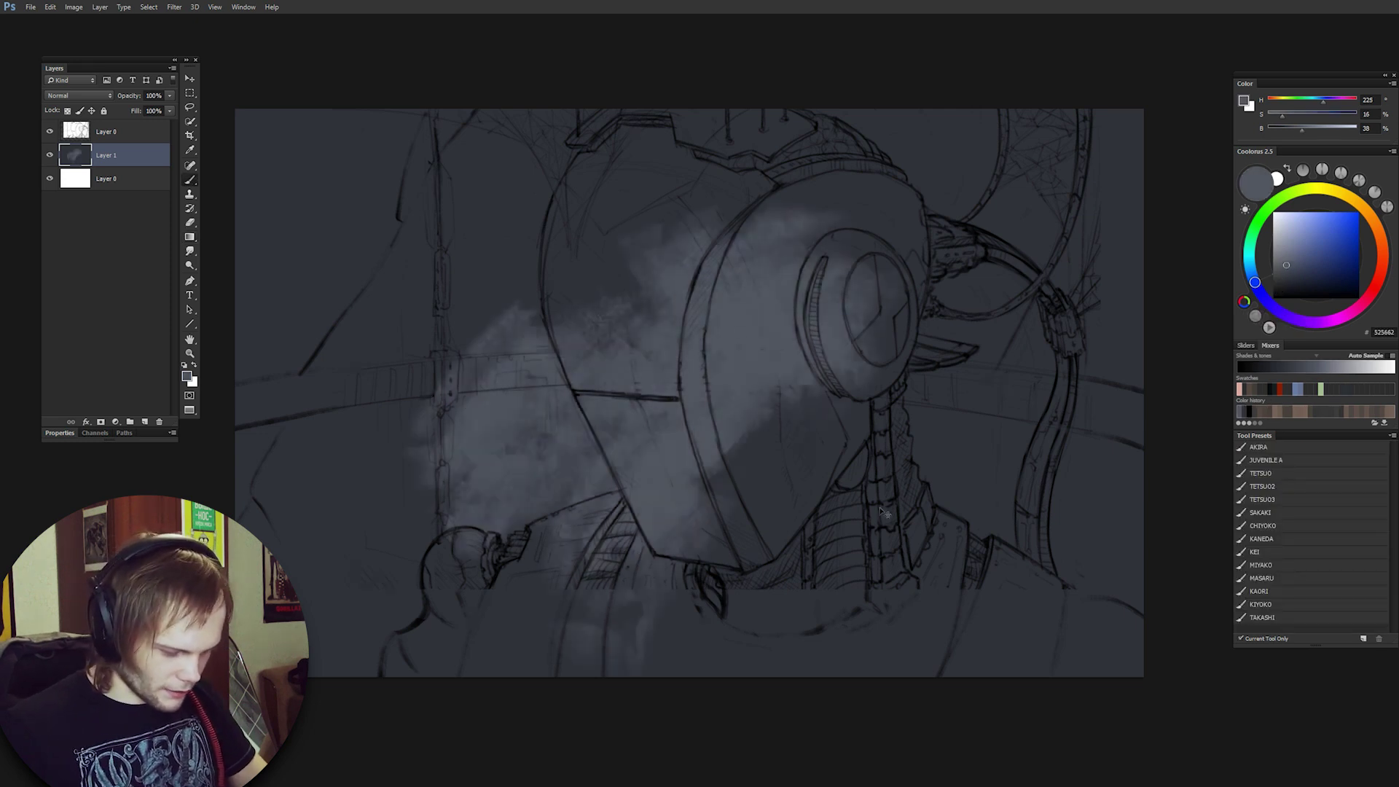
key("ctrl+z")
mouse_move(640, 226)
left_mouse_down()
mouse_move(727, 200)
mouse_move(576, 558)
mouse_move(783, 656)
left_mouse_up()
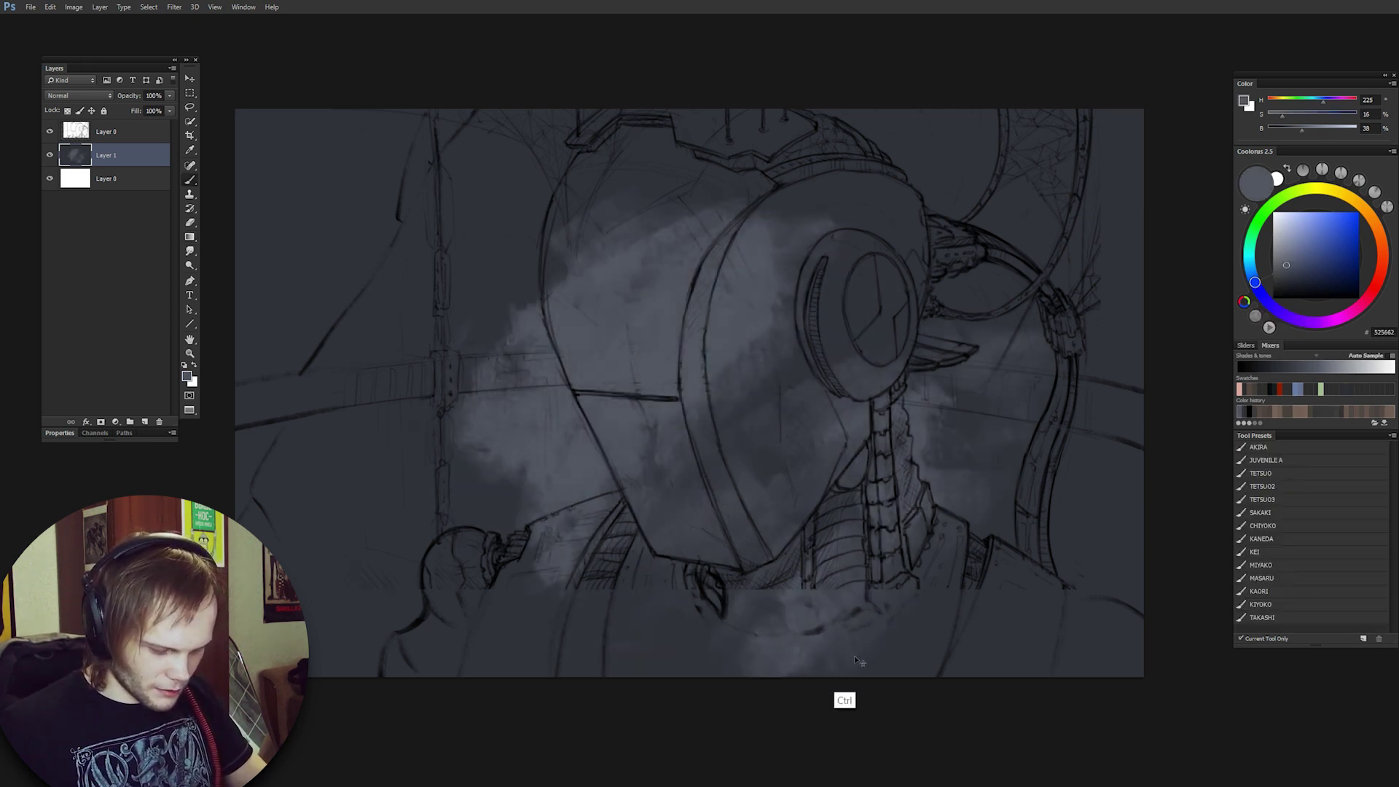
key("ctrl+z")
mouse_move(598, 211)
left_mouse_down()
mouse_move(728, 510)
mouse_move(857, 618)
left_mouse_up()
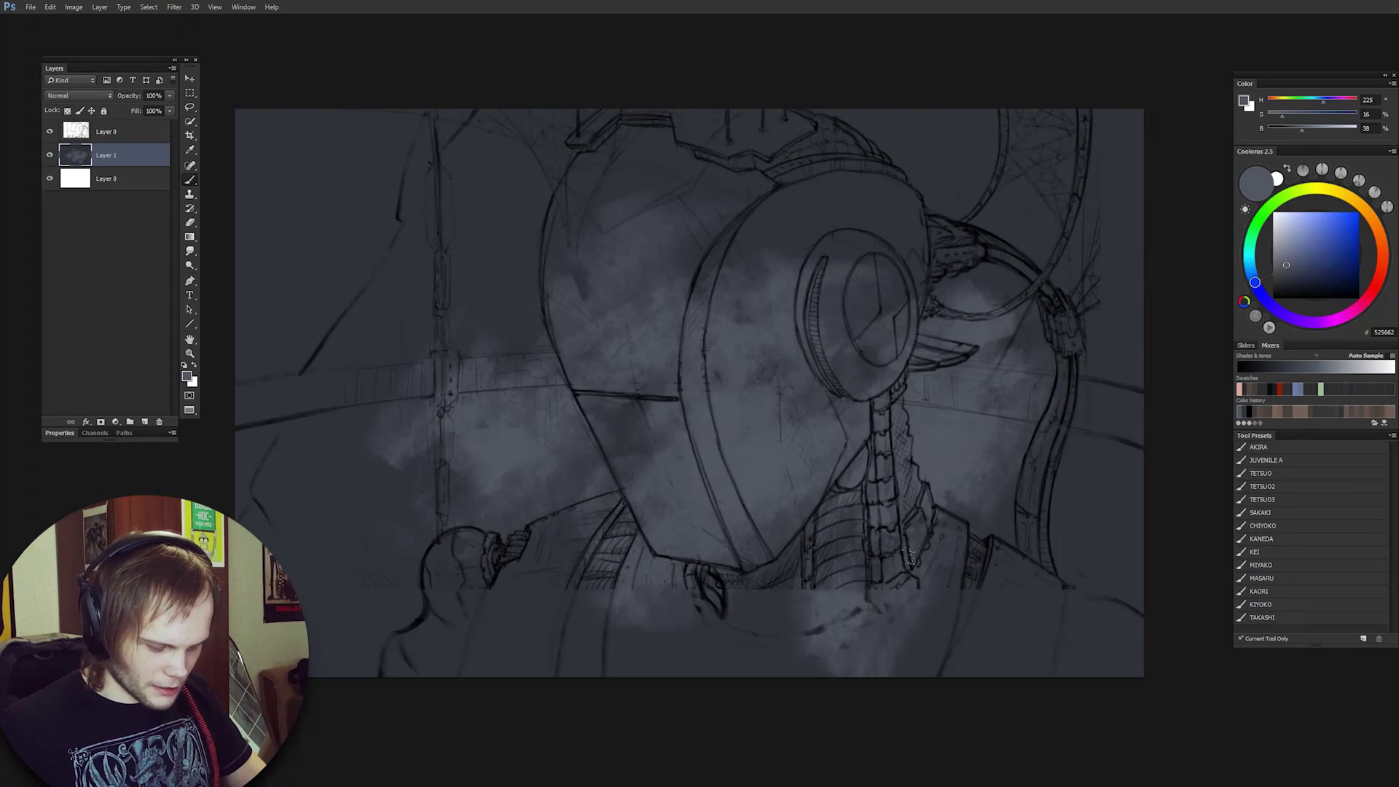
key("ctrl+z")
mouse_move(437, 234)
left_mouse_down()
mouse_move(313, 474)
mouse_move(765, 401)
mouse_move(967, 516)
left_mouse_up()
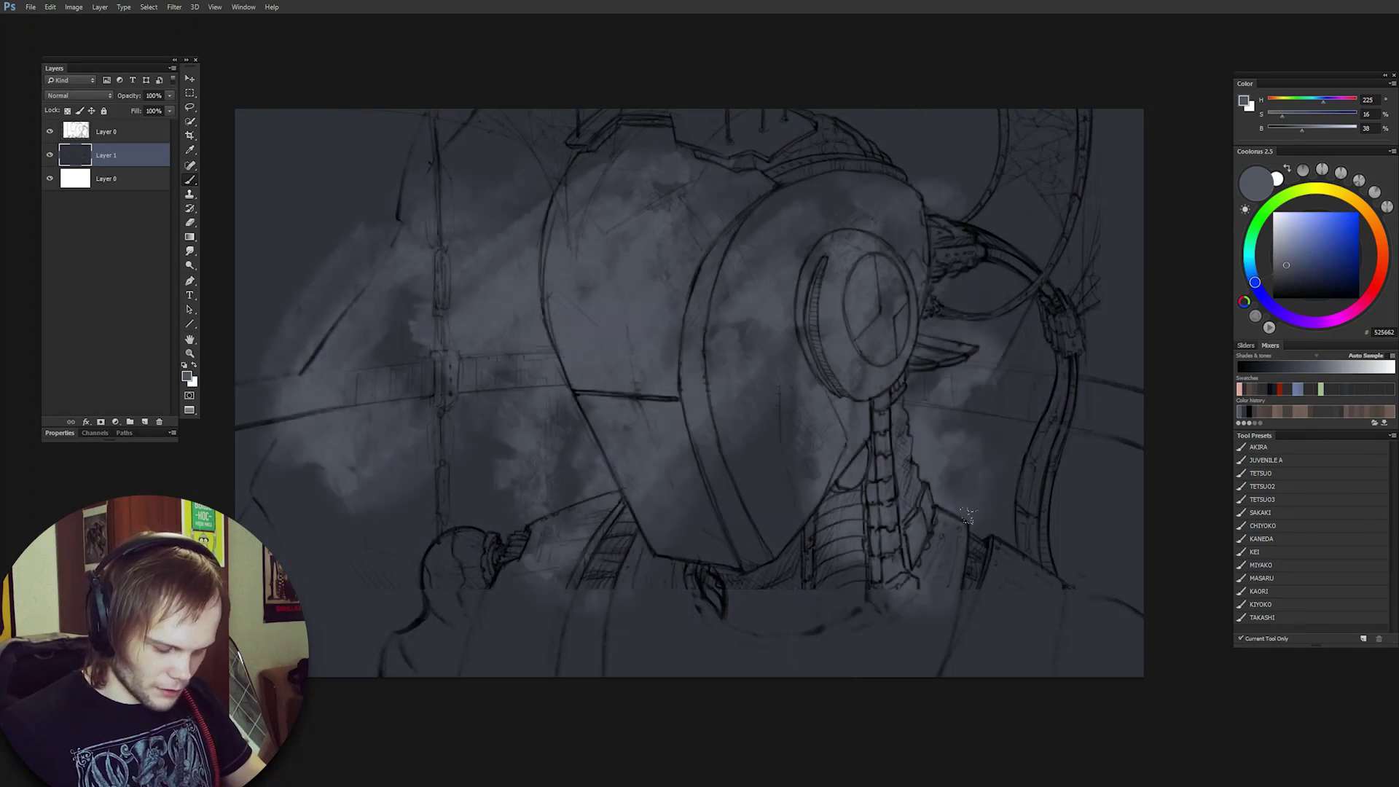
key("ctrl+z")
mouse_move(933, 306)
left_mouse_down()
mouse_move(729, 452)
mouse_move(379, 554)
mouse_move(692, 408)
mouse_move(808, 576)
left_mouse_up()
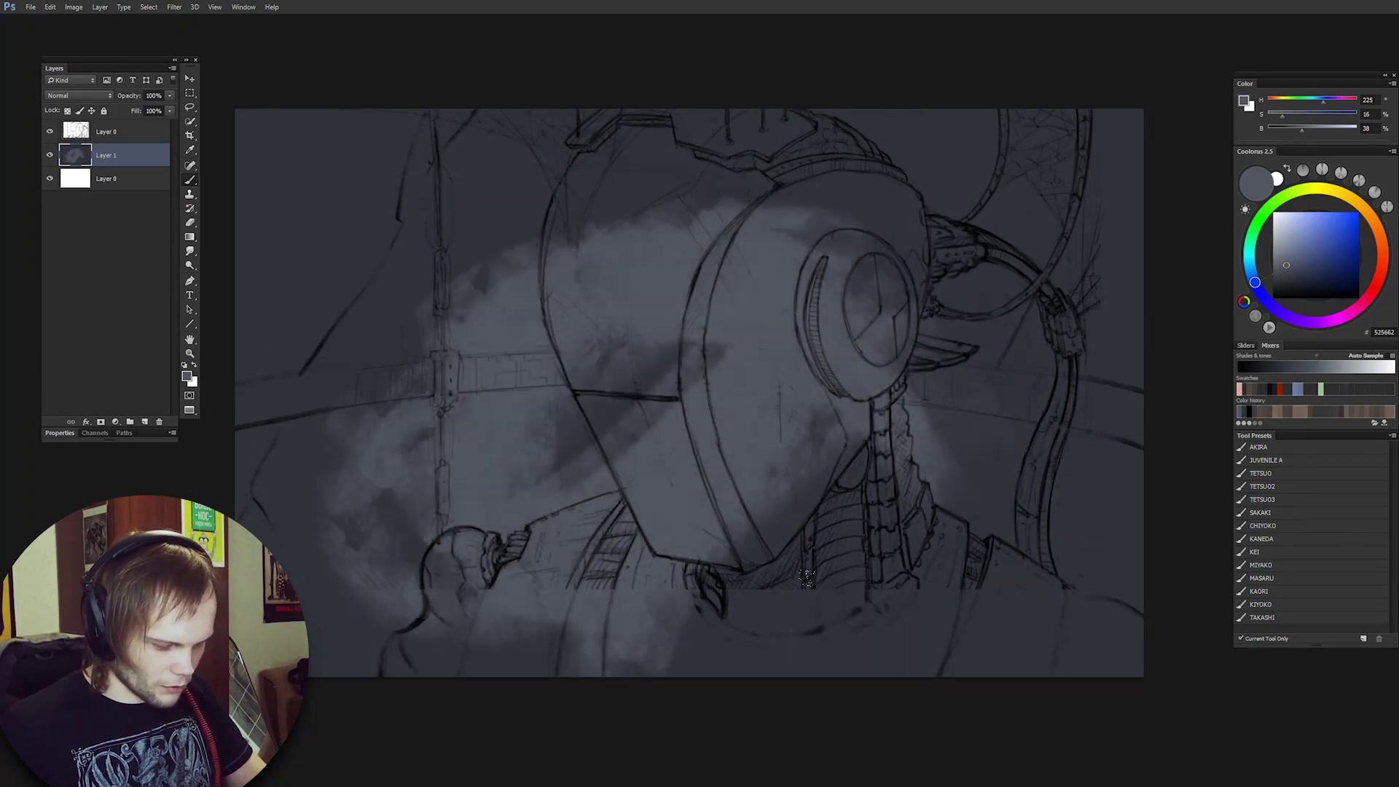
key("ctrl+z")
left_click_drag(803, 241, 583, 554)
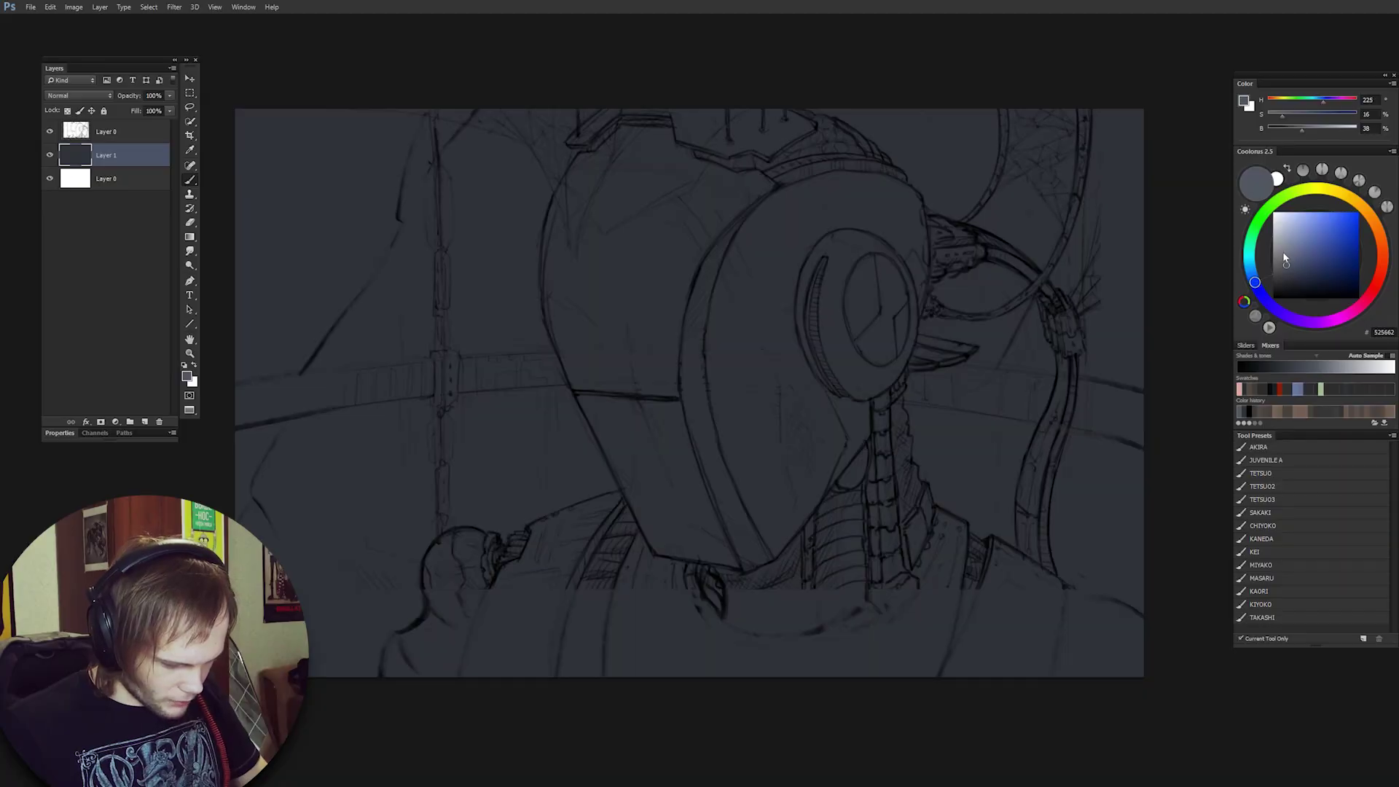
Brush soft cloudy glow in grey-teal, H 191, S 17, B 38, over the background on both sides of the head and neck.
left_click(1251, 253)
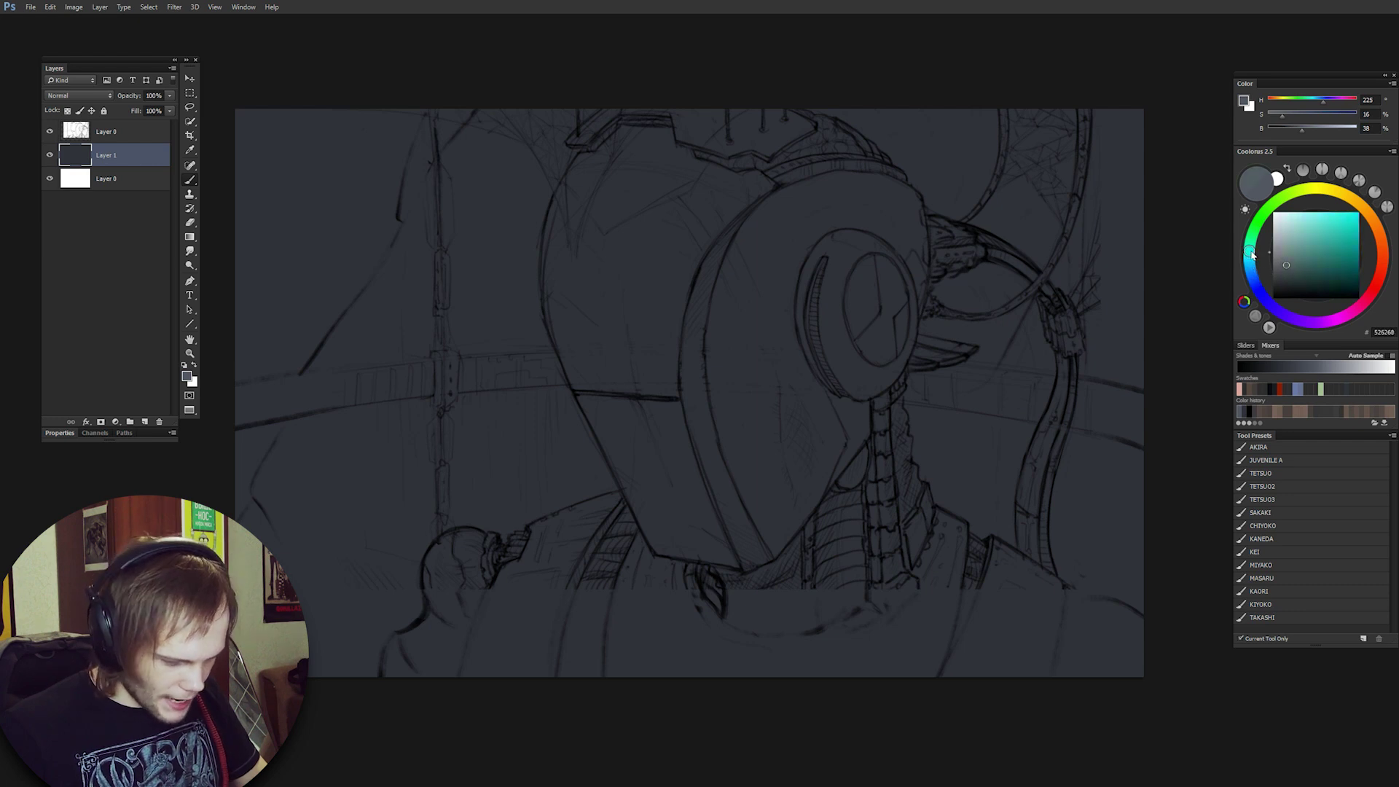
left_click_drag(1251, 252, 1251, 249)
left_click(1253, 266)
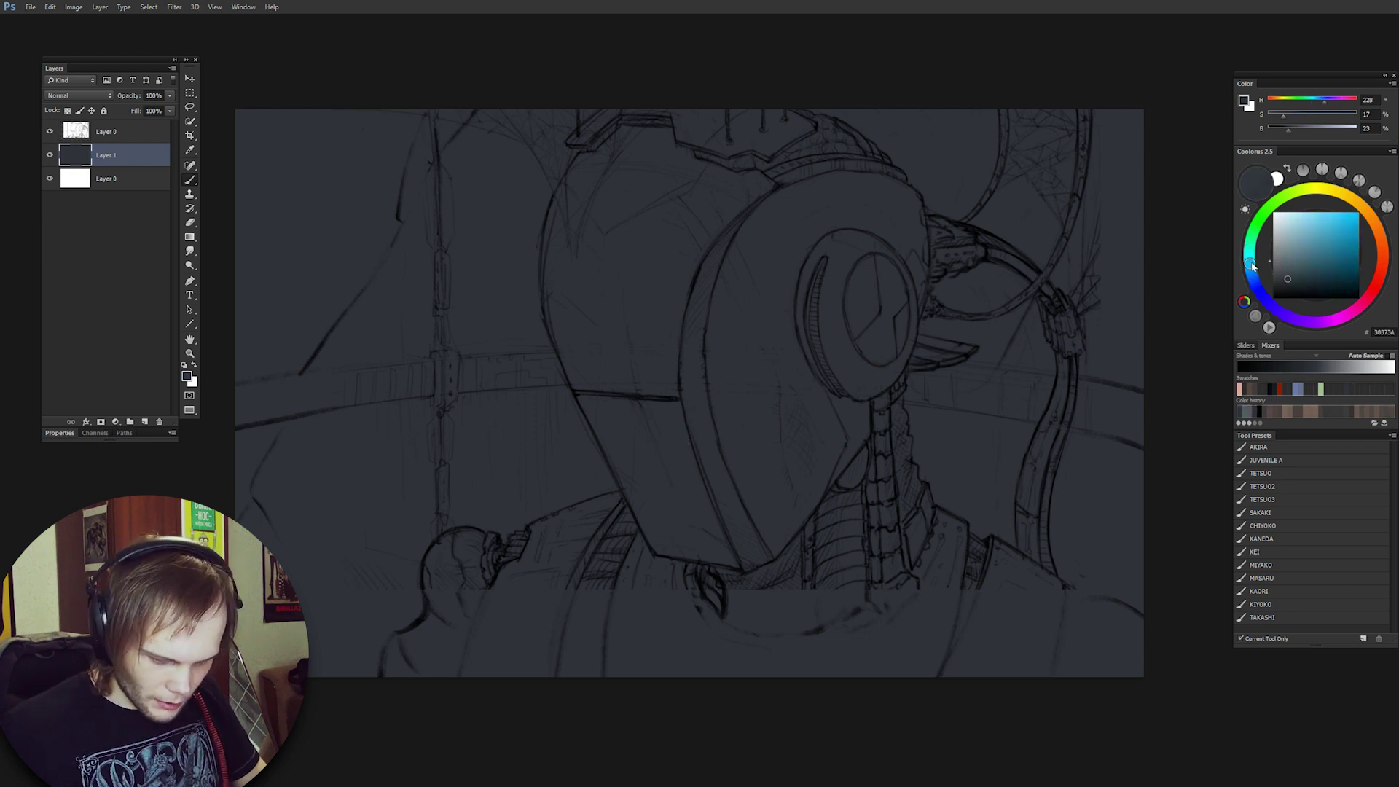
left_click(1288, 267)
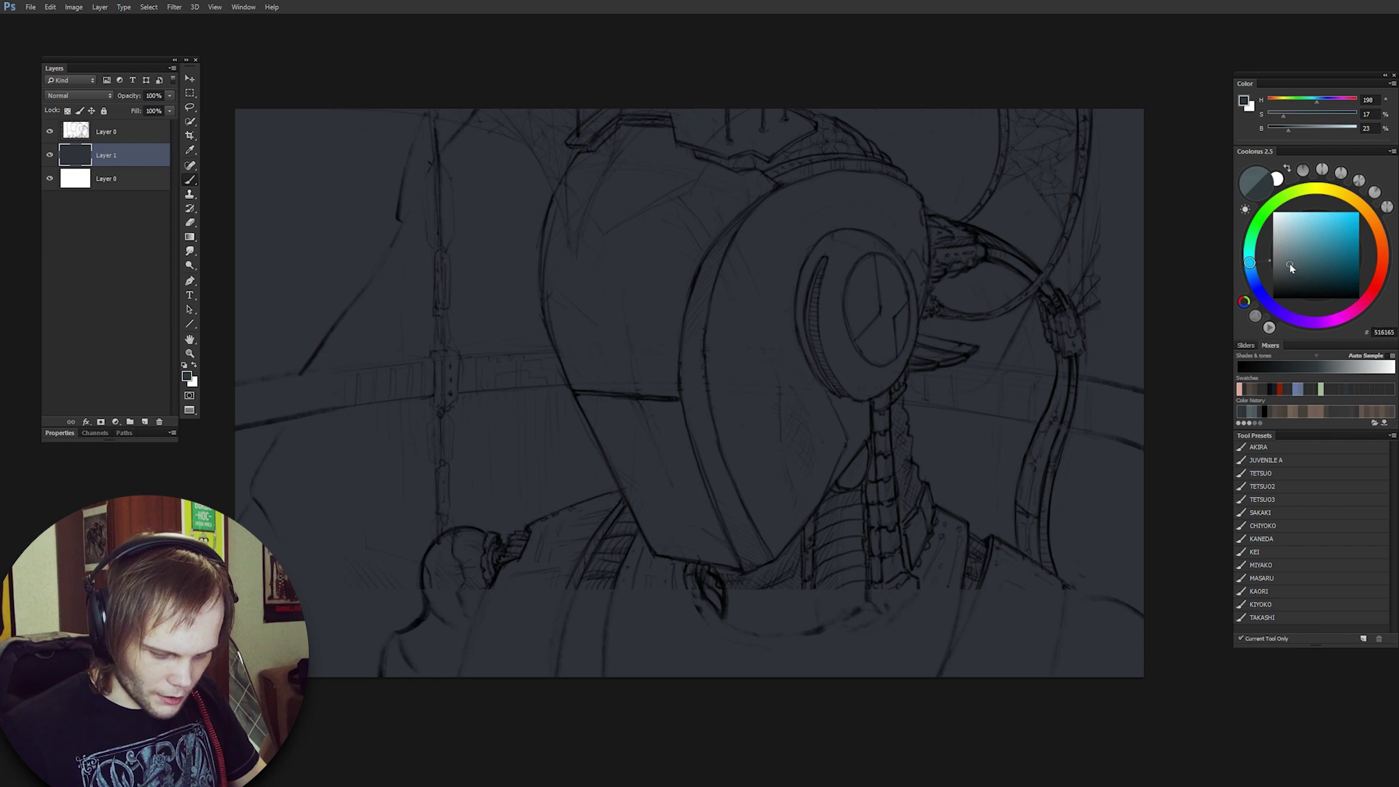
left_click_drag(1290, 266, 1287, 266)
key("bracketright")
mouse_move(609, 332)
left_mouse_down()
mouse_move(603, 531)
mouse_move(568, 683)
left_mouse_up()
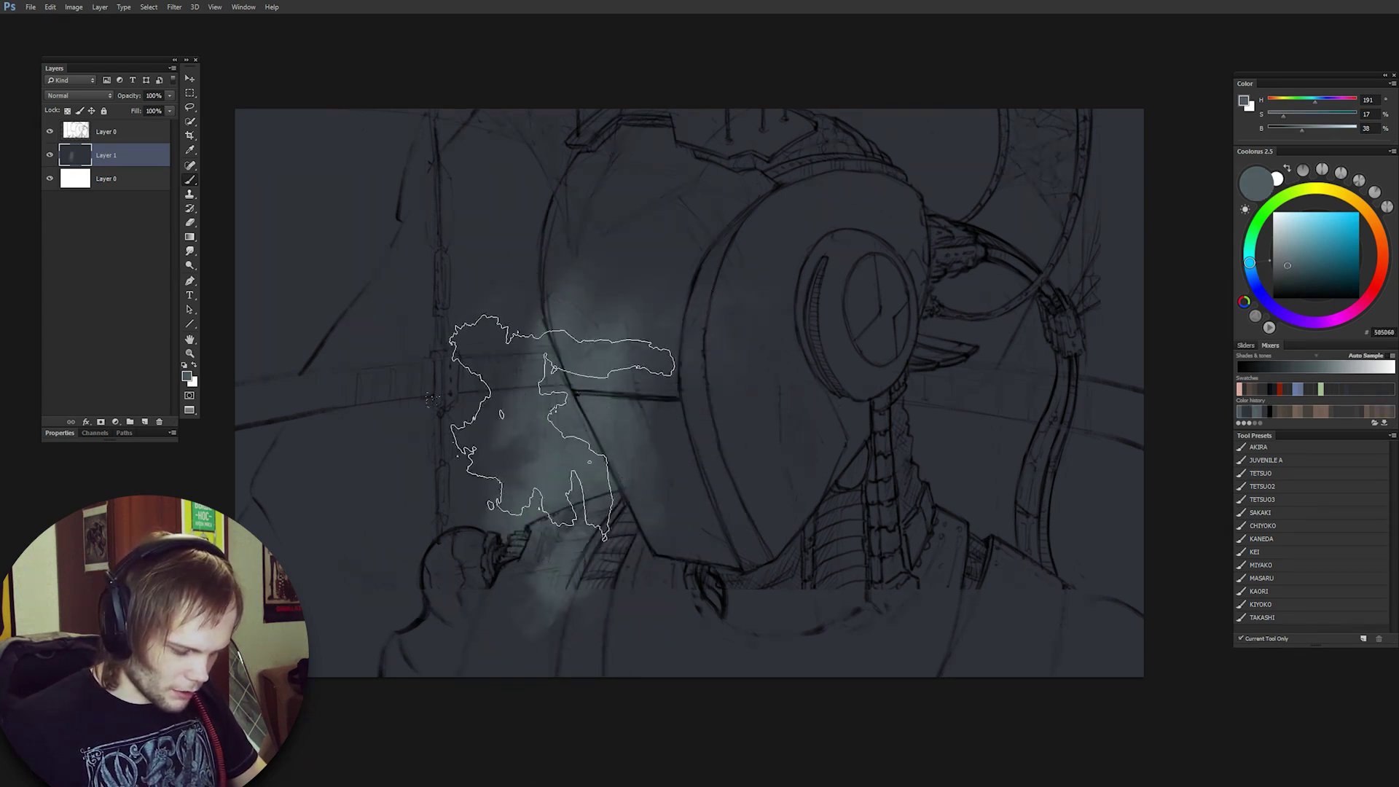
left_click_drag(602, 366, 504, 496)
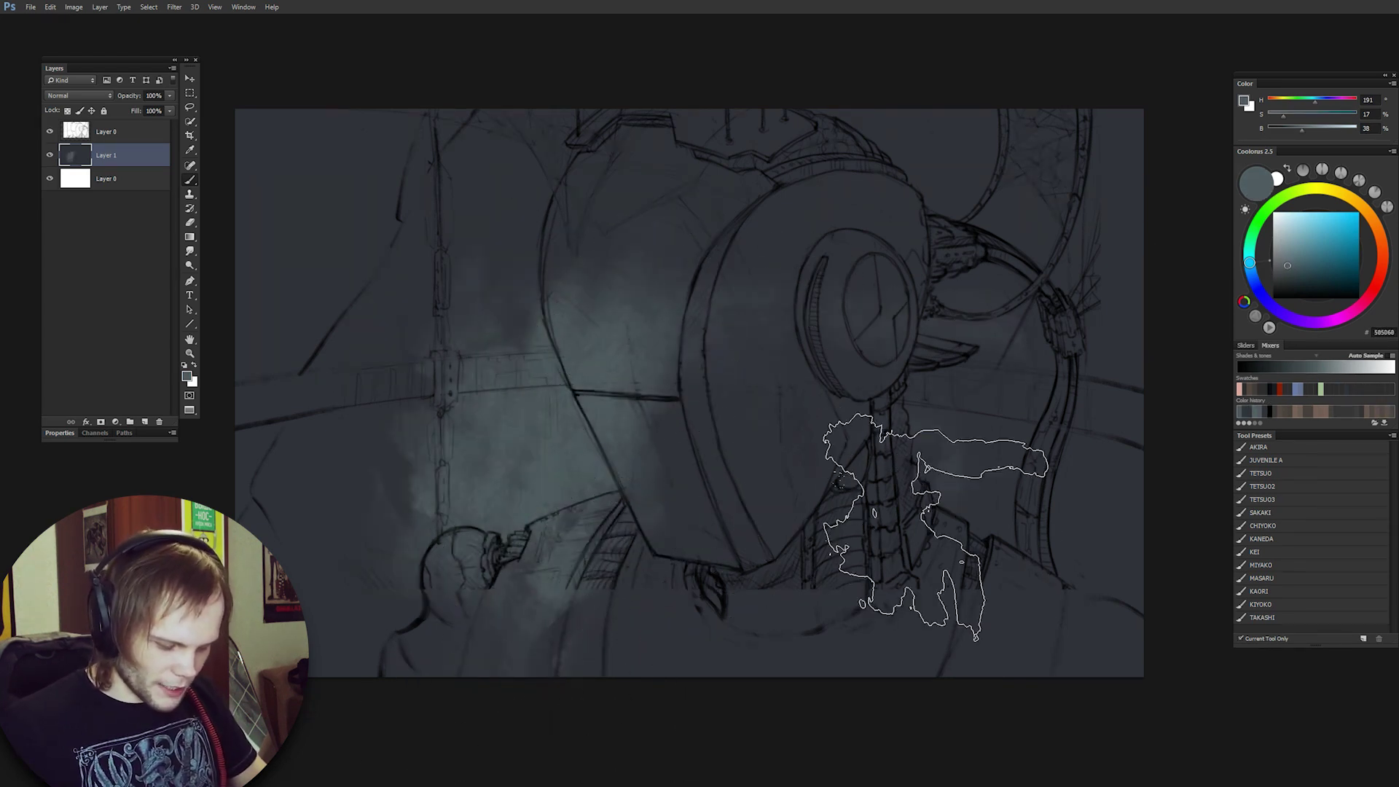
mouse_move(914, 408)
left_mouse_down()
mouse_move(936, 573)
mouse_move(931, 458)
mouse_move(977, 510)
mouse_move(994, 452)
mouse_move(1015, 562)
left_mouse_up()
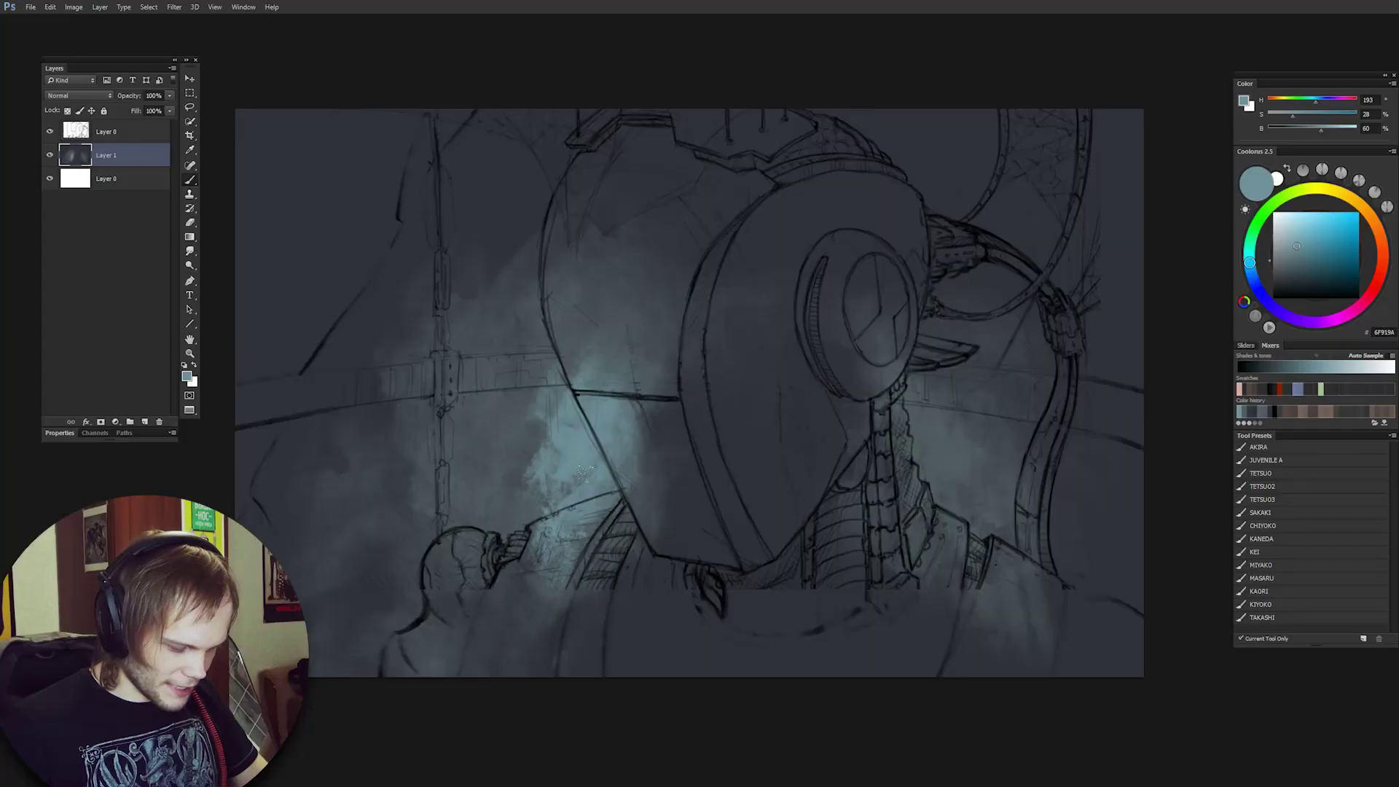
Brighten the glow beside the jaw and around the neck with a lighter teal, H 193, S 28, B 60.
left_click_drag(583, 474, 656, 539)
left_click_drag(846, 386, 940, 554)
left_click_drag(948, 438, 873, 486)
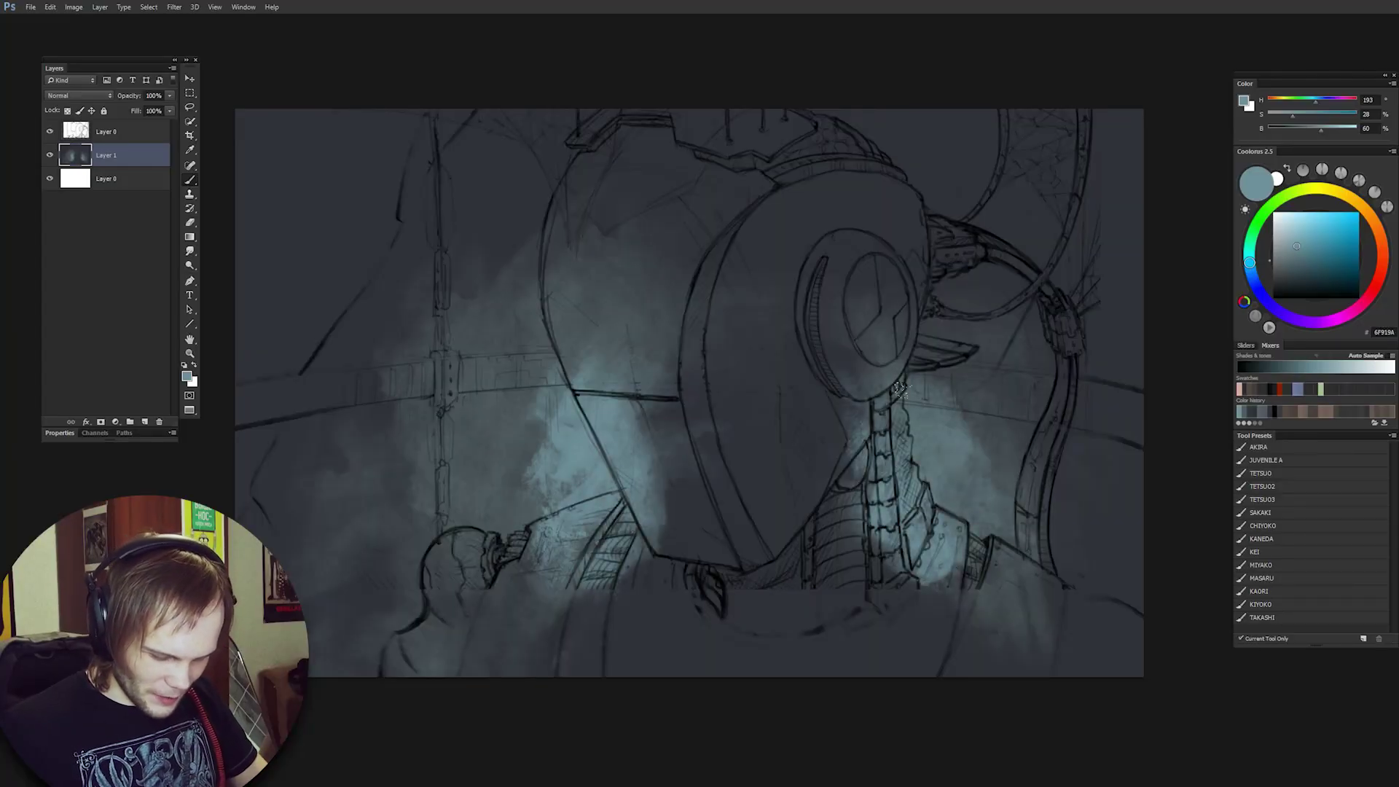
Sample a muted teal, H 195, S 20, B 40, and brush clouds over the lower-right background and around the head's ear disc.
left_click(975, 456, "alt")
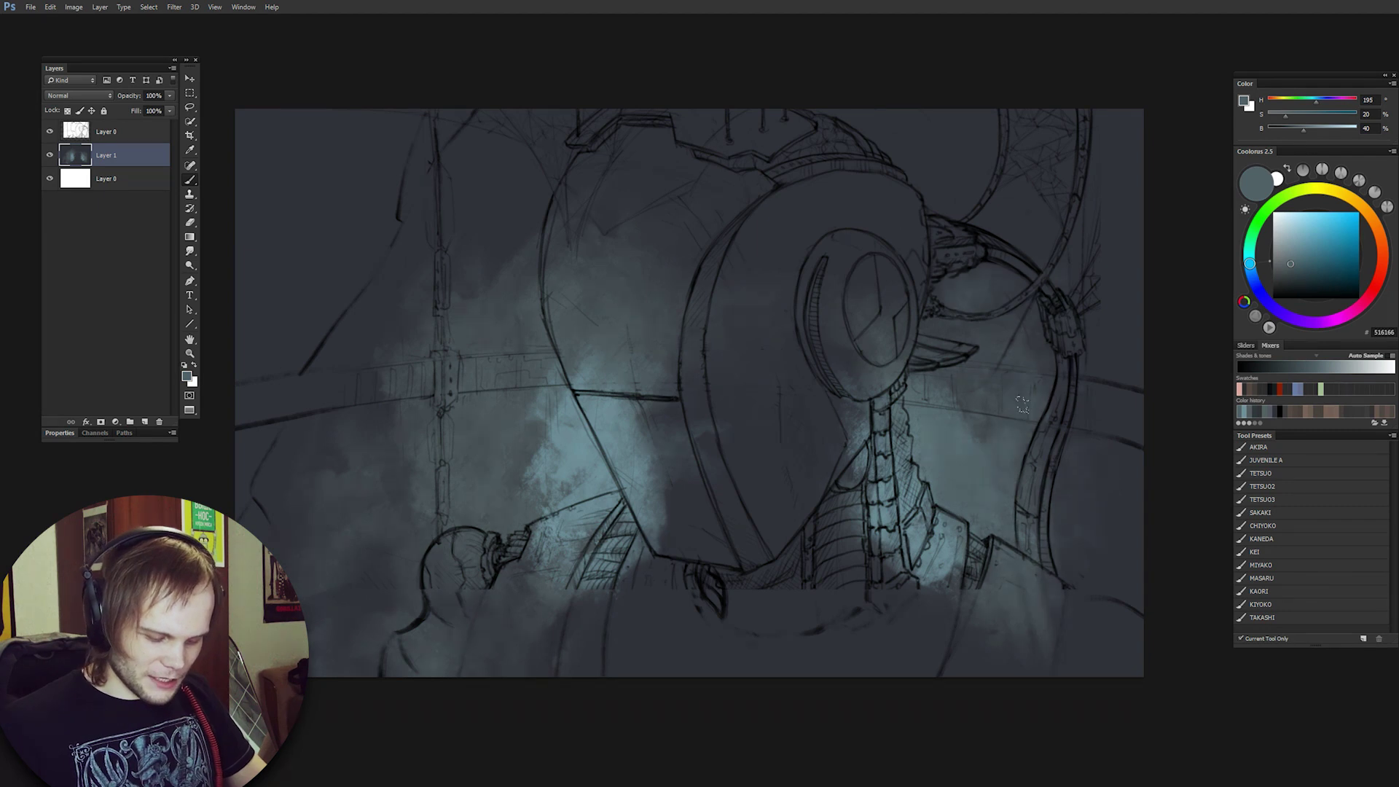
left_click_drag(1075, 558, 1064, 656)
left_click_drag(1078, 510, 1130, 627)
left_click_drag(854, 197, 926, 313)
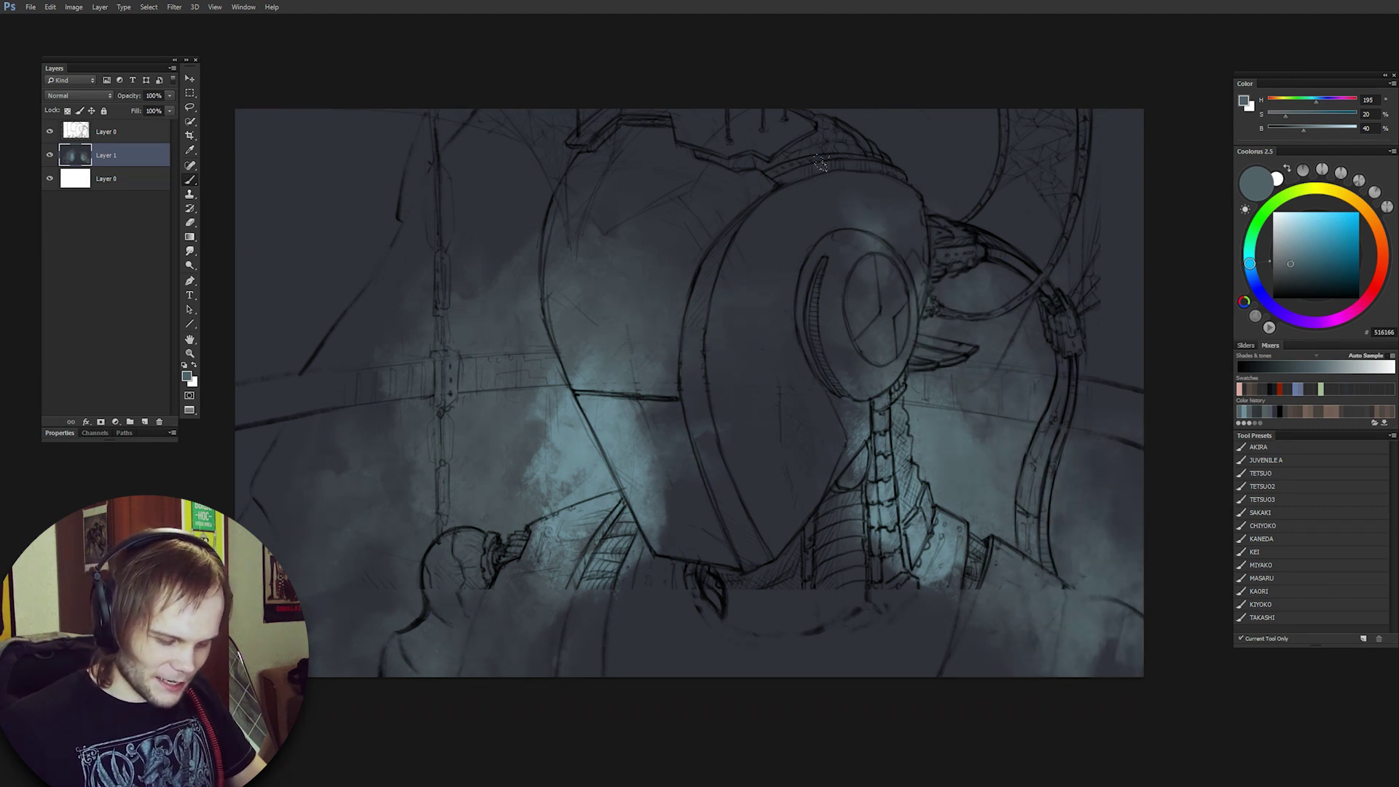
left_click_drag(926, 182, 962, 284)
key("alt")
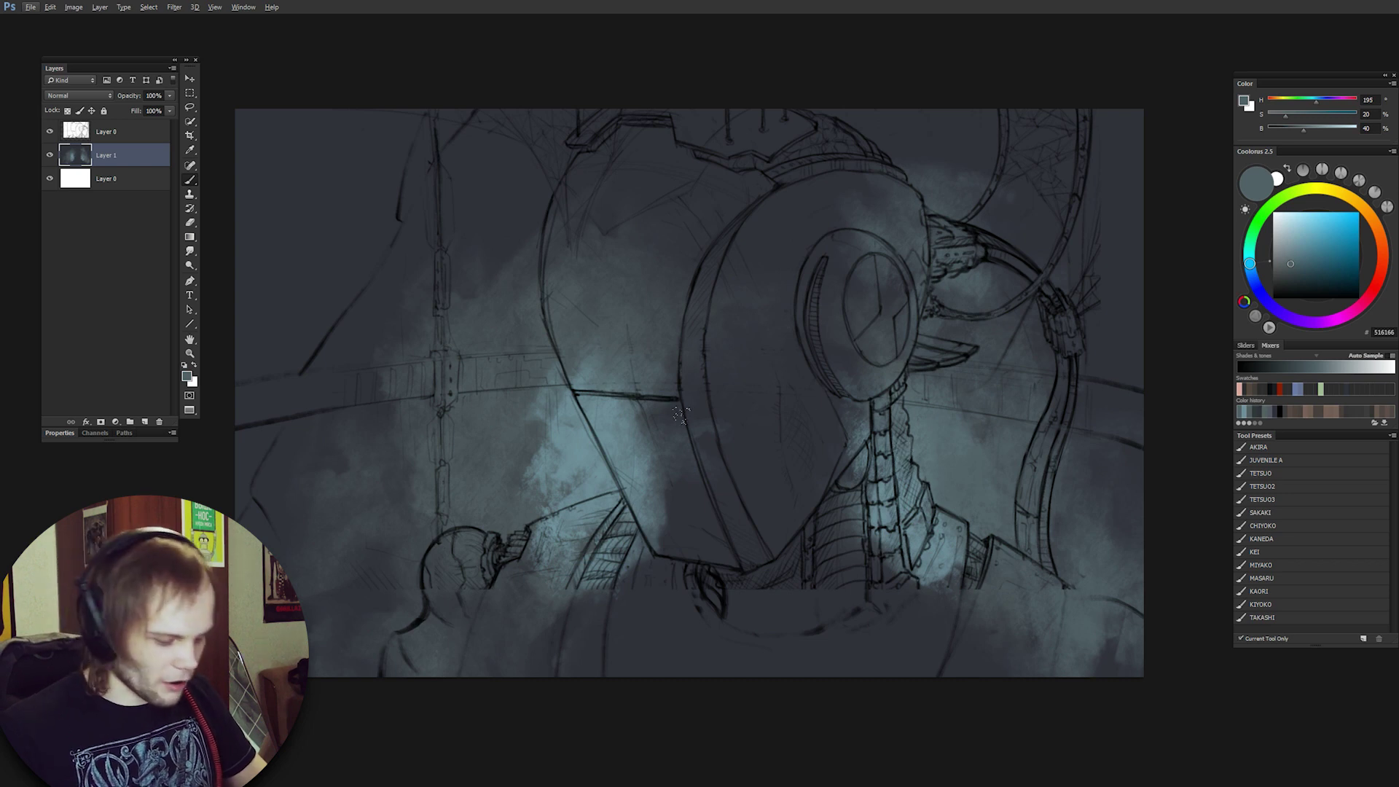
Sample the glow colour, H 193, S 24, B 48, and spread haze around the left shoulder and below the jaw.
left_click(538, 491, "alt")
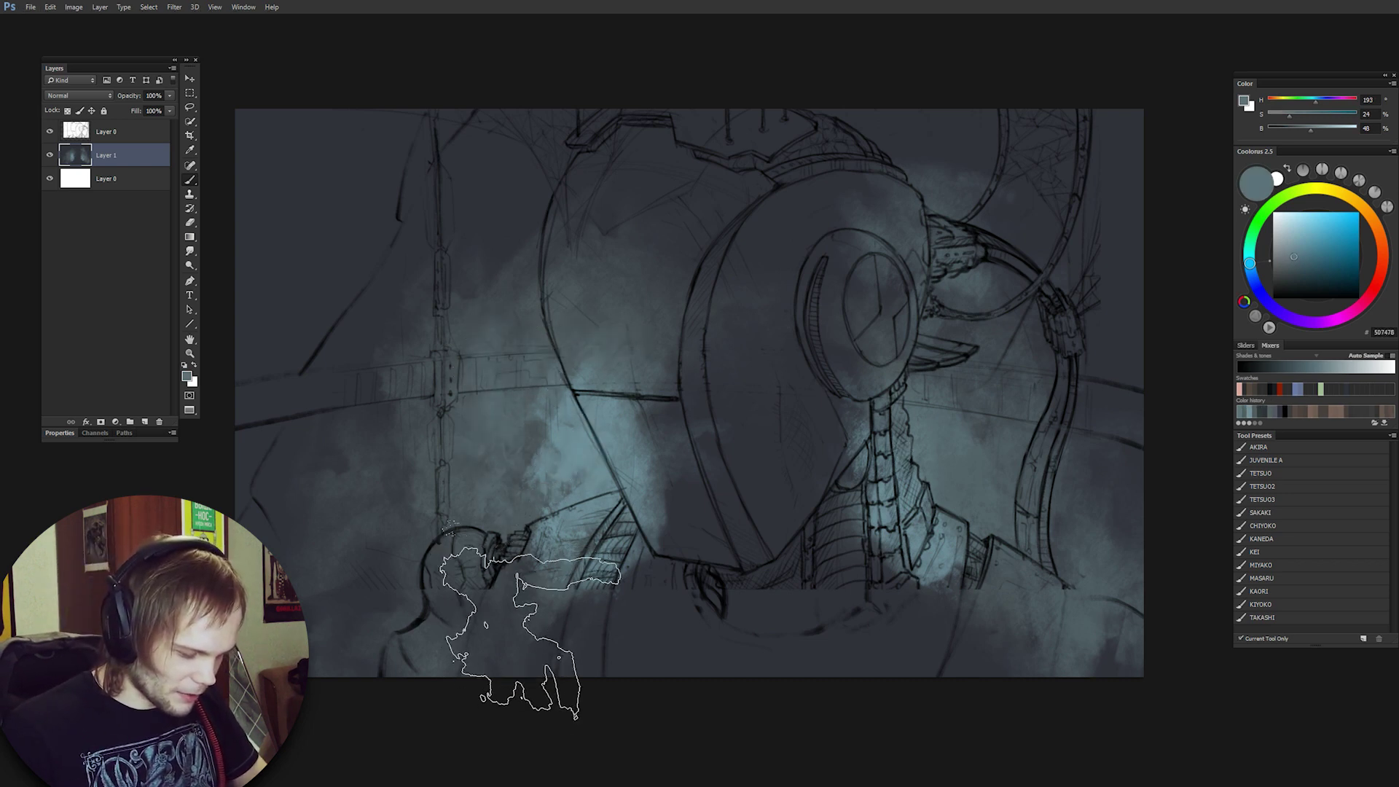
mouse_move(484, 514)
left_mouse_down()
mouse_move(463, 446)
mouse_move(392, 643)
mouse_move(445, 435)
mouse_move(539, 495)
left_mouse_up()
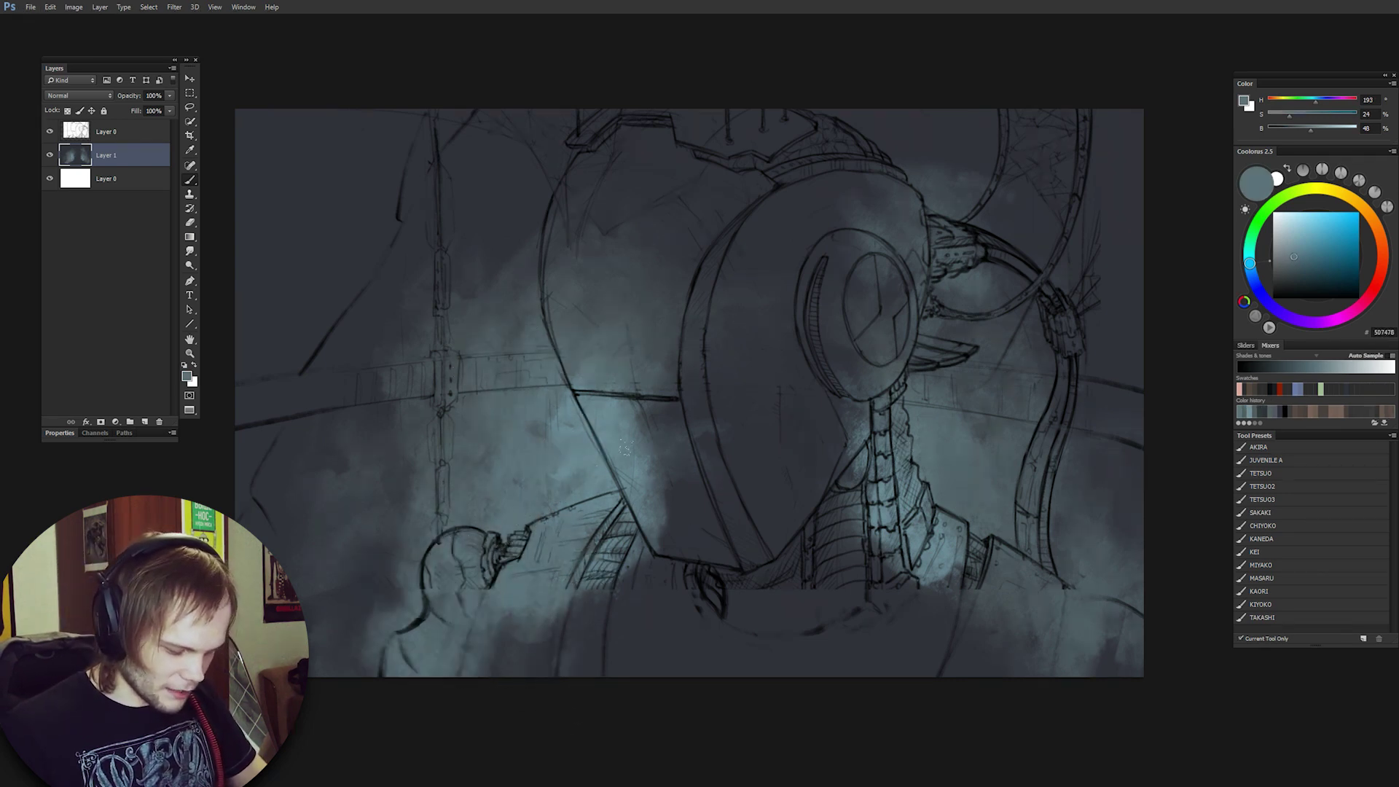
left_click_drag(699, 568, 645, 481)
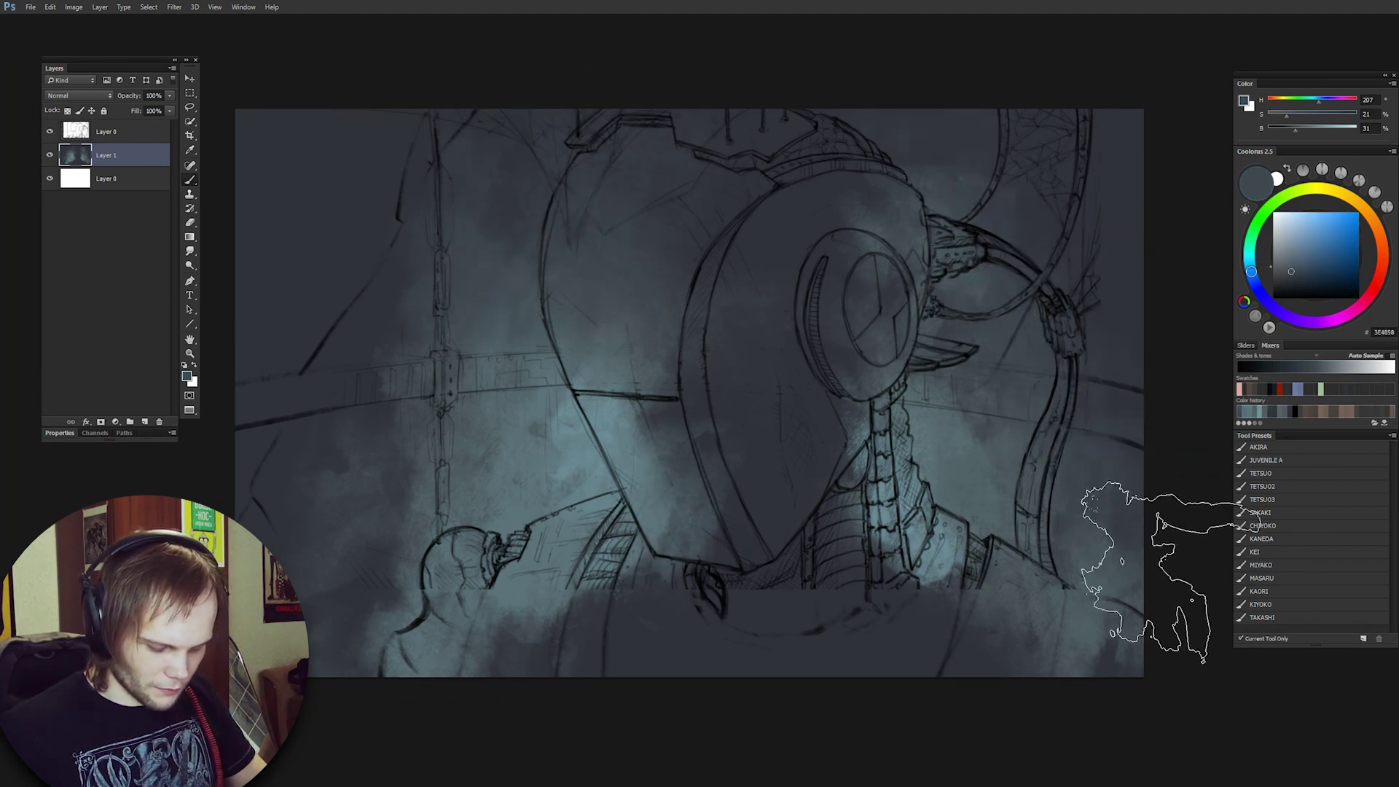
Blend the background haze beside the neck and across the lower-left area with teal-greys sampled from the canvas.
left_click(986, 426, "alt")
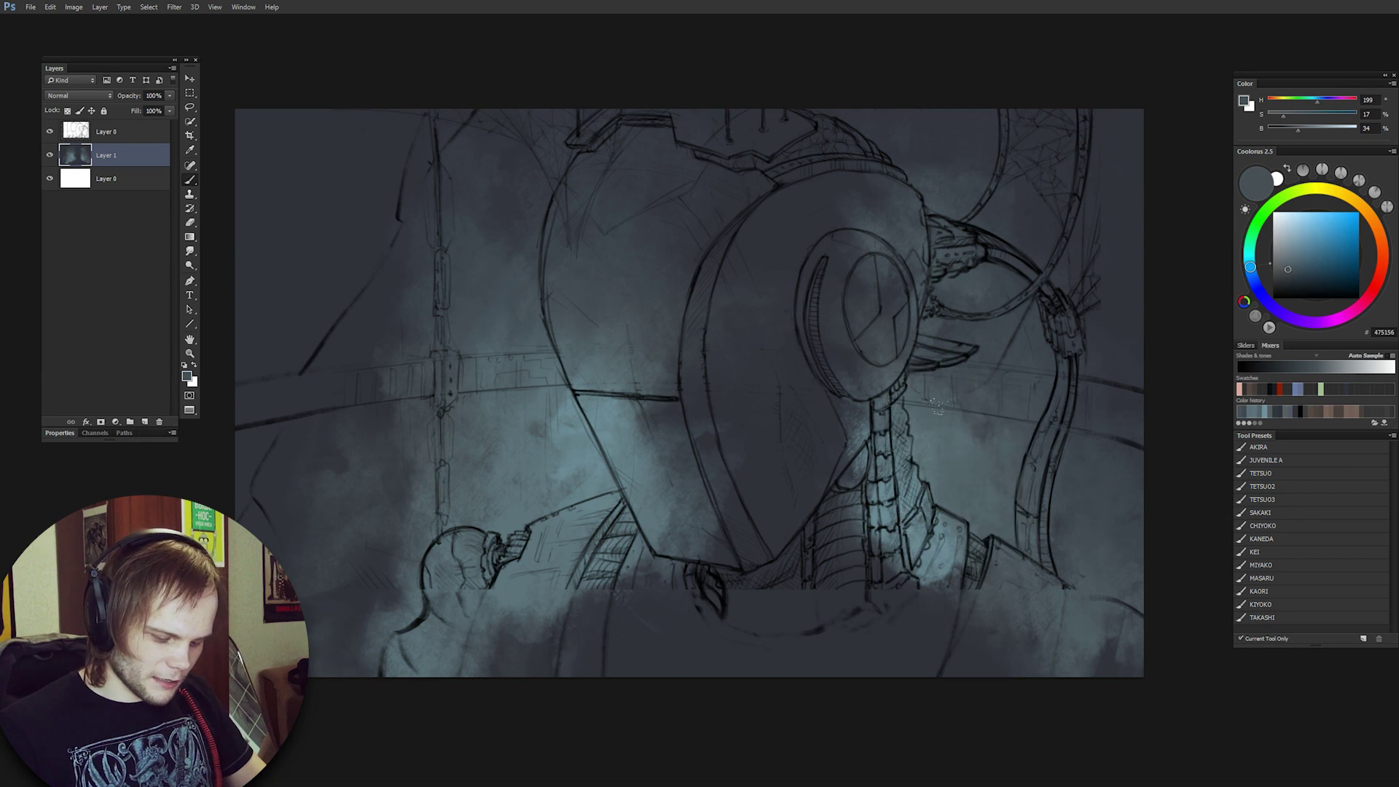
left_click(944, 379, "alt")
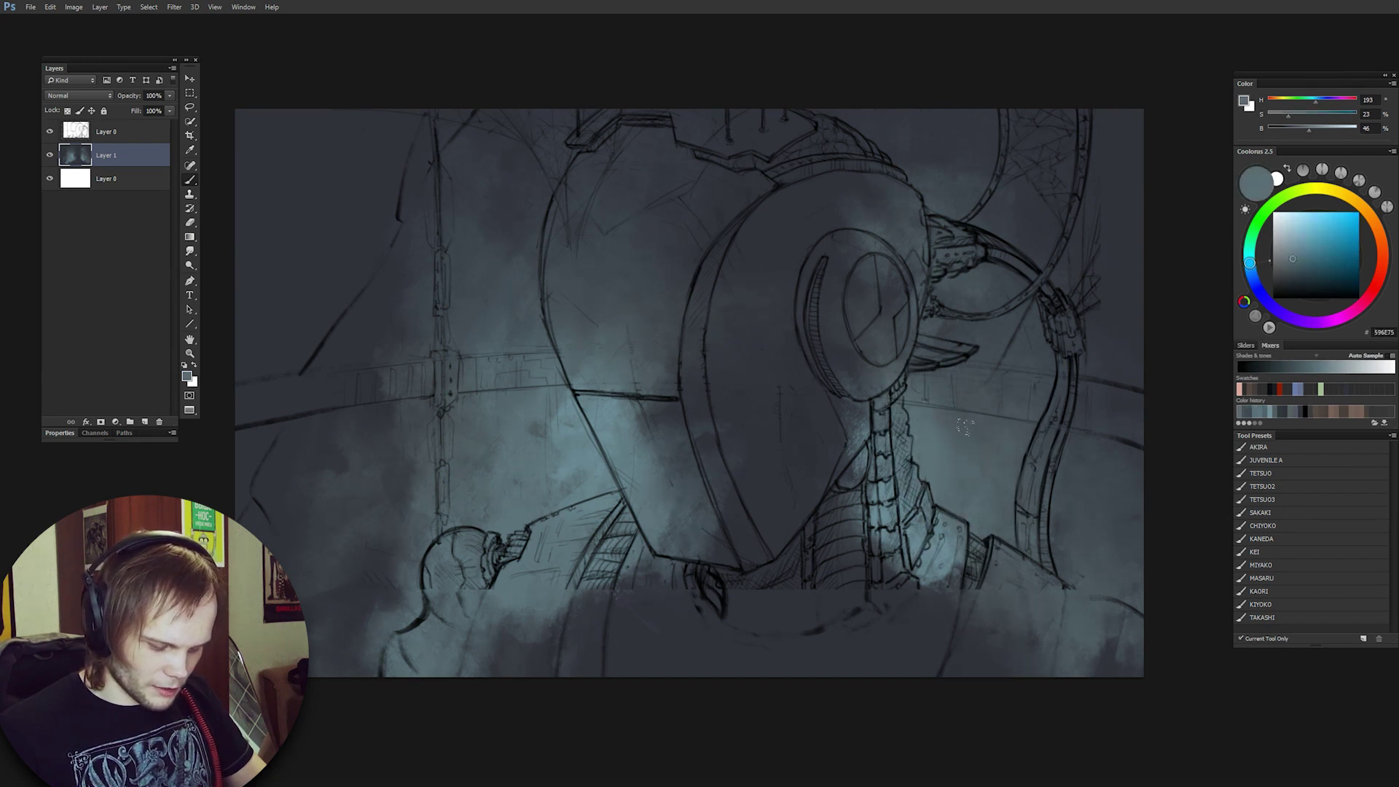
left_click(559, 422, "alt")
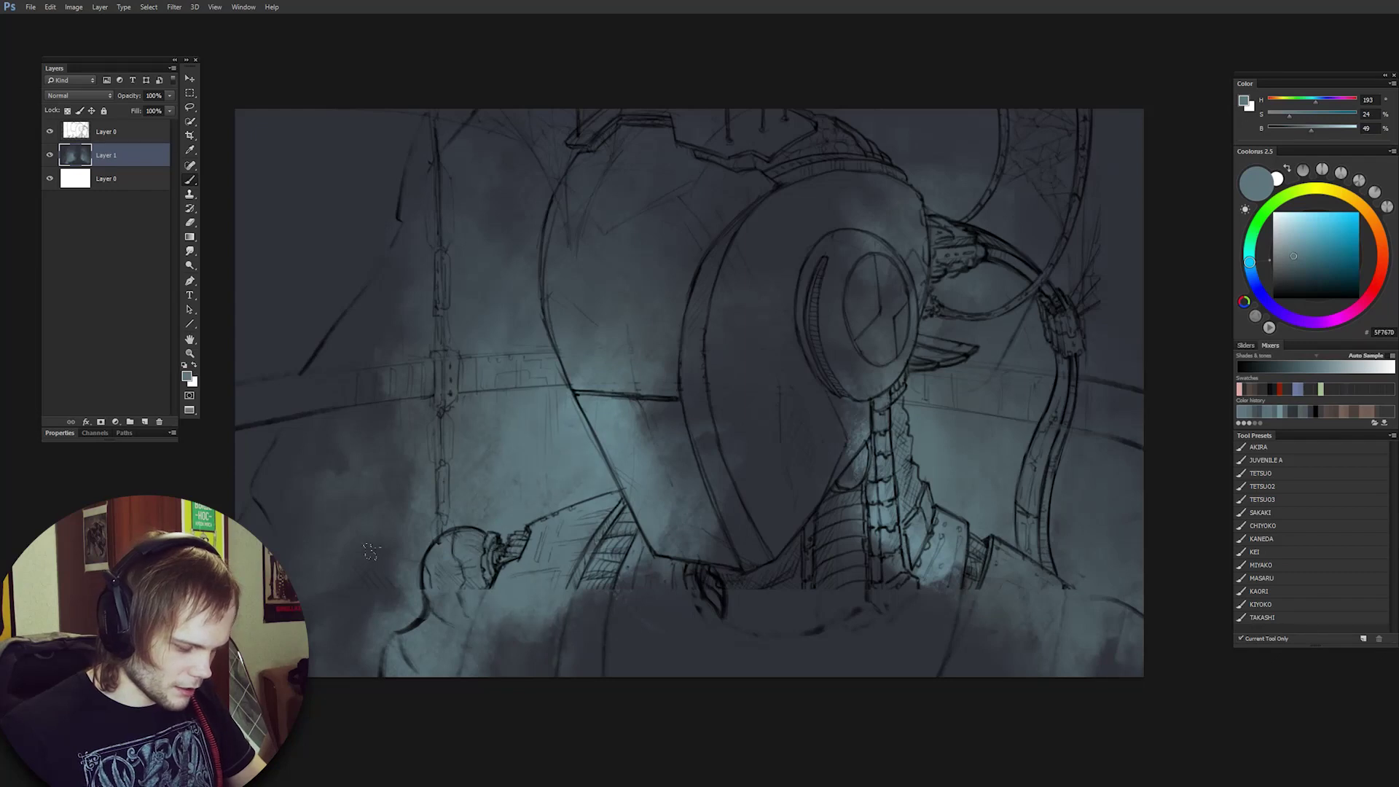
mouse_move(372, 569)
left_mouse_down()
mouse_move(379, 645)
mouse_move(328, 661)
left_mouse_up()
left_click(309, 647, "alt")
left_click_drag(470, 485, 496, 548)
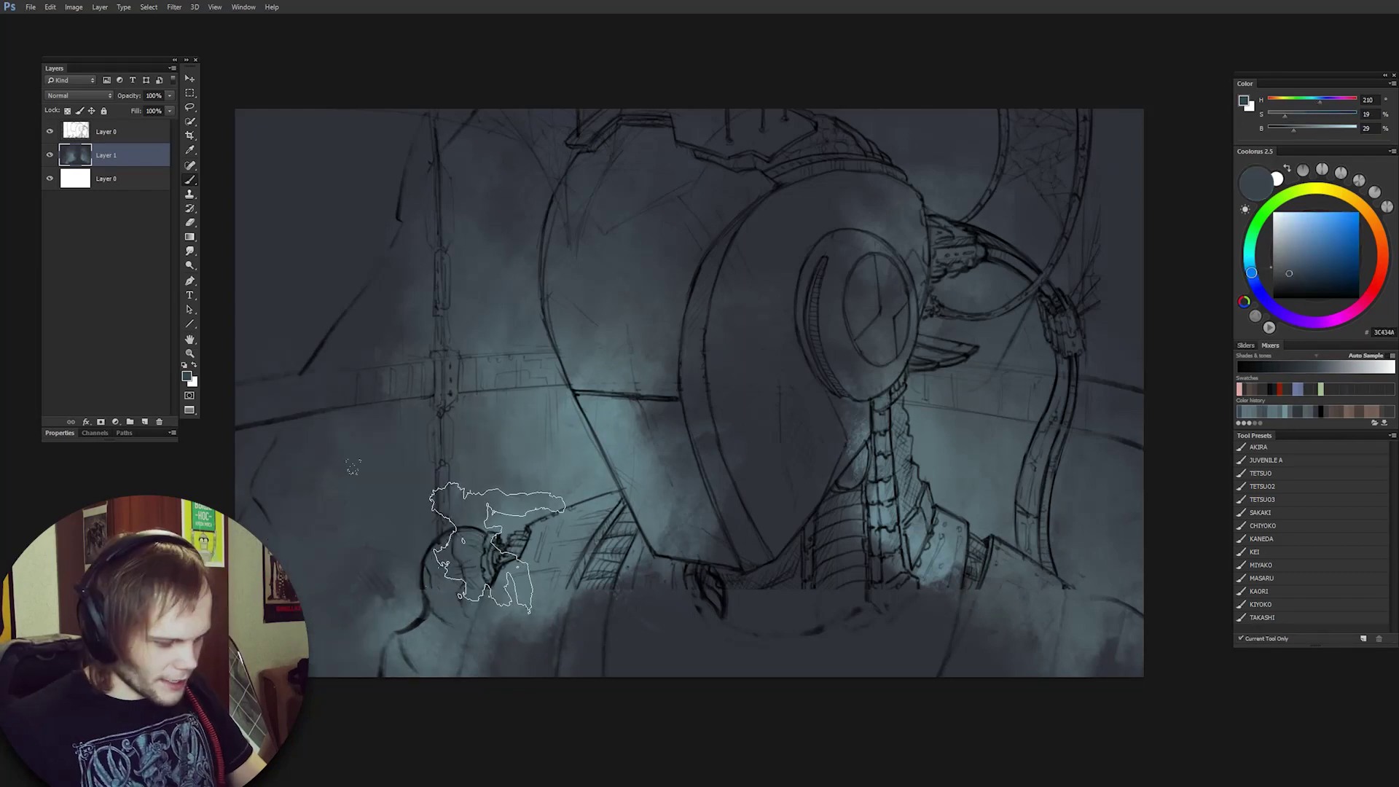
Create a new layer above the painted background and brush the left part of the head near-black, H 240, S 12, B 7.
key("ctrl+d")
key("ctrl+shift+alt+n")
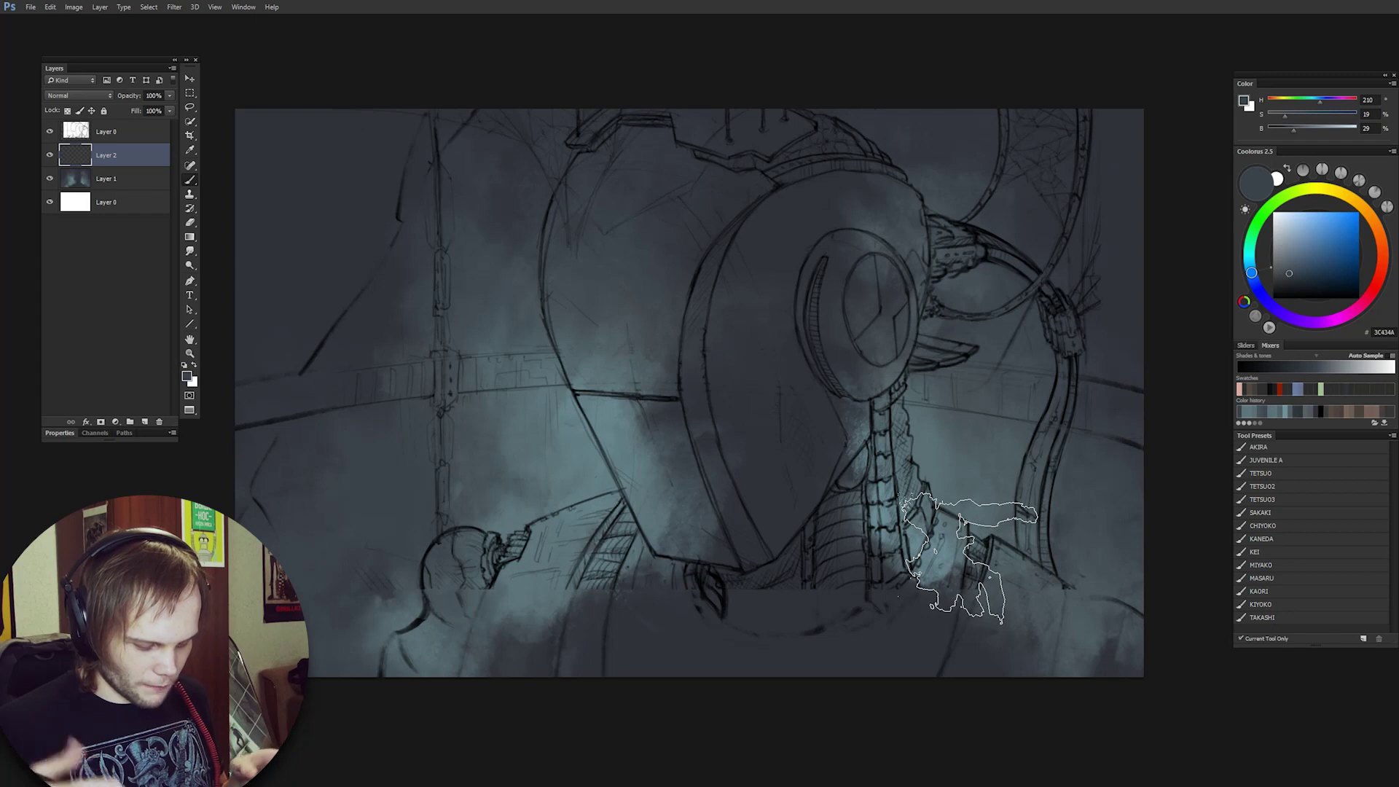
left_click_drag(970, 558, 991, 328)
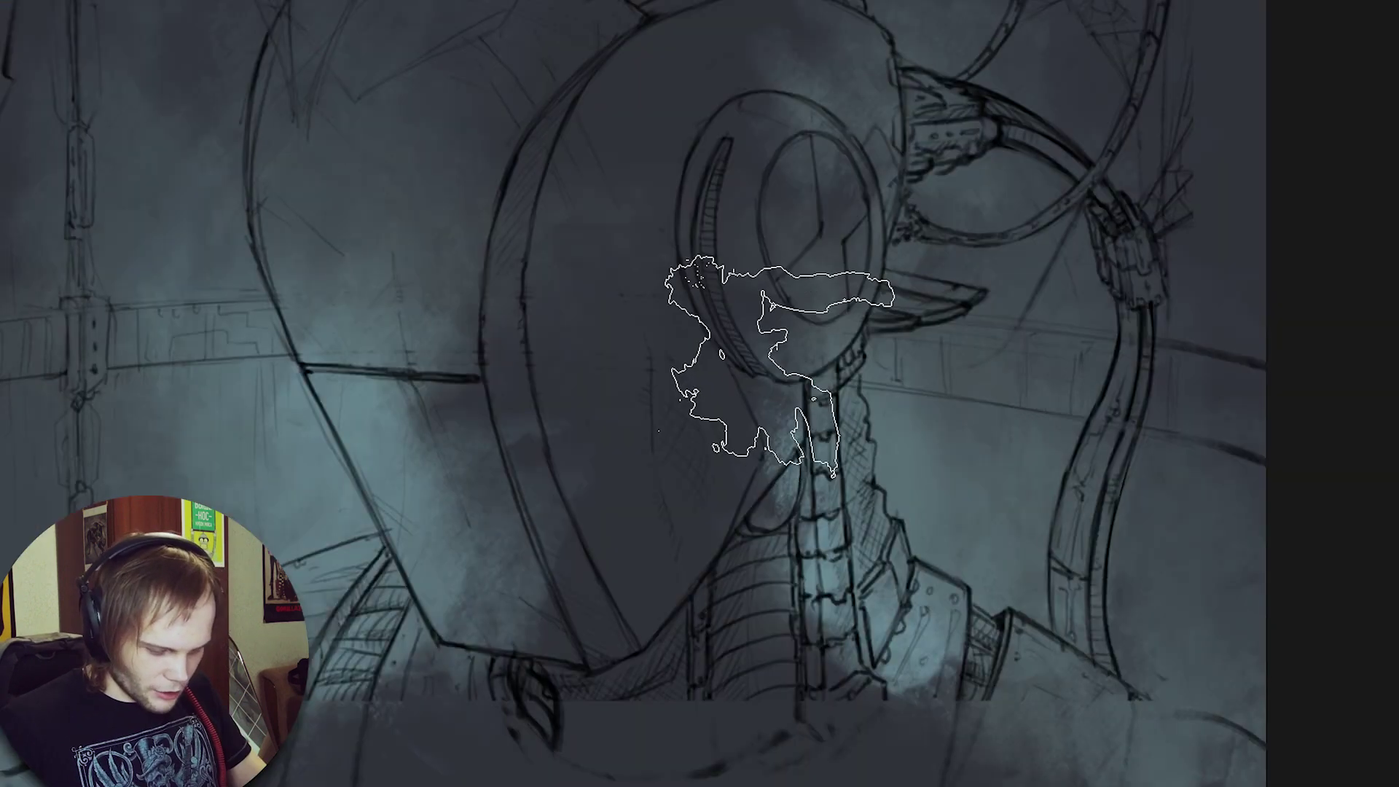
key("ctrl+d")
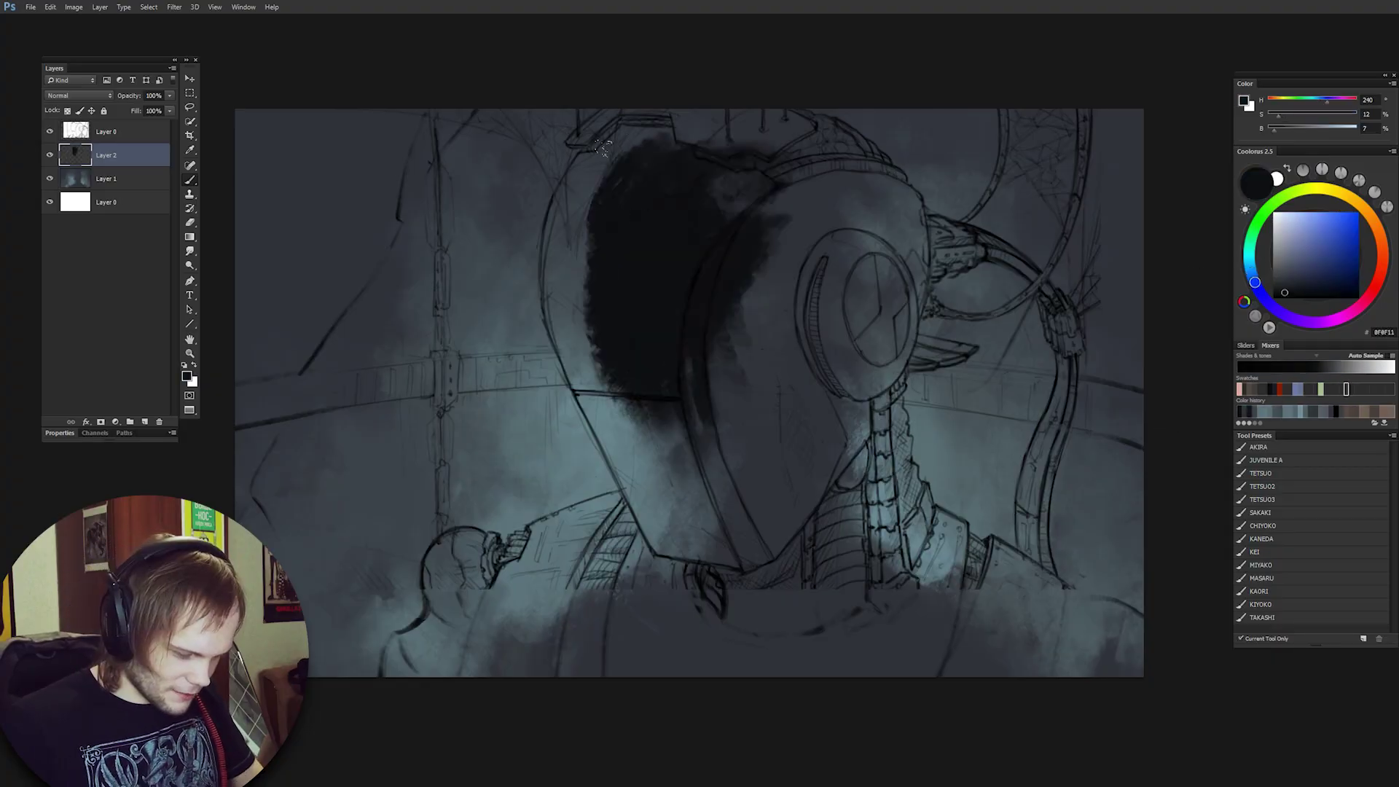
left_click_drag(641, 189, 608, 332)
left_click_drag(578, 164, 575, 321)
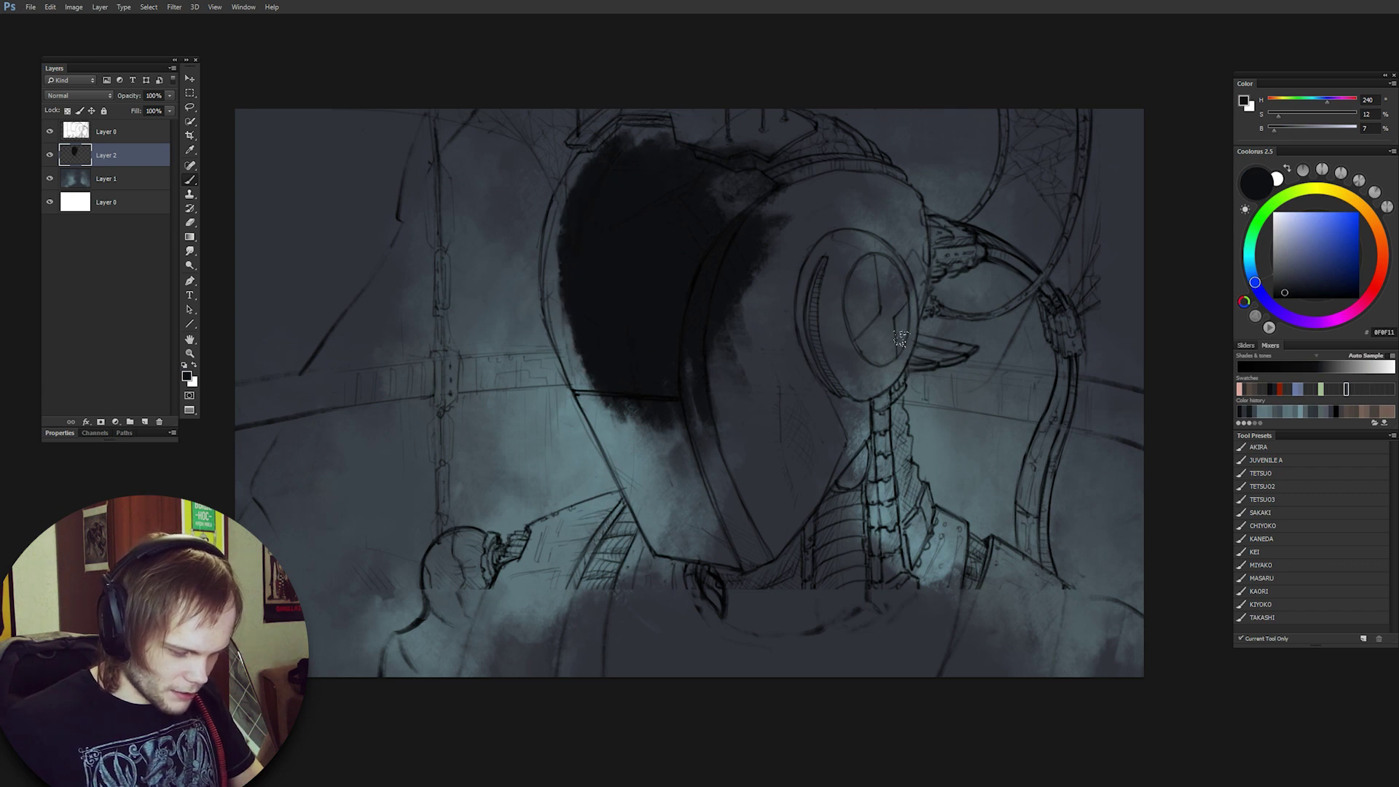
Try painting the left side of the head and the jaw in light grey, H 228, S 10, B 58.
left_click(1281, 247)
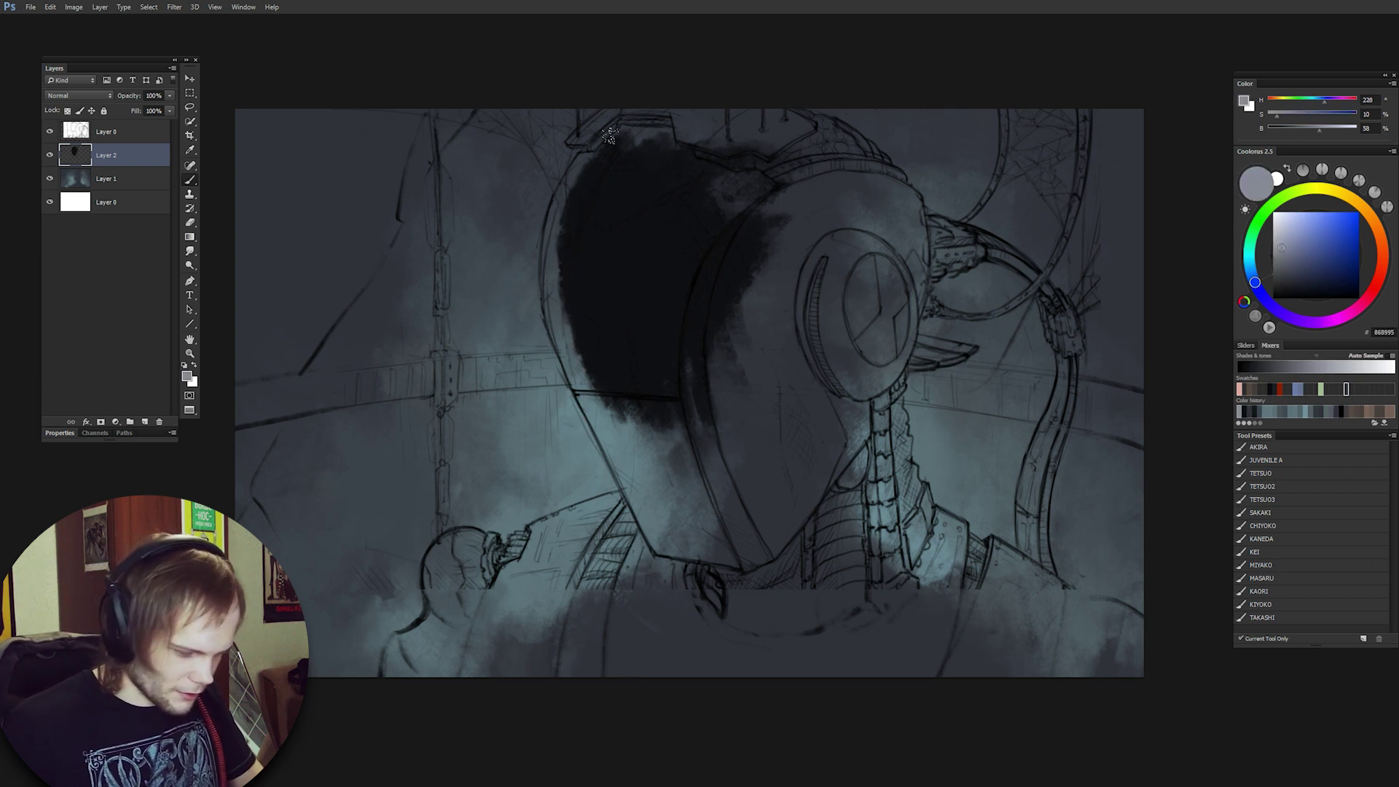
mouse_move(611, 136)
left_mouse_down()
mouse_move(601, 330)
mouse_move(589, 162)
mouse_move(549, 343)
left_mouse_up()
left_click_drag(616, 309, 594, 397)
left_click_drag(632, 255, 616, 467)
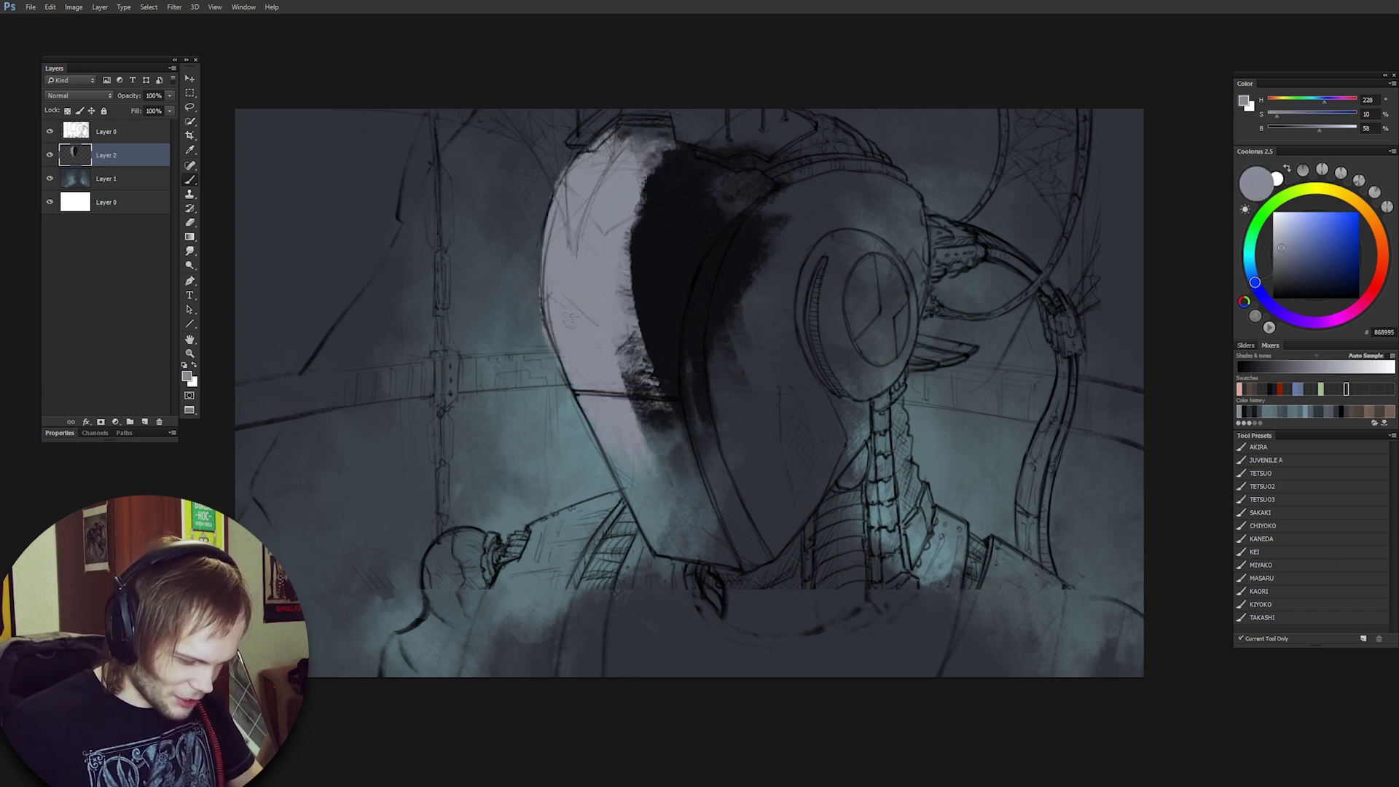
left_click_drag(656, 372, 656, 499)
mouse_move(678, 452)
left_mouse_down()
mouse_move(703, 525)
mouse_move(642, 569)
left_mouse_up()
left_click_drag(612, 511, 525, 583)
left_click_drag(605, 510, 576, 583)
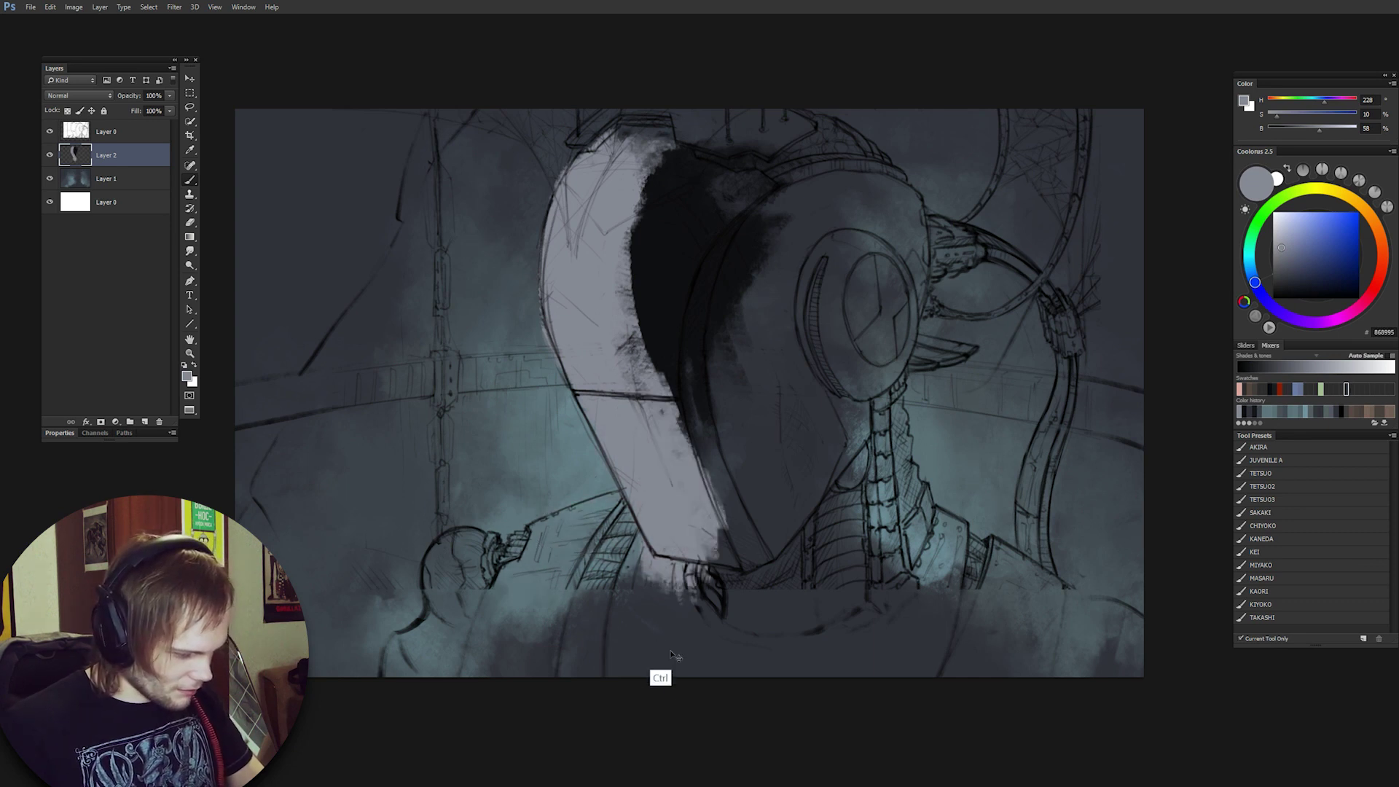
left_click_drag(642, 386, 714, 584)
Set the sketch layer's blend mode to Screen and invert it to get white lines.
left_click(152, 139)
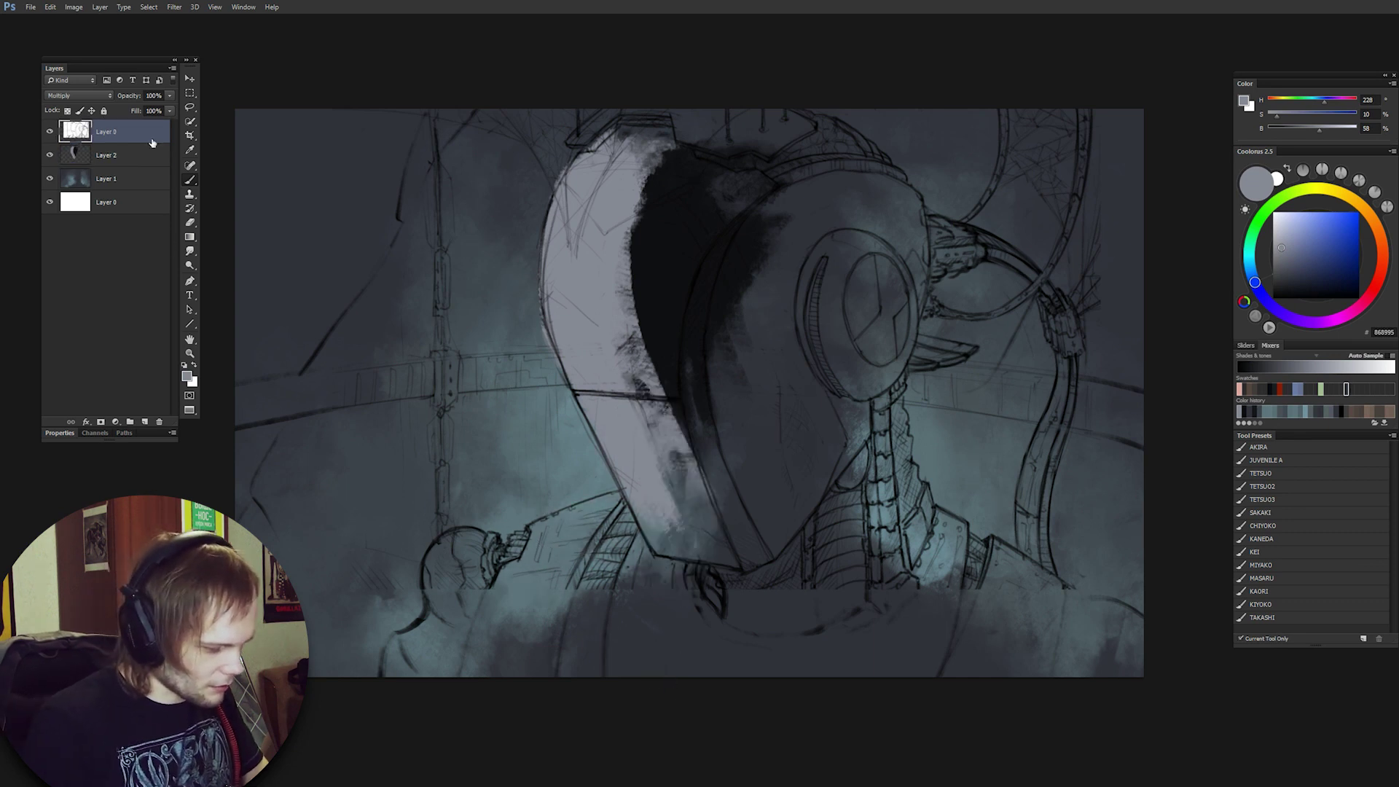
left_click(87, 96)
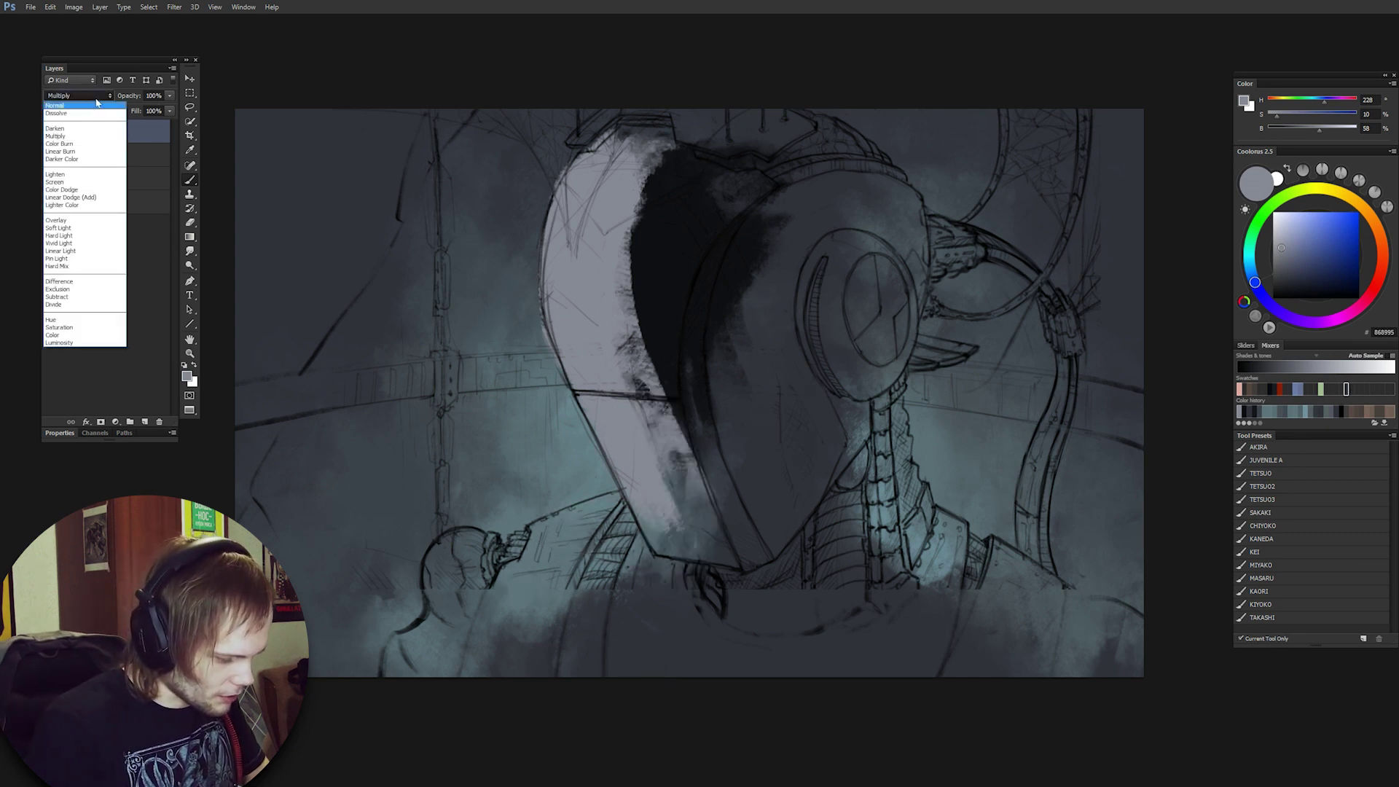
left_click(87, 182)
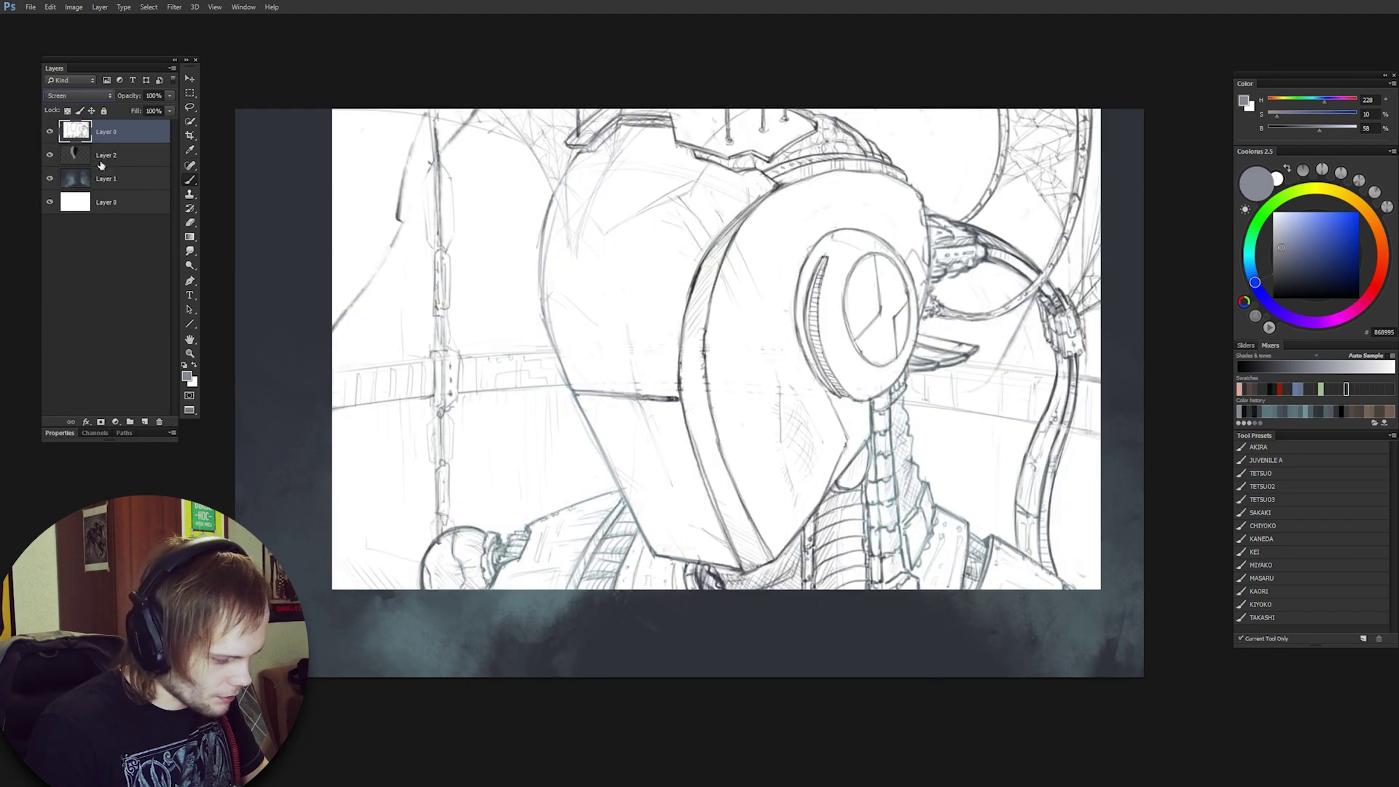
key("ctrl+i")
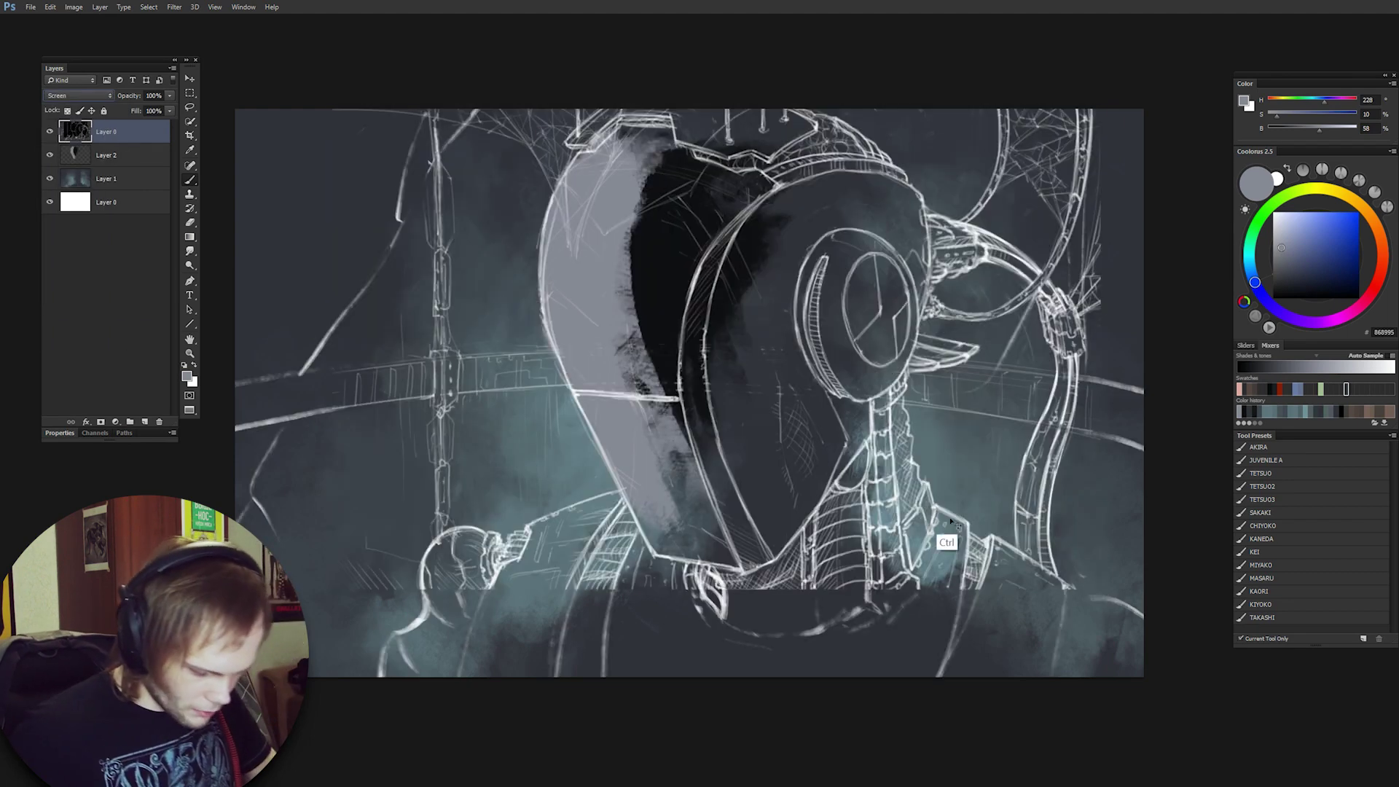
Block in the robot's head, shoulders, torso and neck as a near-black silhouette, H 240, S 12, B 7, on the layer below the sketch.
left_click(110, 156)
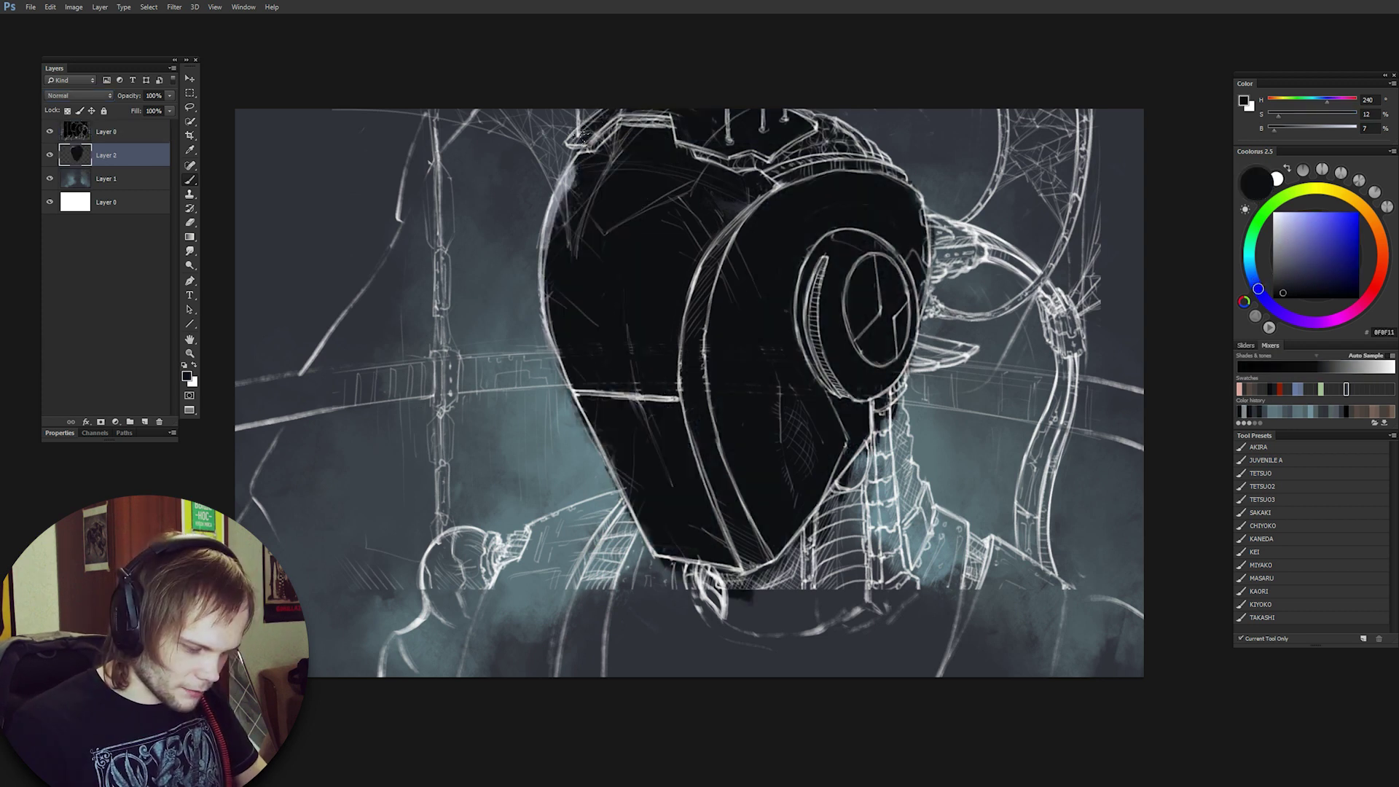
mouse_move(576, 169)
left_mouse_down()
mouse_move(551, 255)
mouse_move(558, 217)
left_mouse_up()
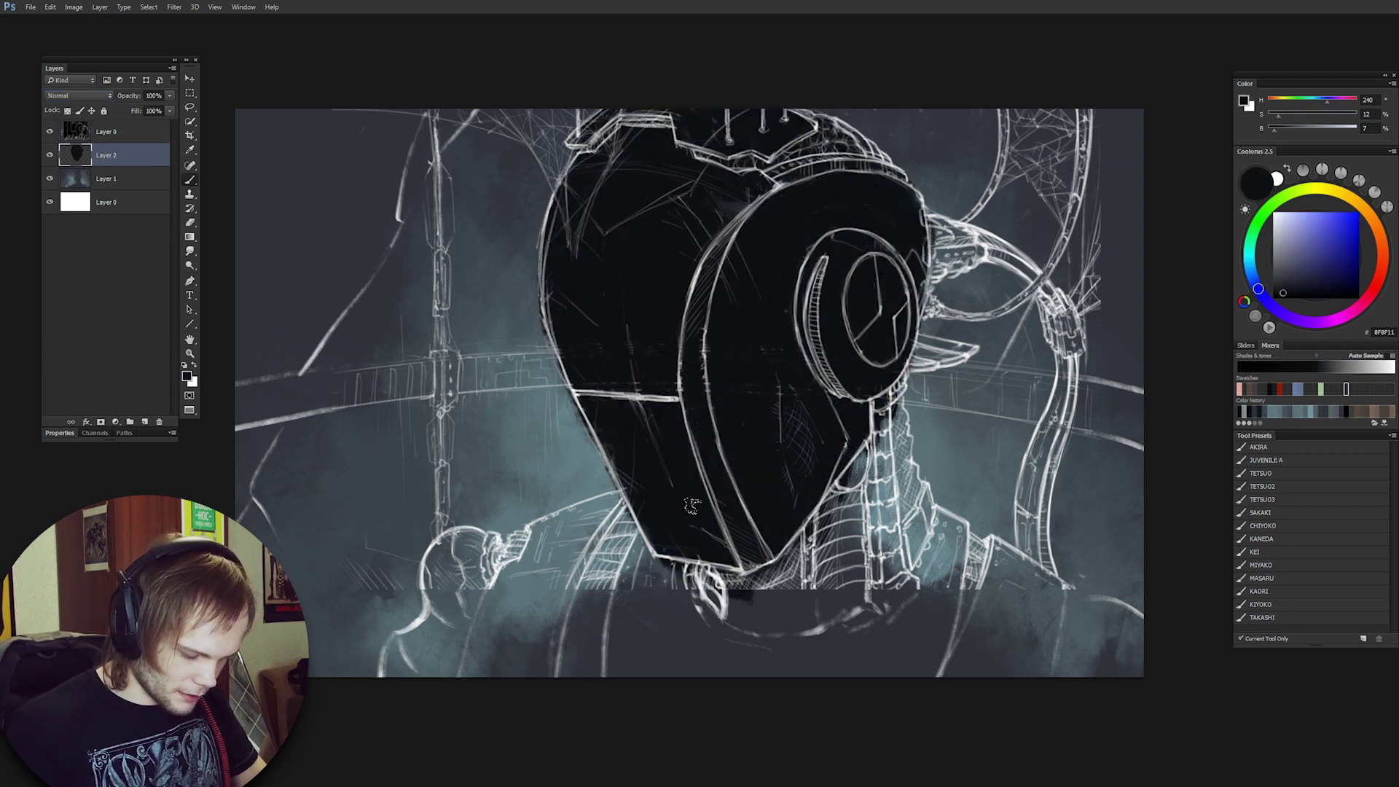
left_click_drag(633, 510, 535, 583)
key("ctrl+z")
mouse_move(643, 543)
left_mouse_down()
mouse_move(572, 539)
mouse_move(575, 516)
mouse_move(521, 579)
mouse_move(467, 546)
mouse_move(437, 576)
mouse_move(430, 619)
mouse_move(399, 640)
mouse_move(398, 687)
left_mouse_up()
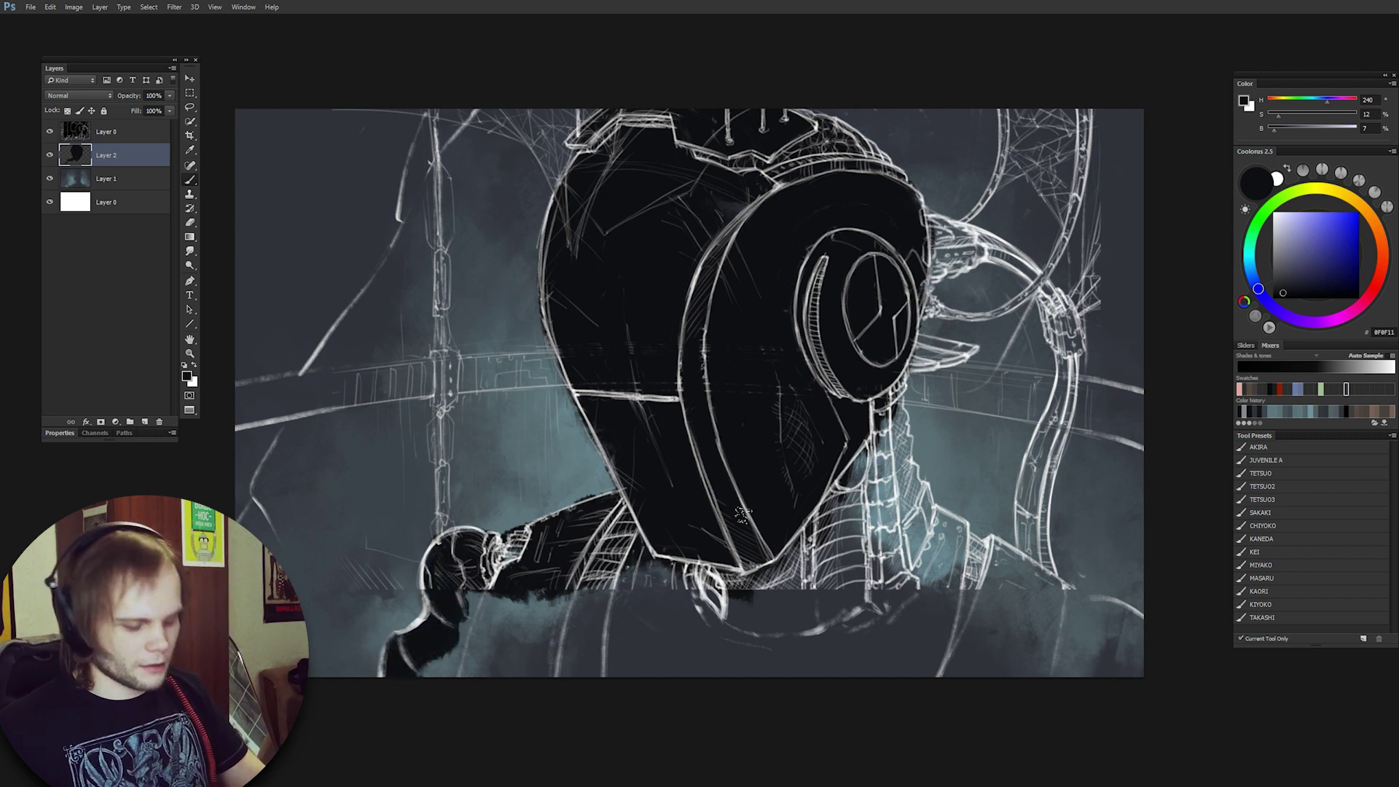
mouse_move(477, 616)
left_mouse_down()
mouse_move(438, 710)
mouse_move(521, 612)
mouse_move(609, 596)
mouse_move(562, 731)
mouse_move(587, 745)
mouse_move(685, 727)
mouse_move(758, 598)
left_mouse_up()
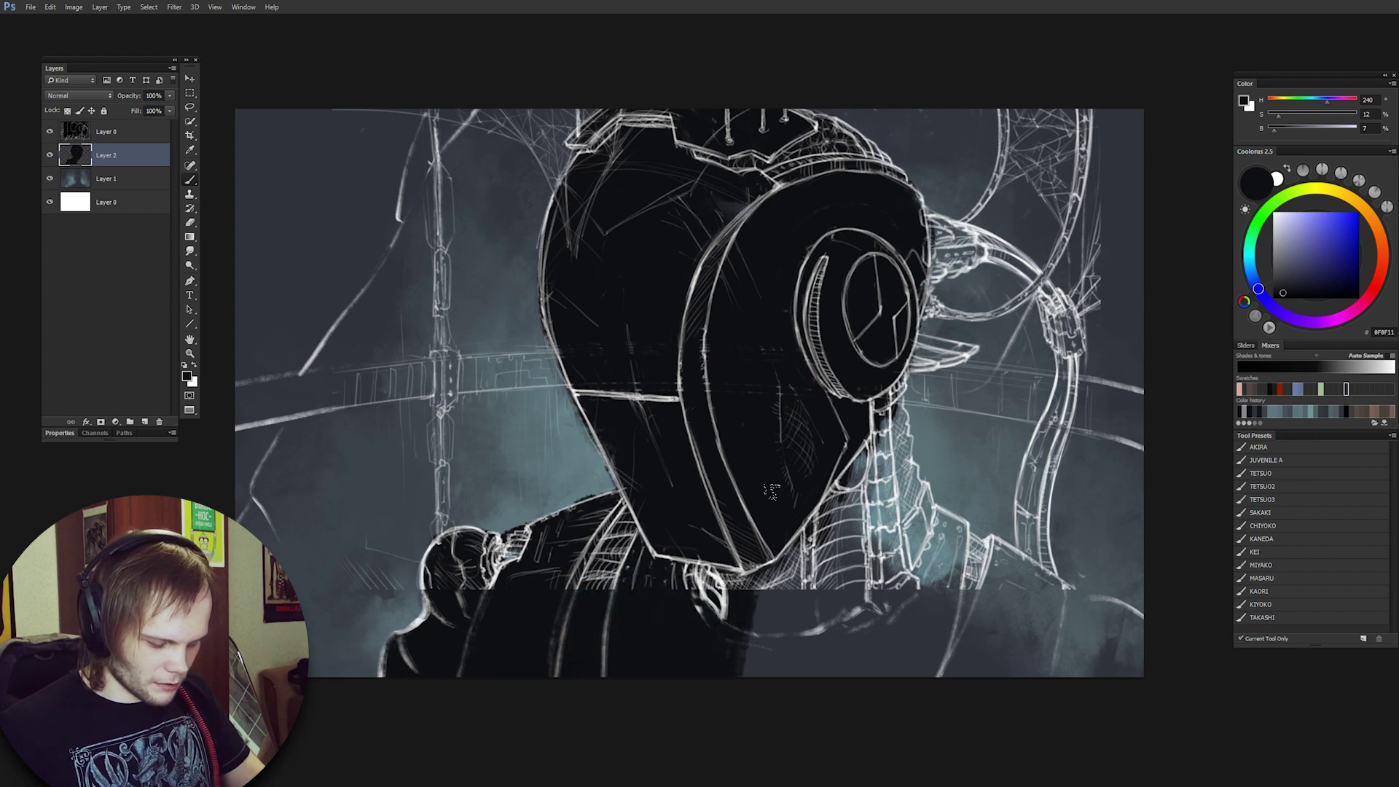
mouse_move(773, 543)
left_mouse_down()
mouse_move(754, 645)
mouse_move(816, 554)
mouse_move(933, 632)
mouse_move(1050, 641)
mouse_move(1082, 660)
mouse_move(1095, 646)
mouse_move(1071, 612)
mouse_move(1123, 652)
mouse_move(1115, 687)
mouse_move(1063, 607)
mouse_move(1075, 605)
mouse_move(915, 514)
mouse_move(885, 394)
mouse_move(962, 339)
mouse_move(1013, 251)
left_mouse_up()
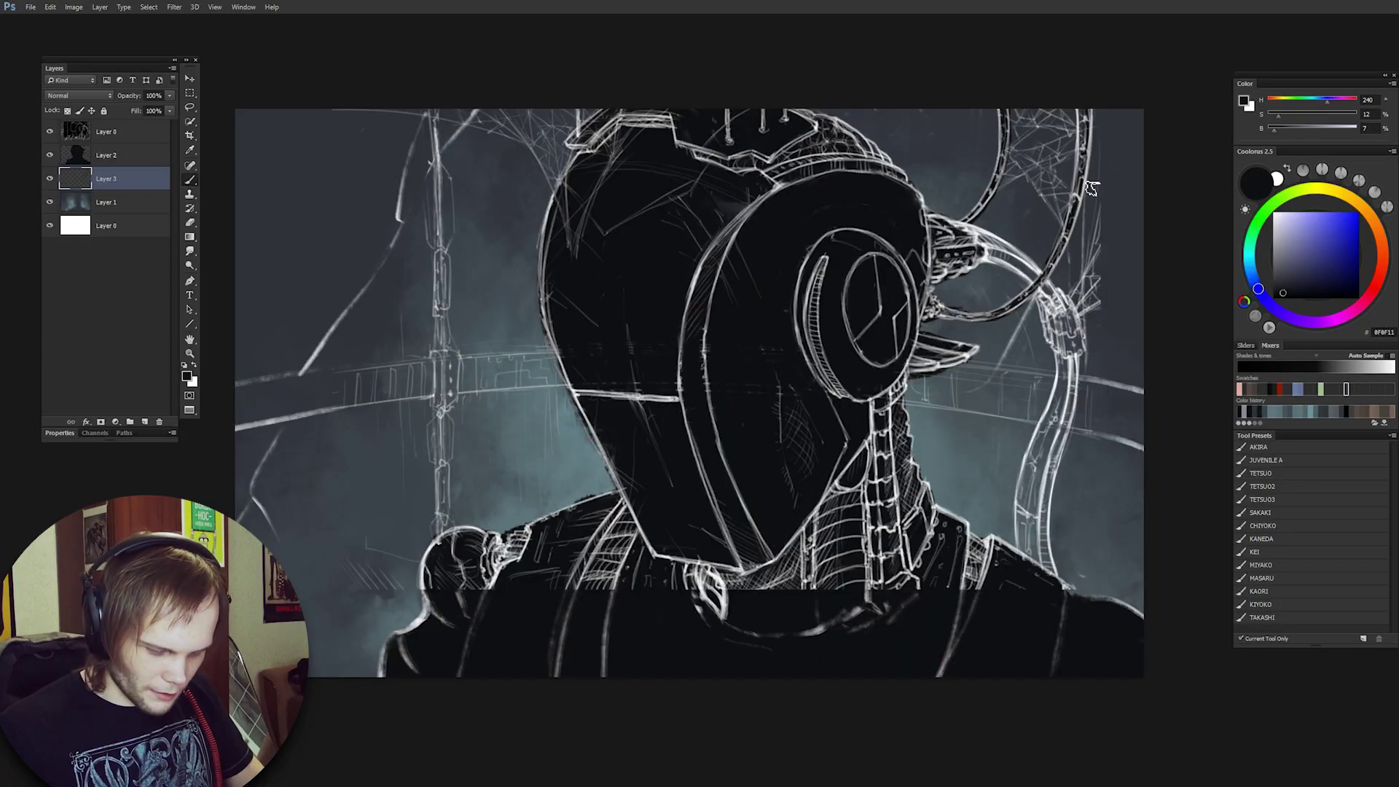
Add a new layer directly above the painted background and brush the thick curved cable behind the head near-black, H 240, S 12, B 7.
left_click(115, 201)
left_click(144, 422)
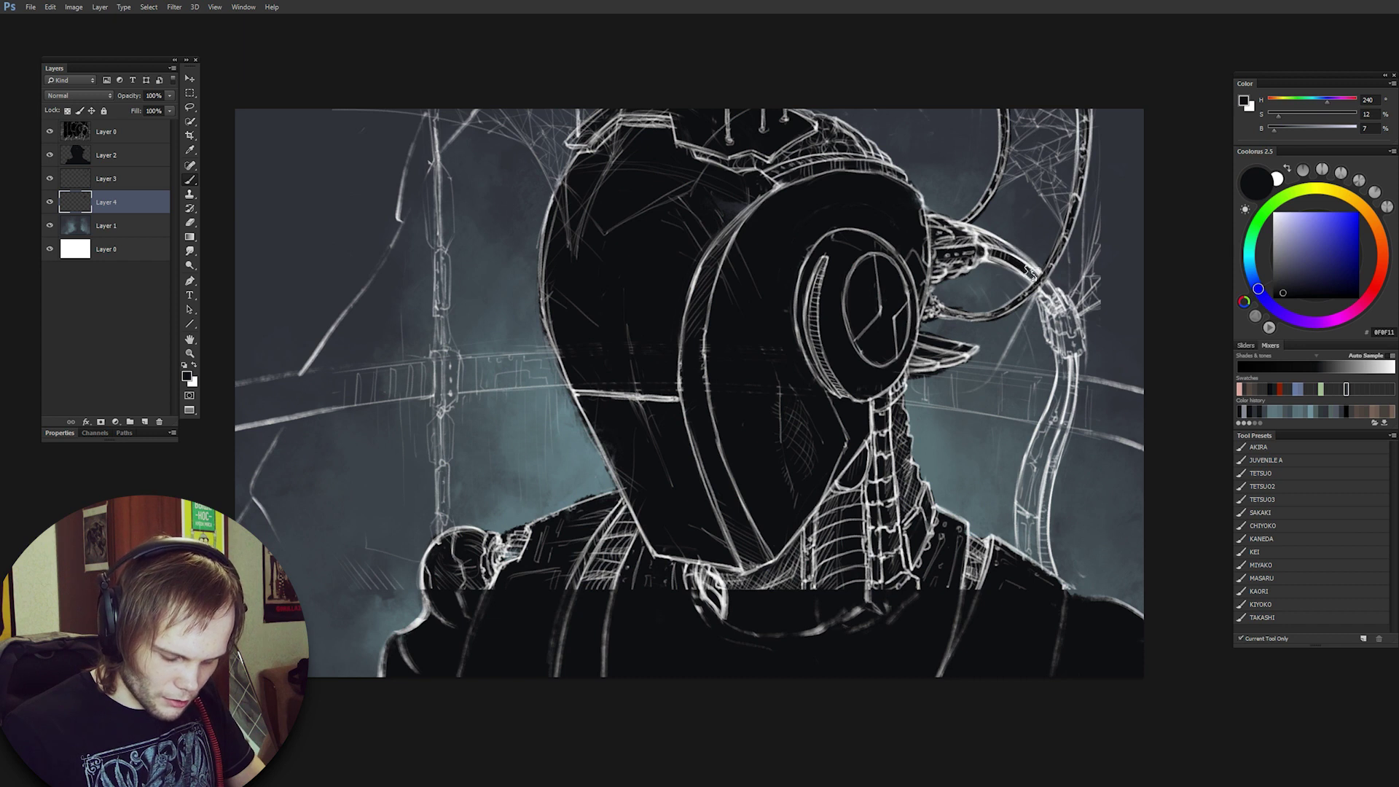
mouse_move(1054, 309)
left_mouse_down()
mouse_move(1070, 329)
mouse_move(1064, 426)
left_mouse_up()
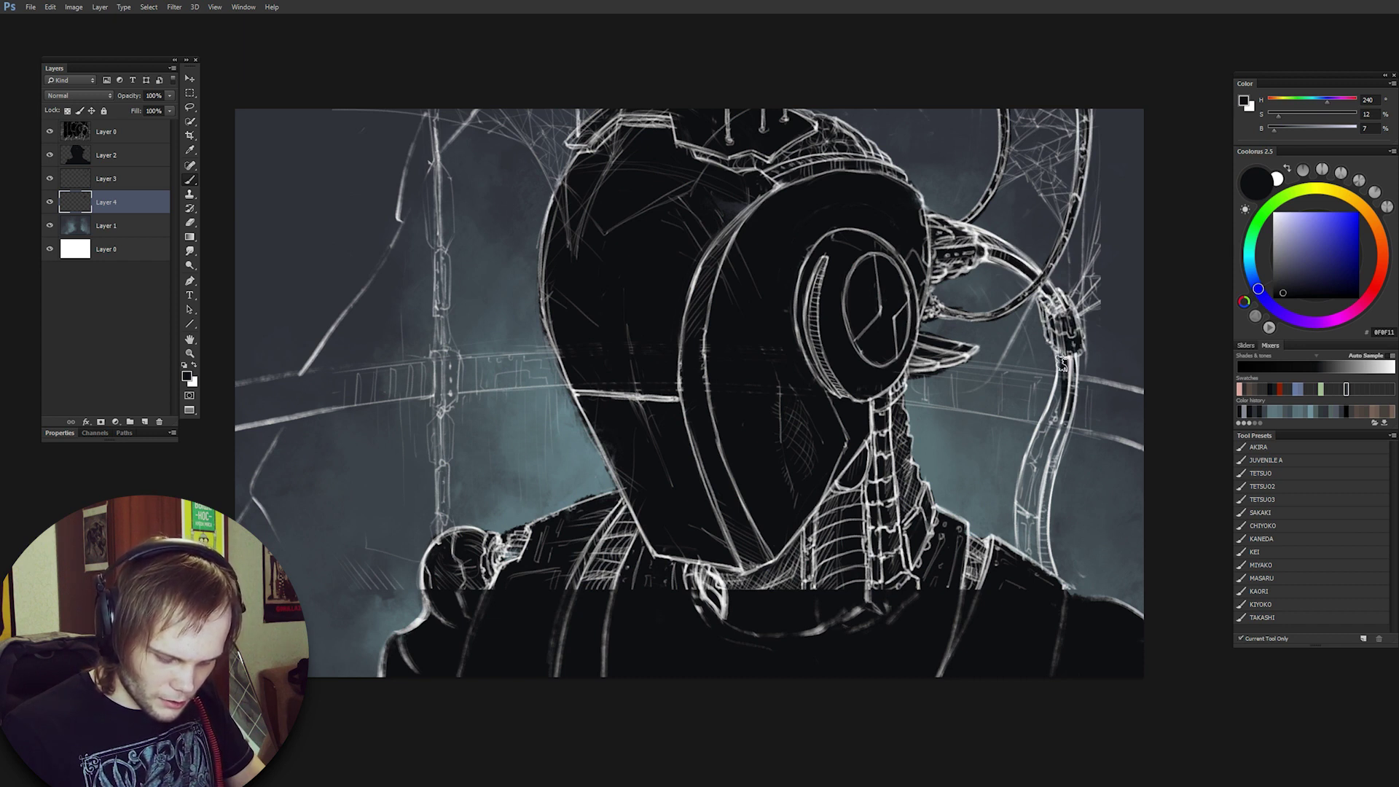
left_click_drag(1063, 348, 1024, 530)
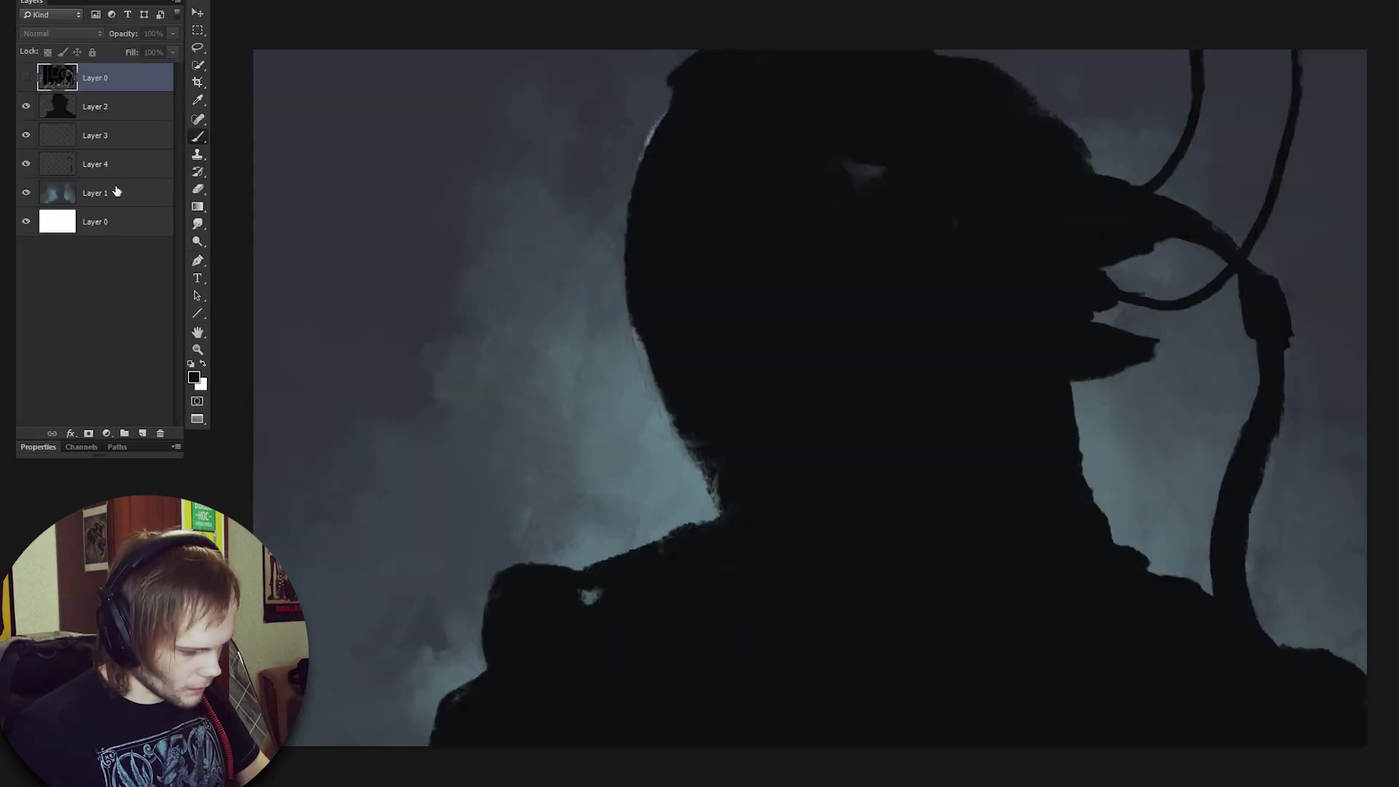
left_click(115, 166)
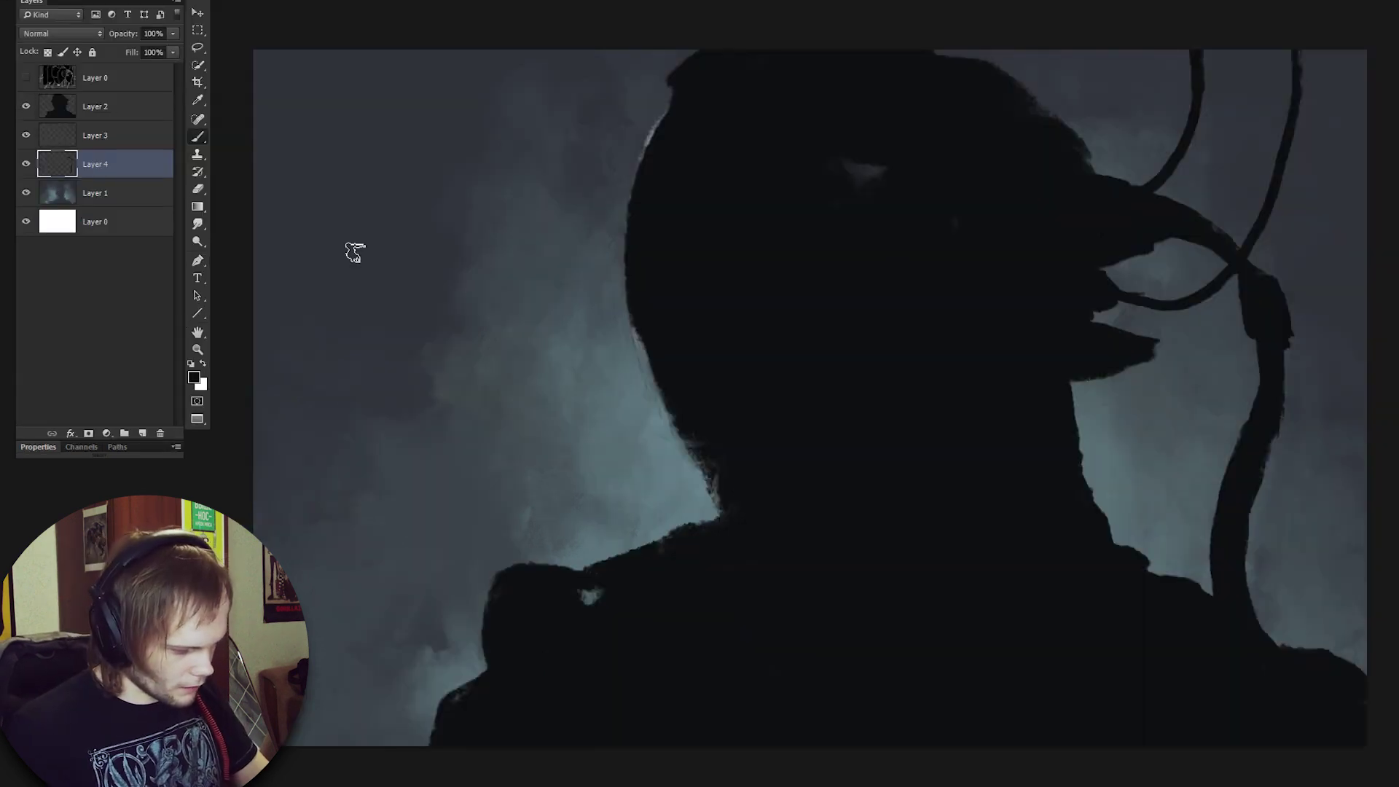
left_click(92, 115)
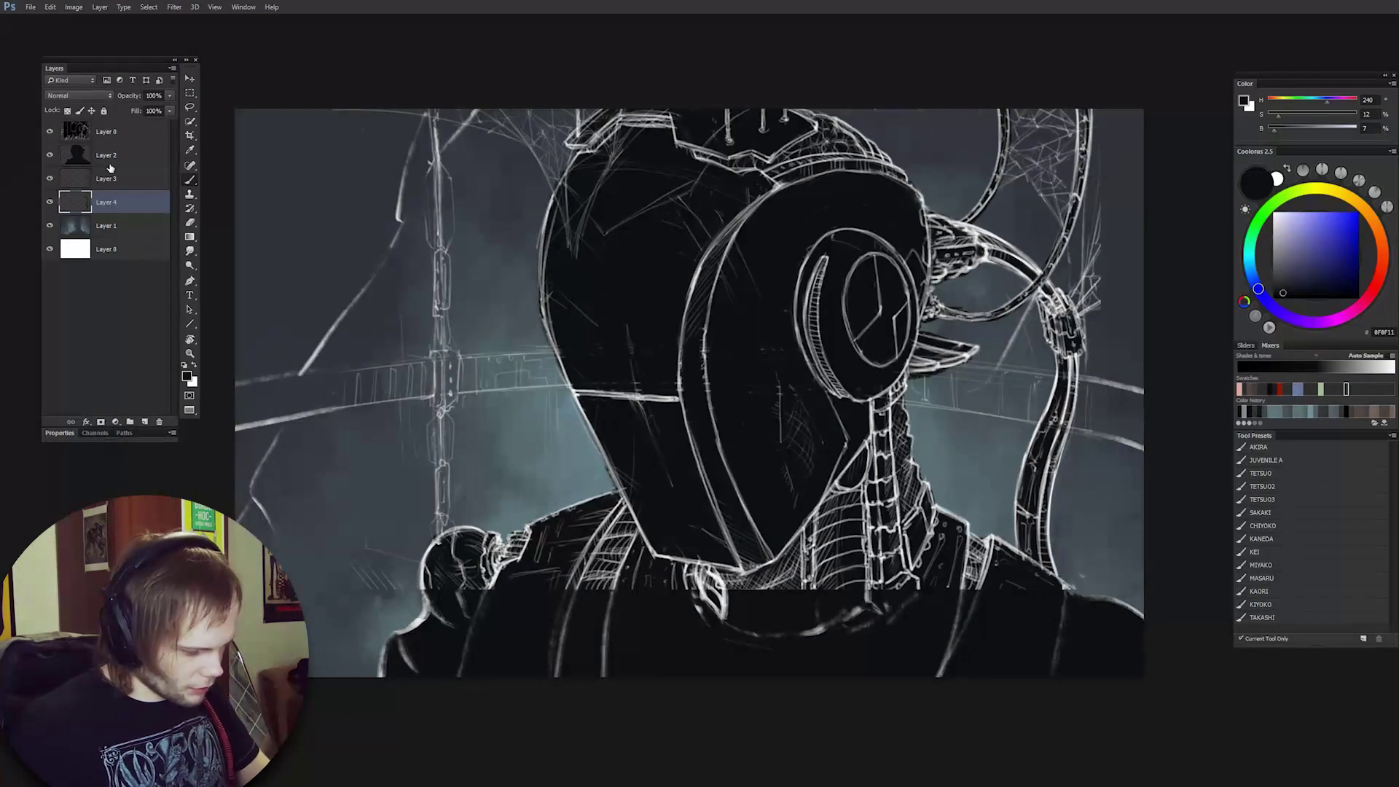
On Layer 3, paint rough near-black vertical pipes on both sides of the head, breaking up their edges with the Eraser.
left_click(110, 173)
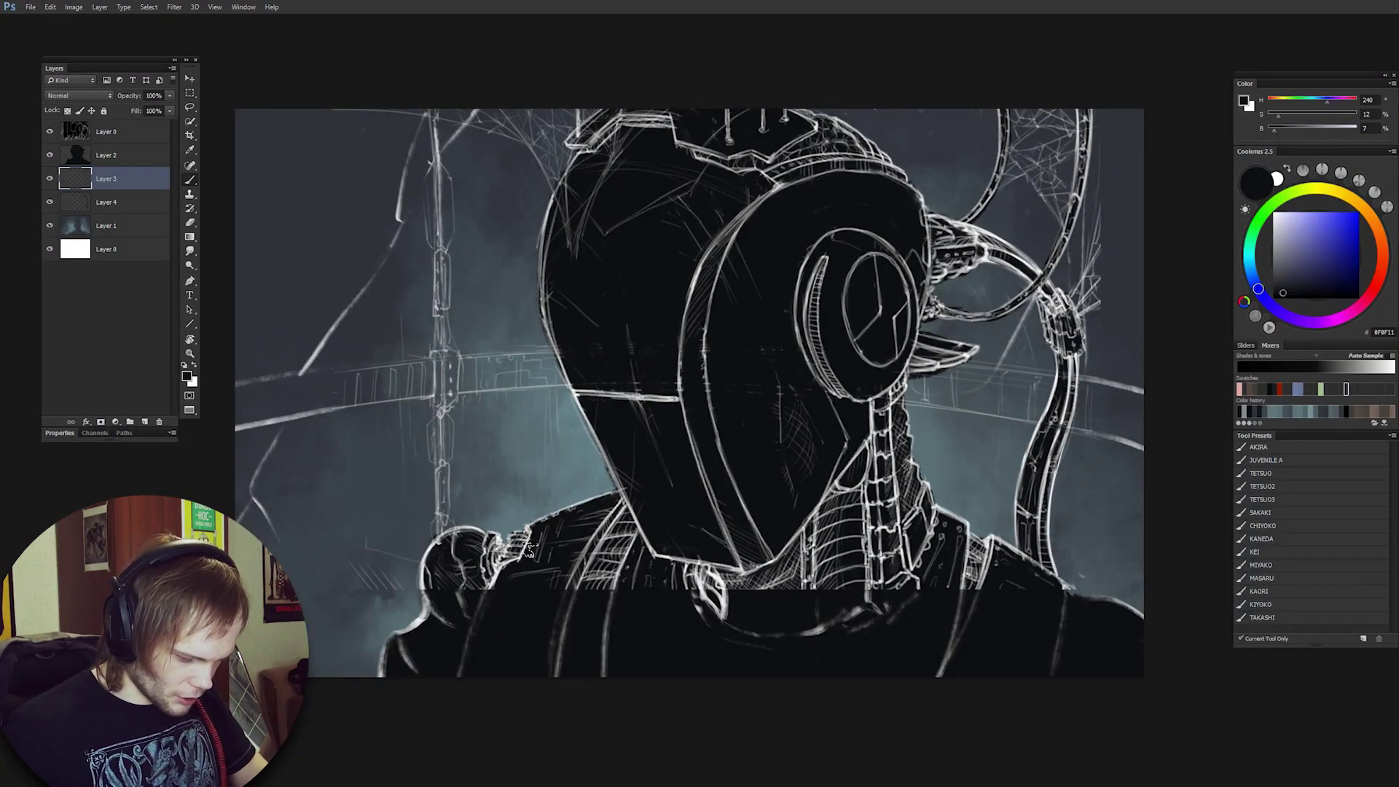
mouse_move(529, 538)
left_mouse_down()
mouse_move(518, 117)
mouse_move(520, 364)
left_mouse_up()
key("e")
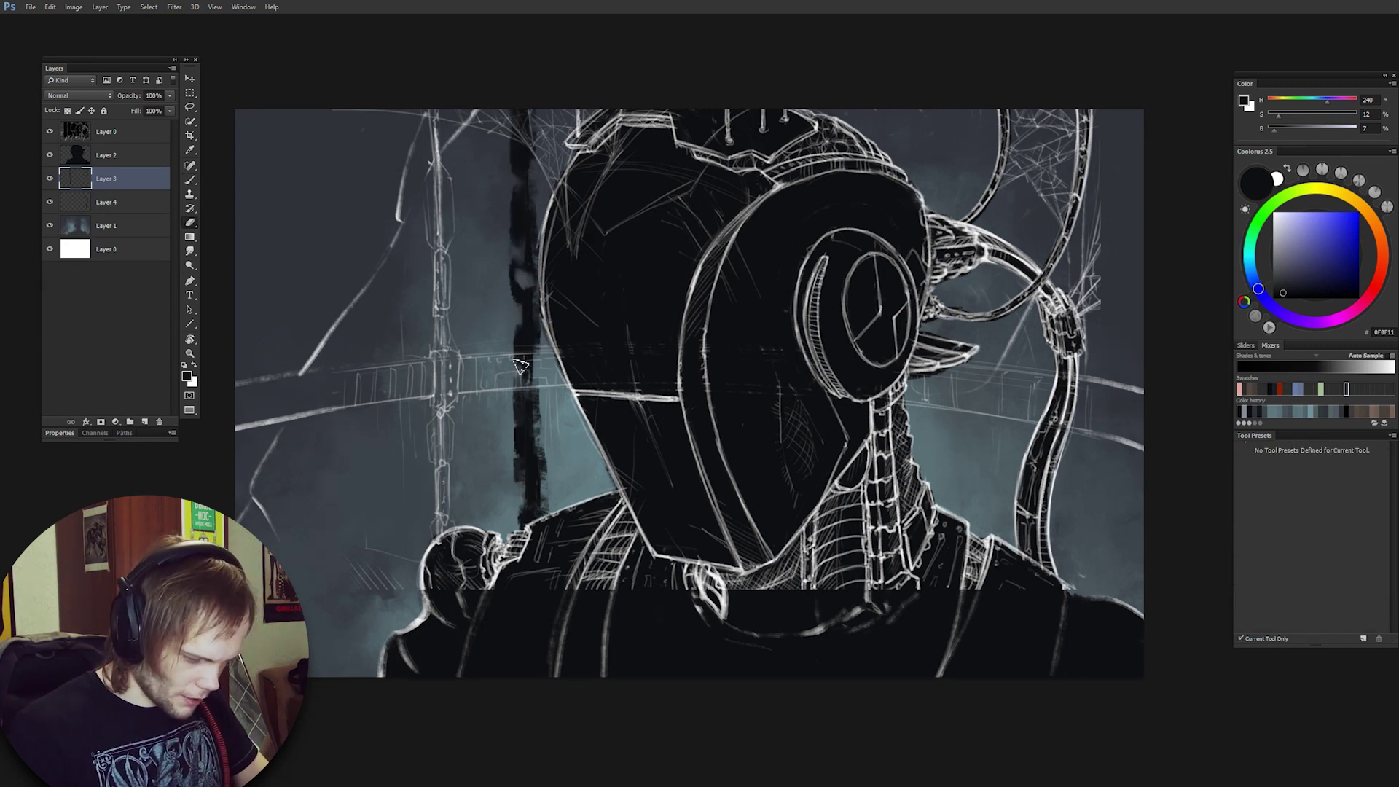
left_click_drag(521, 422, 532, 513)
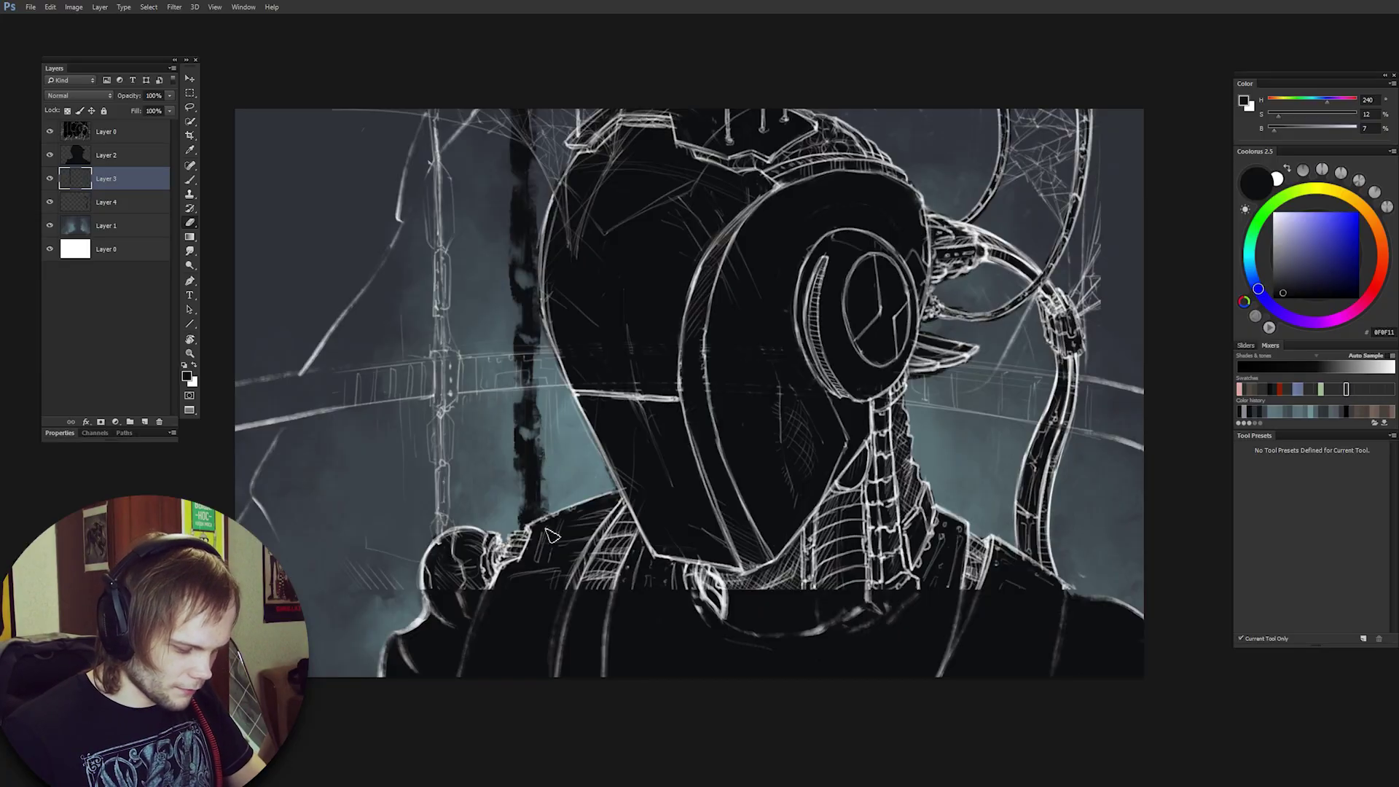
key("b")
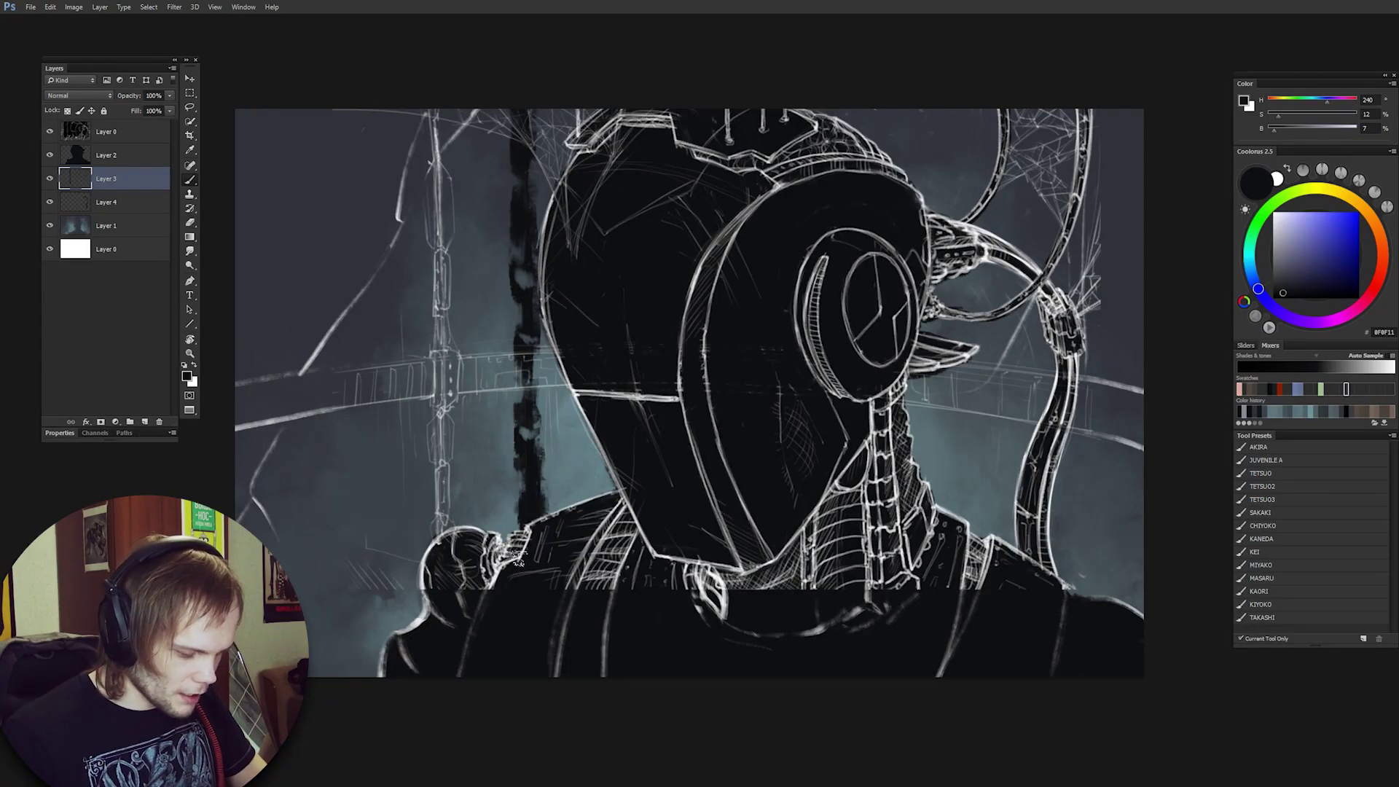
key("e")
key("b")
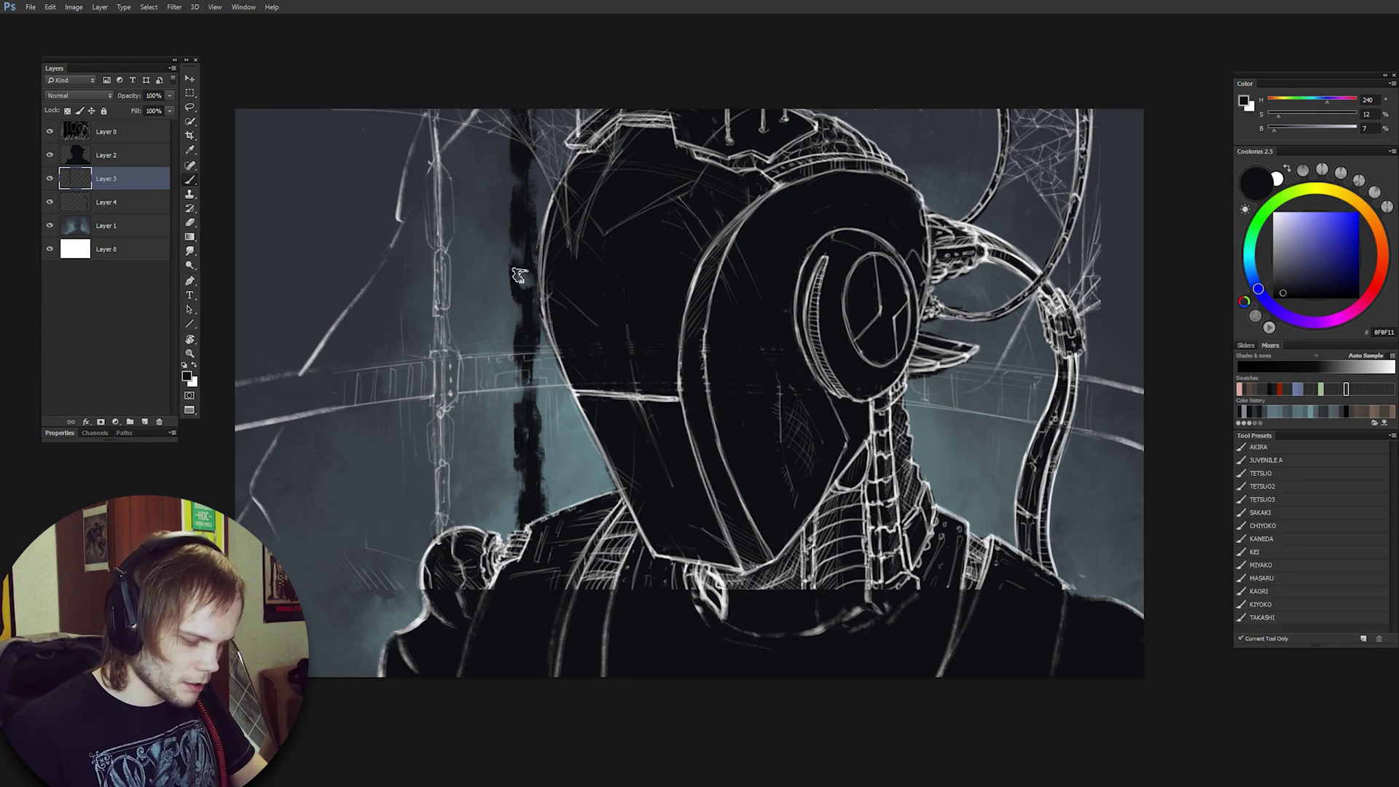
key("e")
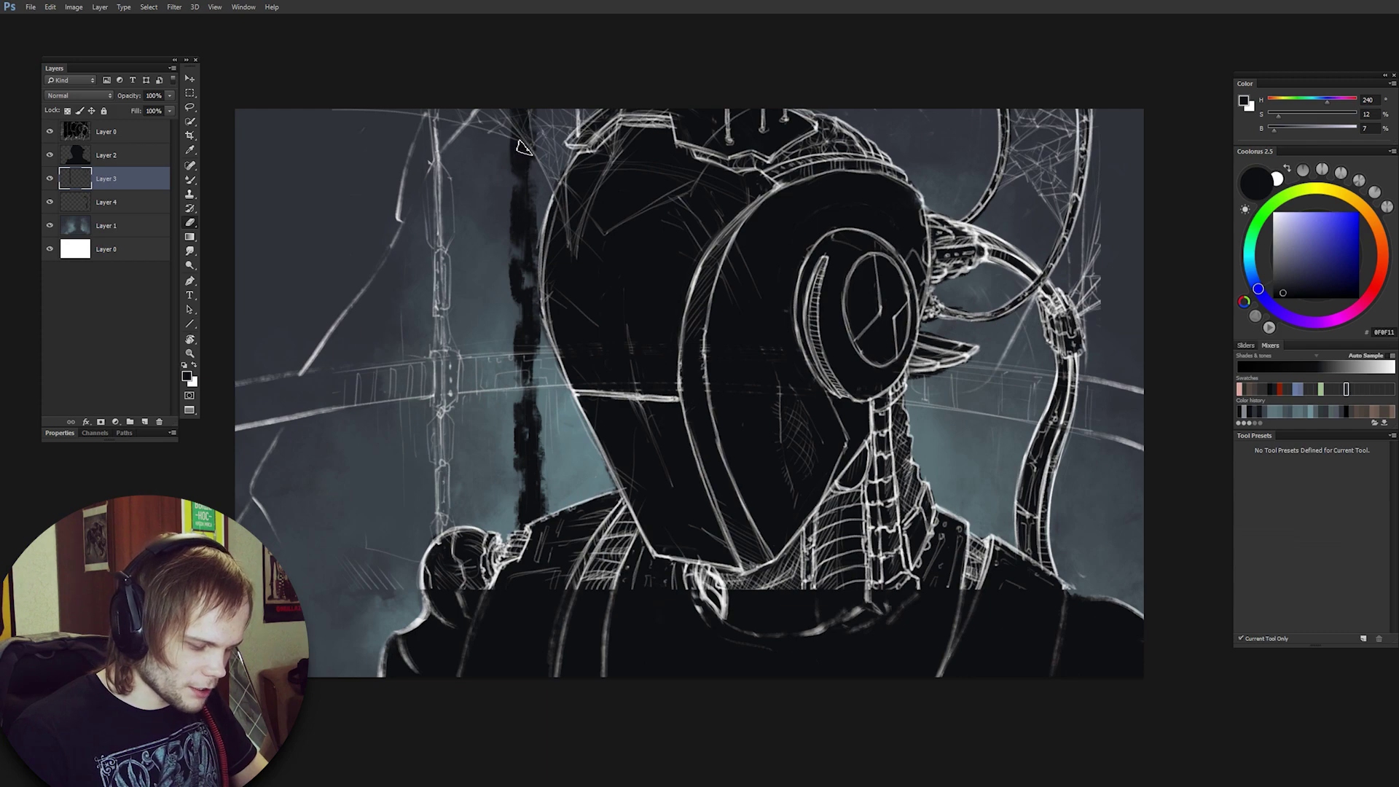
key("b")
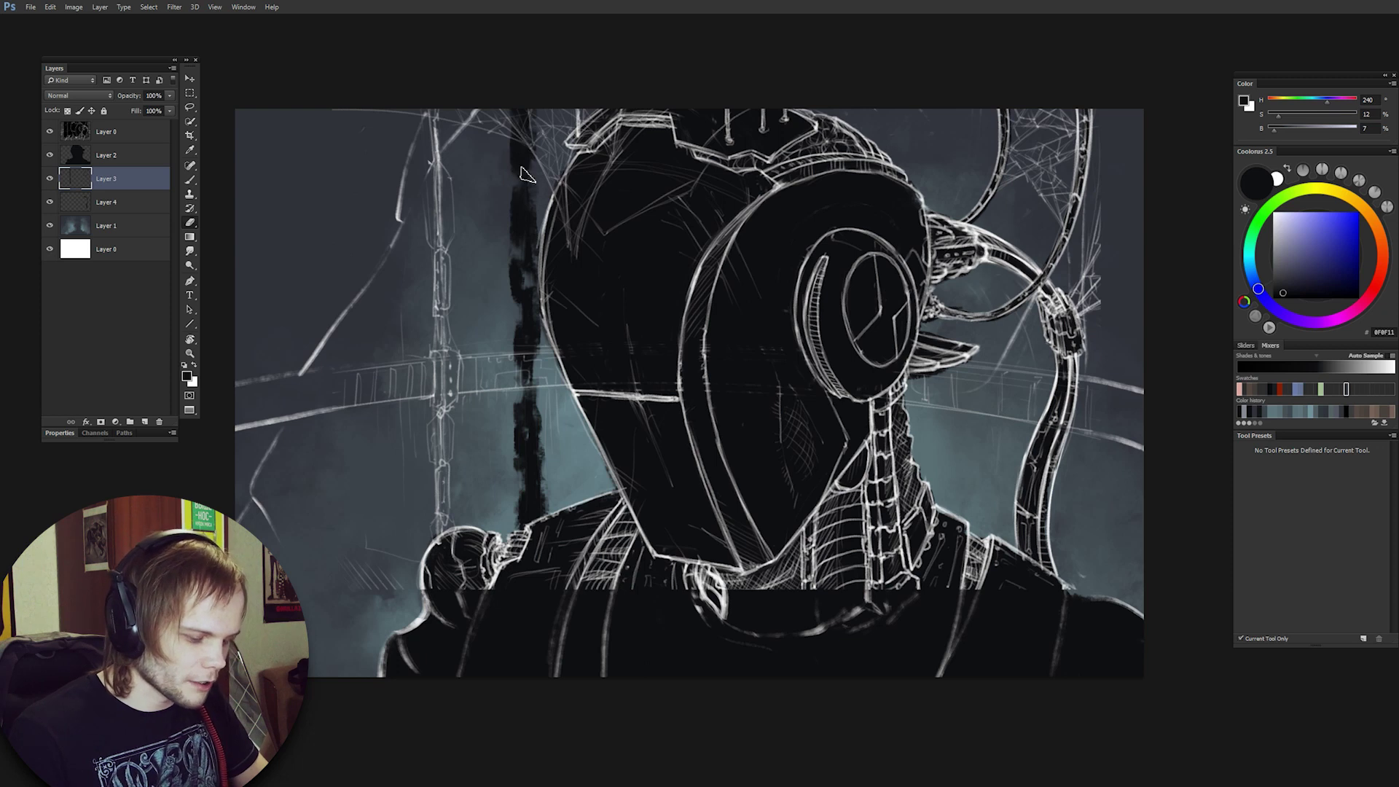
left_click_drag(999, 550, 984, 113)
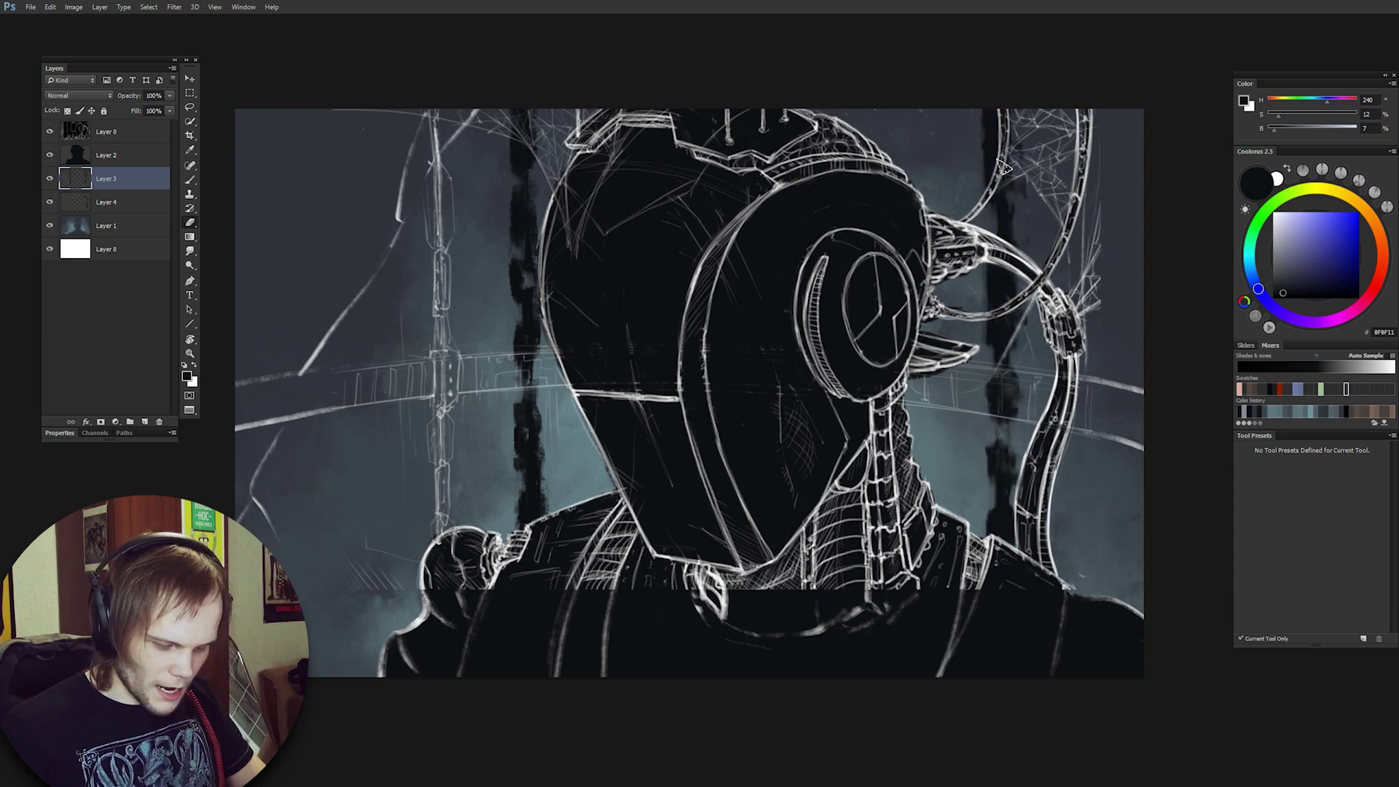
key("b")
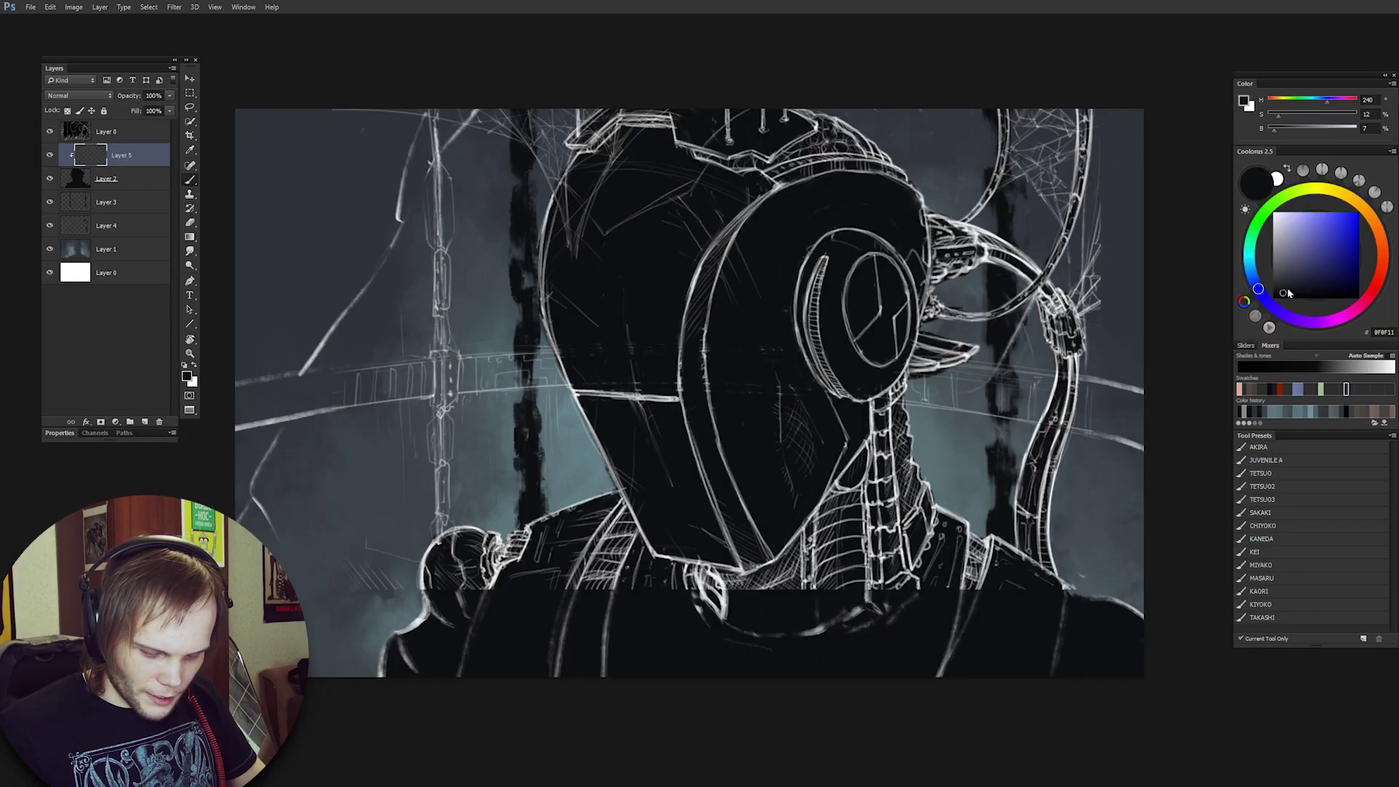
On the layer clipped to the silhouette, brush the upper part of the faceplate in grey, H 204, S 6, B 34.
left_click_drag(1288, 293, 1281, 272)
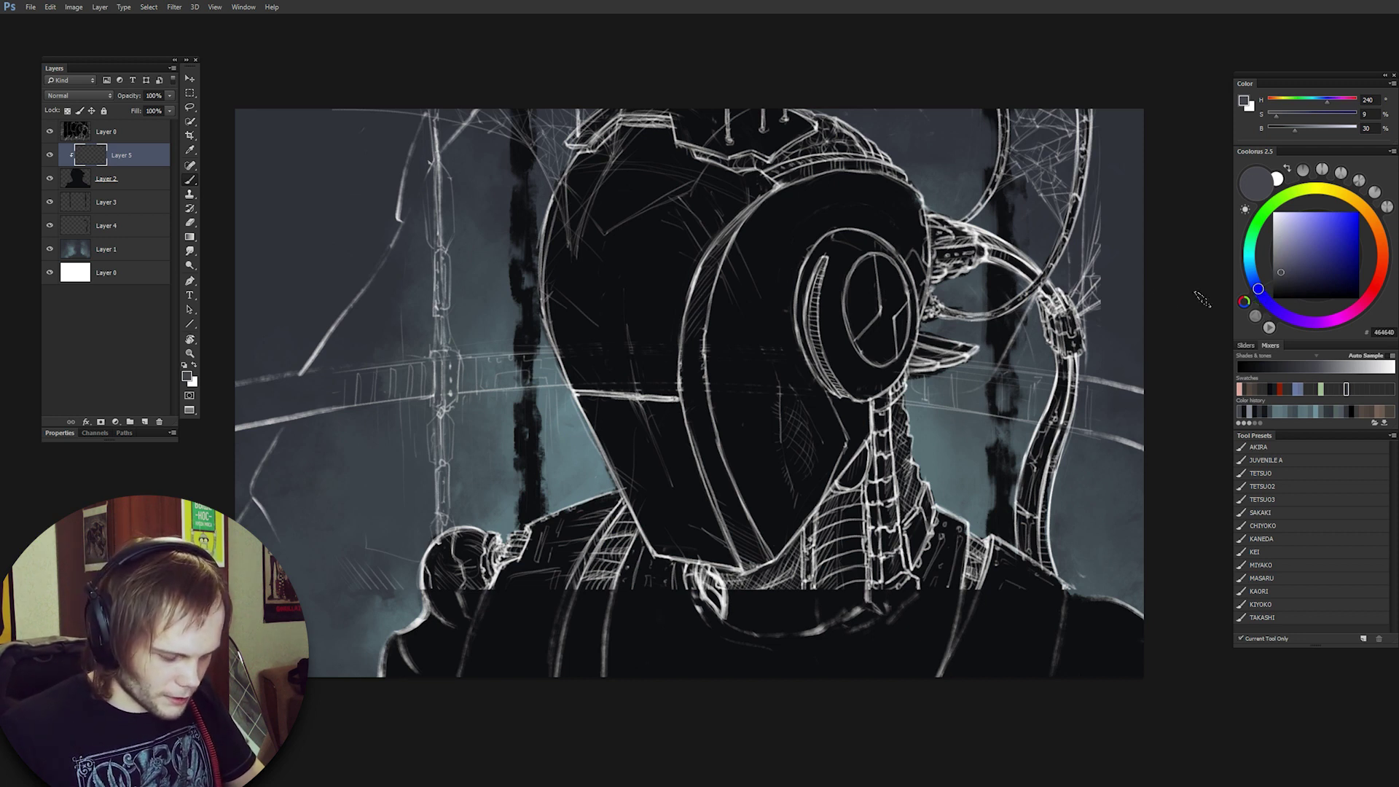
left_click(1253, 274)
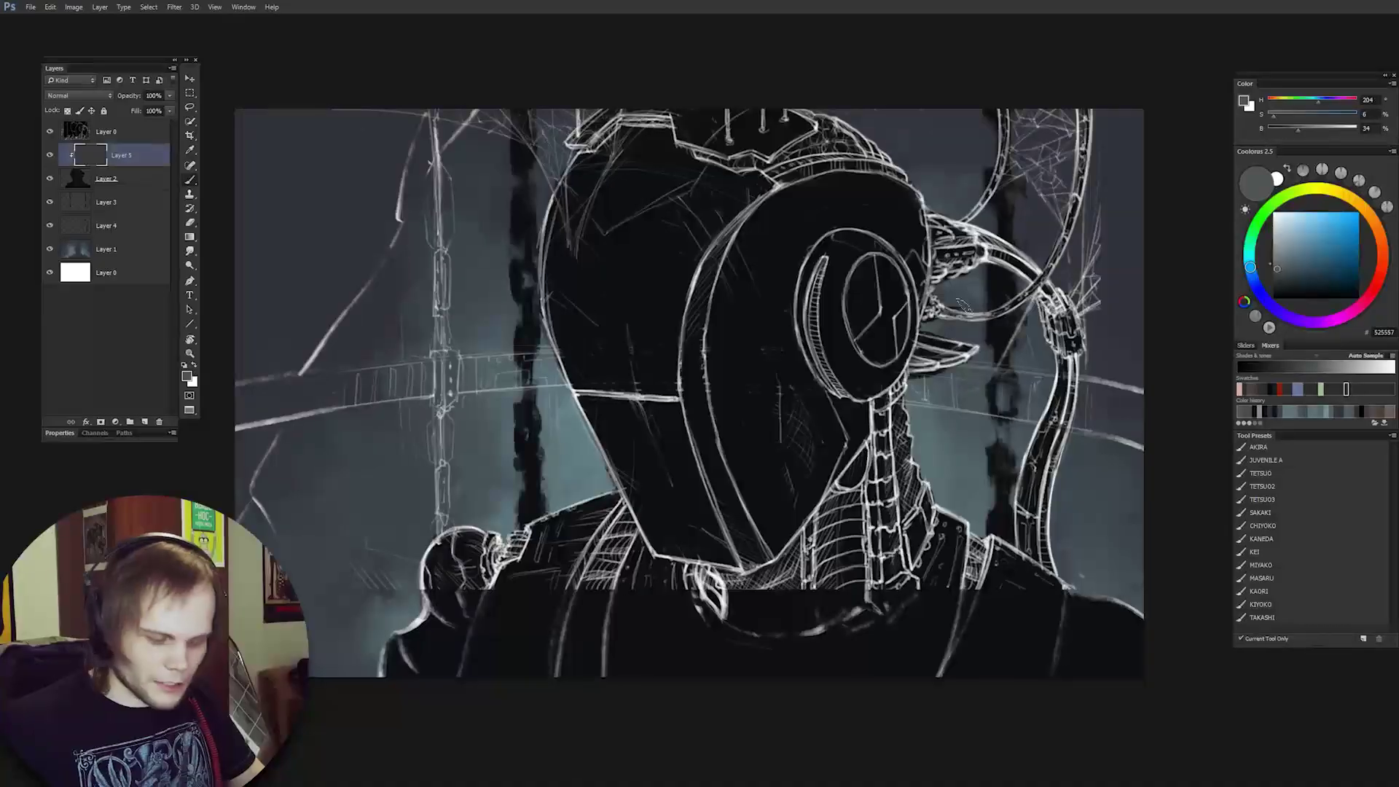
left_click_drag(603, 162, 642, 233)
key("ctrl+z")
left_click_drag(620, 171, 675, 197)
mouse_move(609, 164)
left_mouse_down()
mouse_move(662, 137)
mouse_move(605, 190)
left_mouse_up()
key("ctrl+z")
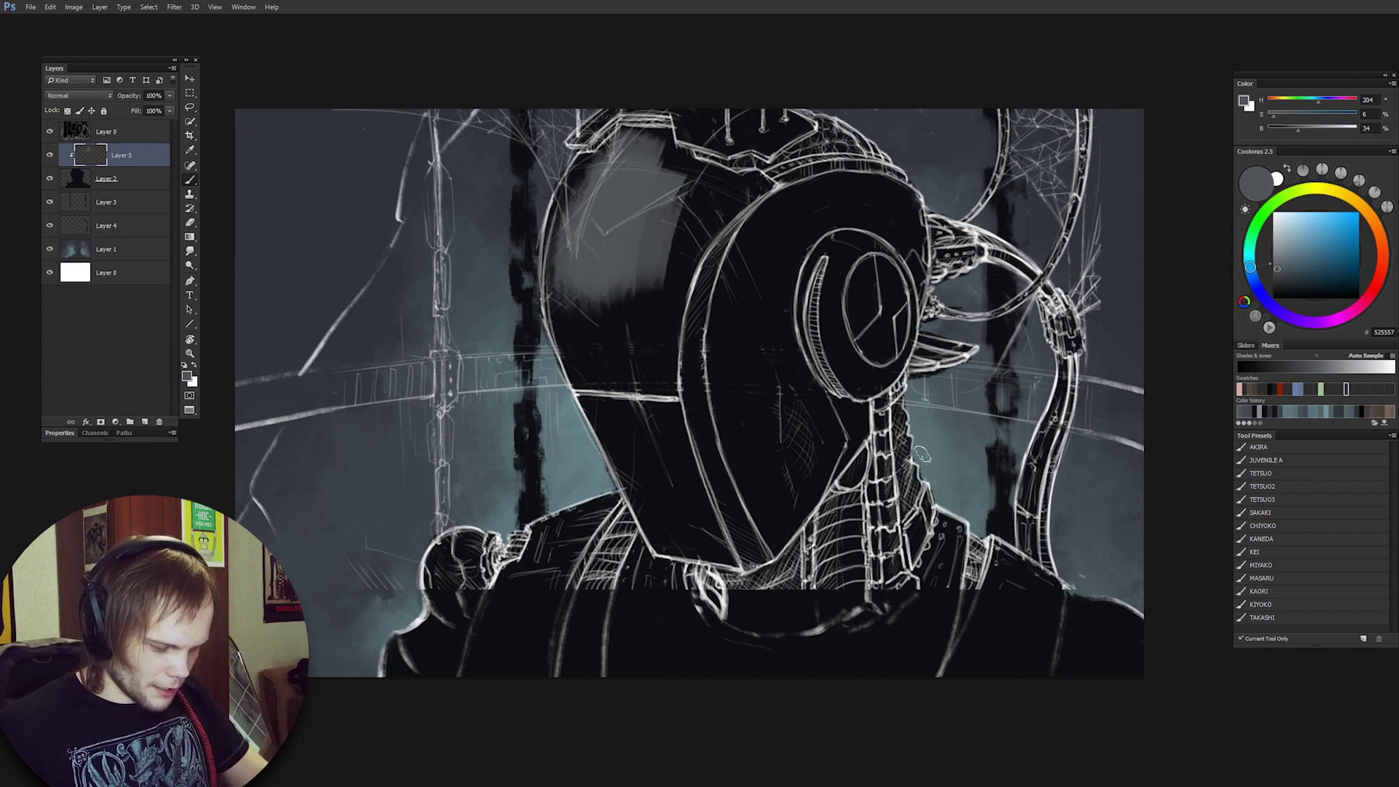
Lower the sketch layer's opacity to 32% and return to the clipped Layer 5.
left_click(127, 132)
left_click(132, 108)
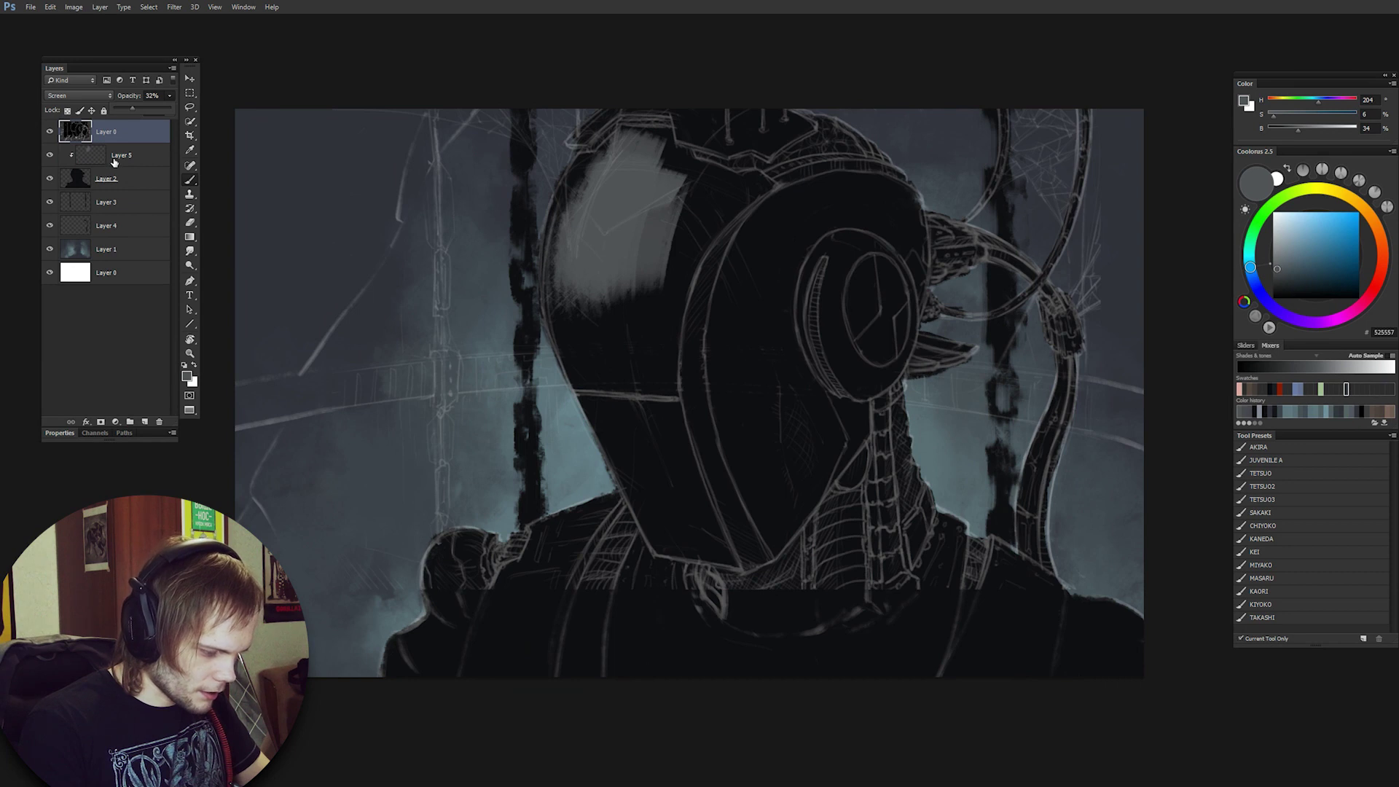
left_click(114, 157)
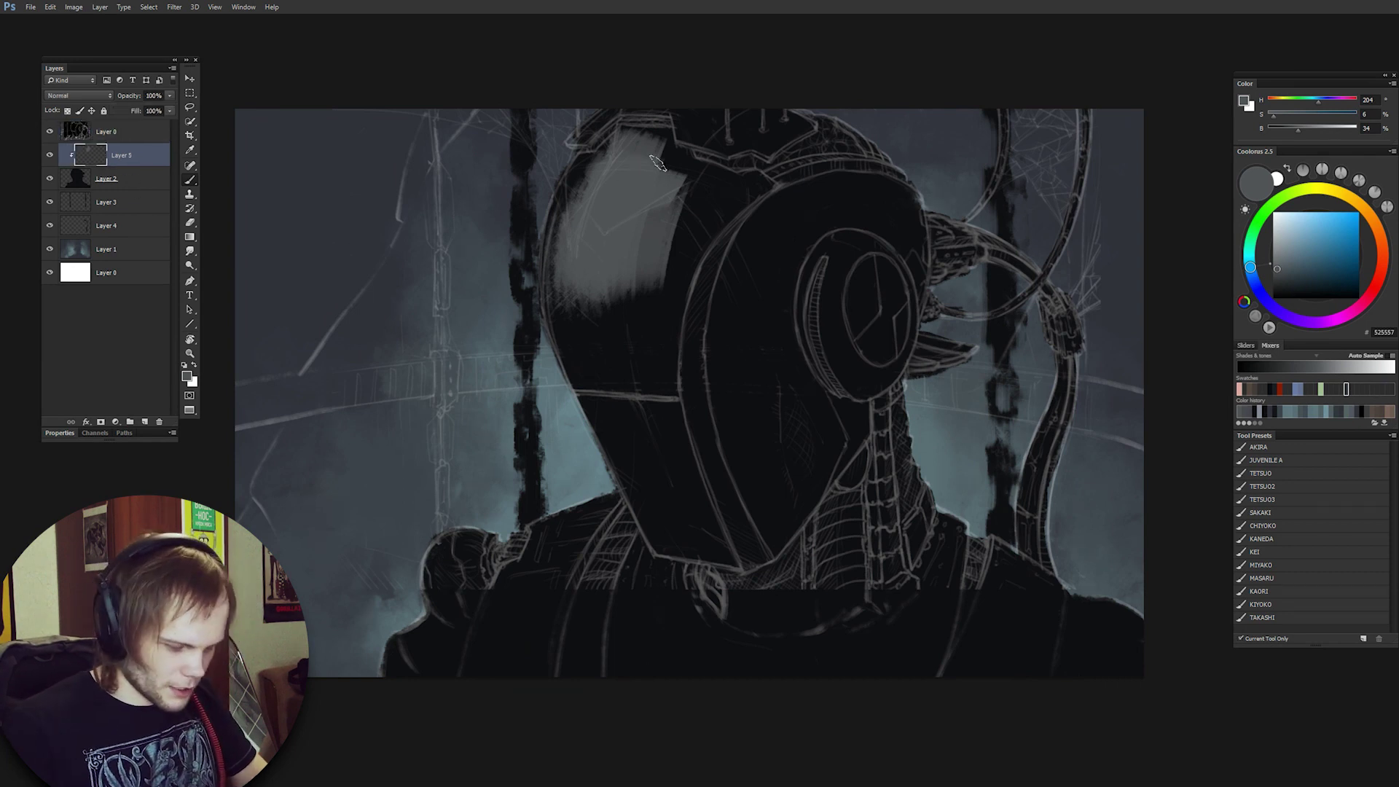
Fill the whole faceplate down to the chin and the cap on top of the head in grey #525557.
mouse_move(639, 193)
left_mouse_down()
mouse_move(620, 263)
mouse_move(664, 184)
mouse_move(718, 183)
mouse_move(677, 245)
mouse_move(745, 185)
mouse_move(667, 273)
mouse_move(717, 195)
mouse_move(655, 325)
mouse_move(695, 212)
mouse_move(651, 284)
mouse_move(672, 206)
mouse_move(541, 267)
mouse_move(556, 265)
mouse_move(565, 210)
mouse_move(563, 327)
mouse_move(584, 156)
mouse_move(547, 256)
mouse_move(592, 159)
mouse_move(603, 175)
mouse_move(627, 136)
mouse_move(591, 173)
mouse_move(623, 137)
mouse_move(596, 165)
mouse_move(635, 135)
mouse_move(650, 177)
mouse_move(648, 133)
mouse_move(654, 178)
mouse_move(650, 137)
mouse_move(713, 226)
mouse_move(703, 189)
mouse_move(731, 179)
mouse_move(646, 312)
left_mouse_up()
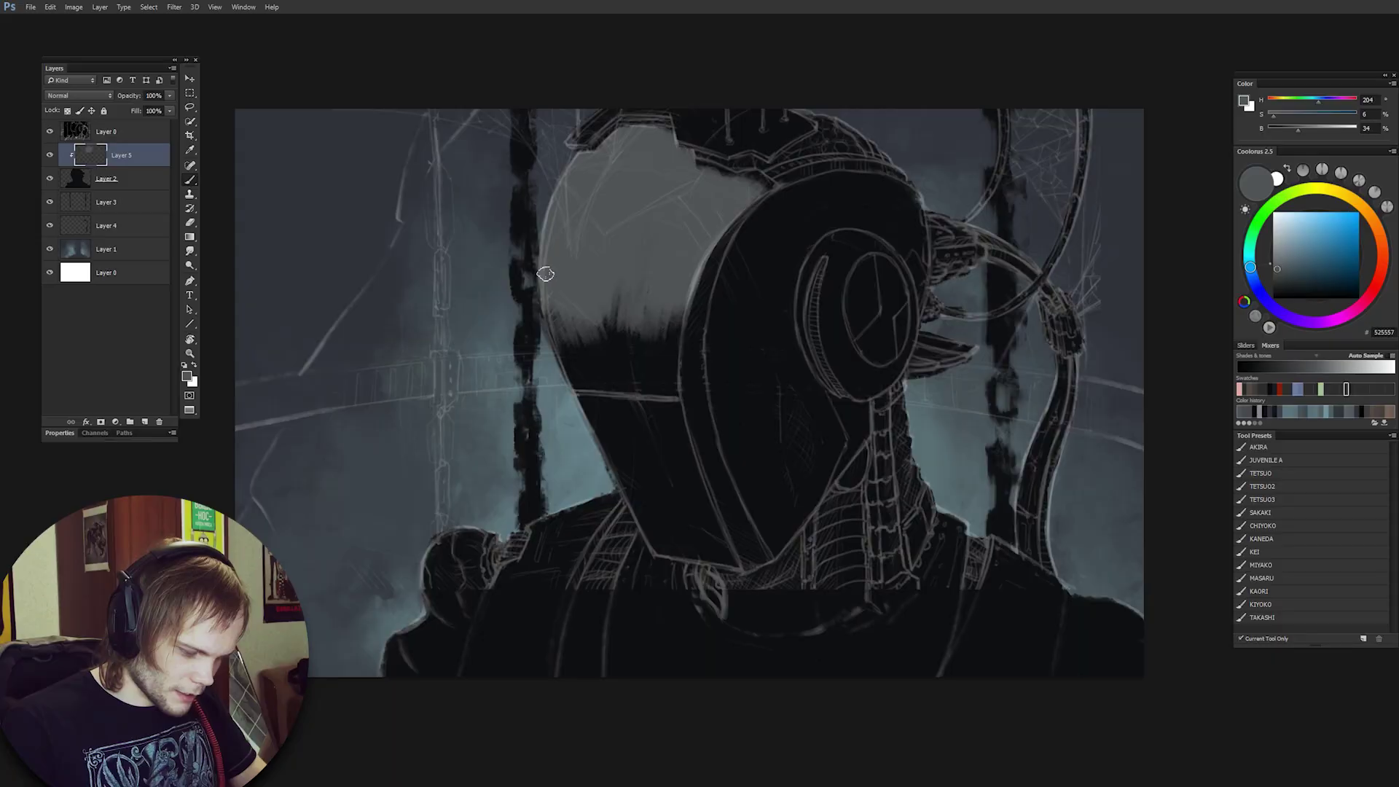
mouse_move(576, 343)
left_mouse_down()
mouse_move(605, 320)
mouse_move(614, 388)
mouse_move(631, 295)
mouse_move(640, 394)
mouse_move(549, 296)
mouse_move(593, 446)
mouse_move(653, 520)
left_mouse_up()
mouse_move(548, 314)
left_mouse_down()
mouse_move(633, 510)
mouse_move(681, 545)
mouse_move(616, 466)
mouse_move(650, 539)
mouse_move(733, 562)
mouse_move(700, 503)
mouse_move(664, 527)
mouse_move(671, 371)
mouse_move(642, 350)
mouse_move(674, 313)
left_mouse_up()
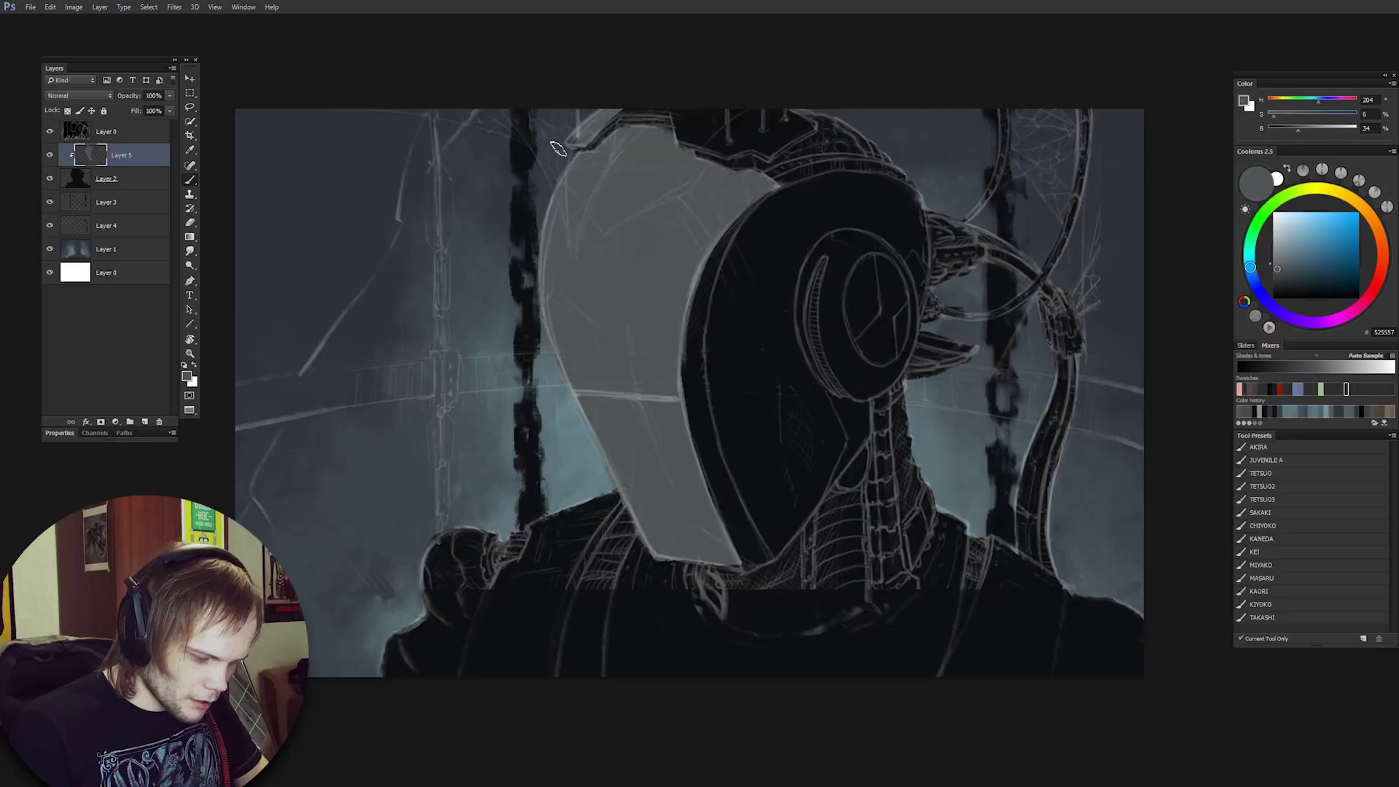
mouse_move(558, 148)
left_mouse_down()
mouse_move(683, 119)
mouse_move(794, 142)
left_mouse_up()
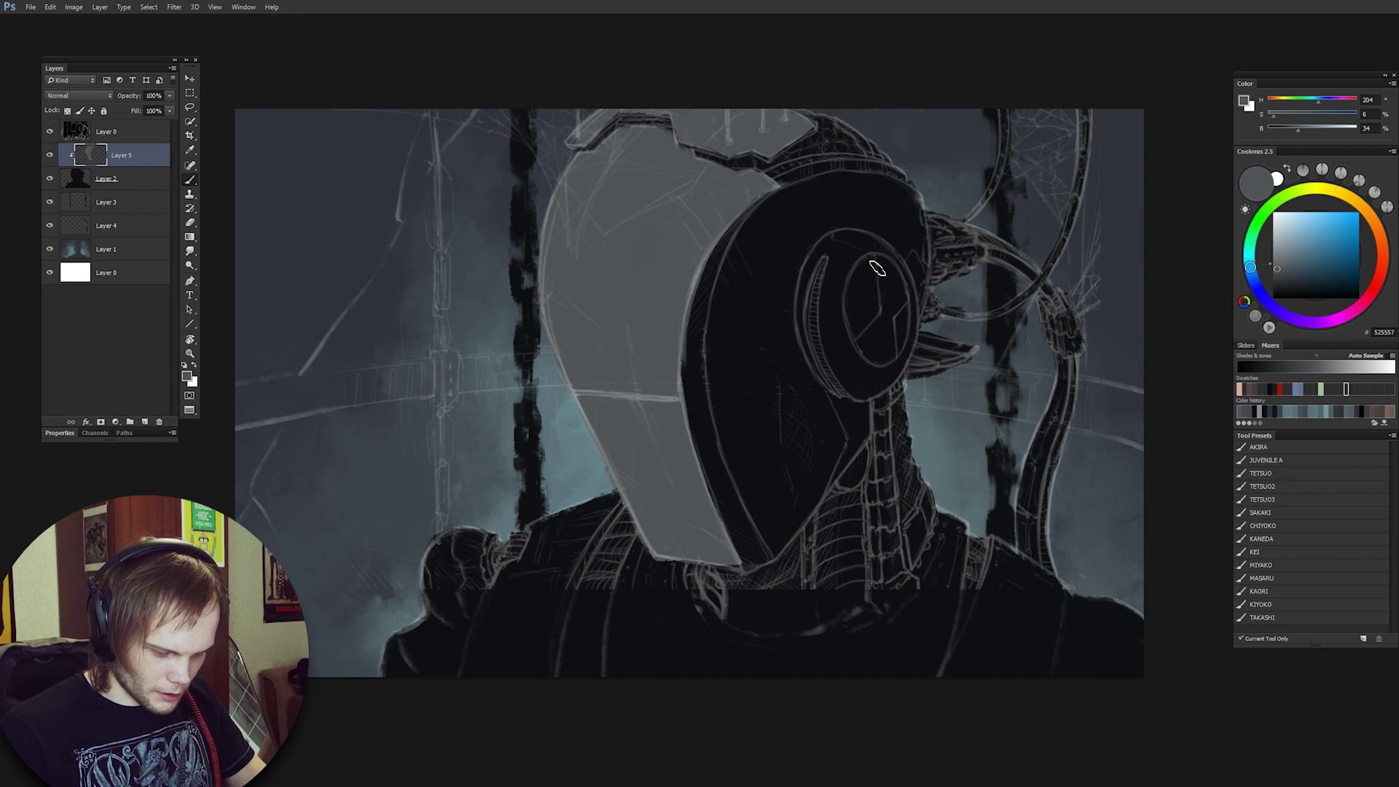
Block in the left shoulder panel and the chest panels on both sides of the collar in the same grey.
mouse_move(616, 496)
left_mouse_down()
mouse_move(554, 555)
mouse_move(570, 530)
mouse_move(519, 656)
mouse_move(572, 566)
mouse_move(598, 571)
mouse_move(619, 641)
left_mouse_up()
mouse_move(641, 543)
left_mouse_down()
mouse_move(612, 631)
mouse_move(615, 687)
mouse_move(633, 564)
mouse_move(636, 678)
mouse_move(642, 550)
mouse_move(631, 666)
mouse_move(647, 691)
left_mouse_up()
left_click_drag(627, 590, 689, 674)
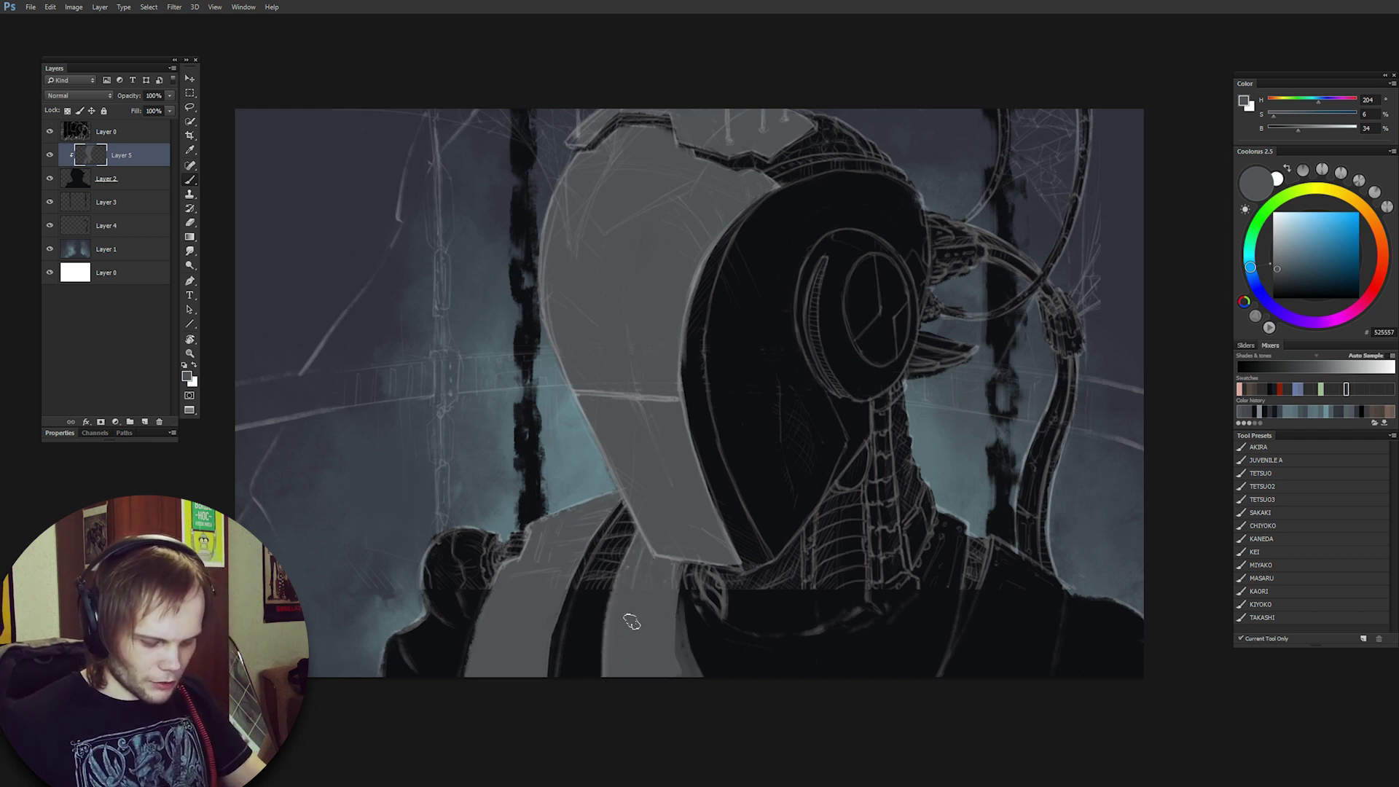
left_click_drag(630, 619, 692, 678)
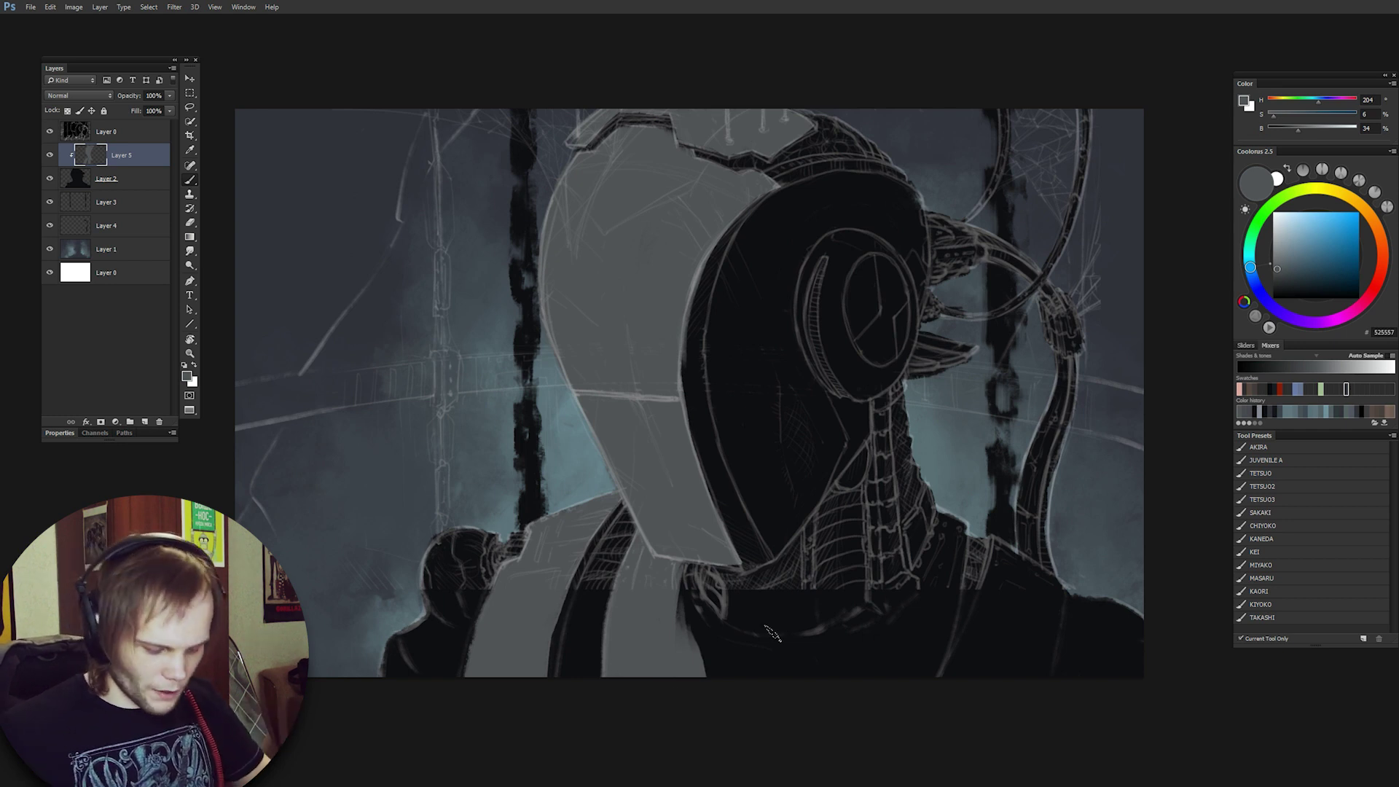
mouse_move(773, 634)
left_mouse_down()
mouse_move(898, 648)
mouse_move(905, 621)
mouse_move(884, 652)
mouse_move(896, 619)
mouse_move(838, 678)
mouse_move(892, 625)
mouse_move(798, 693)
left_mouse_up()
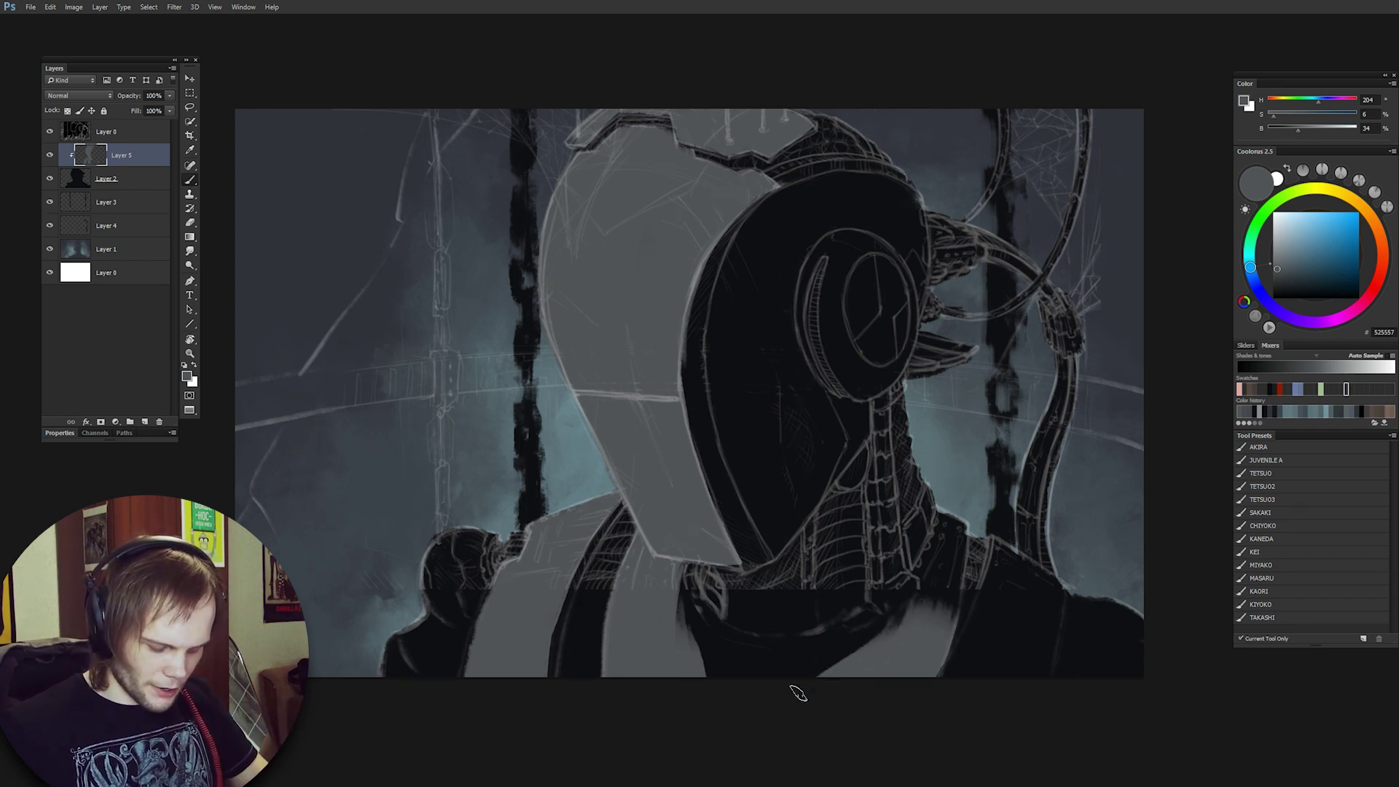
Extend the left chest panel in grey beneath the collar towards the centre seam, undoing strokes that stray from the shape.
left_click_drag(657, 620, 722, 684)
key("ctrl+z")
mouse_move(631, 615)
left_mouse_down()
mouse_move(701, 691)
mouse_move(630, 630)
mouse_move(715, 689)
mouse_move(686, 678)
mouse_move(864, 656)
mouse_move(738, 676)
left_mouse_up()
left_click_drag(791, 660, 744, 703)
key("ctrl+z")
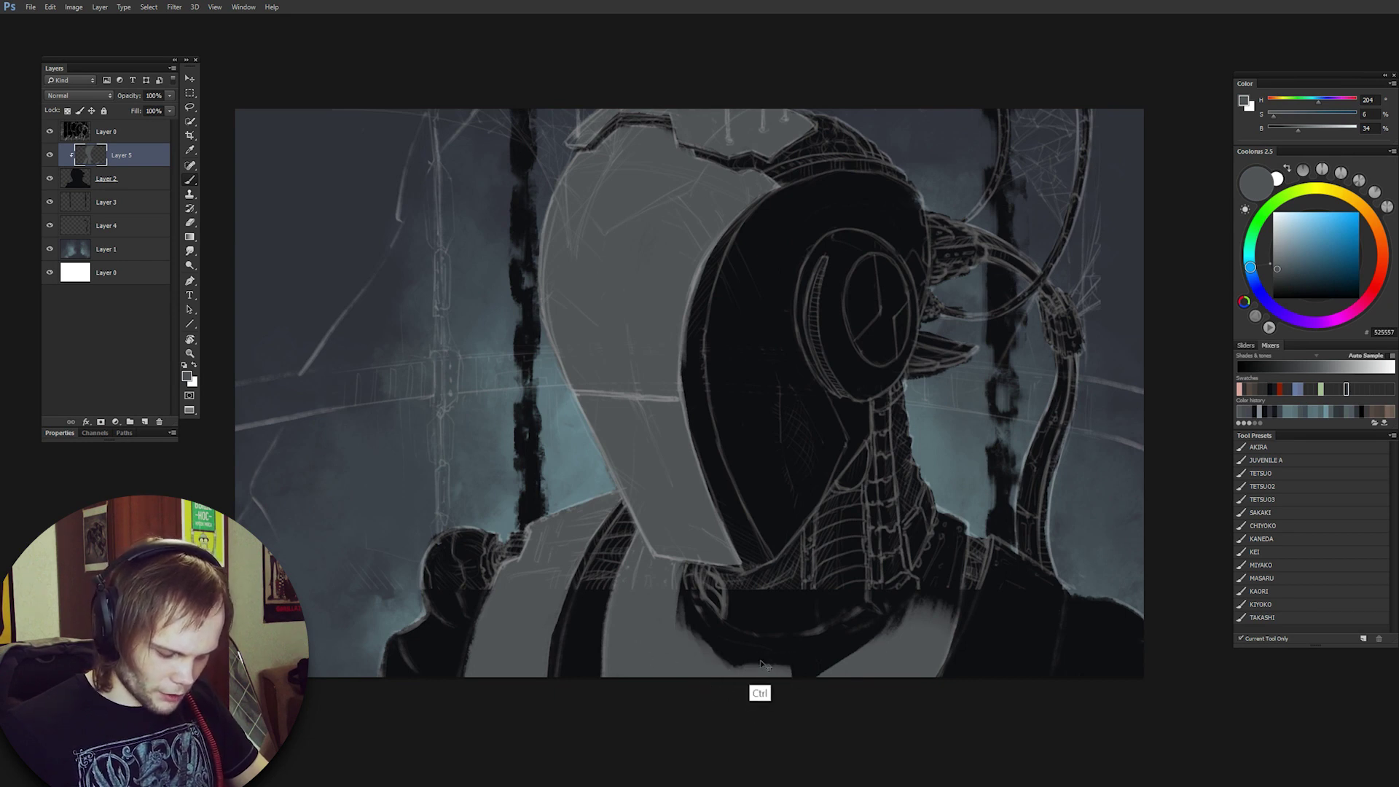
key("ctrl+z")
key("ctrl+z")
key("ctrl+z")
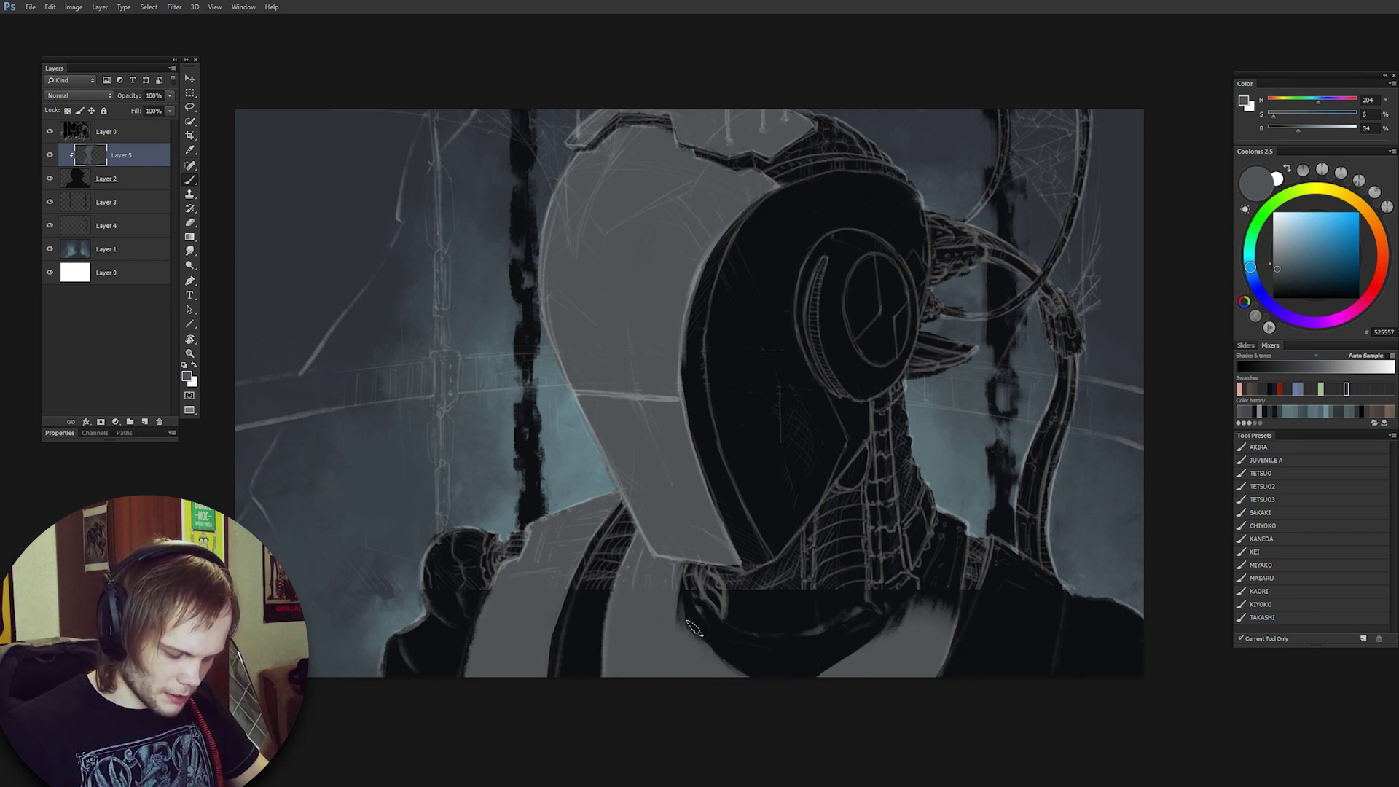
key("ctrl+z")
mouse_move(651, 590)
left_mouse_down()
mouse_move(696, 667)
mouse_move(694, 649)
left_mouse_up()
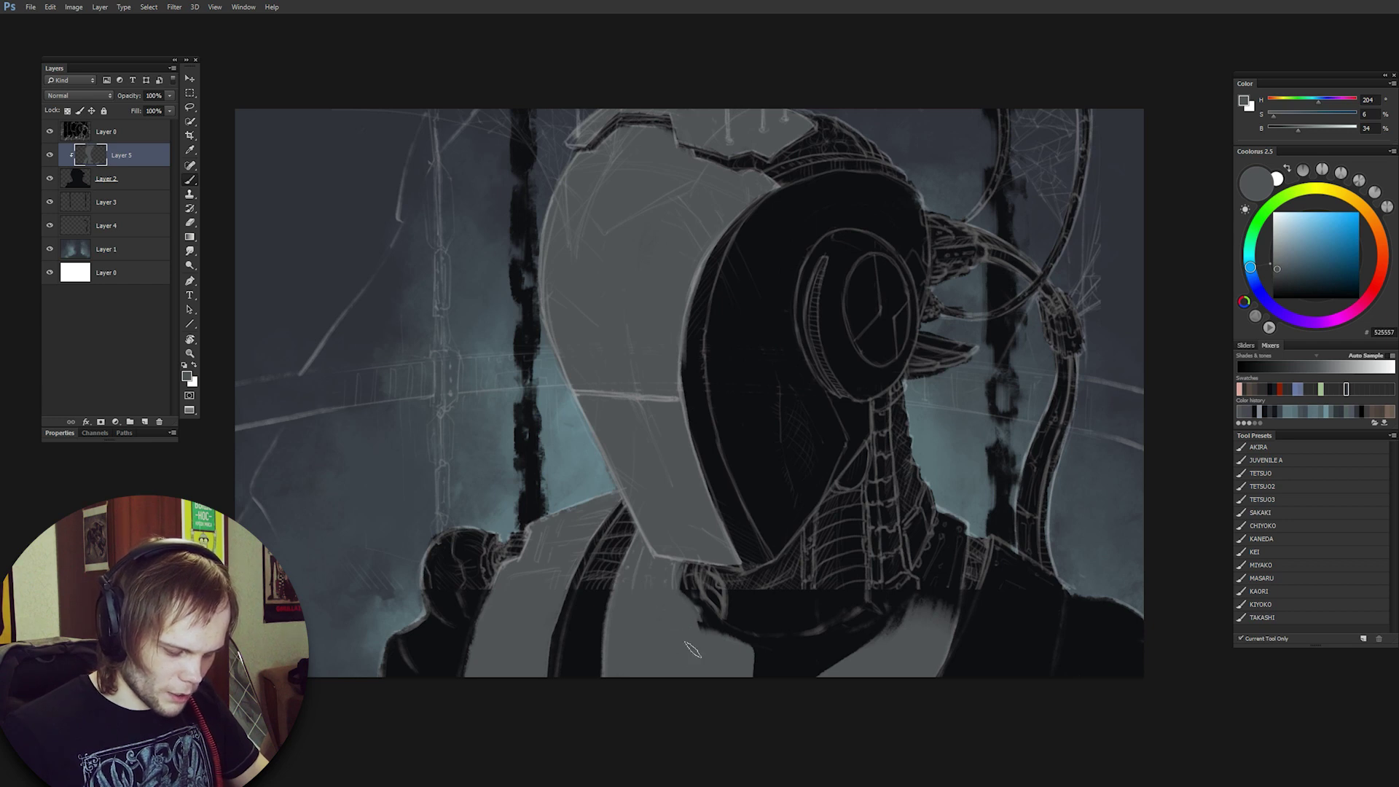
key("ctrl+z")
key("ctrl+z")
Fill the right chest panel in grey and erase its excess along the collar and the shoulder.
mouse_move(910, 614)
left_mouse_down()
mouse_move(842, 661)
mouse_move(811, 658)
mouse_move(809, 694)
left_mouse_up()
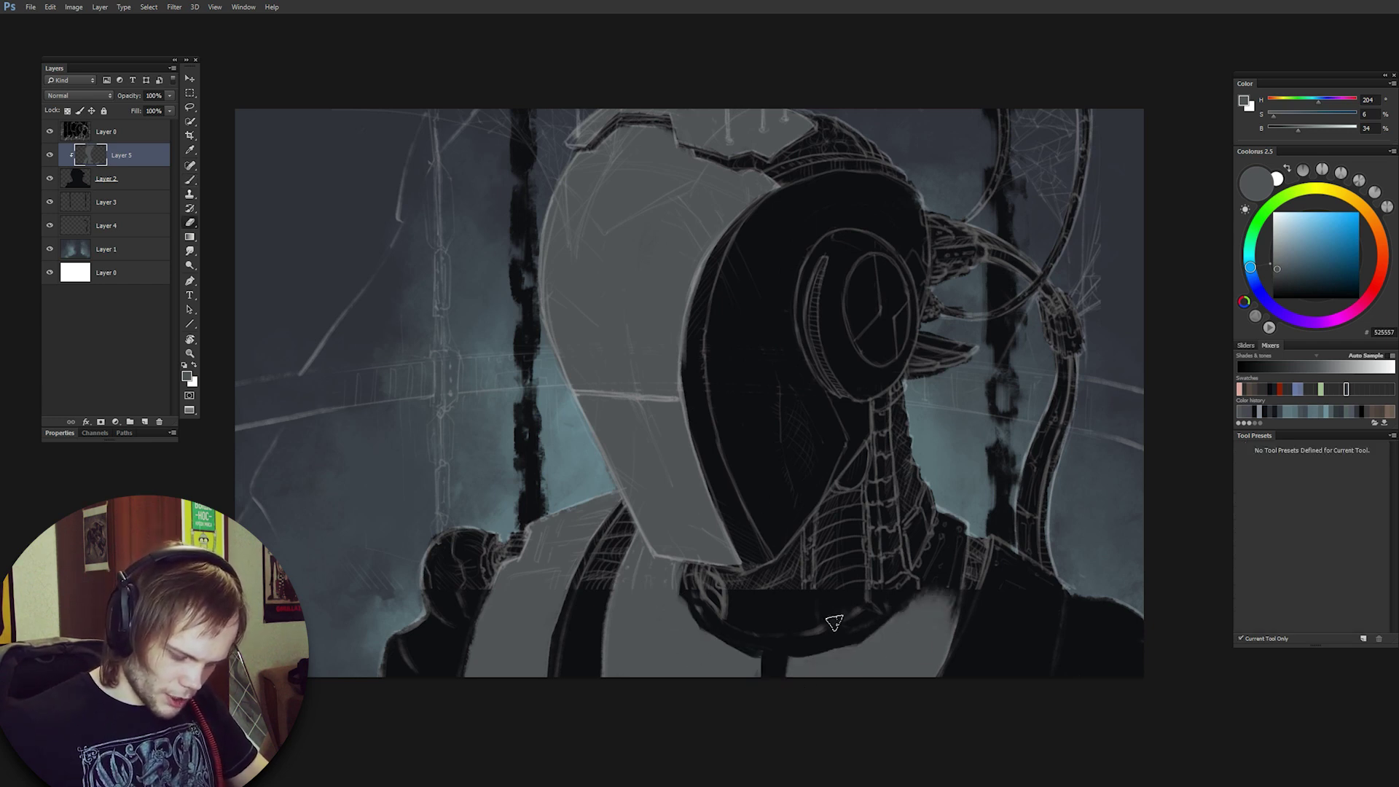
mouse_move(834, 624)
left_mouse_down()
mouse_move(977, 666)
mouse_move(906, 634)
mouse_move(945, 653)
mouse_move(948, 601)
left_mouse_up()
mouse_move(955, 685)
left_mouse_down()
mouse_move(843, 619)
mouse_move(984, 692)
left_mouse_up()
key("ctrl+z")
key("b")
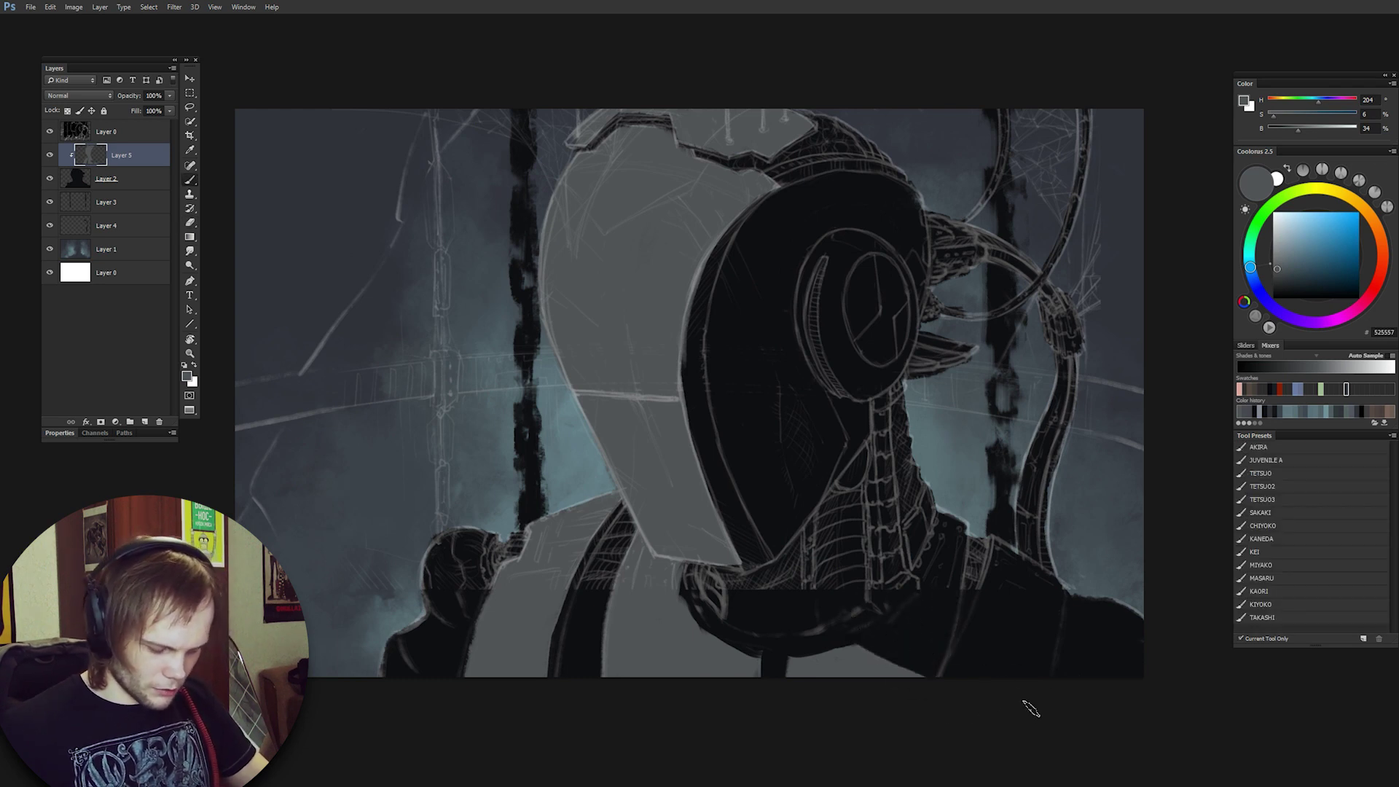
Brush the left shoulder joint and upper arm in grey and check the shapes by toggling the sketch layer's visibility.
mouse_move(481, 539)
left_mouse_down()
mouse_move(437, 590)
mouse_move(495, 543)
mouse_move(430, 691)
left_mouse_up()
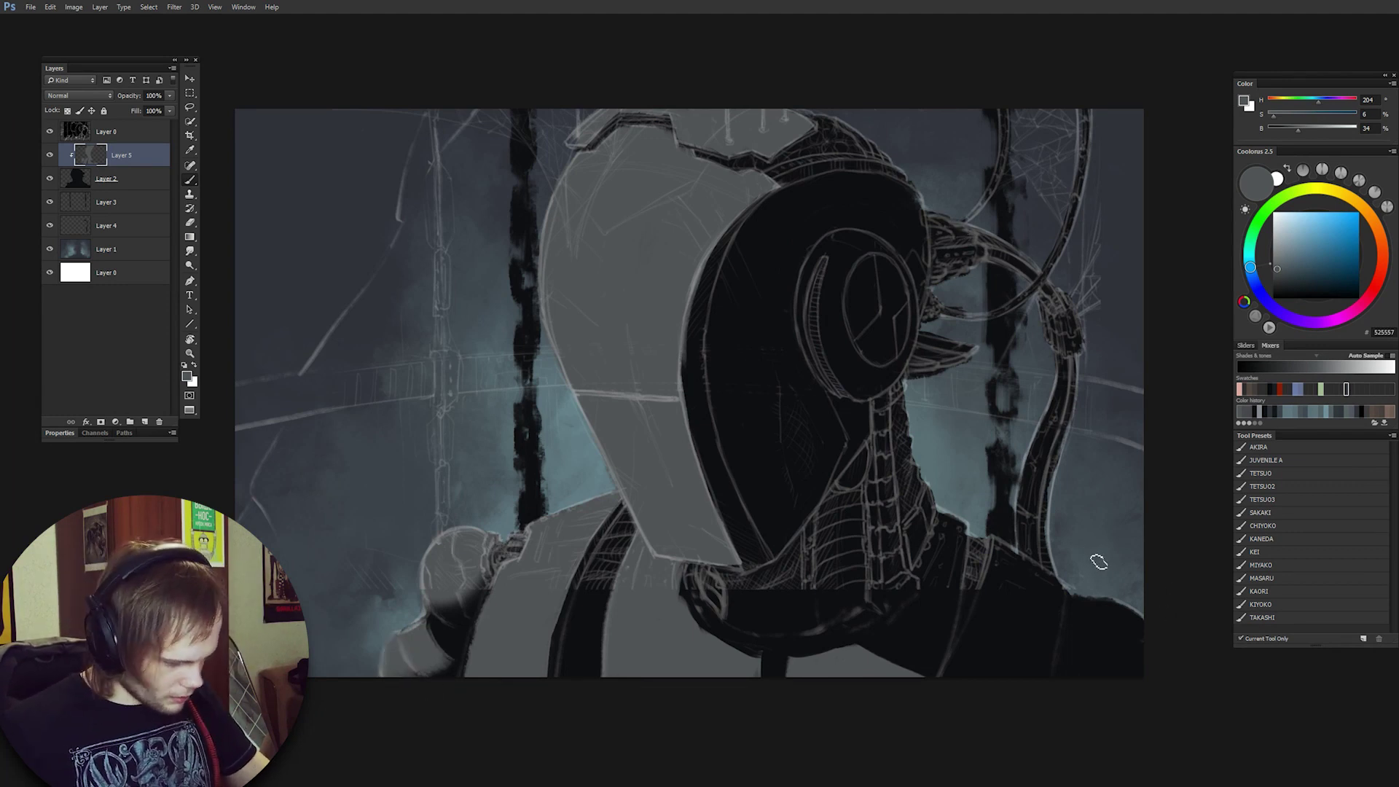
left_click(50, 131)
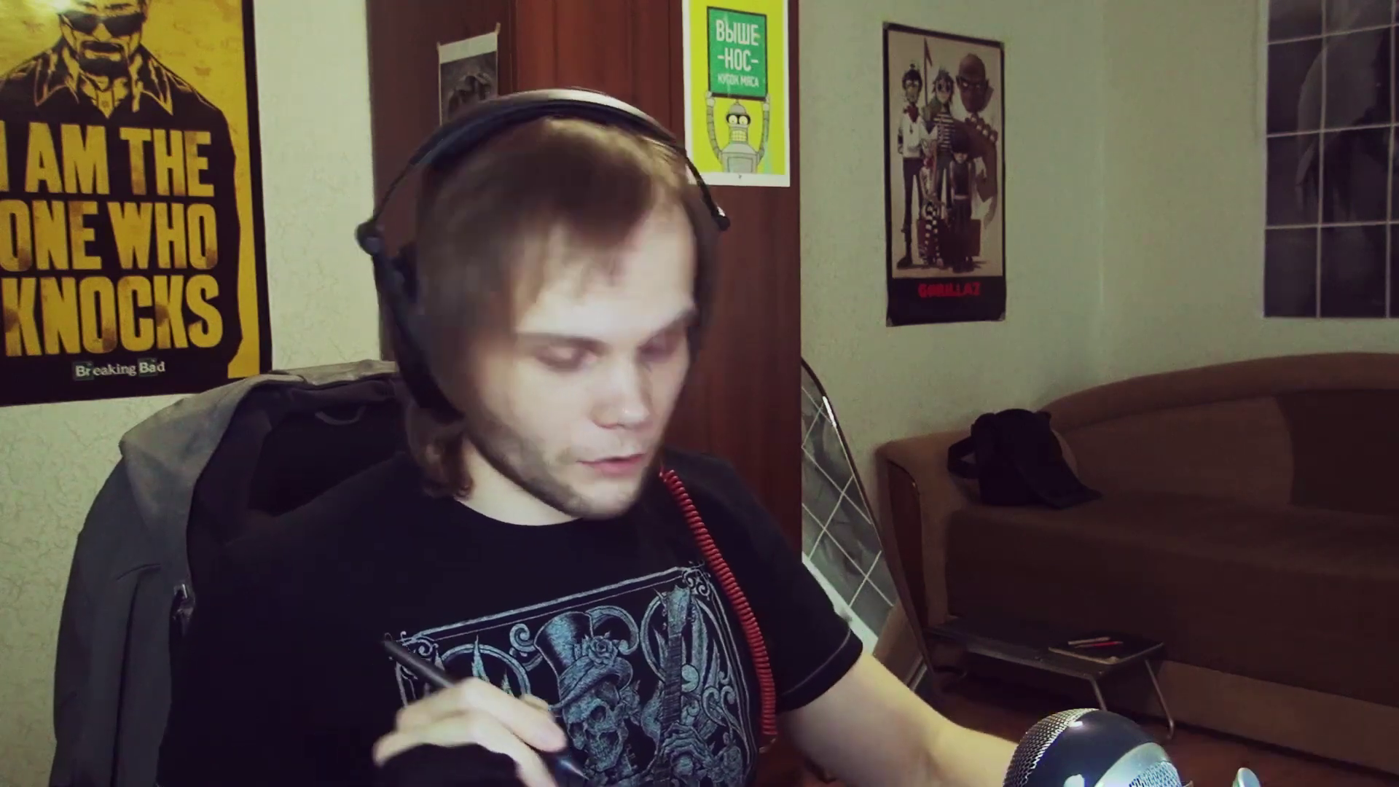
left_click(50, 131)
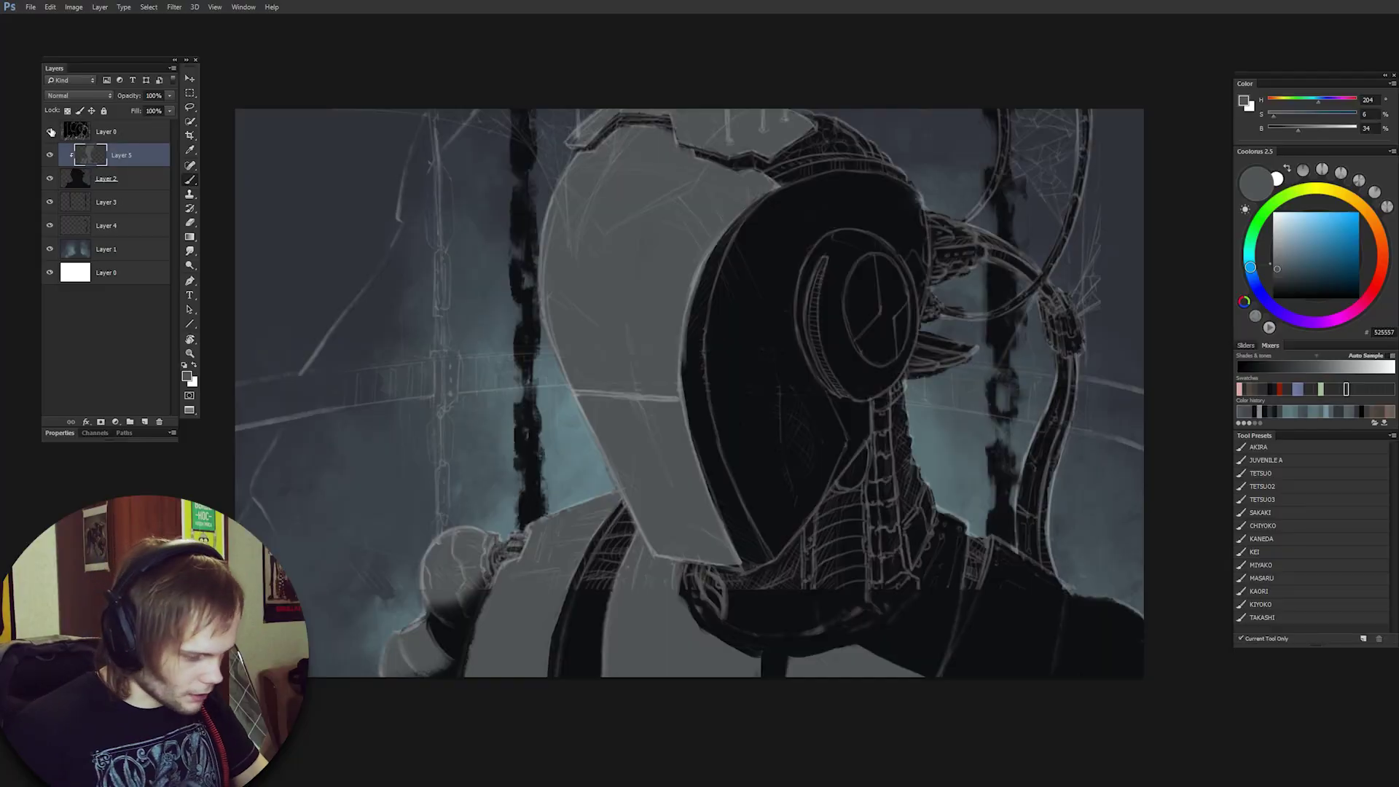
Create a new layer and place it below the grey armour layer, clipped to the silhouette on Layer 2.
key("ctrl+alt+shift+n")
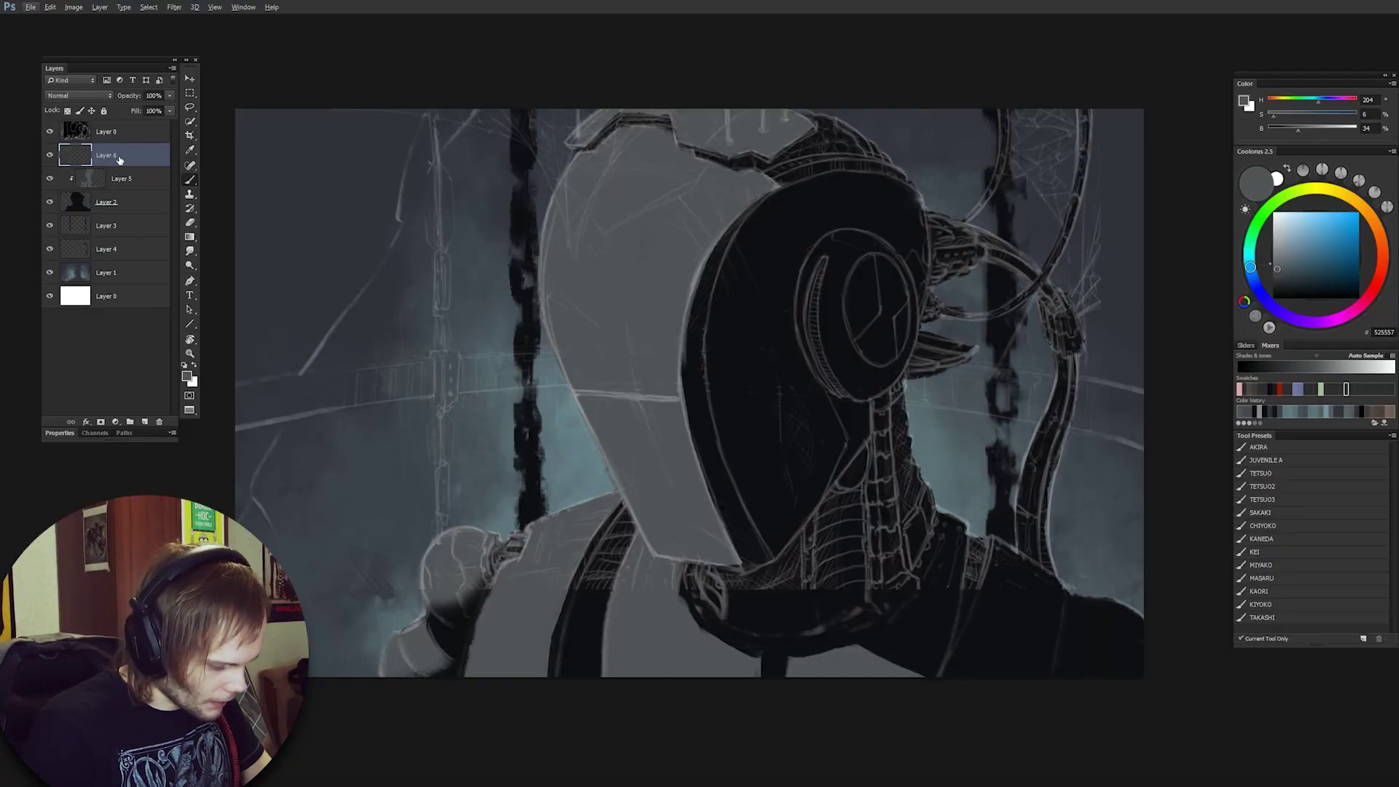
left_click_drag(120, 160, 124, 190)
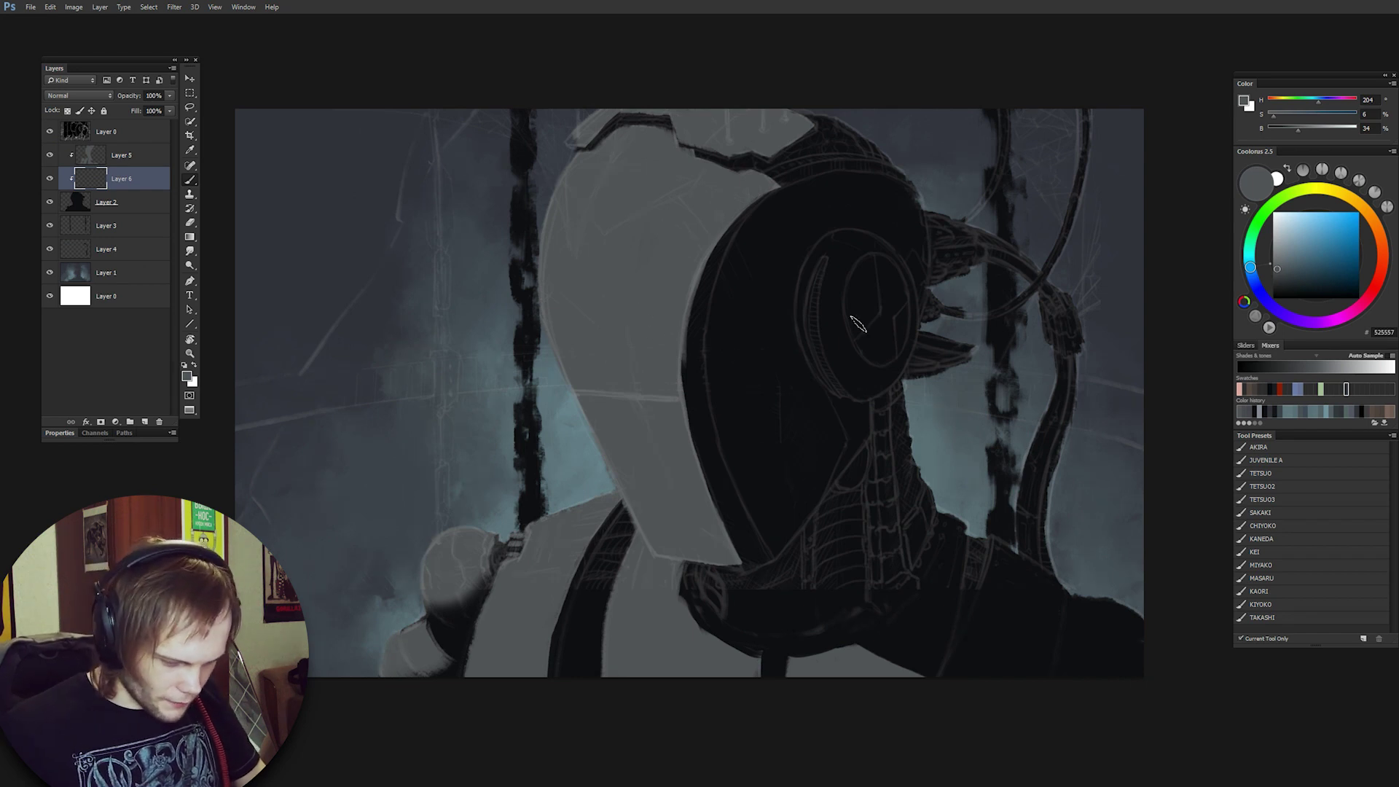
Lock the transparent pixels of Layer 5 and recolour its armour panels light blue-grey with the Gradient tool.
left_click(661, 272, "alt")
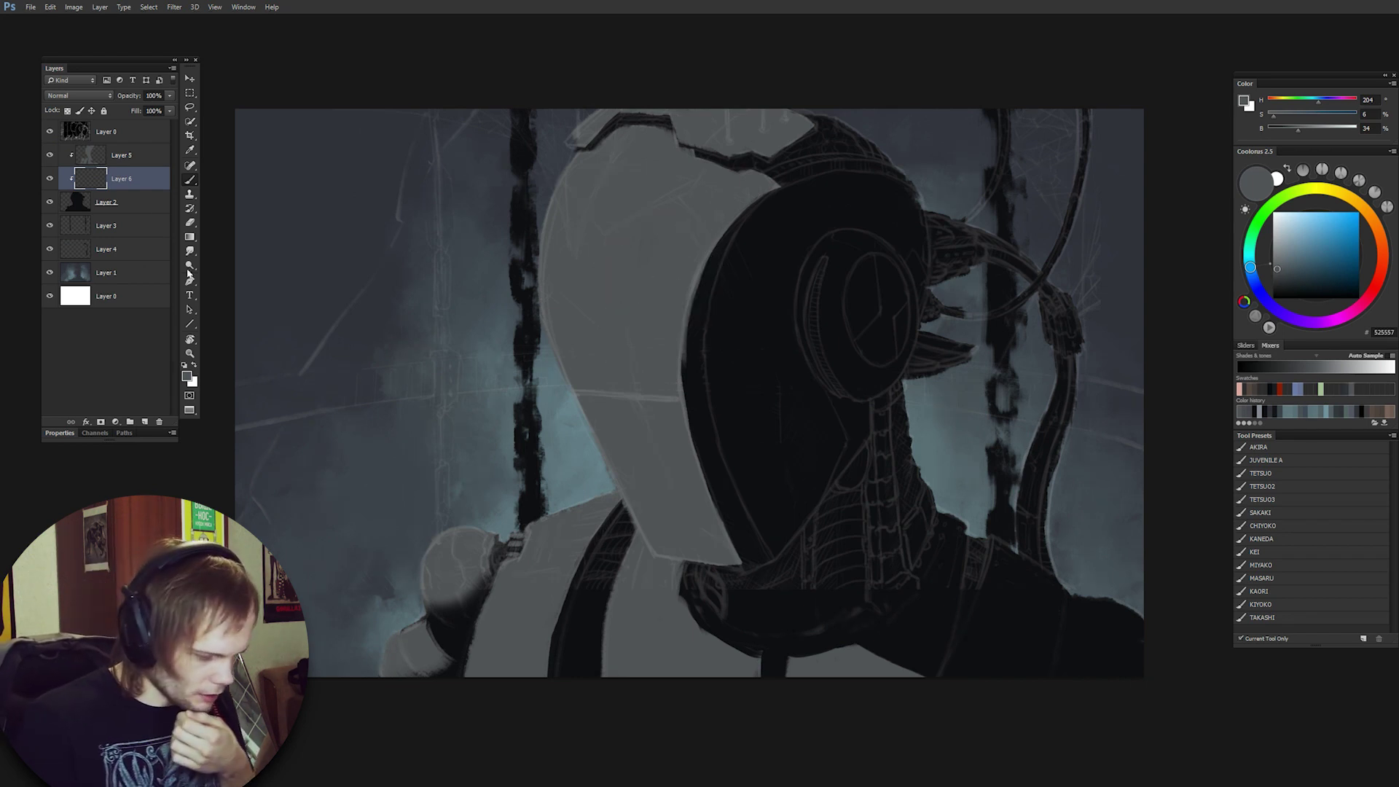
left_click(121, 163)
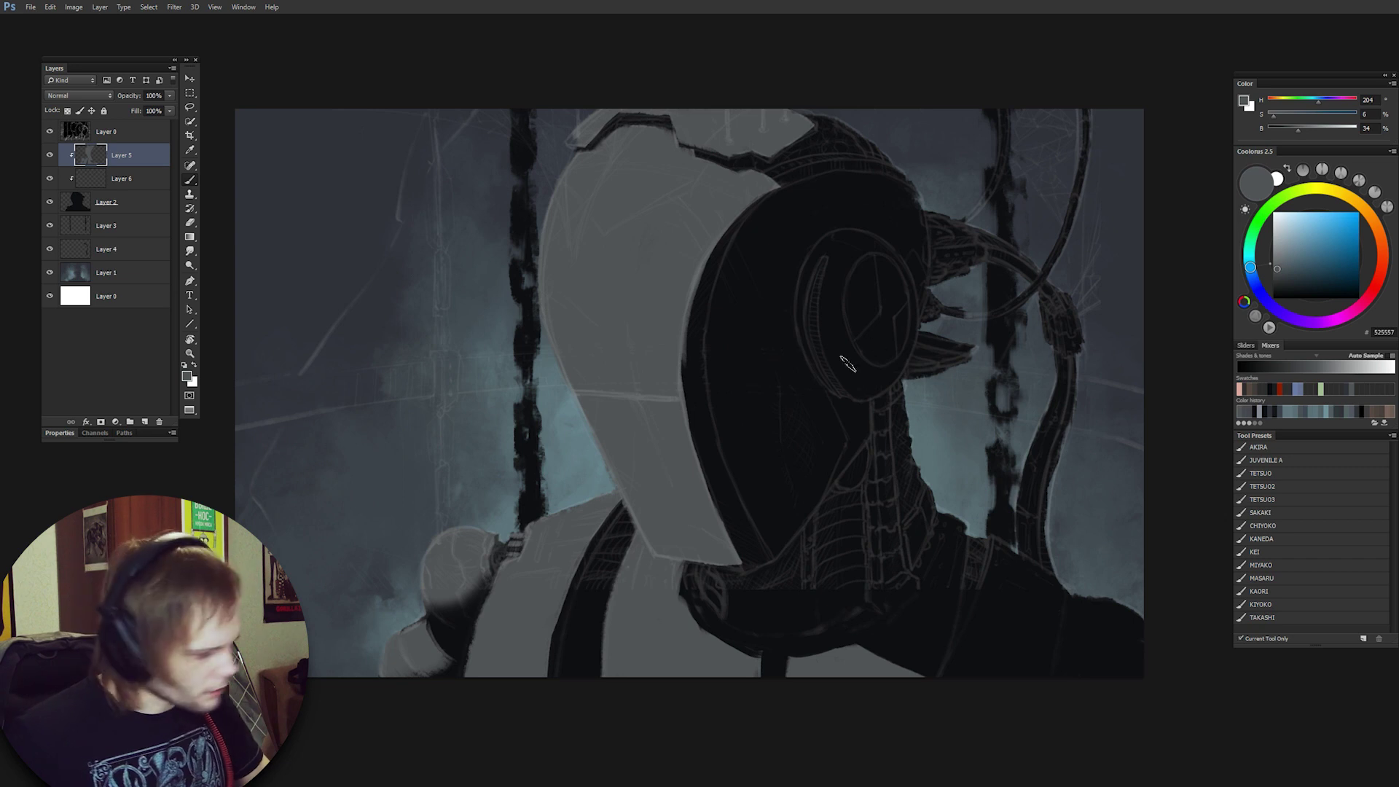
key("slash")
key("g")
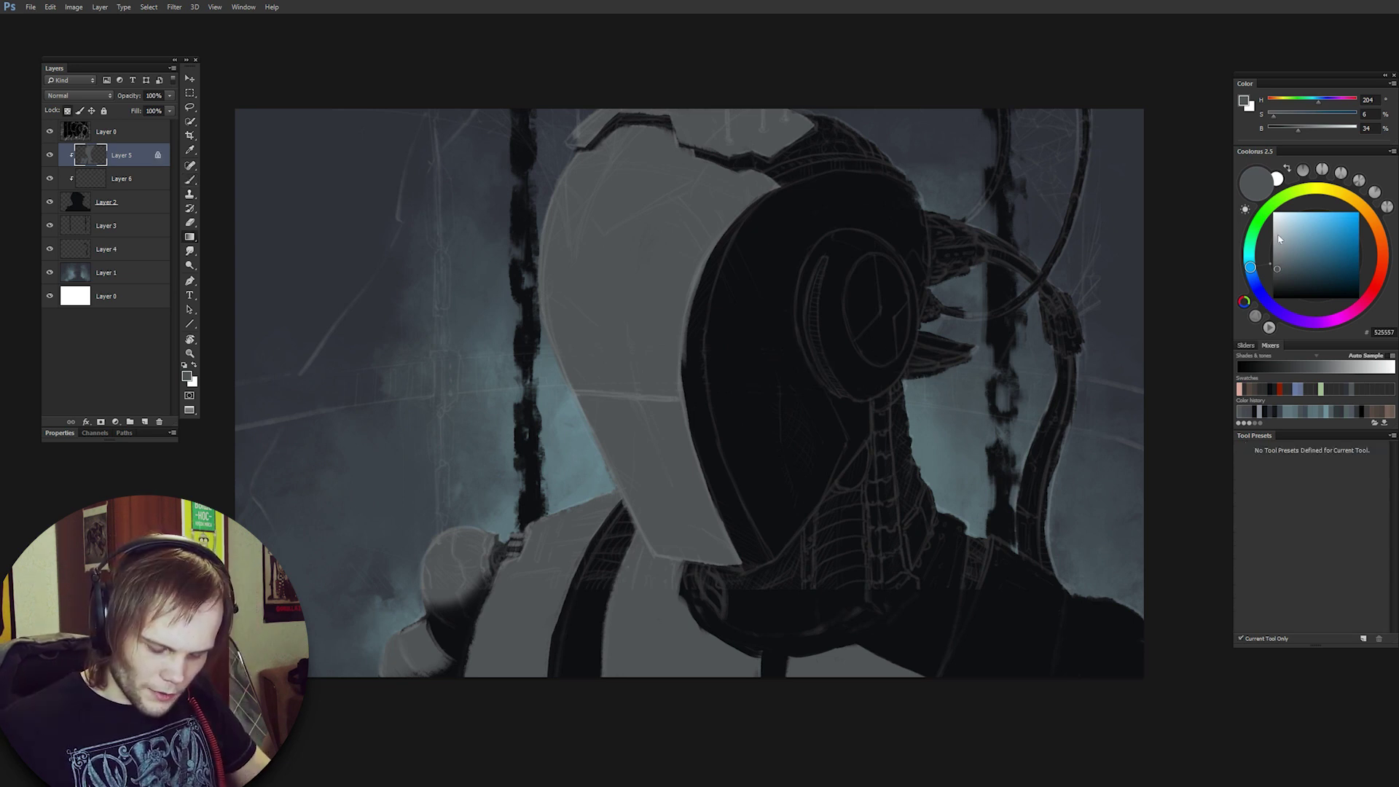
left_click(1278, 235)
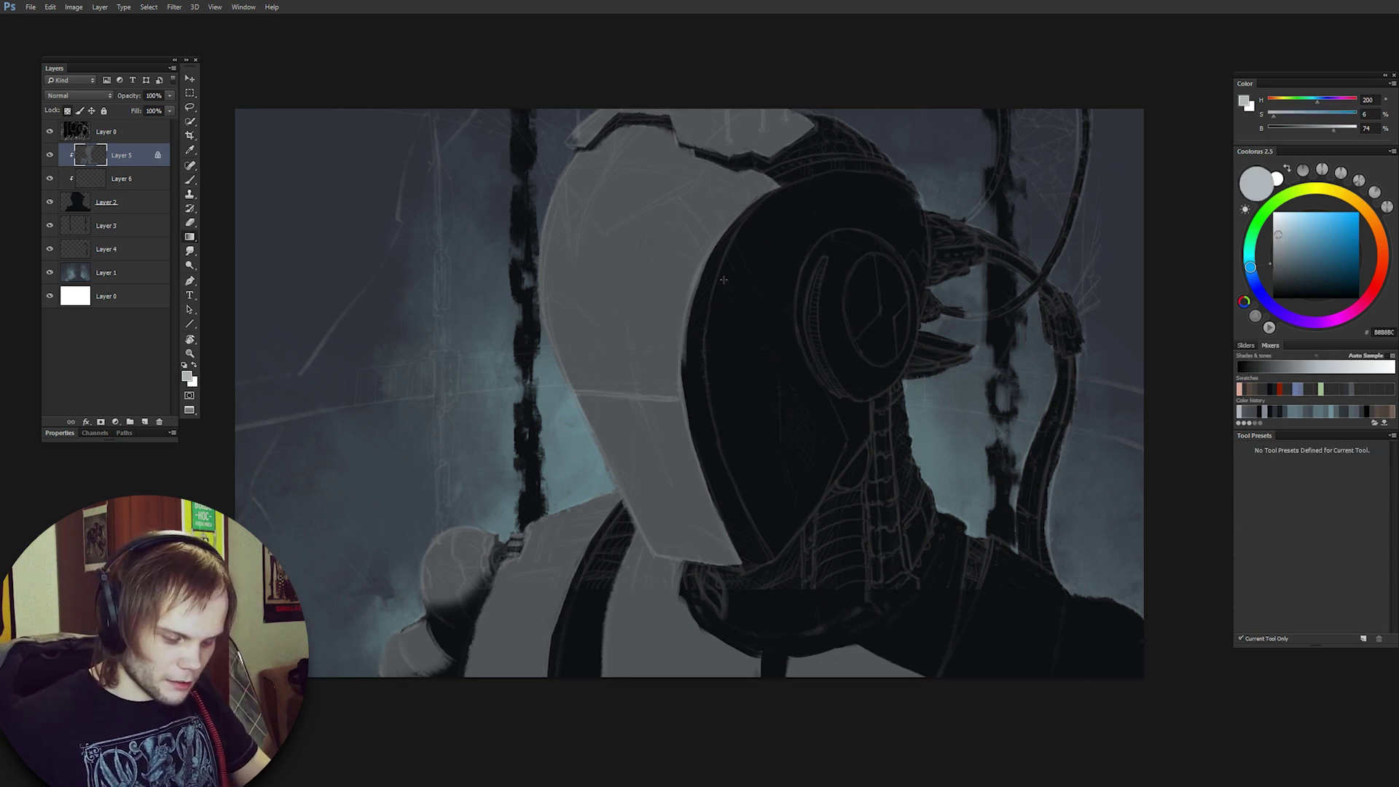
left_click_drag(723, 280, 912, 299)
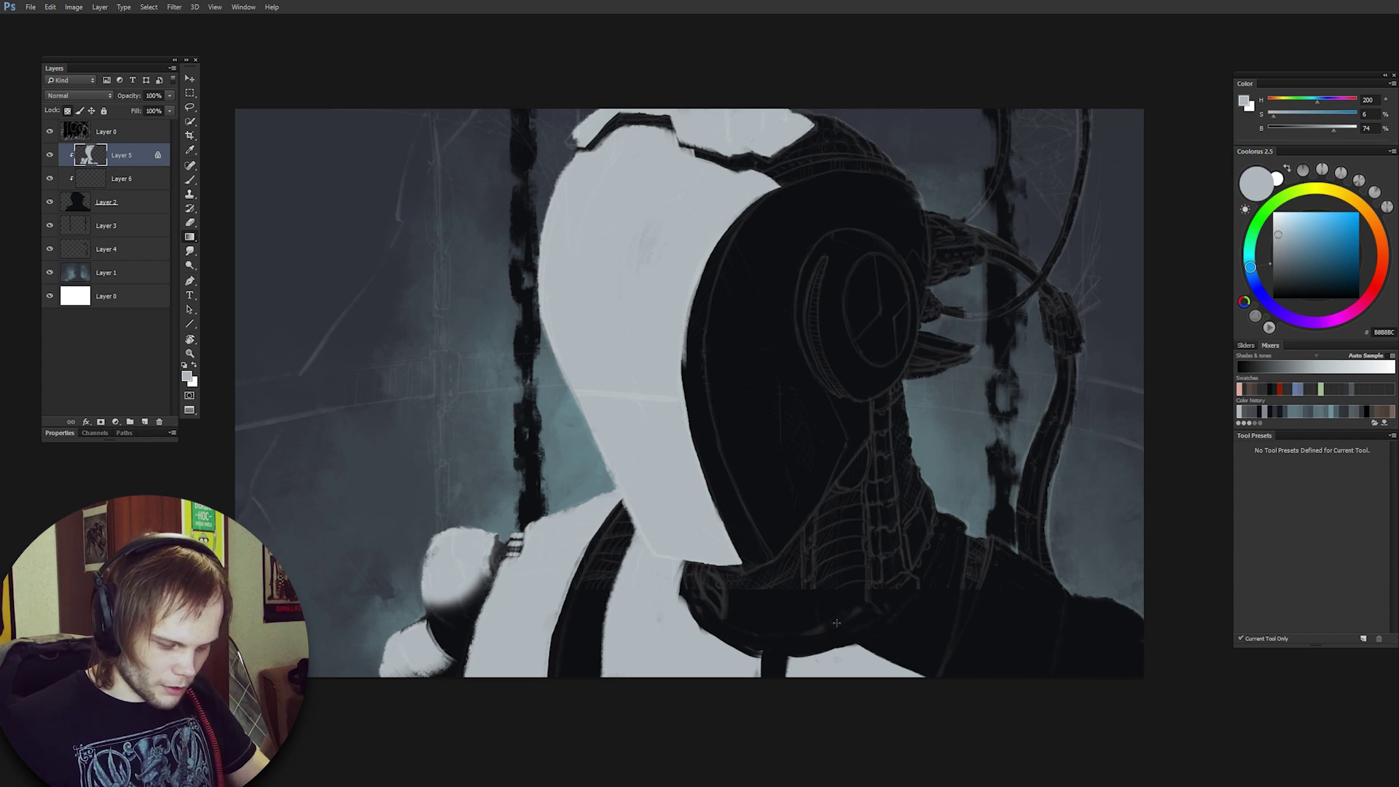
Select Layer 6, choose the TETSUO brush preset and mix a dark blue-grey with hue 210, saturation 15 and brightness 31.
left_click(1279, 245)
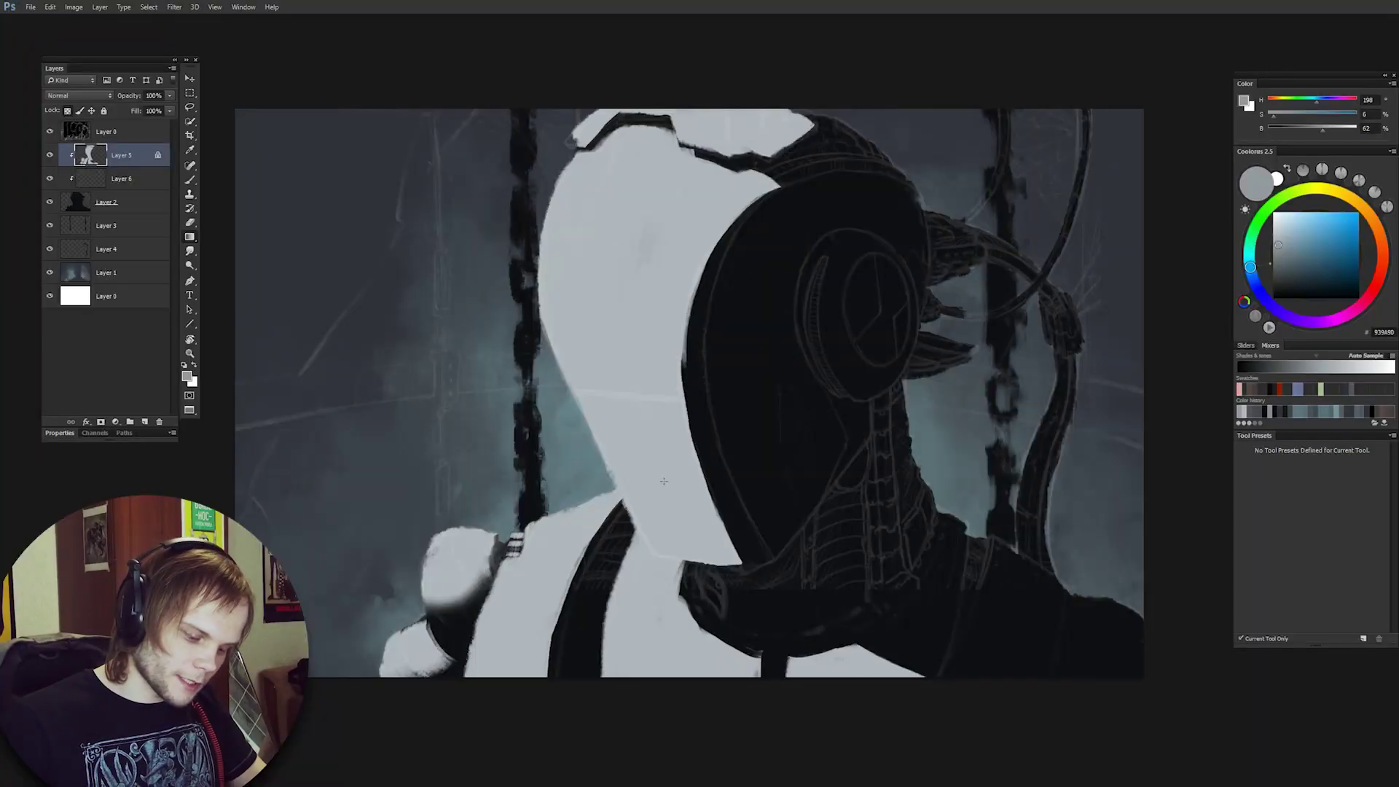
left_click(105, 182)
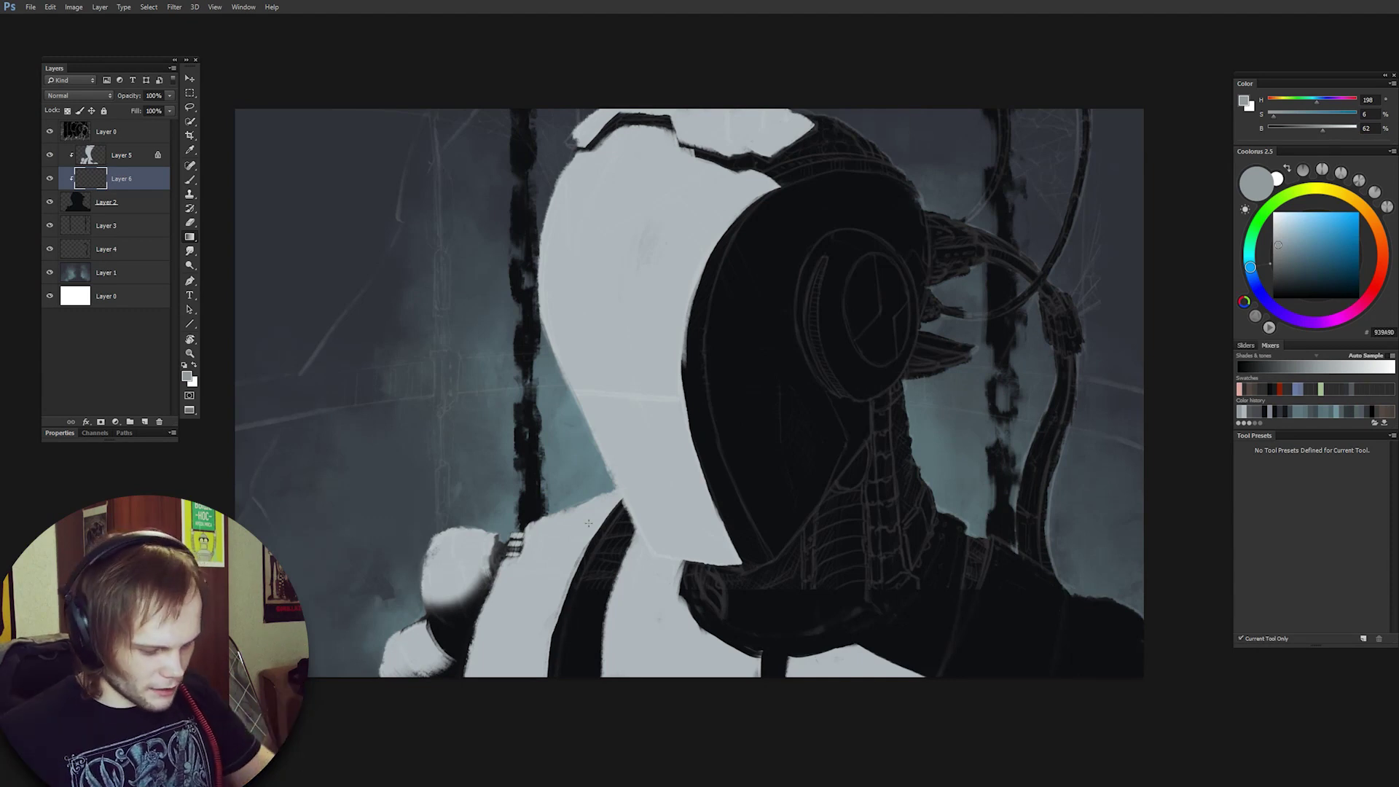
key("b")
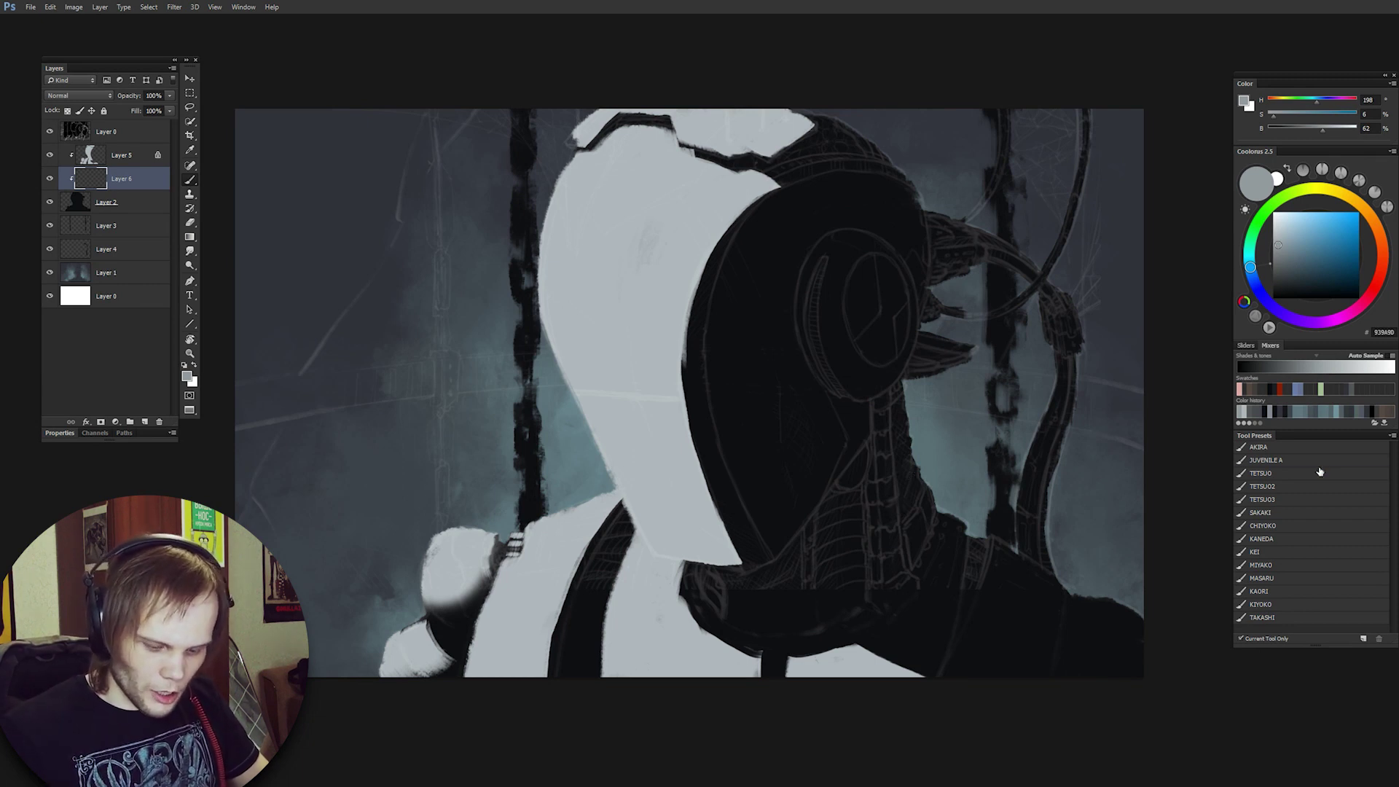
left_click(1261, 473)
left_click(1135, 126, "alt")
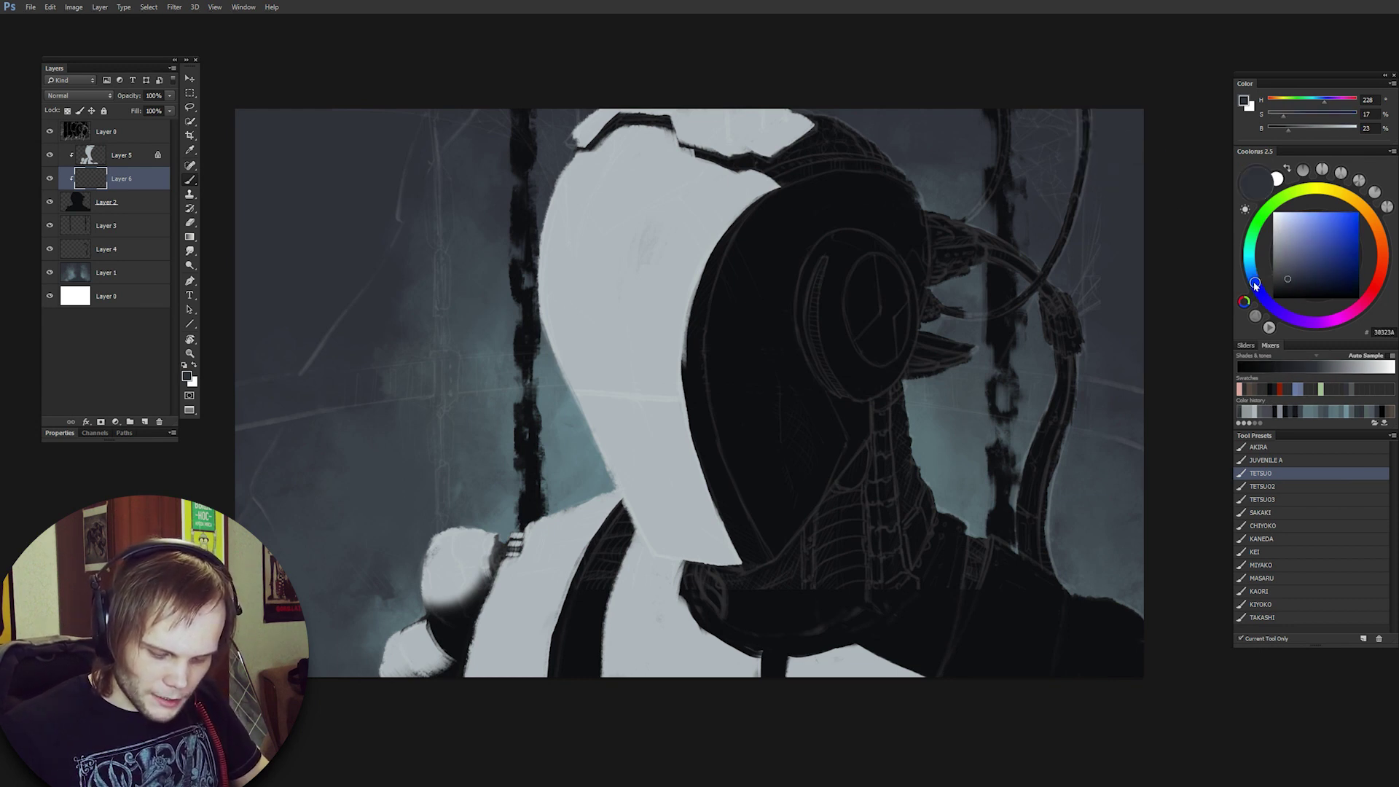
left_click_drag(1255, 284, 1287, 272)
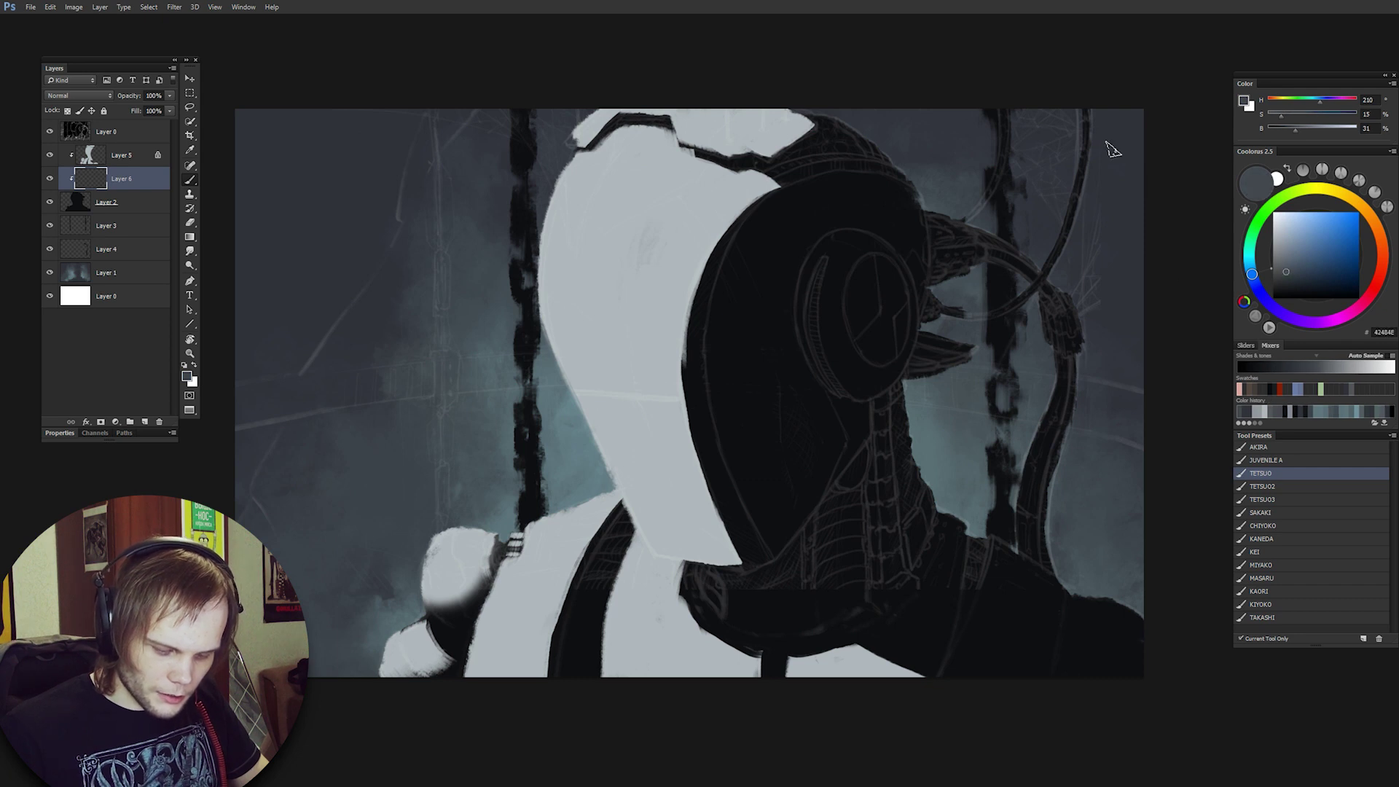
Brush dark blue-grey panels over the right shoulder and beside the collar, undoing the first patch.
left_click_drag(994, 572, 1024, 660)
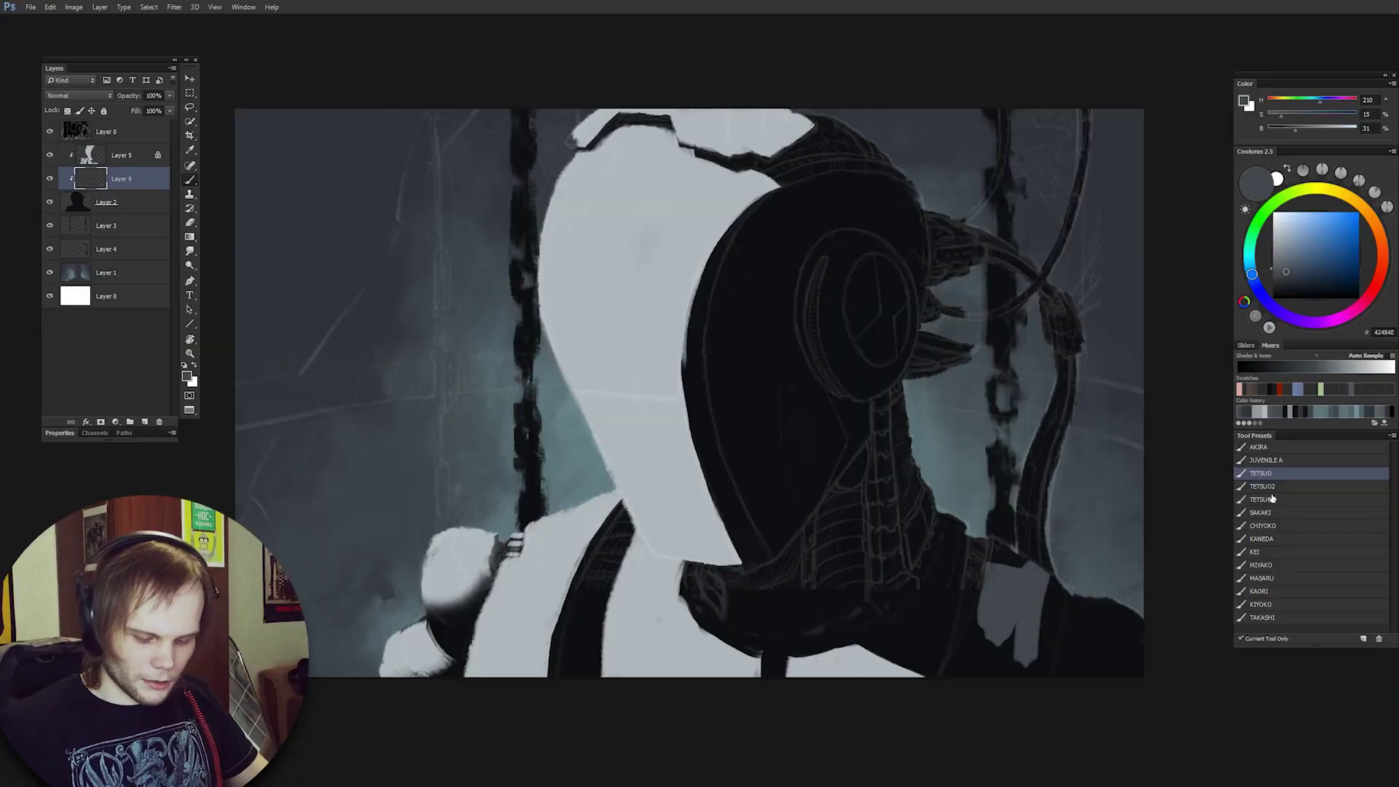
key("ctrl+z")
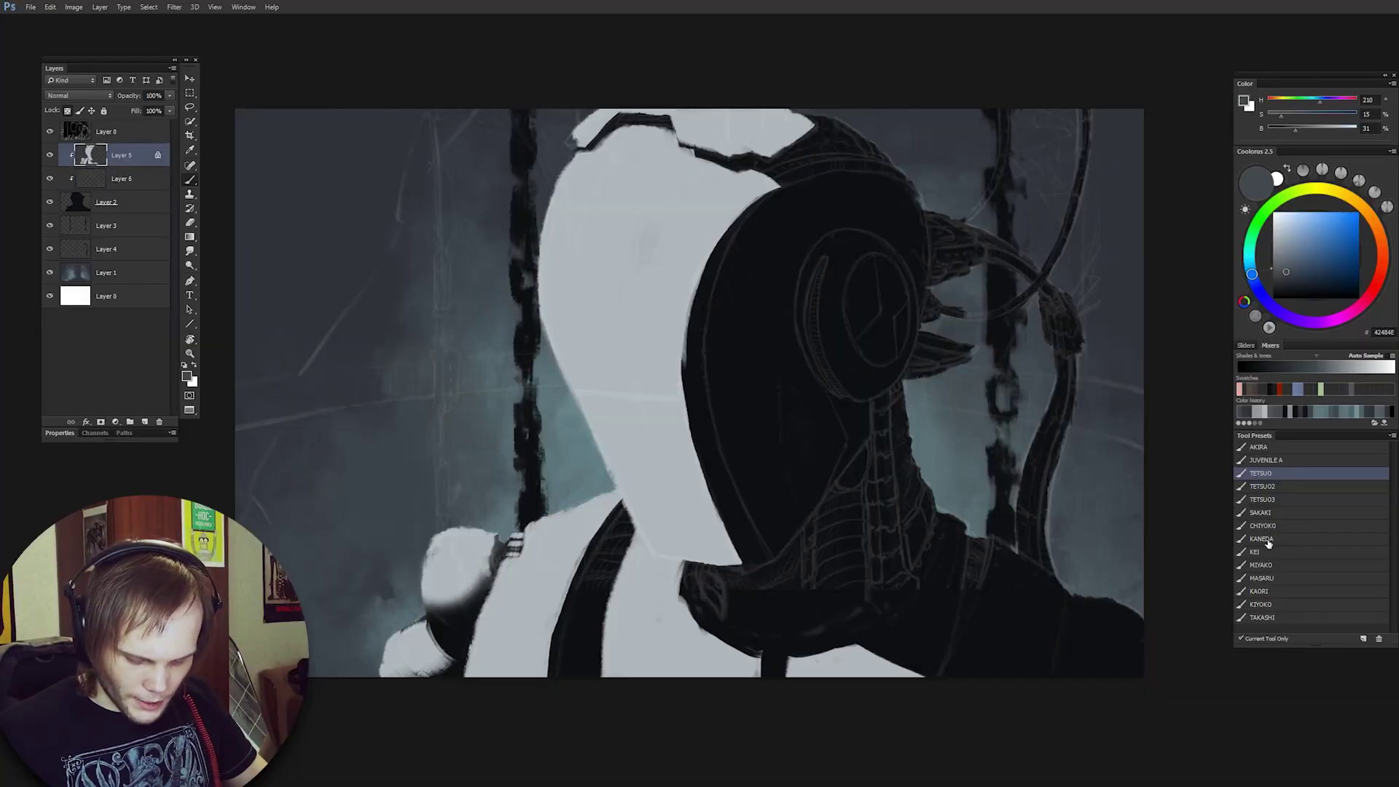
key("ctrl+z")
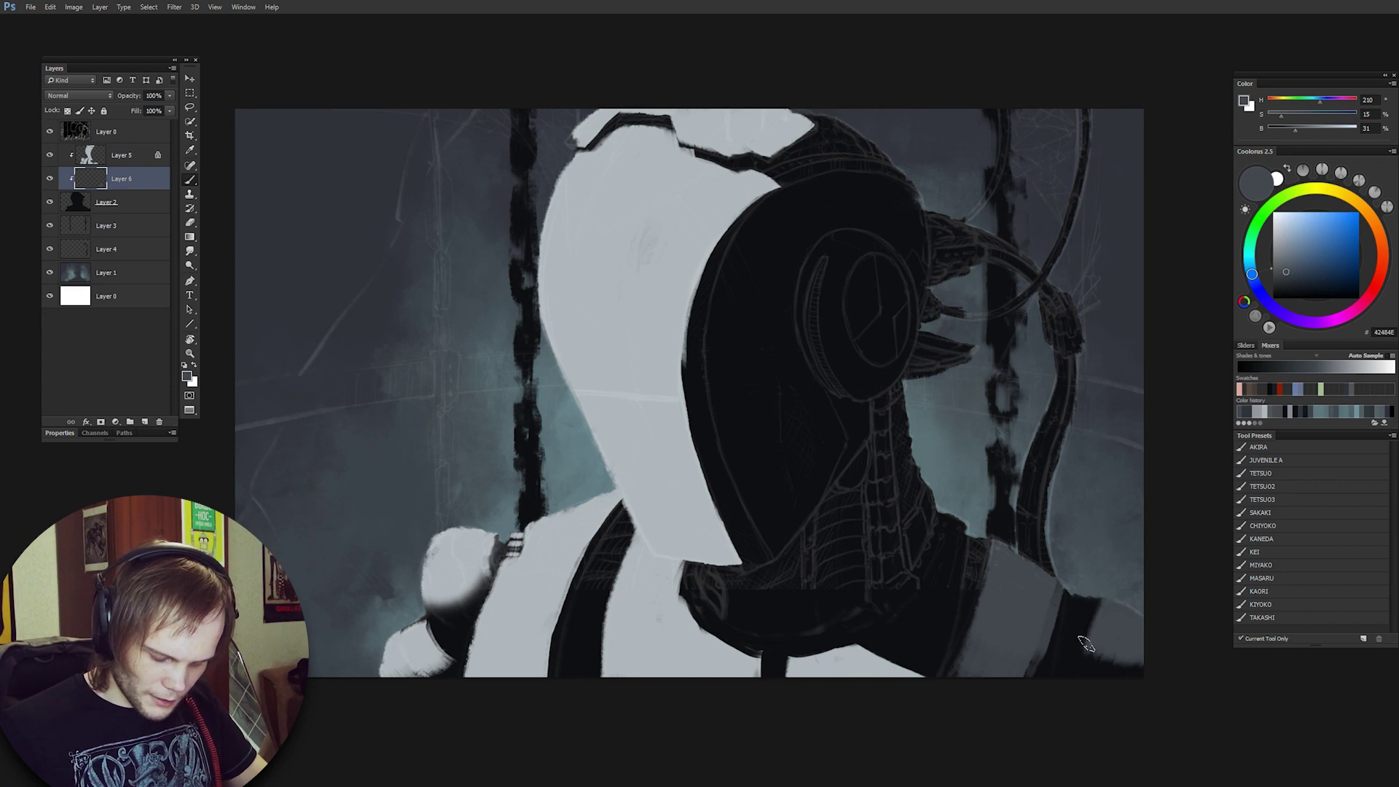
key("ctrl")
mouse_move(1087, 595)
left_mouse_down()
mouse_move(1062, 697)
mouse_move(1085, 601)
mouse_move(1053, 674)
left_mouse_up()
left_click_drag(946, 517, 911, 652)
mouse_move(930, 593)
left_mouse_down()
mouse_move(919, 649)
mouse_move(925, 591)
mouse_move(888, 676)
mouse_move(922, 614)
mouse_move(882, 682)
mouse_move(912, 611)
mouse_move(854, 691)
left_mouse_up()
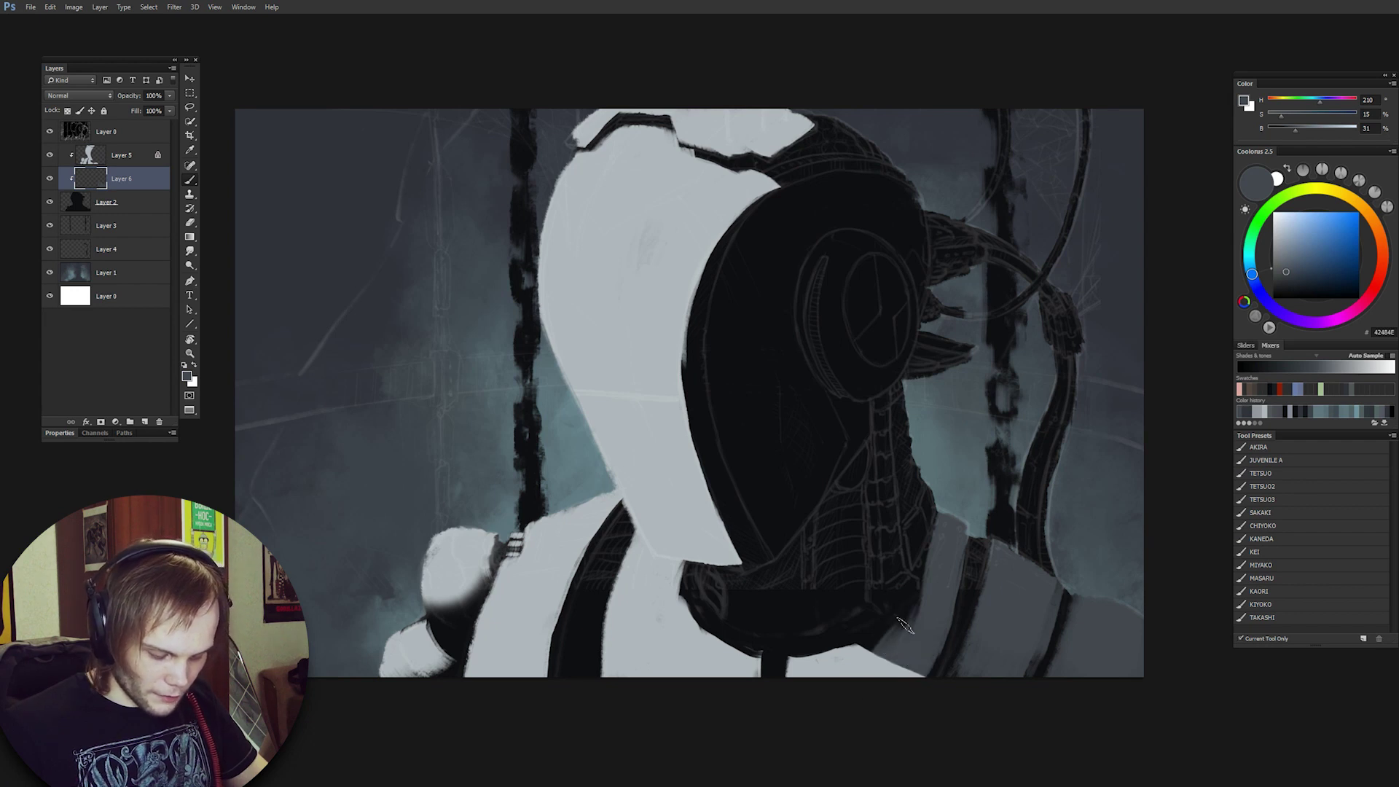
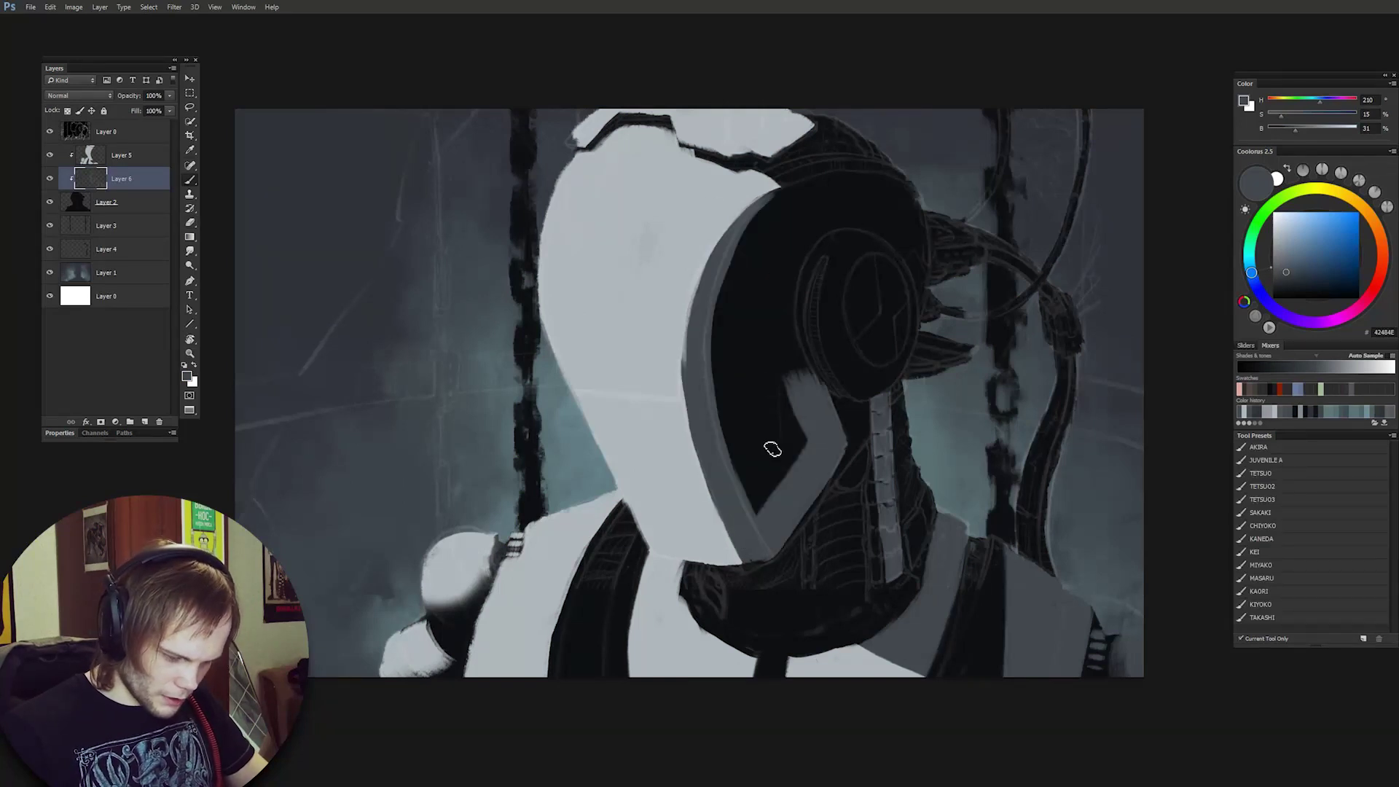
Block in the side of the head behind the faceplate and around the ear disc in dark blue-grey.
mouse_move(772, 450)
left_mouse_down()
mouse_move(735, 459)
mouse_move(713, 367)
mouse_move(719, 406)
mouse_move(731, 274)
mouse_move(789, 210)
mouse_move(743, 226)
mouse_move(866, 164)
mouse_move(923, 204)
mouse_move(897, 168)
mouse_move(884, 179)
mouse_move(910, 229)
mouse_move(888, 177)
mouse_move(911, 273)
mouse_move(901, 211)
mouse_move(886, 361)
left_mouse_up()
left_click_drag(903, 293, 845, 401)
Refine the faceplate's rear edge on Layer 5 and cut a thin dark seam across its lower part.
left_click(121, 155)
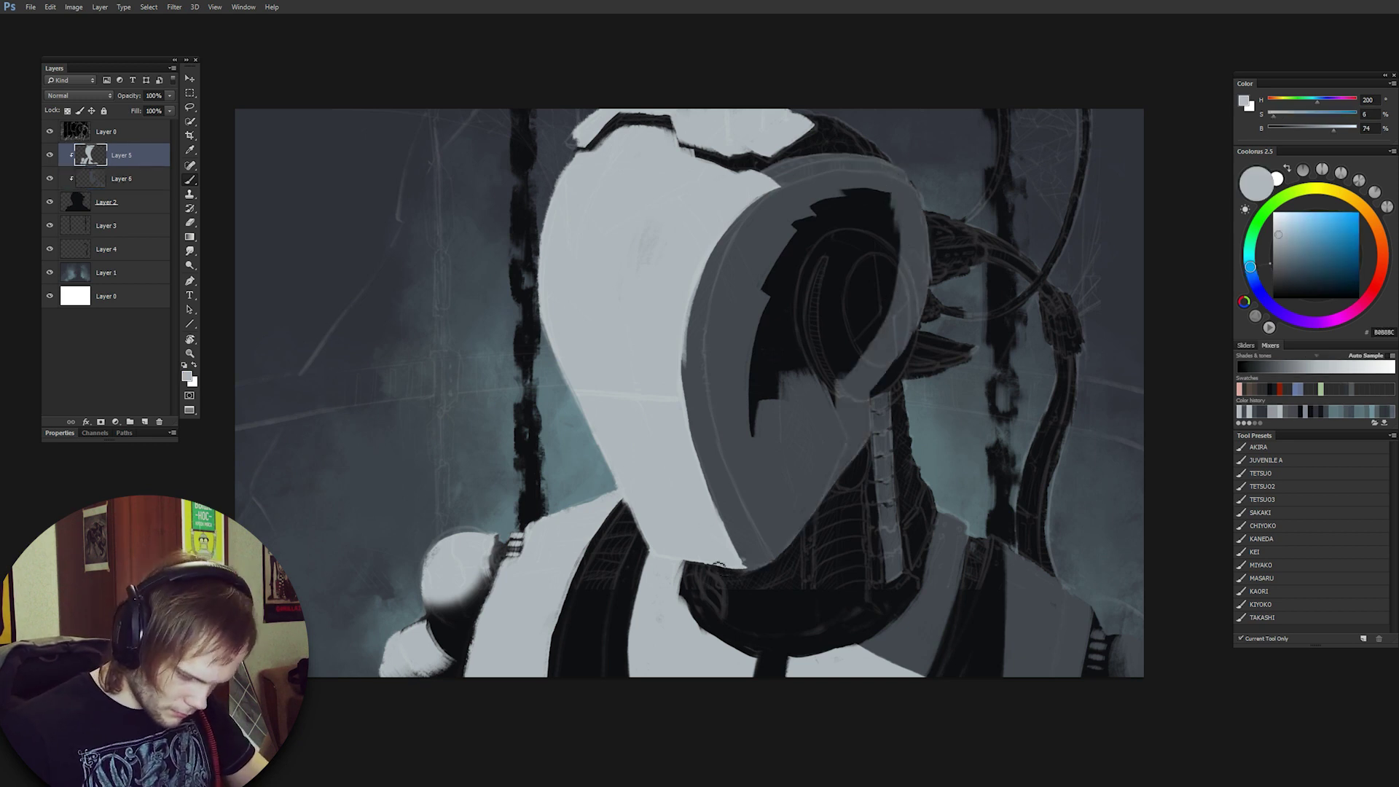
key("e")
left_click_drag(695, 306, 684, 364)
key("b")
left_click_drag(774, 178, 820, 172)
key("e")
left_click(121, 178)
key("b")
mouse_move(572, 390)
left_mouse_down()
mouse_move(687, 398)
mouse_move(579, 397)
left_mouse_up()
Fill the remaining black gaps in the side of the head on Layer 6 with the sampled blue-grey.
left_click(751, 406, "alt")
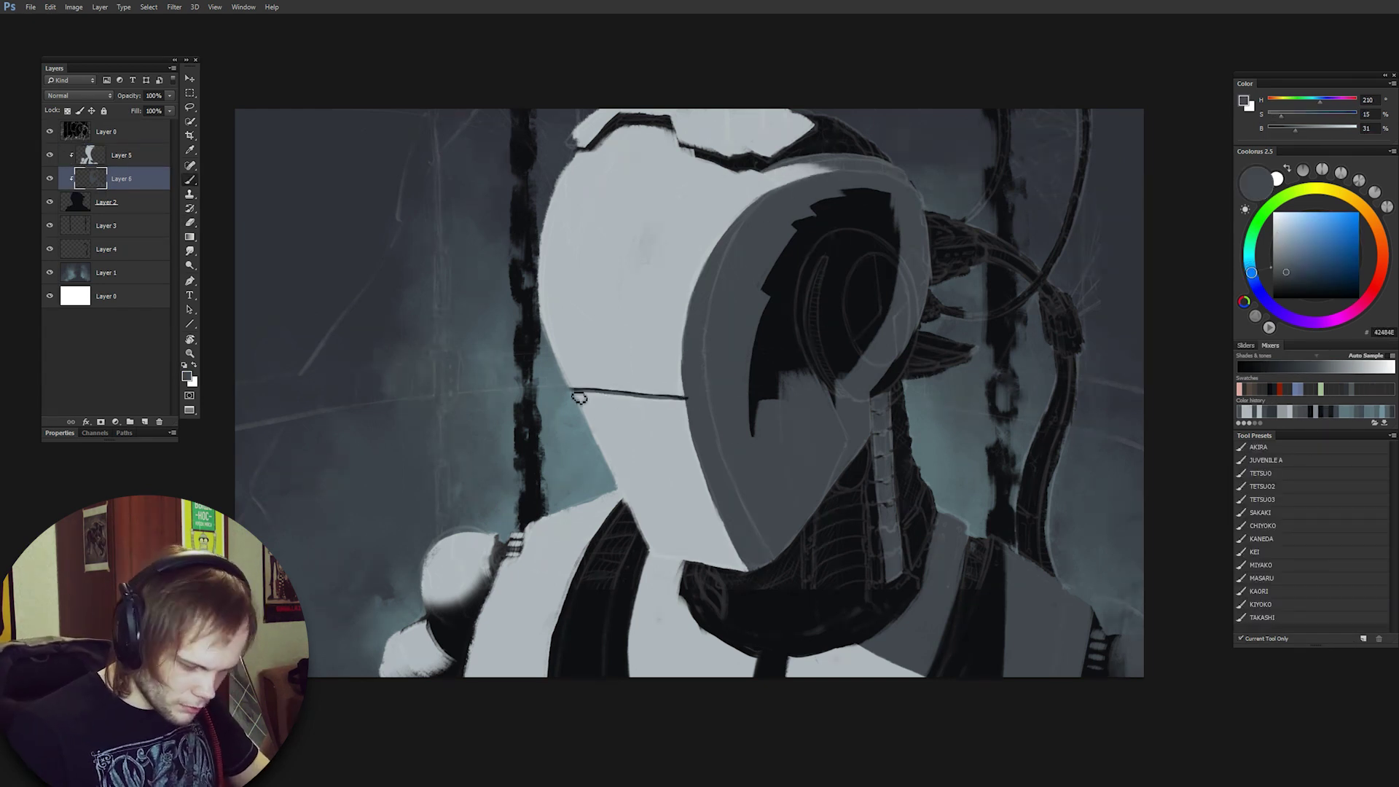
mouse_move(762, 308)
left_mouse_down()
mouse_move(746, 346)
mouse_move(769, 450)
left_mouse_up()
mouse_move(793, 241)
left_mouse_down()
mouse_move(781, 439)
mouse_move(806, 337)
mouse_move(850, 365)
mouse_move(899, 234)
mouse_move(886, 263)
mouse_move(893, 213)
left_mouse_up()
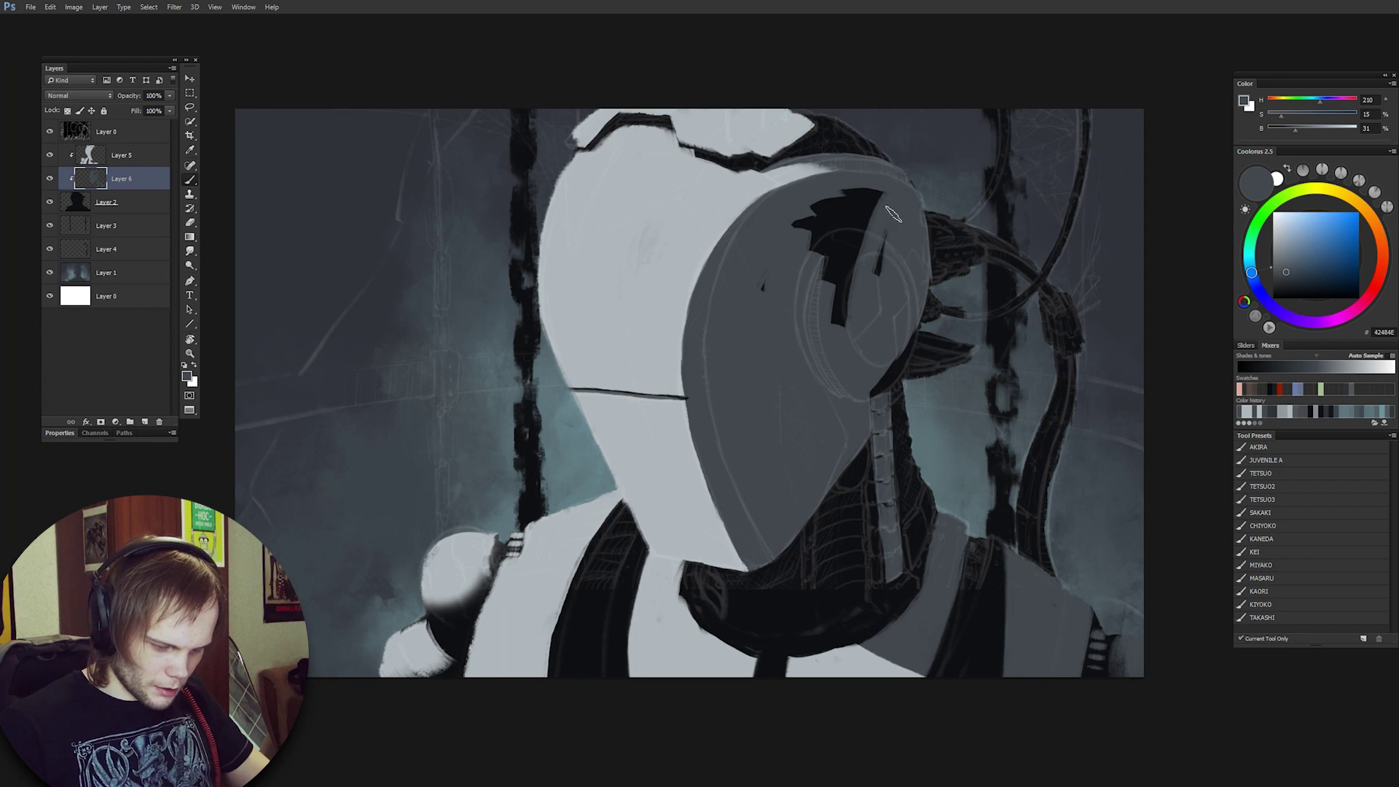
mouse_move(838, 295)
left_mouse_down()
mouse_move(886, 204)
mouse_move(818, 316)
mouse_move(886, 205)
mouse_move(826, 237)
mouse_move(883, 197)
mouse_move(818, 283)
left_mouse_up()
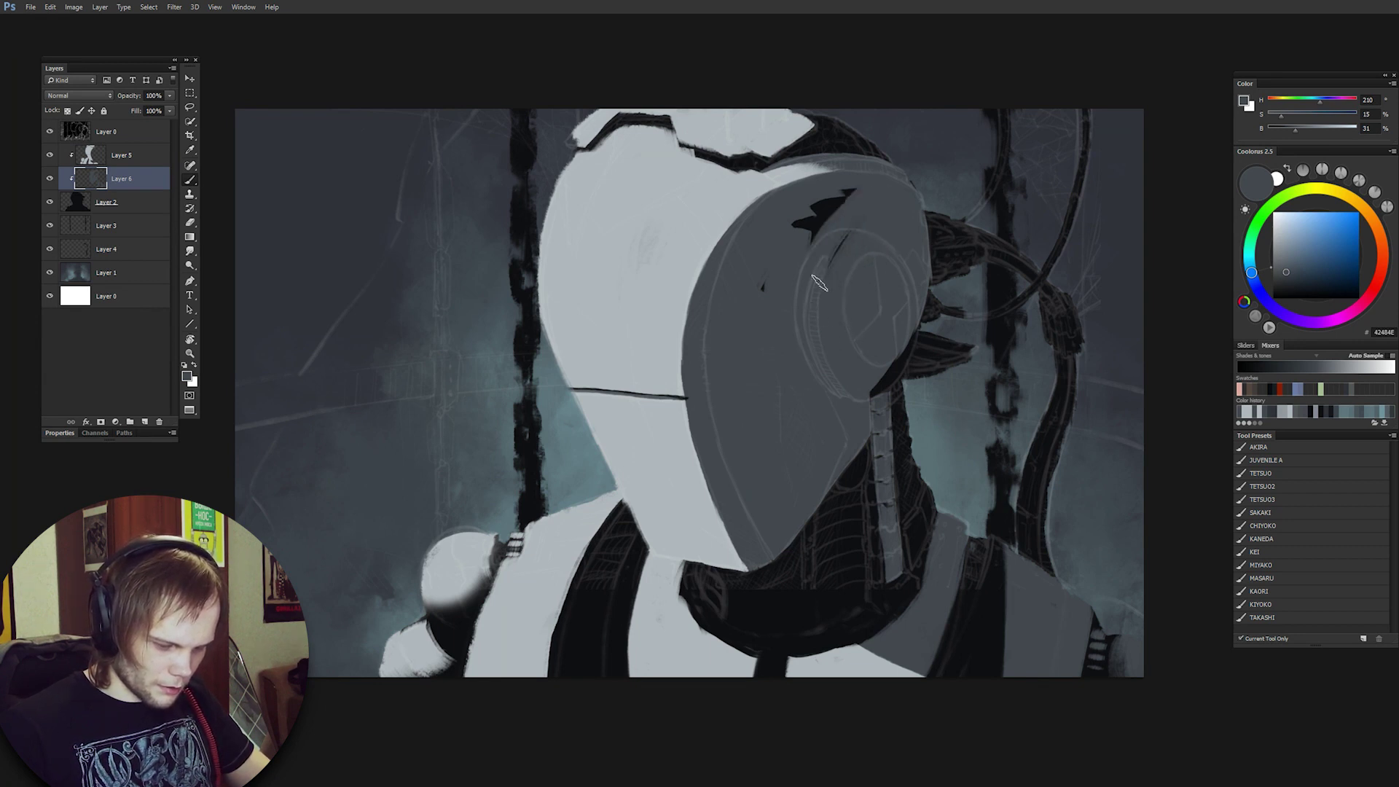
left_click_drag(852, 196, 805, 232)
Add a new layer above Layer 5, save the current blue-grey as a swatch and make the new layer active.
left_click(134, 155)
key("ctrl+shift+alt+n")
left_click(131, 204)
left_click(1357, 390)
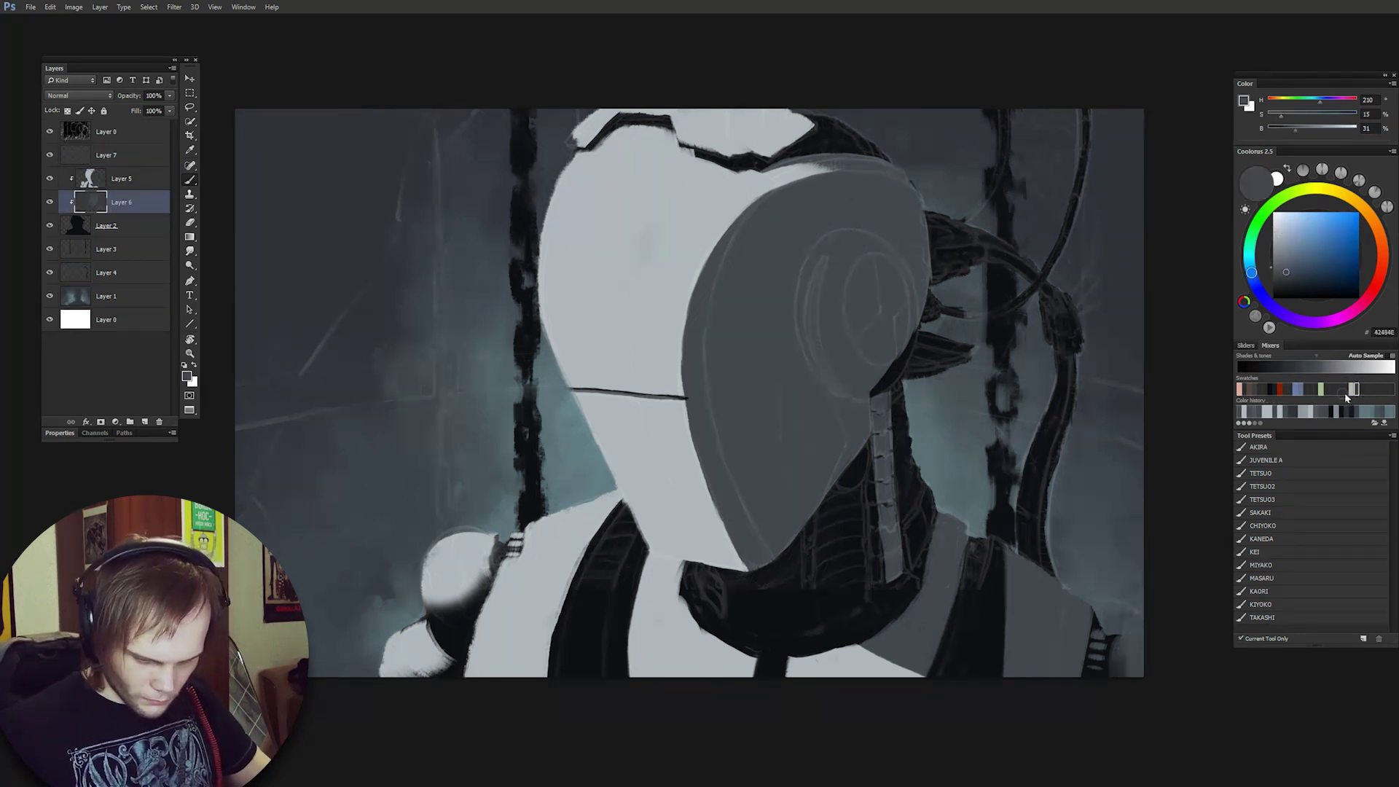
left_click(131, 155)
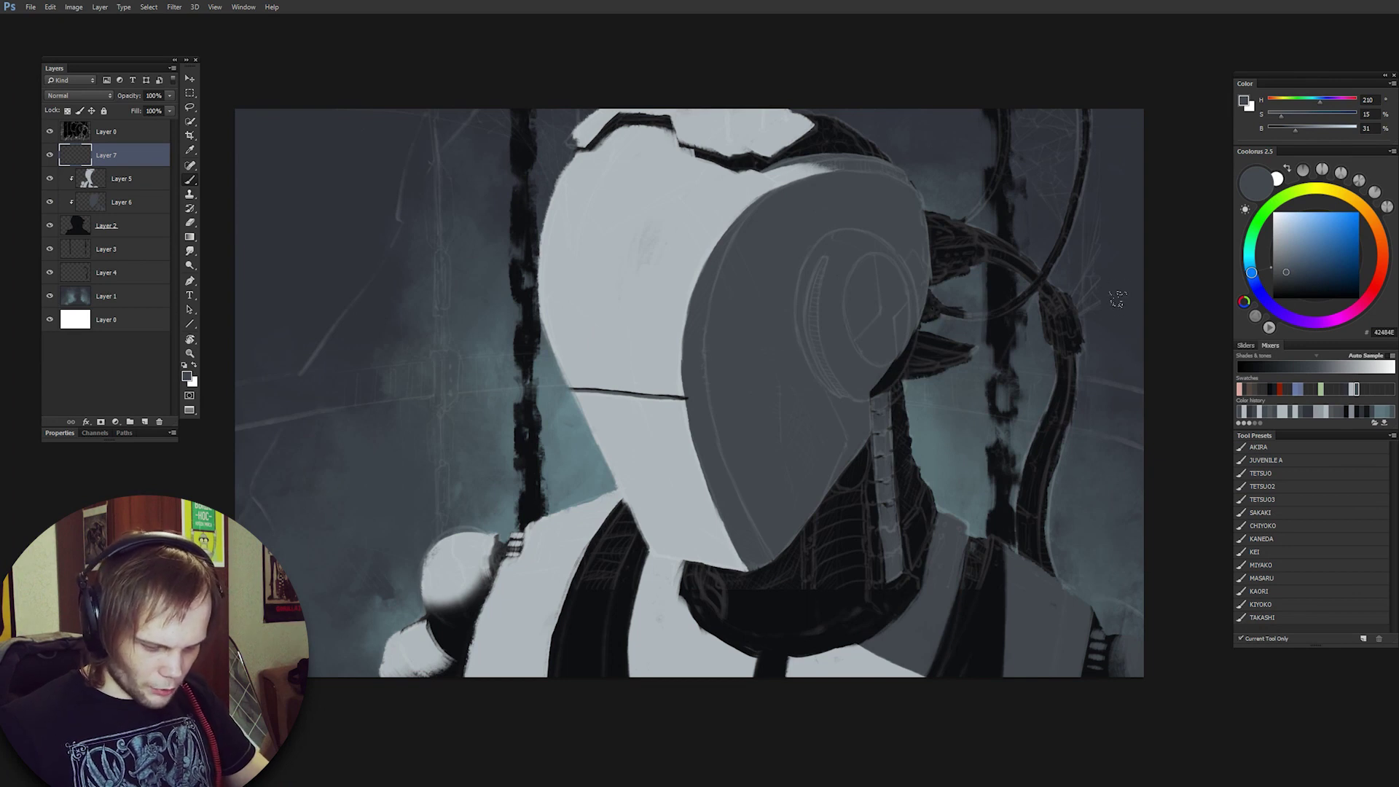
Lock the transparent pixels of Layer 6 and brush darker soft shading around the ear disc and towards the jaw.
left_click(1286, 288)
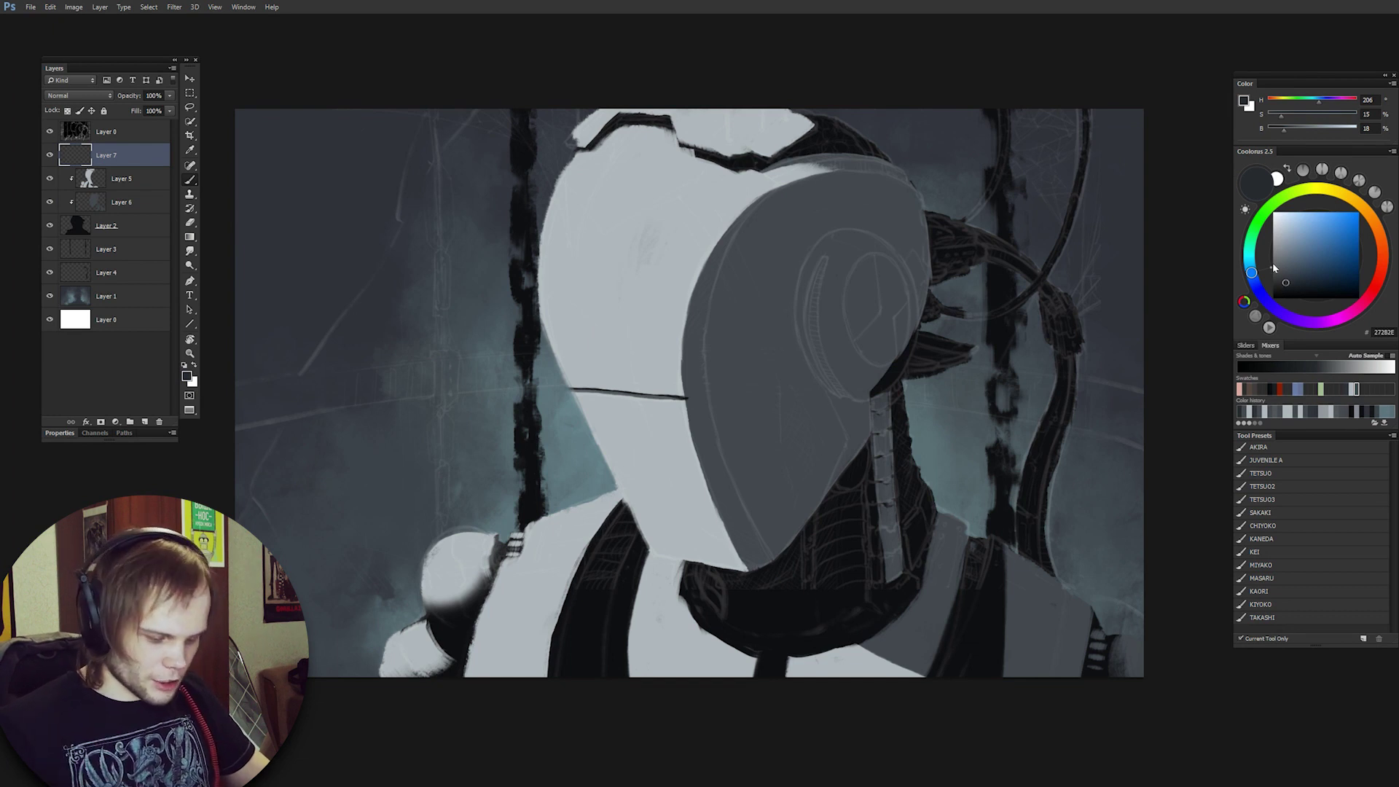
left_click(122, 202)
left_click(67, 111)
mouse_move(835, 291)
left_mouse_down()
mouse_move(836, 460)
mouse_move(863, 441)
left_mouse_up()
left_click(793, 379, "alt")
mouse_move(796, 335)
left_mouse_down()
mouse_move(780, 294)
mouse_move(811, 403)
mouse_move(818, 233)
left_mouse_up()
left_click(808, 328, "alt")
key("ctrl+z")
left_click_drag(782, 297, 784, 389)
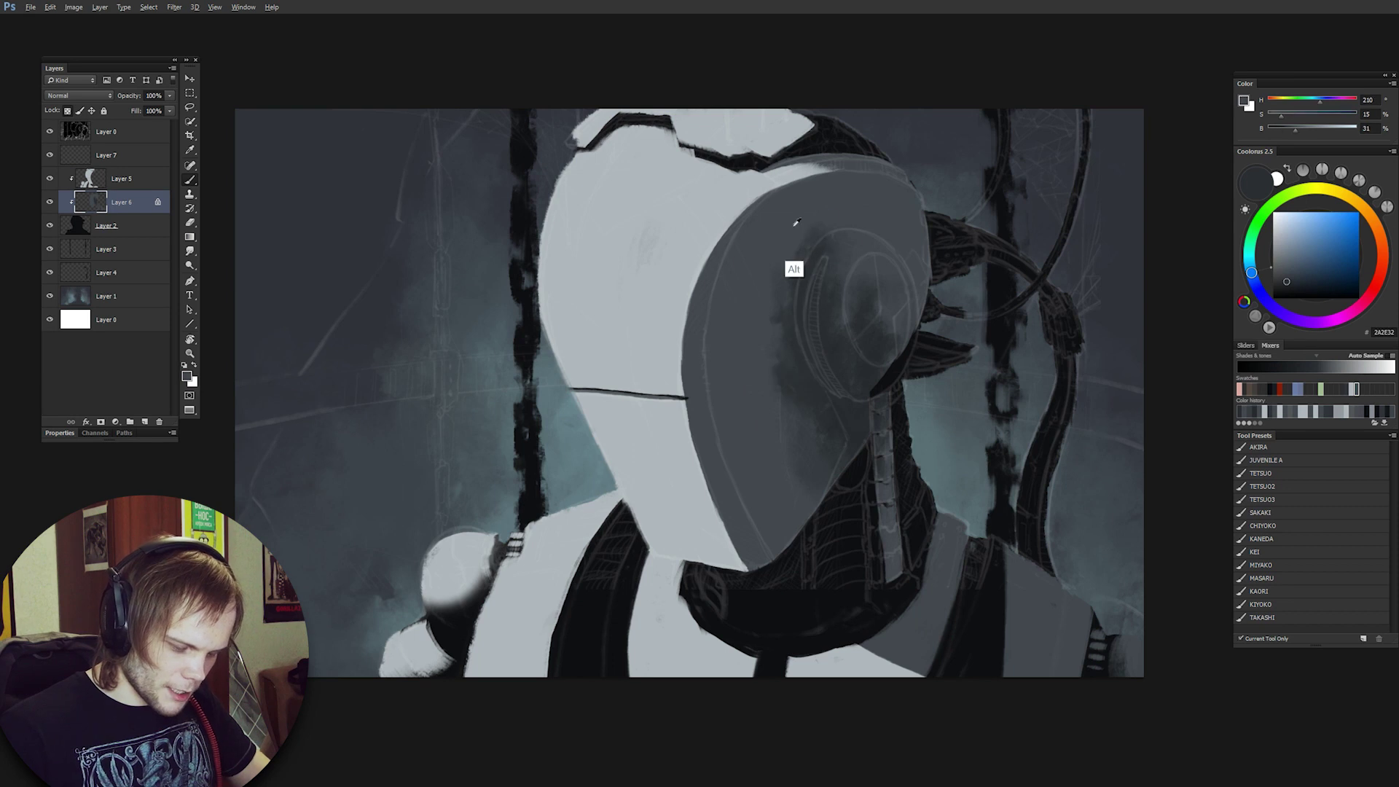
Blend the shading around and inside the ear disc with greys sampled from the side of the head.
left_click(794, 231, "alt")
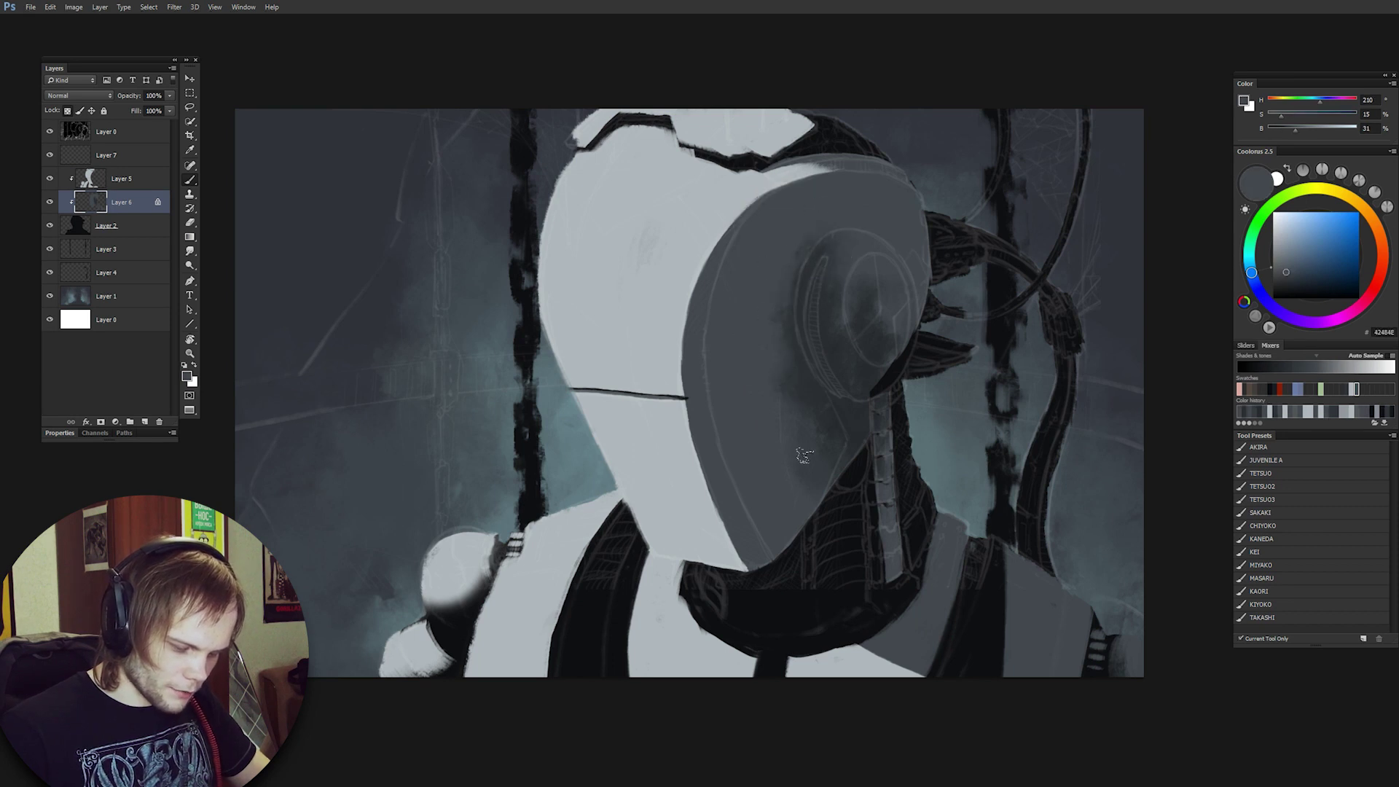
left_click(827, 350, "alt")
left_click(769, 256, "alt")
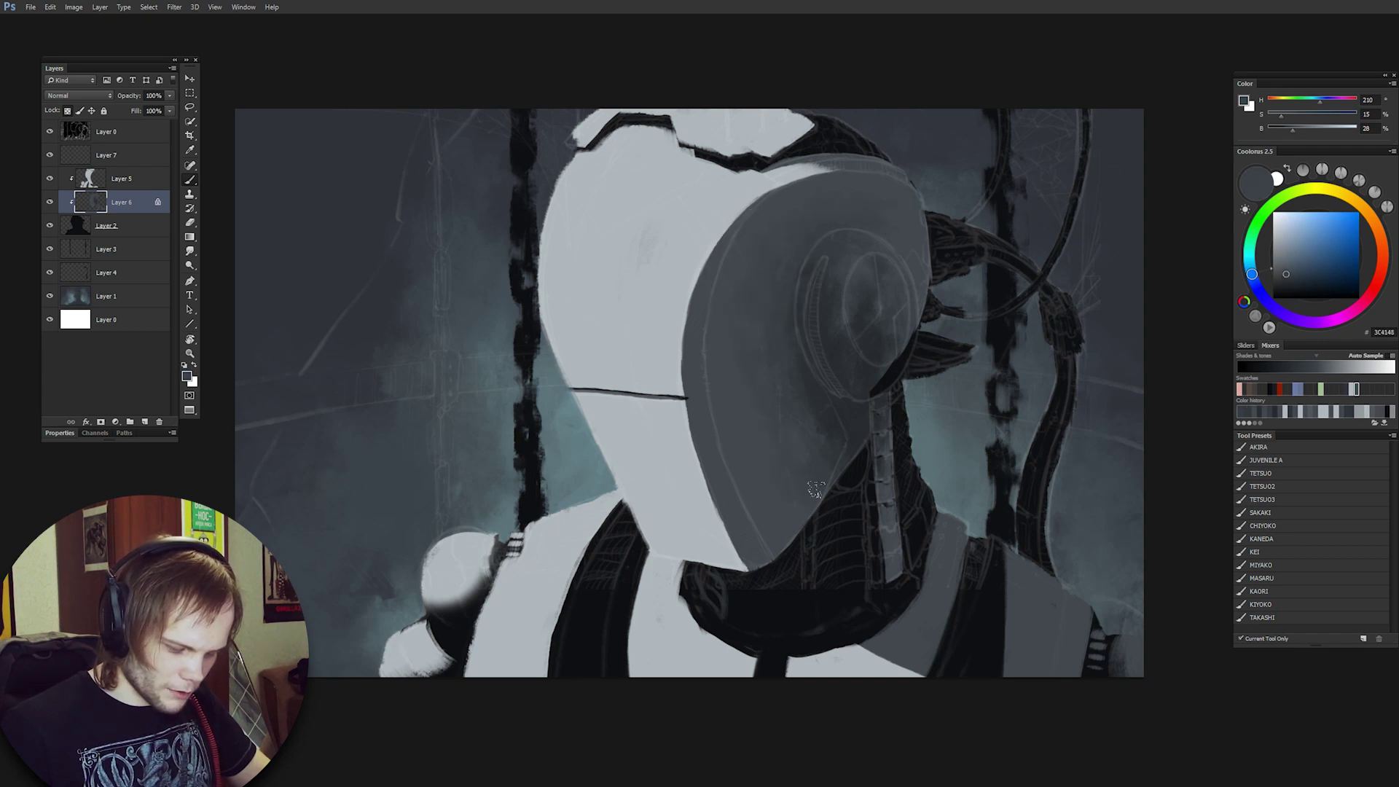
left_click(930, 345, "alt")
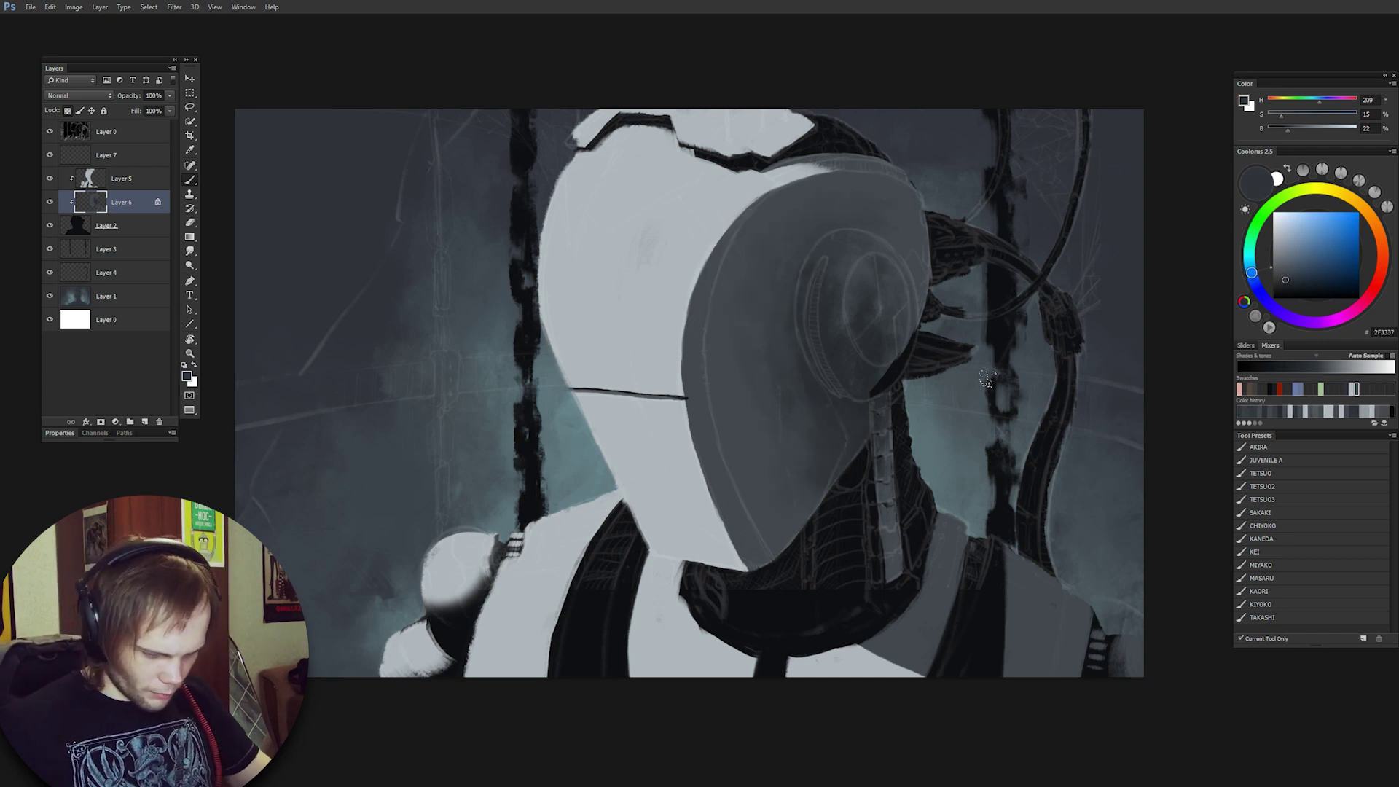
left_click(829, 321, "alt")
left_click_drag(856, 256, 850, 361)
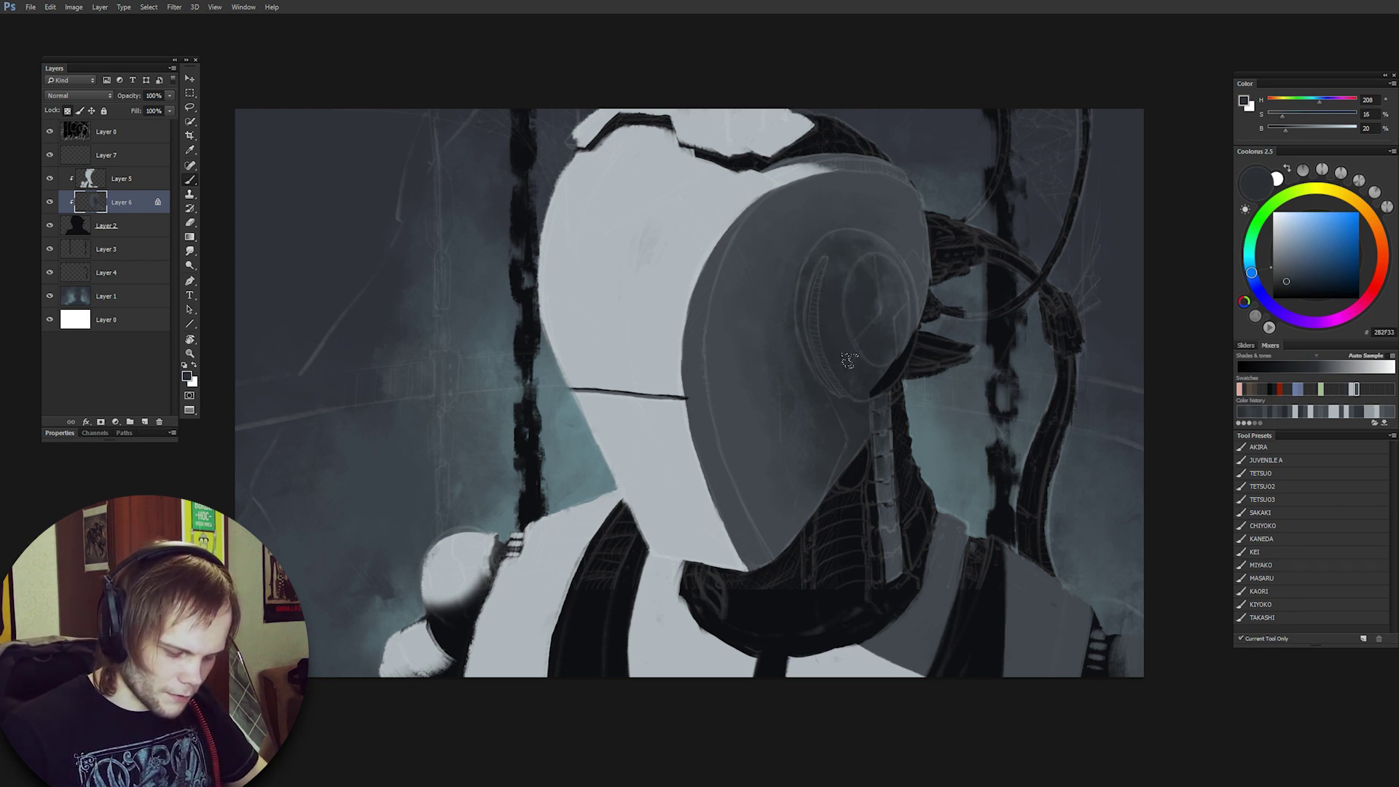
Darken the right shoulder strap, the neck segments and the lower jaw edge, redoing the first strap stroke.
left_click_drag(940, 530, 890, 633)
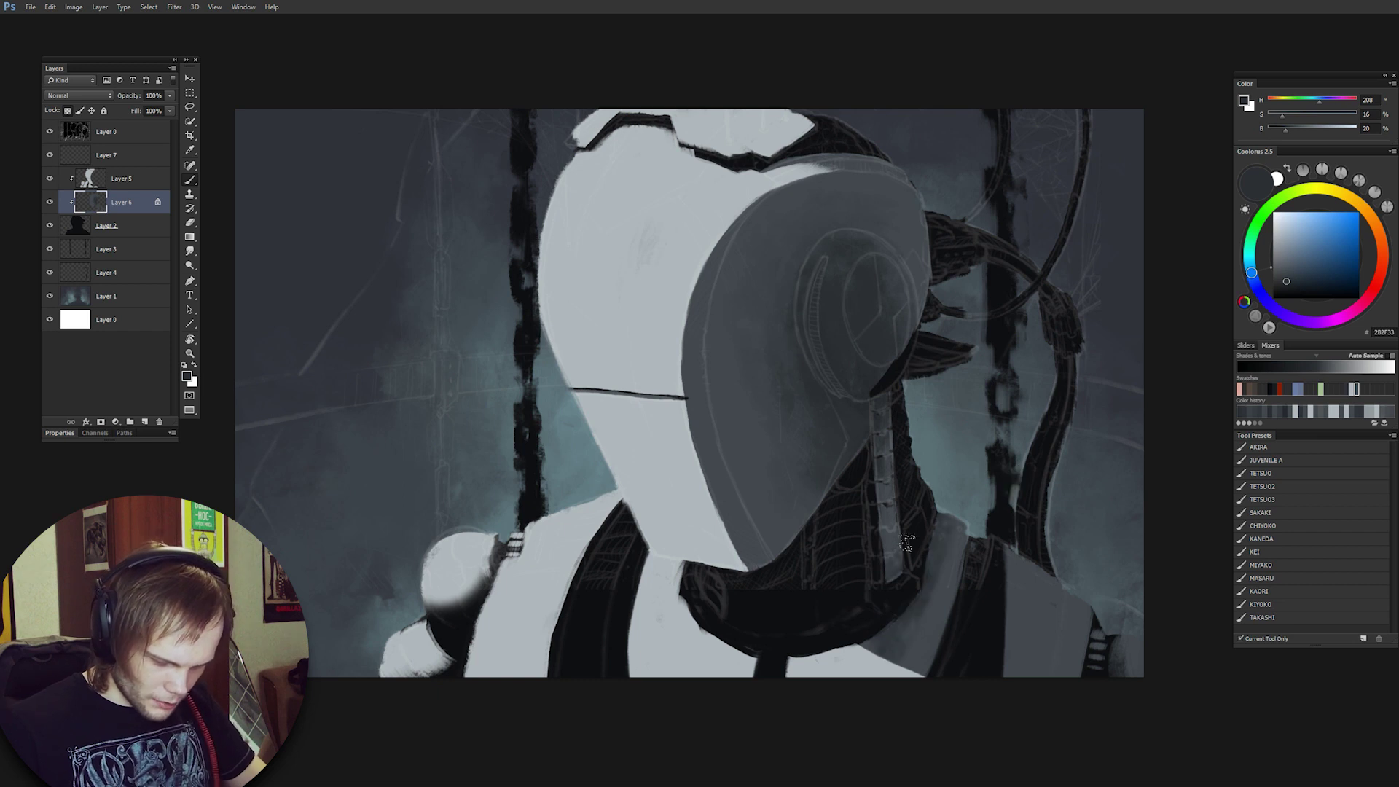
key("ctrl+z")
left_click_drag(935, 572, 880, 650)
left_click_drag(884, 451, 894, 575)
left_click_drag(817, 503, 758, 545)
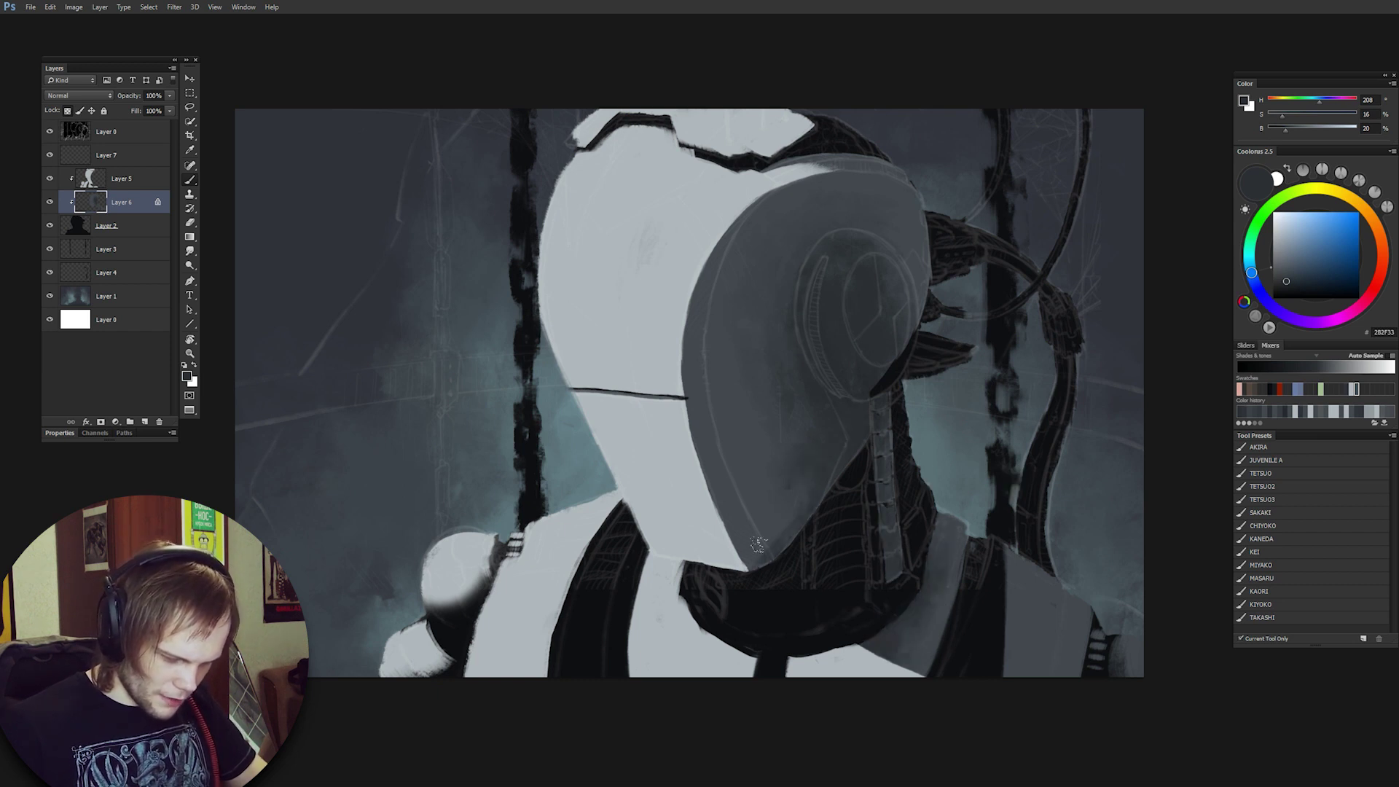
Smooth the tones along the jaw and the rear edge of the head with sampled mid and dark greys.
left_click(783, 478, "alt")
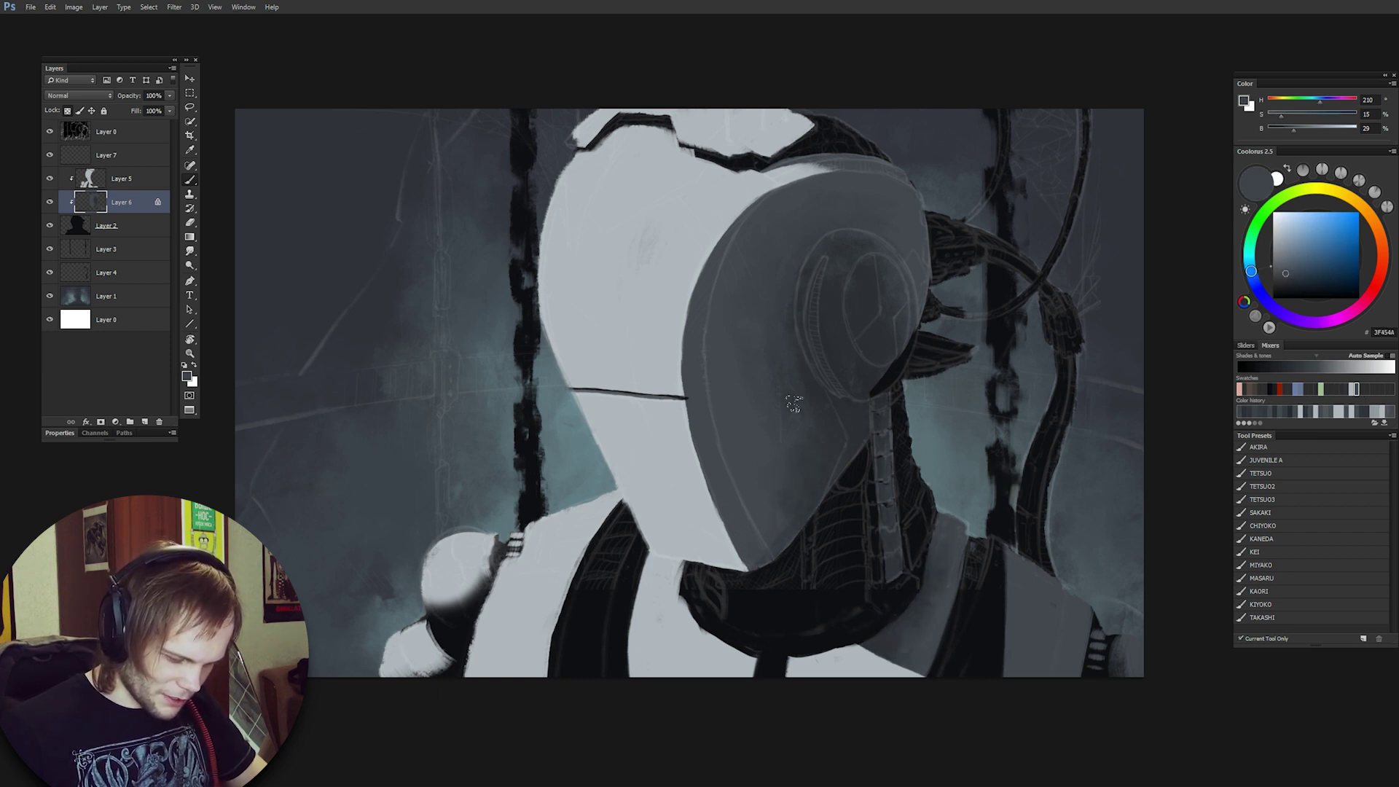
left_click(826, 431, "alt")
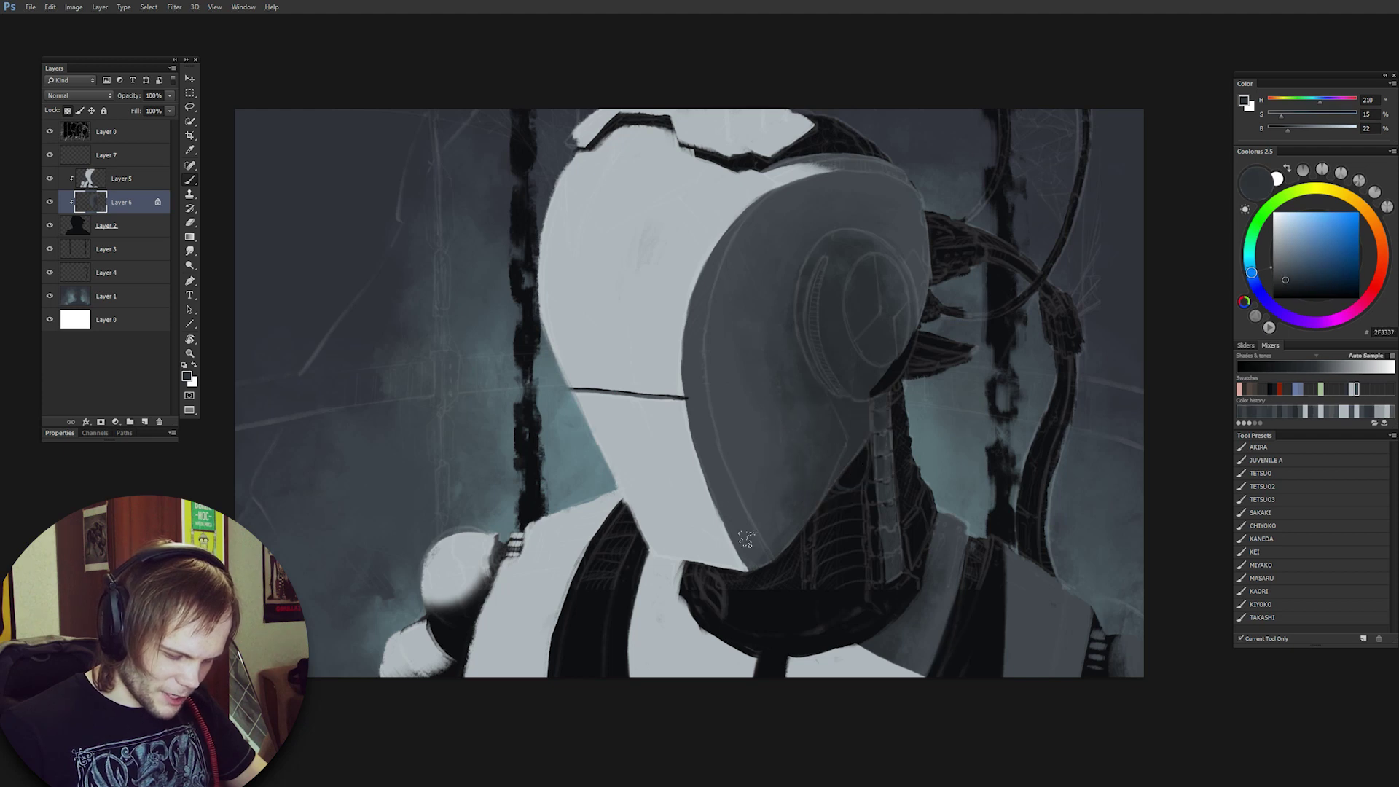
left_click_drag(922, 244, 889, 367)
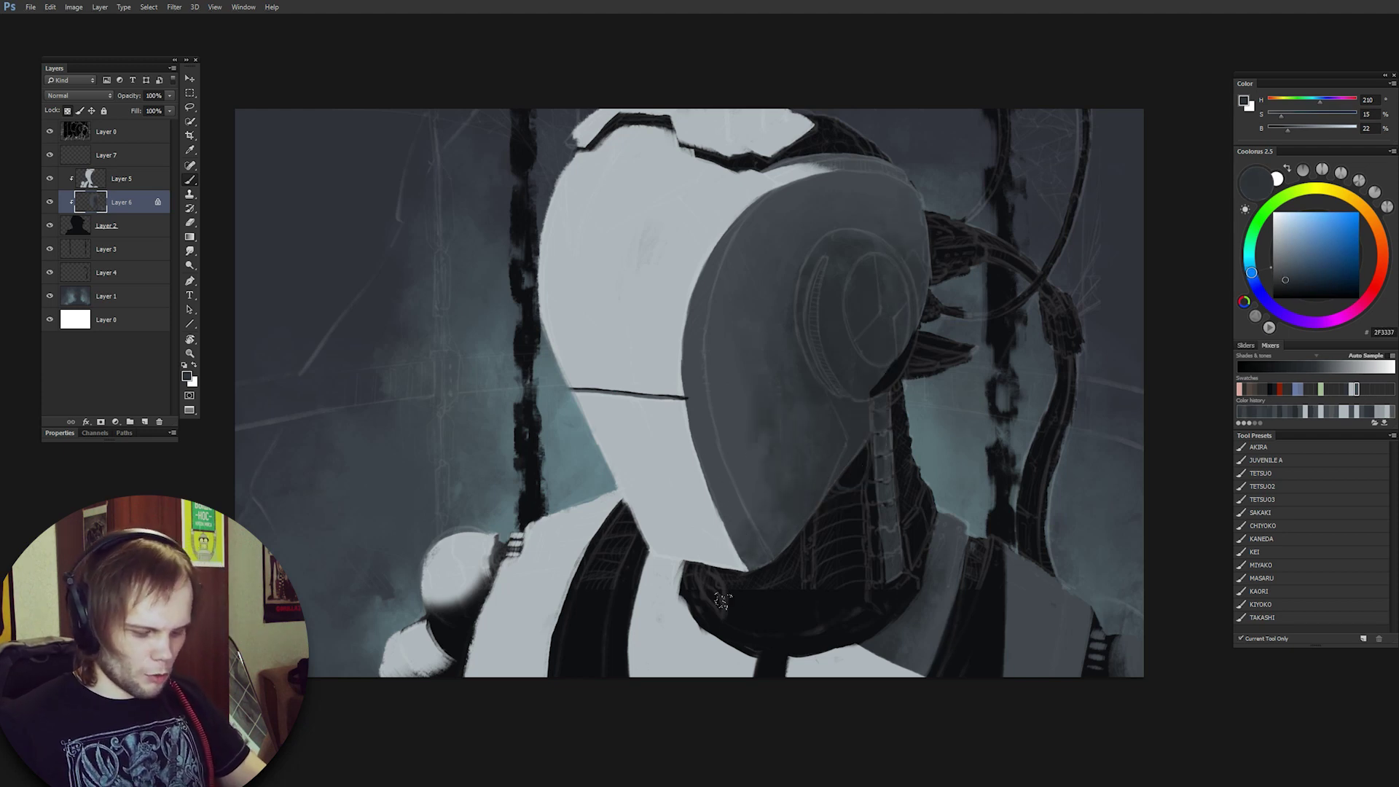
left_click(740, 457, "alt")
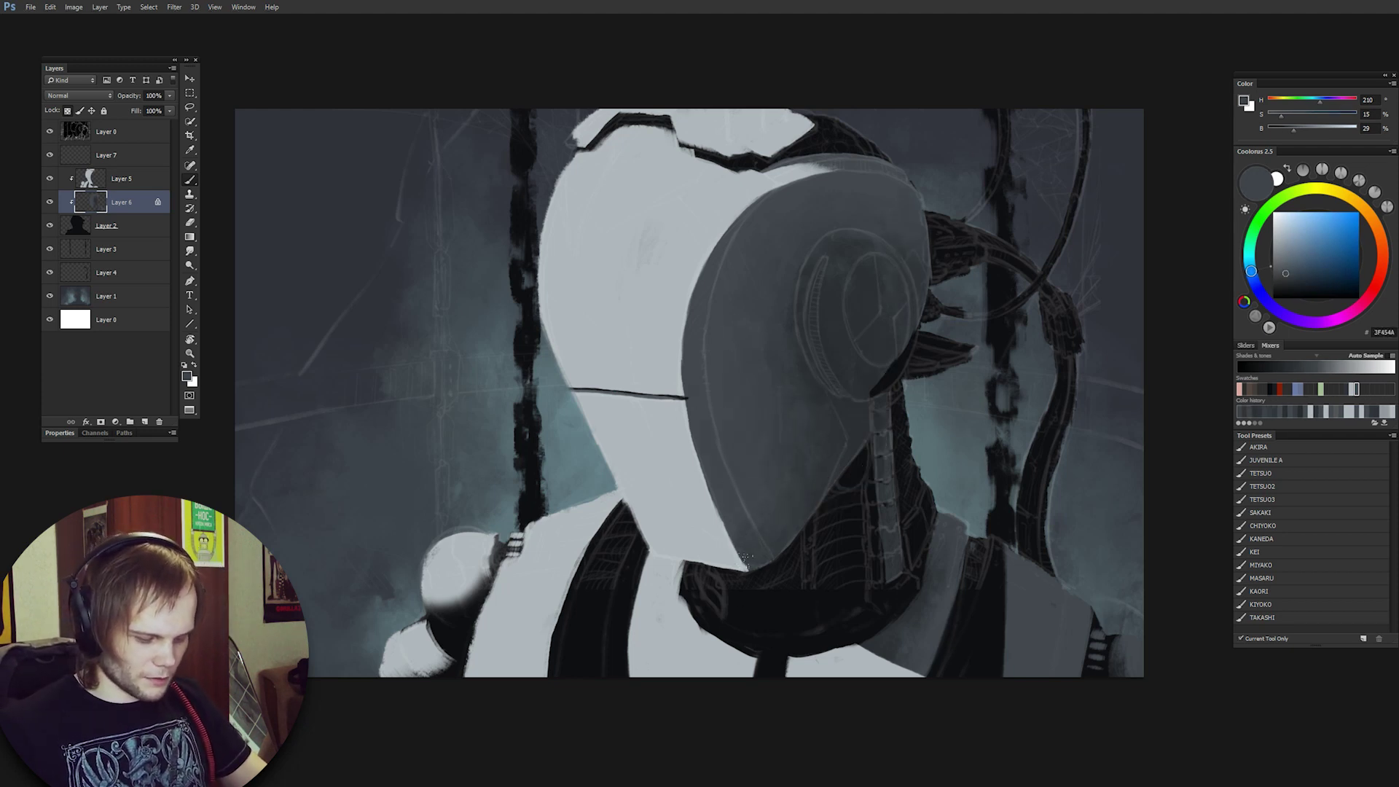
left_click(802, 431, "alt")
Paint the ear disc in sampled blue-grey on Layer 7 with the AKIRA brush preset.
left_click(624, 217, "ctrl")
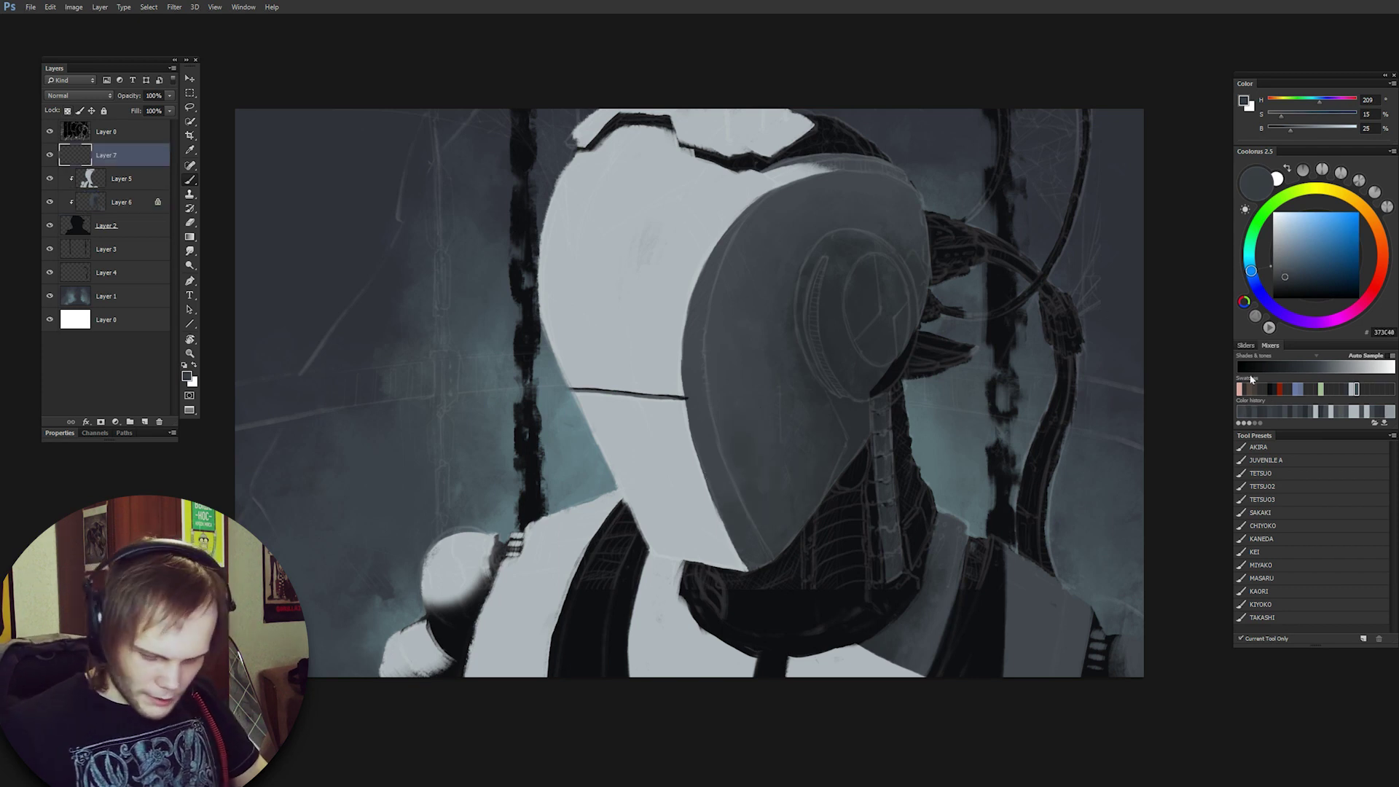
left_click(1256, 447)
left_click(786, 292, "alt")
mouse_move(838, 245)
left_mouse_down()
mouse_move(868, 393)
mouse_move(847, 239)
left_mouse_up()
left_click(867, 178, "alt")
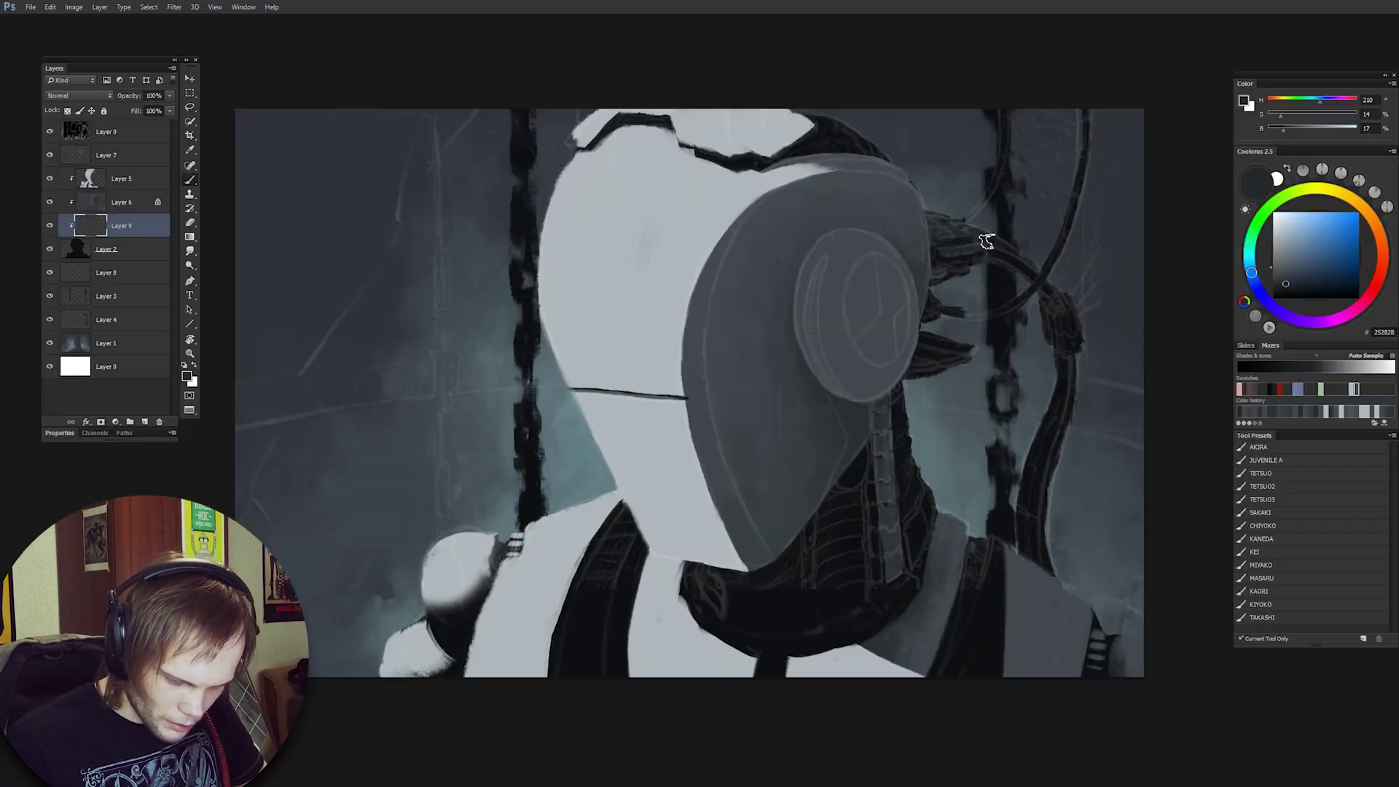
Lock the transparent pixels of Layer 9 and Layer 7, leaving Layer 7 active with the line sketch visible.
left_click(49, 132)
left_click(67, 111)
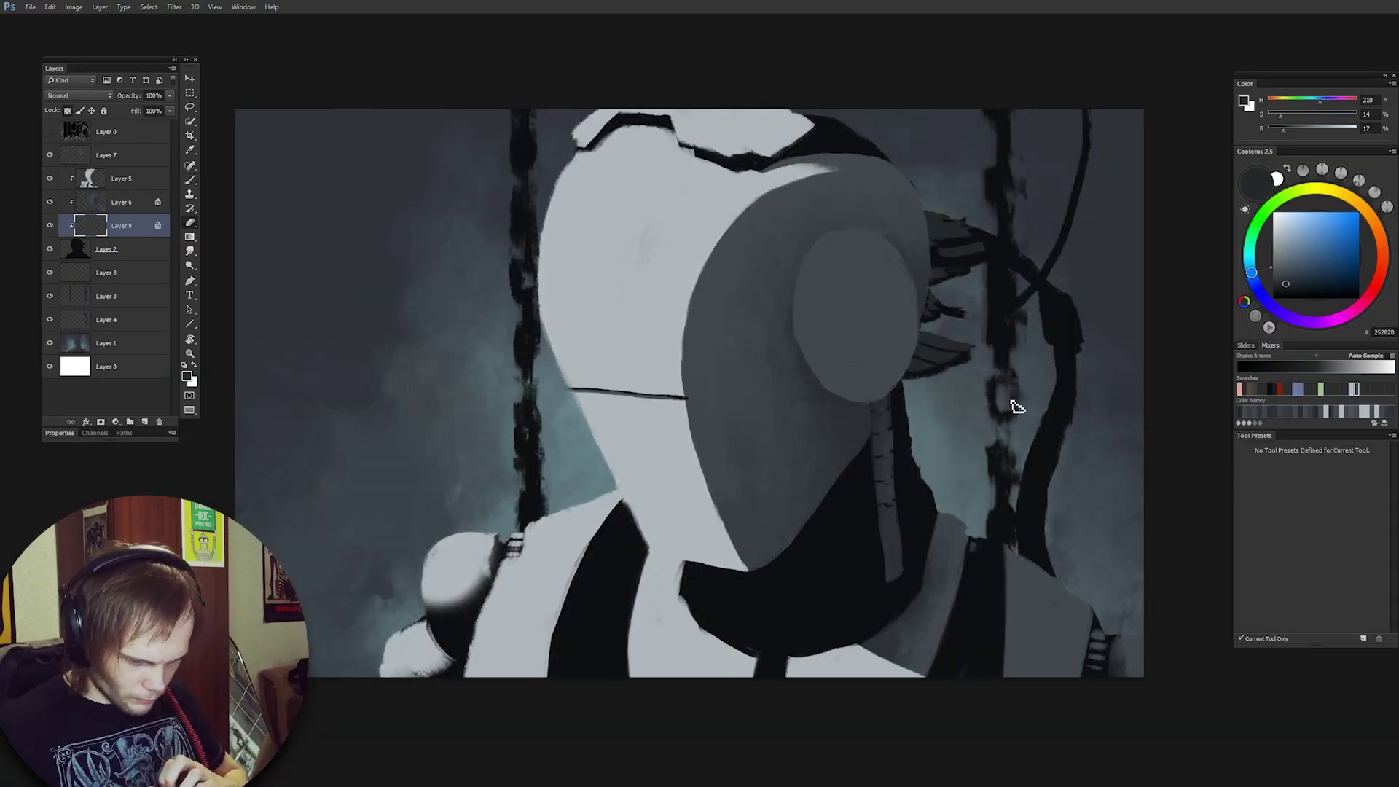
left_click(122, 202)
left_click(106, 155)
key("ctrl+comma")
key("slash")
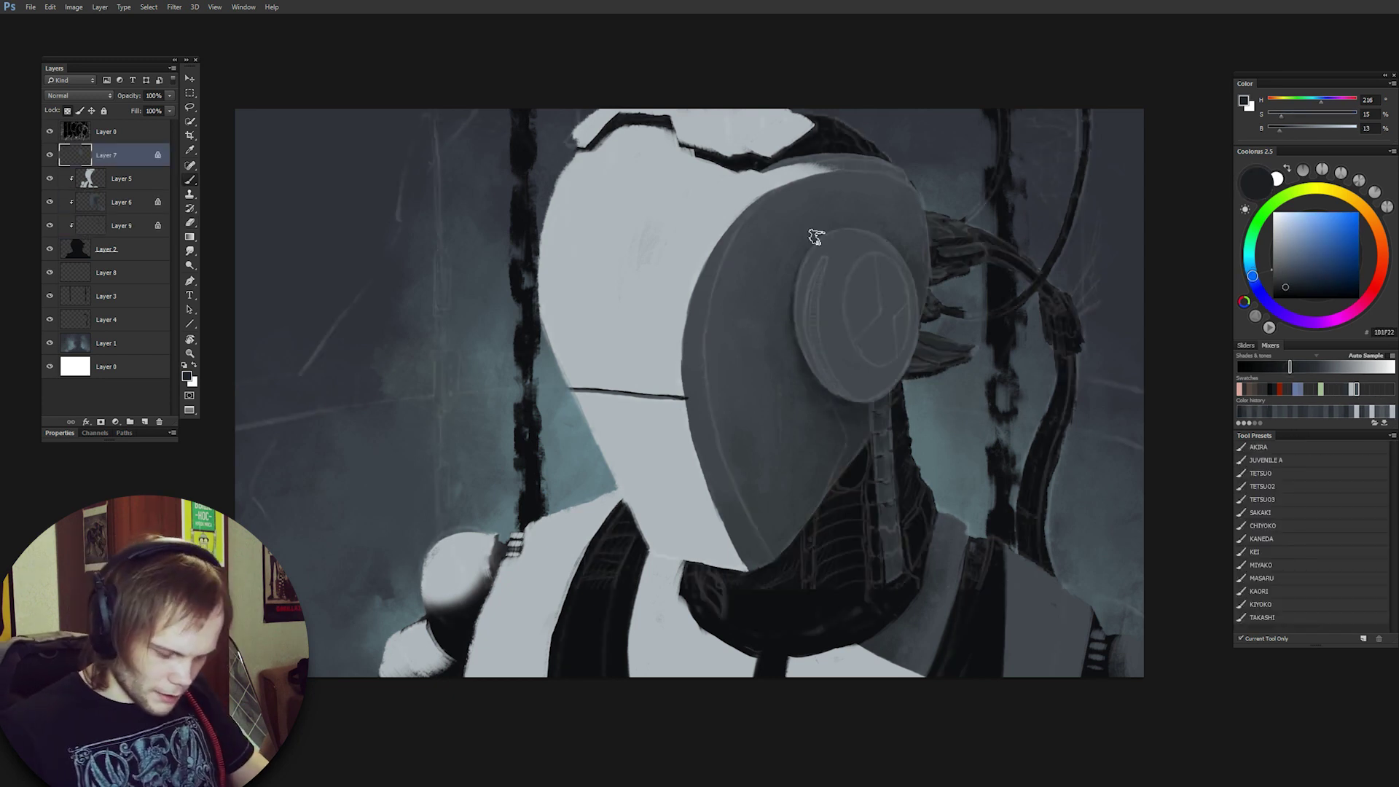
Paint the dark curved groove along the front rim of the ear disc with sampled dark greys, then hide the line sketch.
left_click(853, 433, "alt")
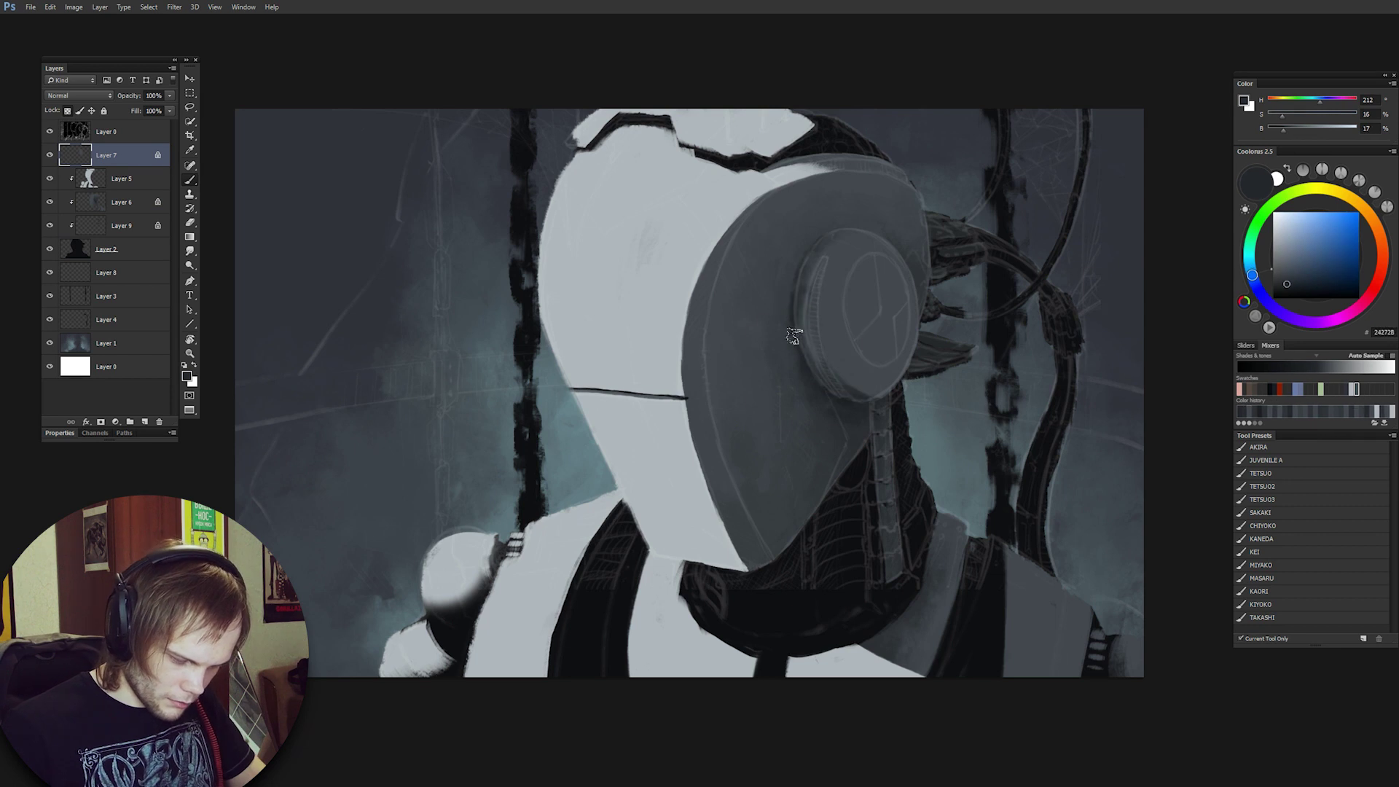
left_click_drag(826, 259, 816, 348)
left_click(844, 373, "alt")
key("ctrl+comma")
Add a new empty layer above Layer 7 and sample a near-black grey from the painting.
left_click(911, 405, "alt")
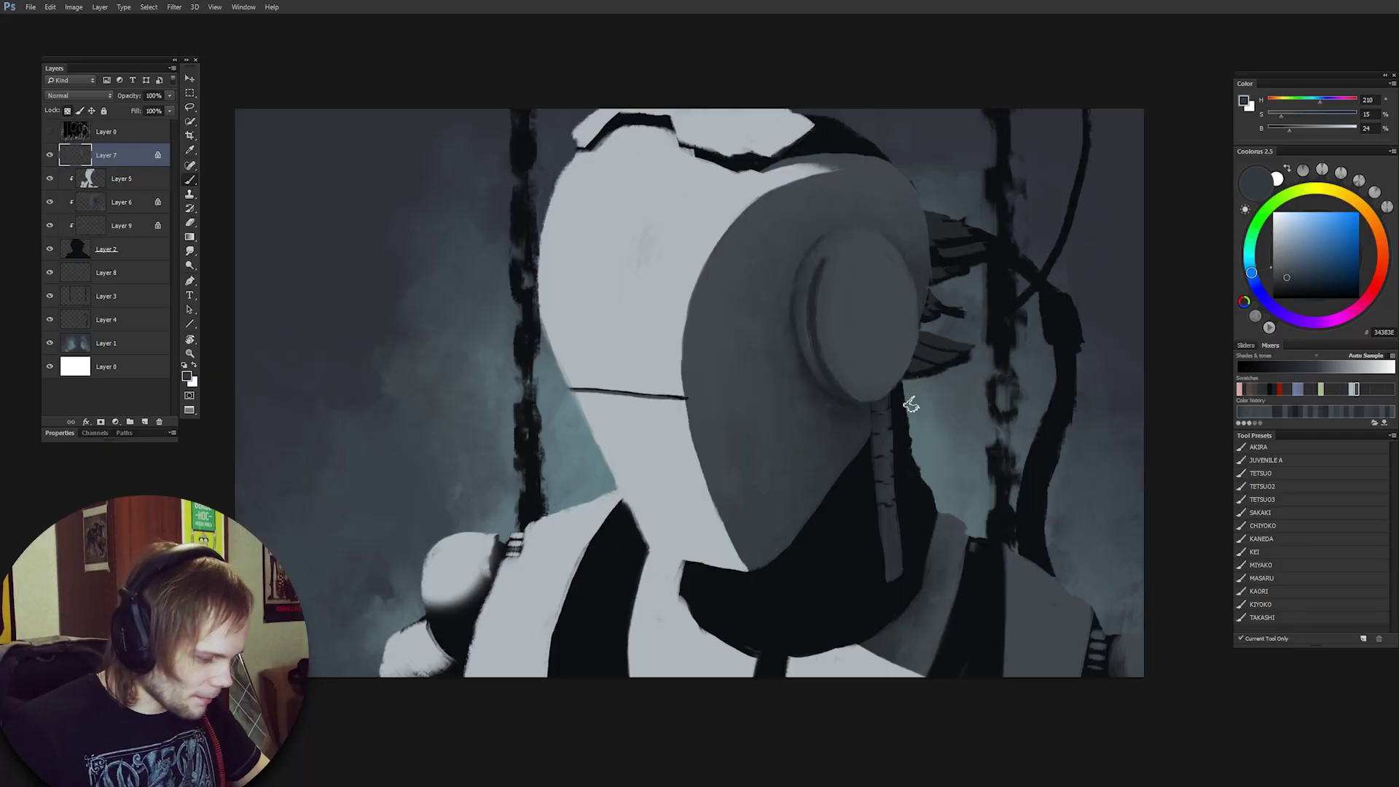
key("ctrl+shift+alt+n")
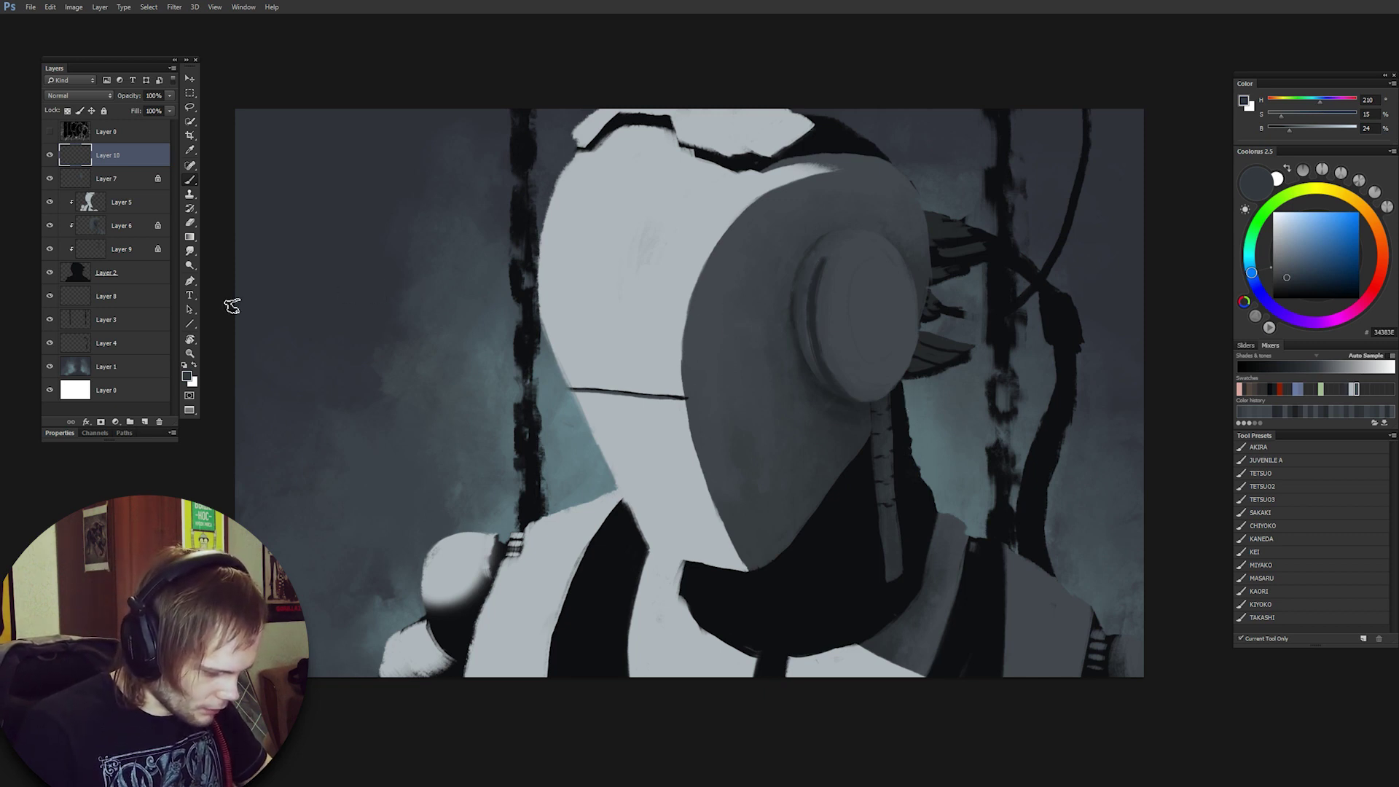
left_click(1065, 363, "alt")
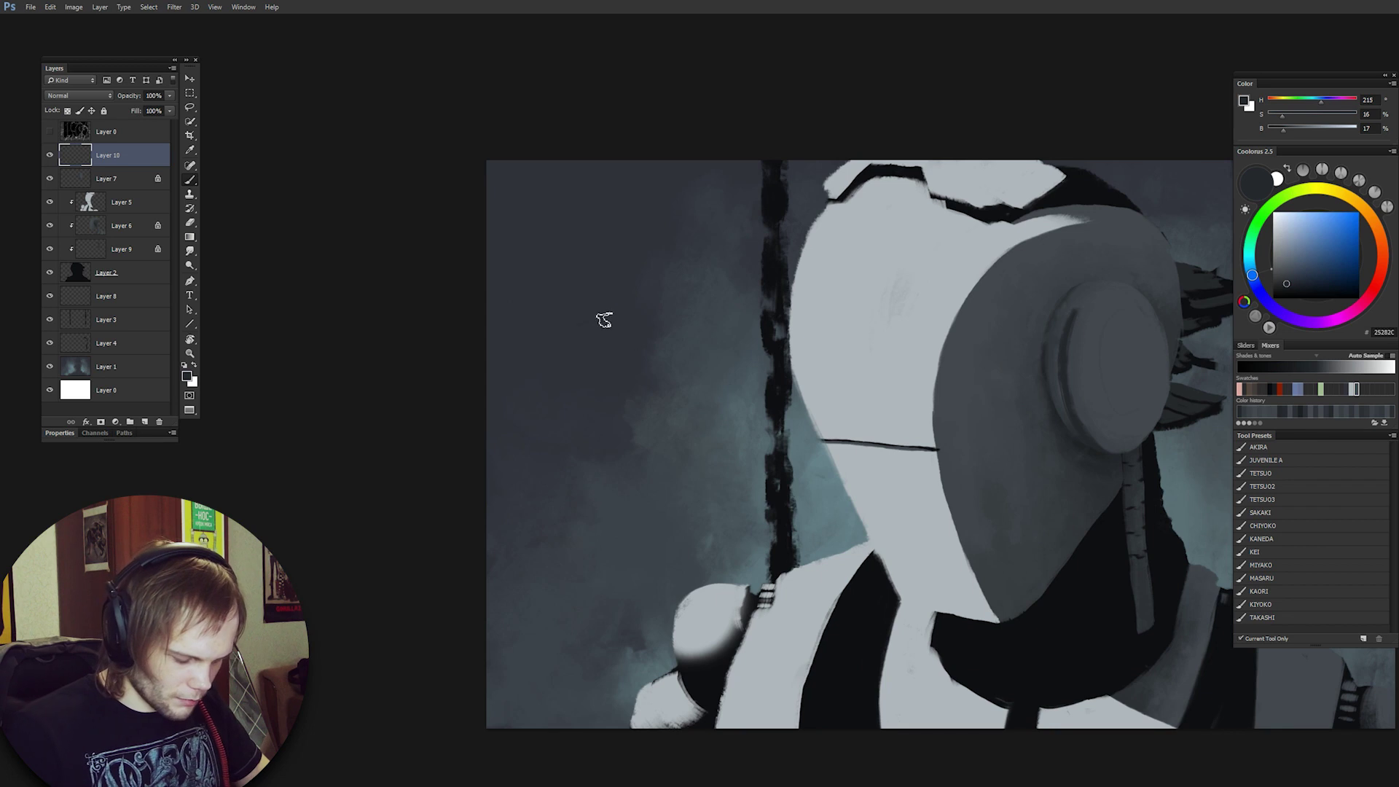
mouse_move(604, 322)
left_mouse_down()
mouse_move(657, 330)
mouse_move(575, 505)
mouse_move(729, 449)
mouse_move(576, 310)
left_mouse_up()
key("ctrl+z")
key("ctrl+z")
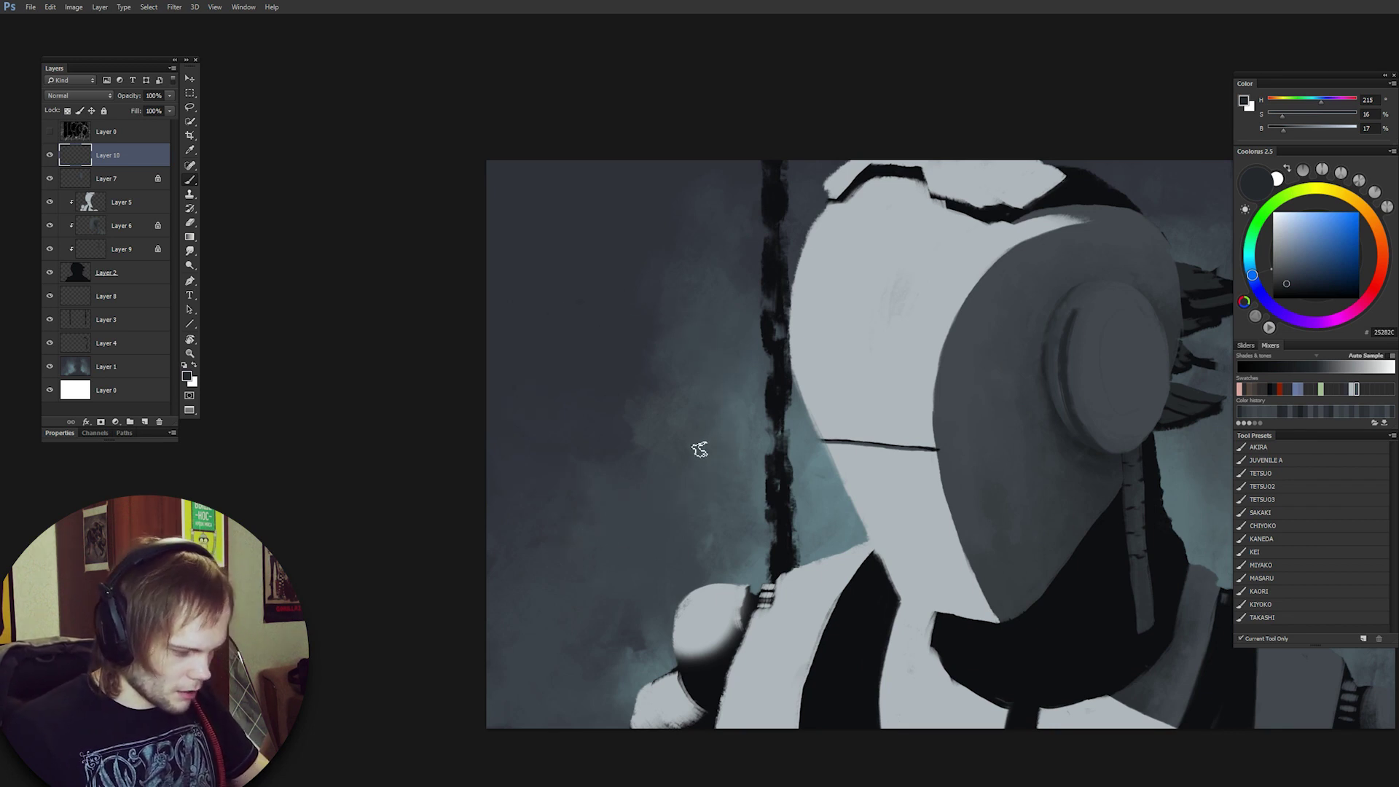
Make a circular selection on the background beside the head, brush a thin dark outline inside its edge, and deselect.
right_click(190, 93)
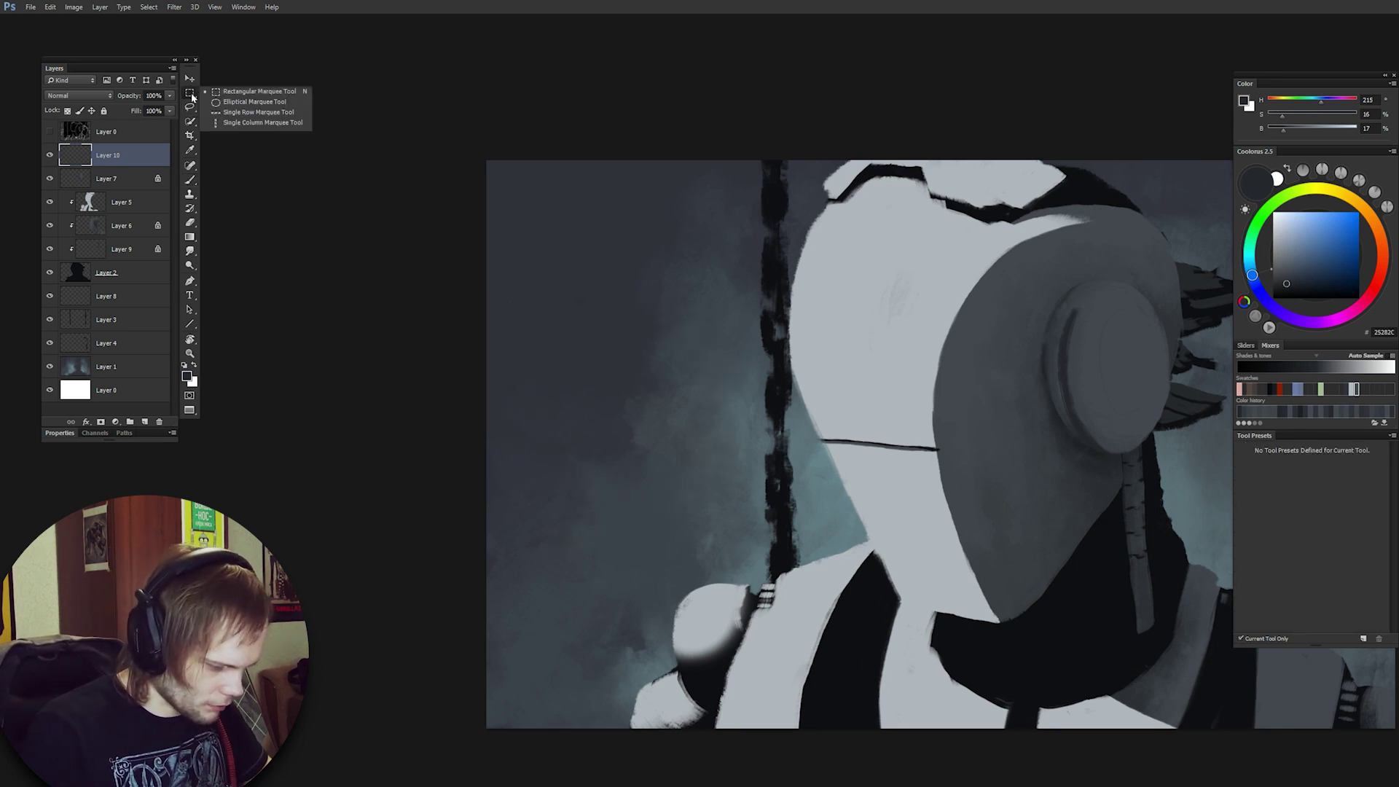
left_click(234, 99)
left_click_drag(502, 260, 742, 500)
key("b")
mouse_move(718, 306)
left_mouse_down()
mouse_move(515, 313)
mouse_move(545, 300)
left_mouse_up()
key("ctrl+d")
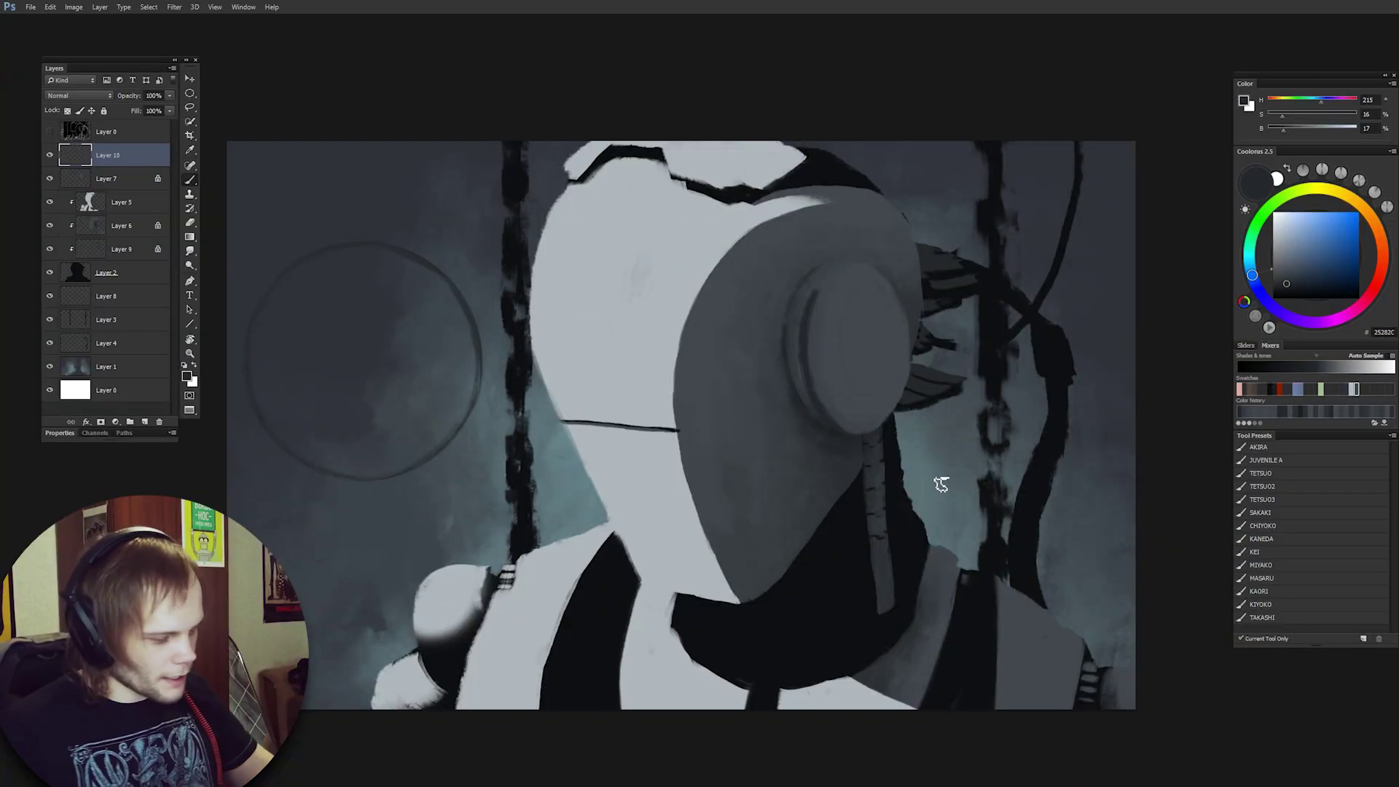
Select the drawn circle, duplicate it onto its own layer, and move the copy over the ear disc.
key("m")
left_click_drag(416, 294, 884, 299)
key("ctrl+j")
key("ctrl+t")
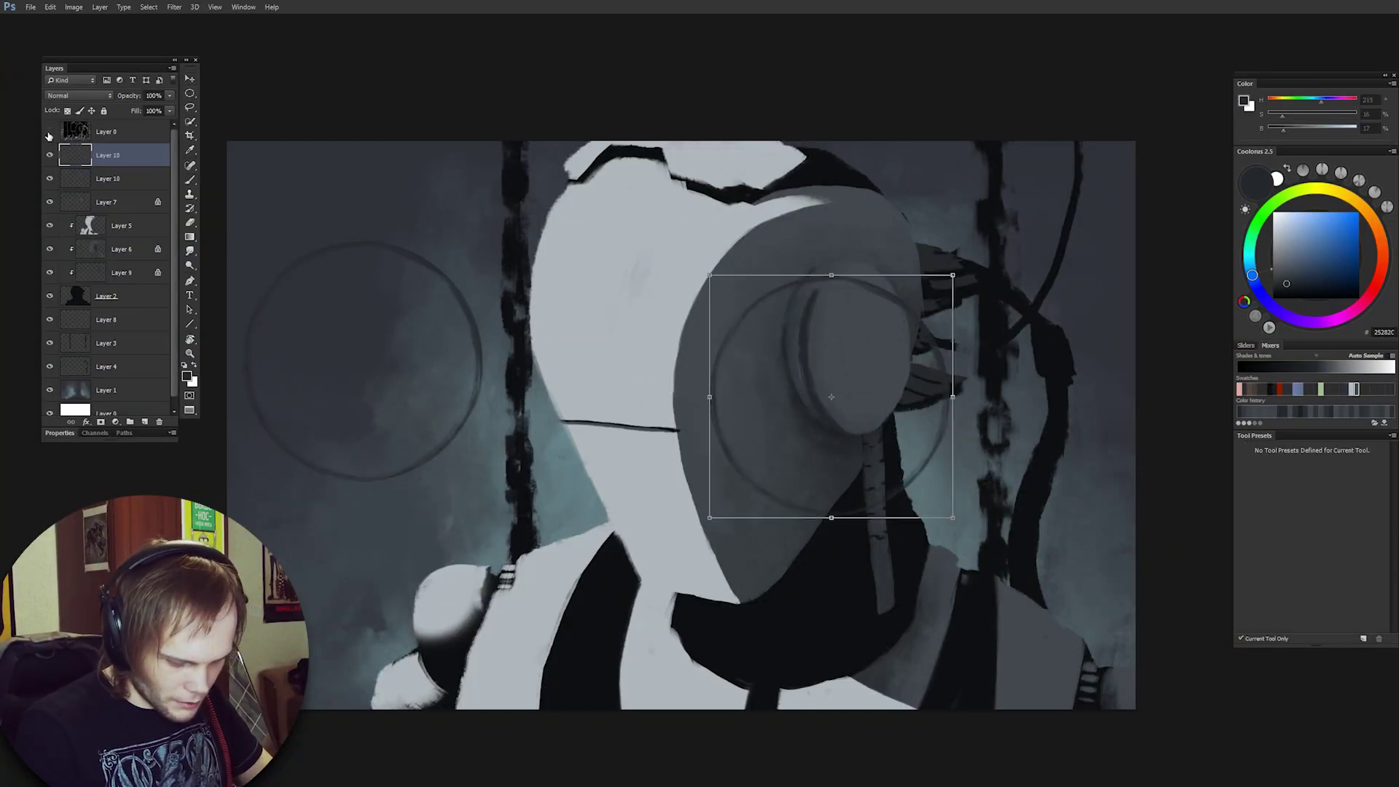
key("Return")
Compare the circle copy with the sketch, then shrink, rotate and skew it into an ellipse matching the ear disc's perspective.
left_click(50, 132)
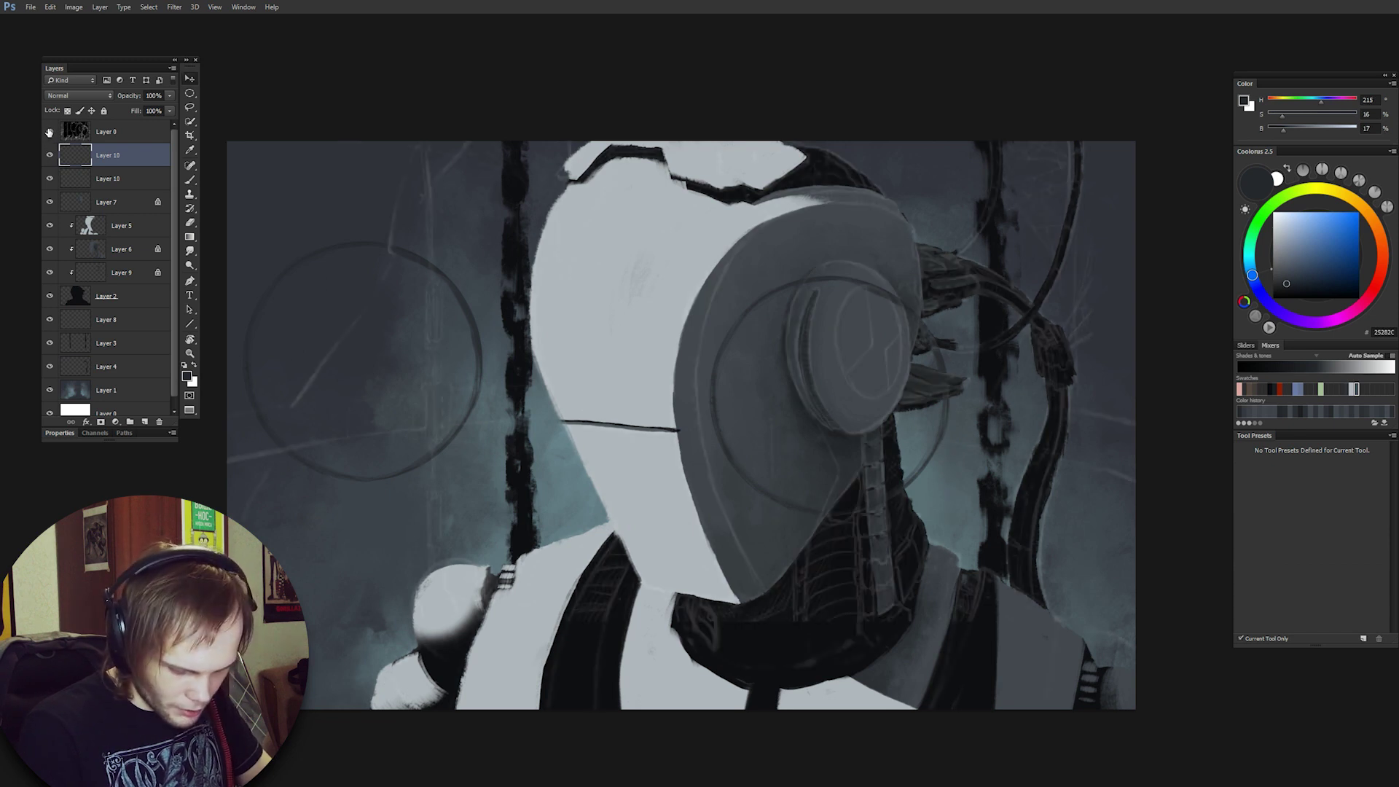
left_click(50, 132)
key("ctrl+t")
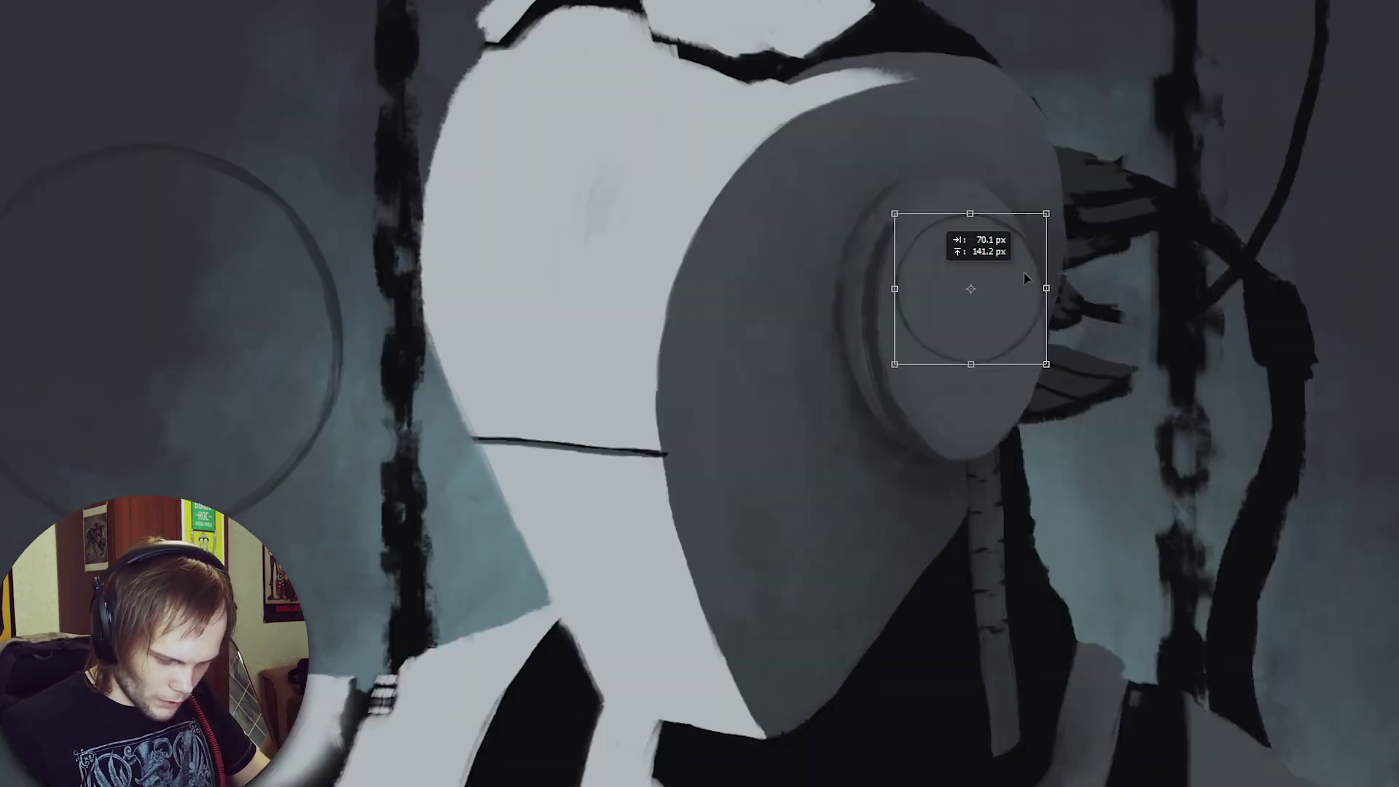
left_click_drag(896, 320, 904, 328)
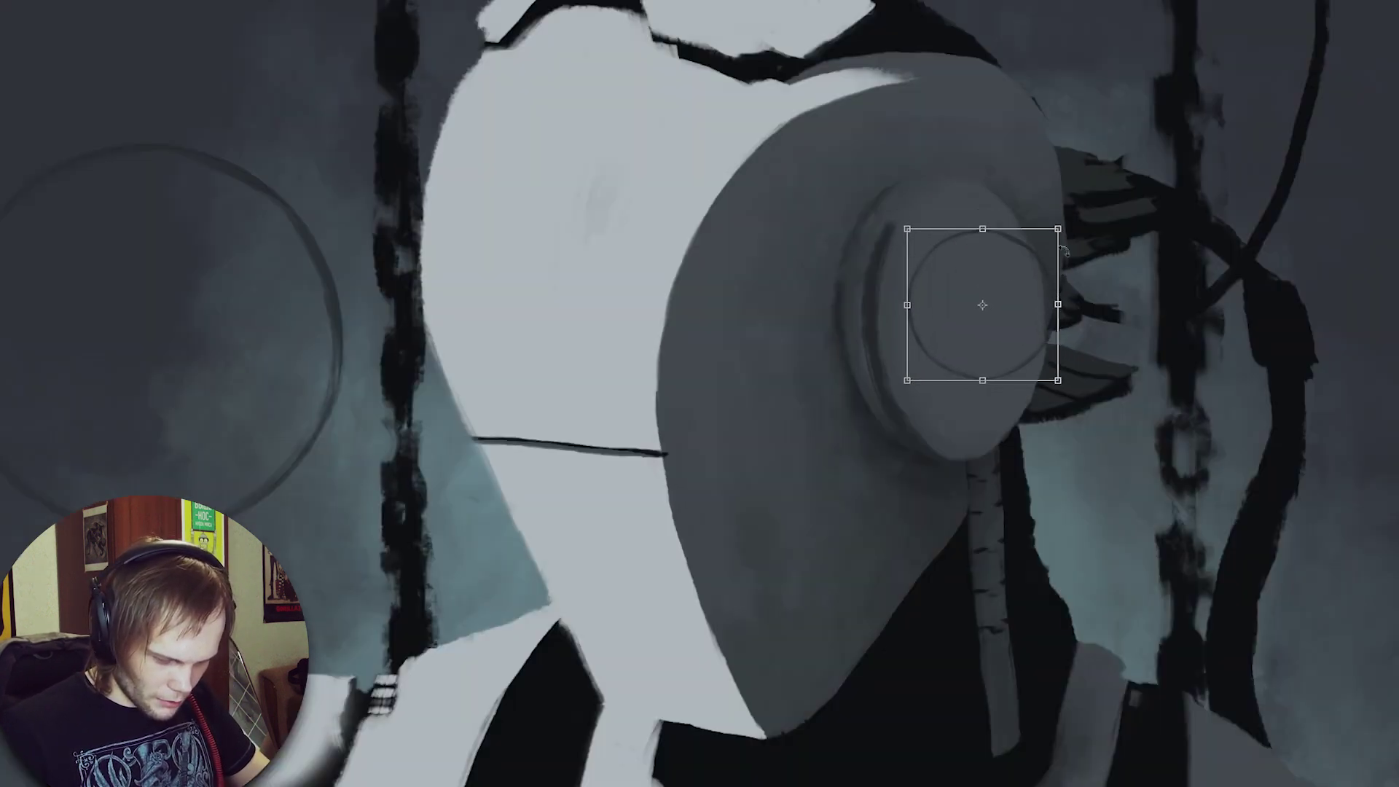
left_click_drag(1084, 207, 1064, 196)
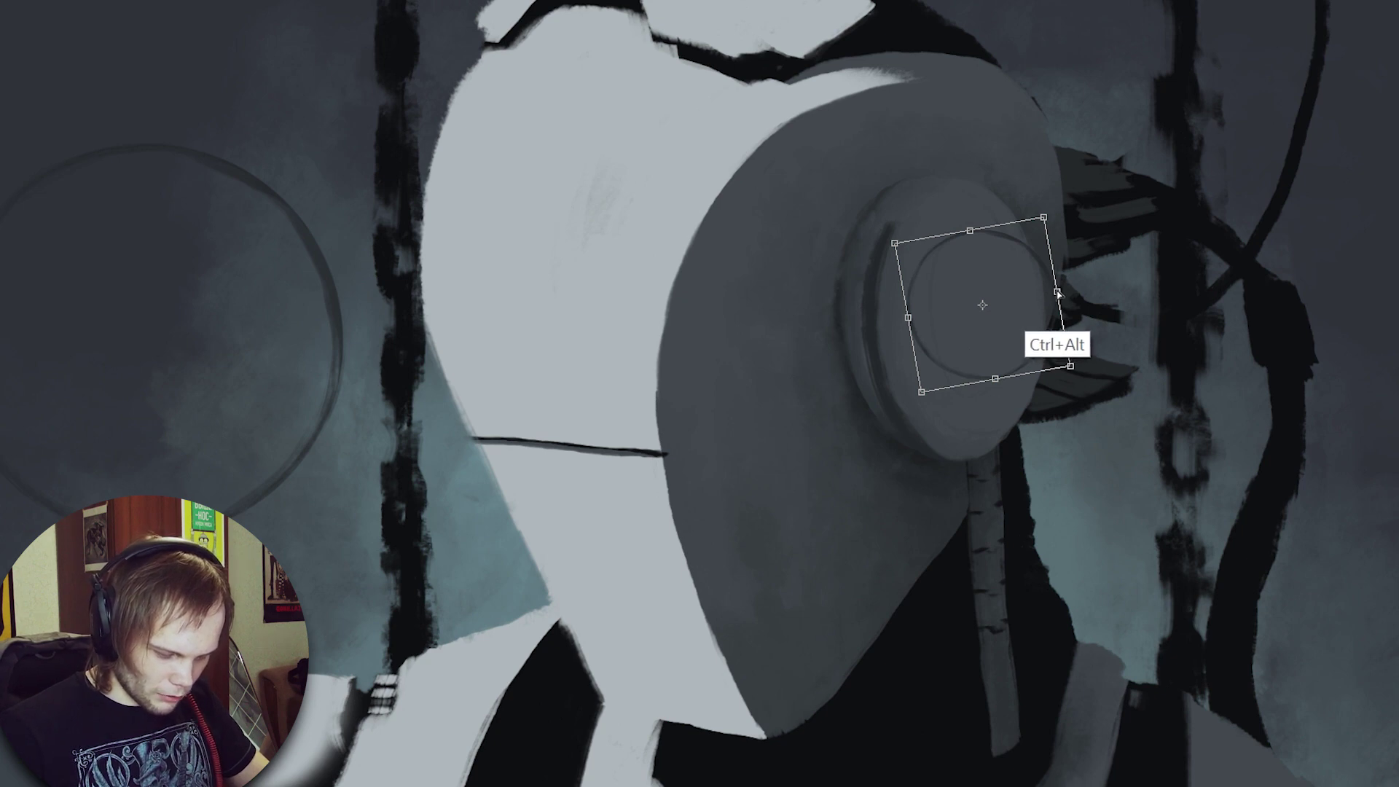
left_click_drag(1054, 292, 1027, 281)
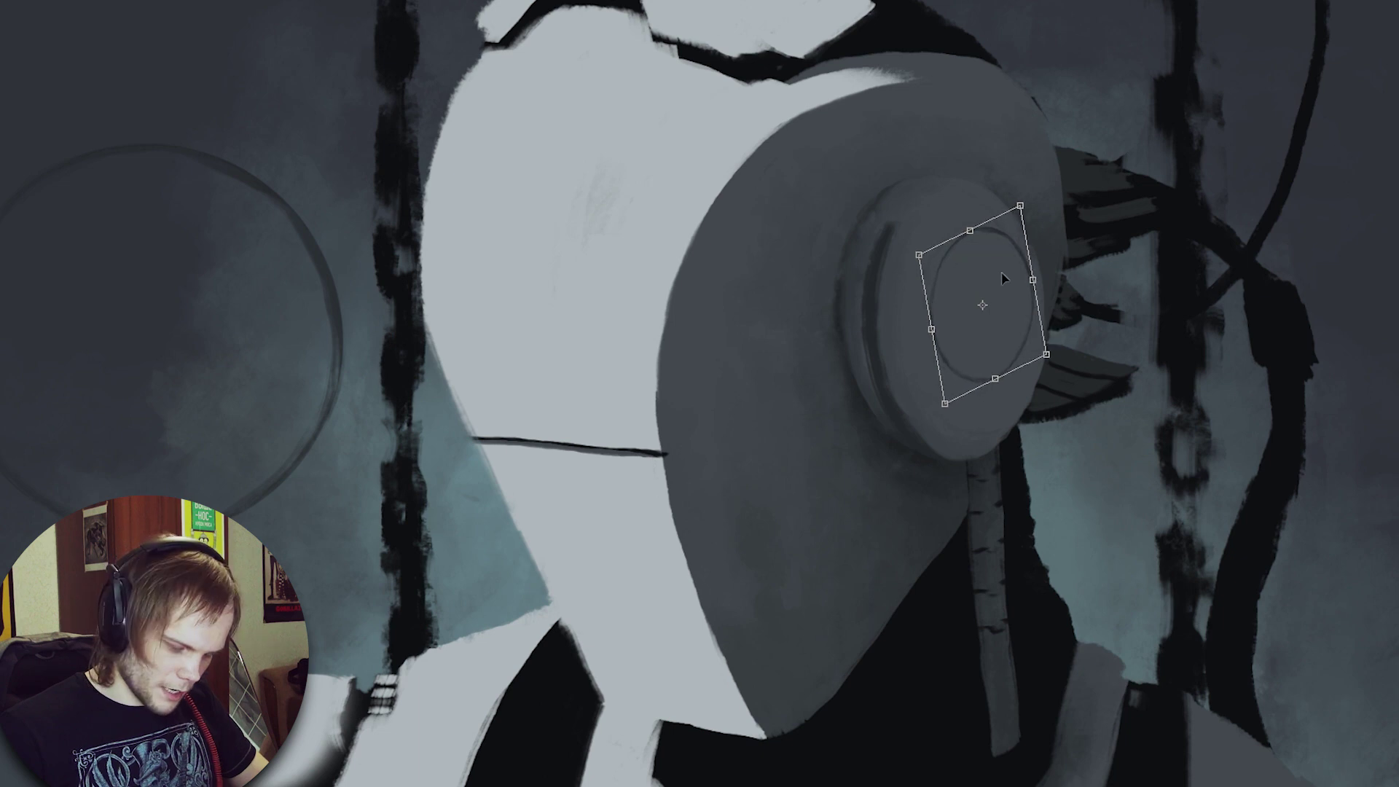
key("Return")
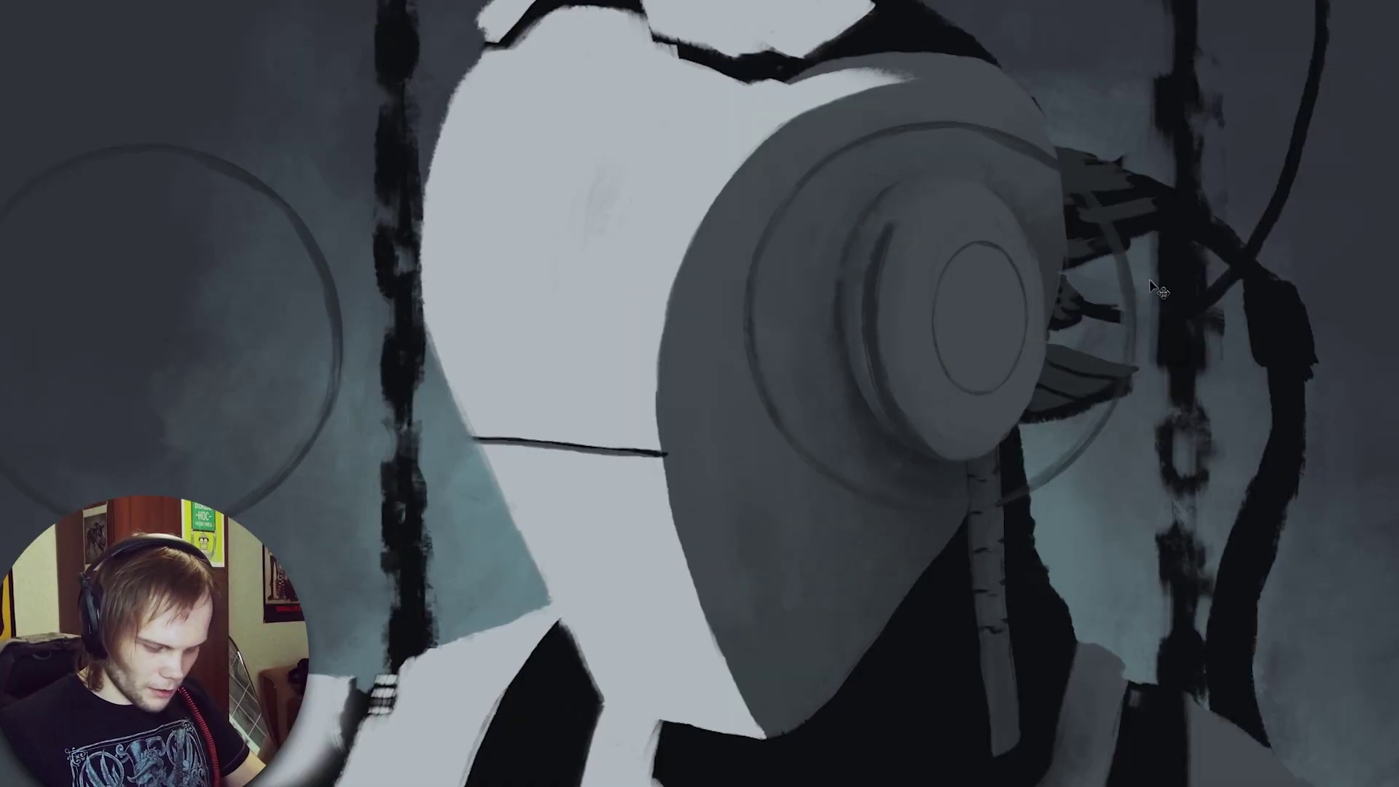
key("ctrl+t")
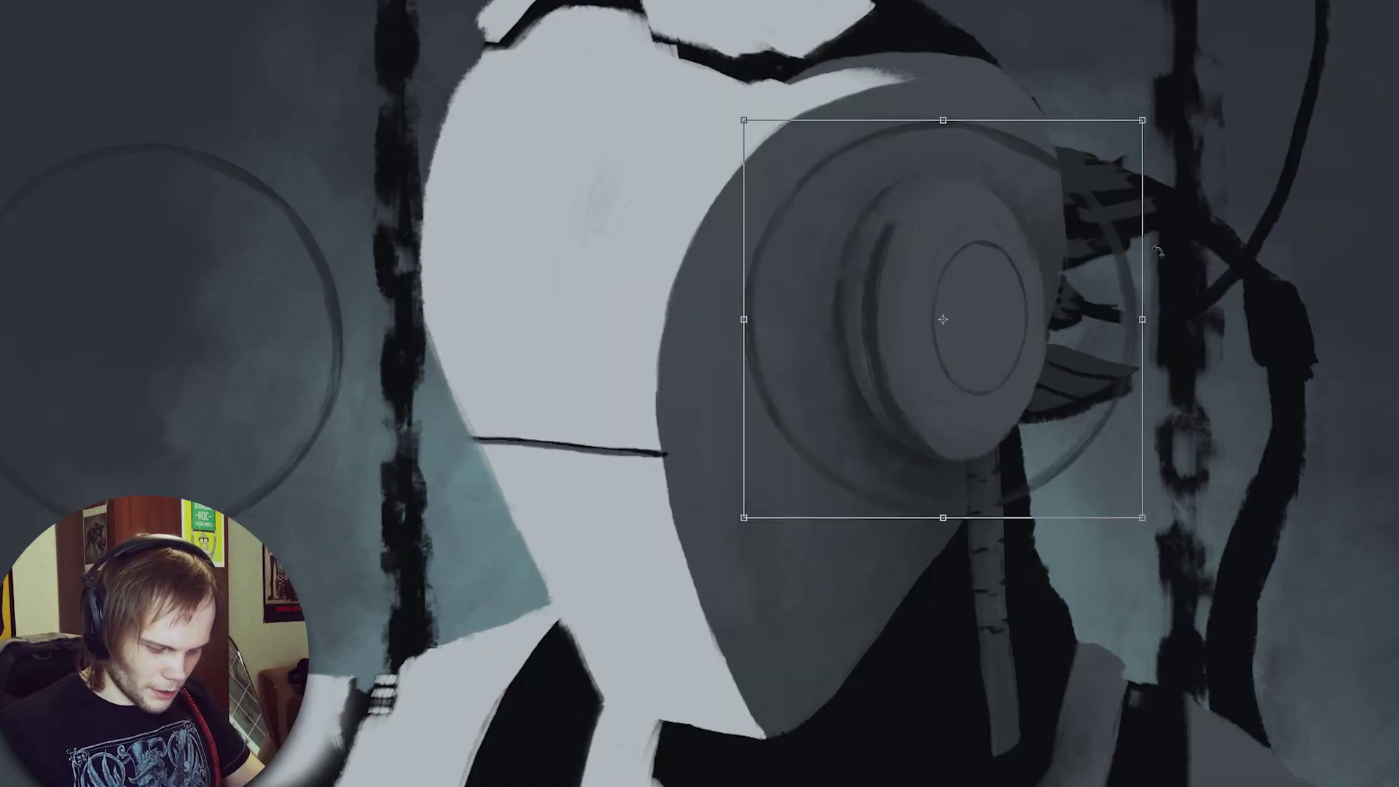
left_click_drag(1143, 120, 1061, 202)
key("Escape")
key("ctrl+z")
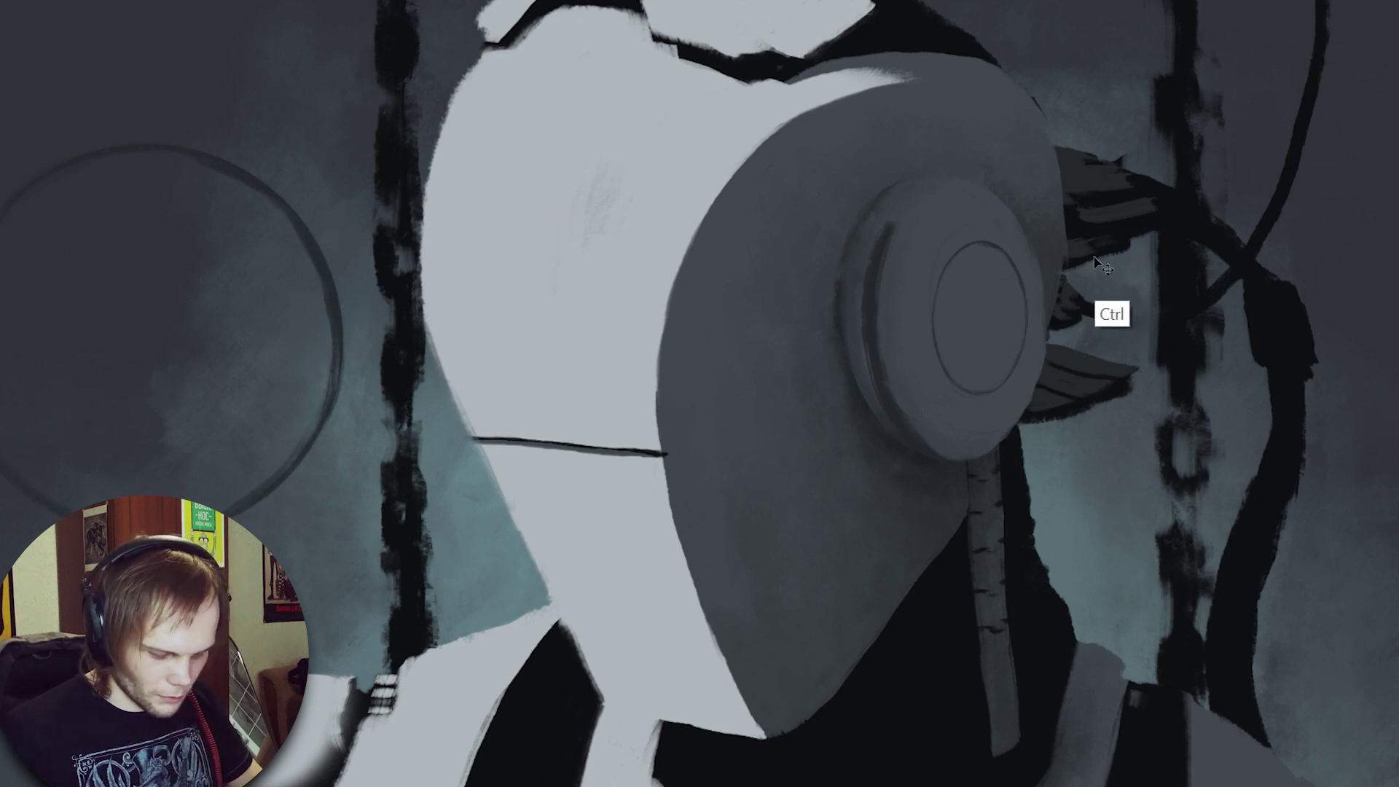
key("ctrl+t")
key("Escape")
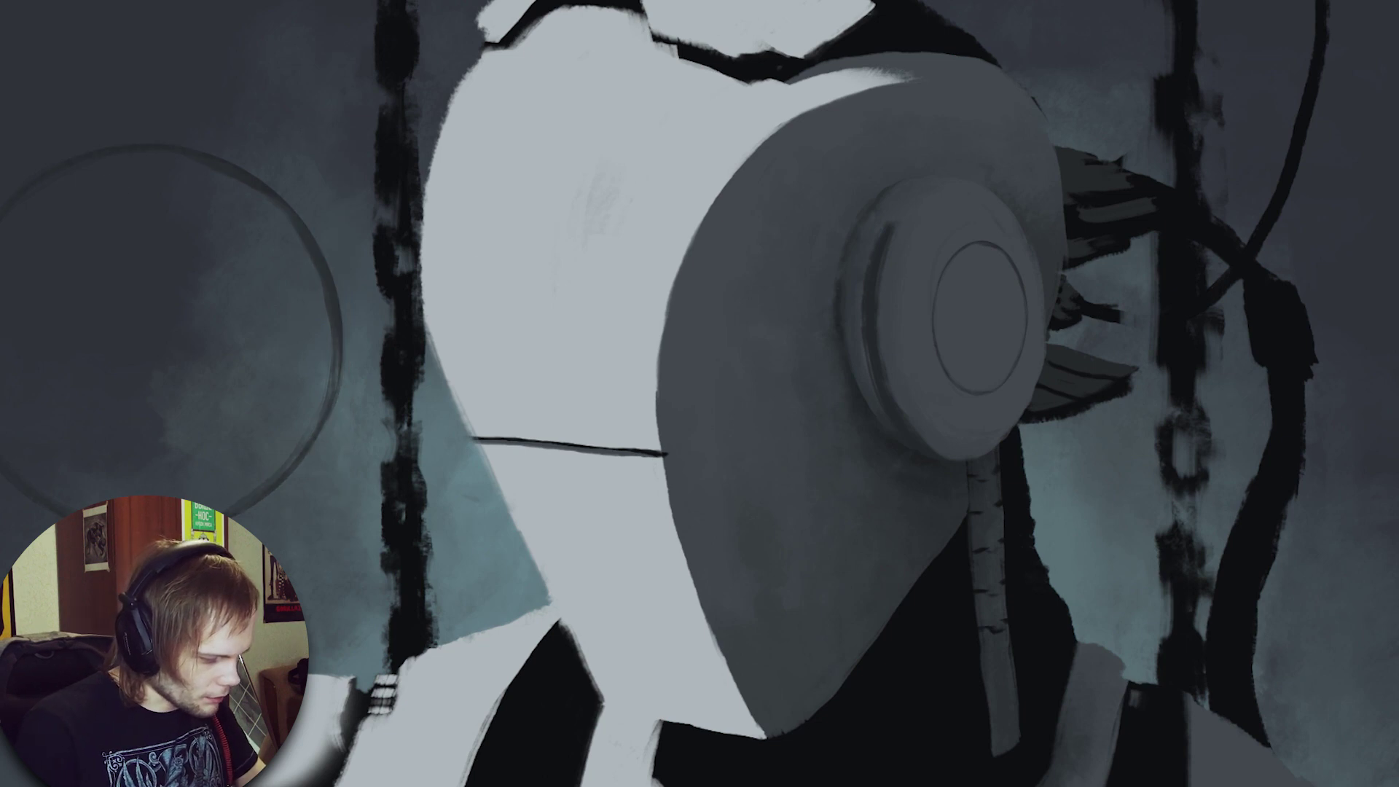
key("ctrl+t")
left_click_drag(1031, 306, 1081, 264)
key("Return")
key("ctrl+z")
Duplicate the ellipse, enlarge the copy into a second ring around it, and nudge the ring slightly toward the faceplate and down.
key("ctrl+j")
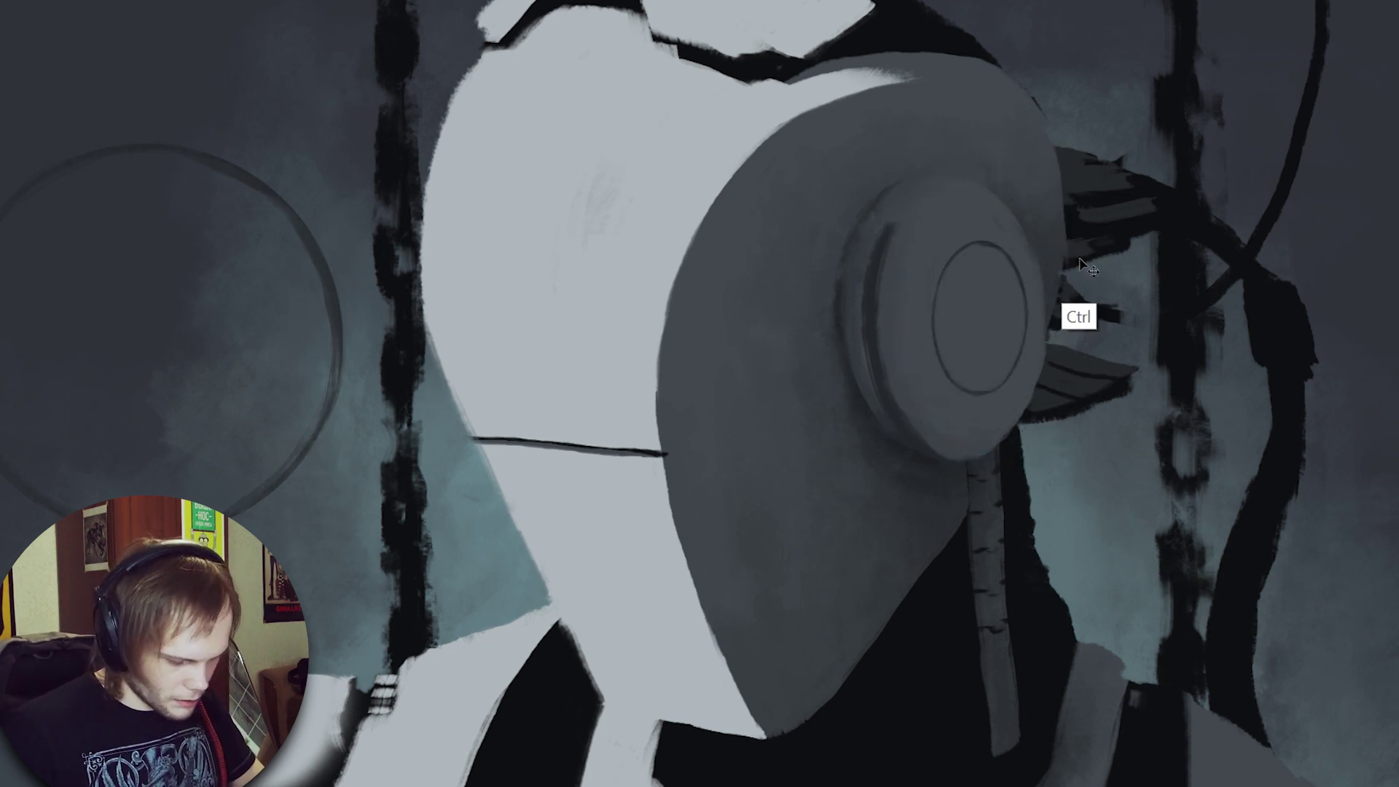
key("ctrl+t")
left_click_drag(1031, 319, 1044, 319)
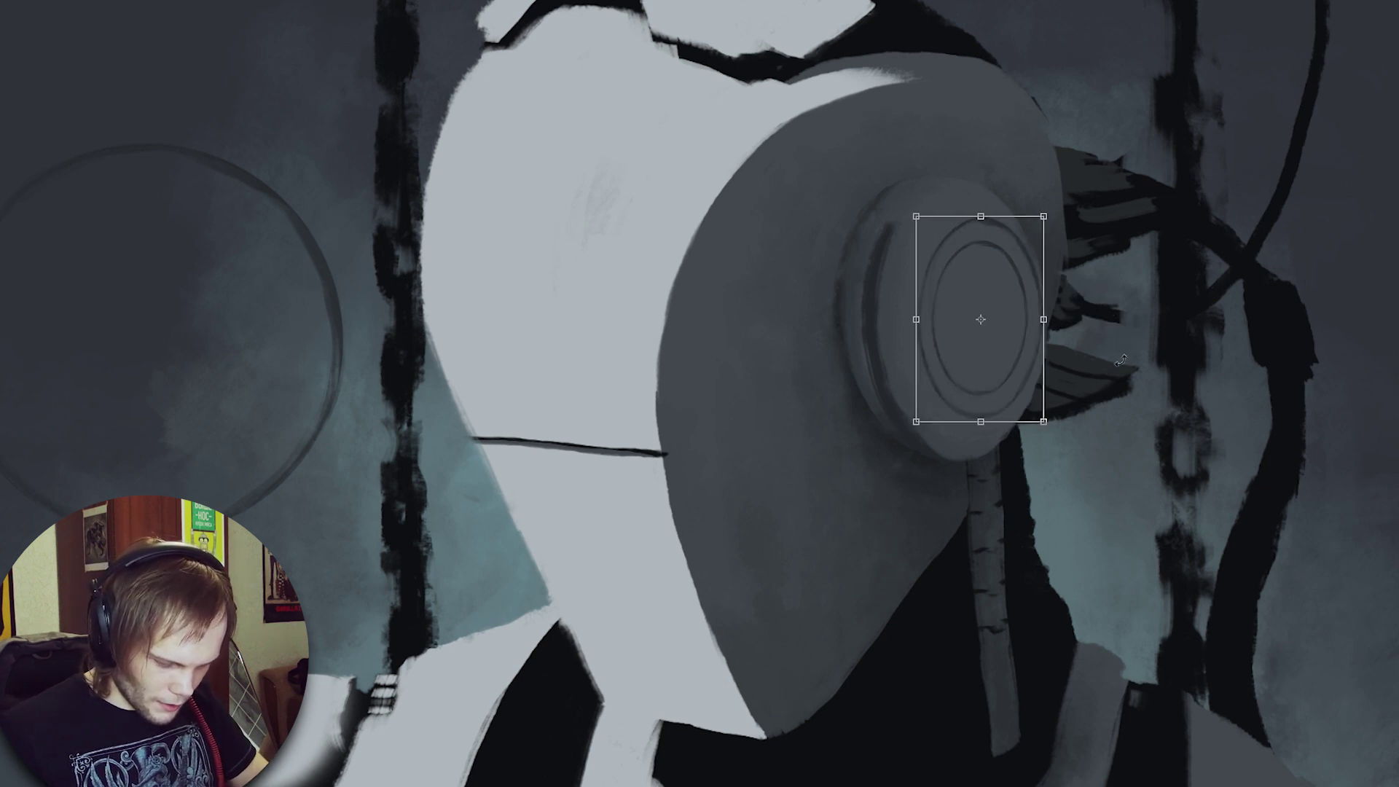
key("Left")
key("Left")
key("Left")
key("Down")
key("Down")
key("Left")
key("Left")
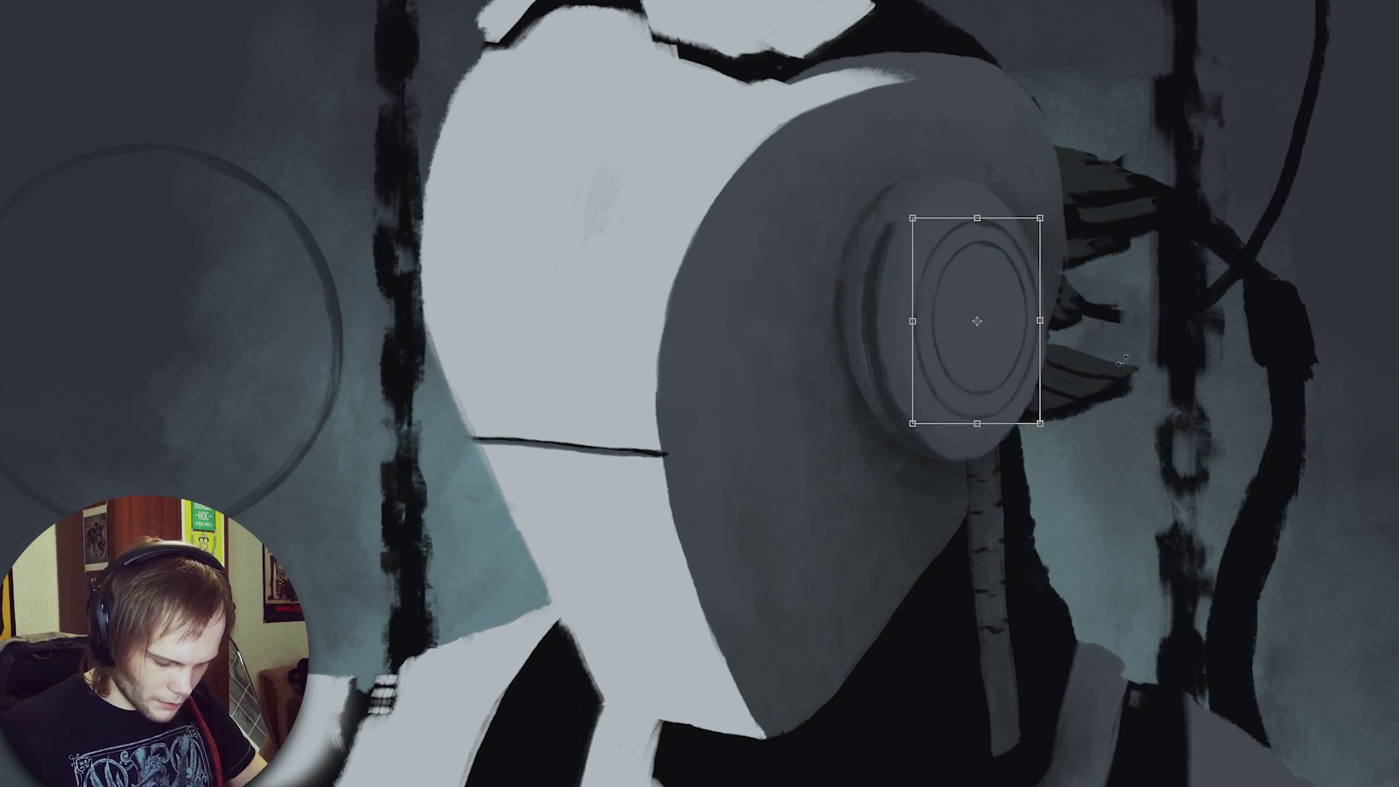
key("Return")
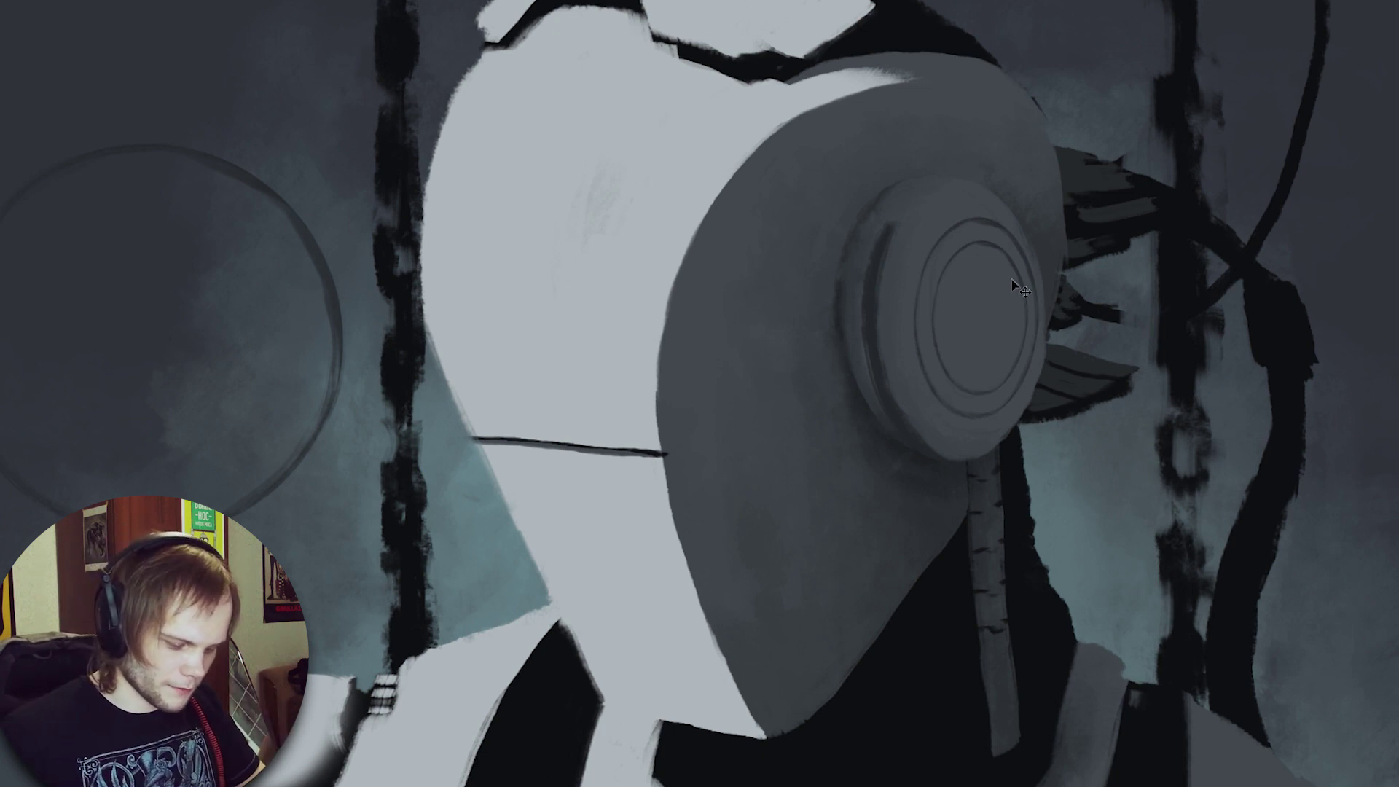
Fine-tune the size and tilt of the outer ring on the ear disc with a free transform.
key("ctrl+t")
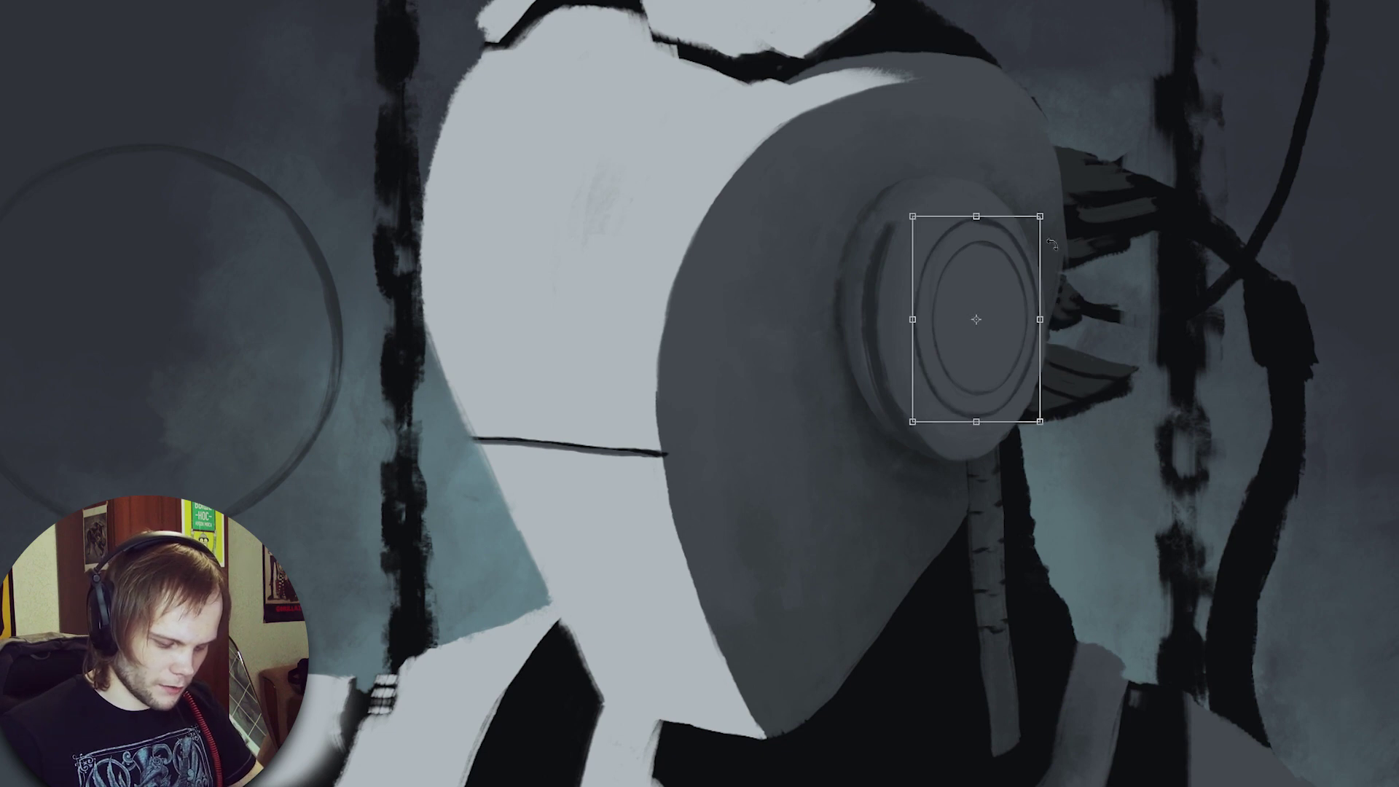
left_click_drag(1036, 207, 1065, 167)
left_click_drag(1041, 219, 1019, 221)
key("Return")
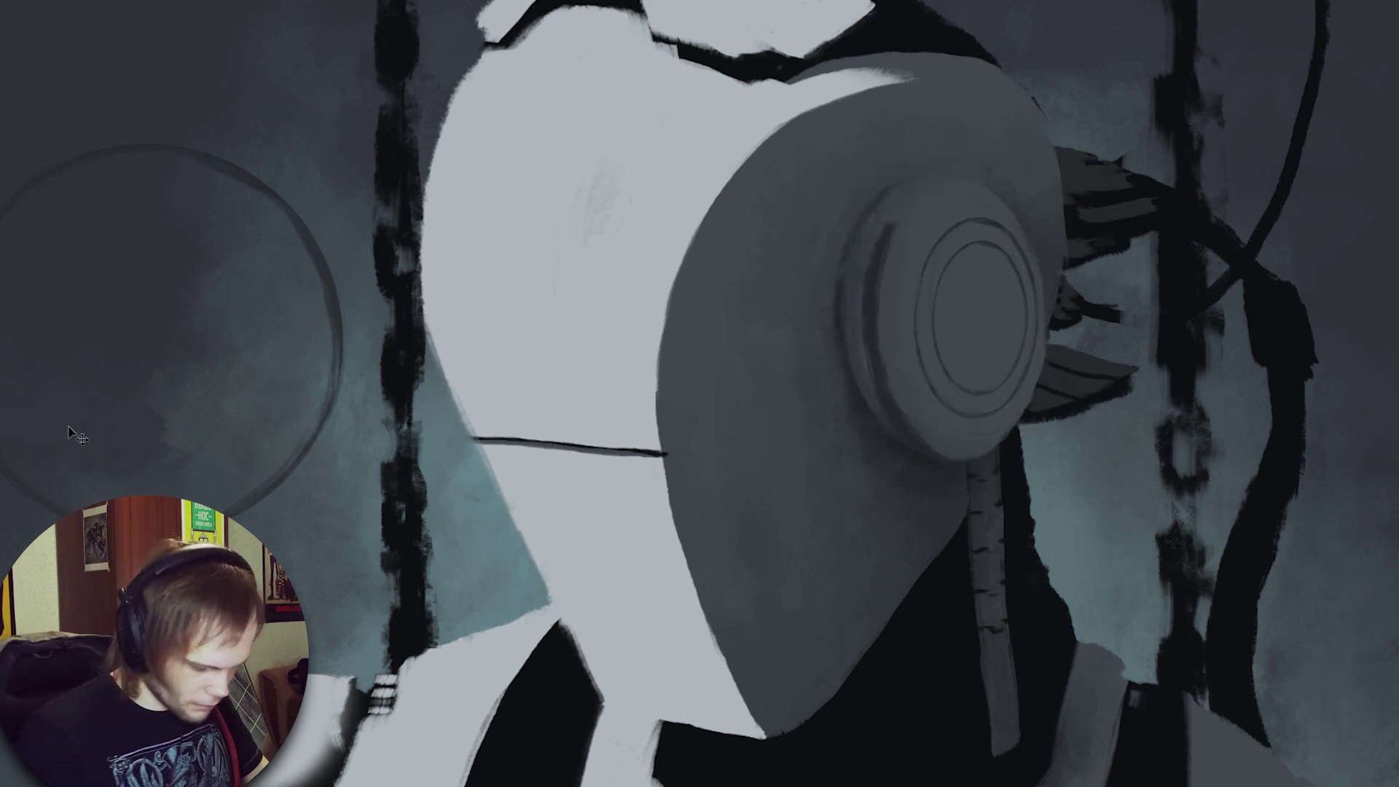
left_click(868, 220, "alt")
left_click_drag(893, 244, 897, 222)
mouse_move(875, 287)
left_mouse_down()
mouse_move(896, 233)
mouse_move(879, 263)
mouse_move(888, 282)
left_mouse_up()
left_click(901, 219, "alt")
left_click_drag(898, 220, 886, 254)
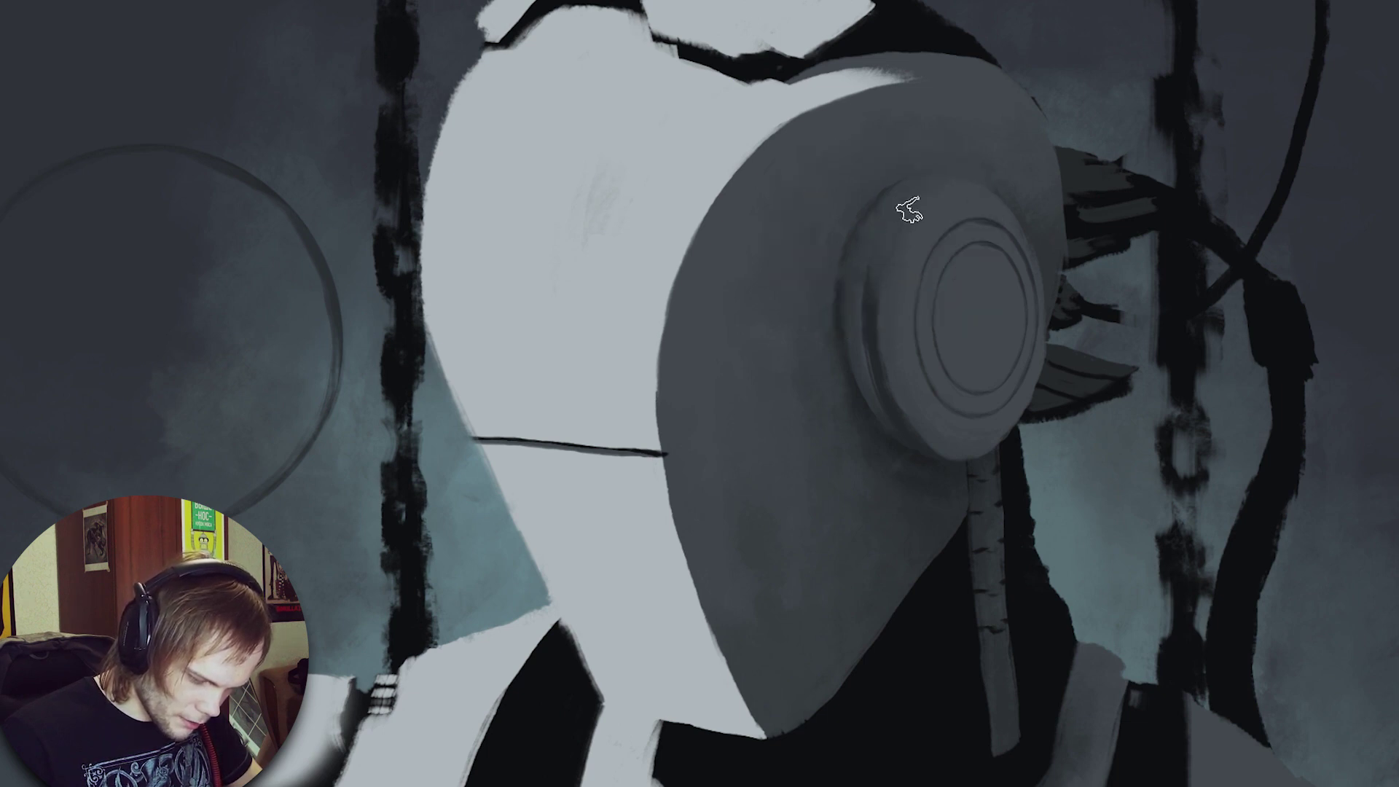
mouse_move(877, 303)
left_mouse_down()
mouse_move(882, 369)
mouse_move(920, 441)
left_mouse_up()
left_click(881, 391, "alt")
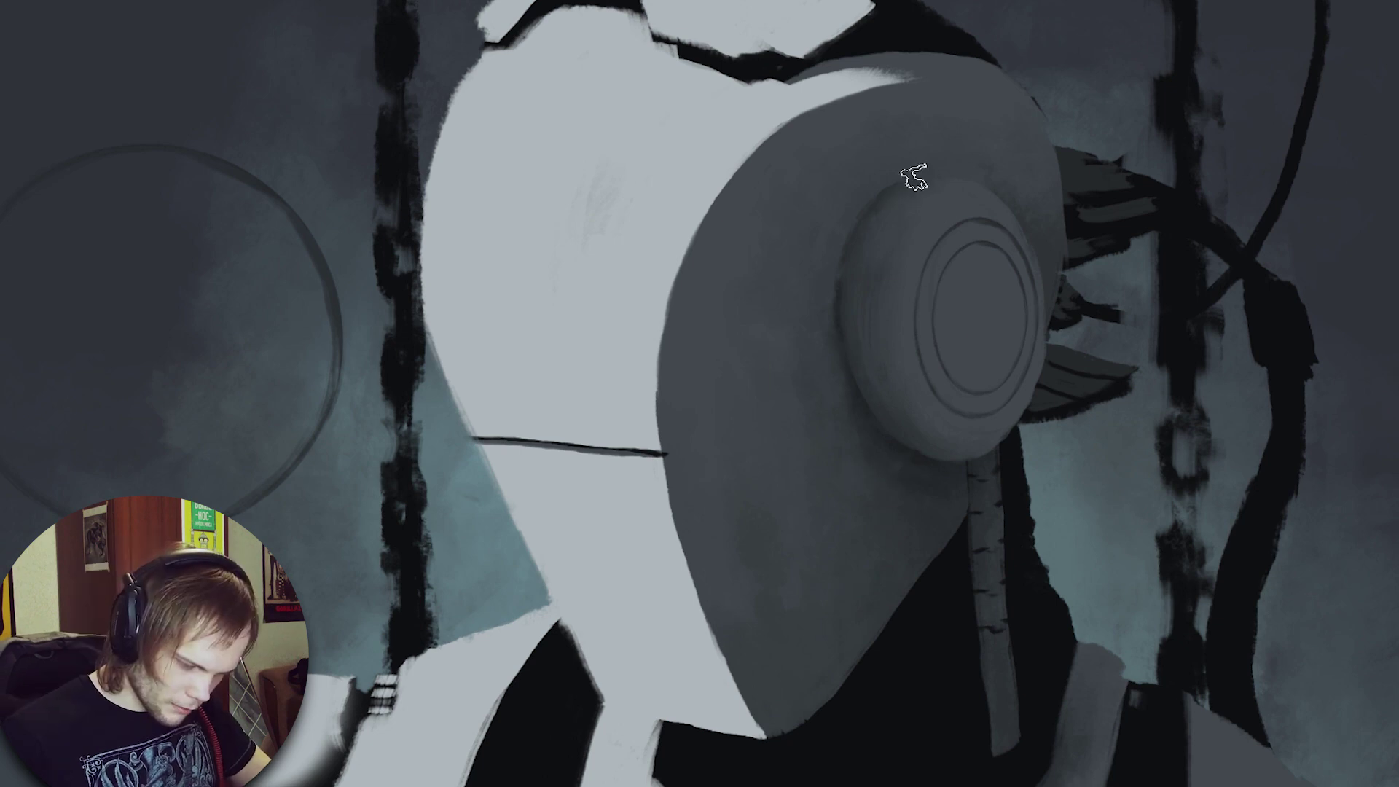
key("ctrl+z")
key("ctrl+z")
key("ctrl+z")
key("ctrl+z")
key("ctrl+z")
key("ctrl+z")
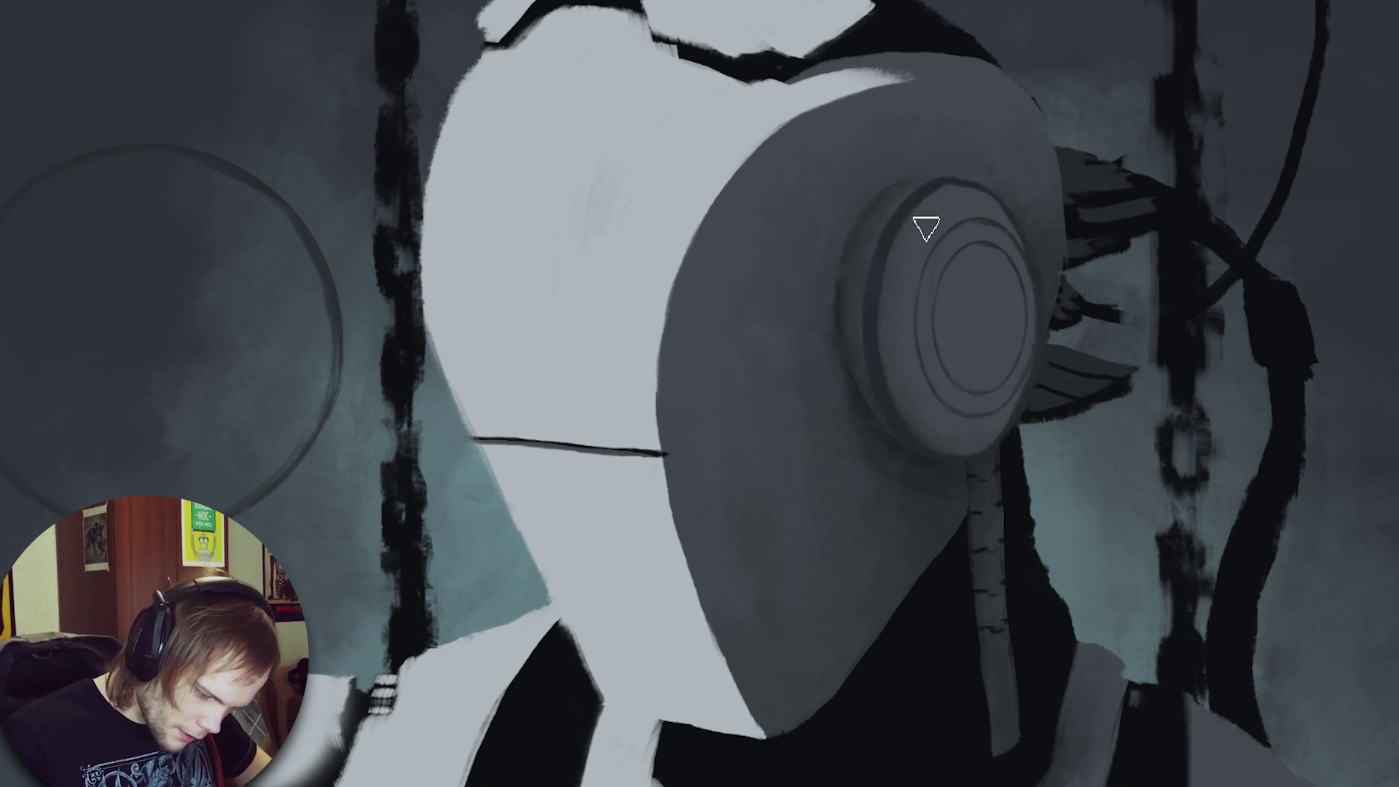
Erase part of the dark band around the ear disc, leaving a clean curved slot along its front side.
left_click_drag(902, 219, 1017, 431)
key("ctrl+z")
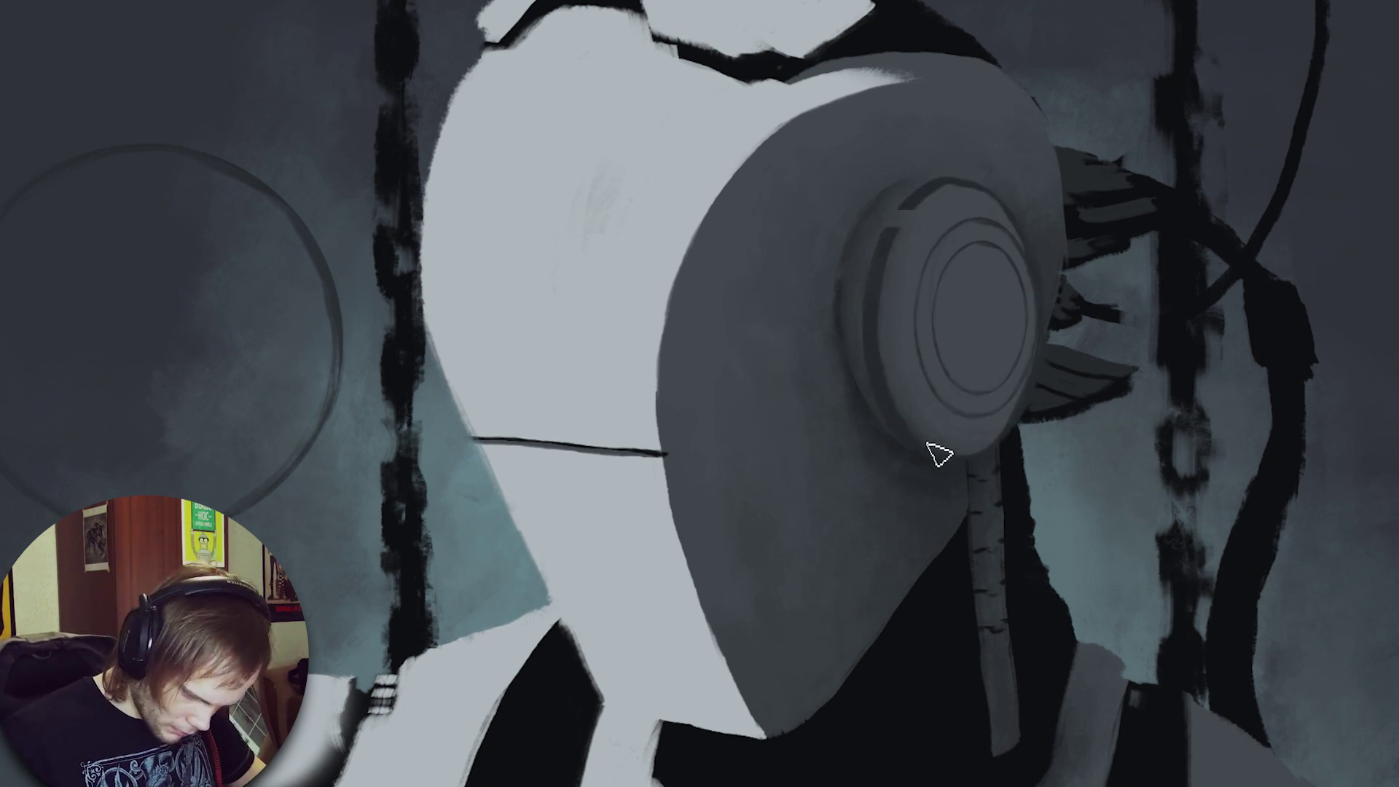
left_click_drag(937, 453, 905, 217)
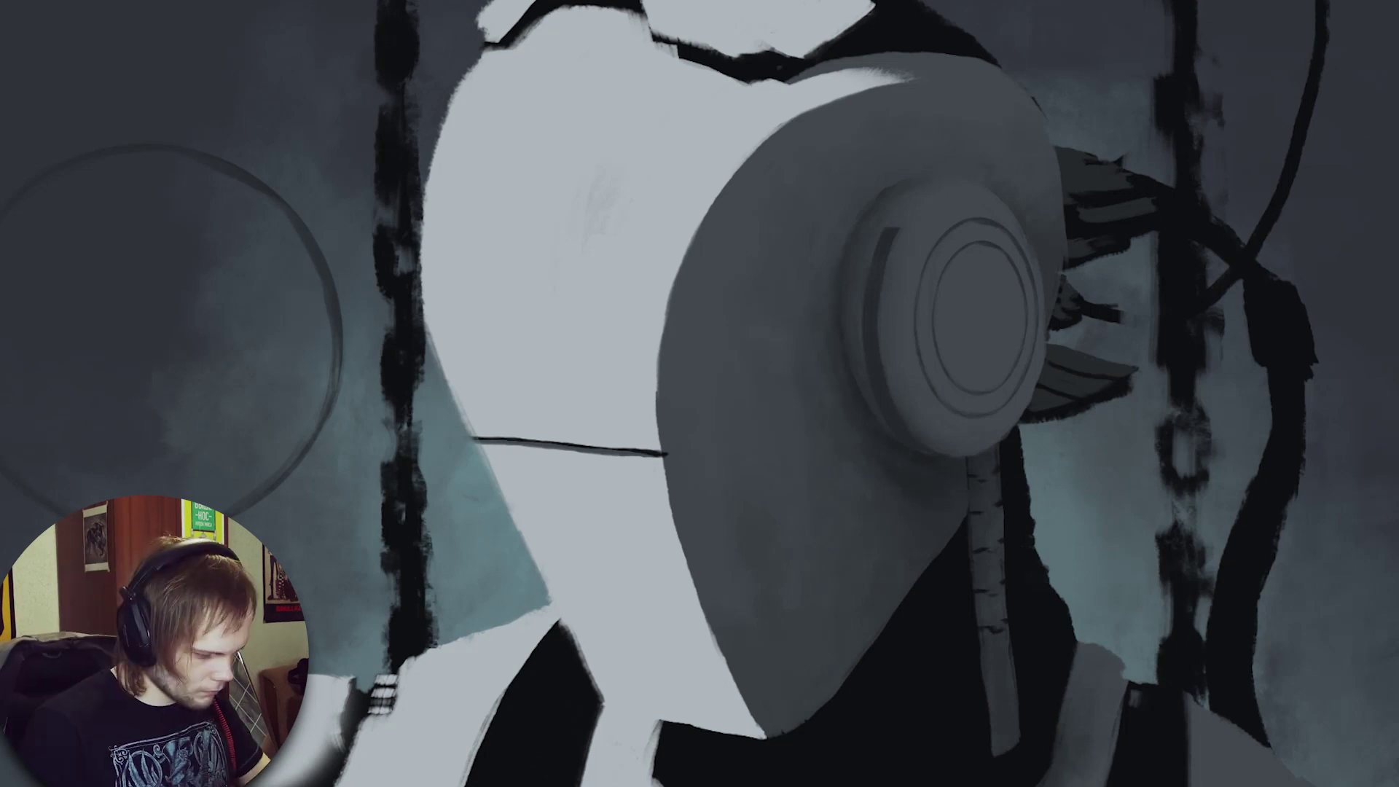
Enlarge a copy of the ring and shift it toward the faceplate to outline the ear disc's outer rim, checking against the sketch.
key("ctrl+t")
left_click_drag(1063, 179, 1065, 175)
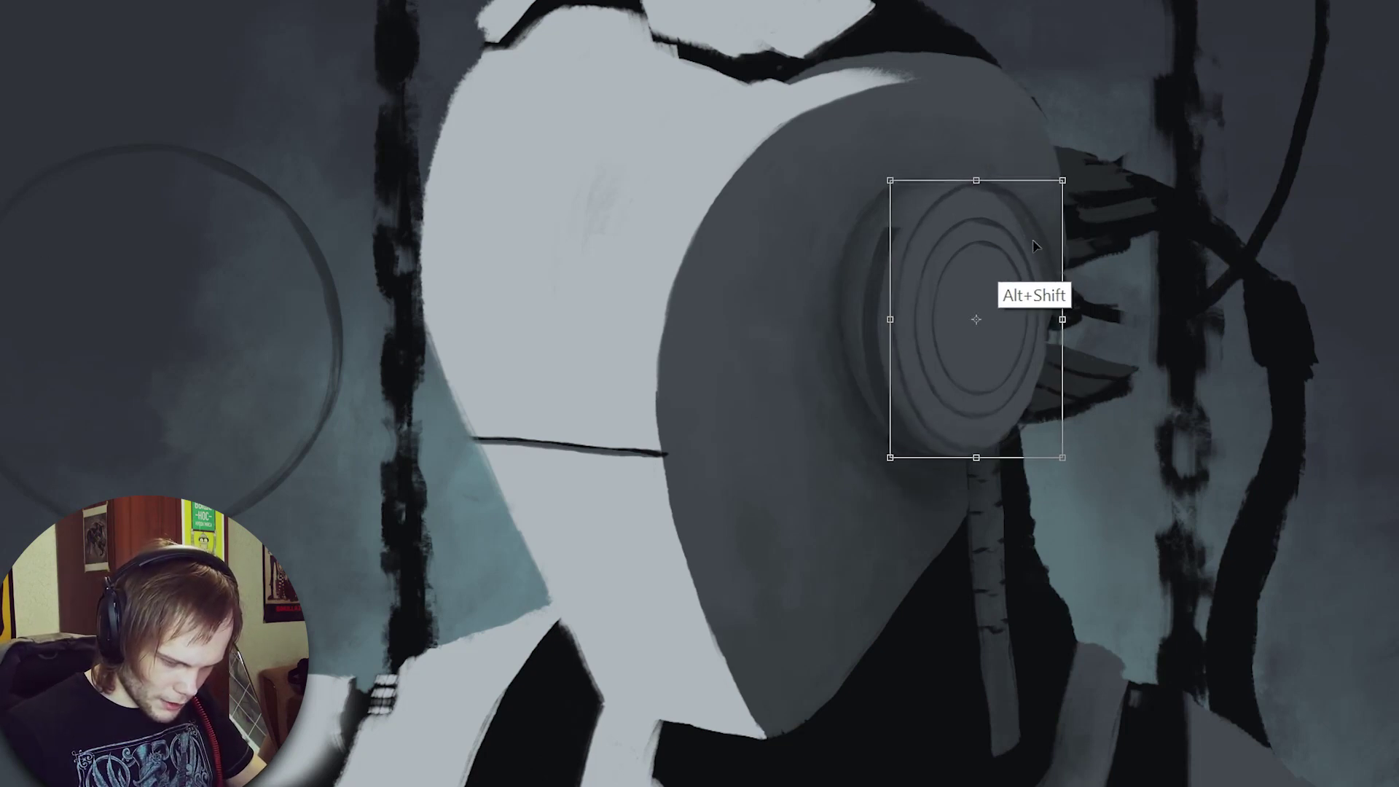
left_click_drag(1032, 242, 992, 256)
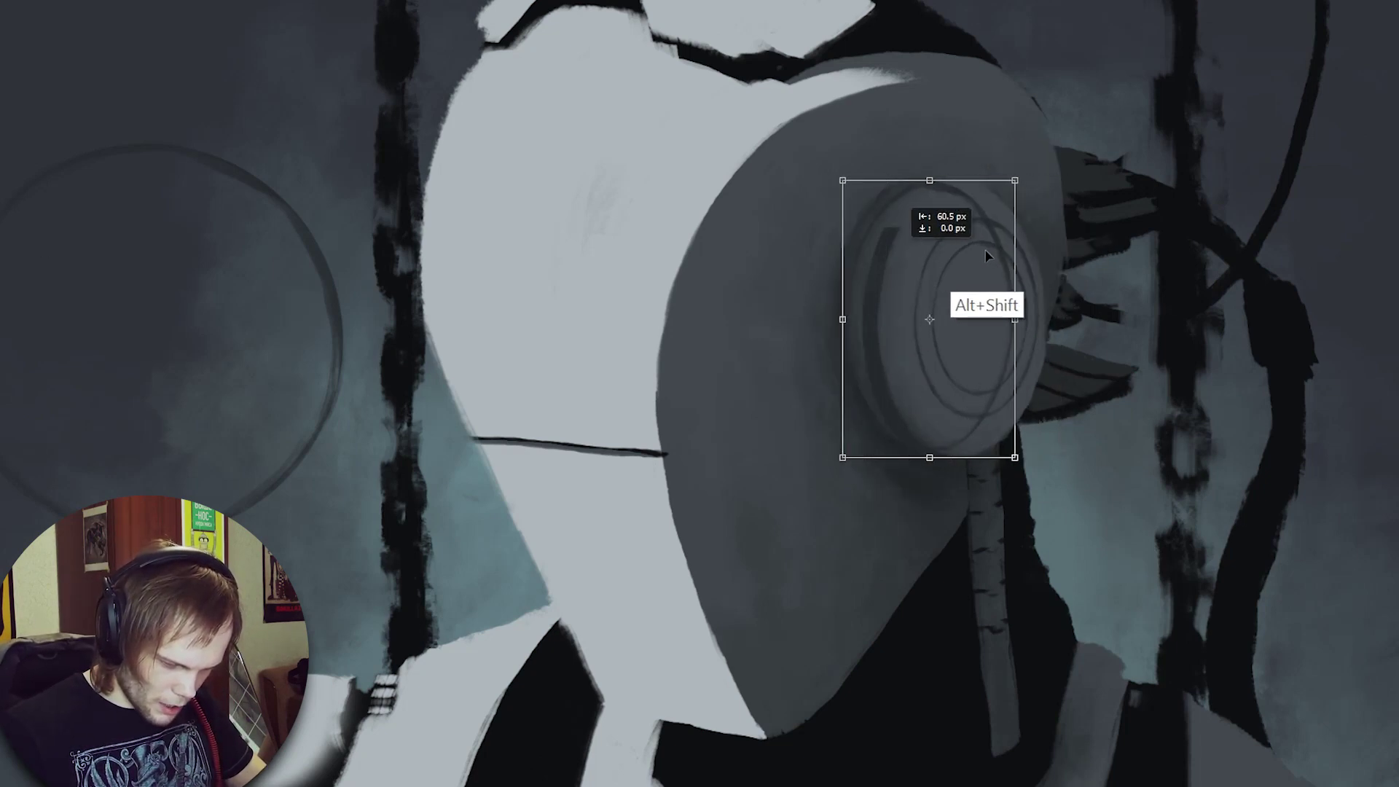
left_click_drag(1015, 180, 1019, 164)
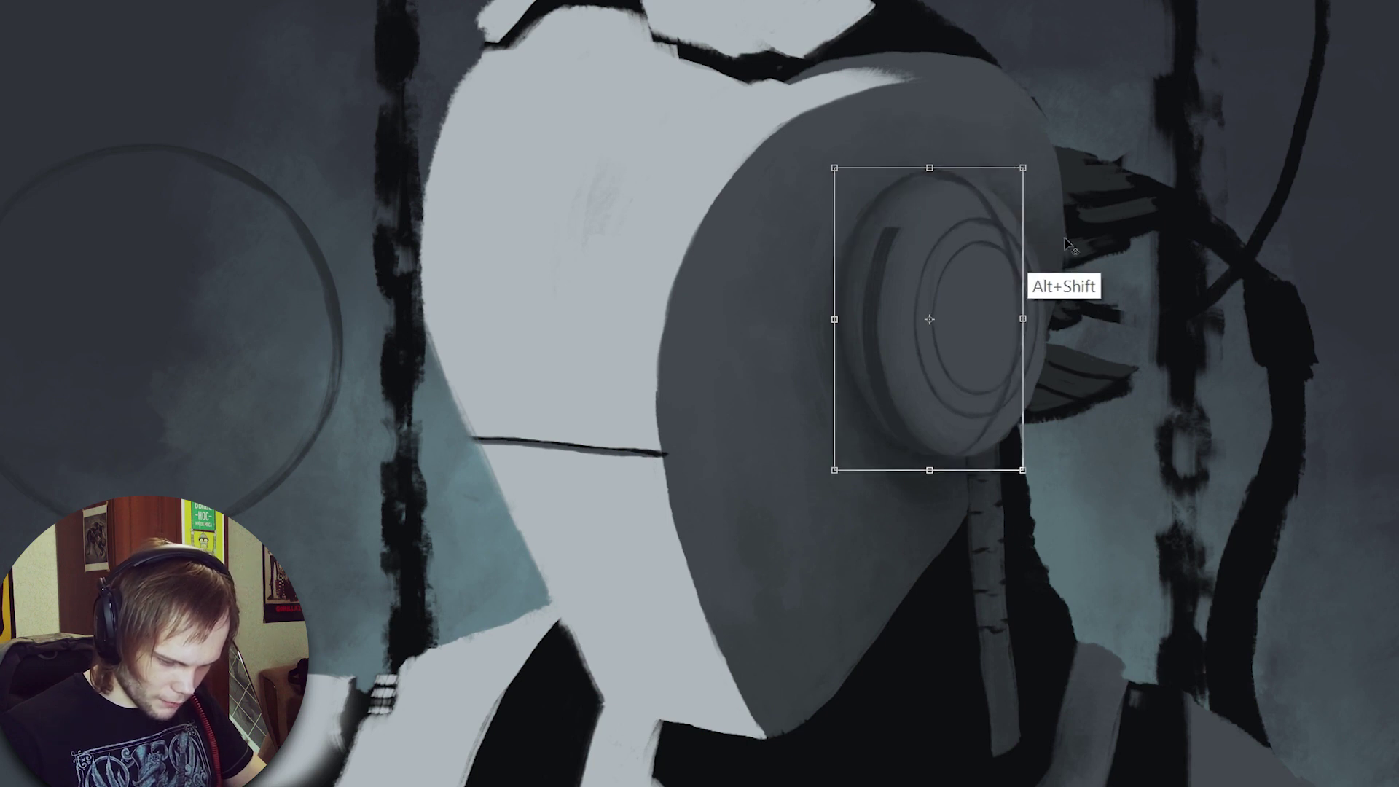
key("Return")
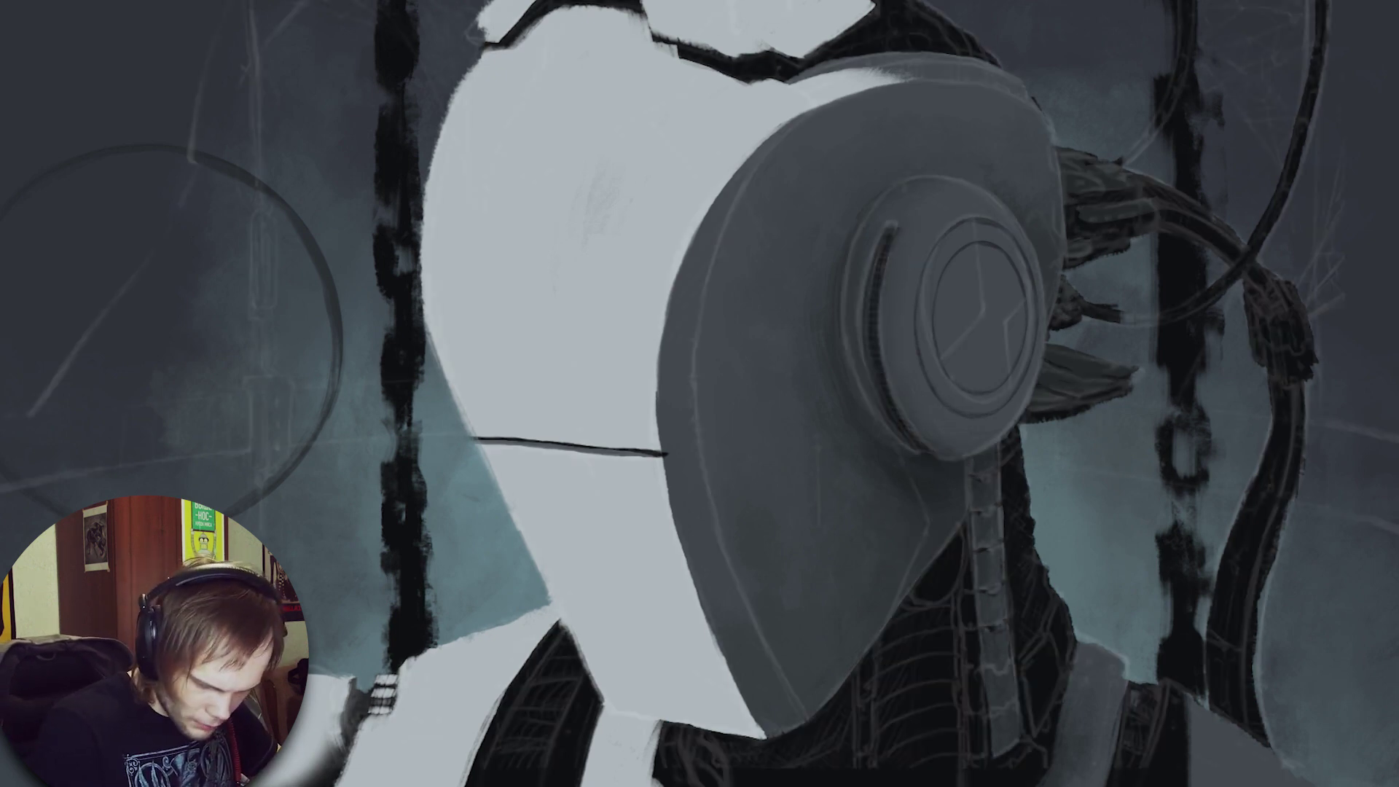
left_click(867, 263, "ctrl")
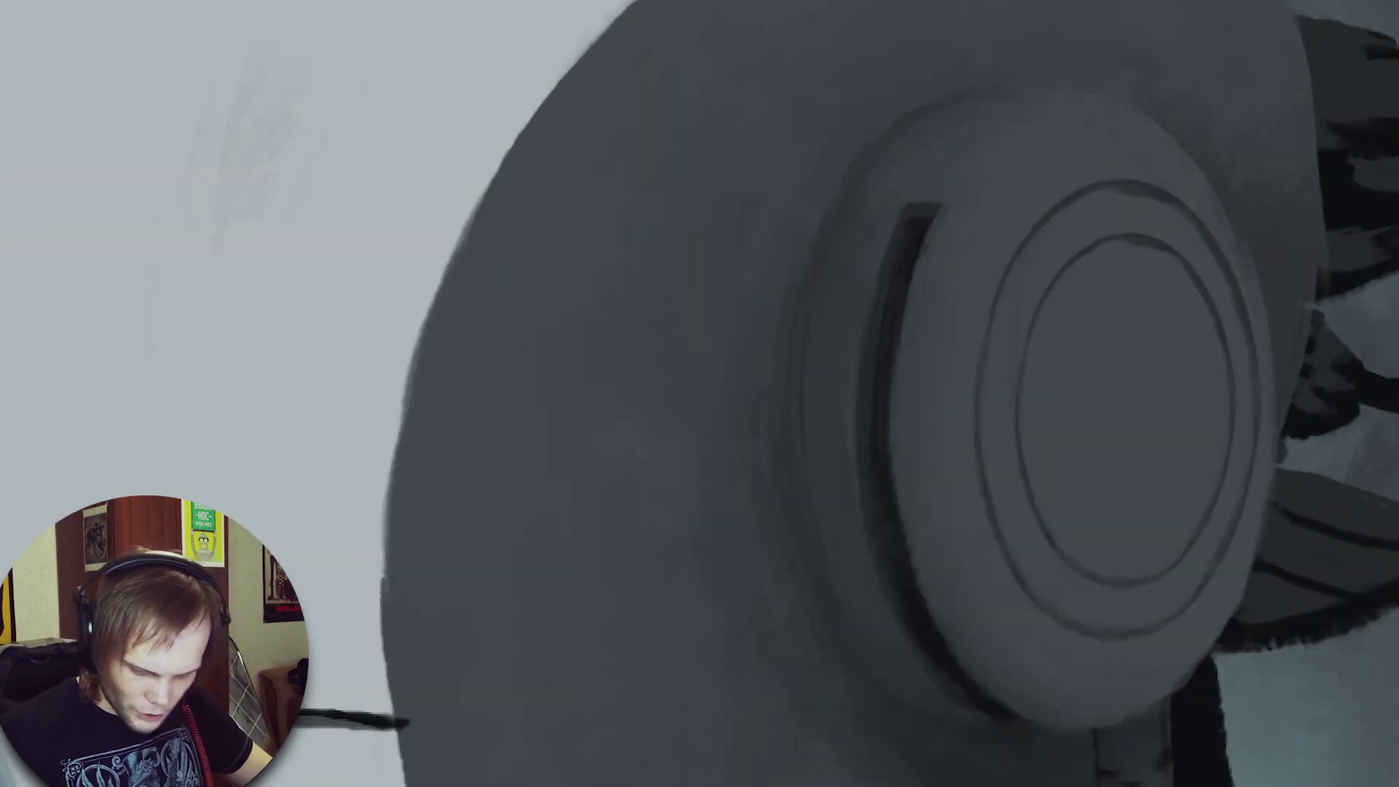
Try out grey shading strokes on the centre of the light faceplate with sampled and adjusted tones, and undo them.
scroll(901, 237, "down", 5)
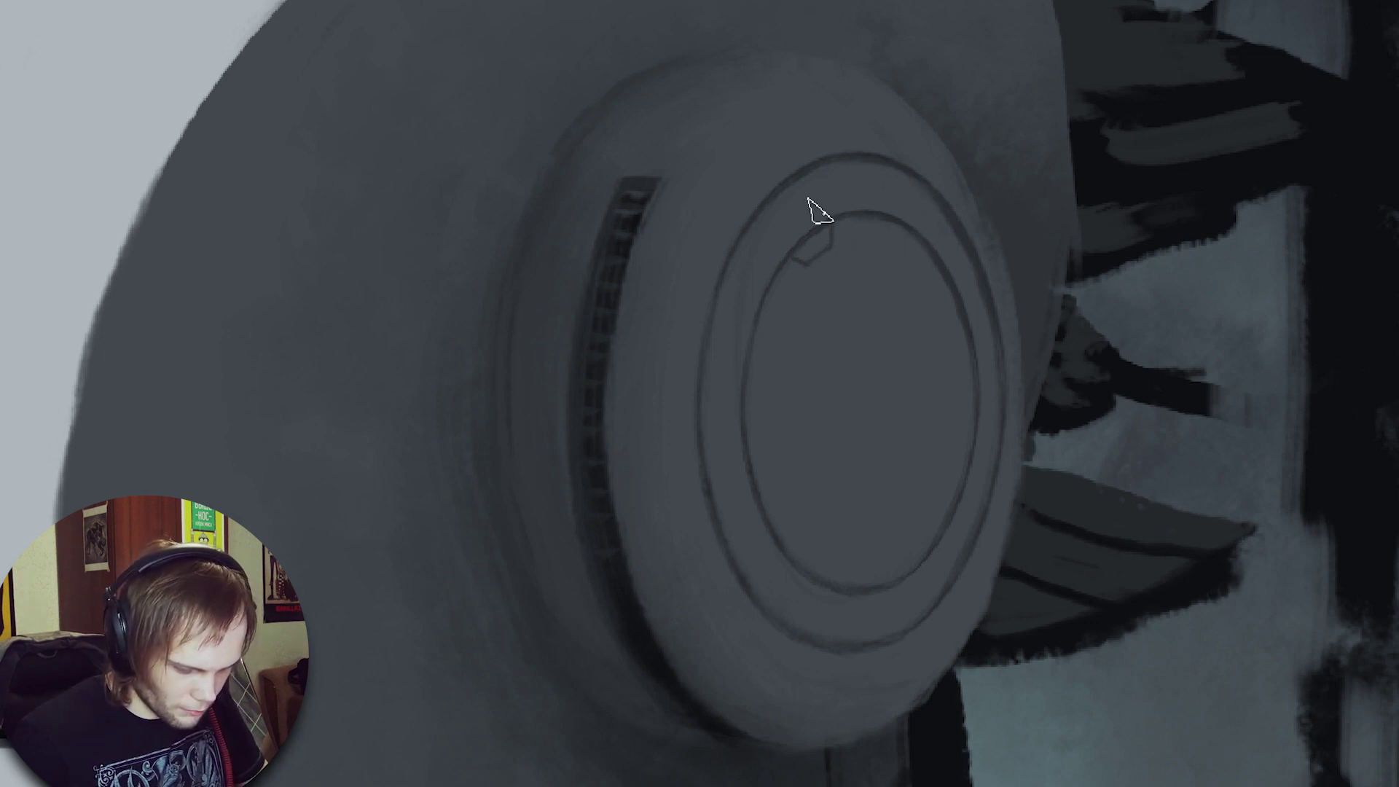
scroll(828, 569, "down", 5)
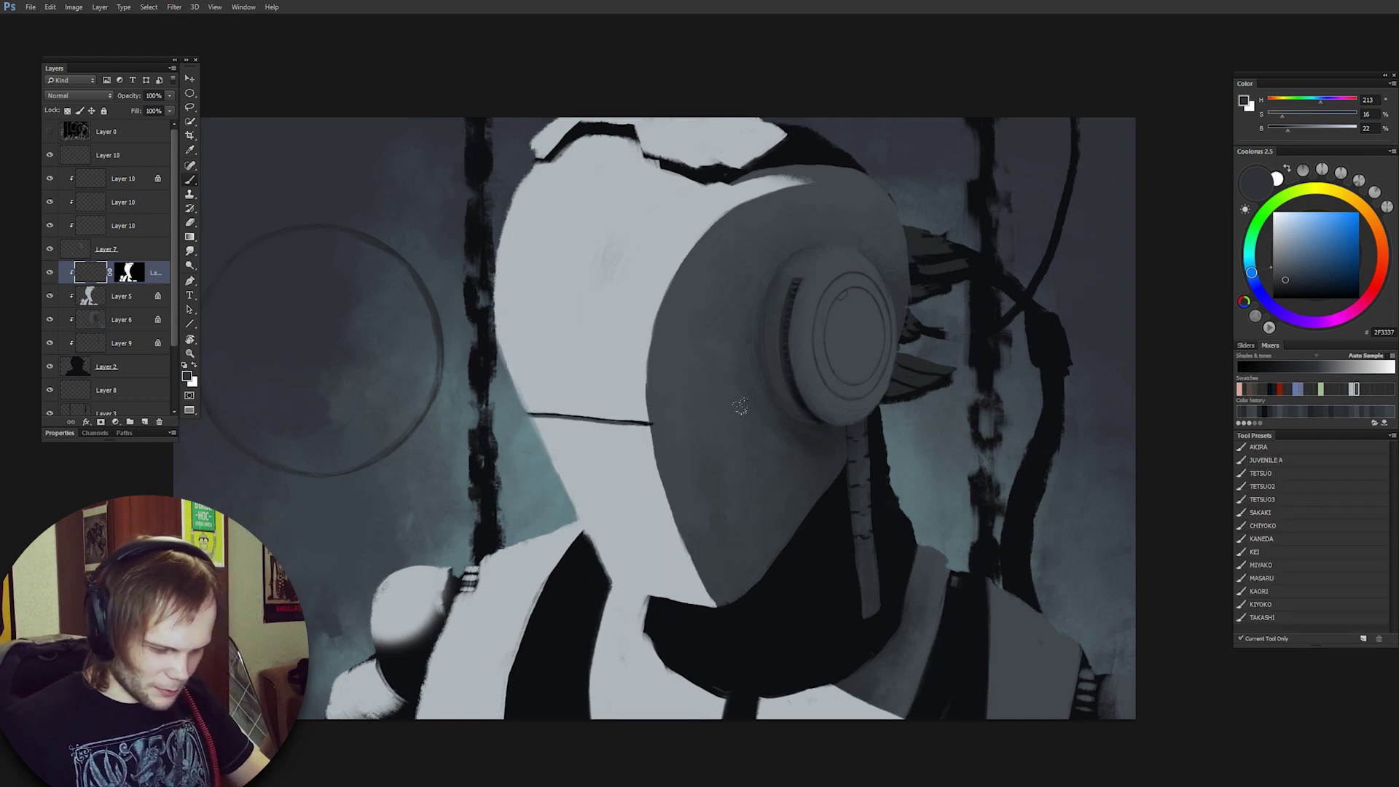
left_click(680, 209, "alt")
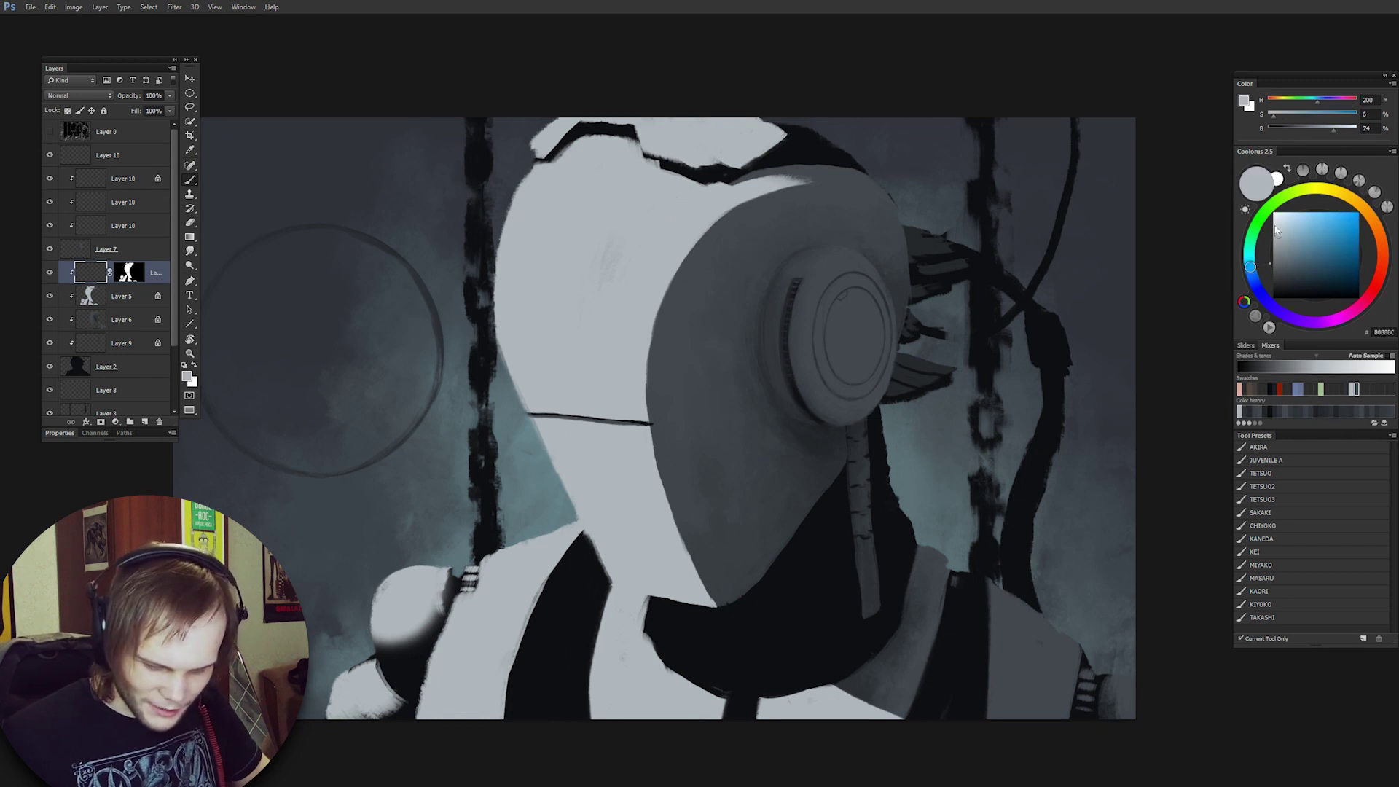
left_click(1277, 253)
mouse_move(575, 348)
left_mouse_down()
mouse_move(605, 530)
mouse_move(554, 378)
mouse_move(668, 573)
mouse_move(722, 597)
left_mouse_up()
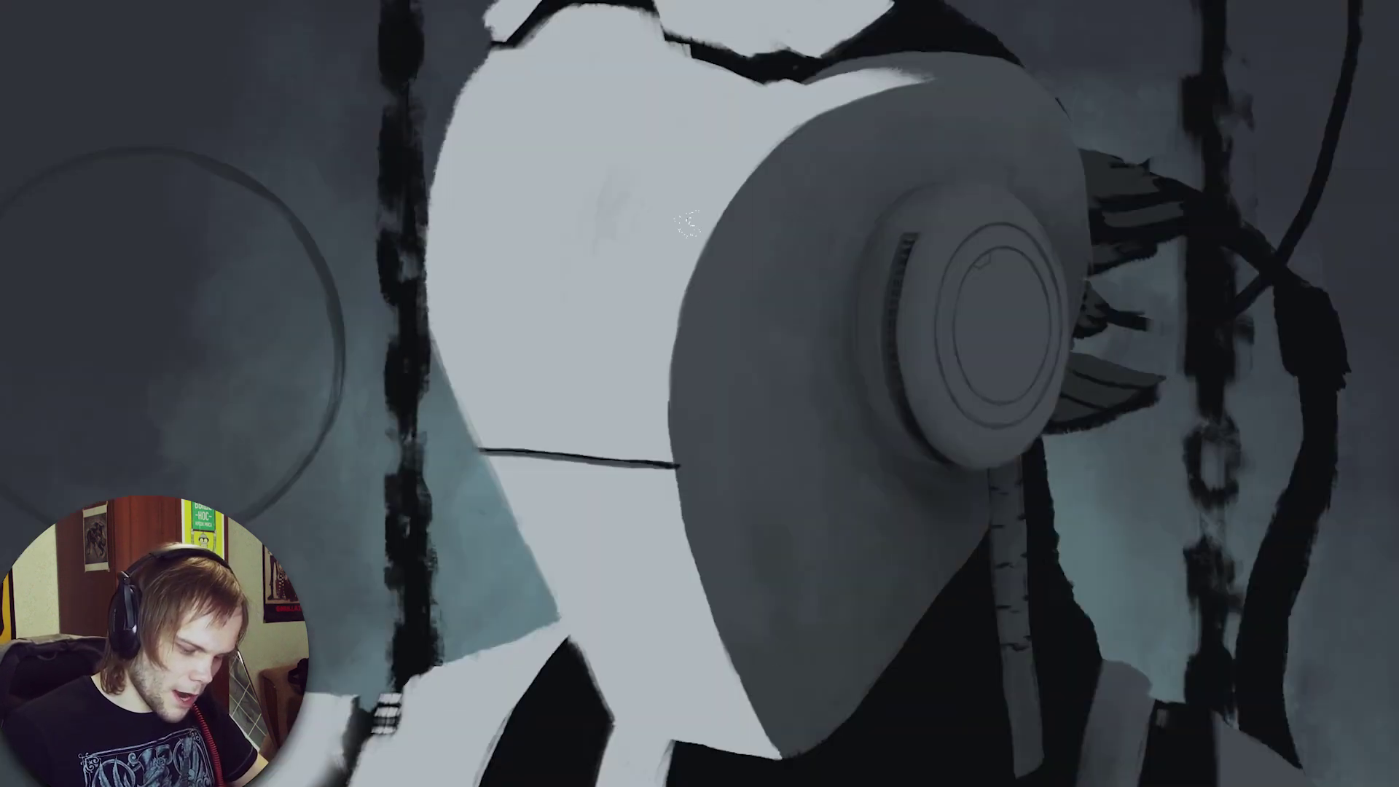
left_click(692, 262, "alt")
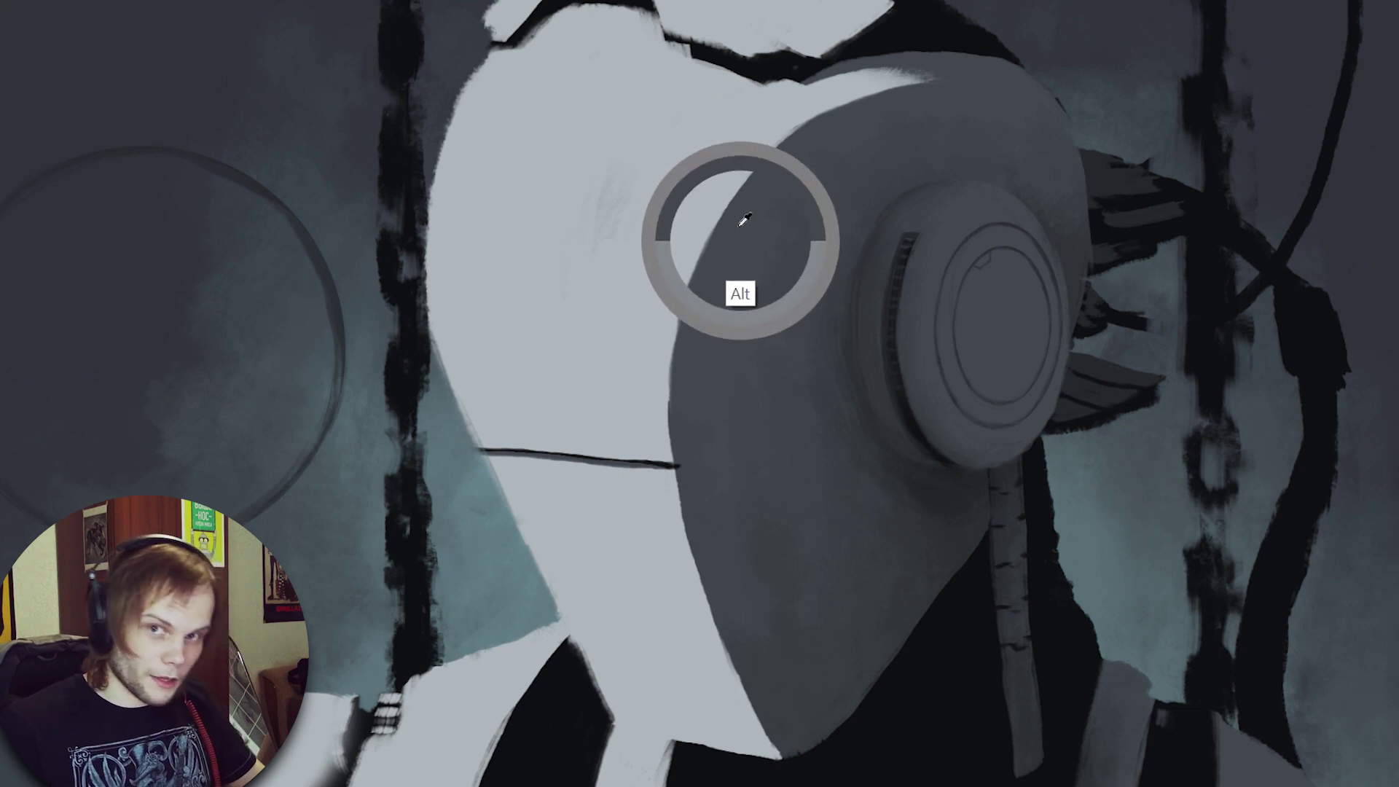
left_click_drag(745, 219, 748, 190)
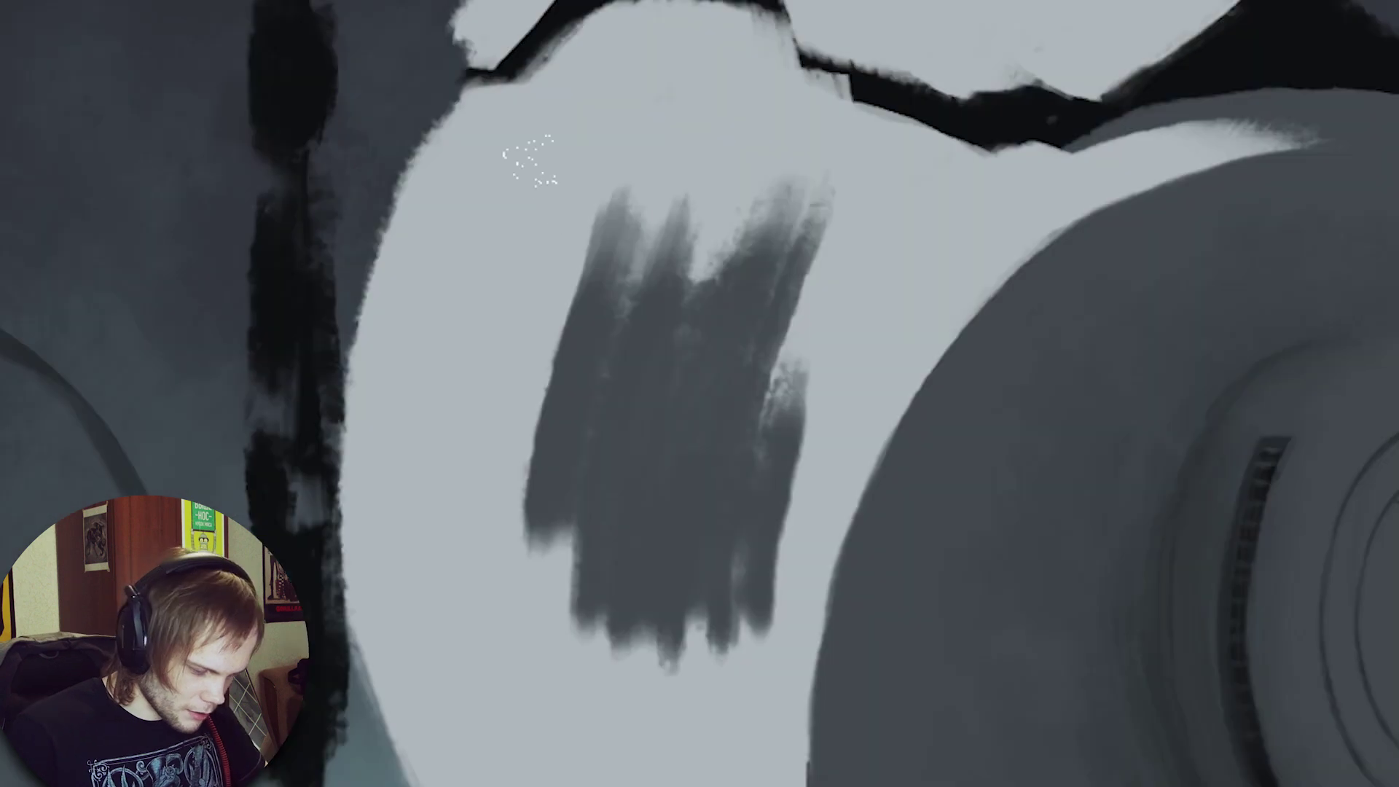
key("alt")
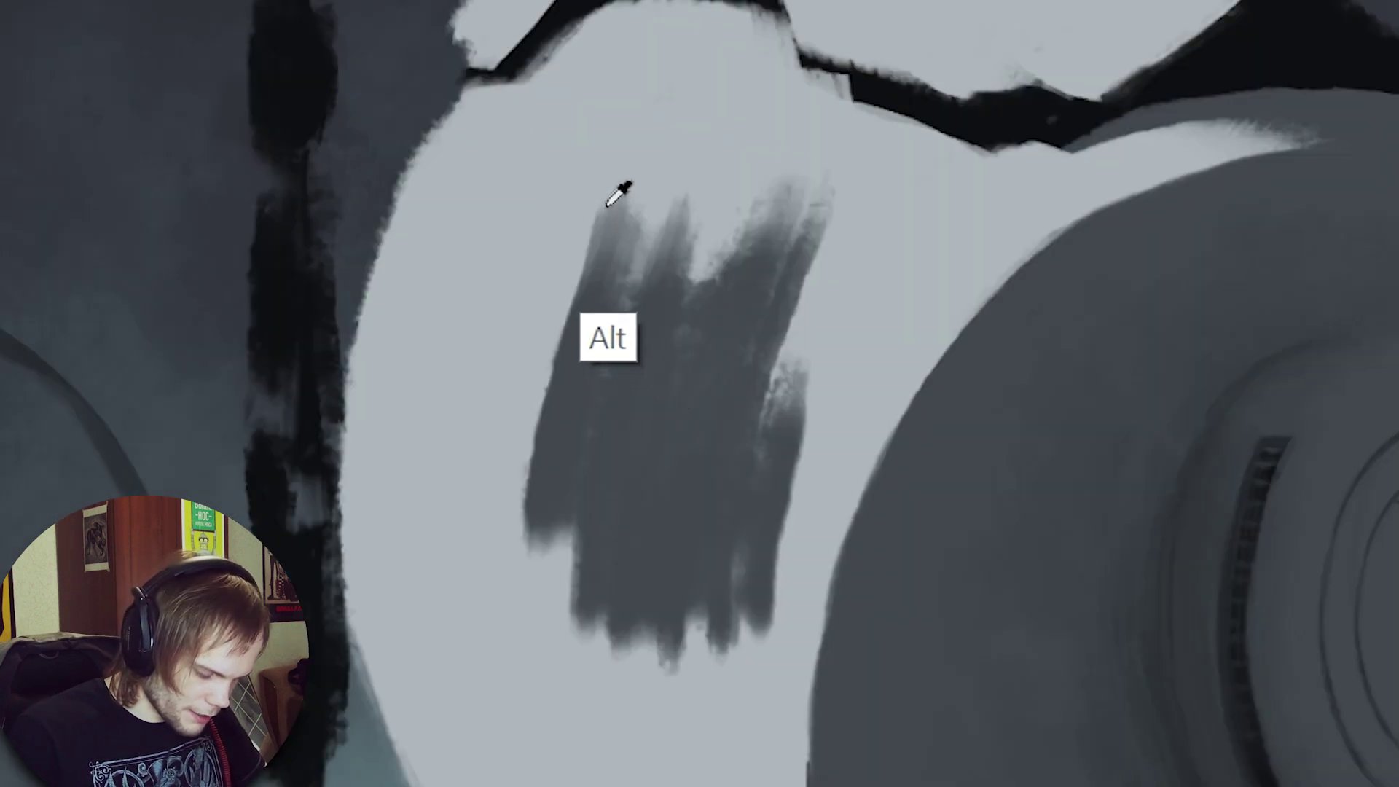
left_click_drag(619, 182, 620, 180)
key("ctrl+z")
left_click_drag(567, 115, 653, 481)
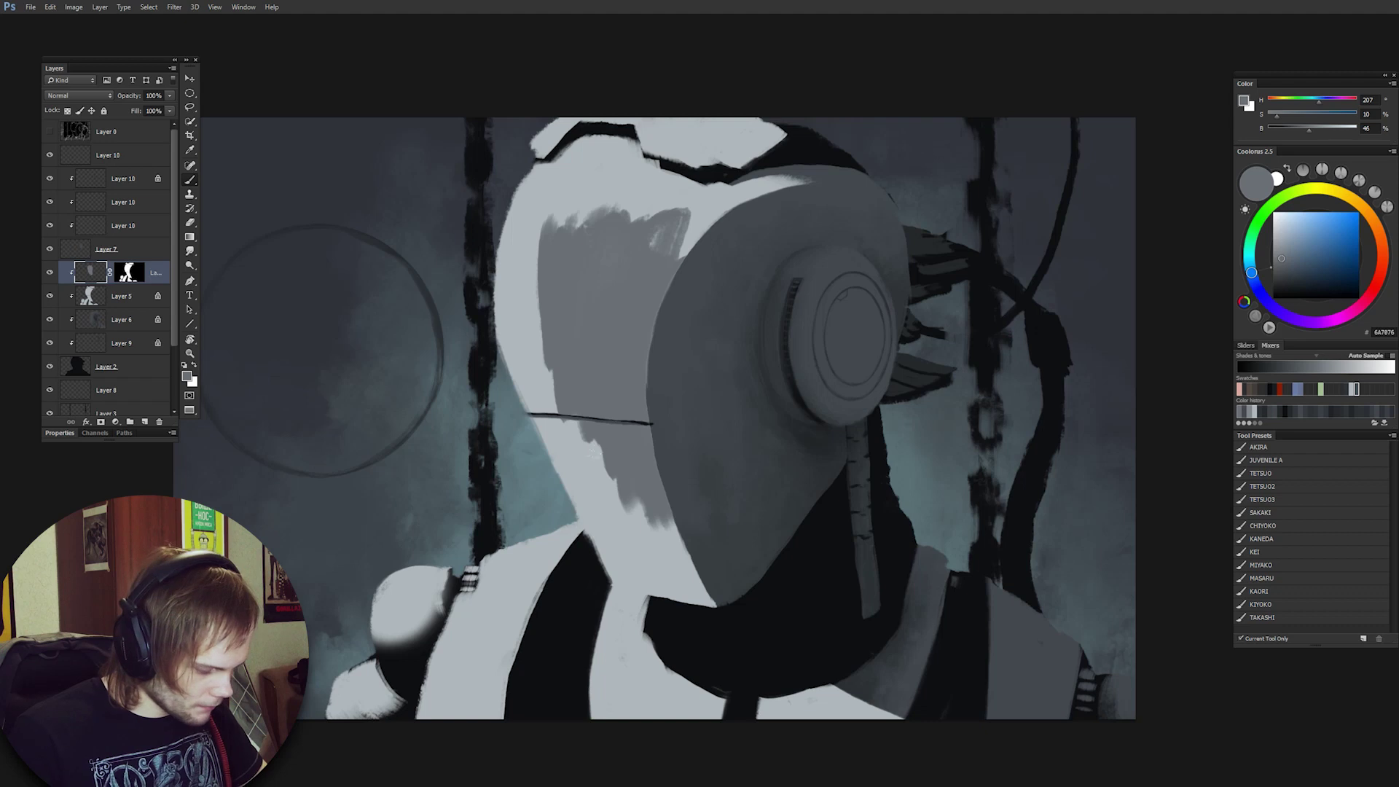
key("ctrl+z")
Delete the masked layer above Layer 5 and paint the faceplate's lower section mid-grey, carrying strokes slightly above the seam.
left_click_drag(132, 278, 159, 422)
mouse_move(557, 350)
left_mouse_down()
mouse_move(619, 536)
mouse_move(704, 599)
left_mouse_up()
key("ctrl+z")
mouse_move(634, 466)
left_mouse_down()
mouse_move(656, 561)
mouse_move(673, 565)
left_mouse_up()
left_click_drag(647, 462, 653, 380)
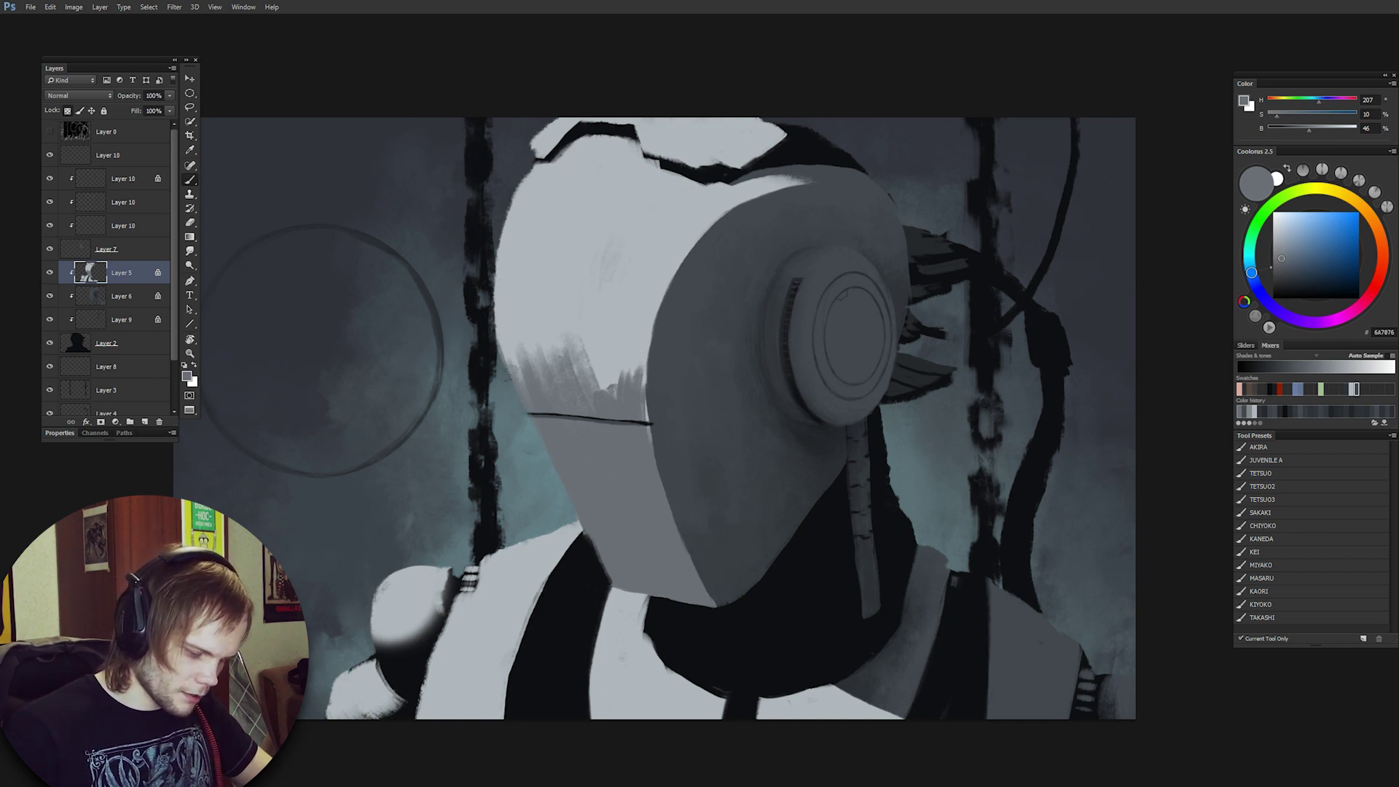
Blend grey tones up across the upper faceplate into a soft gradient that stays lightest at the forehead.
mouse_move(646, 400)
left_mouse_down()
mouse_move(545, 329)
mouse_move(619, 234)
mouse_move(539, 219)
mouse_move(596, 172)
mouse_move(606, 251)
left_mouse_up()
left_click(559, 294, "alt")
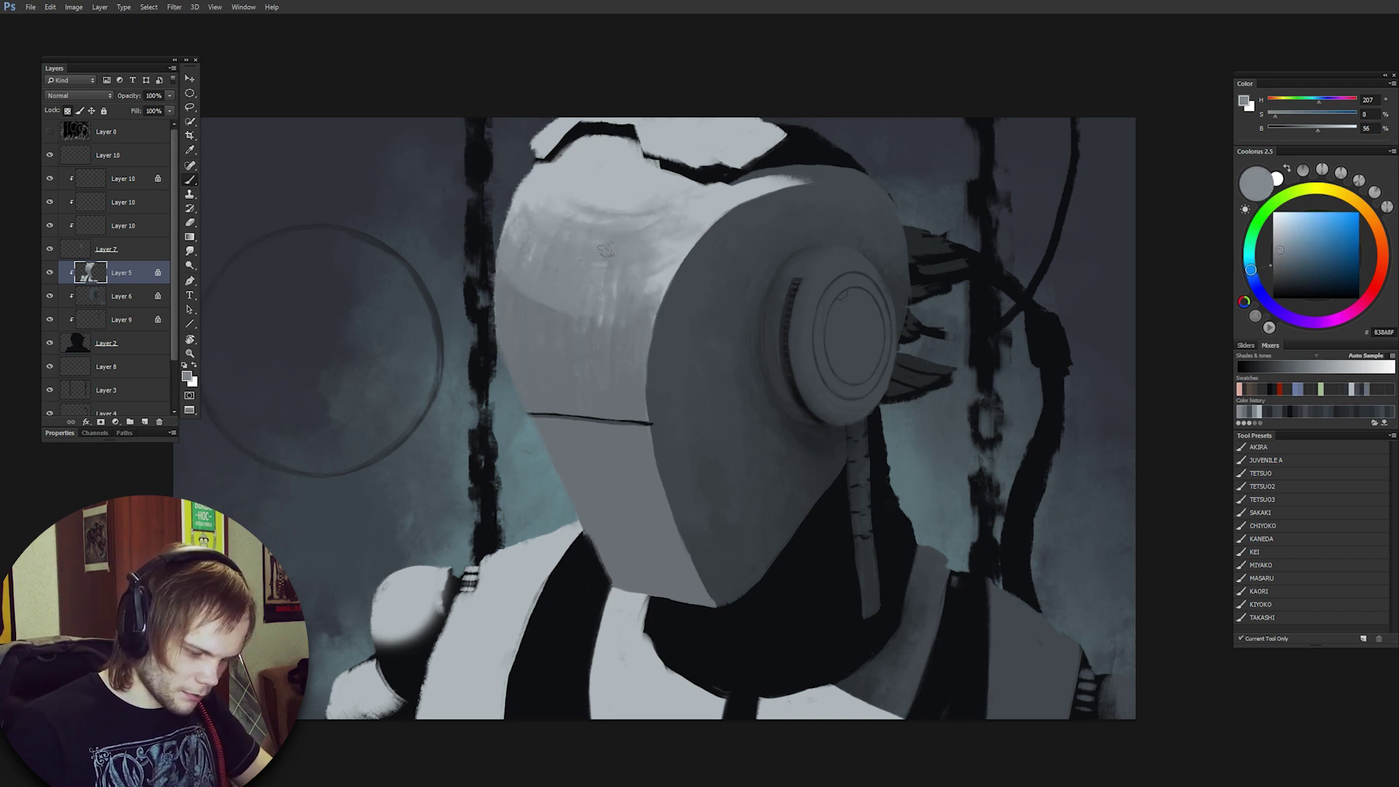
left_click(546, 288, "alt")
mouse_move(660, 295)
left_mouse_down()
mouse_move(695, 209)
mouse_move(722, 203)
left_mouse_up()
mouse_move(722, 204)
left_mouse_down()
mouse_move(743, 198)
mouse_move(583, 177)
left_mouse_up()
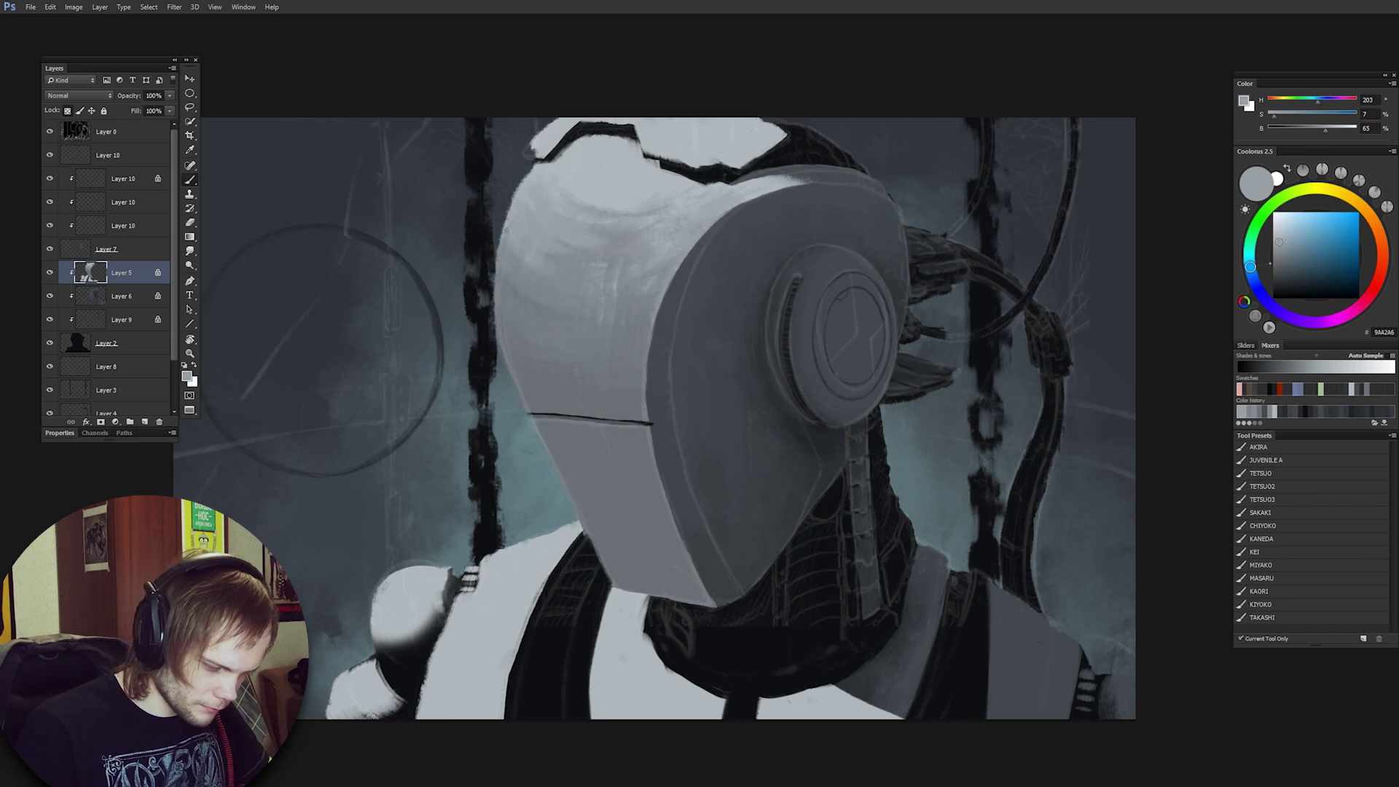
Smooth the forehead gradient and tone the head's top plates with light grey-blue tones sampled from the painting.
left_click(520, 282, "alt")
left_click(727, 149, "alt")
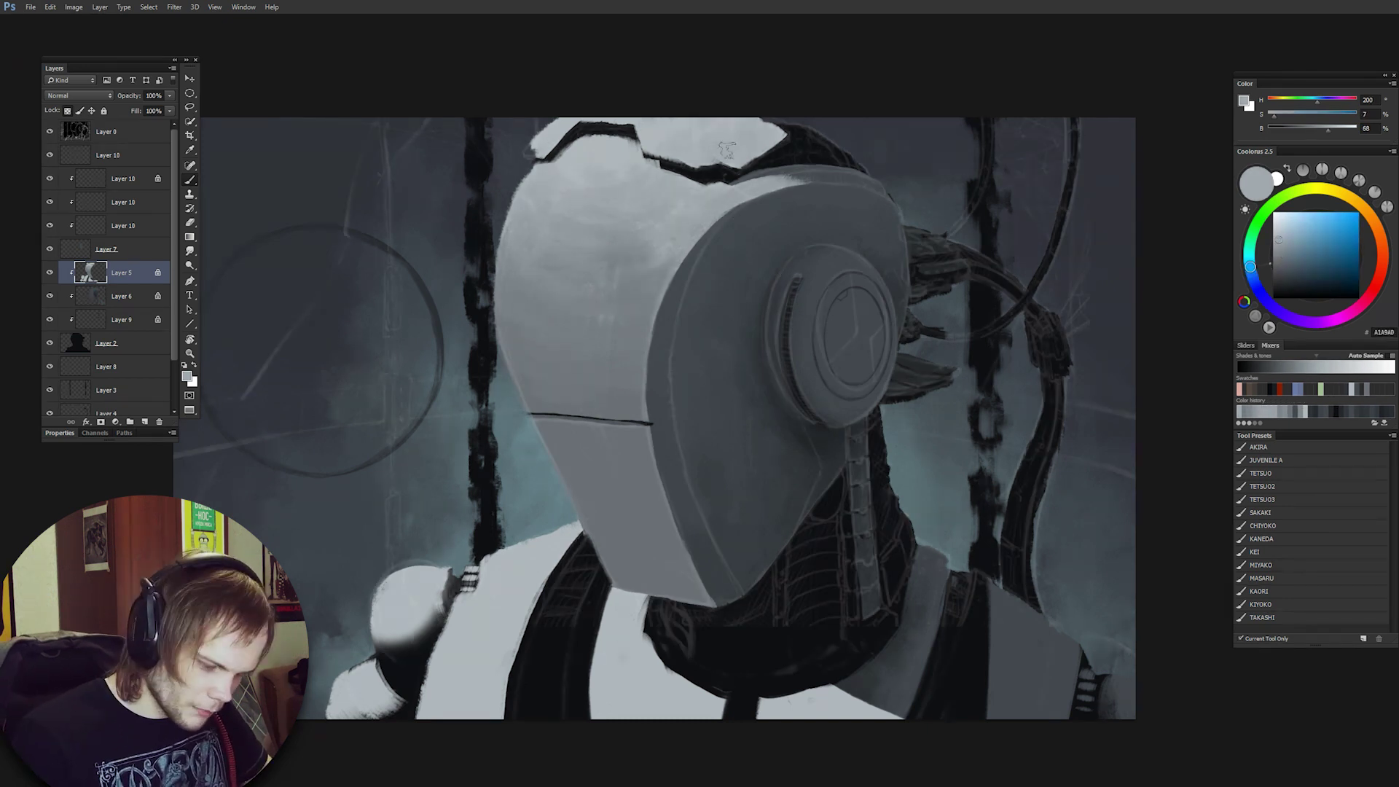
left_click(594, 205, "alt")
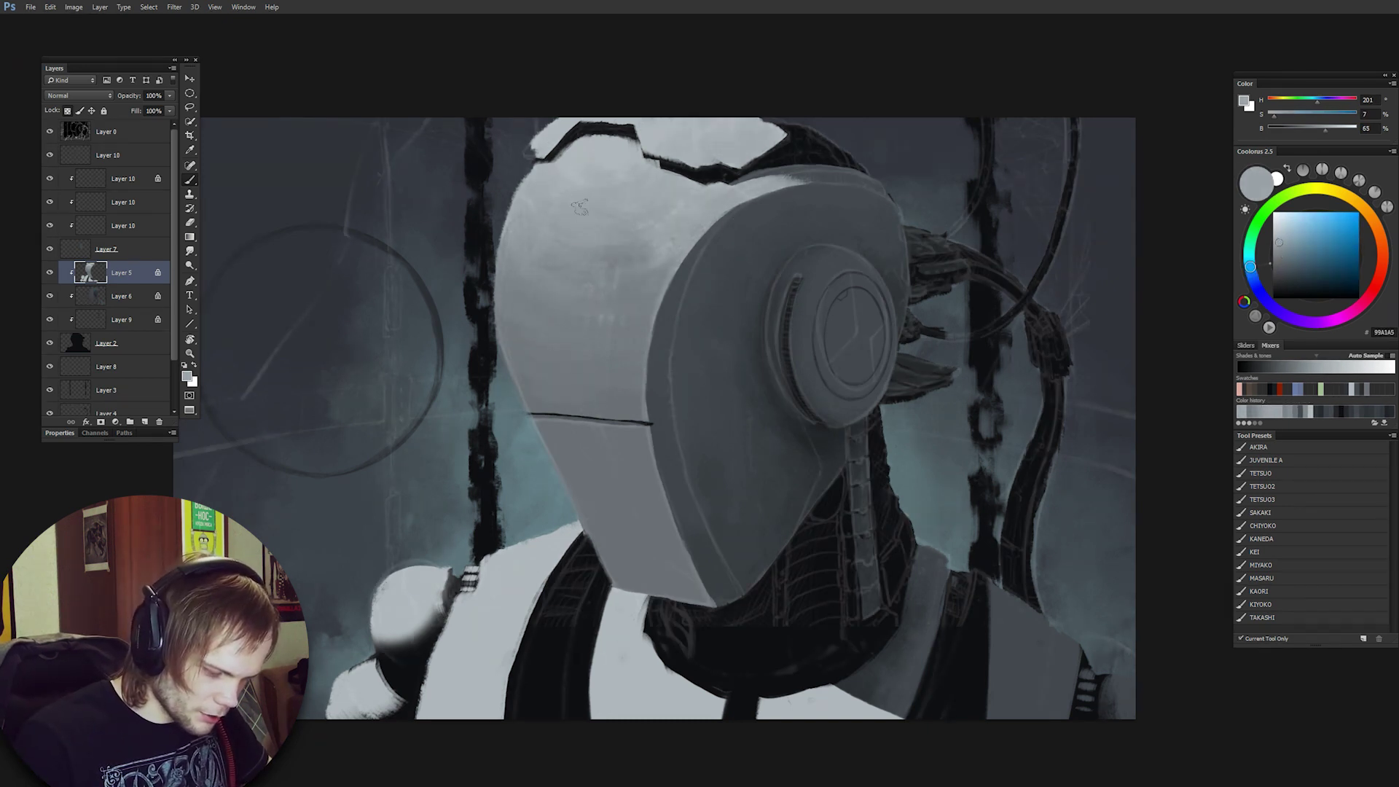
left_click(581, 203, "alt")
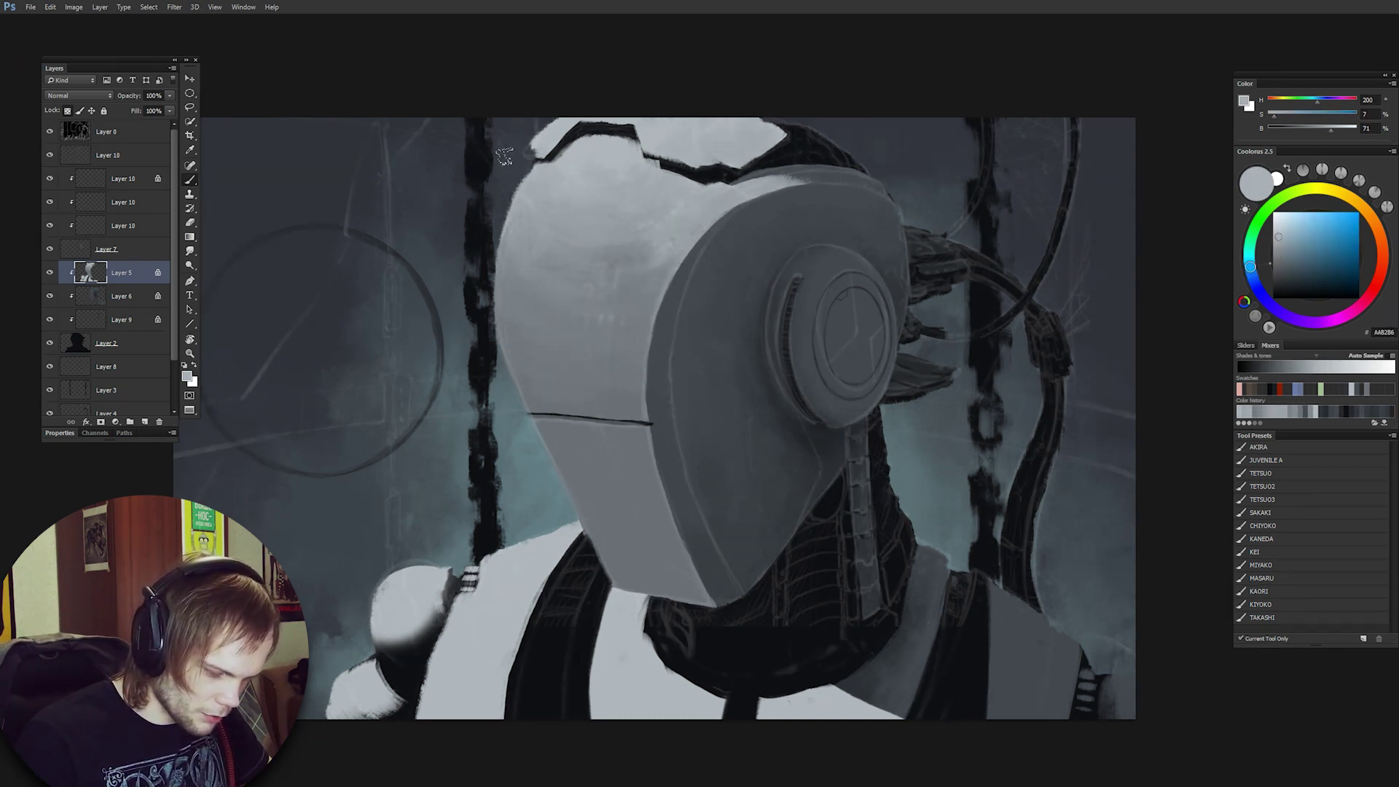
left_click(553, 139, "alt")
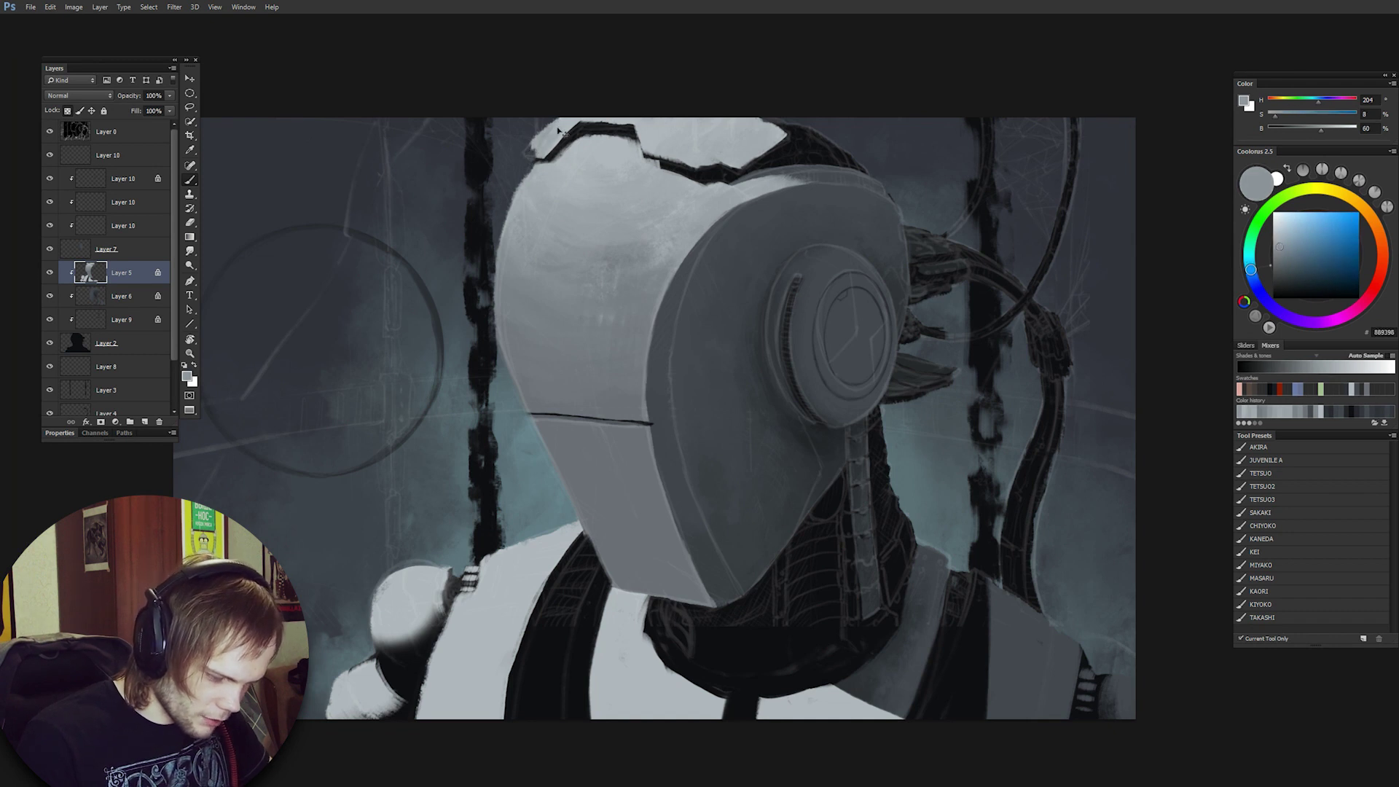
left_click(563, 175, "alt")
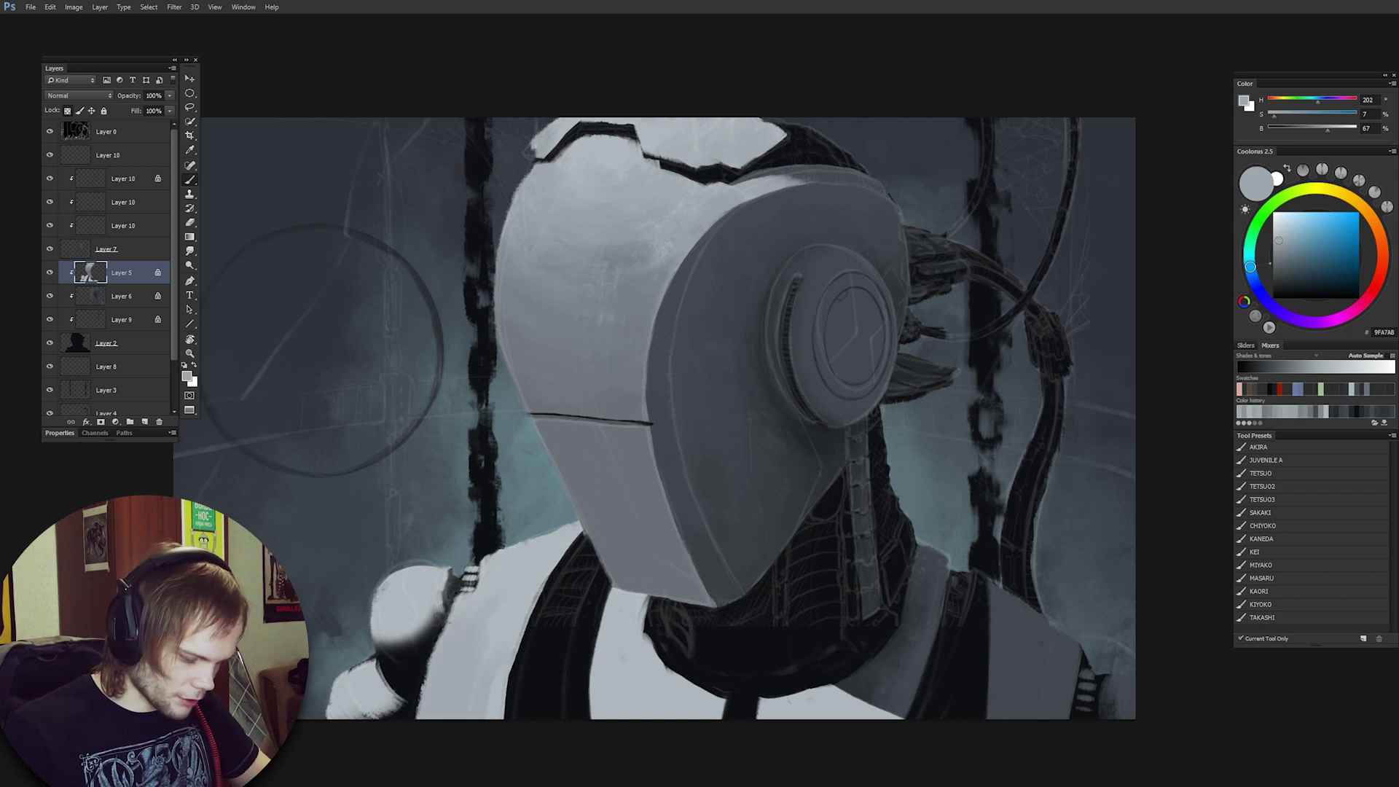
Shade the chest strip beside the ball shoulder with sampled grey, running strokes down along its length.
key("ctrl")
left_click(572, 254, "alt")
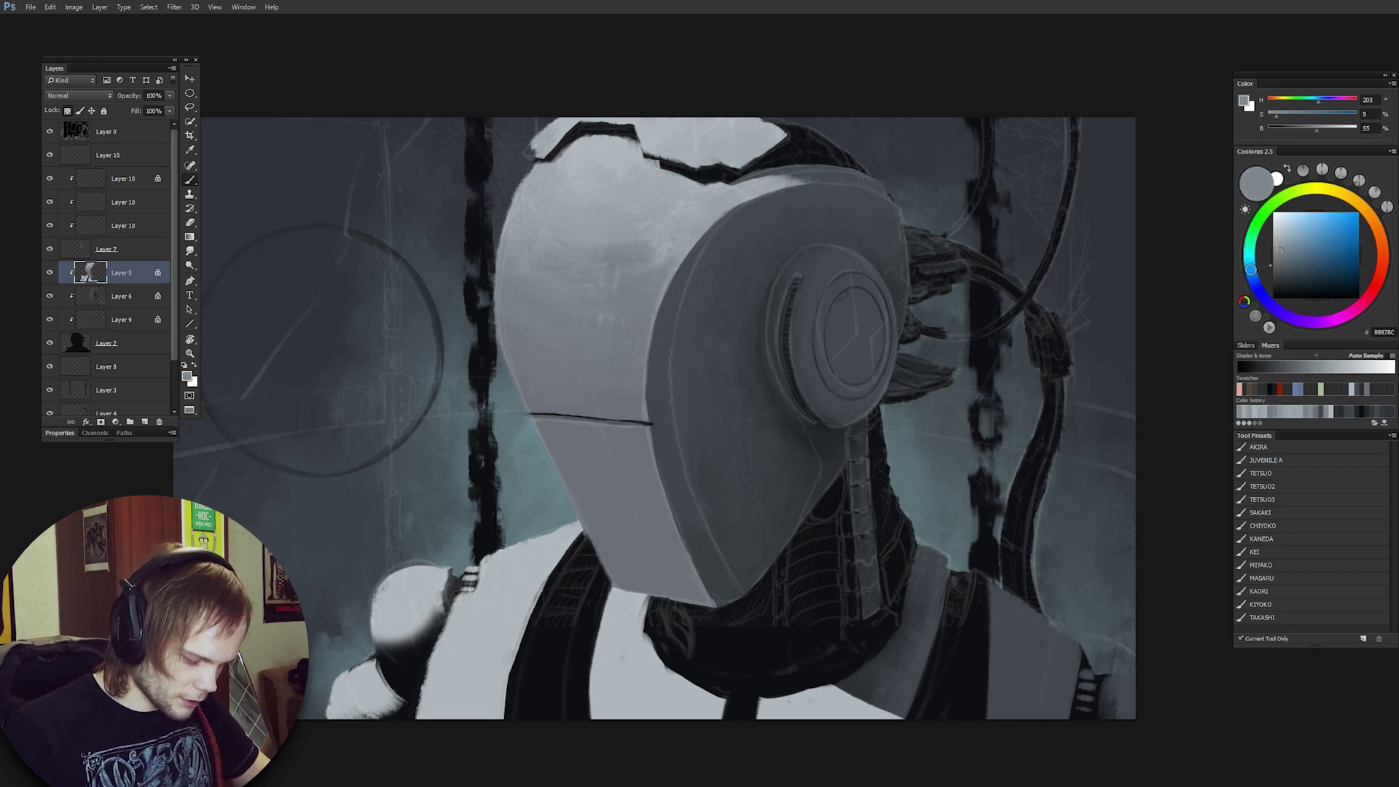
left_click_drag(475, 594, 446, 708)
key("ctrl+z")
left_click_drag(470, 623, 448, 710)
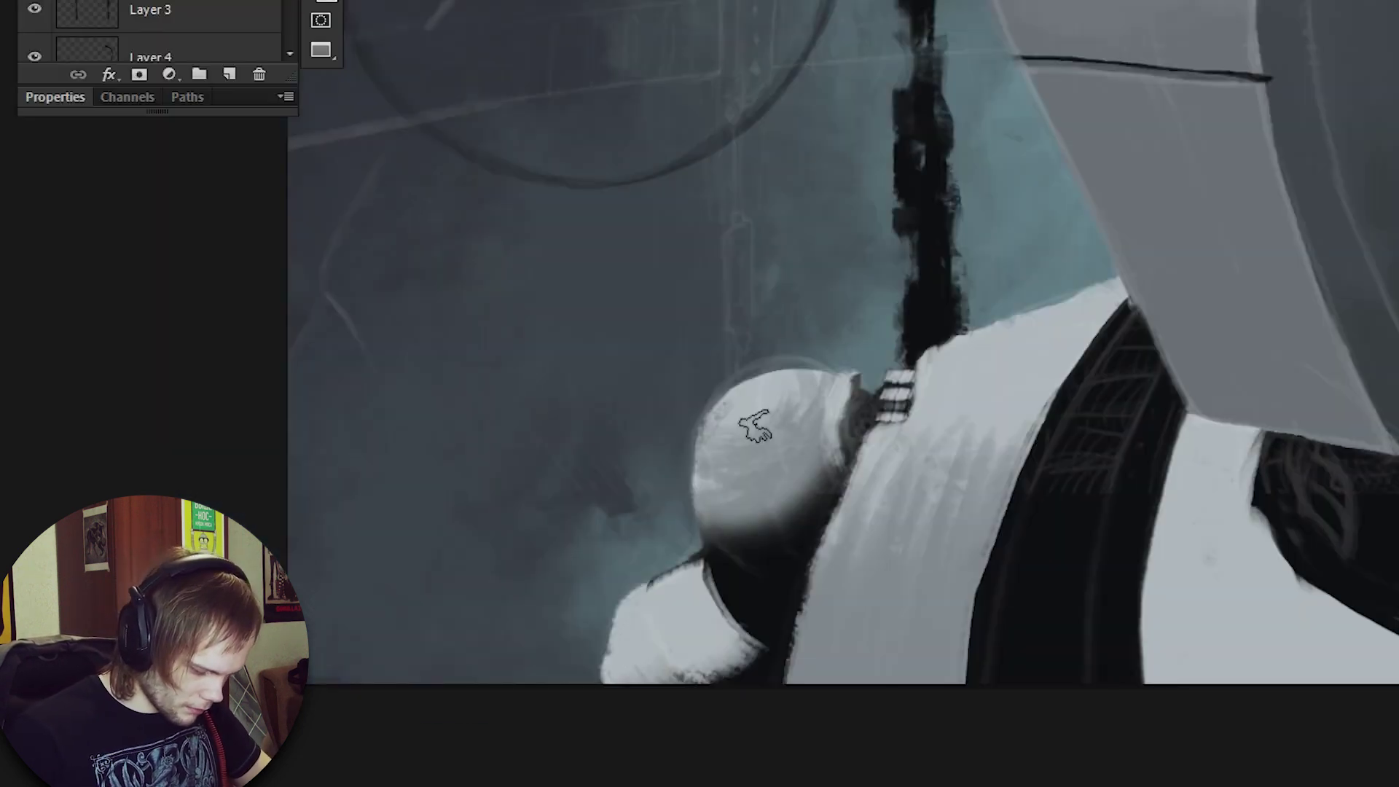
Model the ball shoulder as a rounded form, blending sampled greys around a soft highlight.
left_click_drag(417, 589, 376, 628)
left_click(397, 610, "alt")
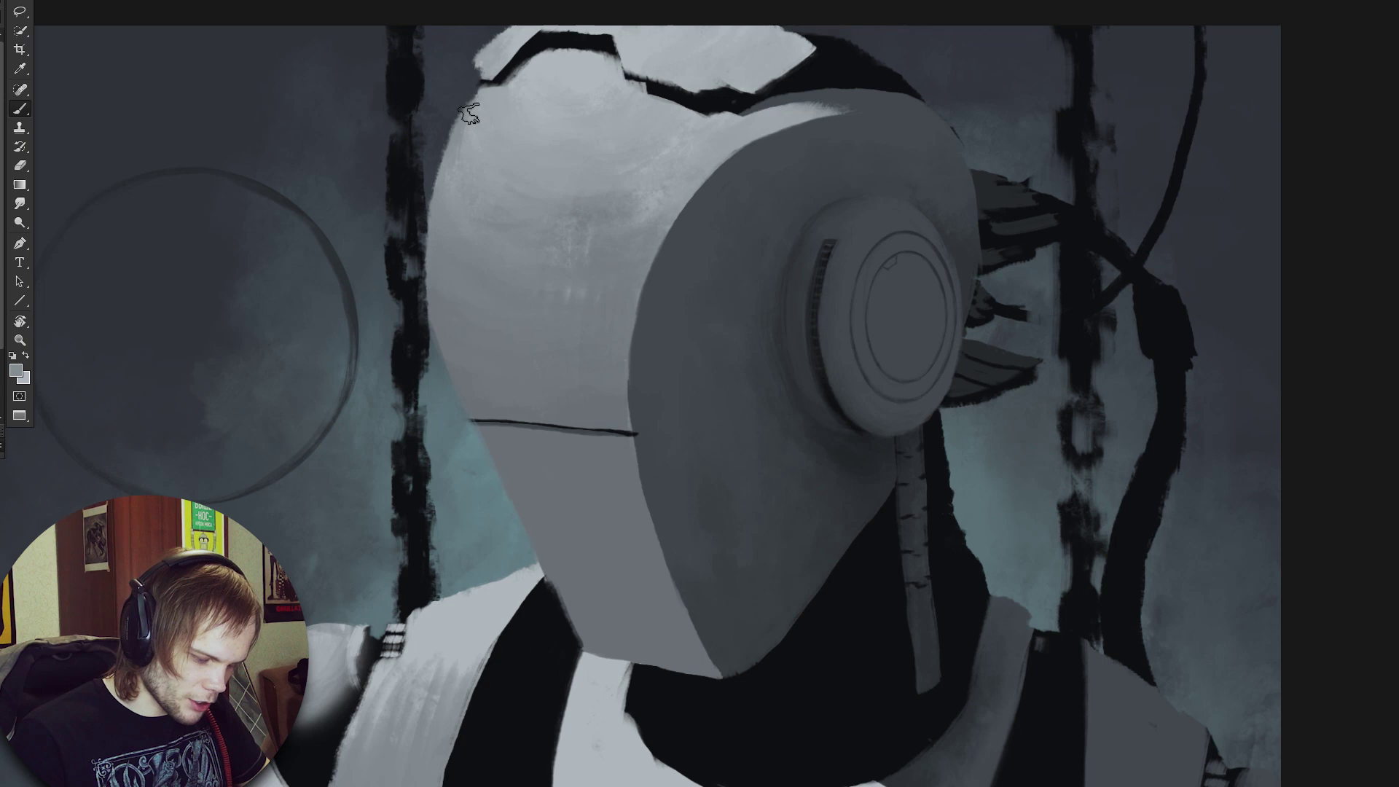
left_click(470, 113, "alt")
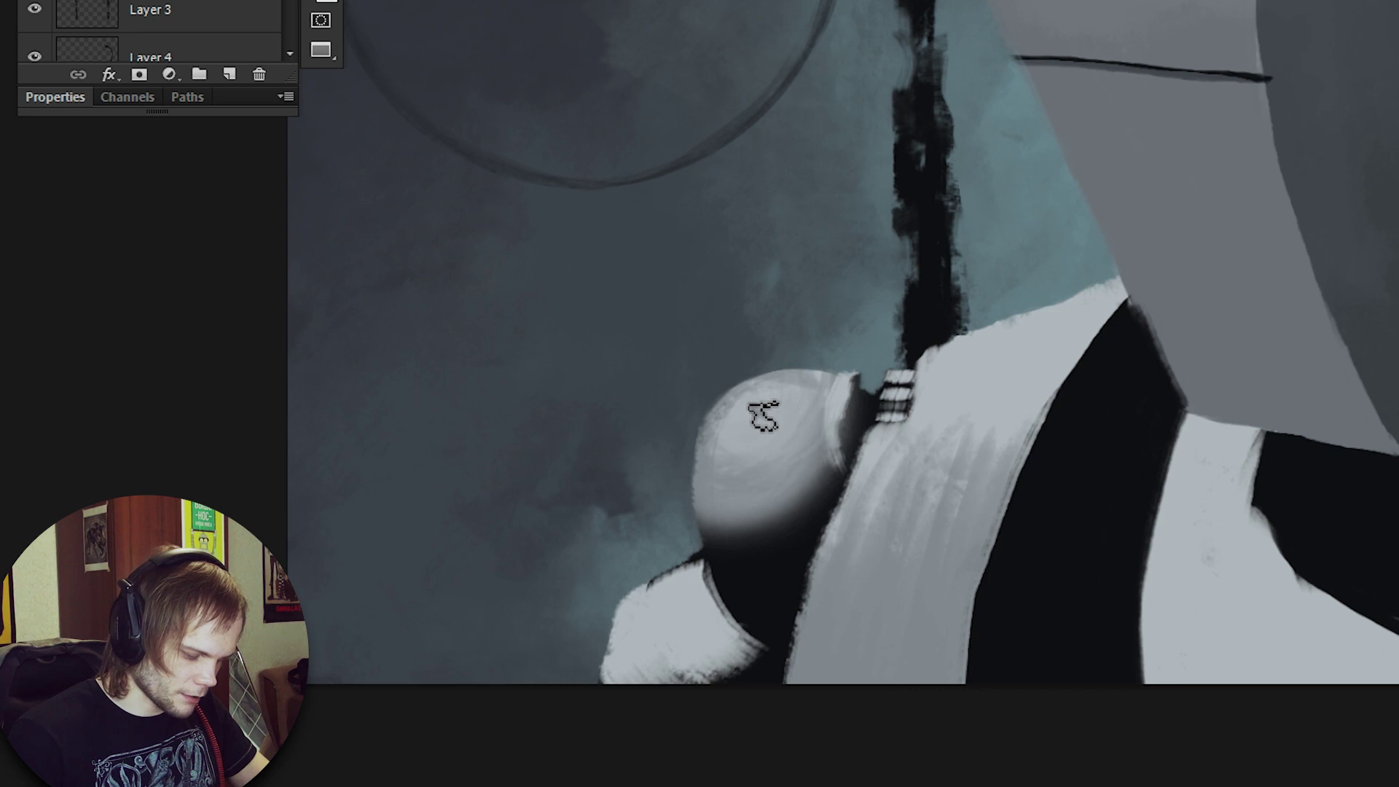
mouse_move(751, 387)
left_mouse_down()
mouse_move(795, 432)
mouse_move(762, 415)
left_mouse_up()
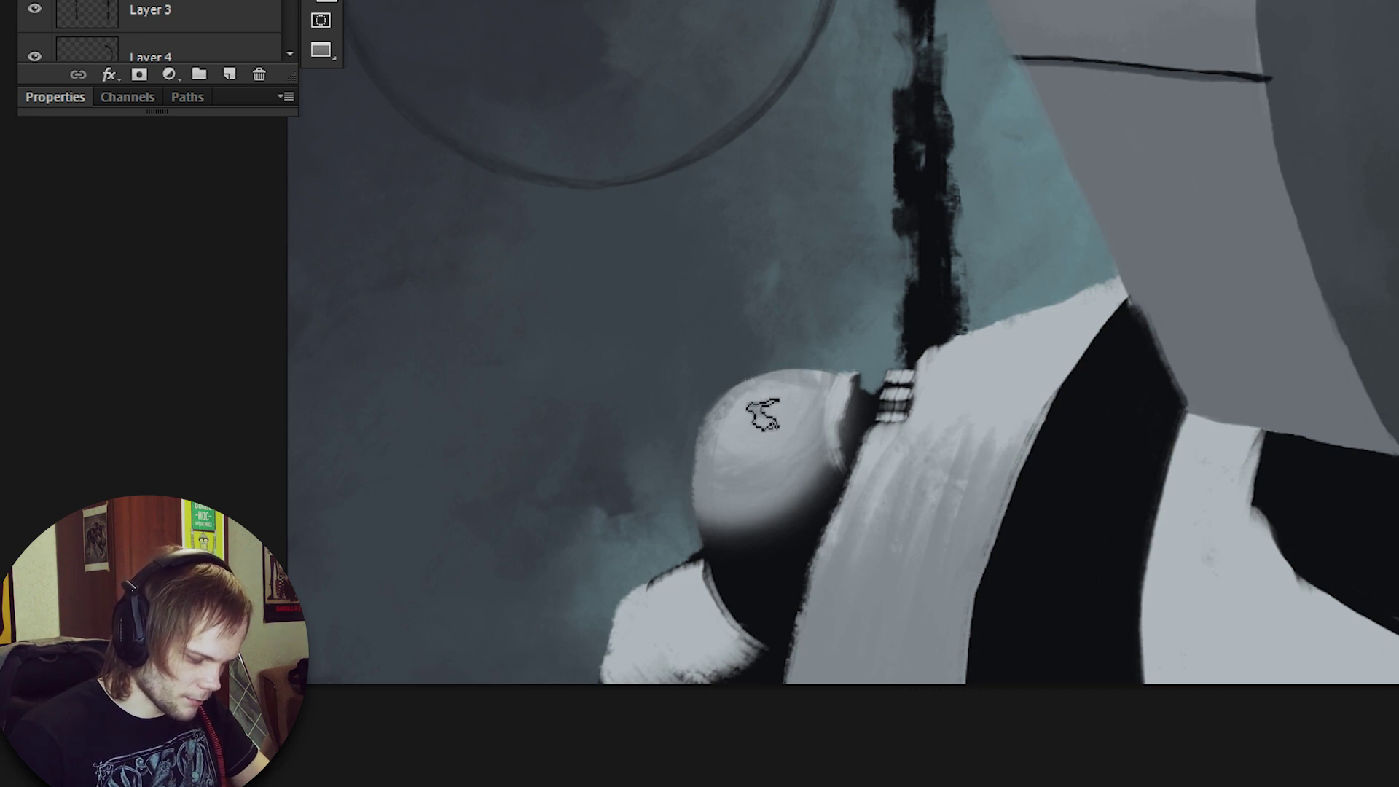
left_click(742, 386, "alt")
left_click(809, 369, "alt")
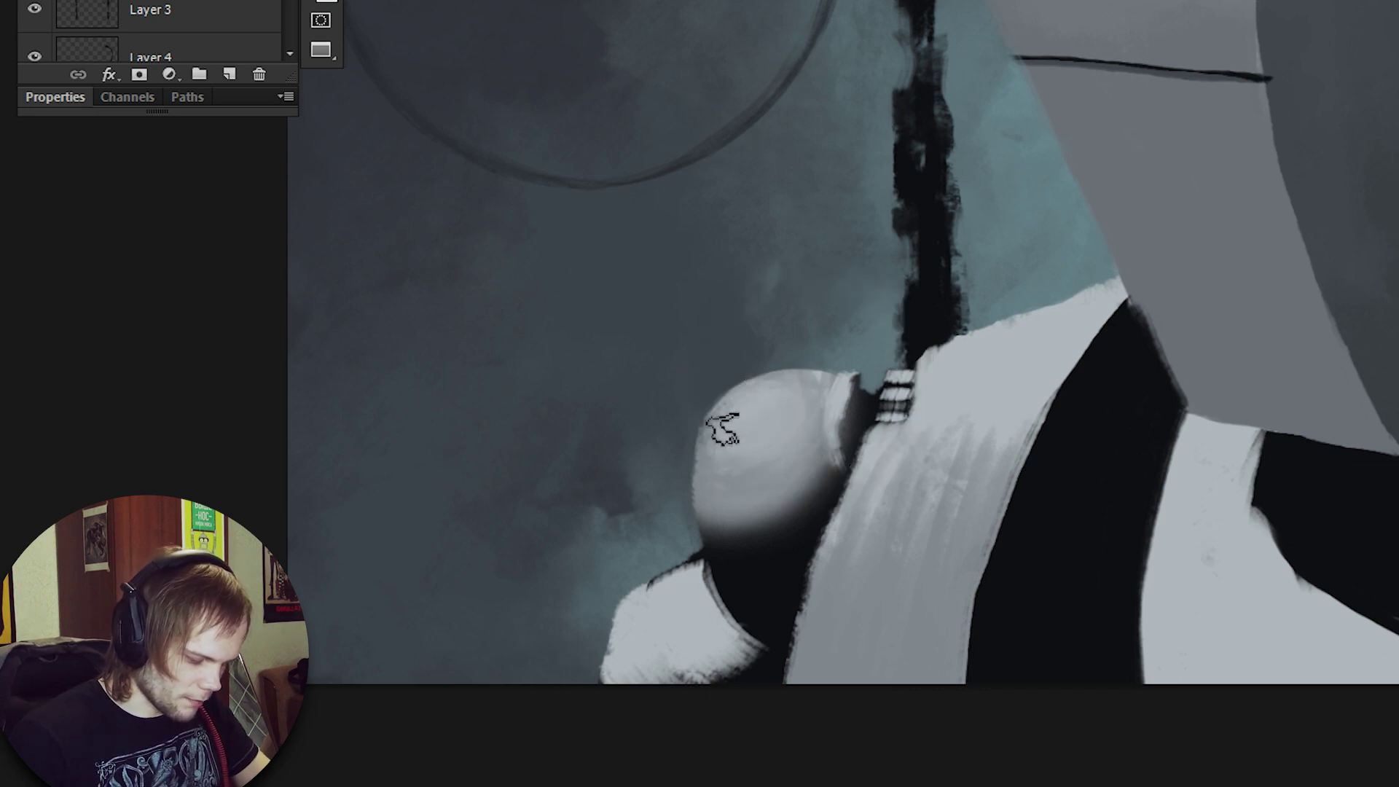
left_click(713, 450, "alt")
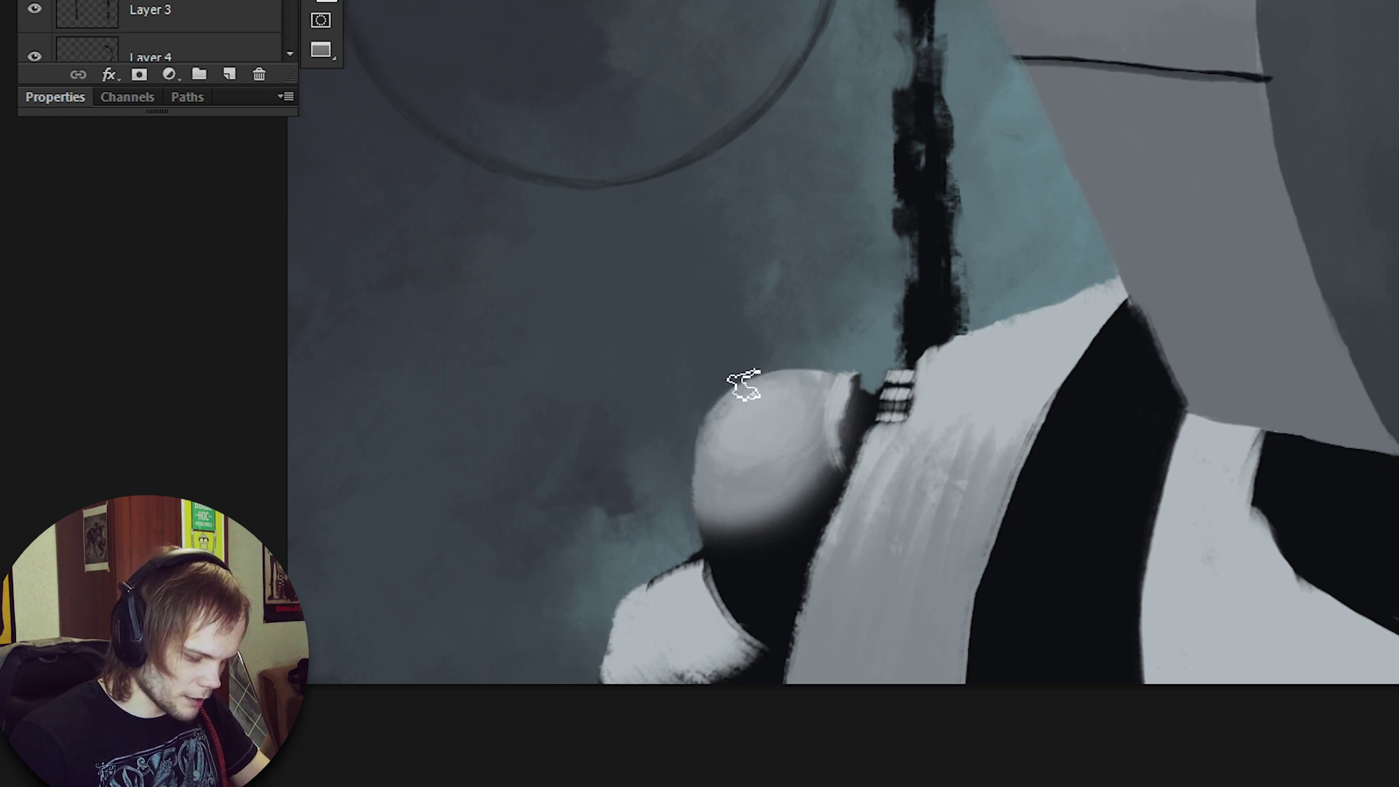
left_click(731, 448, "alt")
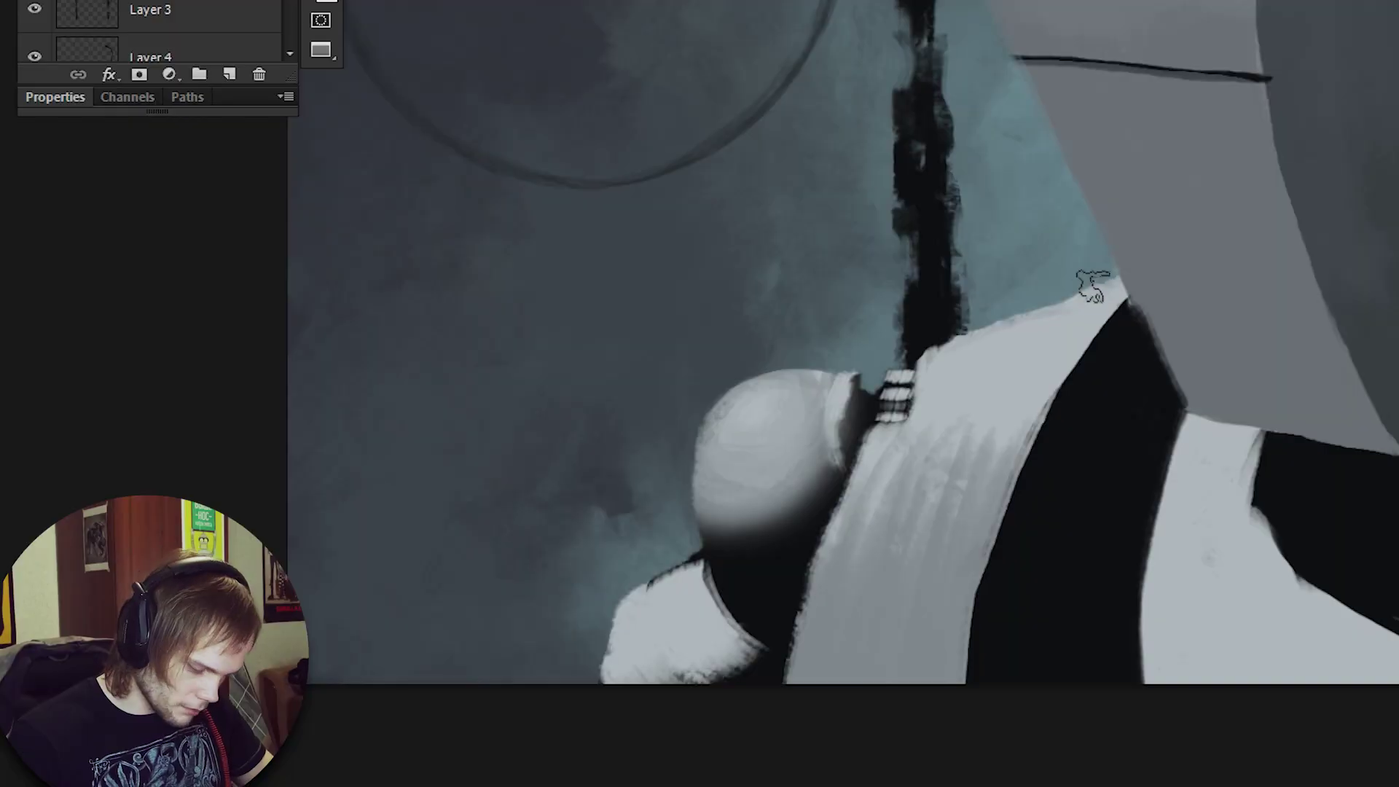
Shade the chest strip and upper-arm piece beside the ball shoulder, and undo the last strokes on the central chest plate.
left_click_drag(912, 491, 878, 525)
mouse_move(688, 656)
left_mouse_down()
mouse_move(663, 659)
mouse_move(736, 631)
left_mouse_up()
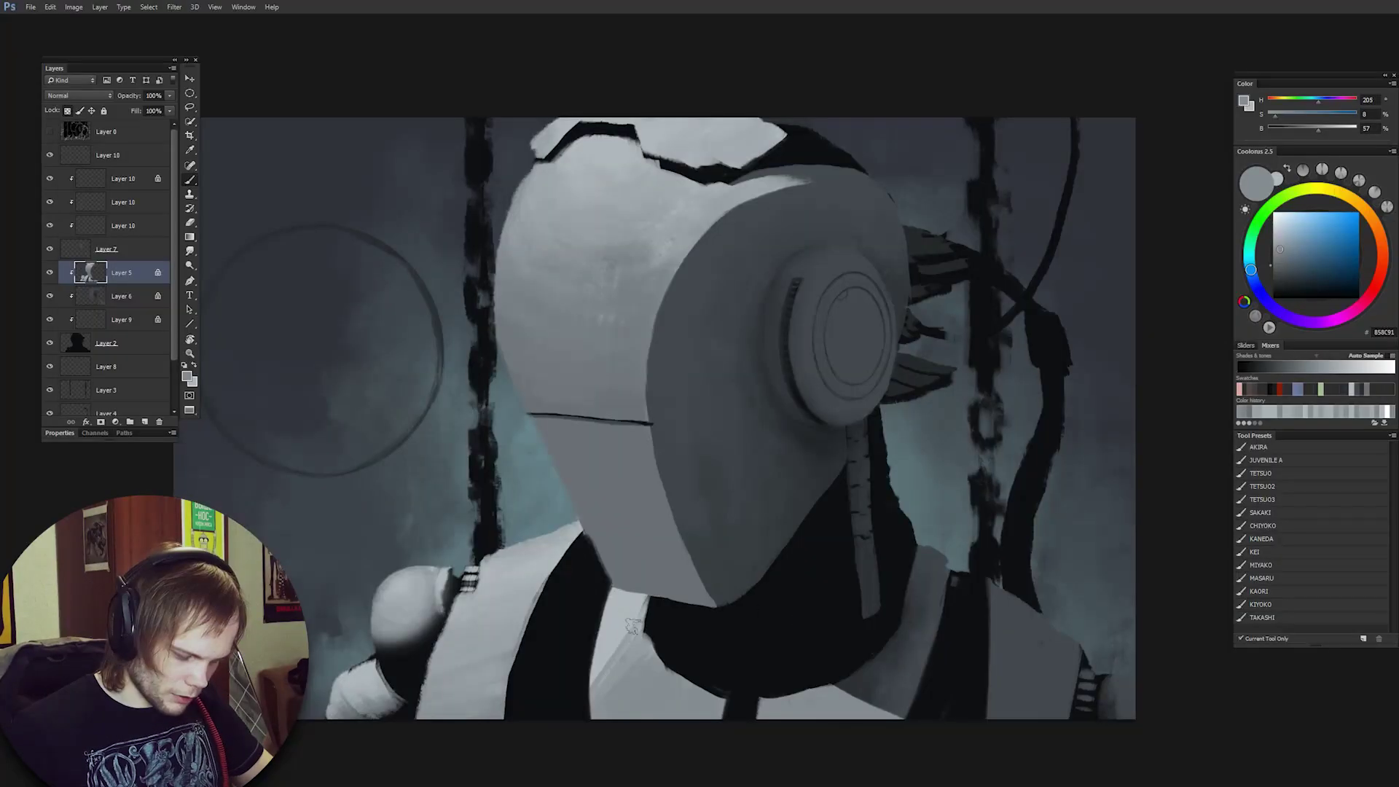
key("ctrl+z")
key("ctrl+z")
key("ctrl+z")
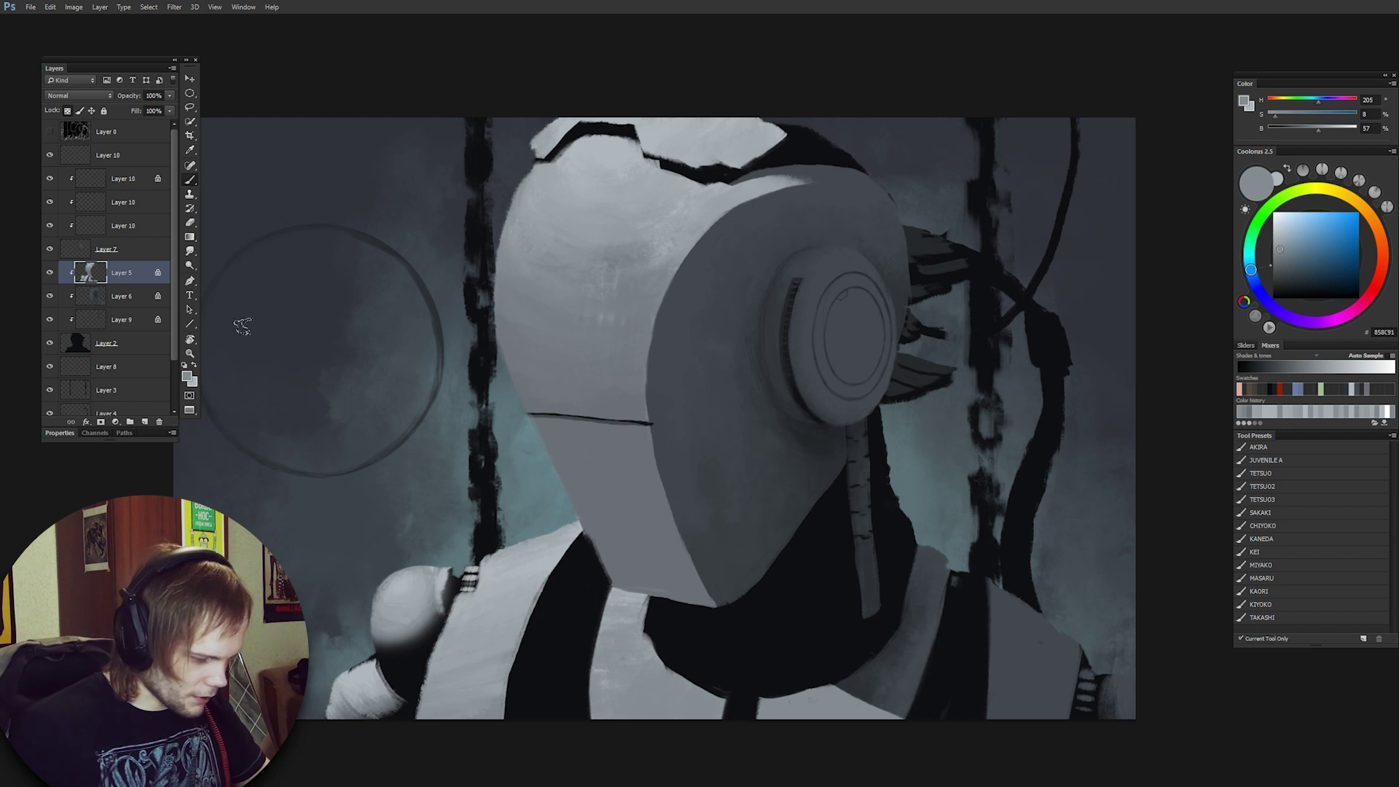
Erase part of the light collar plate below the neck and blend it with sampled dark grey toward the far shoulder.
key("e")
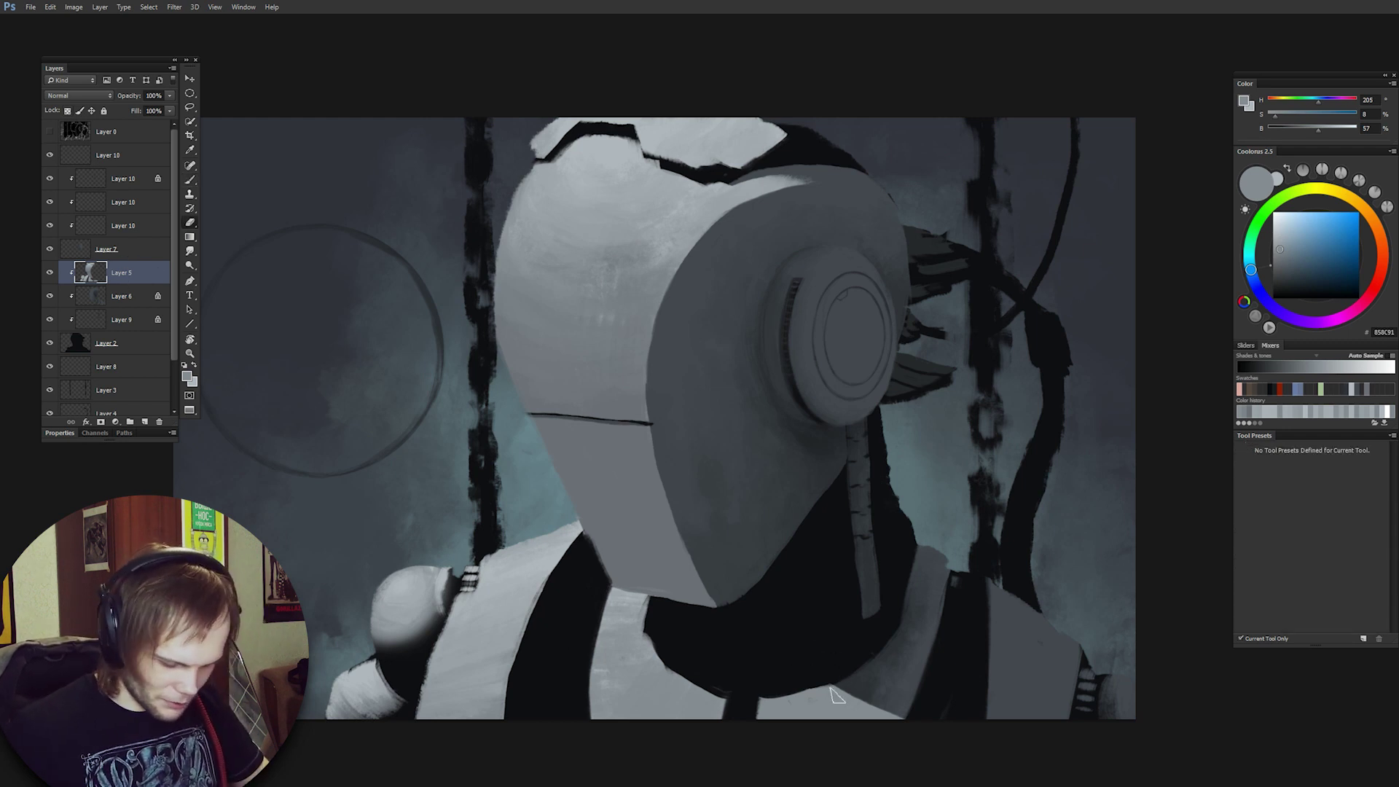
mouse_move(795, 682)
left_mouse_down()
mouse_move(861, 695)
mouse_move(760, 643)
mouse_move(849, 708)
mouse_move(758, 637)
mouse_move(831, 720)
left_mouse_up()
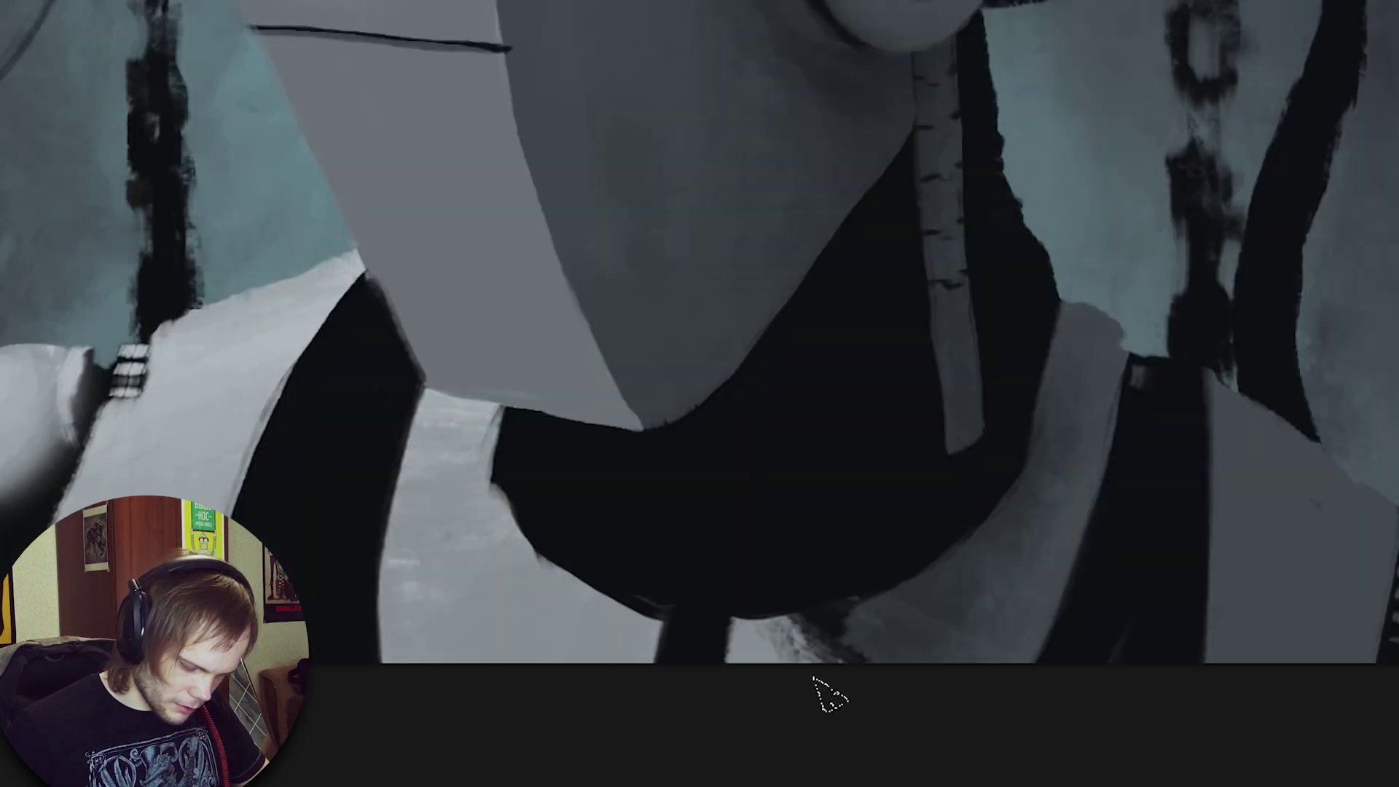
mouse_move(762, 628)
left_mouse_down()
mouse_move(801, 656)
mouse_move(827, 650)
left_mouse_up()
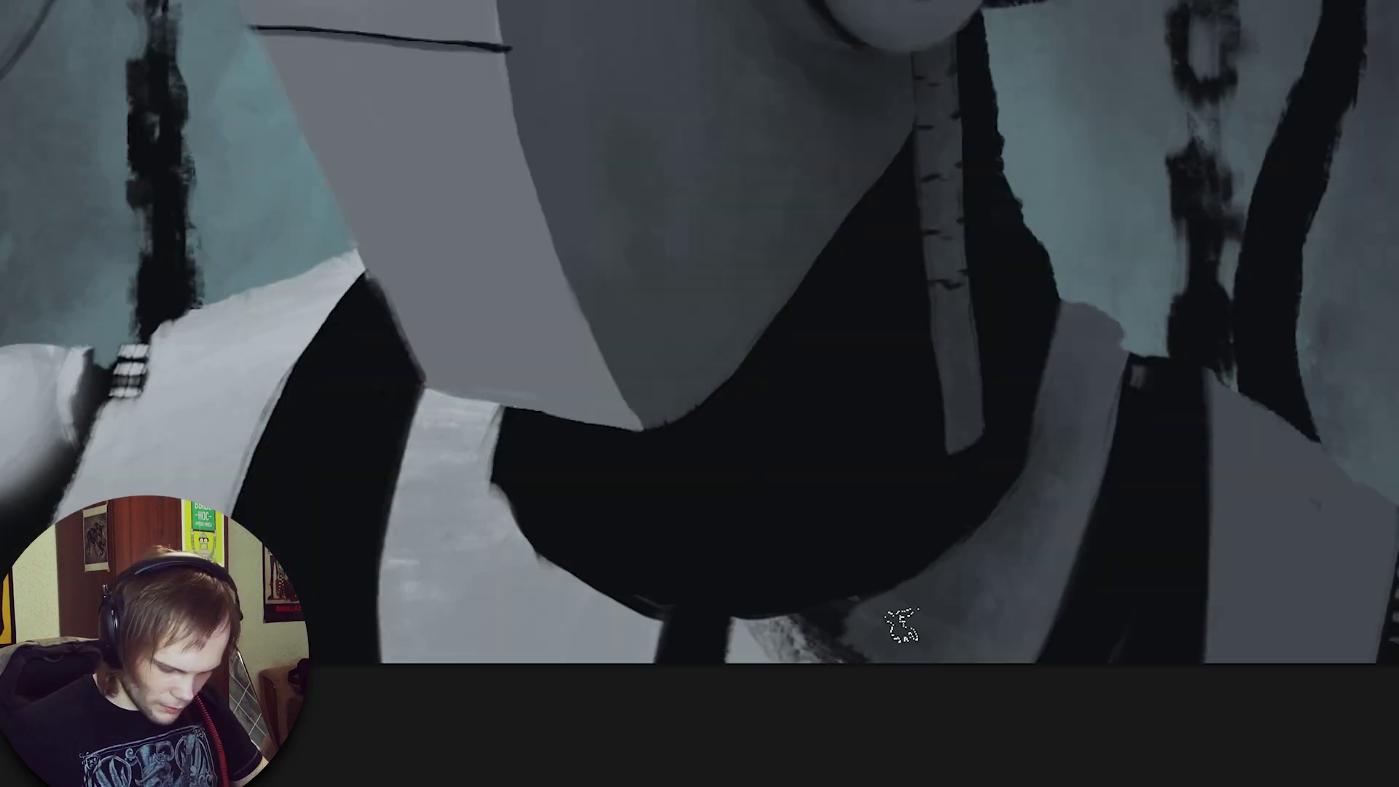
left_click(901, 615, "alt")
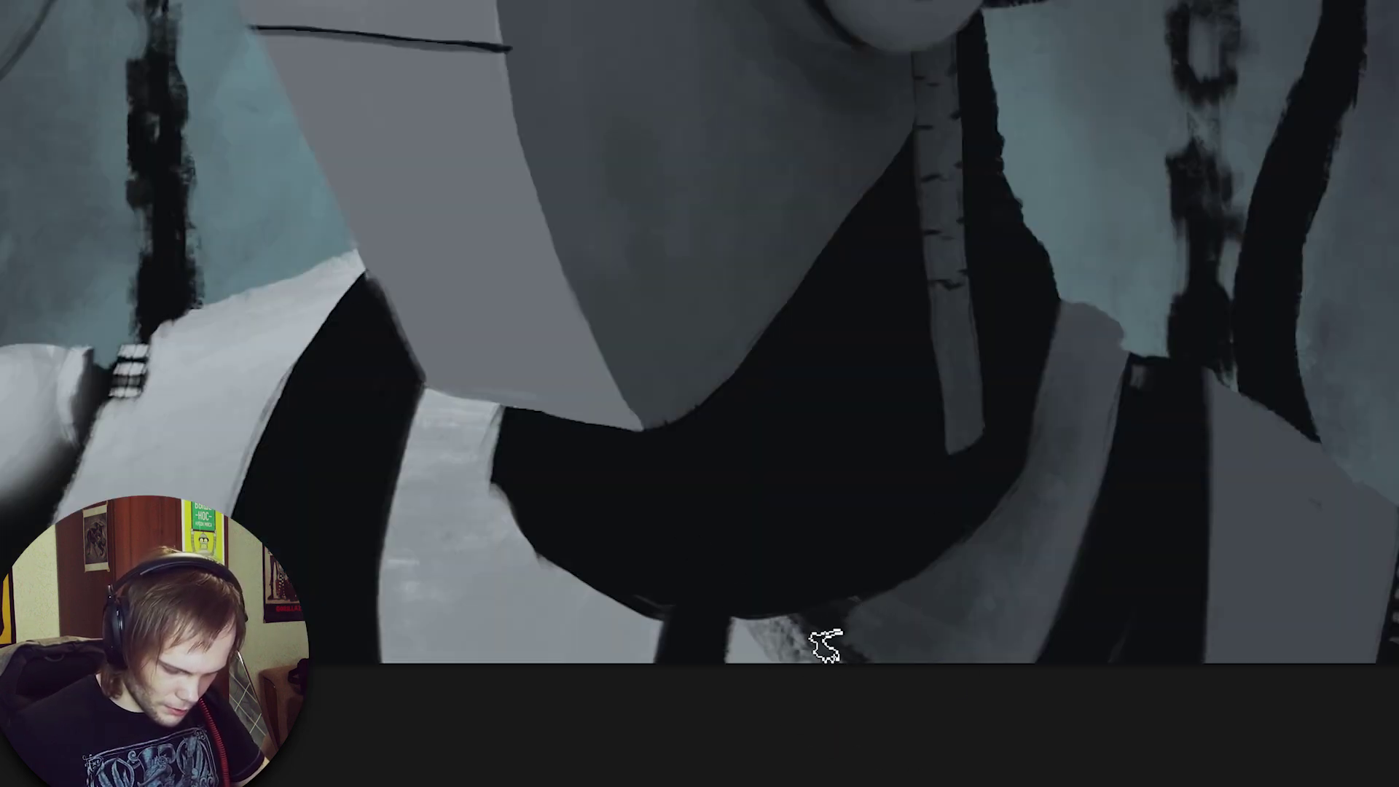
left_click_drag(819, 632, 889, 607)
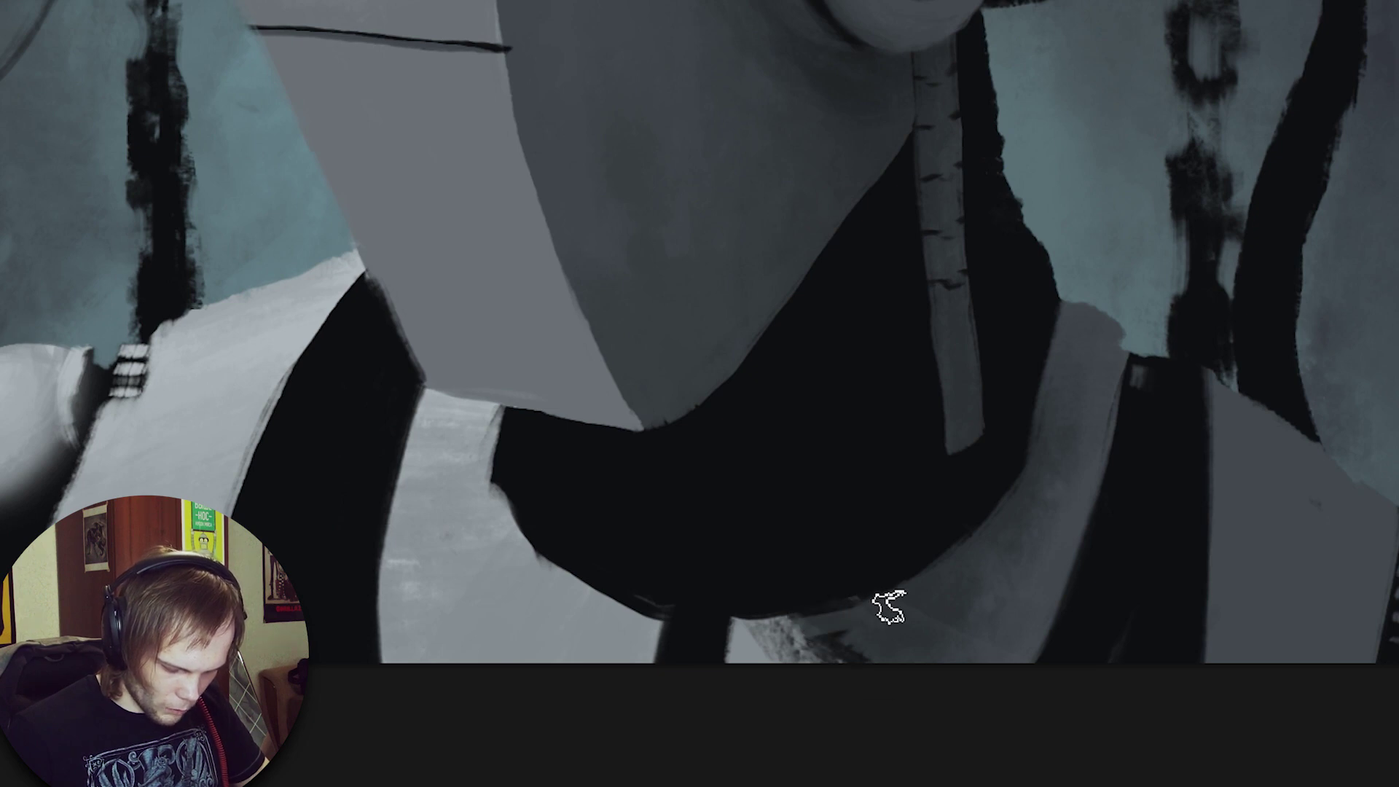
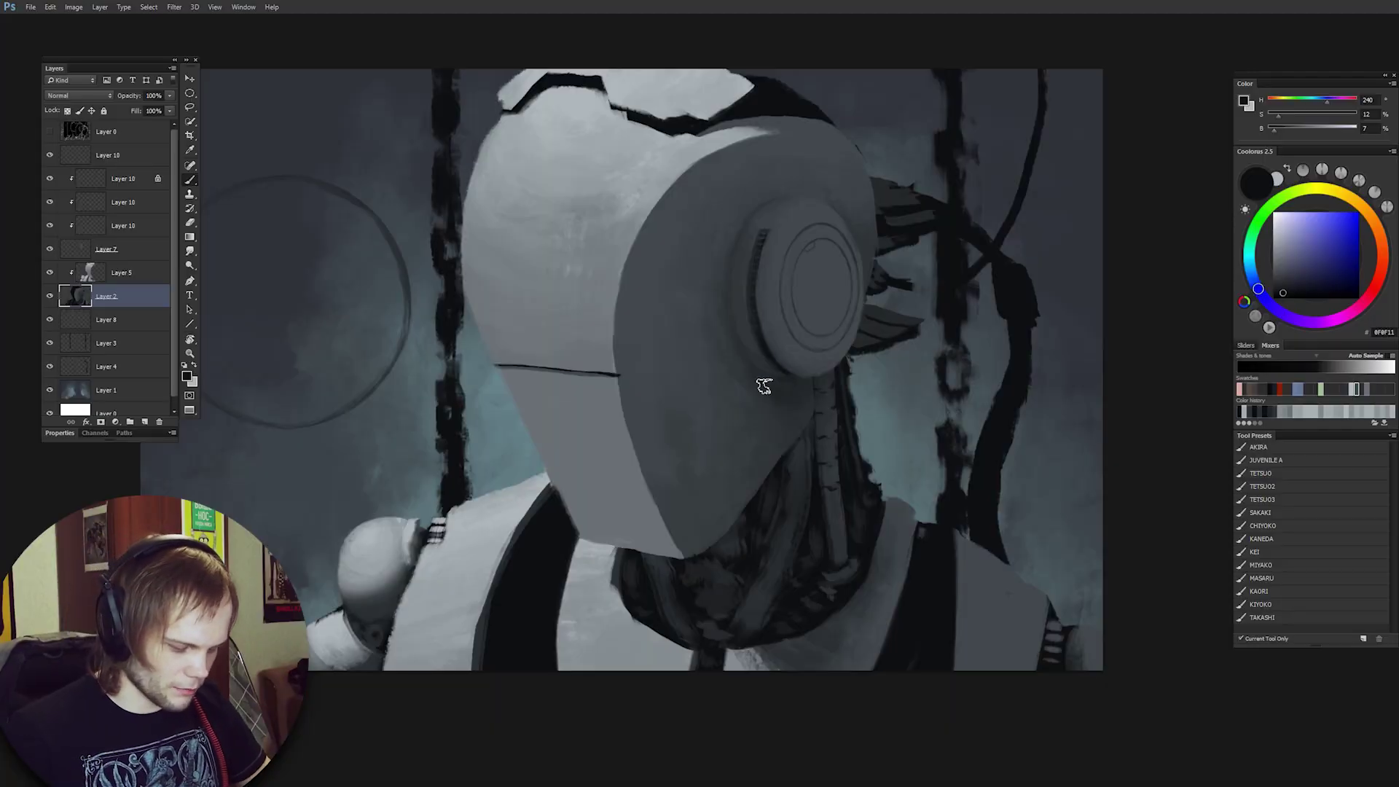
Check the head's side panel against the line sketch and paint a toned rim along its front edge with sampled colours.
left_click(50, 131)
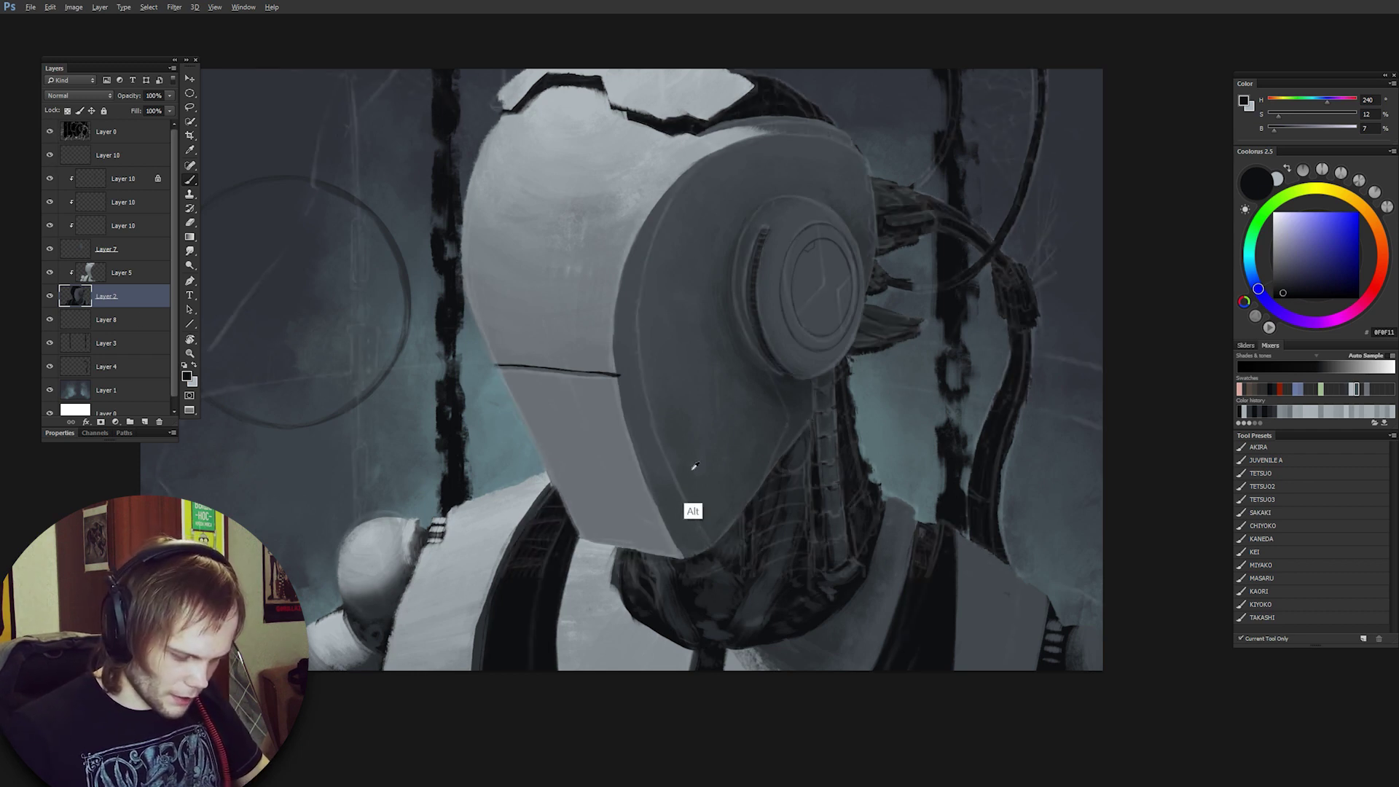
left_click(678, 440, "alt")
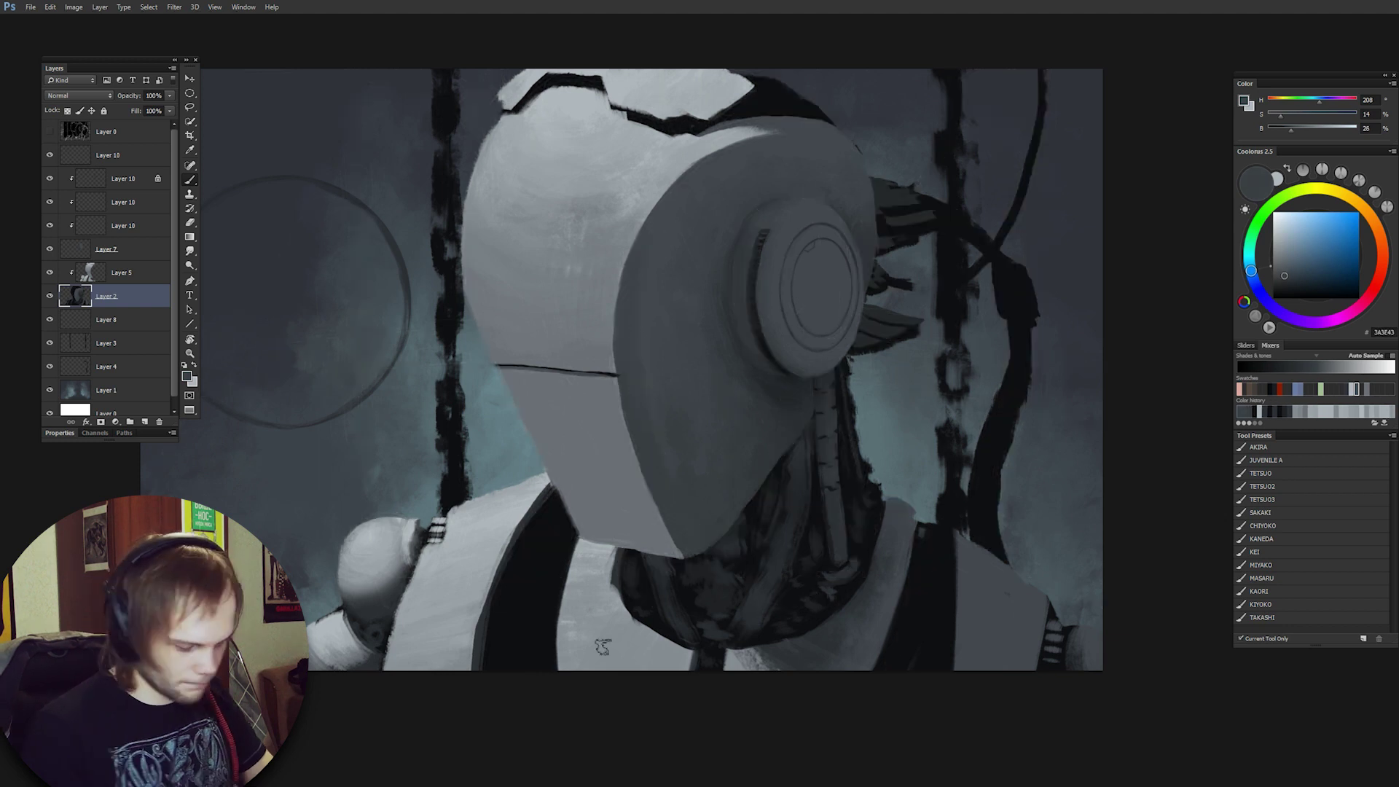
left_click(665, 475, "alt")
left_click(741, 524, "alt")
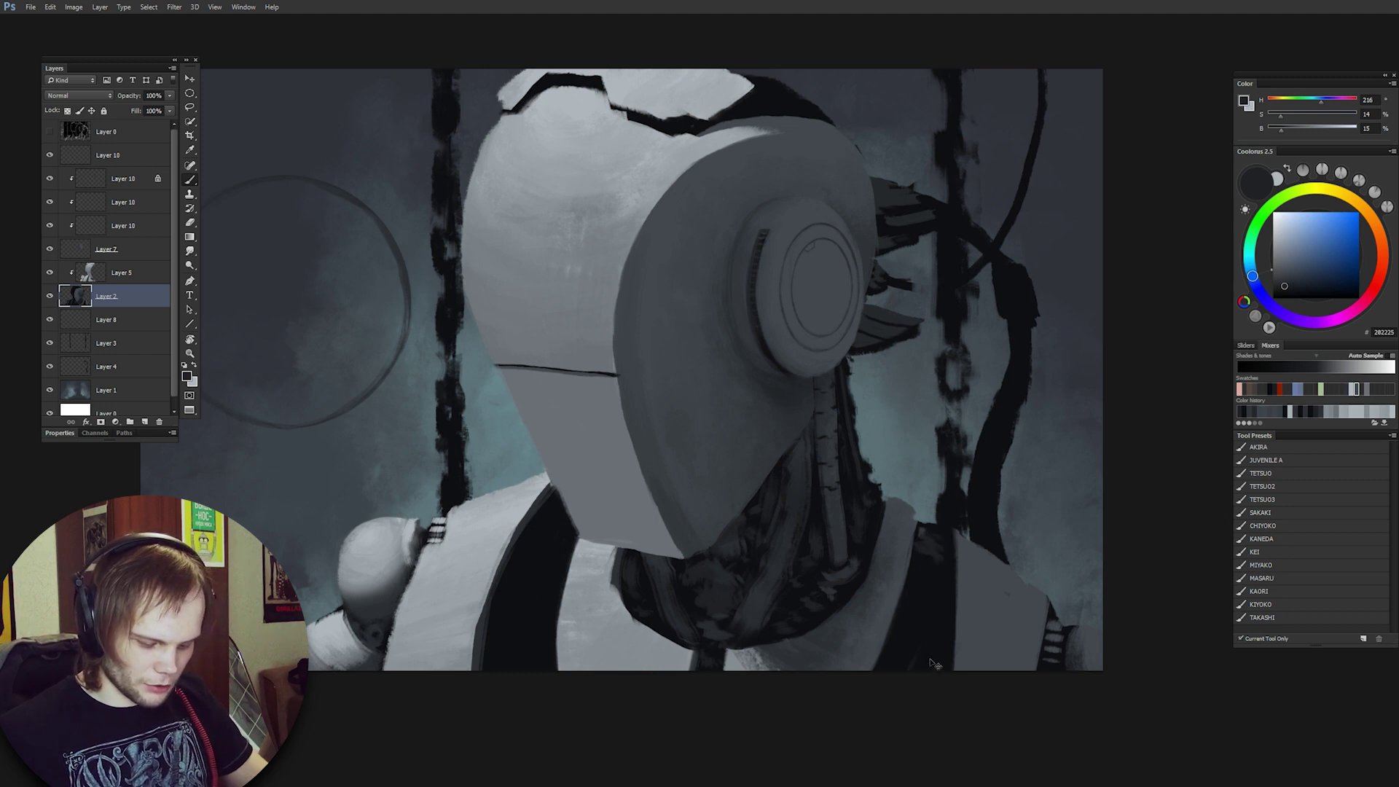
Deepen the gaps between the neck cables with sampled darks and paint rib segments along the central neck cable.
left_click(777, 602, "alt")
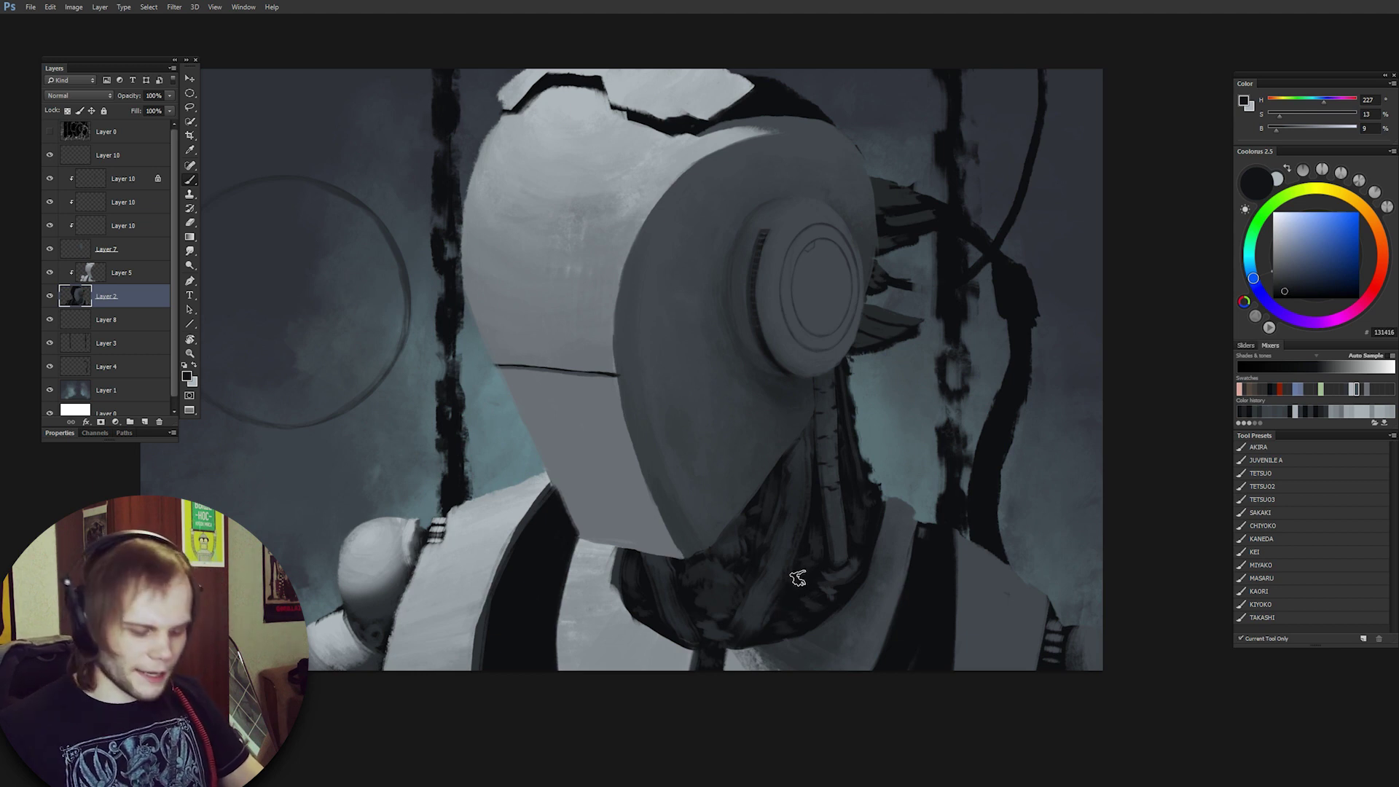
left_click(755, 555, "alt")
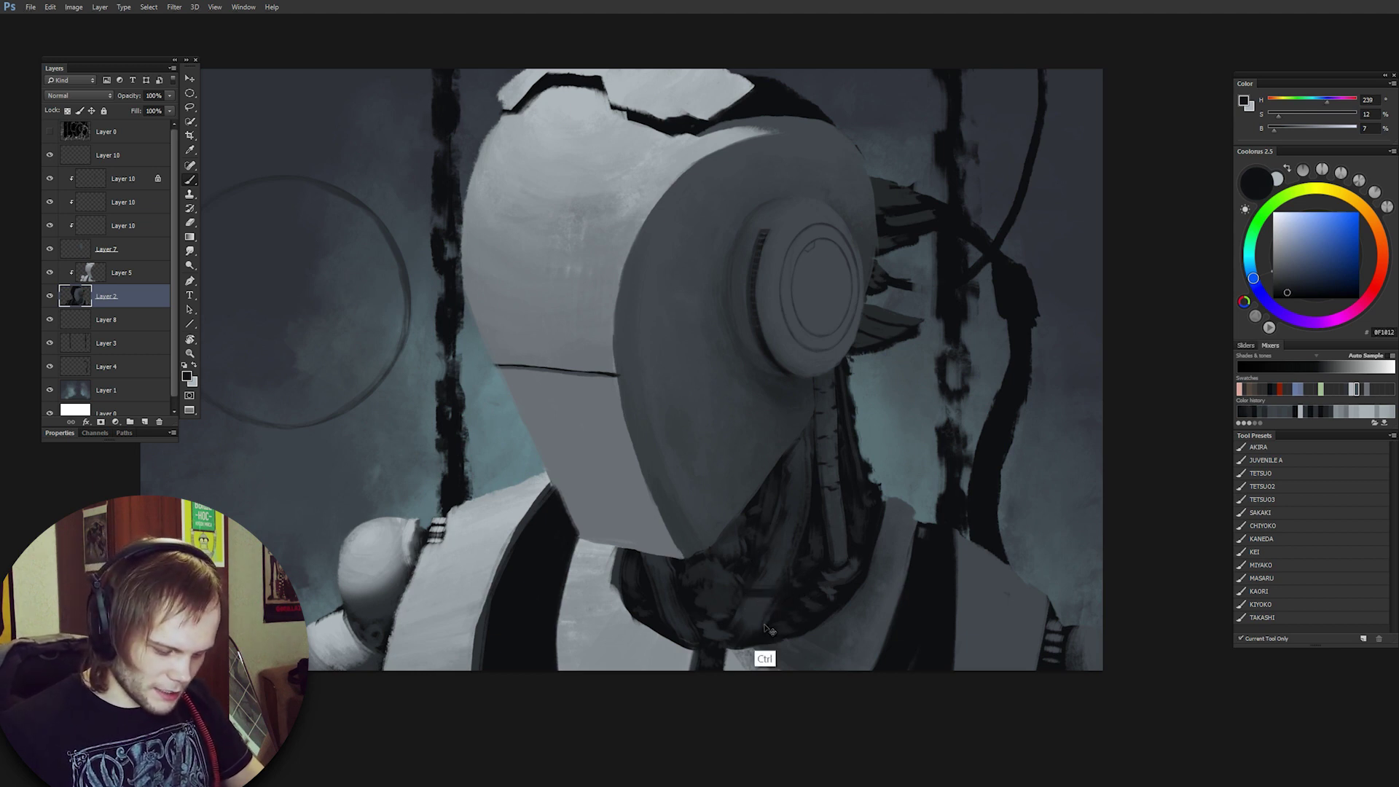
scroll(769, 631, "up", 5)
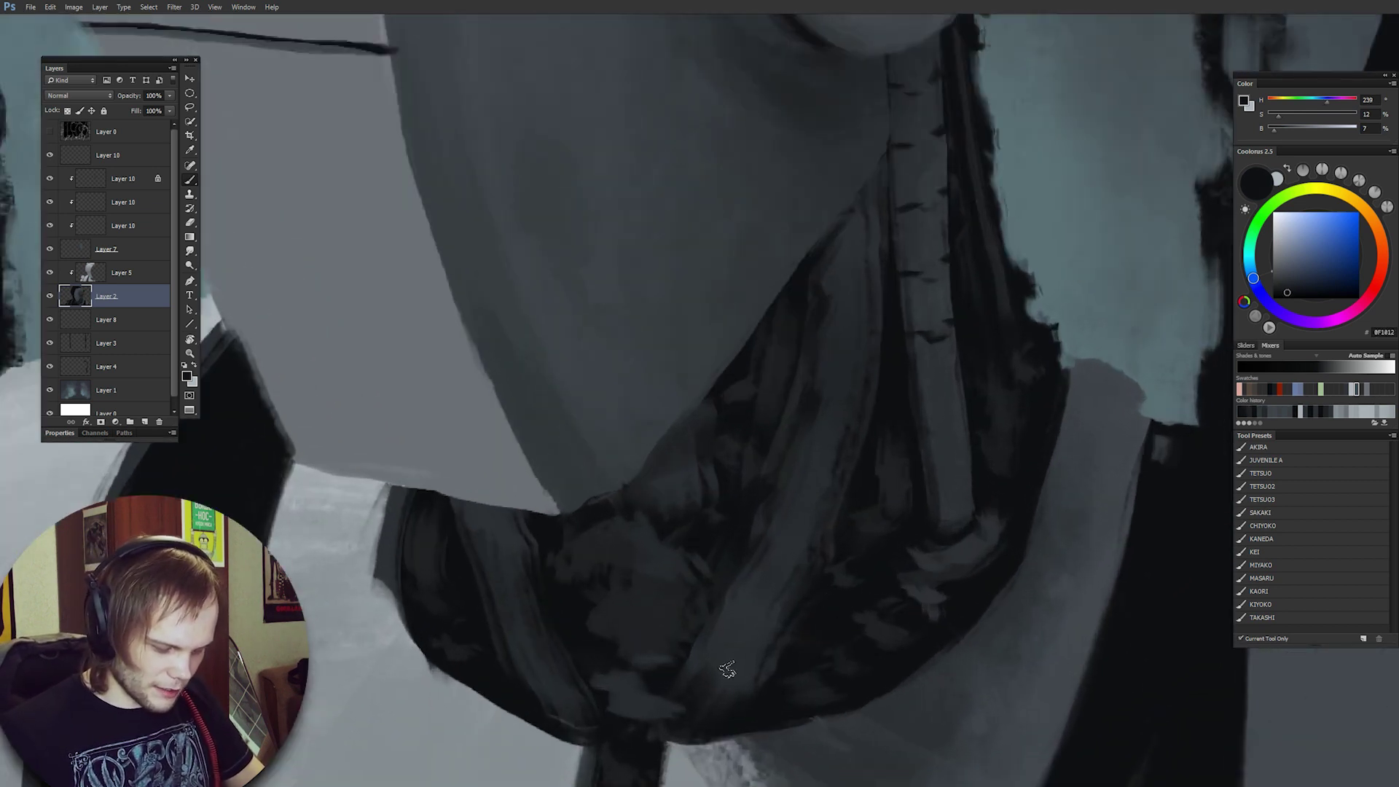
scroll(724, 631, "down", 5)
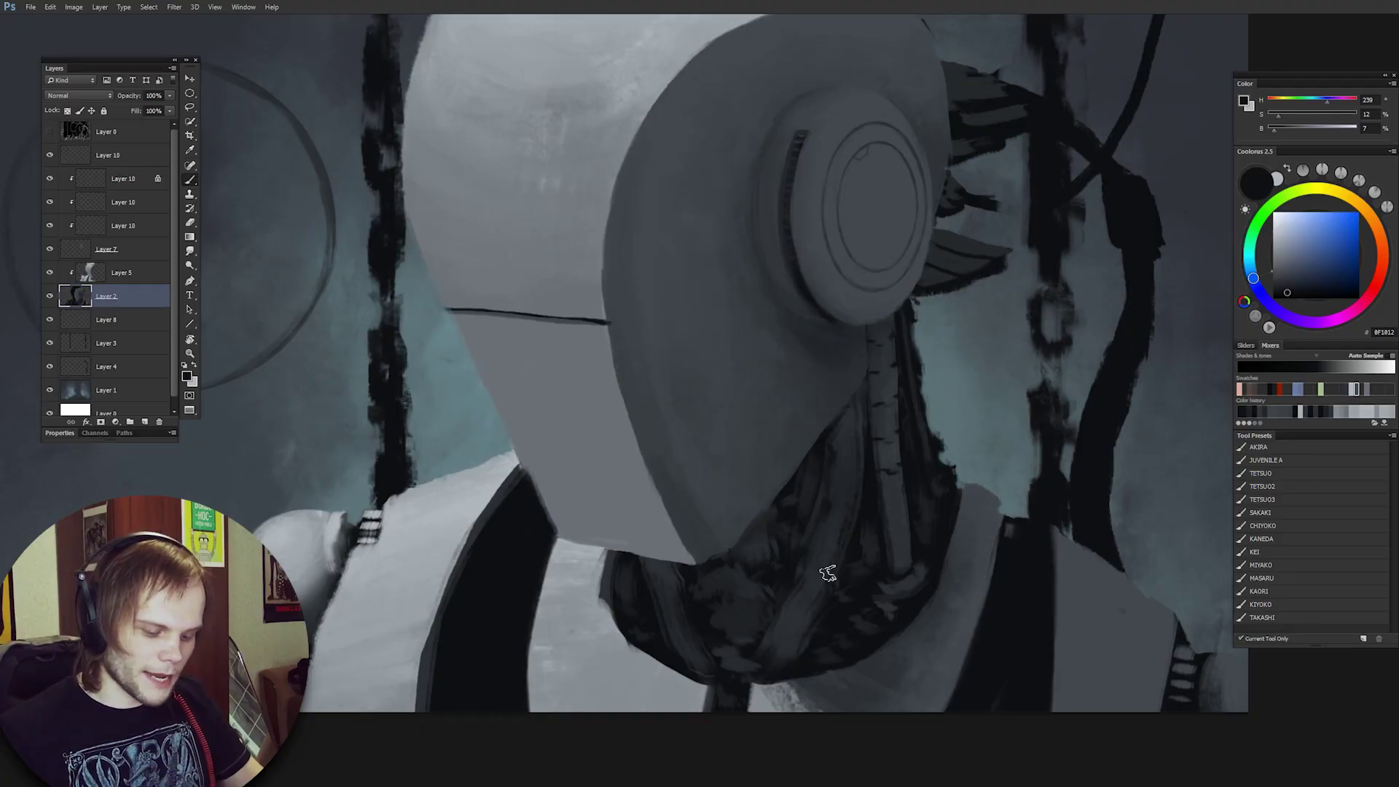
scroll(828, 574, "down", 3)
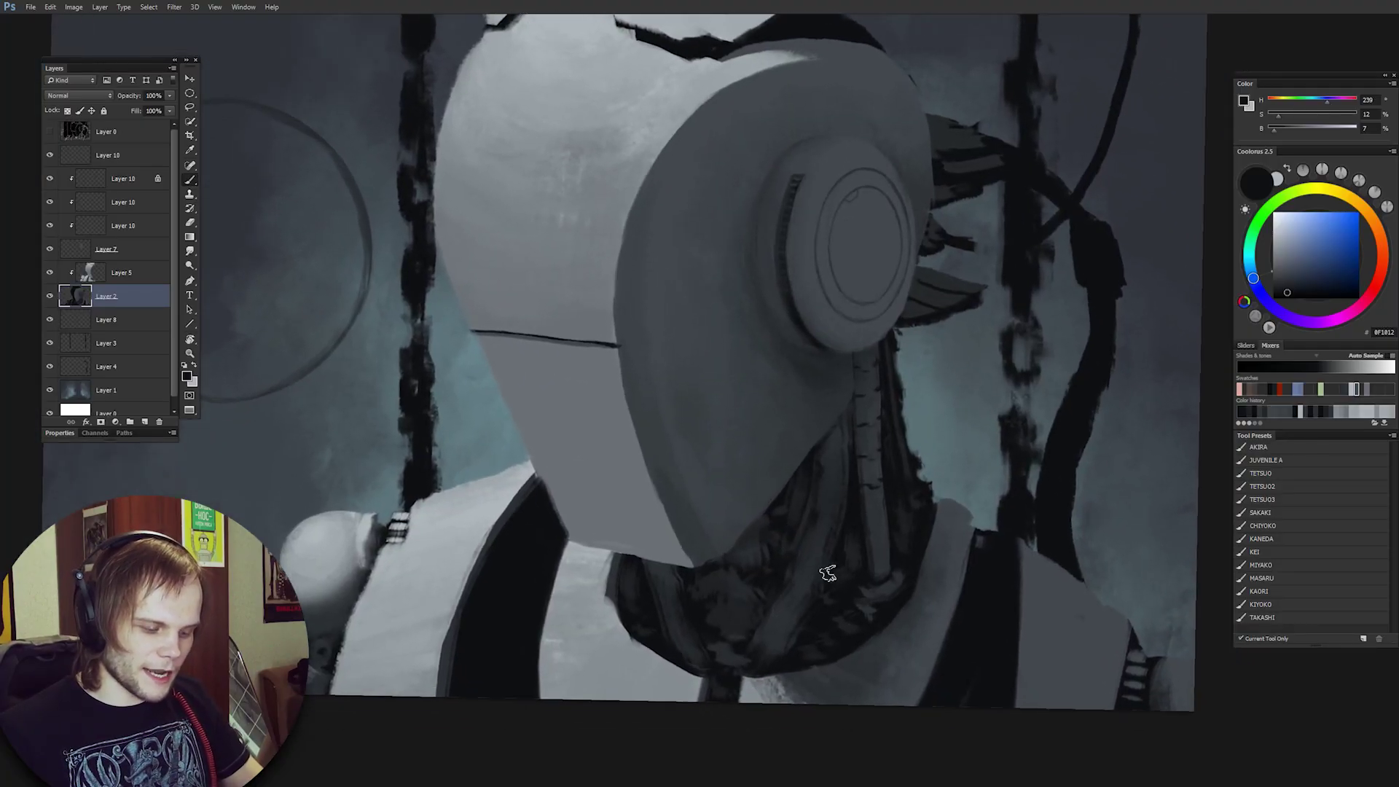
scroll(828, 573, "down", 3)
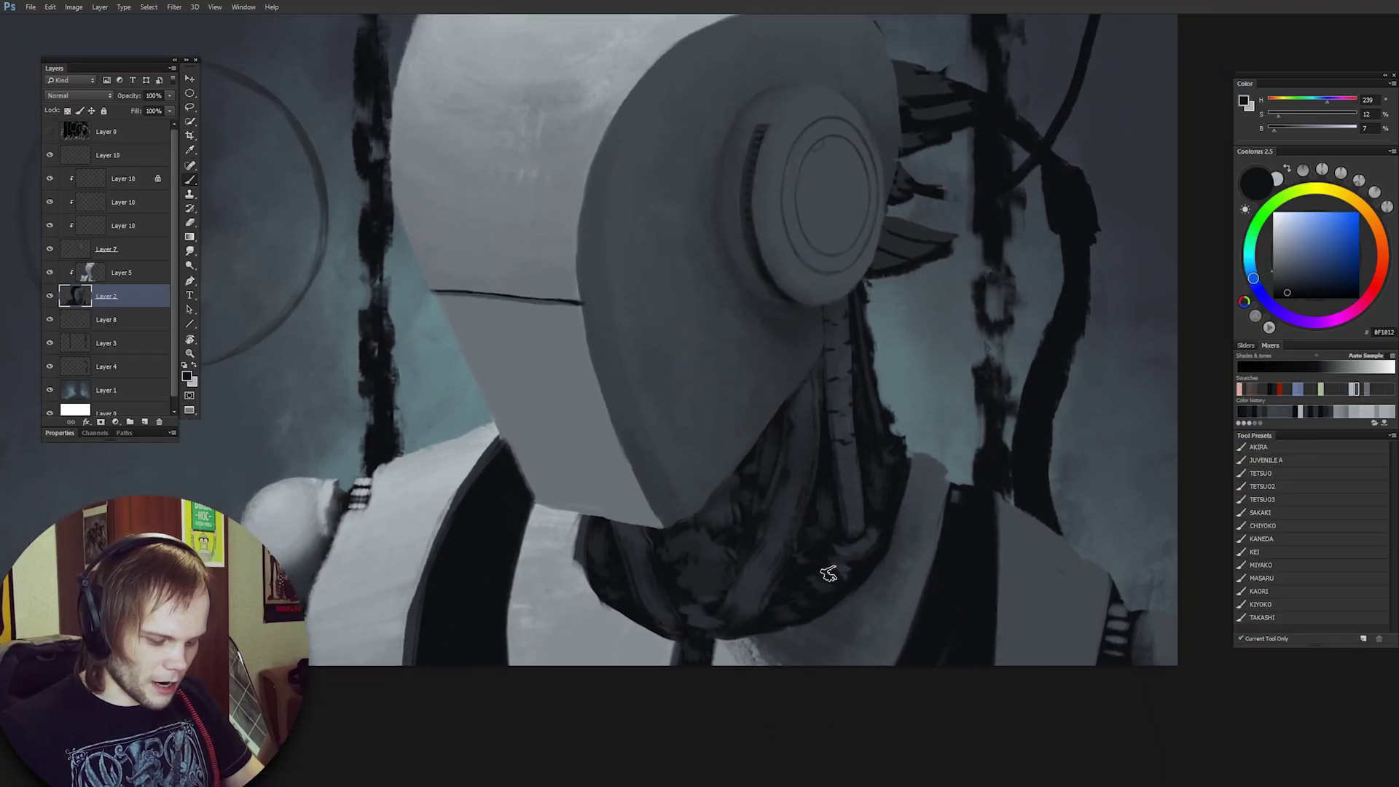
left_click(822, 438, "alt")
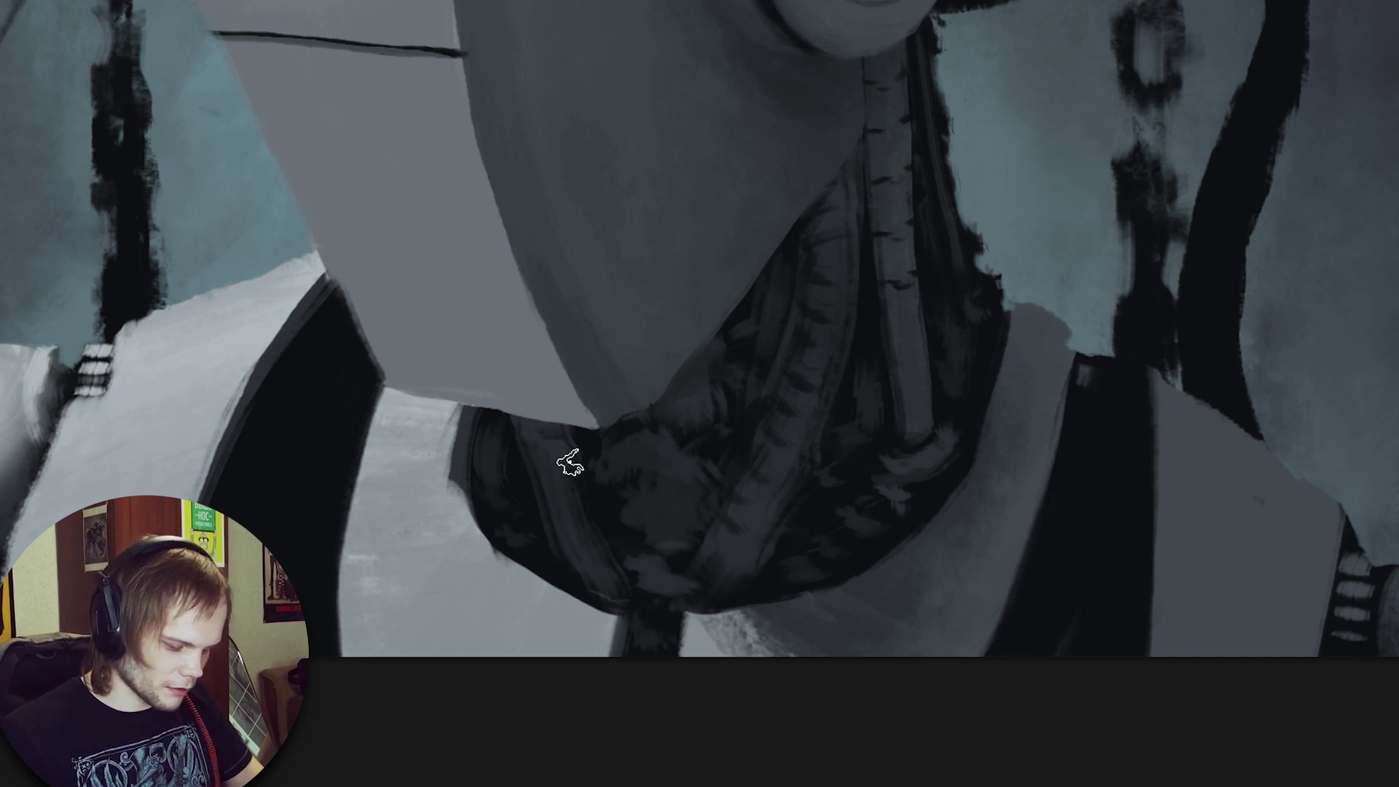
Paint a row of short curved rib marks down the front neck cable below the chin.
left_click_drag(574, 438, 551, 440)
mouse_move(578, 459)
left_mouse_down()
mouse_move(569, 494)
mouse_move(554, 460)
left_mouse_up()
mouse_move(580, 480)
left_mouse_down()
mouse_move(552, 480)
mouse_move(559, 504)
left_mouse_up()
left_click_drag(587, 526, 567, 531)
mouse_move(600, 547)
left_mouse_down()
mouse_move(577, 554)
mouse_move(589, 574)
left_mouse_up()
left_click_drag(620, 581, 599, 589)
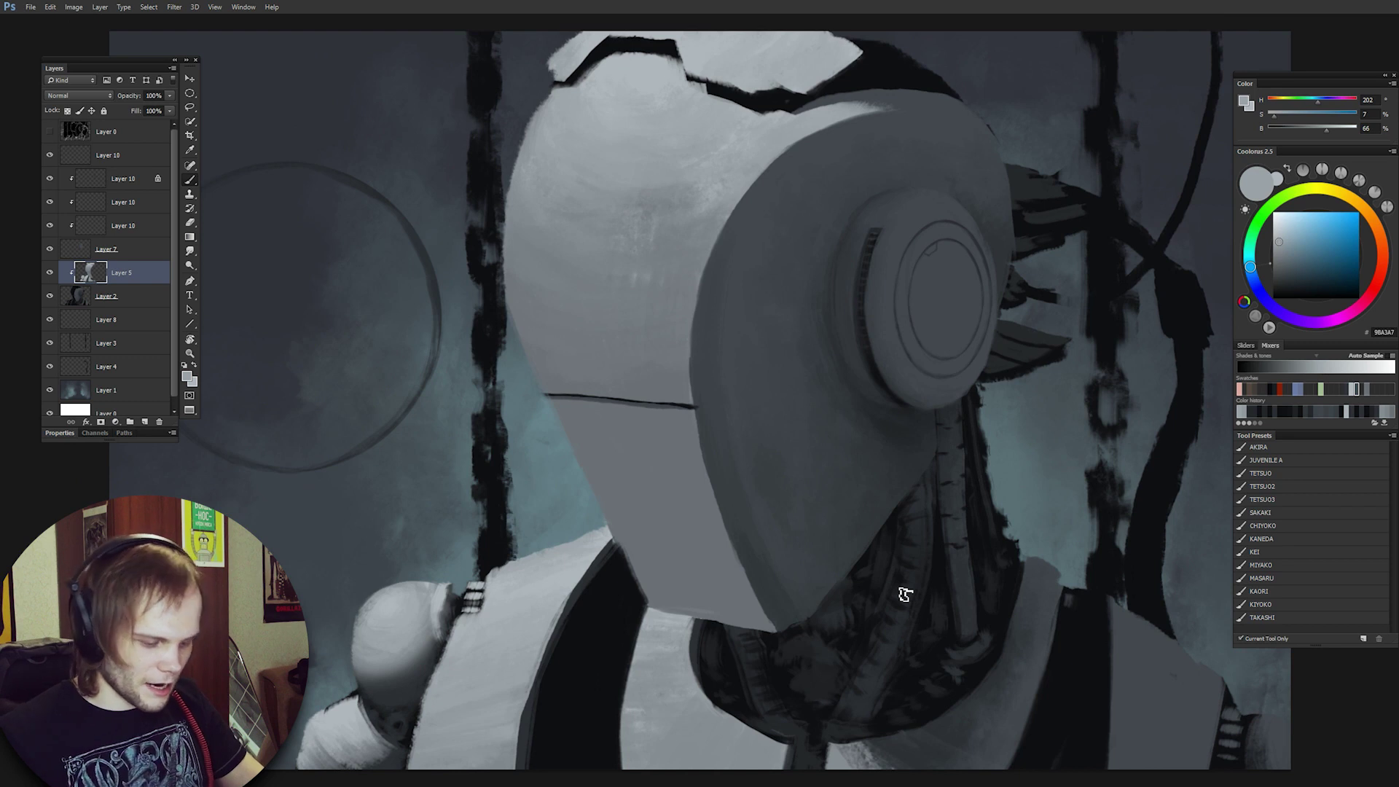
Compare the shading with Layer 5 hidden and shown, and touch up the head's upper front edge with a sampled grey.
left_click(50, 270)
left_click(48, 273)
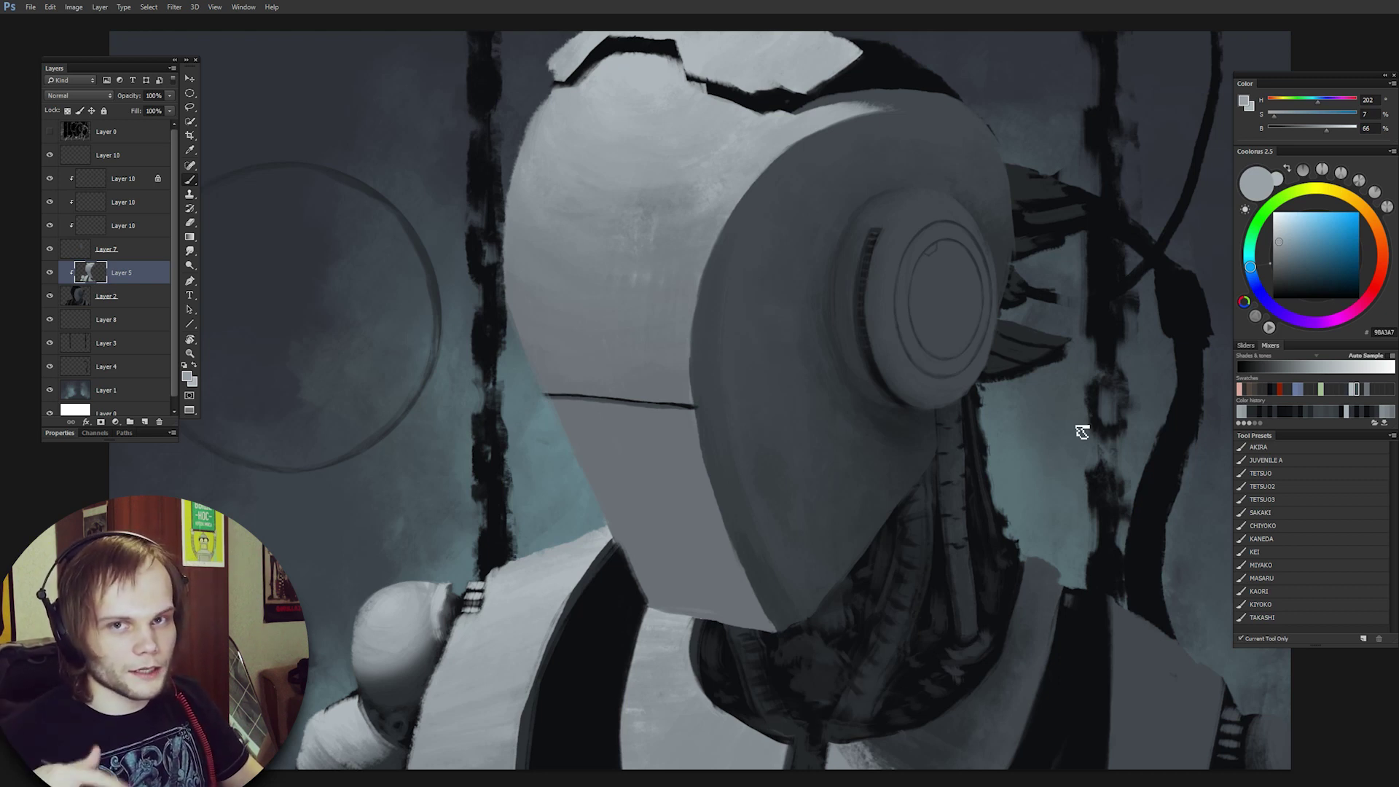
left_click(522, 212, "alt")
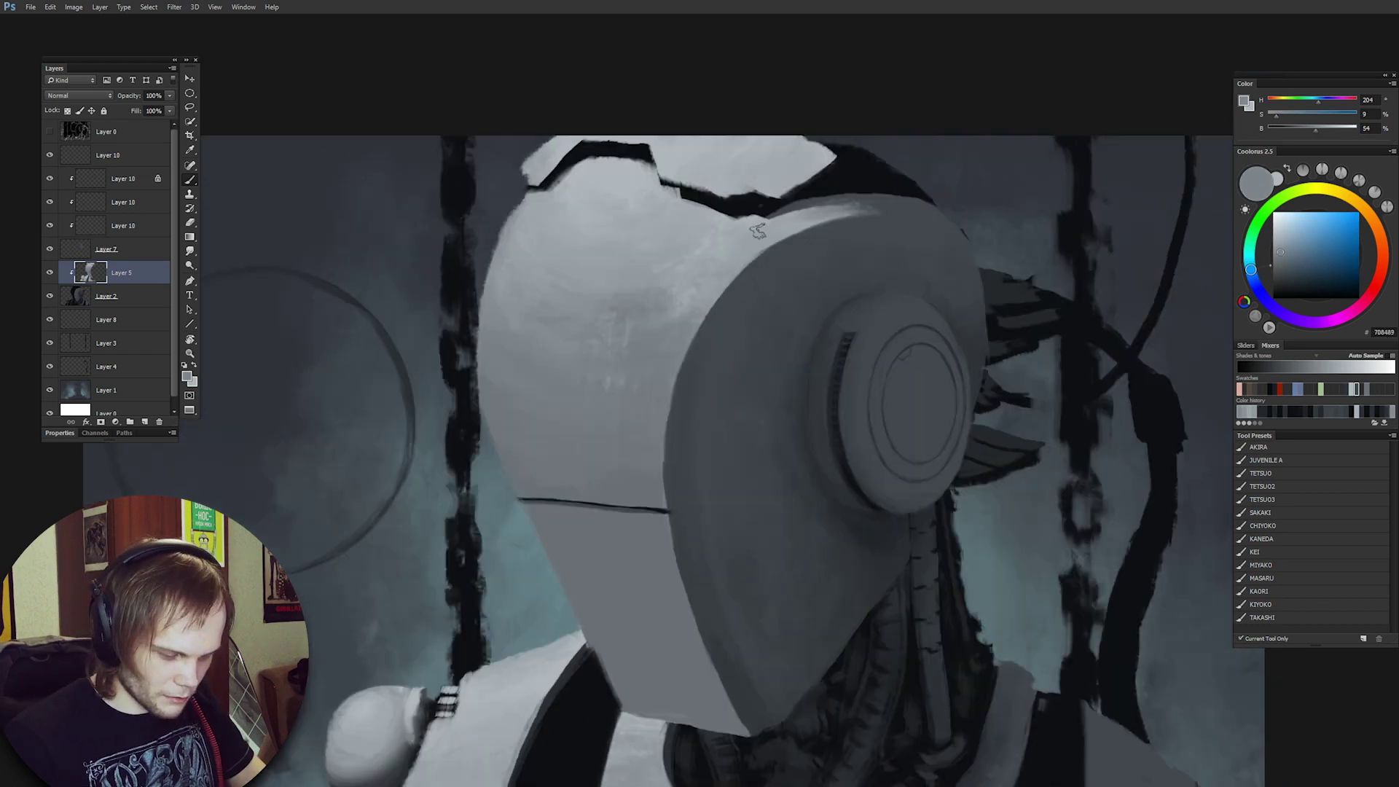
mouse_move(522, 191)
left_mouse_down()
mouse_move(528, 210)
mouse_move(516, 212)
left_mouse_up()
Extend the crown plate toward the front on Layer 2, refine its dark seam with sampled tones, and undo the last stroke.
left_click(107, 296)
left_click_drag(557, 159, 515, 213)
left_click(539, 207, "alt")
left_click_drag(838, 455, 799, 474)
left_click(783, 249, "alt")
left_click(780, 263, "ctrl")
left_click(675, 269, "alt")
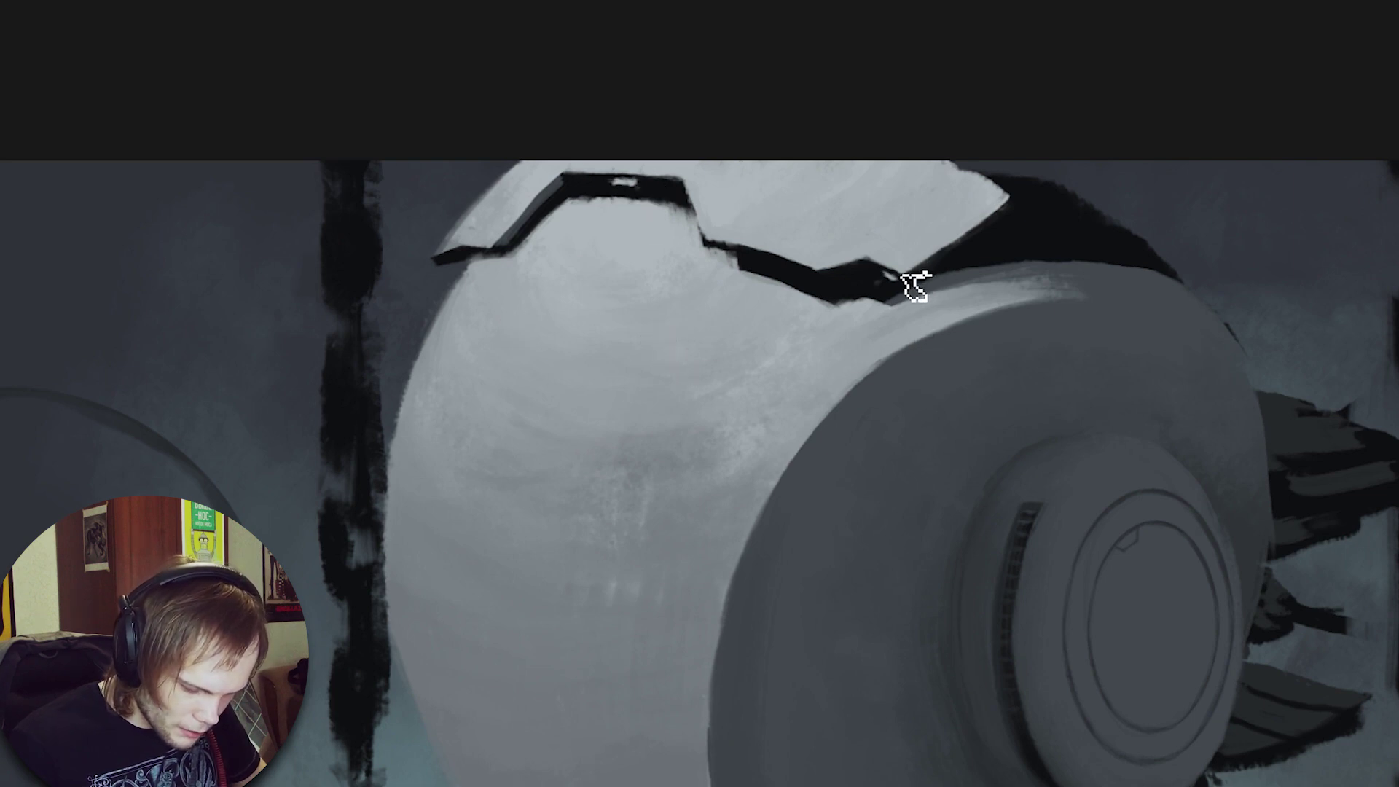
key("ctrl+z")
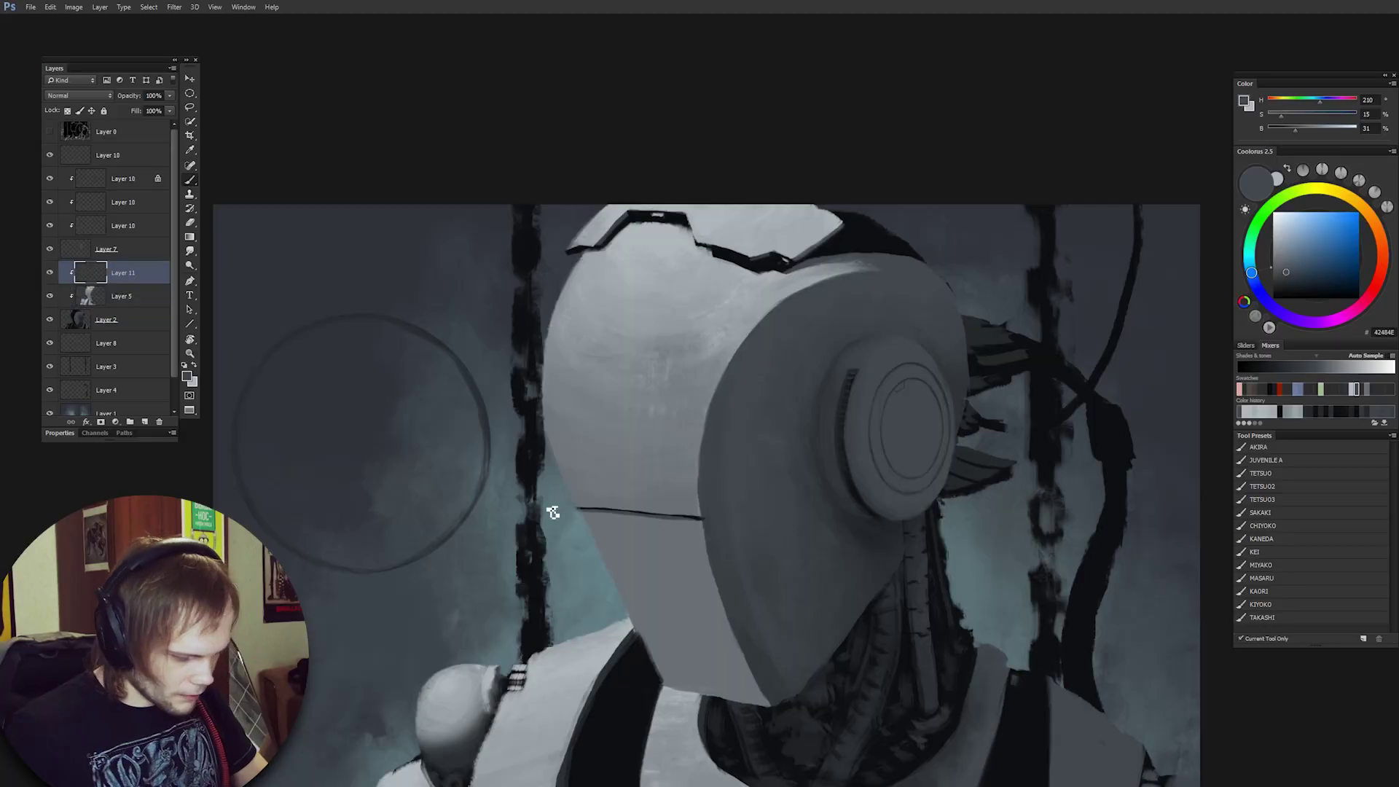
Check the line sketch and draw a dark angular panel seam from the faceplate line across the lower side panel toward the neck.
left_click(1029, 728, "alt")
key("ctrl+0")
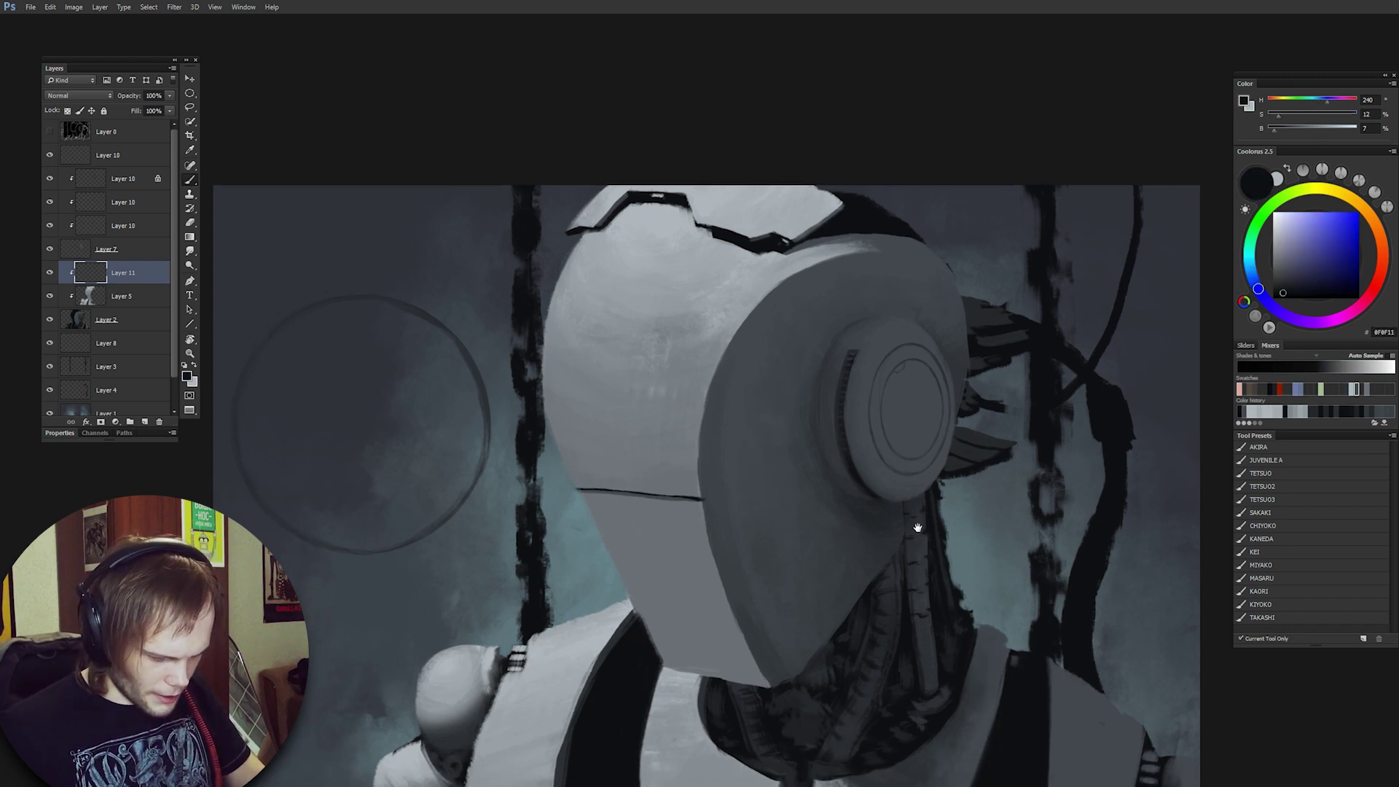
key("ctrl+plus")
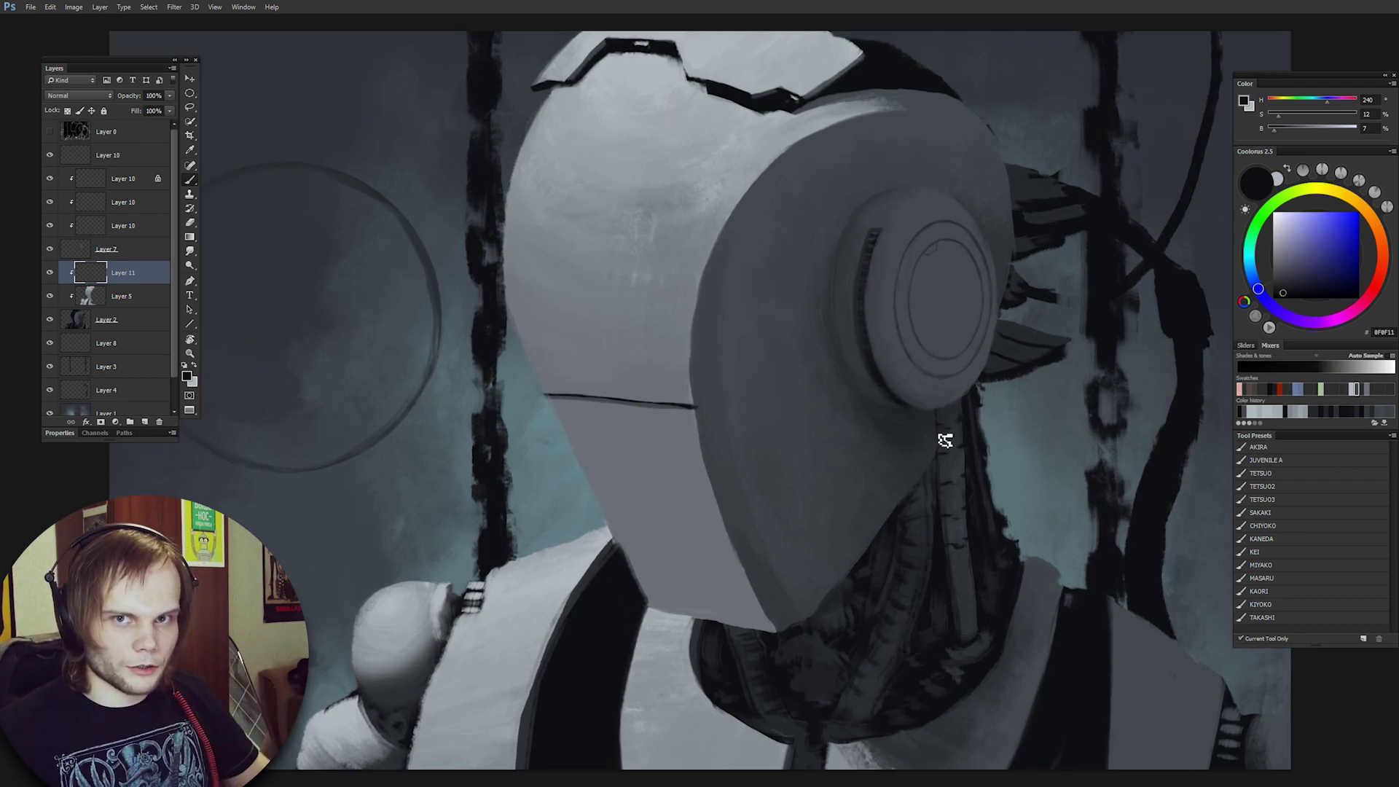
left_click(49, 132)
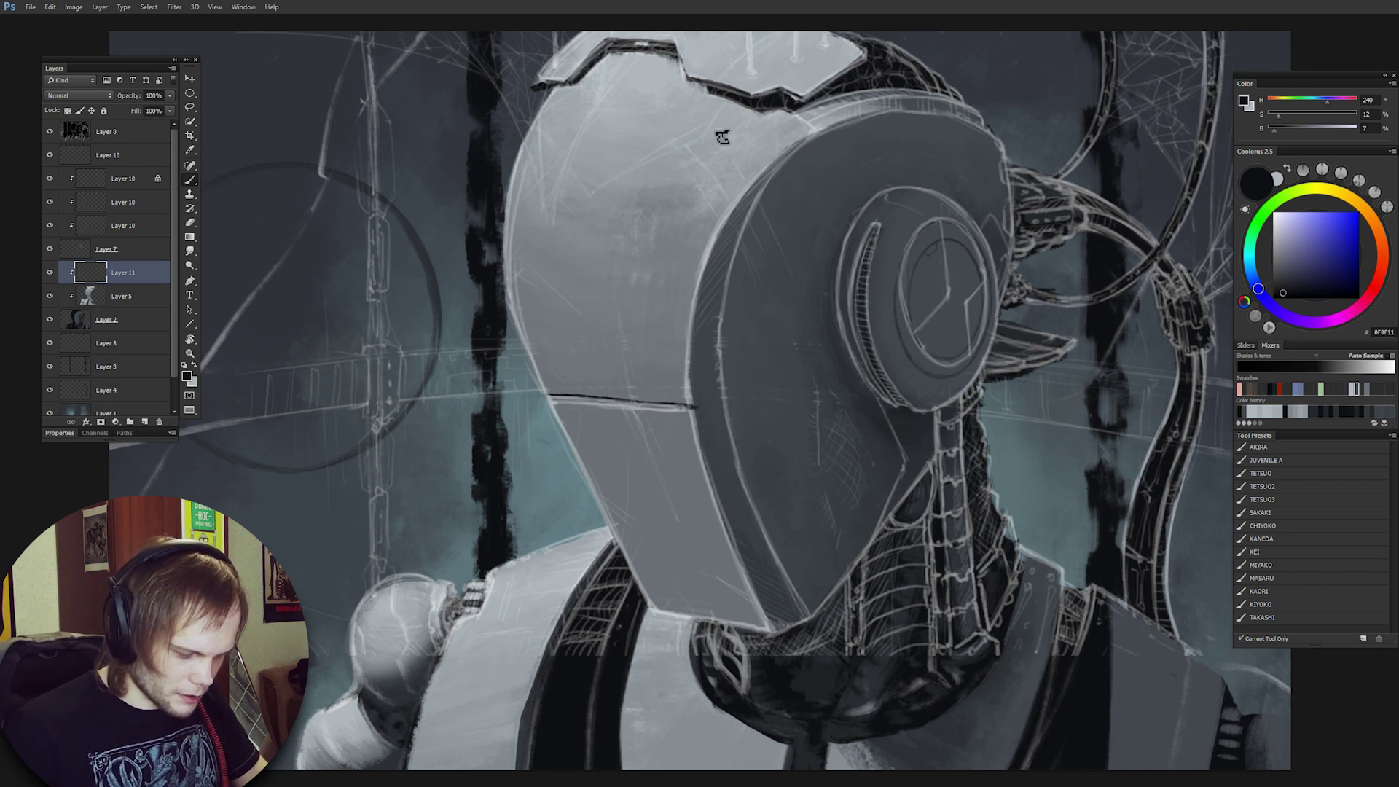
left_click(55, 153)
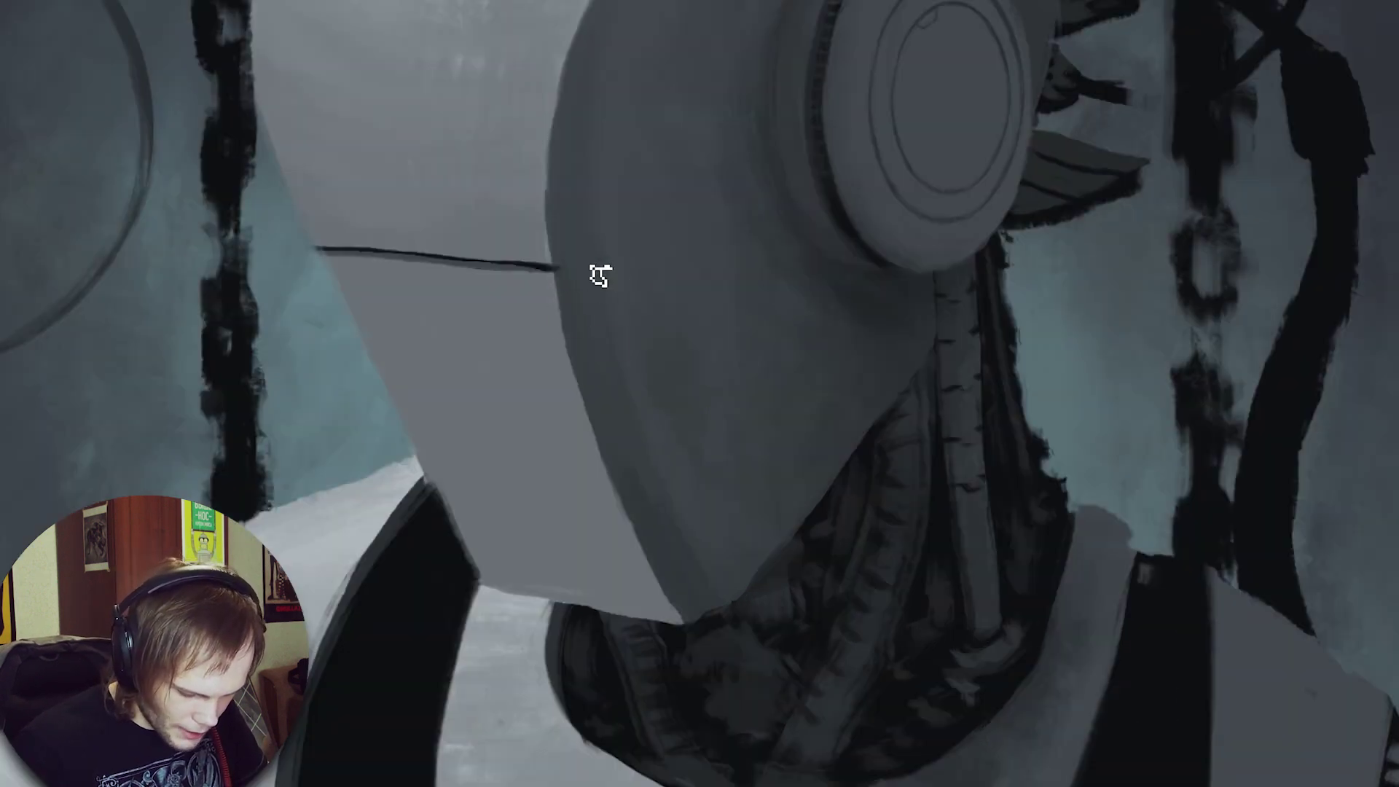
mouse_move(599, 269)
left_mouse_down()
mouse_move(625, 392)
mouse_move(685, 402)
left_mouse_up()
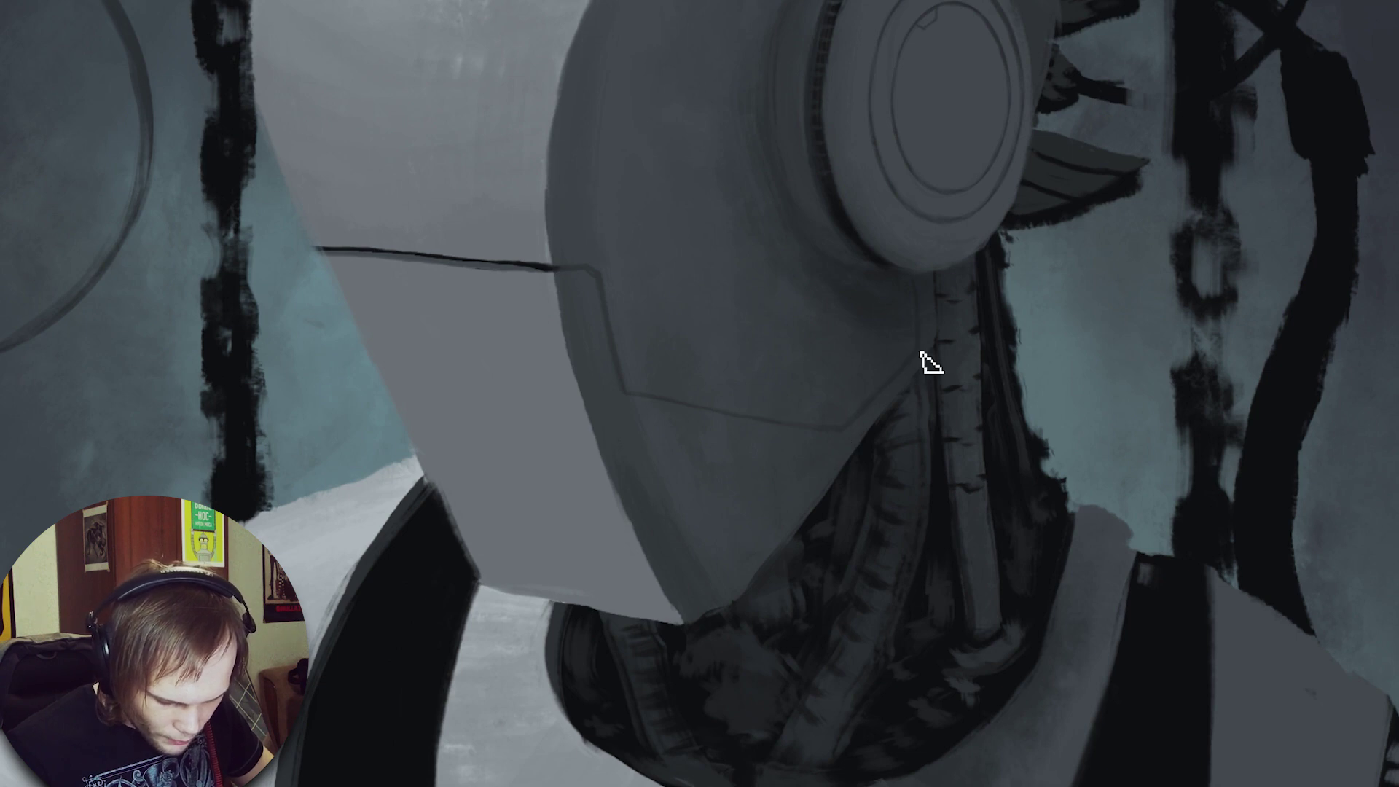
Rework the side-panel seam's corner beside the faceplate, undoing stray strokes, and set Layer 11's opacity to 44%.
key("alt")
left_click(556, 246, "alt")
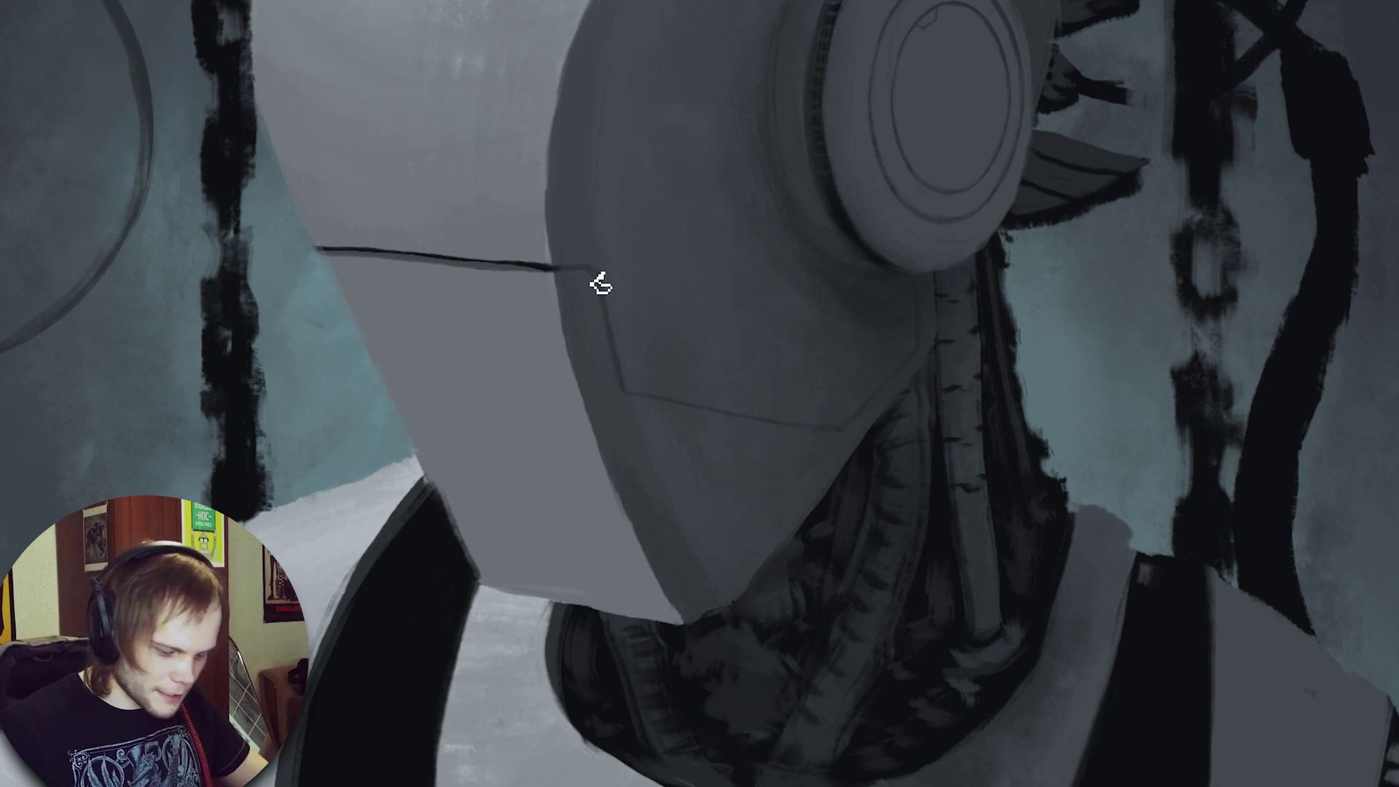
key("ctrl+z")
left_click_drag(605, 288, 625, 379)
key("ctrl+z")
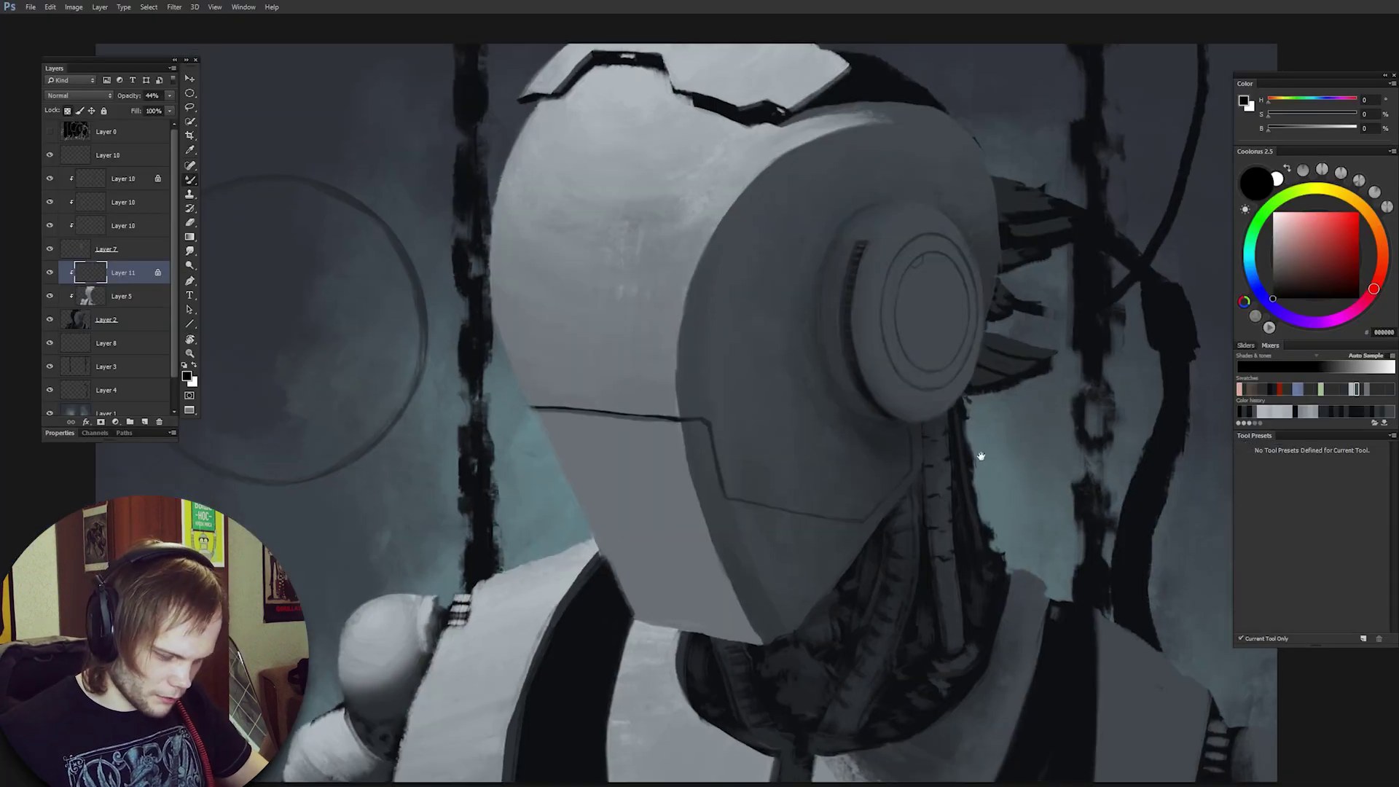
scroll(981, 457, "down", 2)
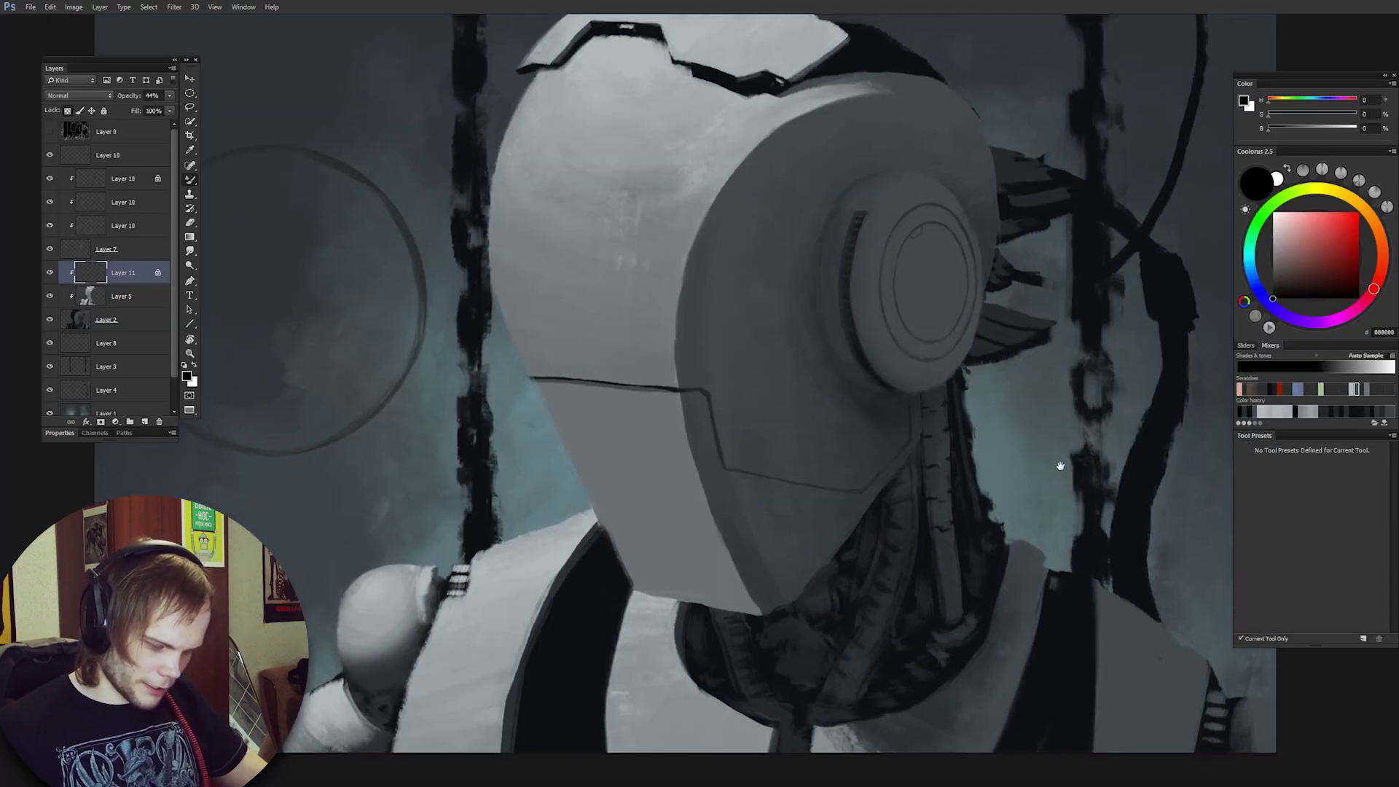
scroll(924, 373, "up", 3)
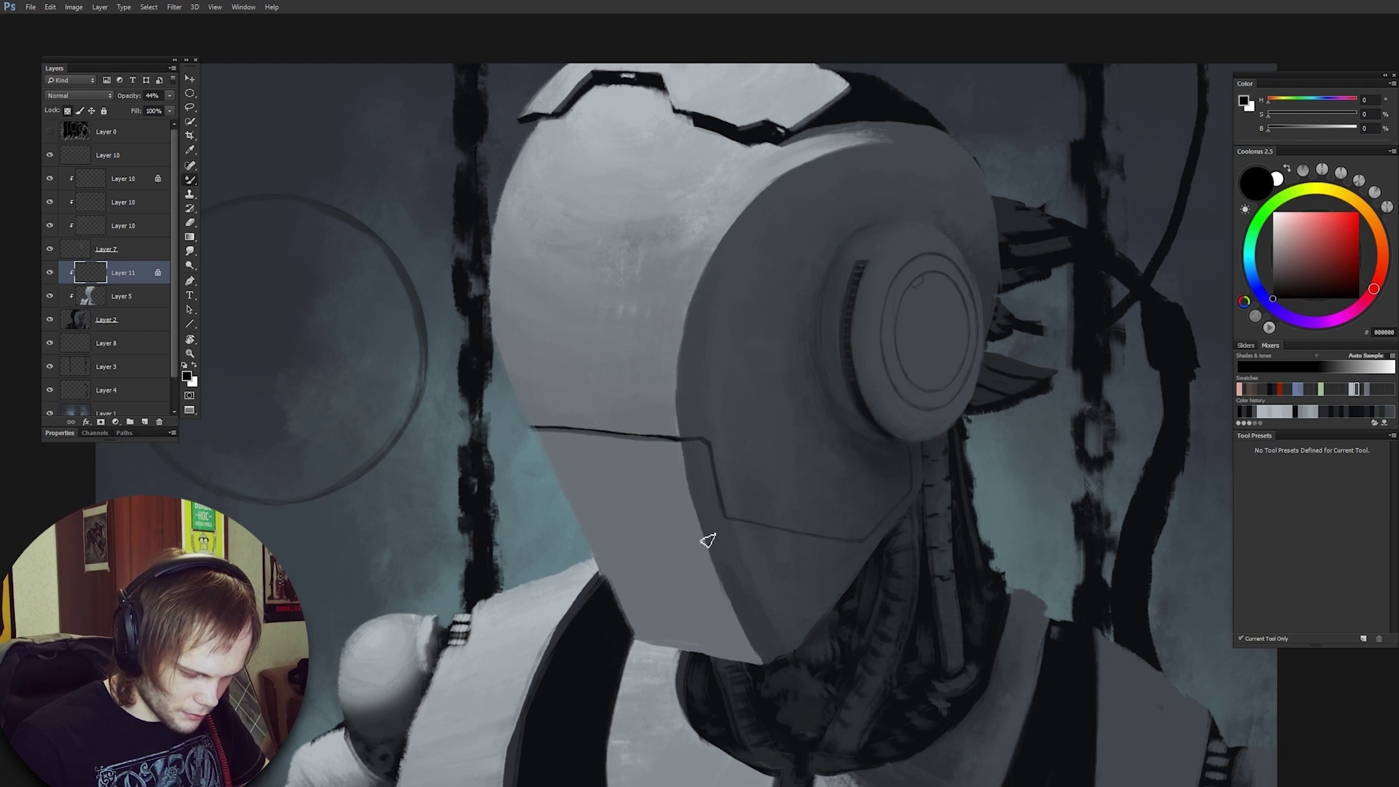
Draw a thin panel seam from the crown plate down to a small notch above the ear disc, undoing the last strokes.
left_click(50, 131)
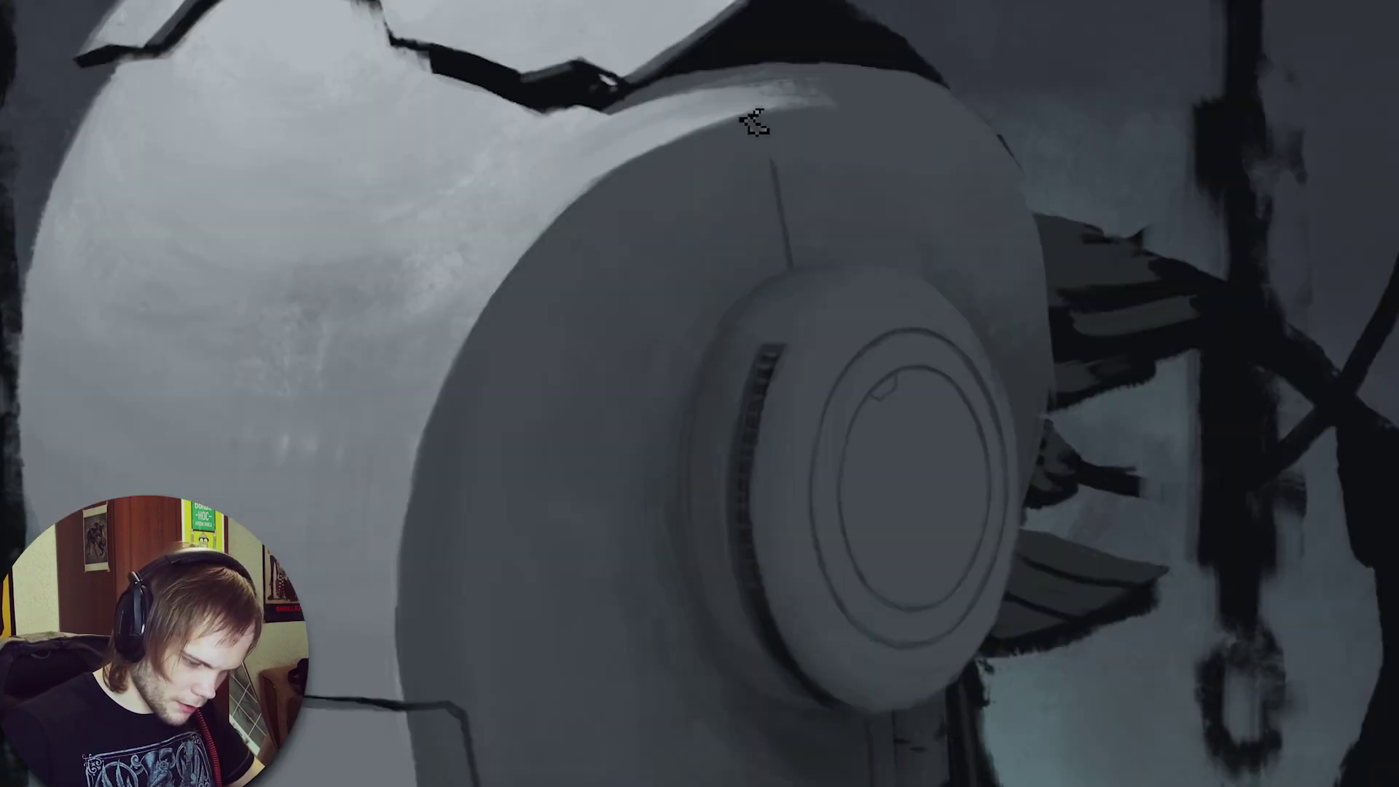
left_click_drag(755, 123, 780, 168)
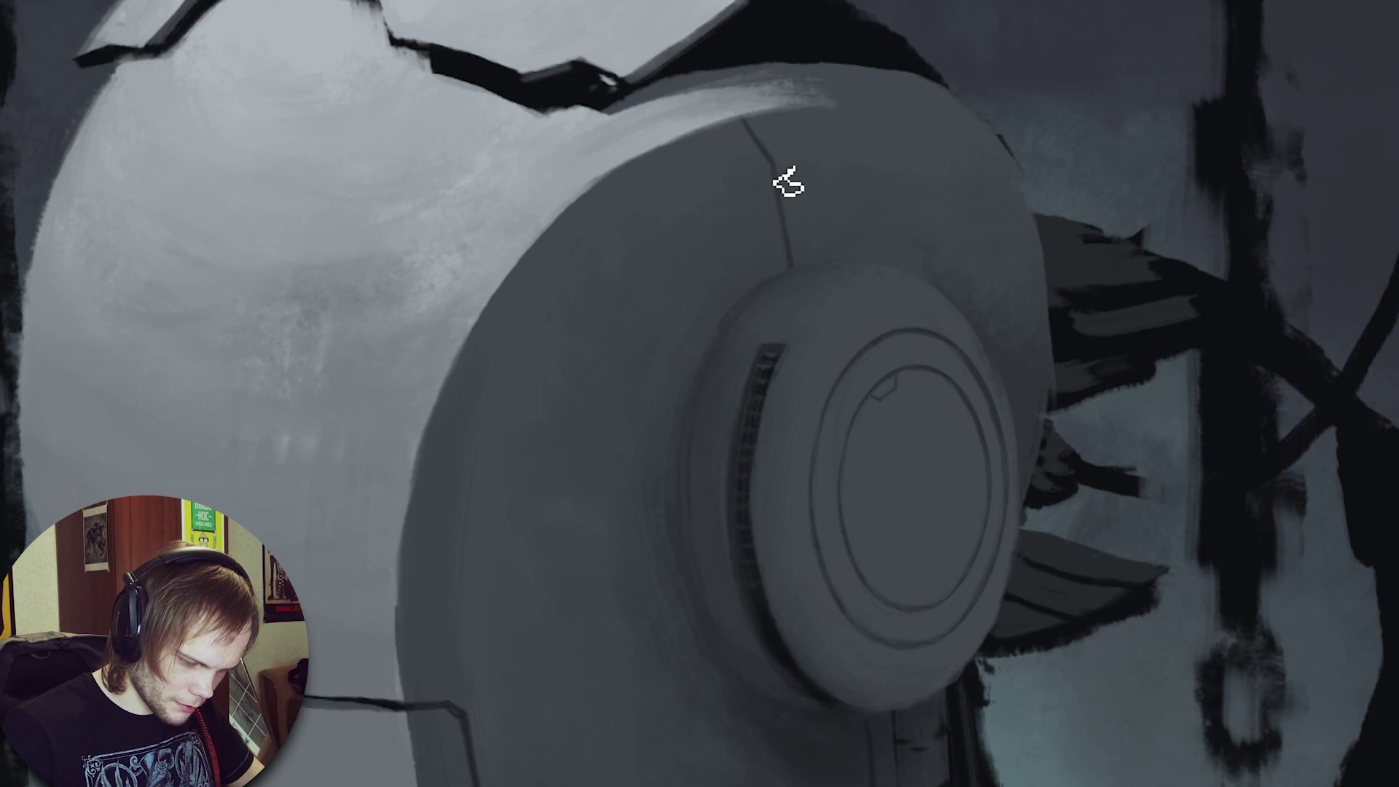
left_click_drag(633, 92, 741, 118)
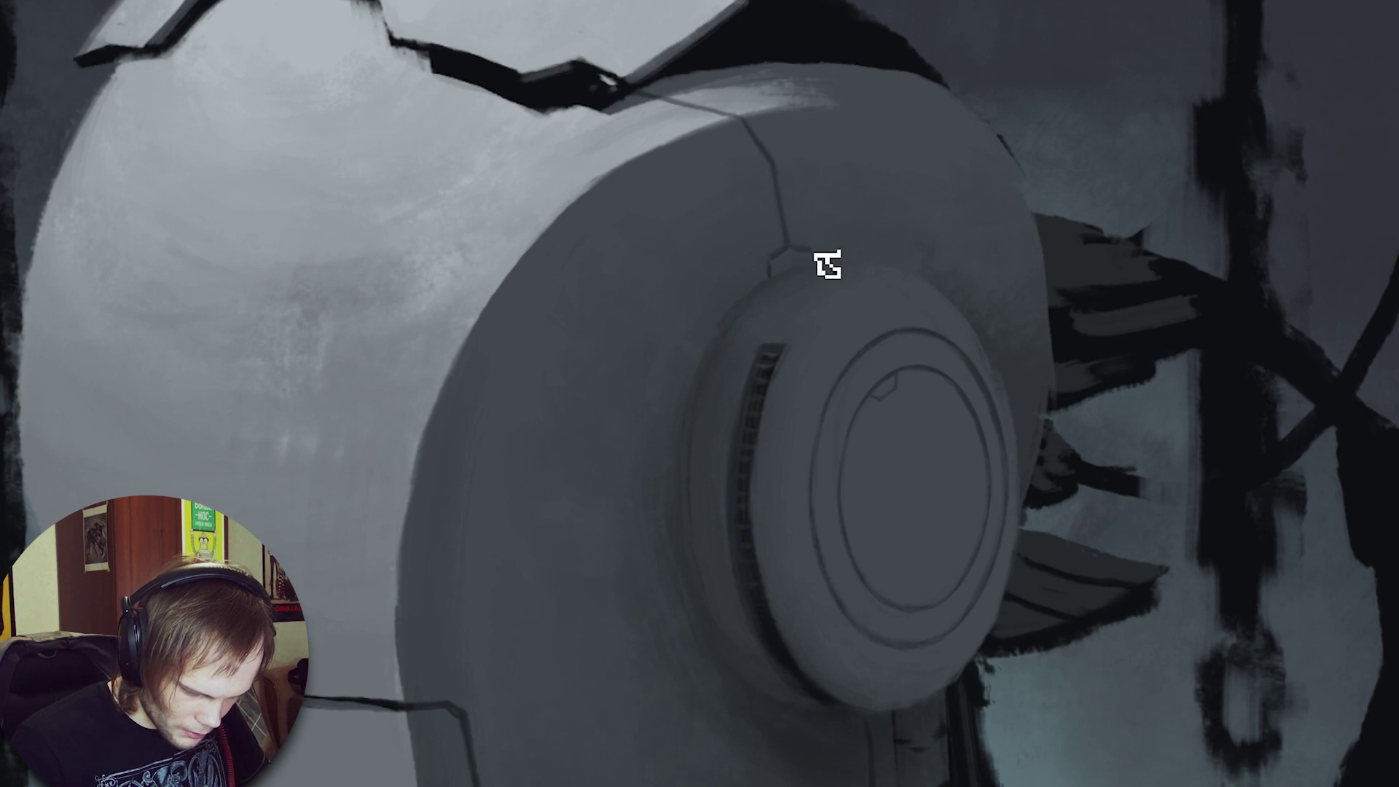
key("ctrl+z")
key("ctrl+z")
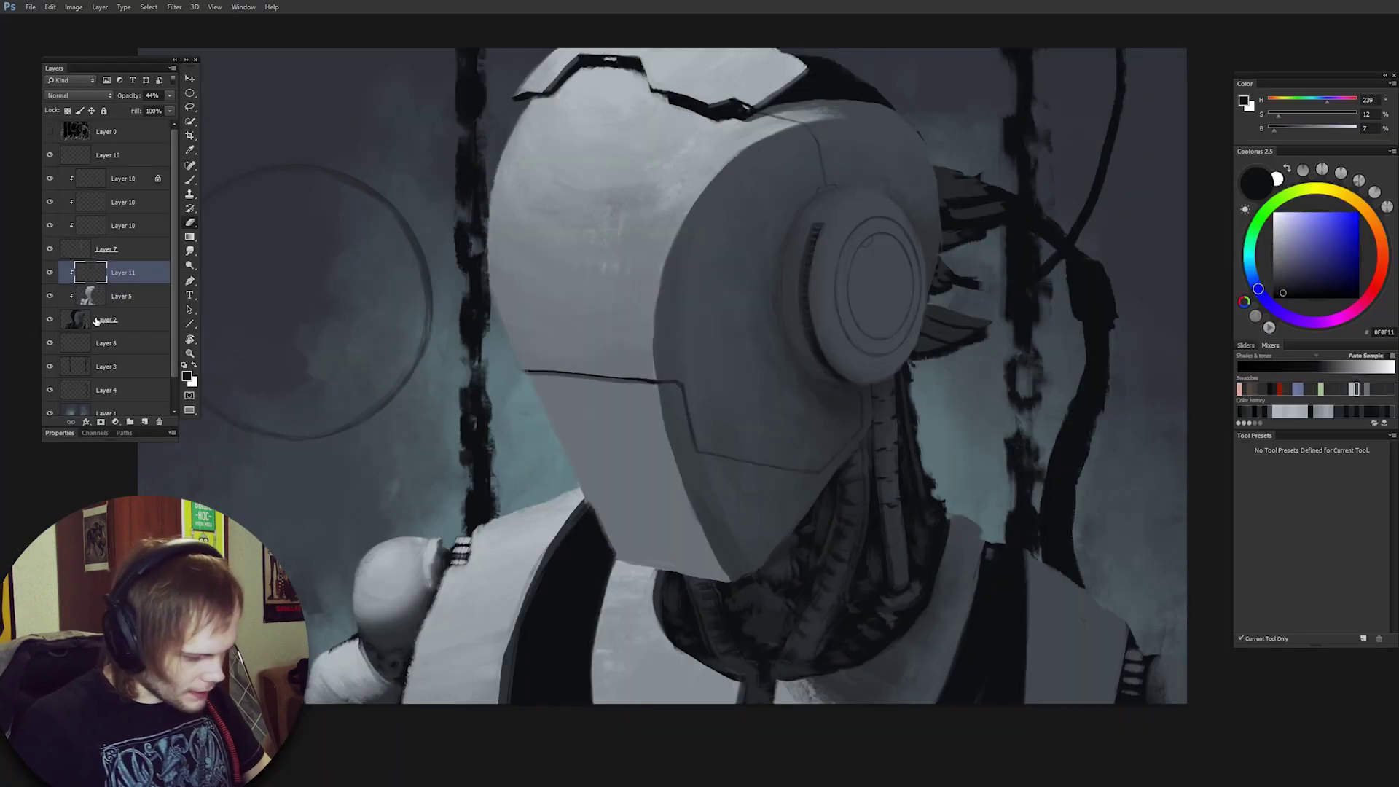
Clean up the edge between the dark neck and the far collar plate on Layer 2 with a sampled tone.
left_click(106, 343)
left_click(100, 326)
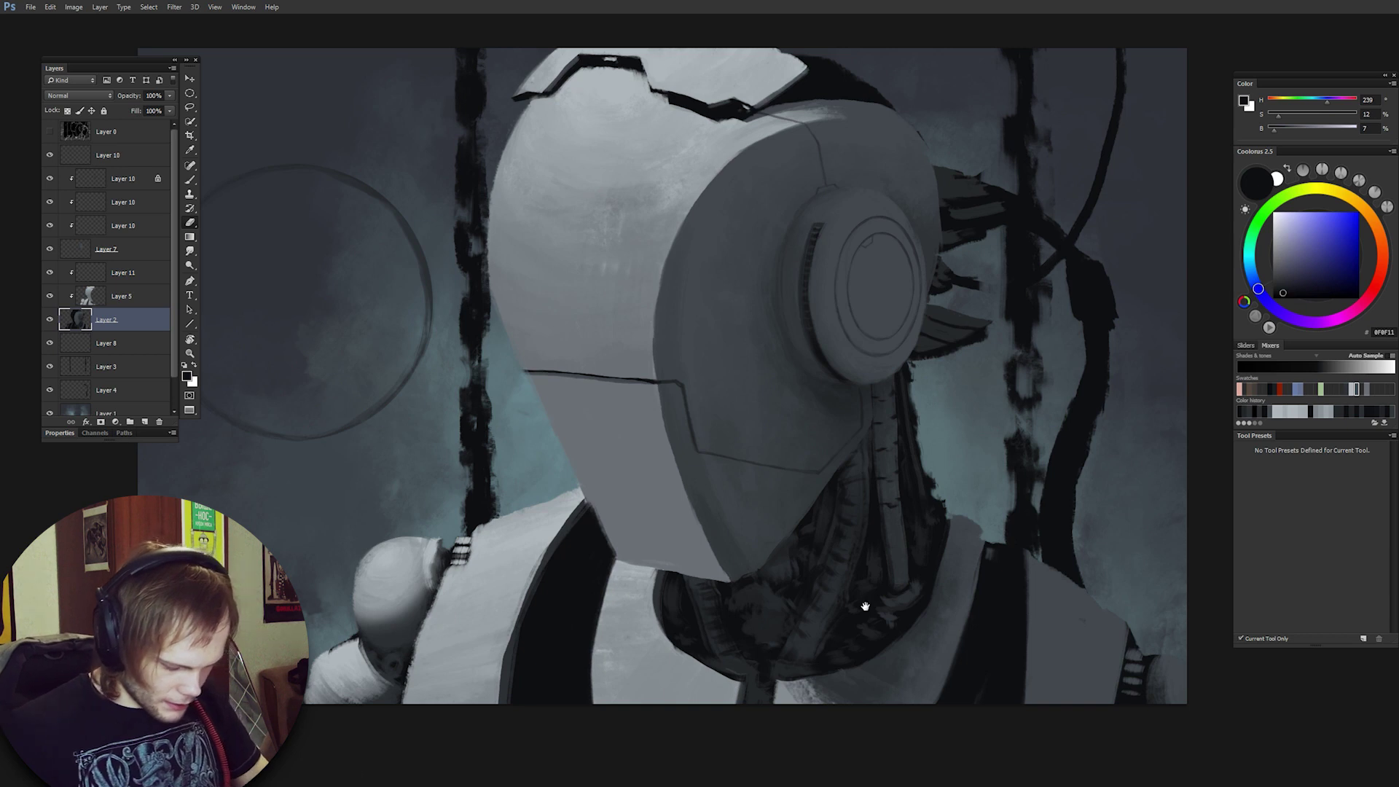
left_click_drag(1021, 582, 984, 543)
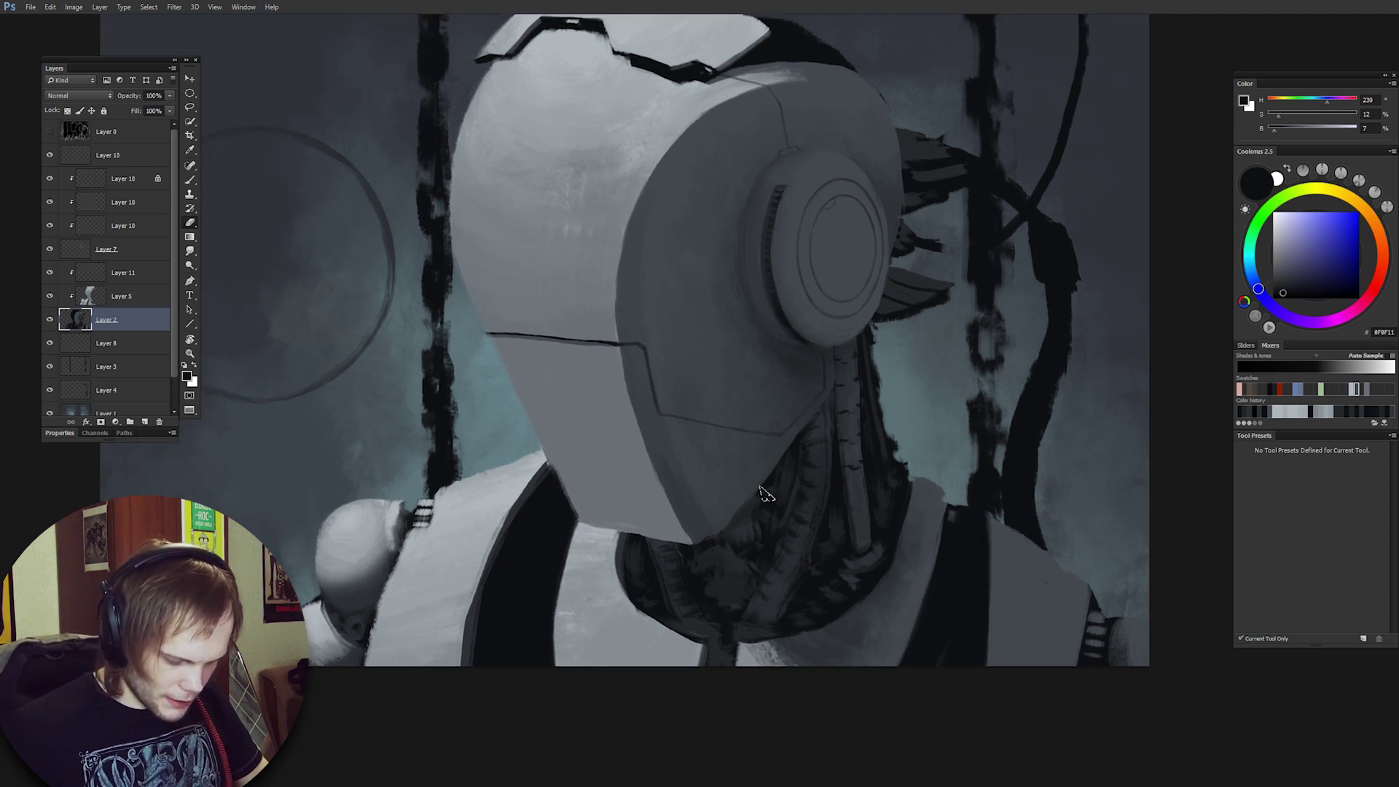
left_click(49, 132)
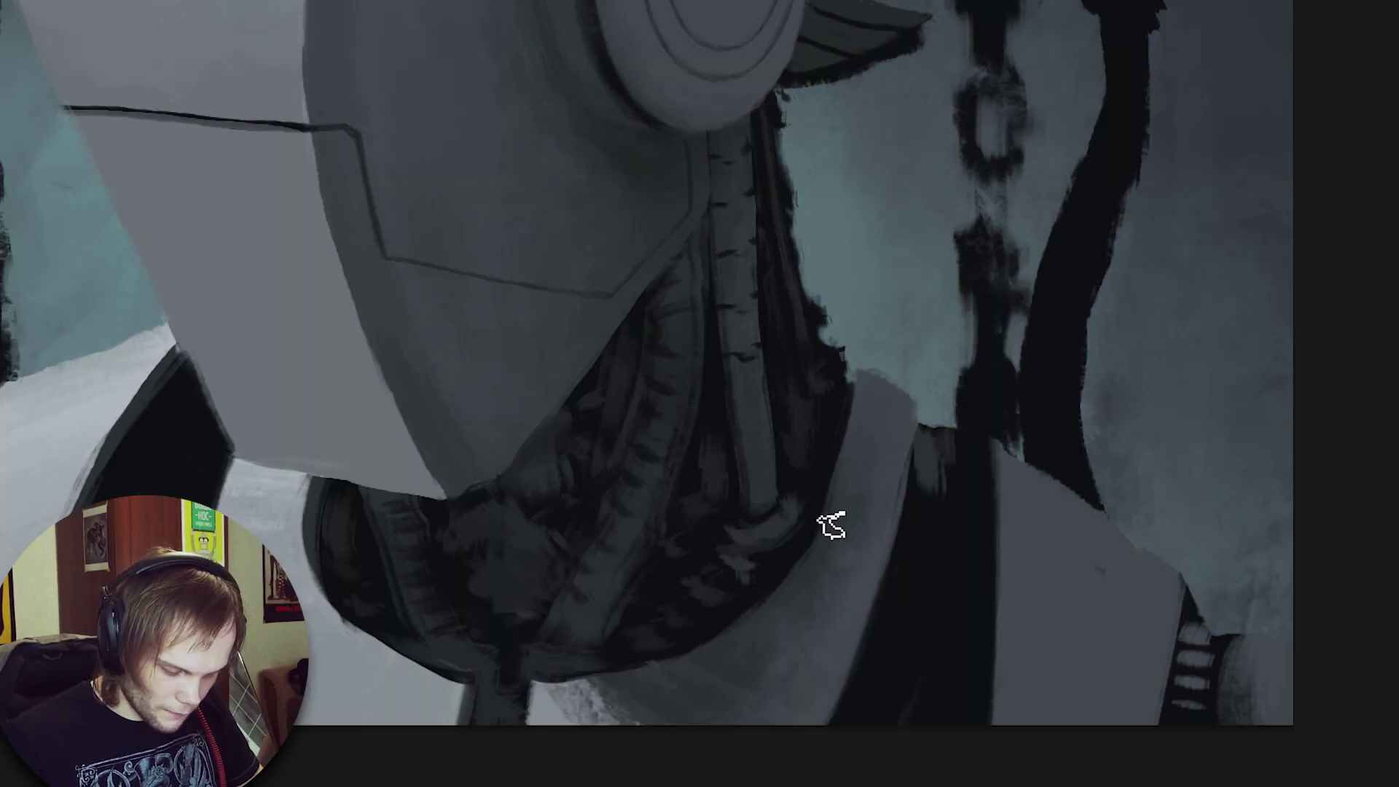
key("alt")
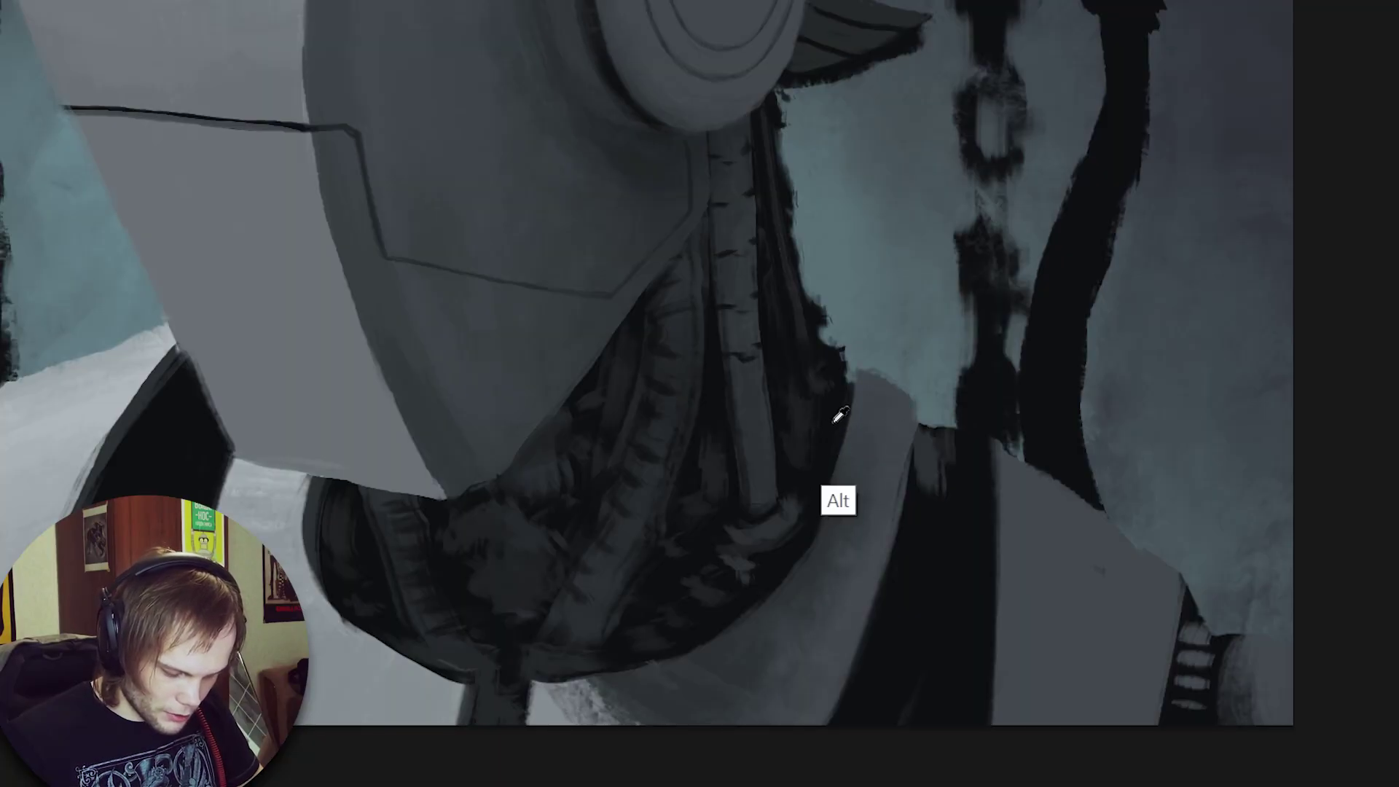
left_click(833, 436, "alt")
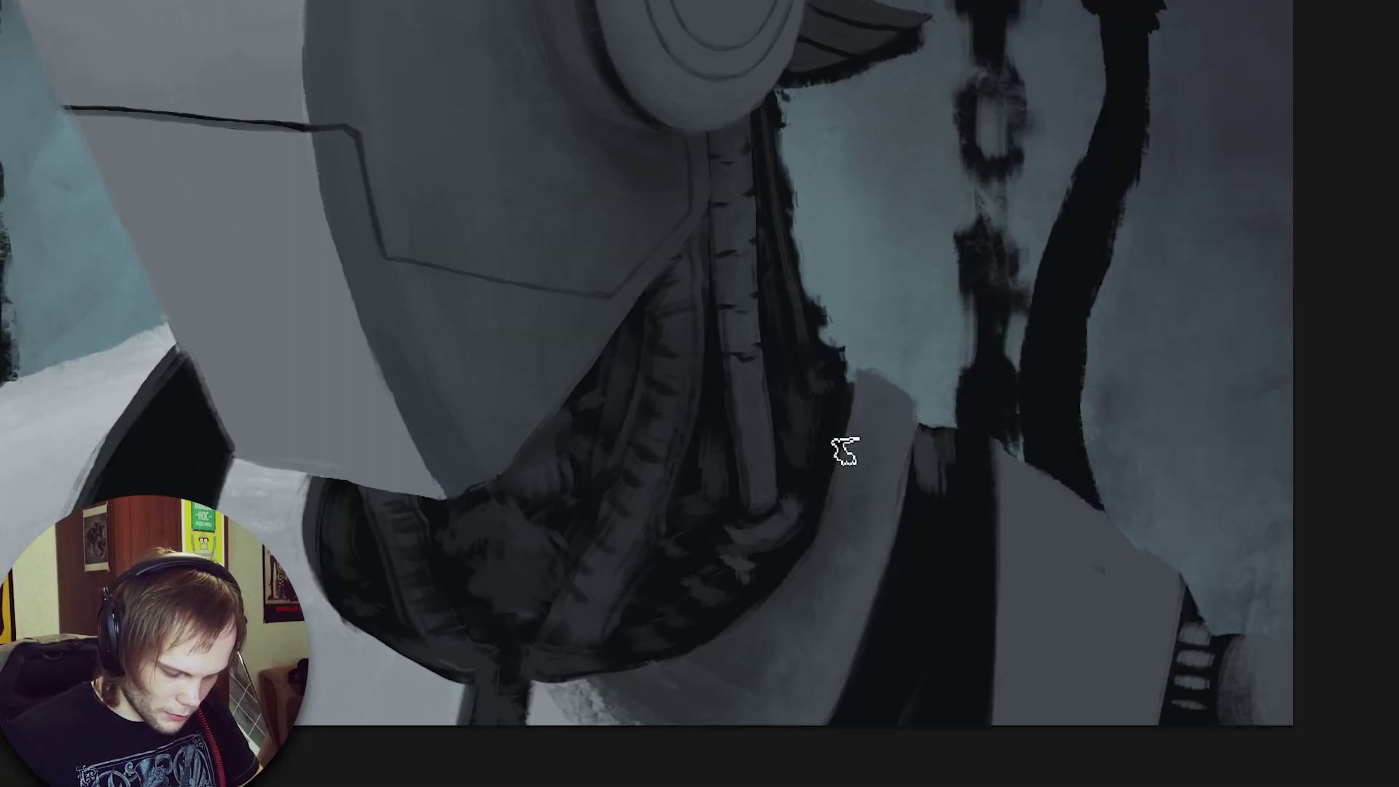
left_click_drag(855, 390, 806, 550)
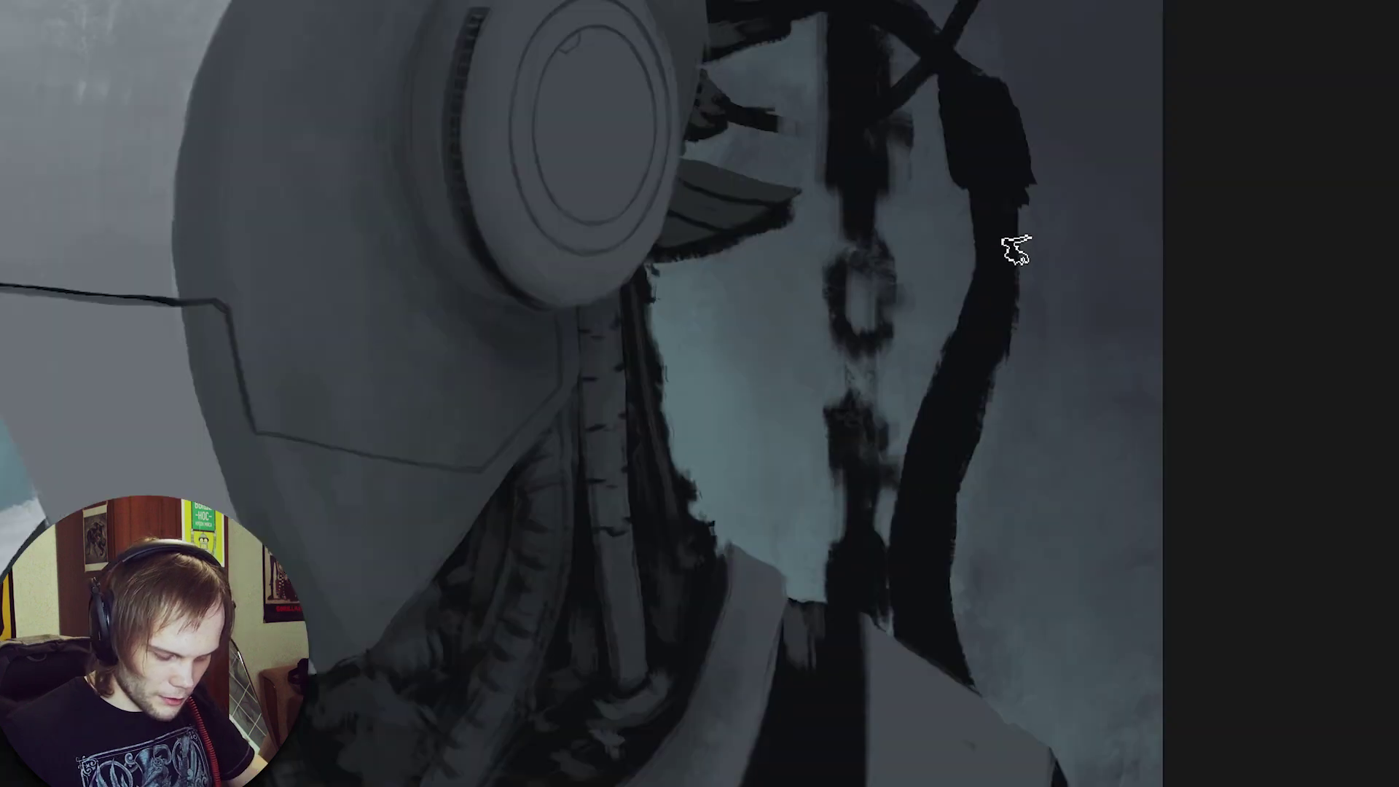
Paint a lighter rim along the outer edge of the thick cable hanging behind the head, undoing unwanted strokes.
left_click_drag(1016, 210, 1016, 280)
key("ctrl+z")
mouse_move(1014, 207)
left_mouse_down()
mouse_move(1020, 315)
mouse_move(978, 458)
left_mouse_up()
key("ctrl+z")
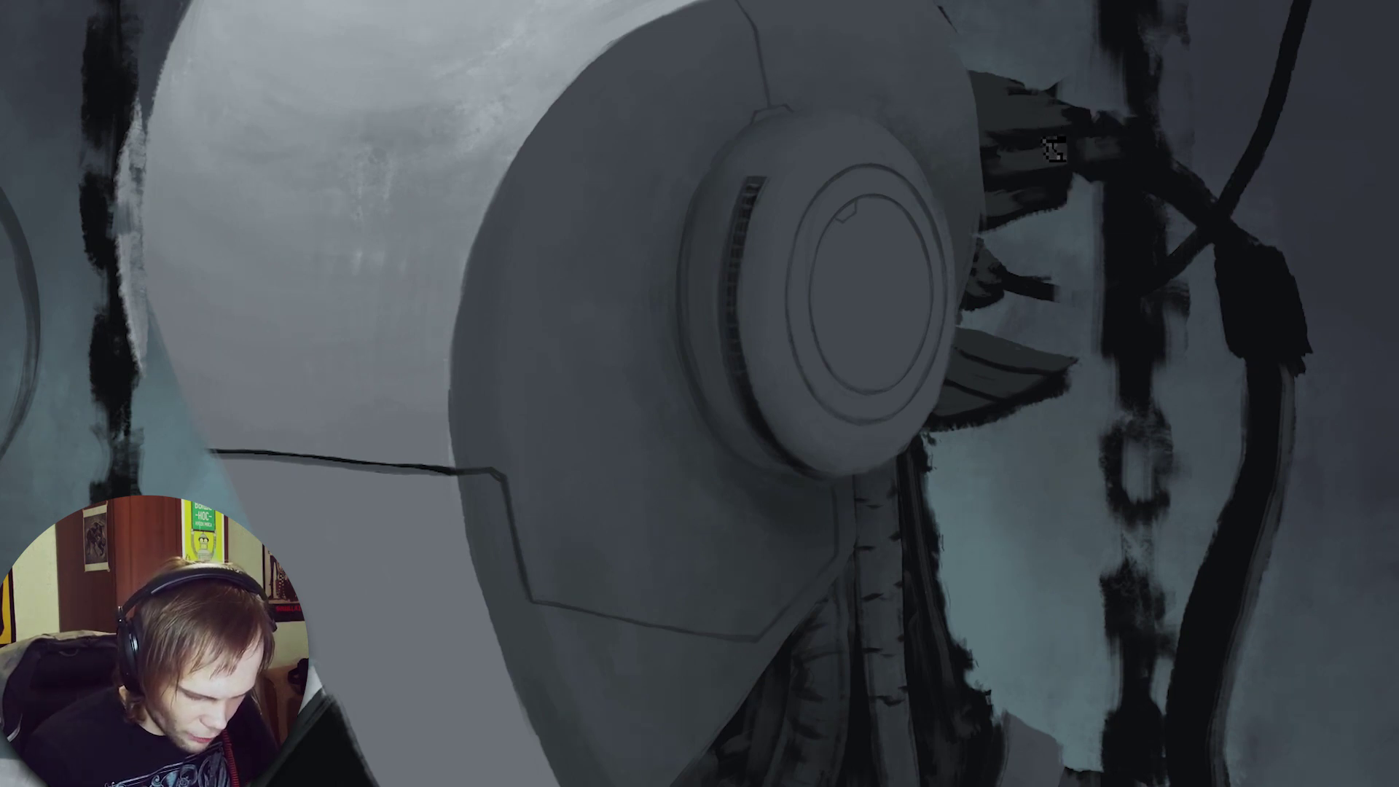
Detail the upper connector bundle behind the head with dark segmented marks and muted grey shapes.
mouse_move(998, 103)
left_mouse_down()
mouse_move(963, 148)
mouse_move(1016, 149)
left_mouse_up()
left_click_drag(1077, 127, 1192, 191, "ctrl")
left_click_drag(1174, 296, 1151, 416)
left_click_drag(755, 464, 721, 507)
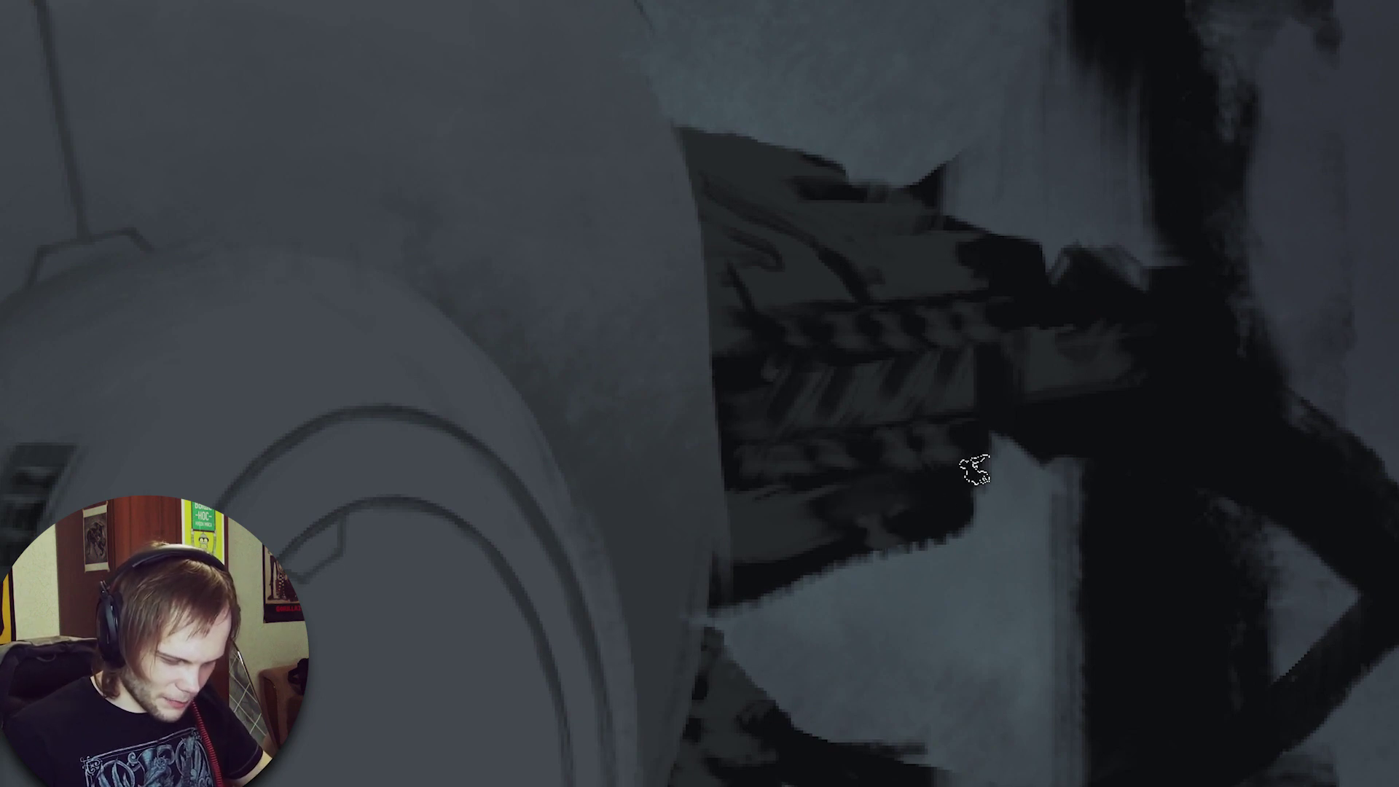
key("ctrl")
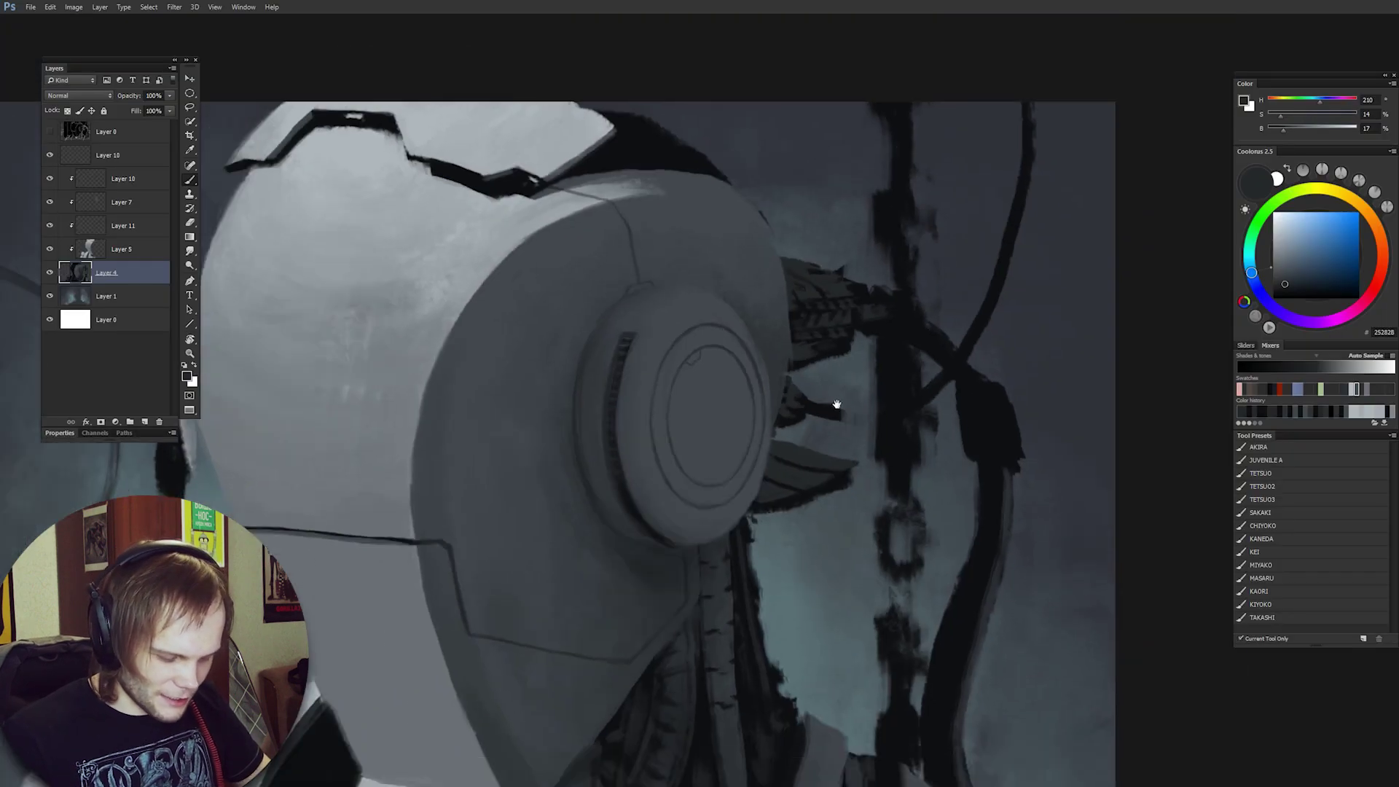
left_click_drag(837, 405, 842, 356)
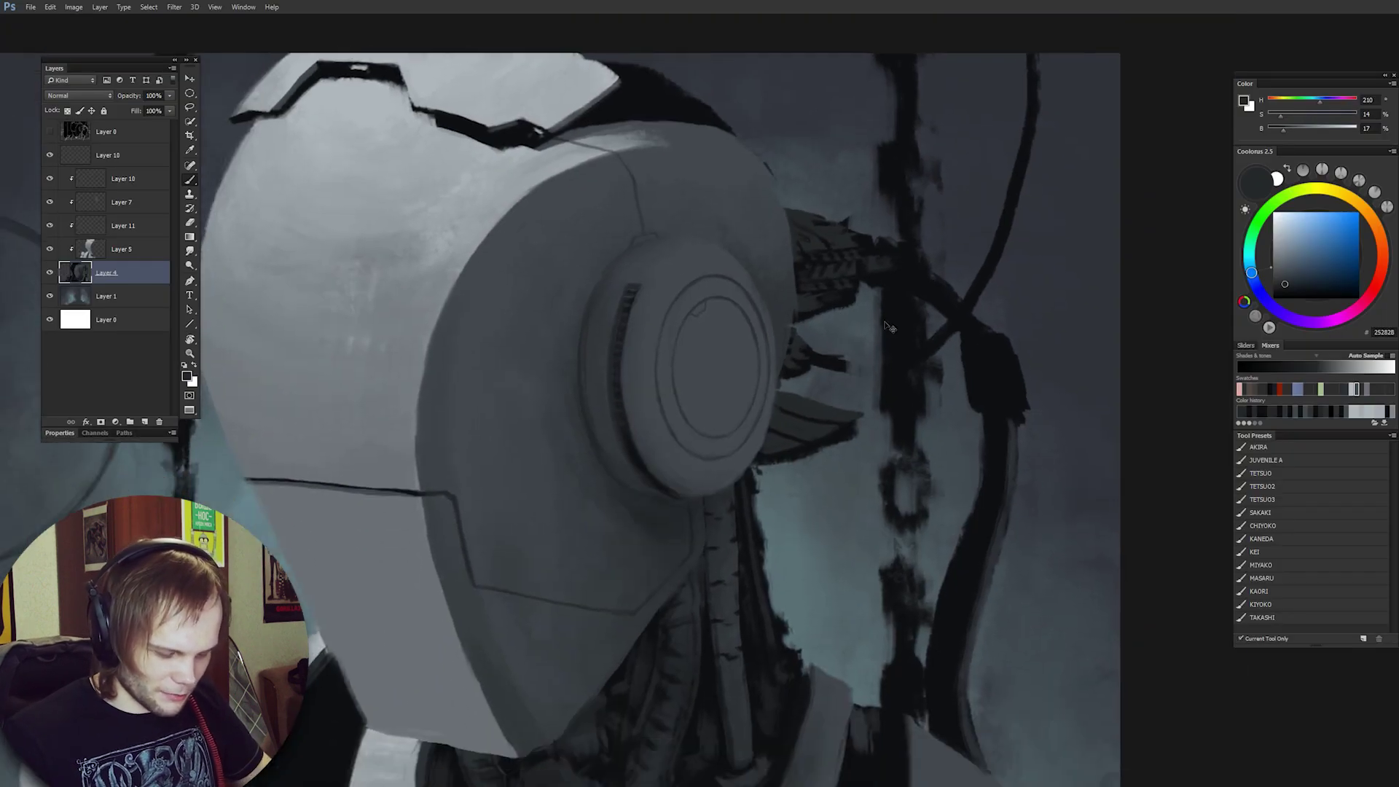
Erase stray paint along the edge of the hanging chain beside the faceplate on Layer 4 and Layer 5.
scroll(891, 328, "down", 2)
mouse_move(694, 375)
left_mouse_down()
mouse_move(898, 312)
mouse_move(695, 358)
left_mouse_up()
key("e")
left_click_drag(297, 204, 290, 271)
left_click(121, 250)
left_click_drag(300, 212, 303, 356)
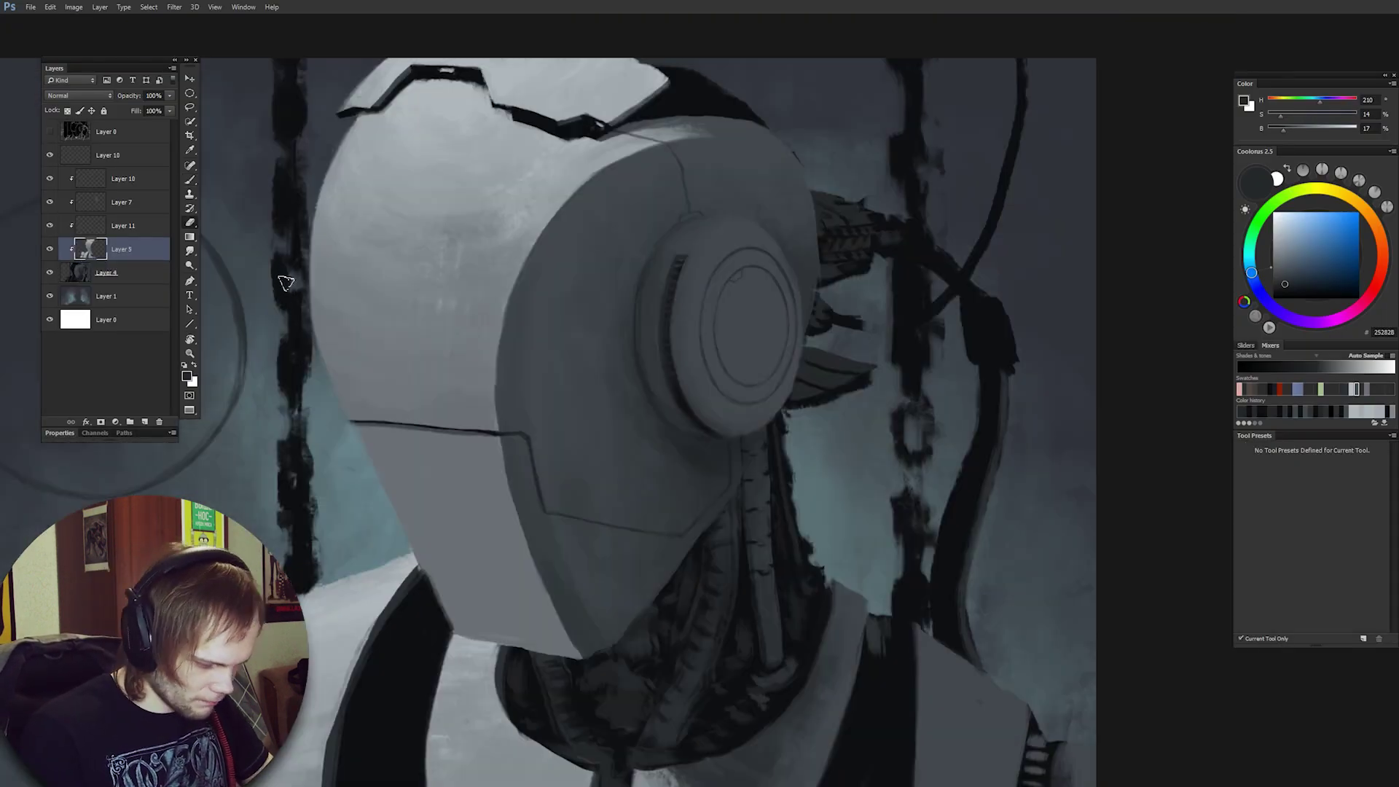
Refine the dark-toothed ring between the near shoulder ball and the armour plate with sampled tones and small erased notches.
scroll(303, 357, "down", 2)
left_click(369, 616, "alt")
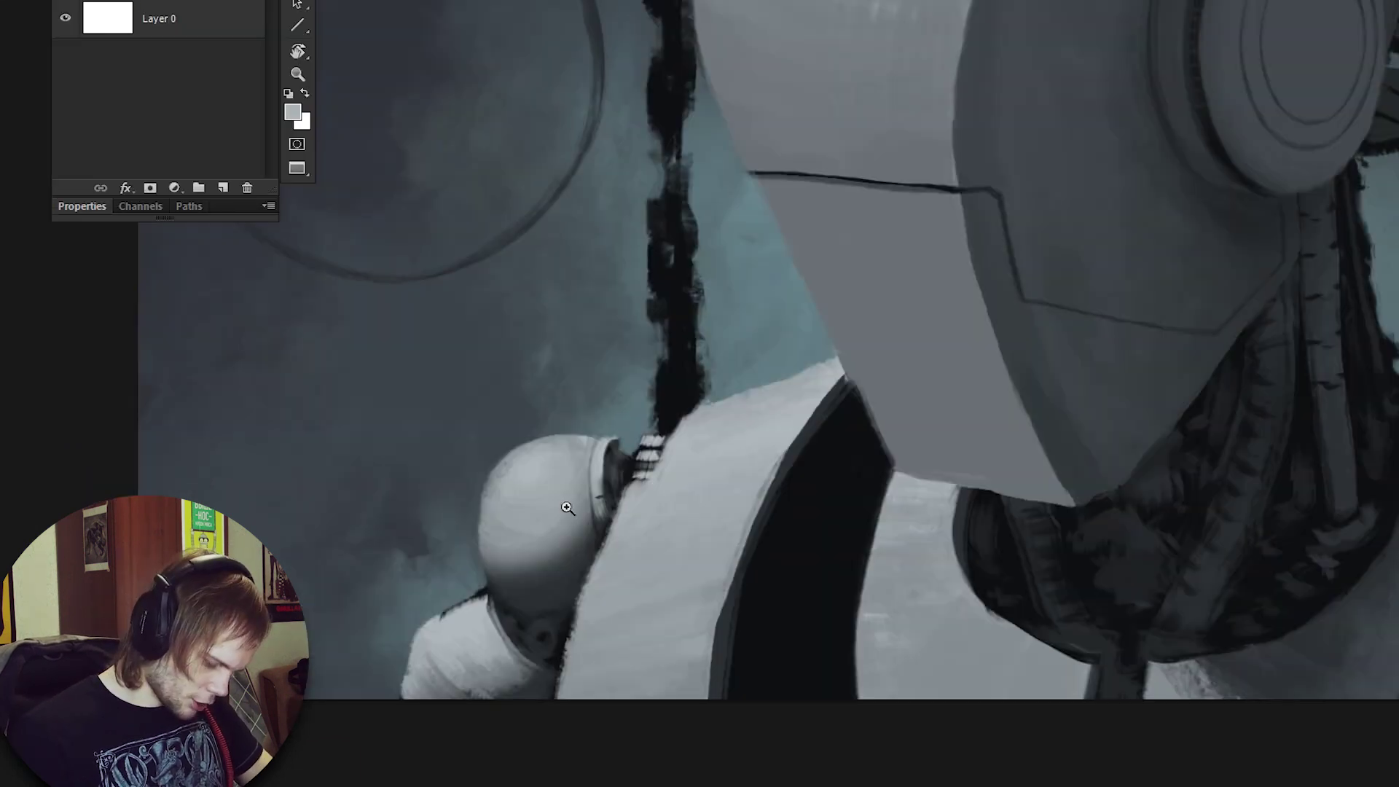
left_click_drag(353, 616, 413, 599)
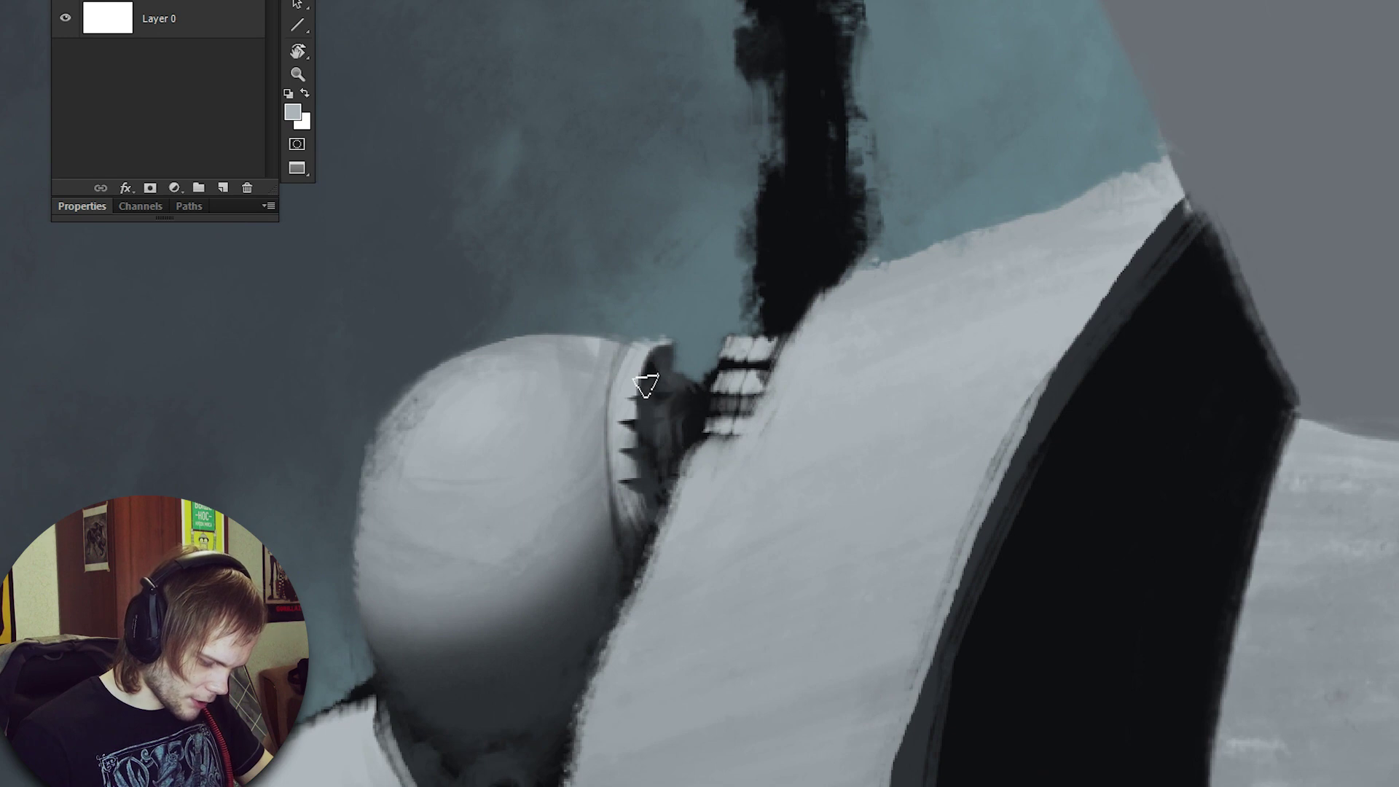
left_click_drag(689, 375, 660, 502)
left_click_drag(661, 357, 665, 460)
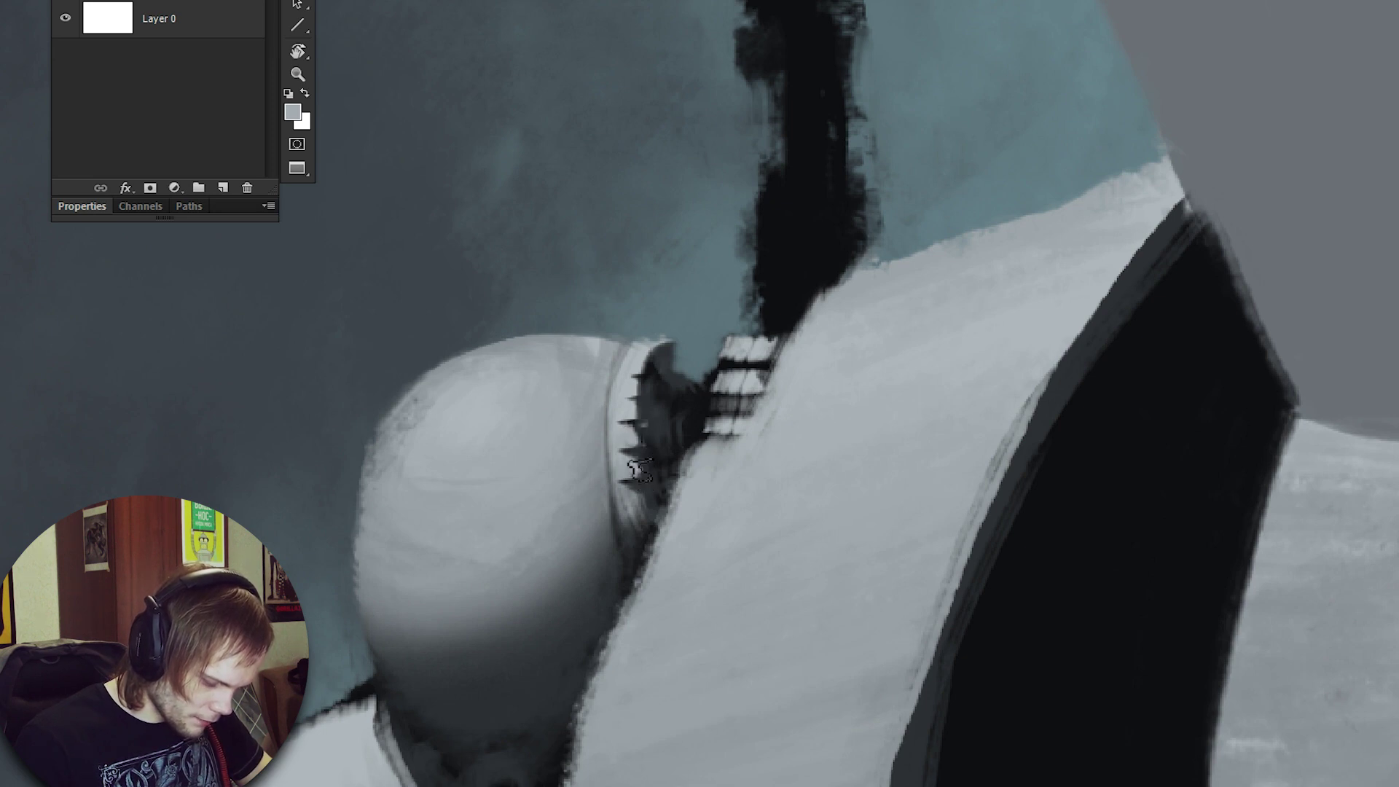
left_click_drag(647, 452, 644, 522)
left_click(661, 466, "alt")
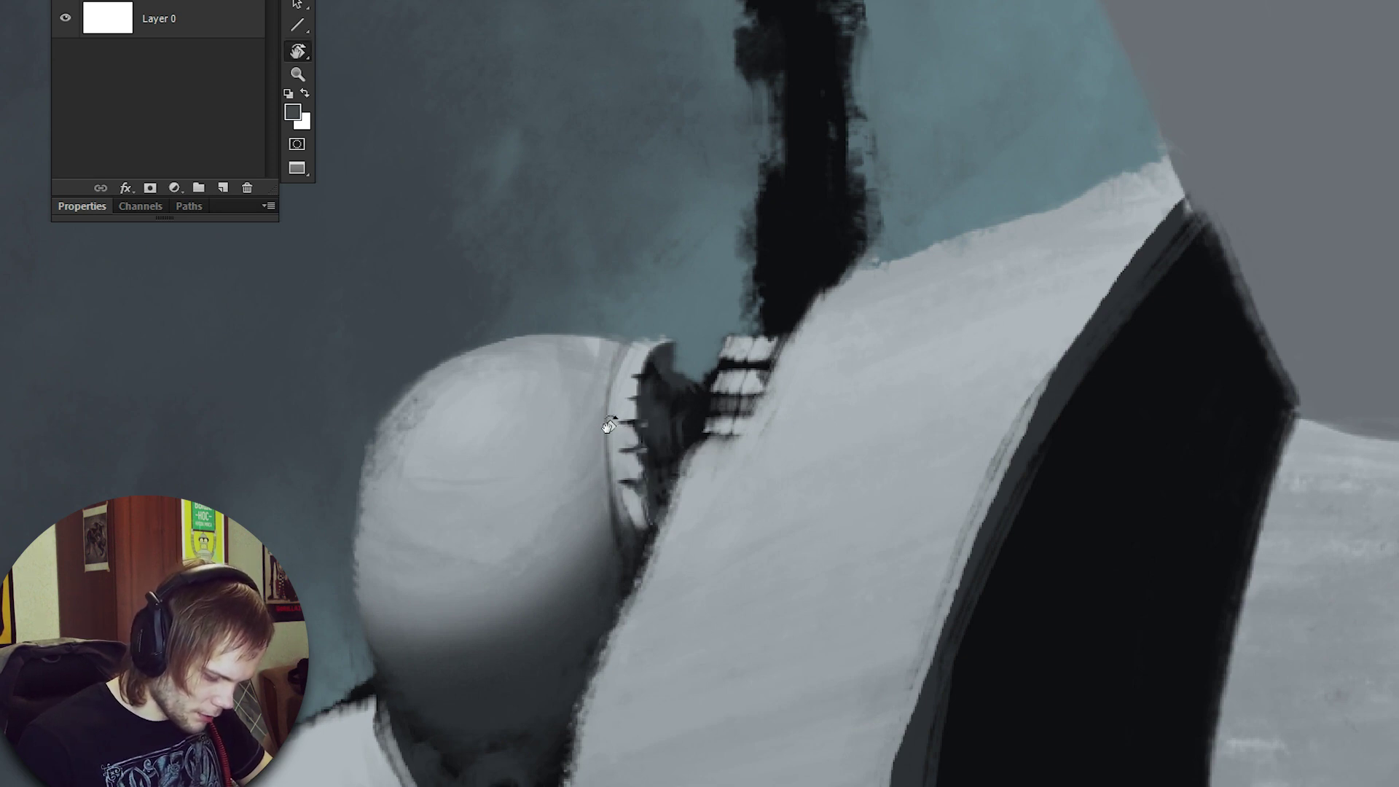
left_click_drag(619, 427, 618, 470)
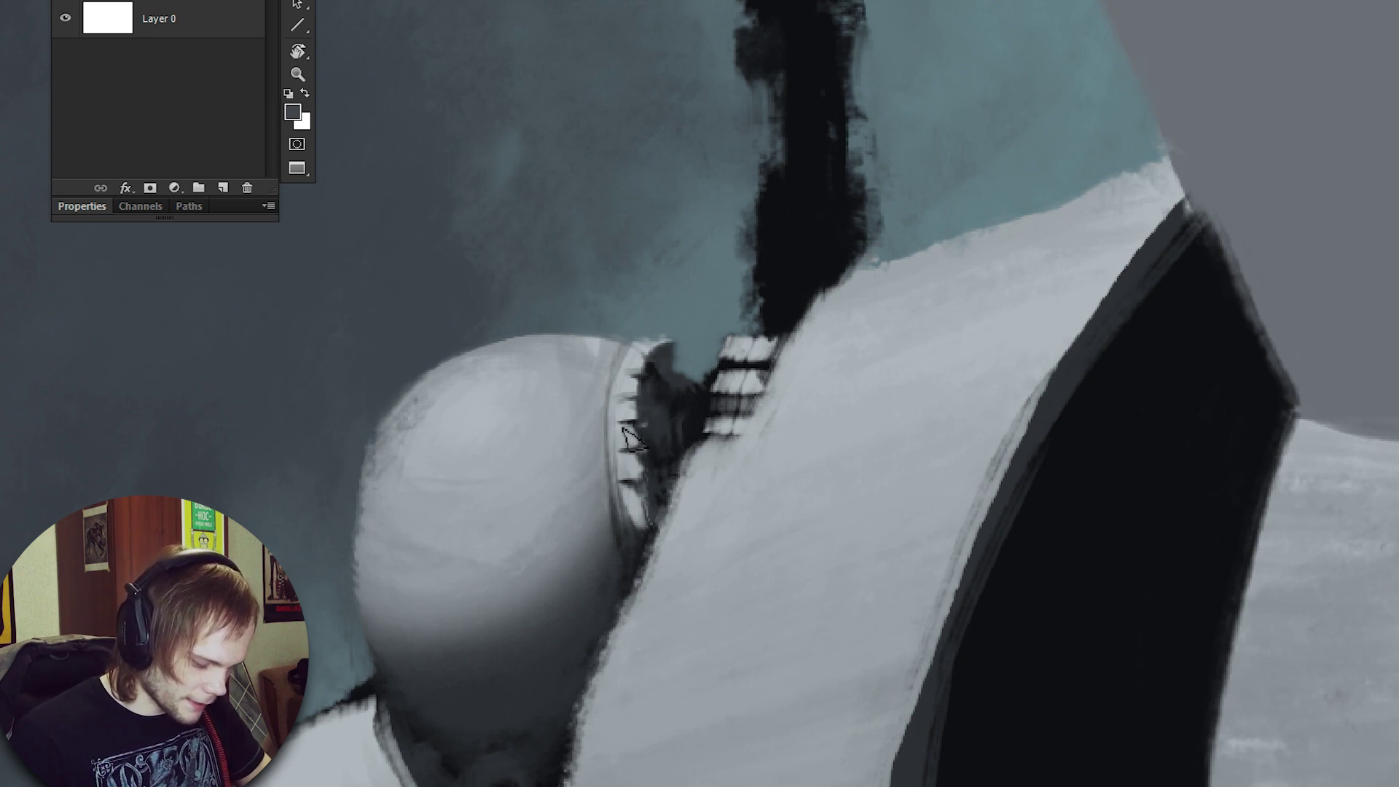
left_click(622, 451, "ctrl")
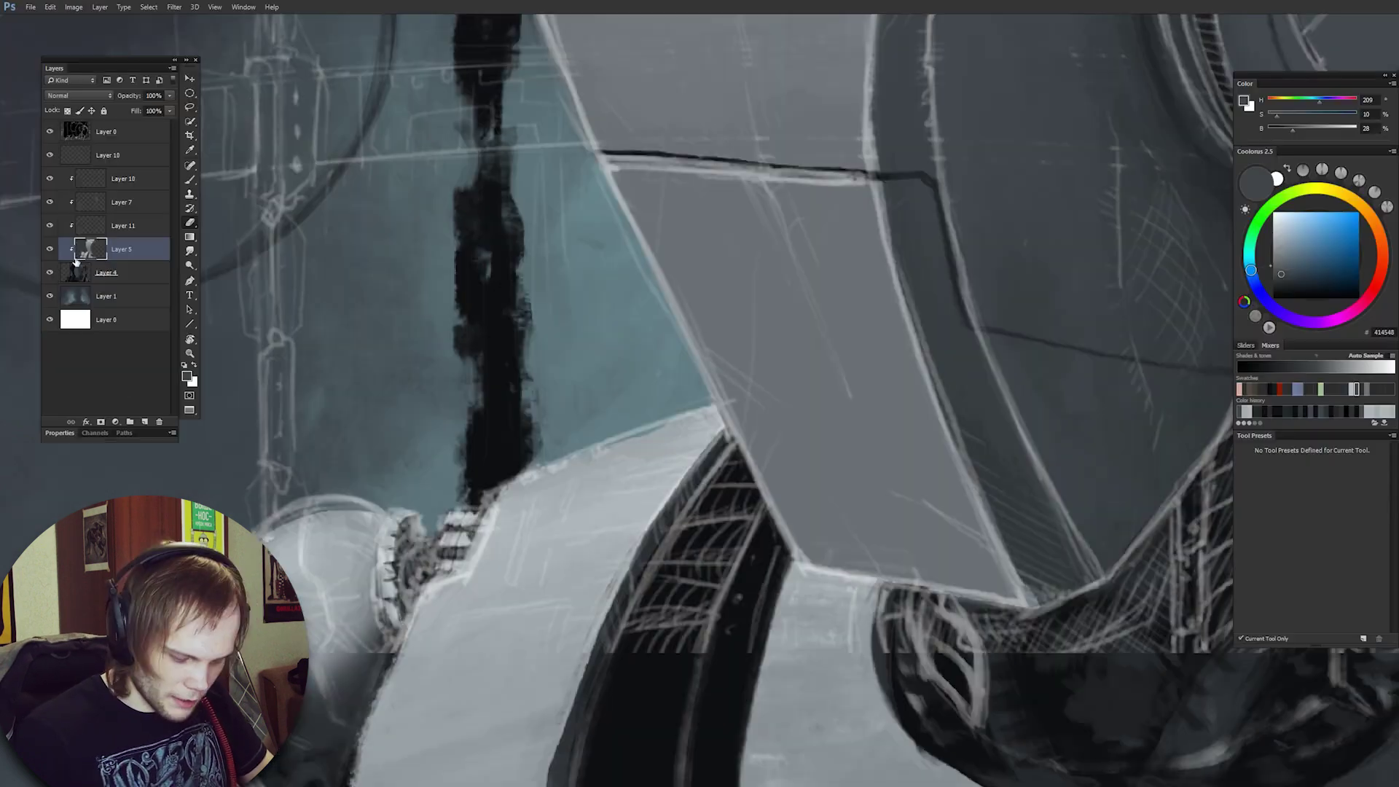
Compare the painted head, neck and shoulders with the line sketch overlay and hide the sketch layer.
left_click_drag(967, 470, 894, 506)
left_click_drag(1061, 379, 791, 528)
left_click_drag(802, 523, 723, 546)
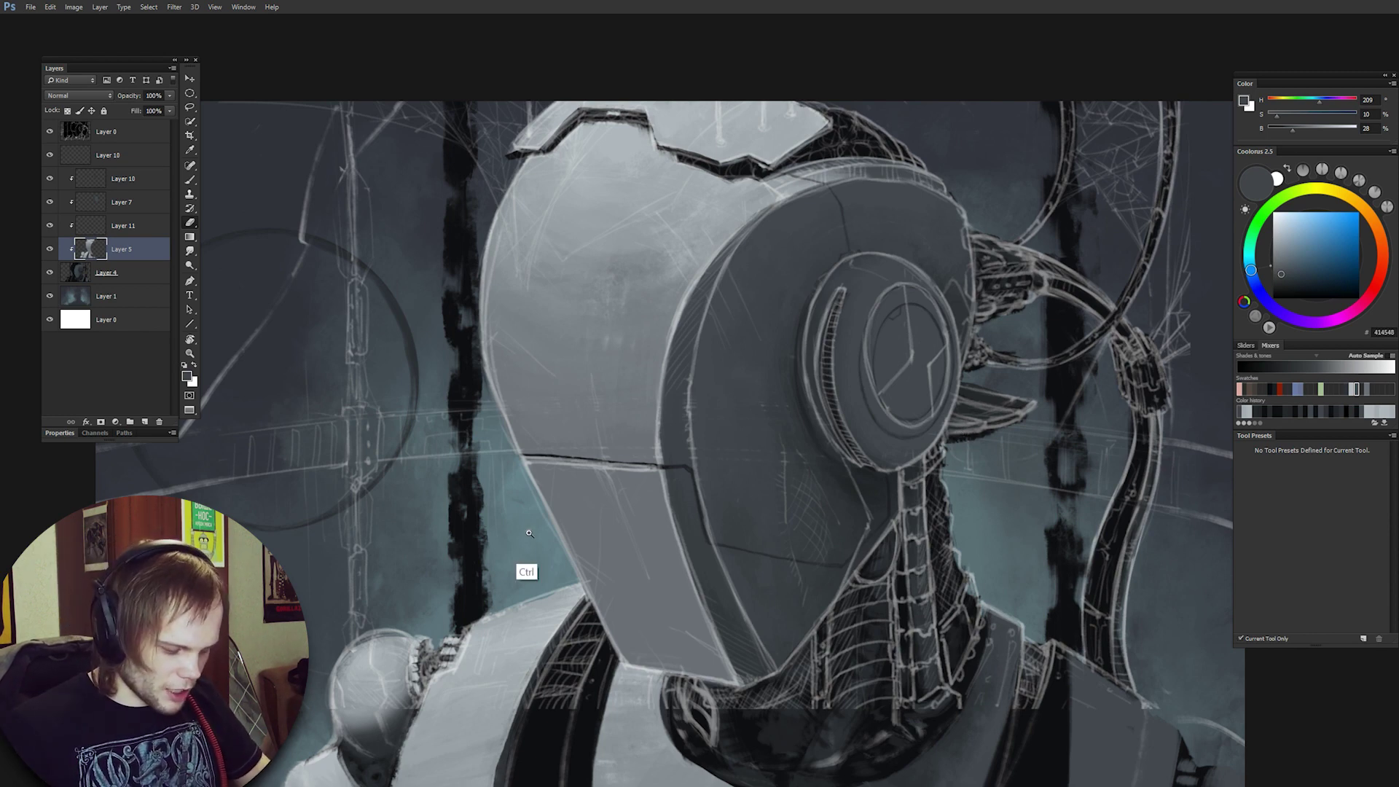
left_click_drag(523, 535, 575, 534)
left_click_drag(368, 436, 465, 389)
left_click(50, 132)
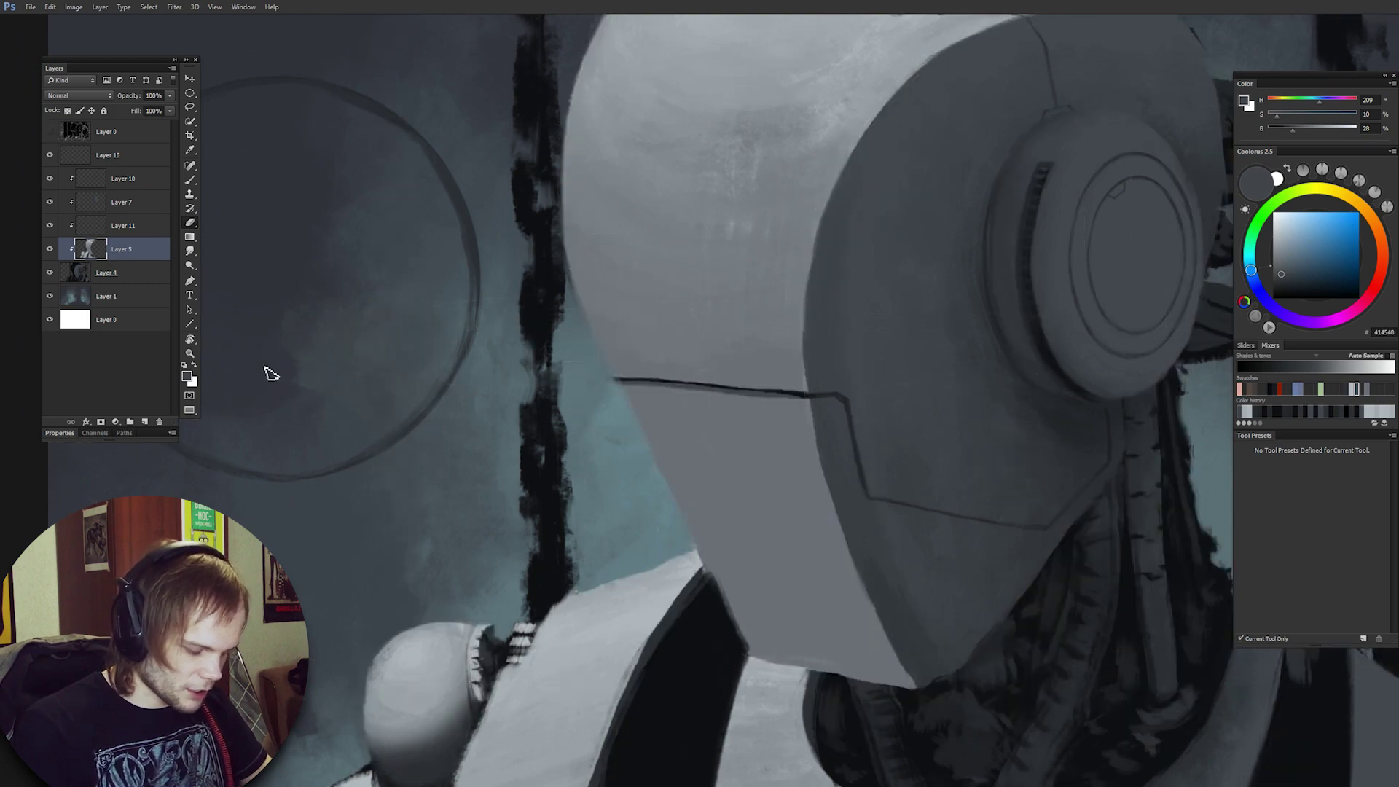
Touch up the near shoulder joint's ring and connector with a sampled light grey, working on Layer 5 and Layer 4.
left_click_drag(706, 540, 713, 510)
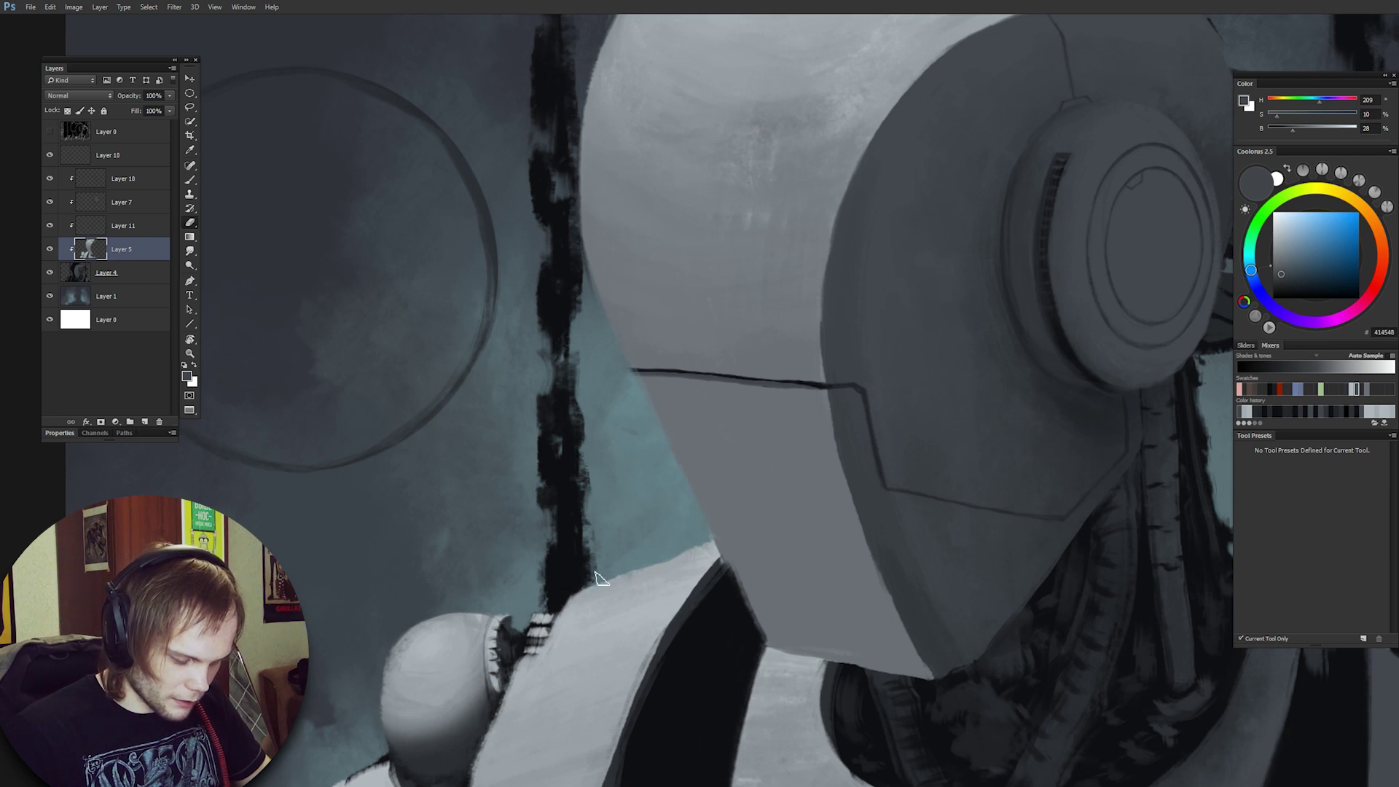
key("b")
mouse_move(677, 559)
left_mouse_down()
mouse_move(635, 465)
mouse_move(608, 480)
left_mouse_up()
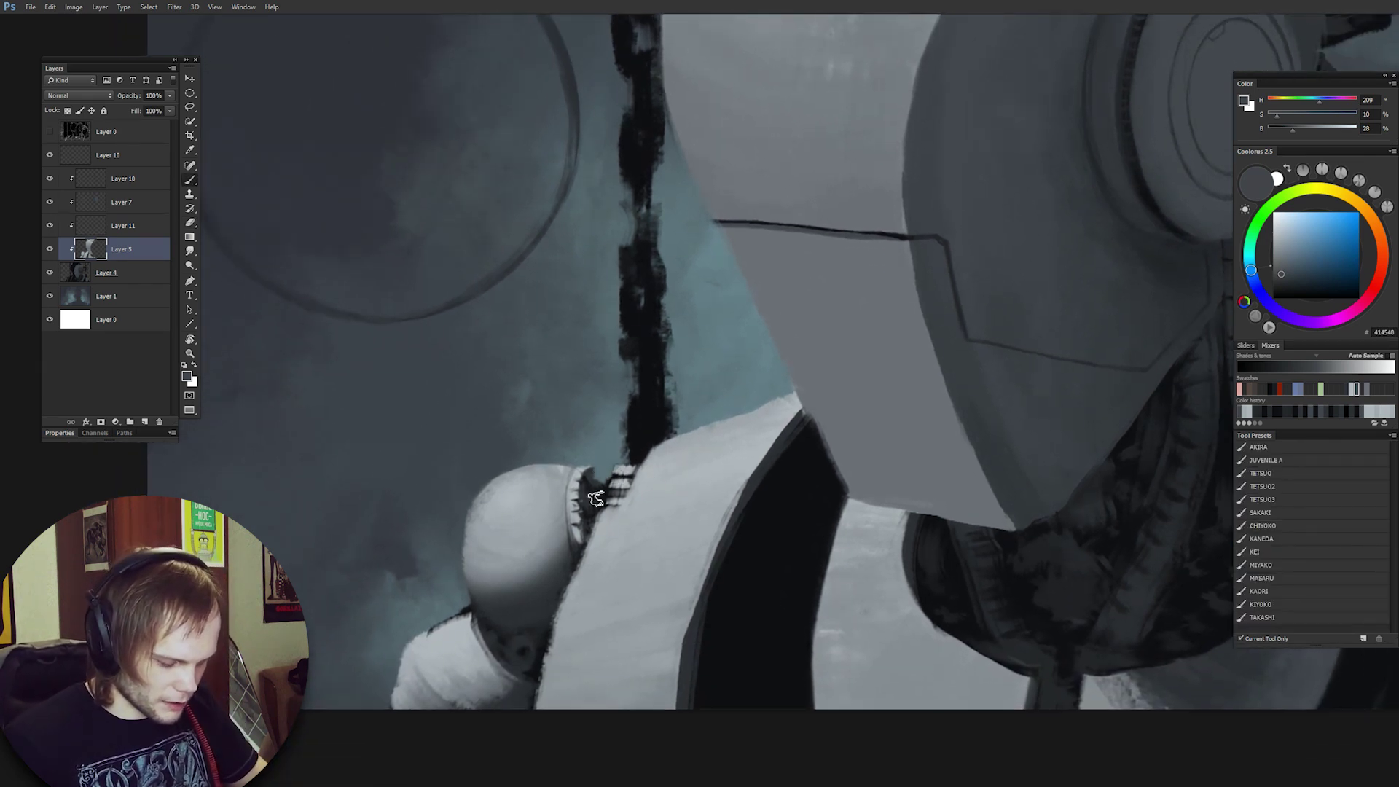
key("shift+b")
key("b")
left_click(572, 483, "alt")
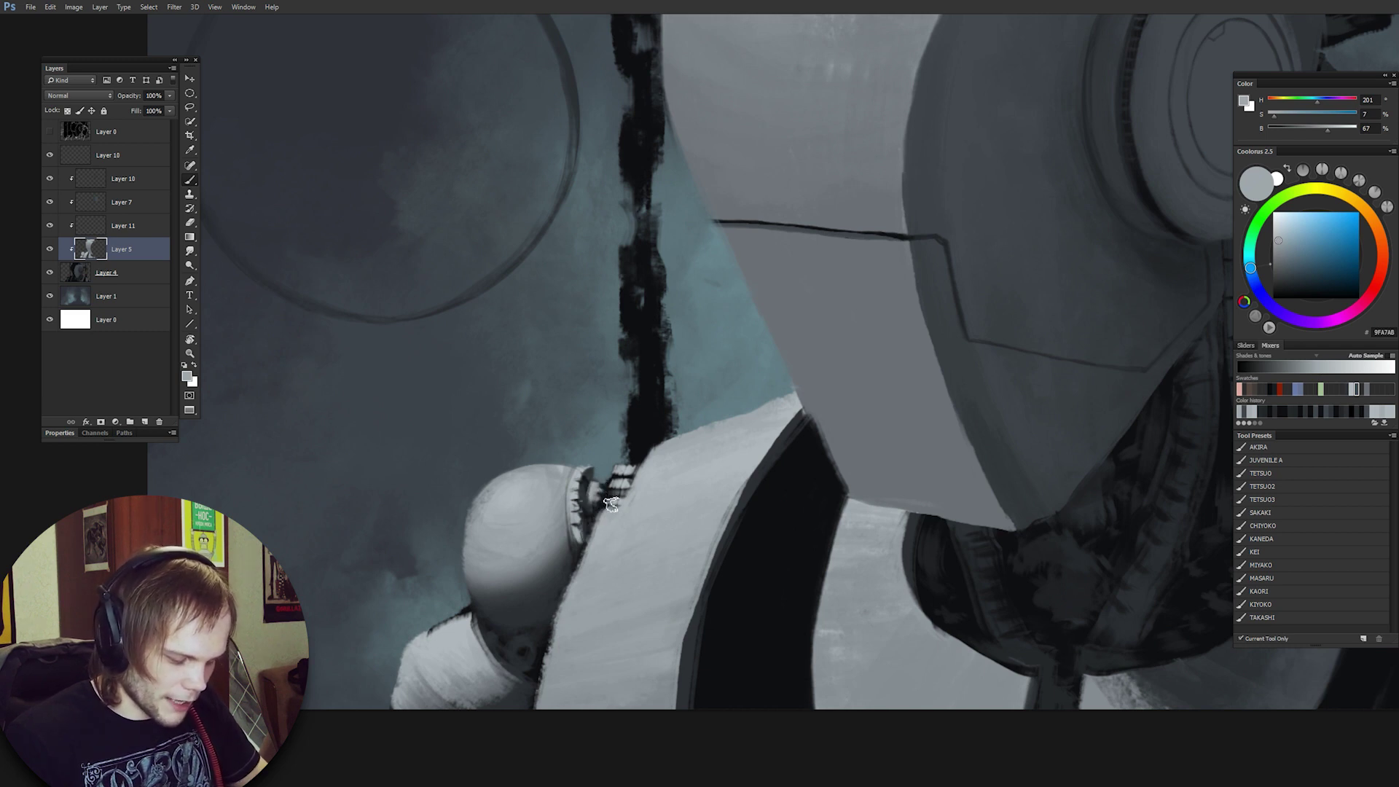
left_click(122, 275)
key("e")
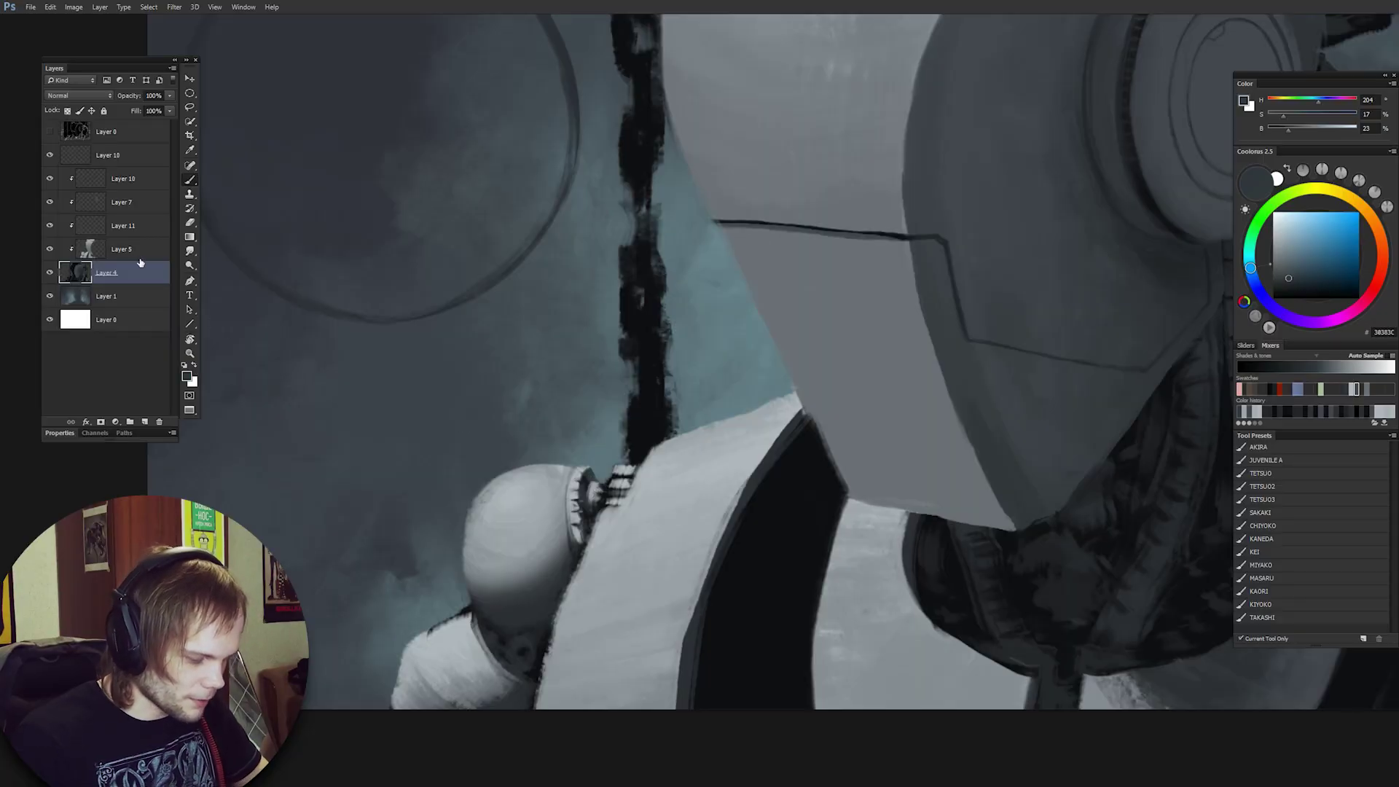
key("alt+bracketright")
key("e")
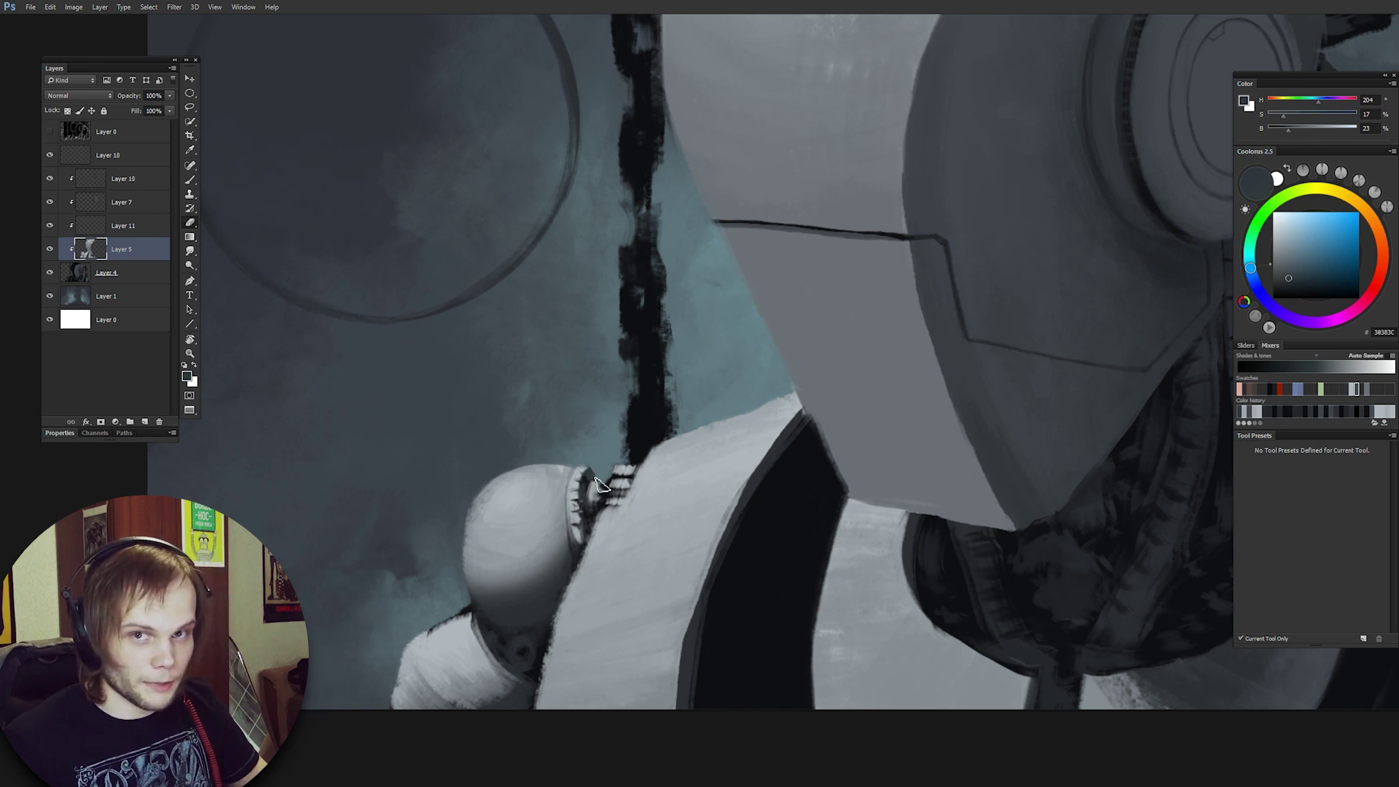
Add a new clipped layer directly above Layer 4 for painting details in the body's dark gaps.
key("ctrl+minus")
left_click_drag(676, 455, 535, 608)
left_click_drag(681, 546, 645, 546)
left_click_drag(1062, 488, 986, 544)
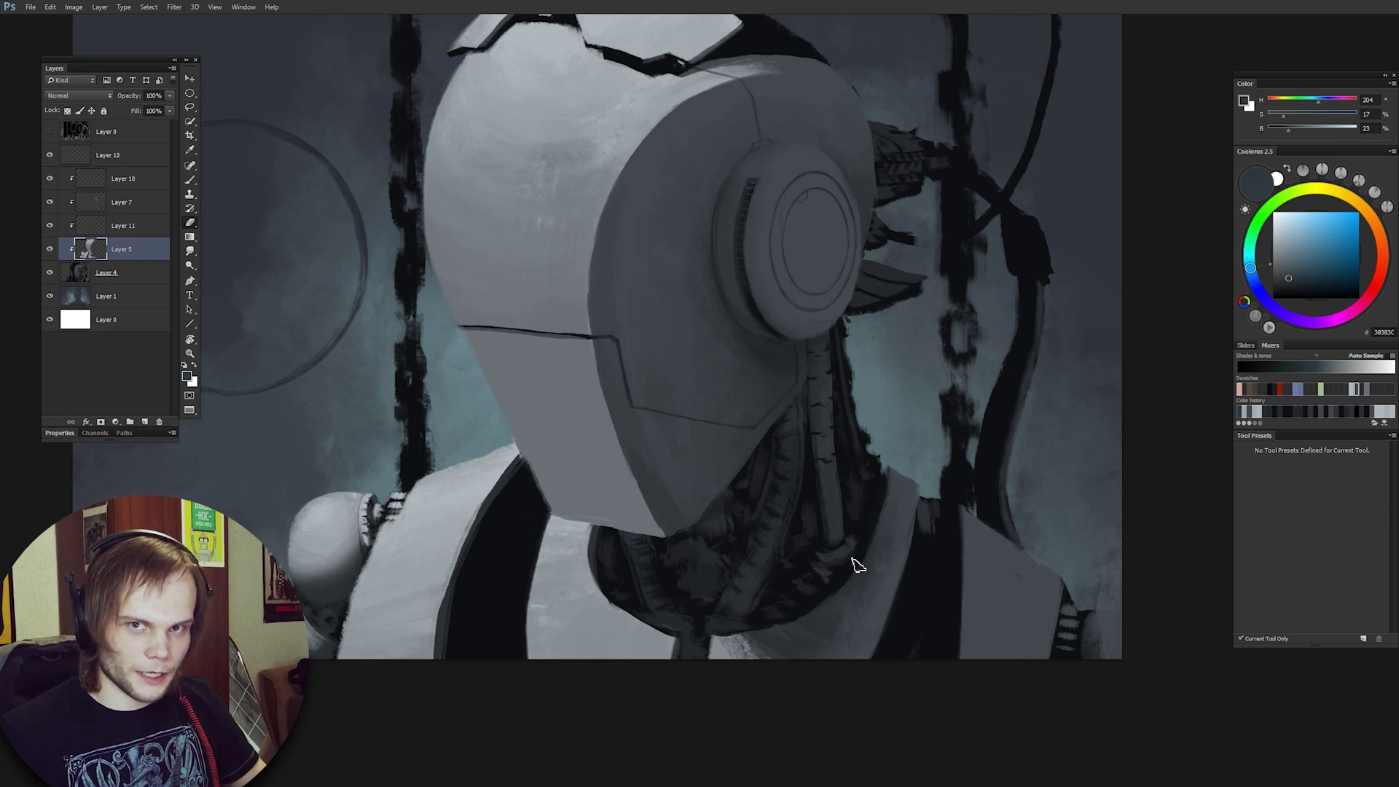
left_click(111, 272)
key("b")
left_click_drag(961, 523, 885, 512)
key("ctrl+shift+alt+n")
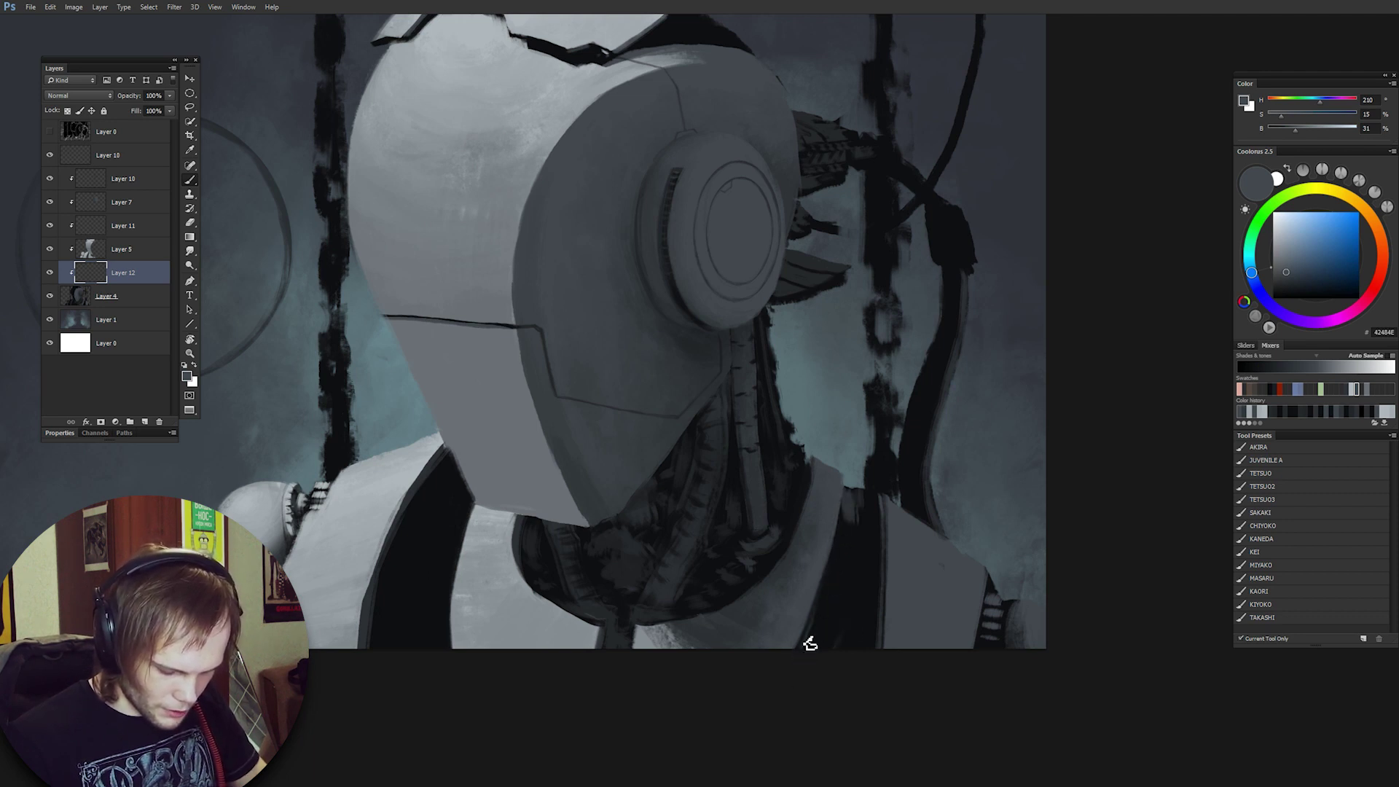
key("e")
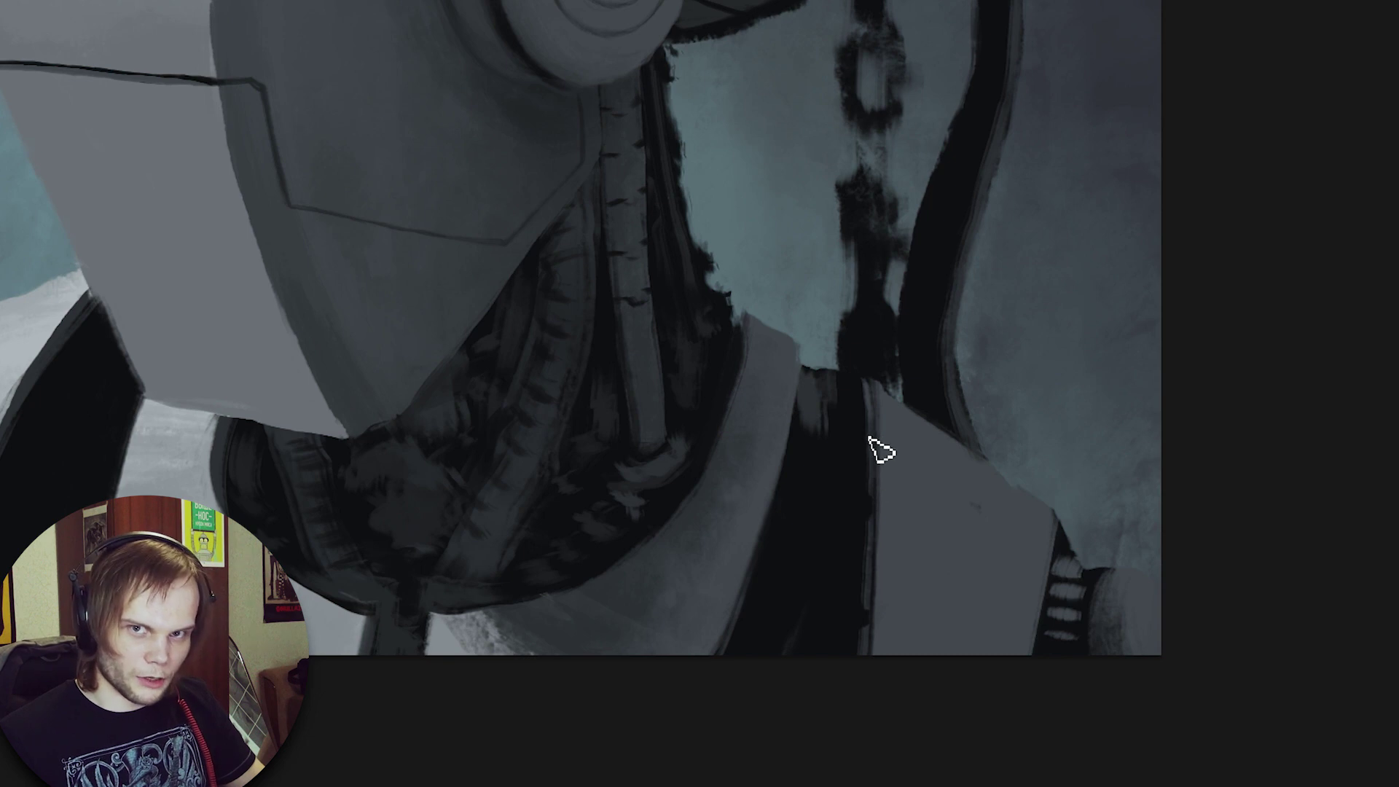
key("b")
left_click(545, 363, "alt")
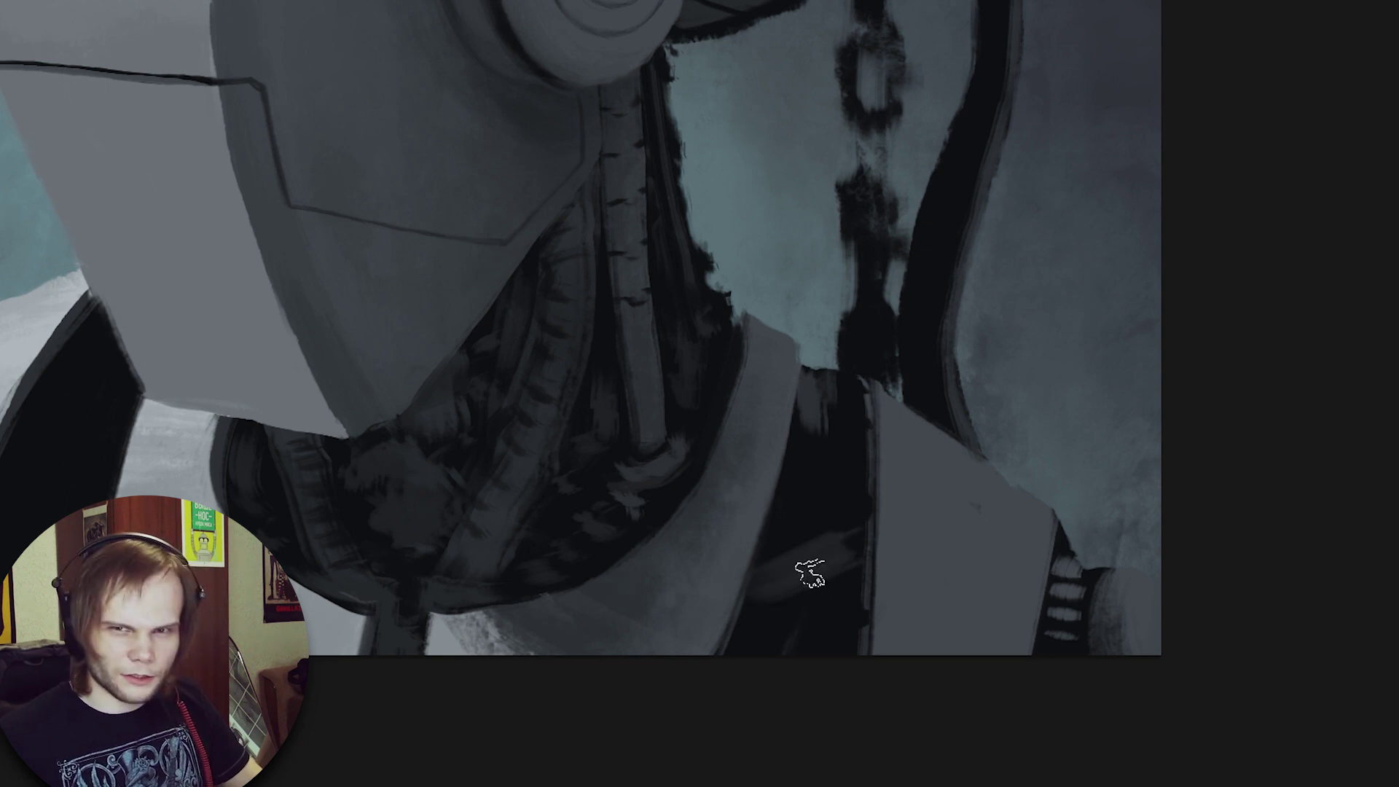
left_click_drag(824, 565, 754, 585)
left_click_drag(824, 481, 792, 551)
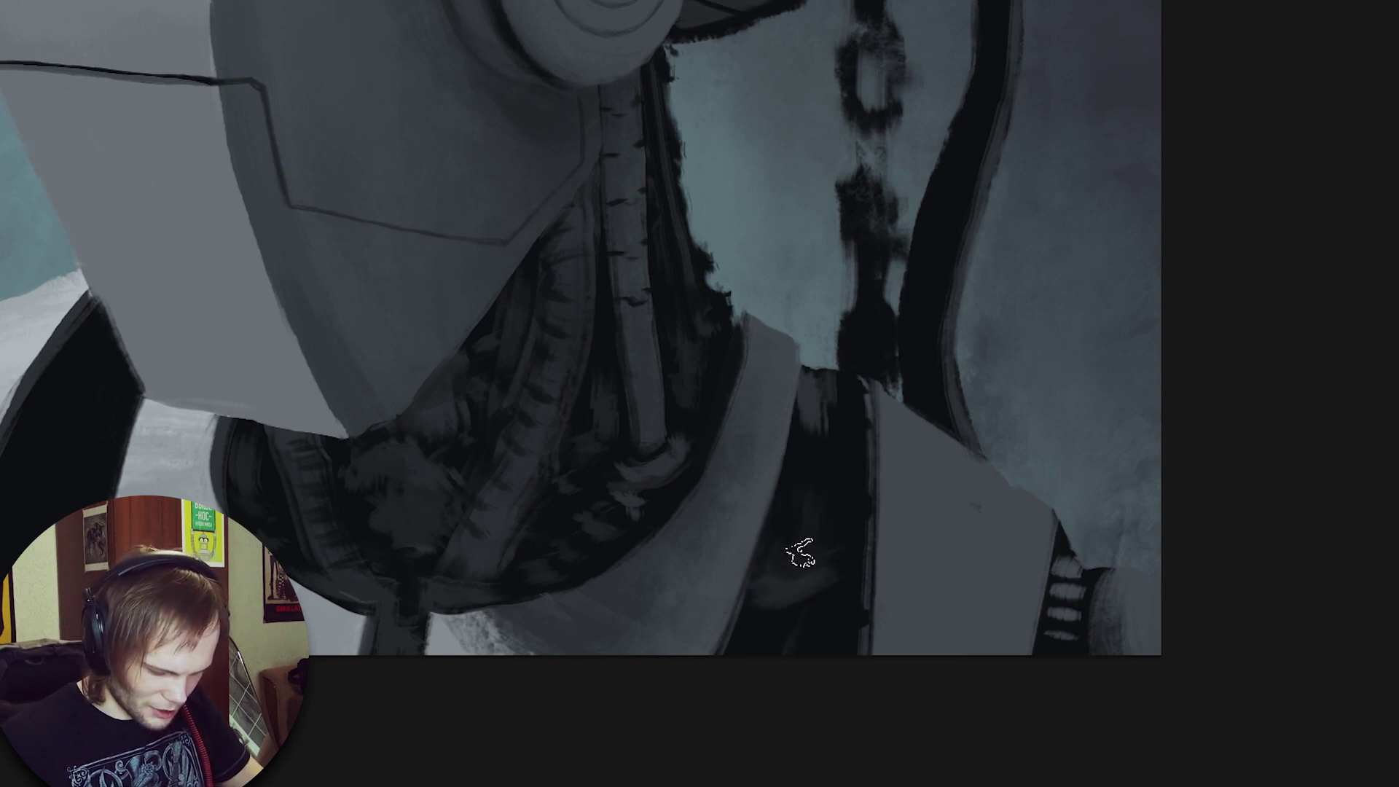
key("ctrl+z")
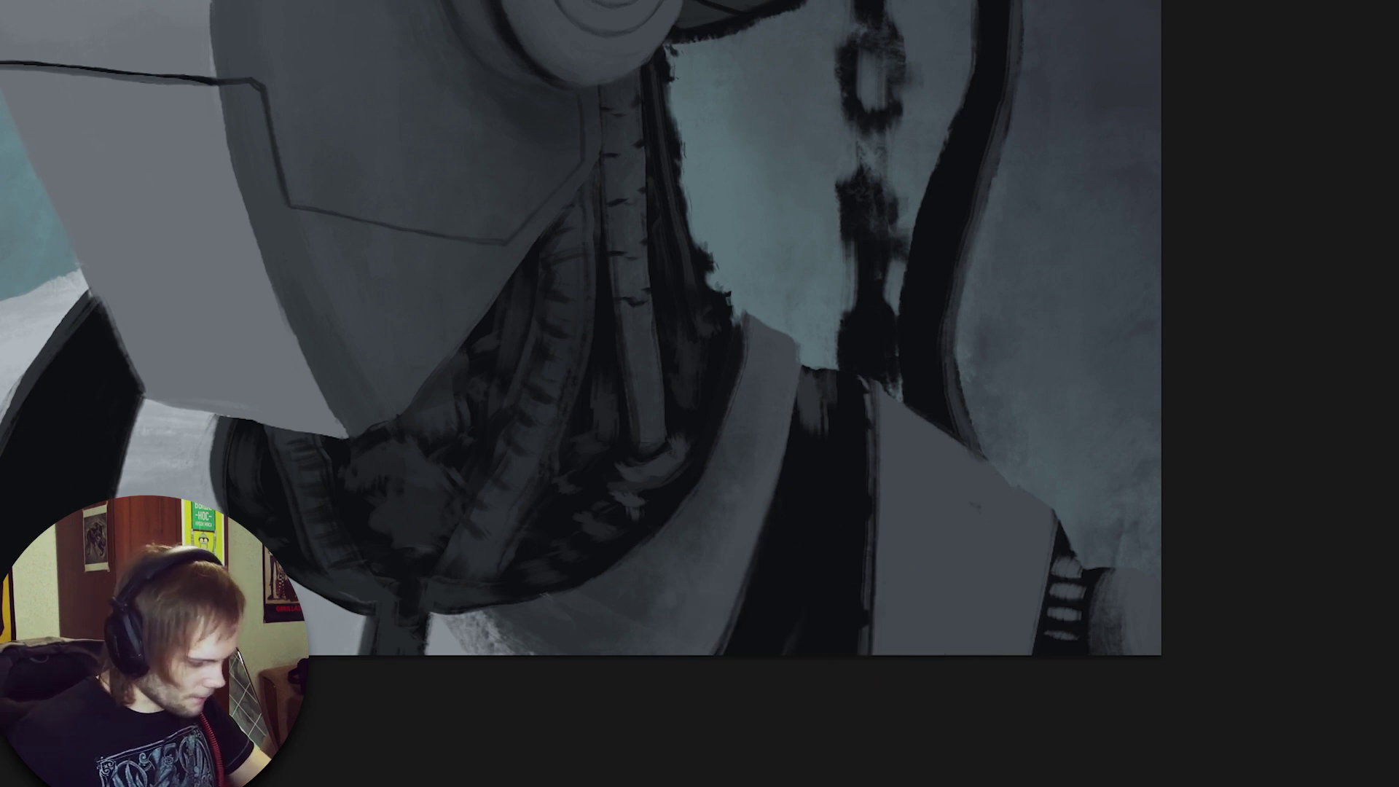
left_click(706, 517, "alt")
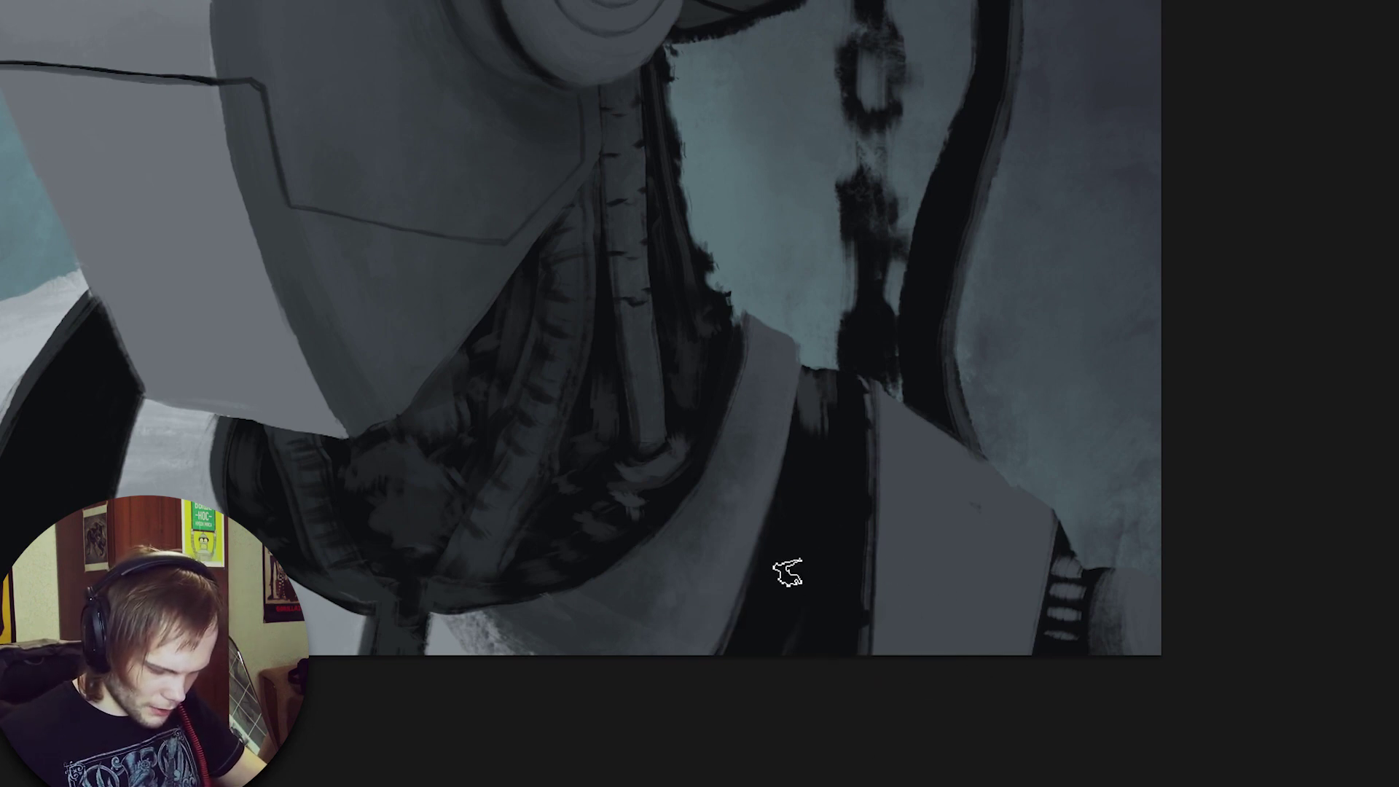
left_click_drag(891, 538, 678, 553)
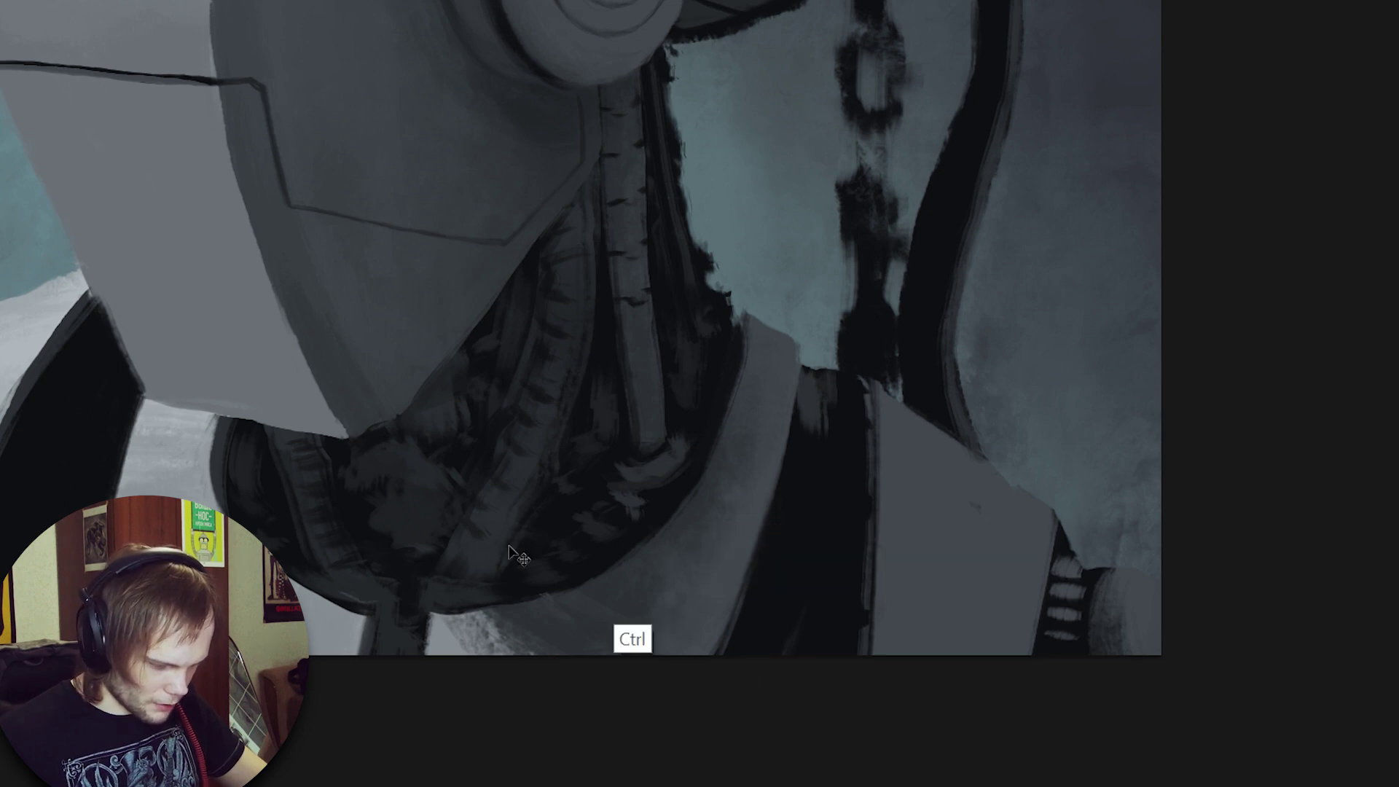
key("ctrl+z")
left_click_drag(915, 536, 660, 576)
key("ctrl+z")
Paint a muted grey band across the dark gap beside the far shoulder plate, undoing the diagonal strokes above it.
mouse_move(426, 580)
left_mouse_down()
mouse_move(1011, 576)
mouse_move(692, 605)
mouse_move(579, 594)
mouse_move(867, 577)
left_mouse_up()
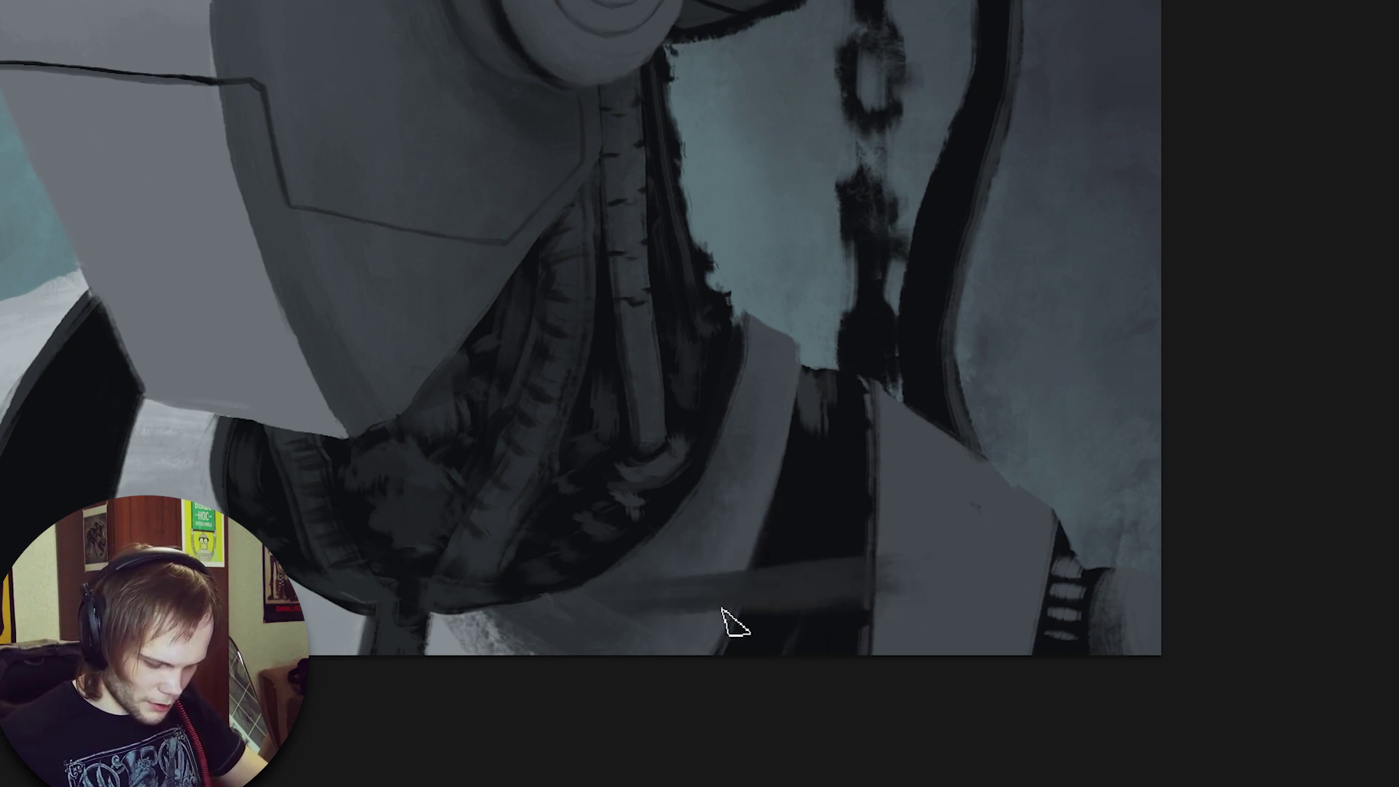
left_click_drag(800, 615, 746, 627)
left_click_drag(747, 627, 849, 597)
mouse_move(699, 357)
left_mouse_down()
mouse_move(912, 481)
mouse_move(743, 387)
mouse_move(809, 462)
mouse_move(916, 499)
mouse_move(806, 445)
mouse_move(860, 456)
left_mouse_up()
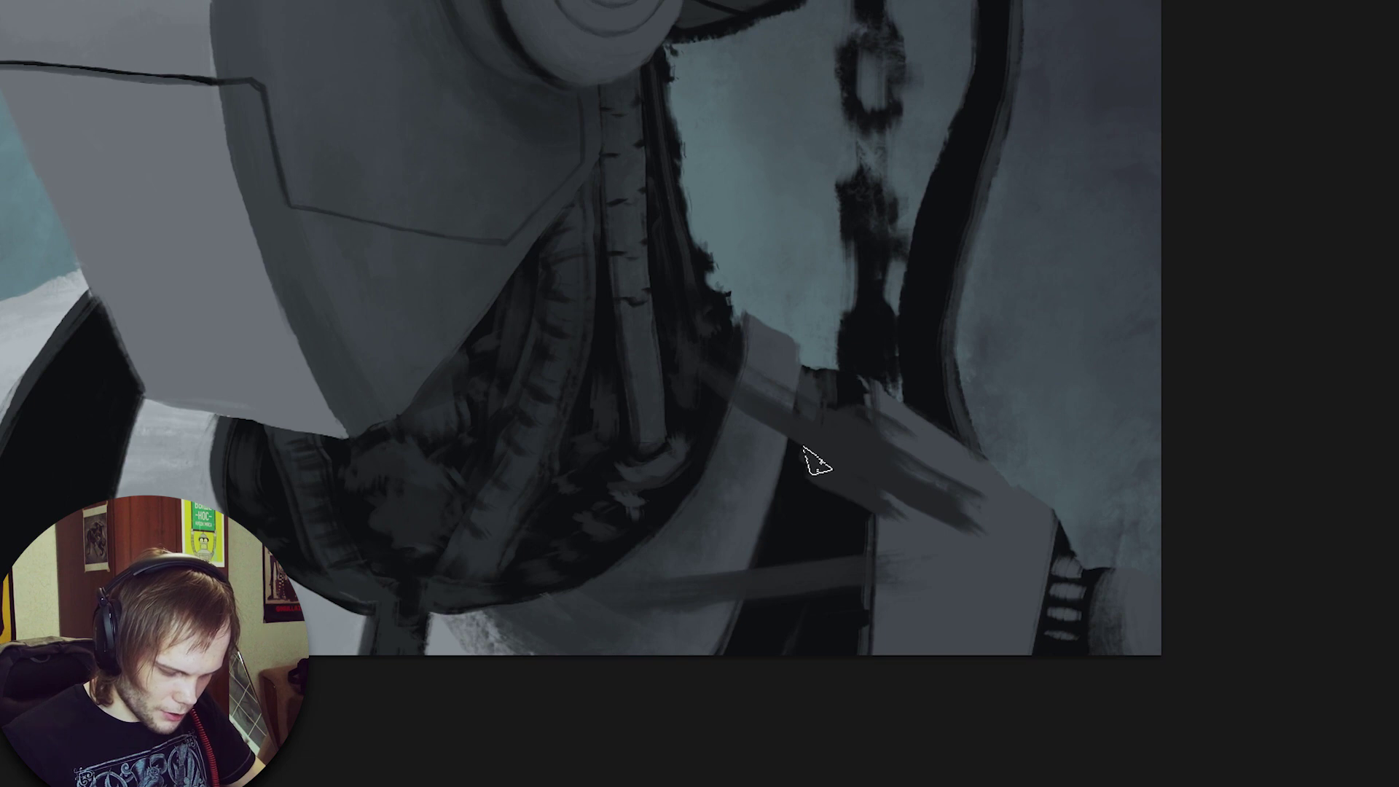
key("ctrl+z")
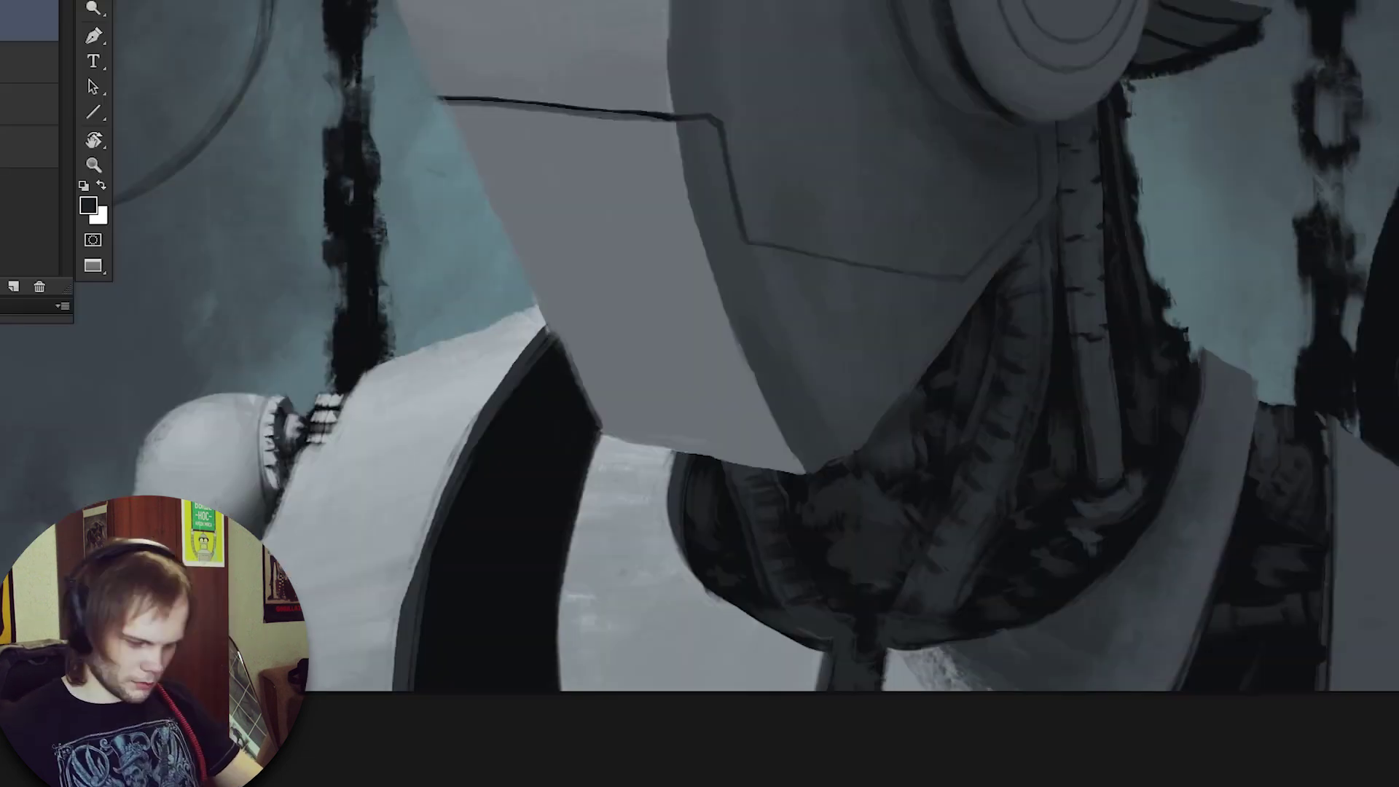
Rough in dim mechanical shapes inside the dark gap between the near shoulder plate and the chest plate.
left_click_drag(445, 558, 548, 551)
mouse_move(518, 483)
left_mouse_down()
mouse_move(475, 659)
mouse_move(507, 583)
mouse_move(492, 547)
mouse_move(484, 593)
mouse_move(486, 573)
mouse_move(518, 560)
mouse_move(543, 561)
mouse_move(557, 592)
left_mouse_up()
key("ctrl+z")
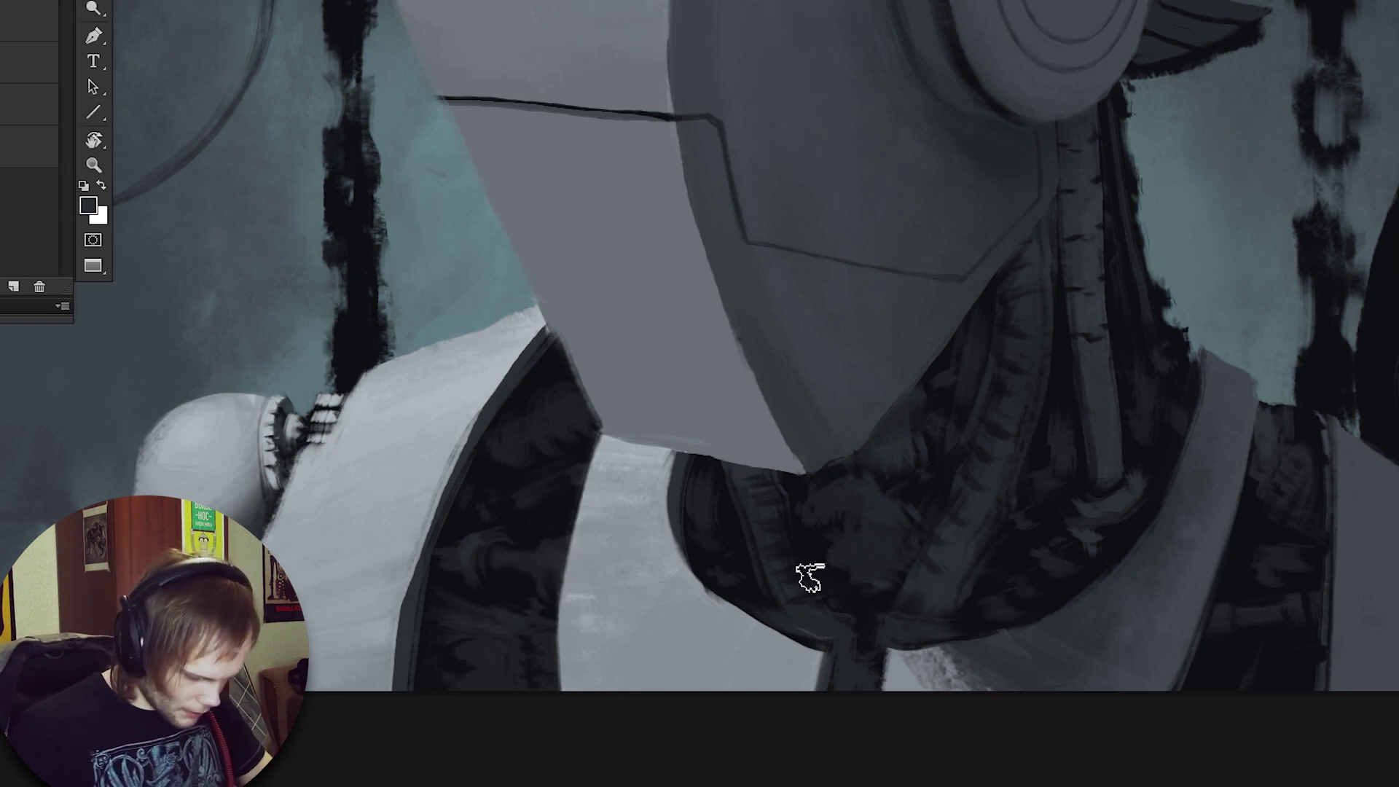
Paint light grey highlights on the connectors in the near shoulder gap with a tone sampled from the chest plate.
left_click(616, 477, "alt")
mouse_move(548, 561)
left_mouse_down()
mouse_move(560, 565)
mouse_move(550, 585)
mouse_move(546, 570)
left_mouse_up()
left_click_drag(576, 466, 575, 481)
mouse_move(546, 630)
left_mouse_down()
mouse_move(491, 613)
mouse_move(543, 621)
left_mouse_up()
key("ctrl+z")
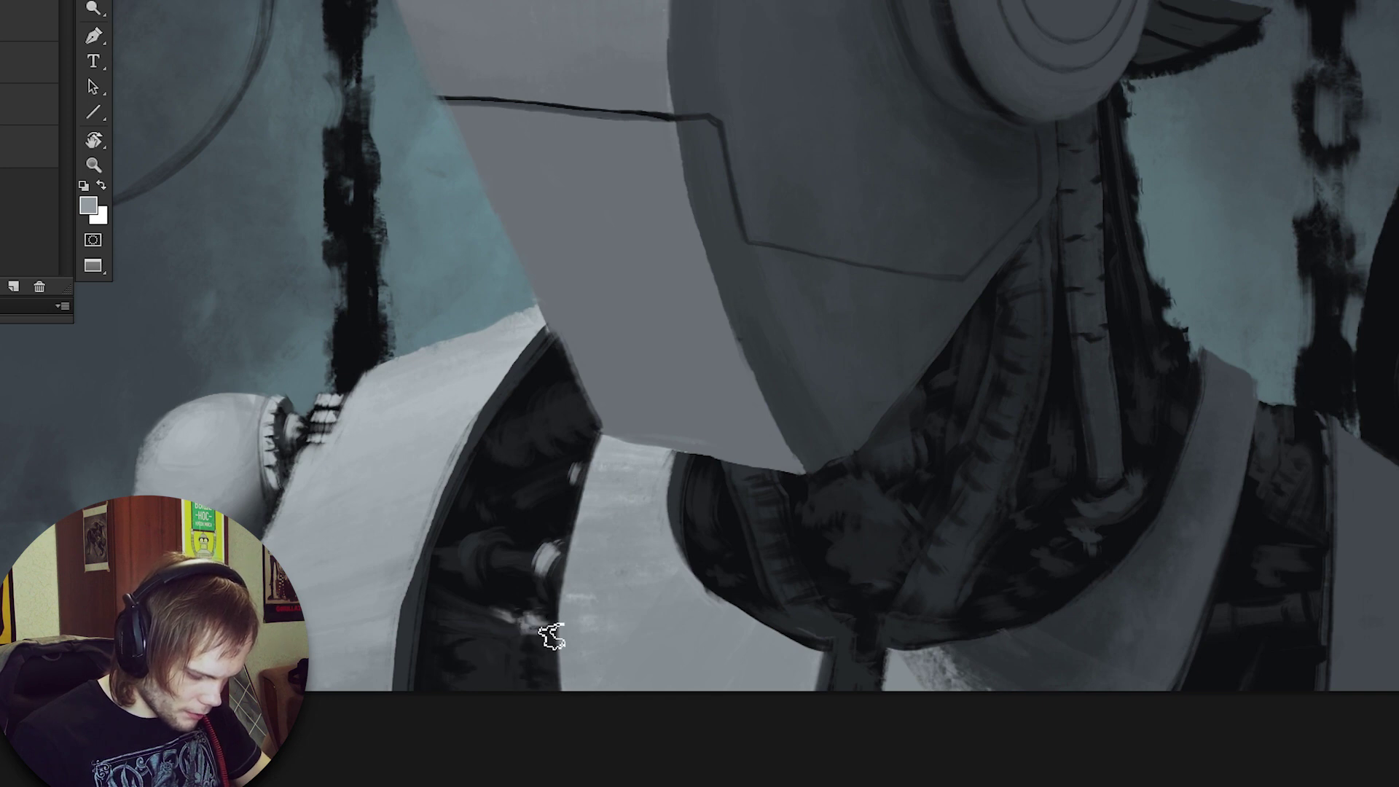
left_click_drag(576, 472, 525, 491)
left_click_drag(552, 398, 579, 421)
left_click(558, 500)
left_click(609, 336, "alt")
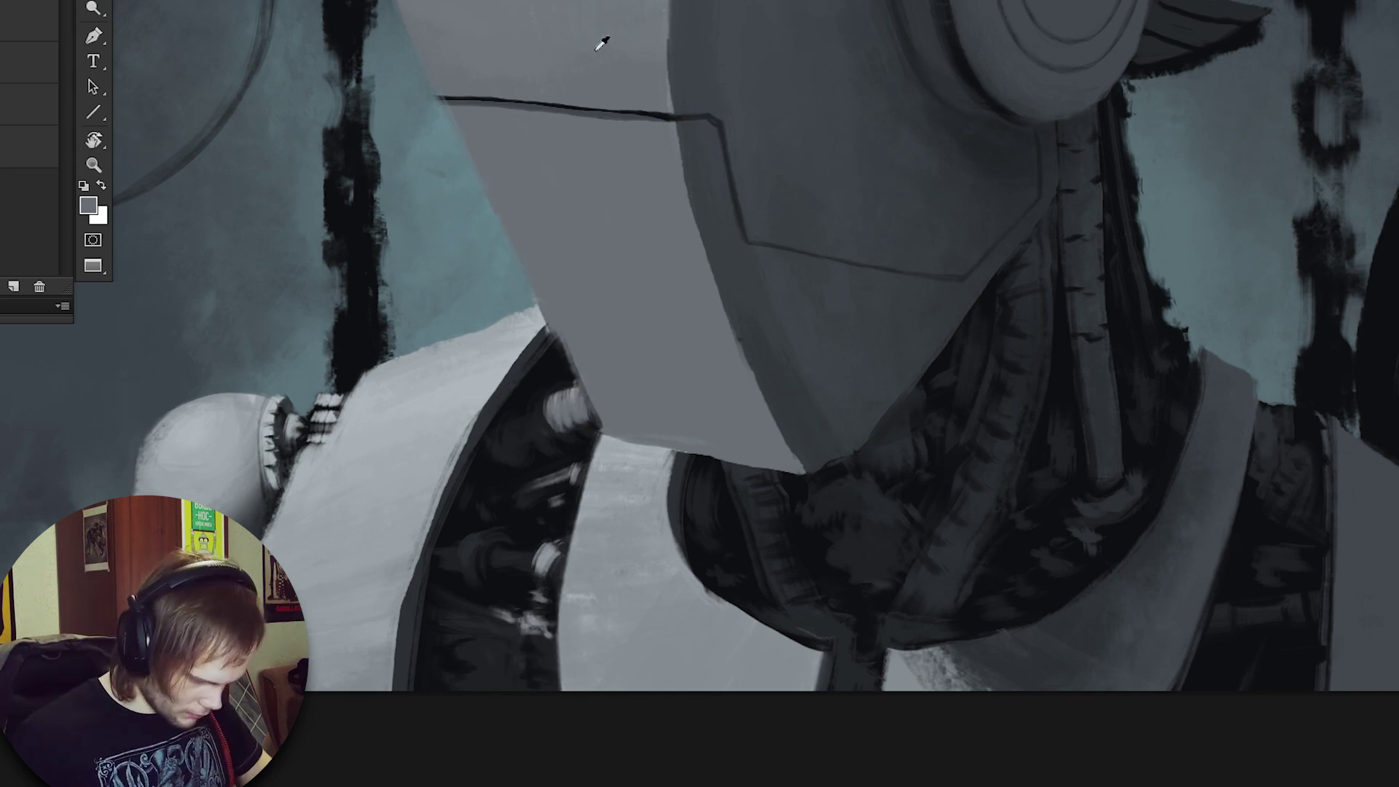
Soften the connector highlights with sampled greys and paint light segmented marks on the front neck cable.
scroll(613, 331, "up", 1)
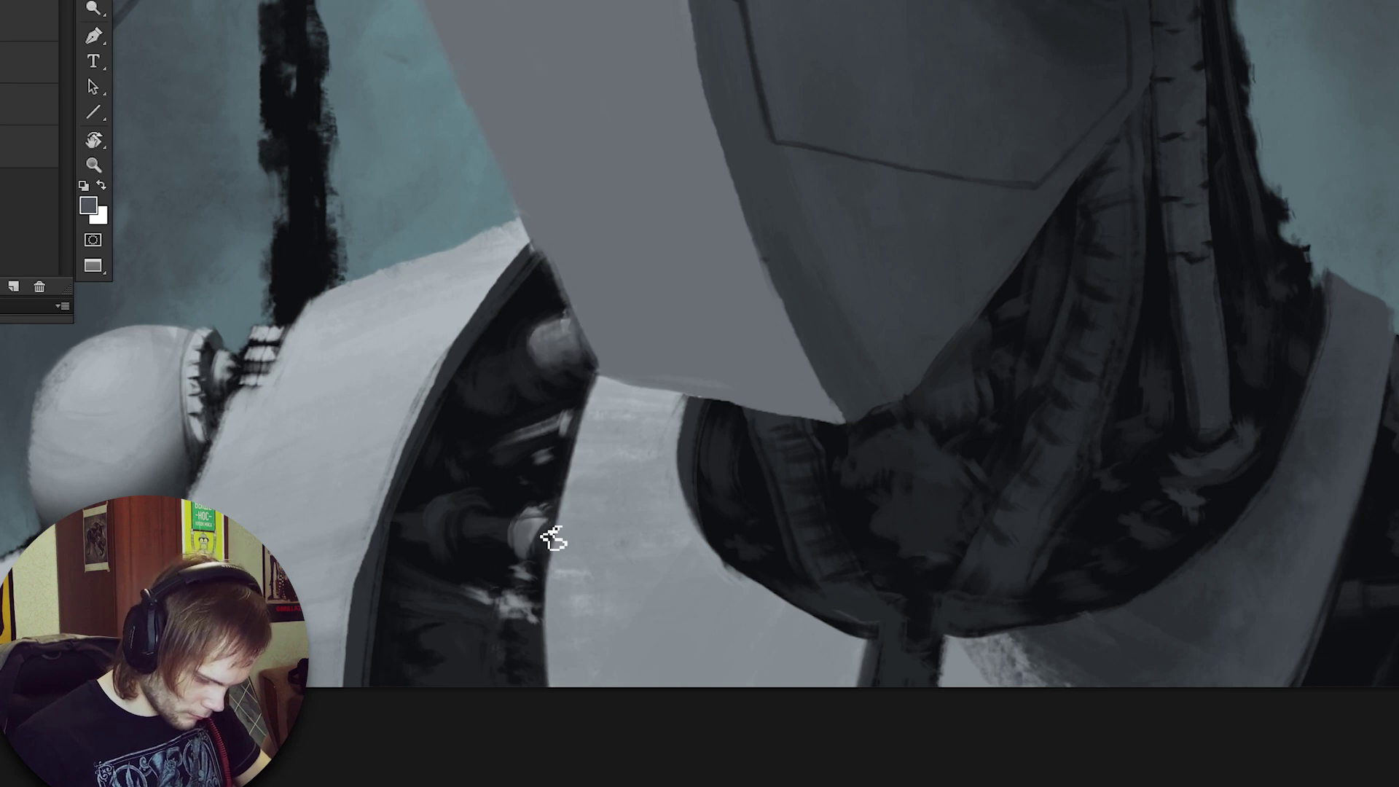
left_click(545, 525, "alt")
scroll(545, 525, "down", 1)
mouse_move(709, 572)
left_mouse_down()
mouse_move(737, 609)
mouse_move(716, 593)
mouse_move(739, 585)
mouse_move(736, 617)
mouse_move(687, 633)
mouse_move(671, 569)
mouse_move(707, 660)
left_mouse_up()
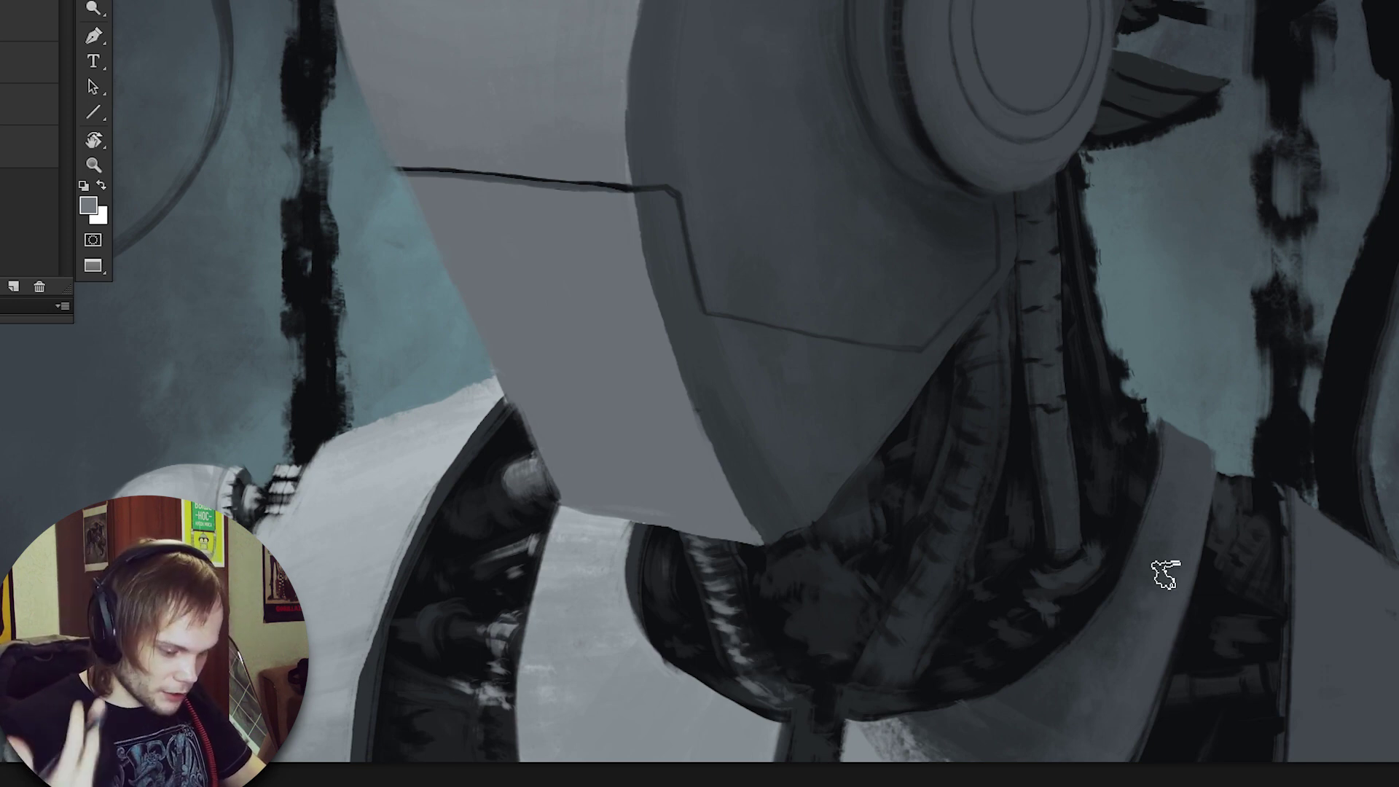
left_click_drag(1266, 453, 1284, 444)
mouse_move(1300, 360)
left_mouse_down()
mouse_move(1377, 440)
mouse_move(1396, 437)
left_mouse_up()
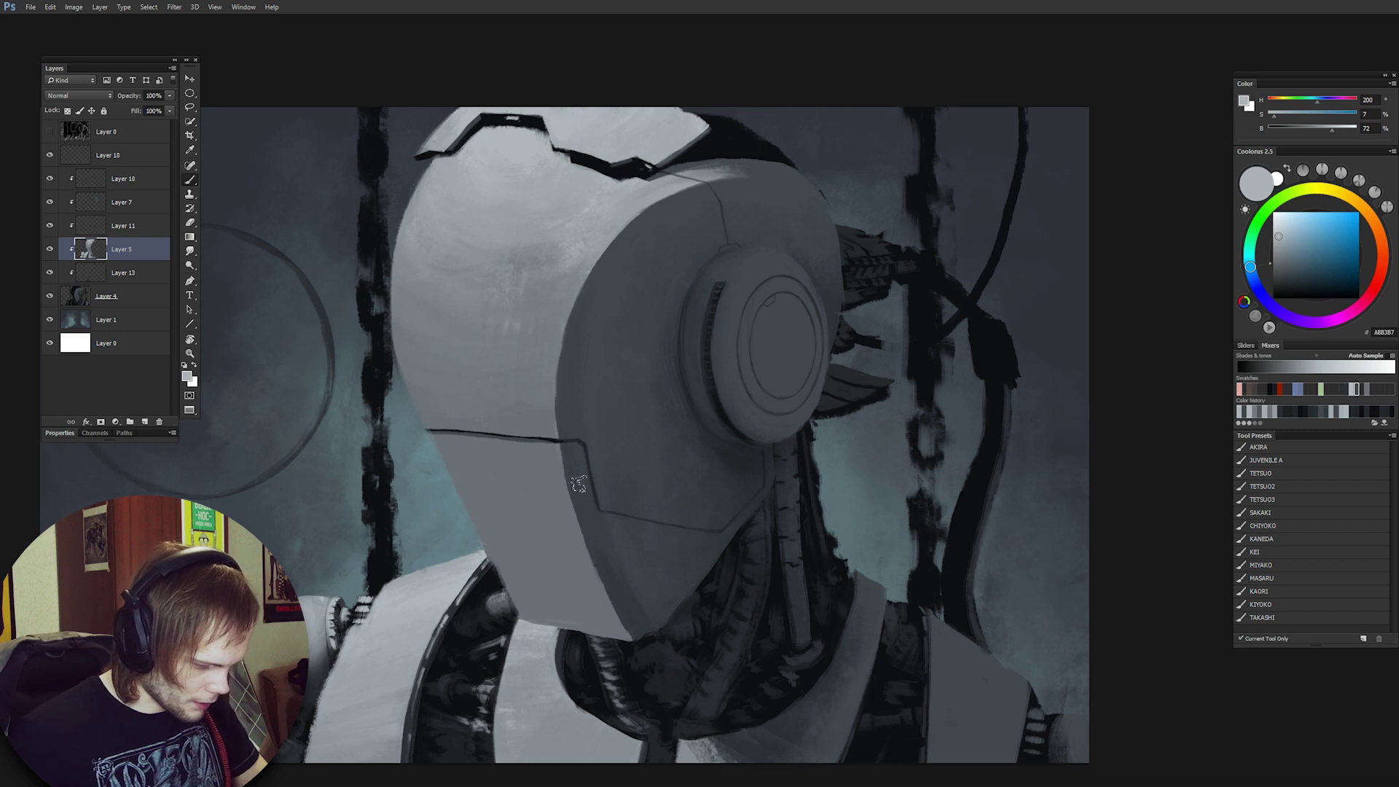
Shade the lower faceplate panel on Layer 5 with sampled mid greys, undoing an unwanted stroke.
left_click(642, 226, "alt")
left_click_drag(534, 518, 577, 588)
left_click(556, 554, "alt")
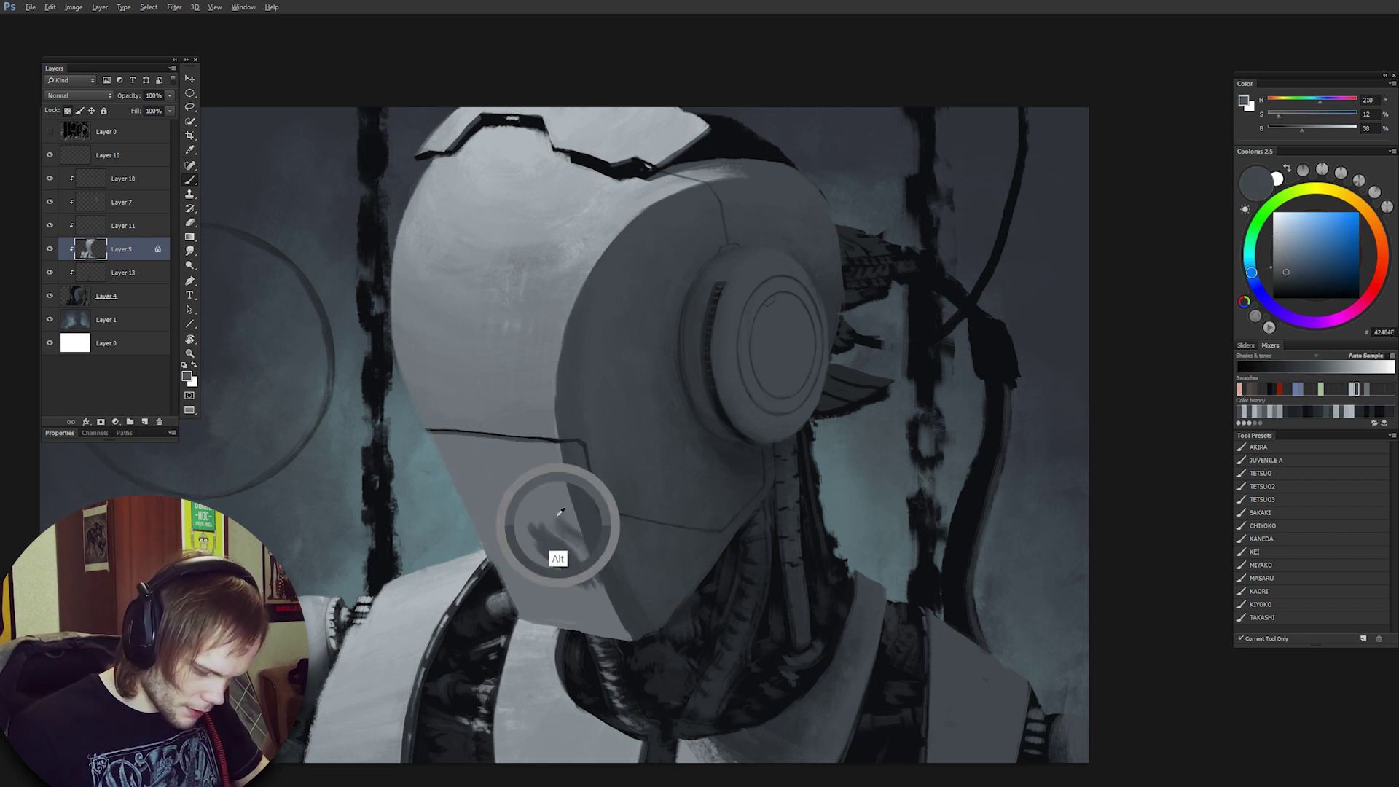
mouse_move(543, 503)
left_mouse_down()
mouse_move(586, 541)
mouse_move(567, 510)
mouse_move(591, 519)
mouse_move(556, 606)
mouse_move(573, 609)
mouse_move(528, 602)
mouse_move(591, 608)
mouse_move(560, 618)
mouse_move(593, 603)
mouse_move(591, 619)
mouse_move(625, 625)
mouse_move(585, 566)
mouse_move(569, 505)
left_mouse_up()
key("ctrl+z")
mouse_move(576, 583)
left_mouse_down()
mouse_move(530, 490)
mouse_move(567, 601)
mouse_move(529, 548)
mouse_move(536, 507)
mouse_move(583, 455)
mouse_move(545, 523)
mouse_move(503, 533)
mouse_move(503, 503)
left_mouse_up()
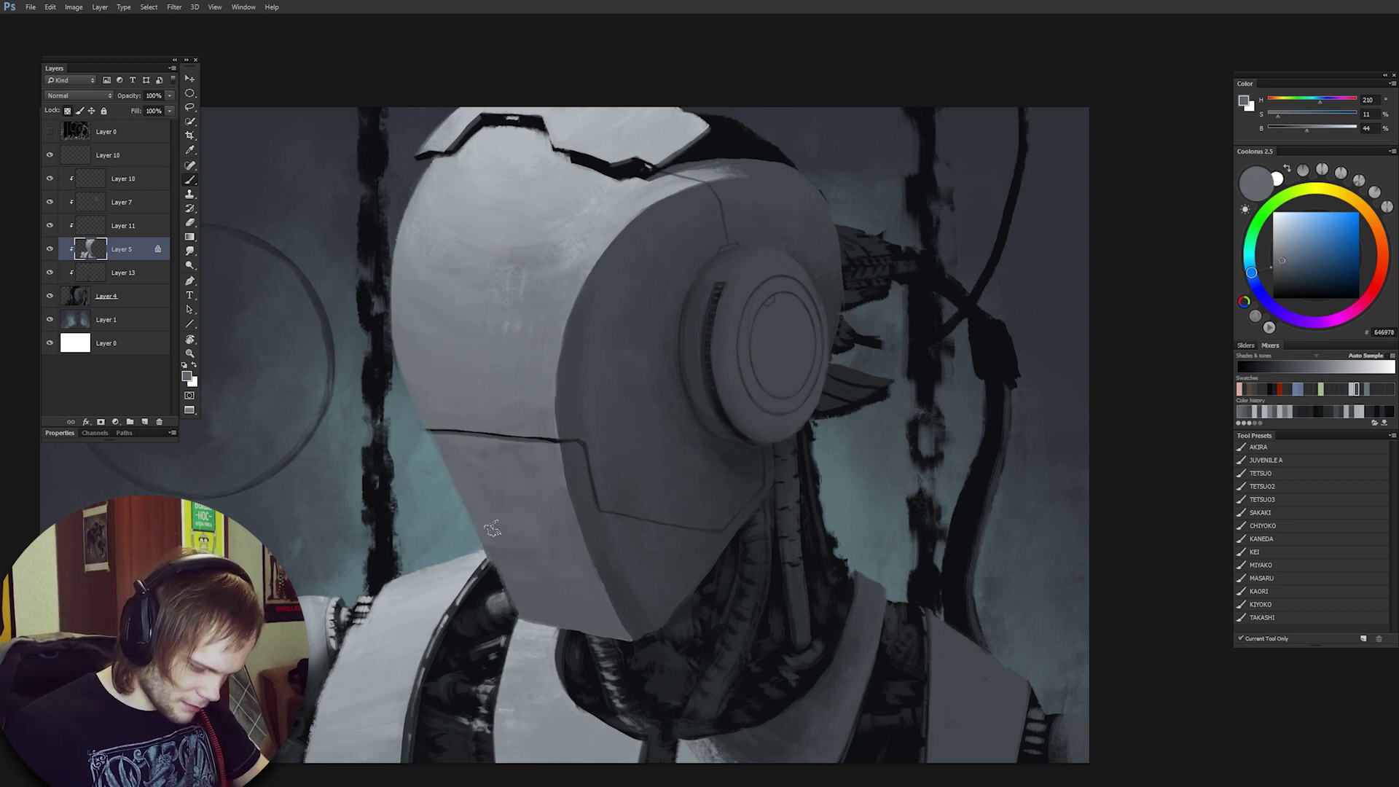
Set up Layer 12 beneath Layer 4, sample the far shoulder plate's dark grey, and hide the line sketch layer.
scroll(774, 541, "down", 1)
left_click(106, 296)
left_click(123, 273)
left_click(1000, 686, "alt")
key("e")
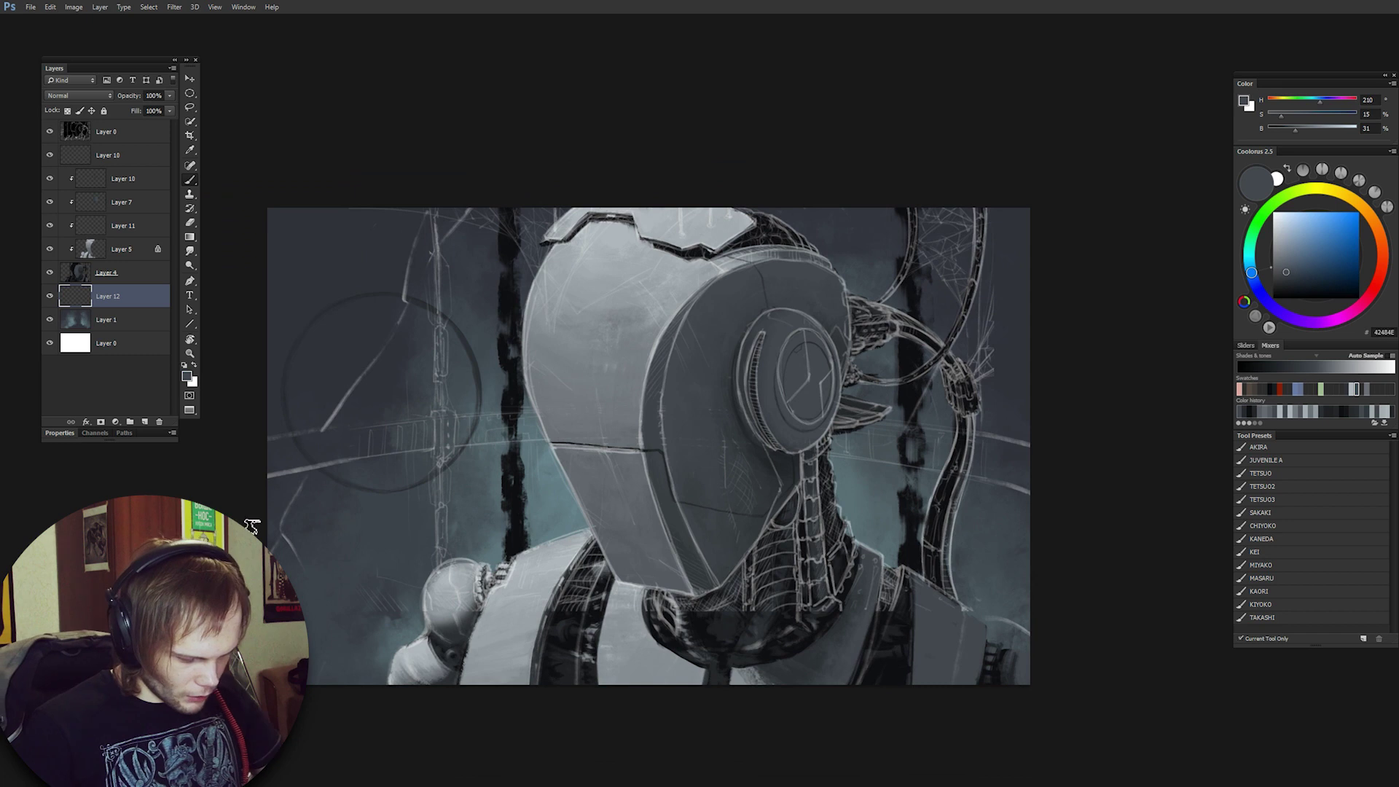
left_click(49, 131)
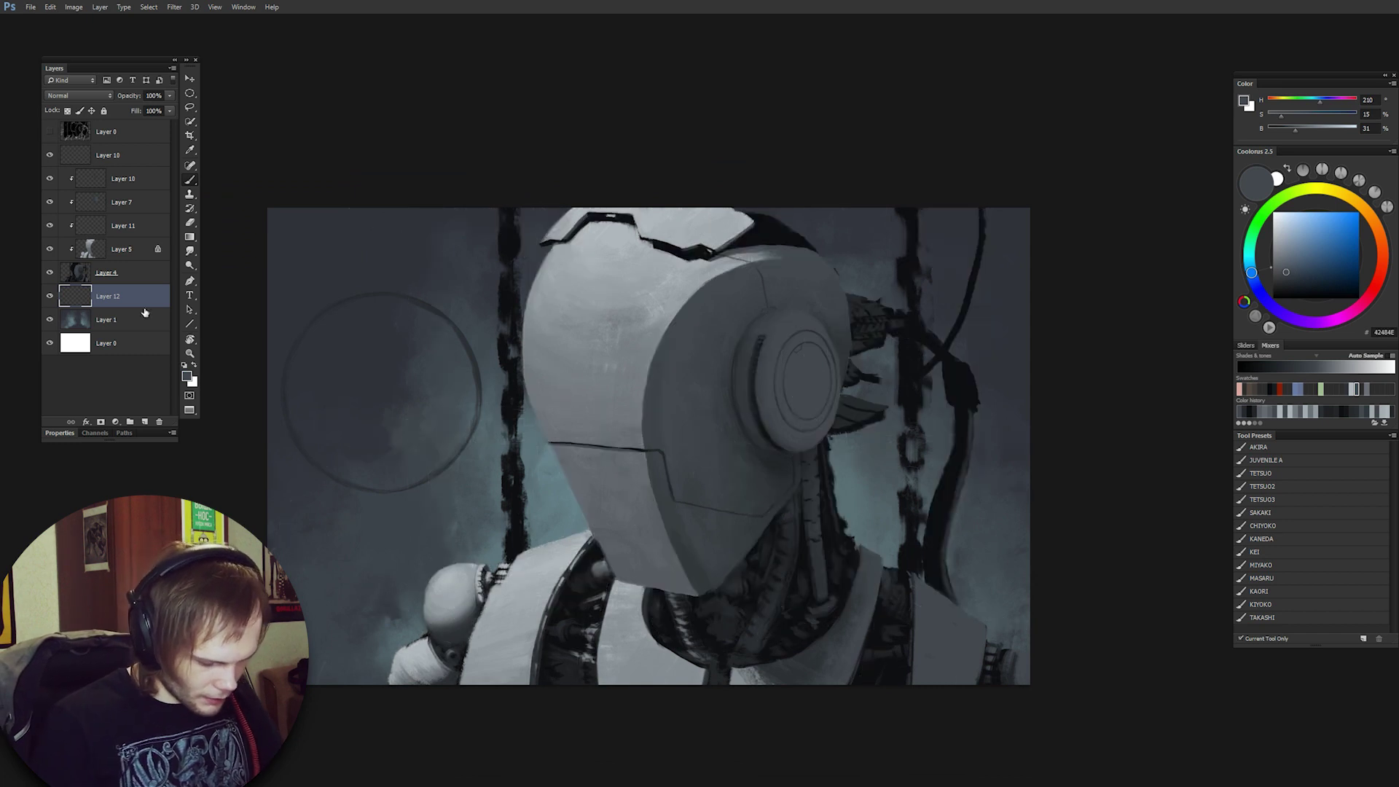
Duplicate the circle outline layer, Layer 10.
key("ctrl+minus")
left_click(537, 477, "ctrl")
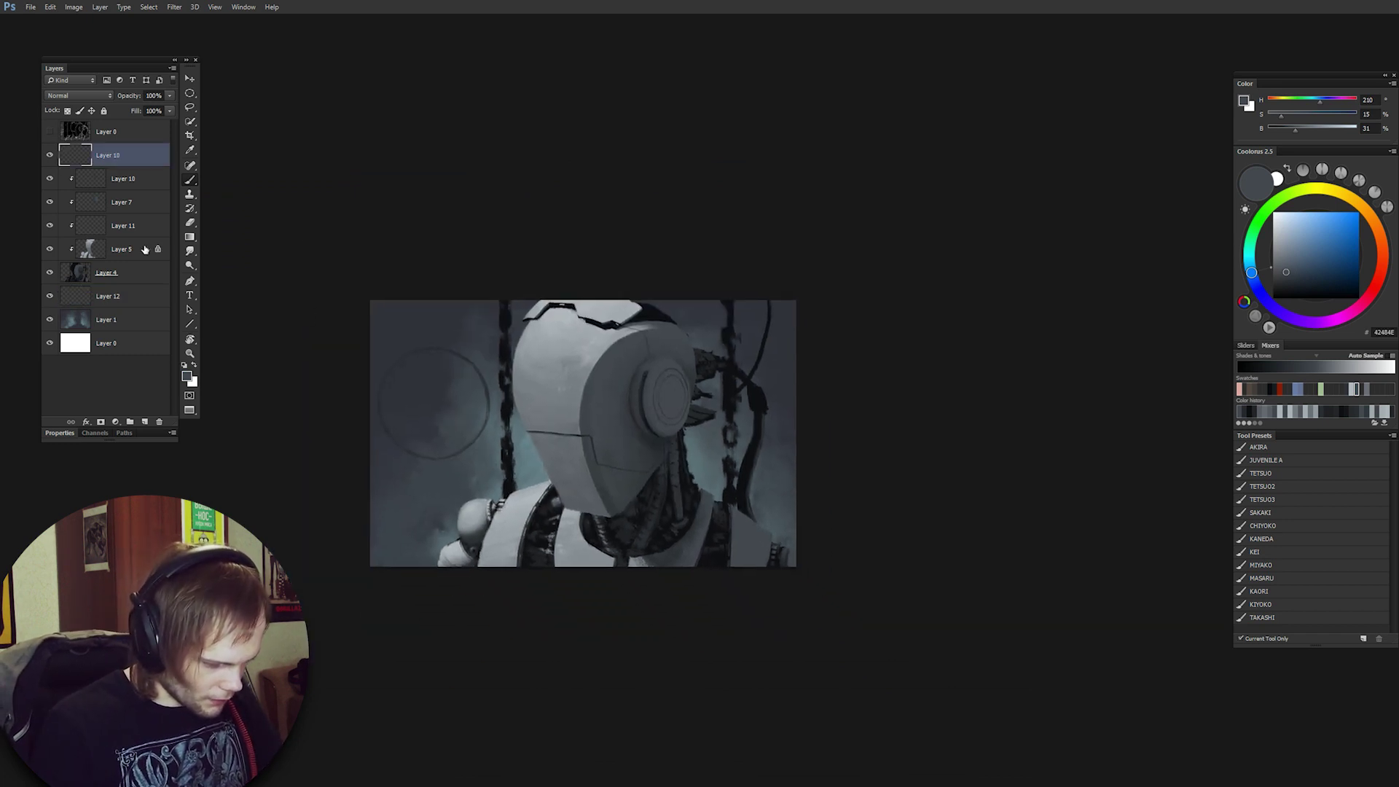
key("ctrl+j")
Transform the copied circle into a wide, flattened ellipse whose upper arc crosses the background just above the shoulders.
key("ctrl+t")
key("Escape")
key("ctrl+t")
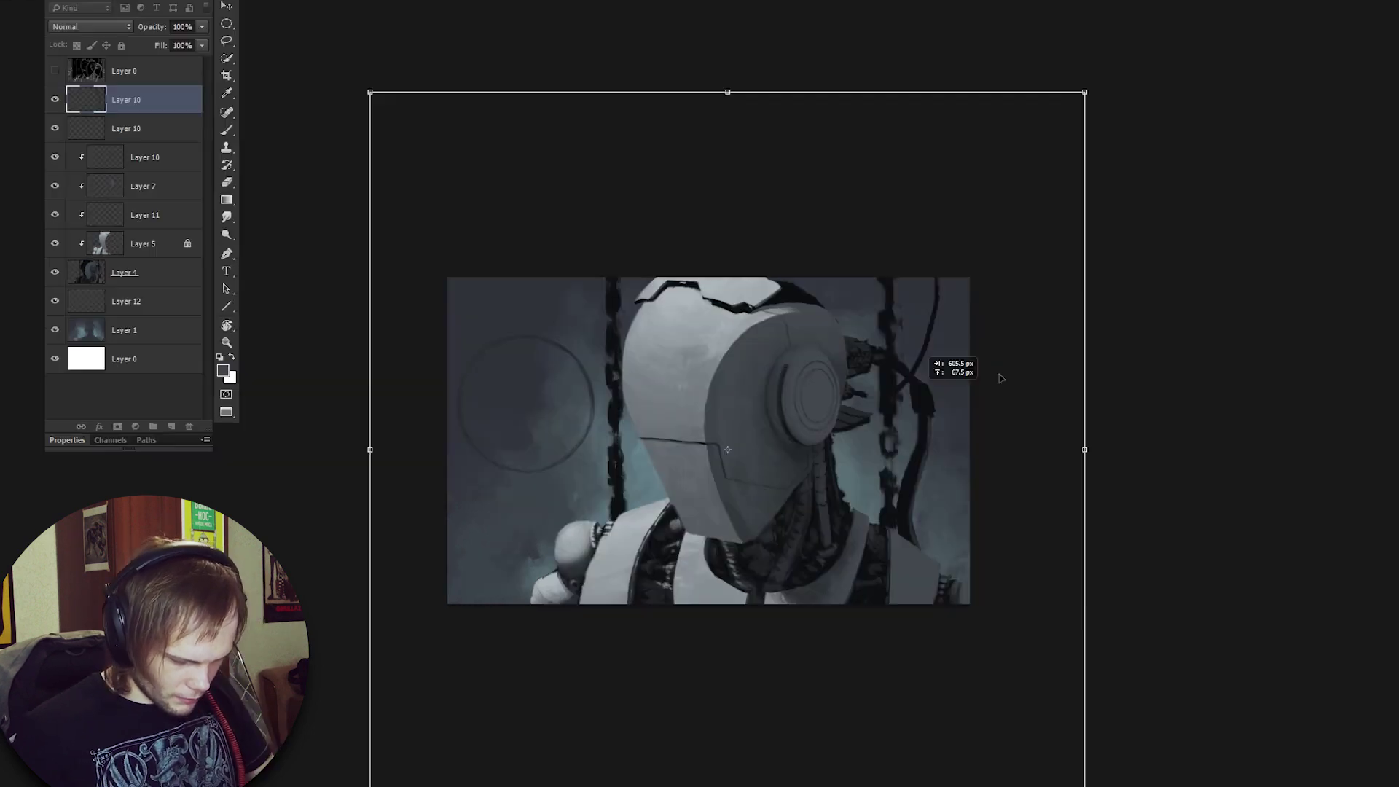
left_click_drag(999, 379, 868, 339)
left_click_drag(697, 22, 700, 272)
left_click_drag(871, 387, 863, 533)
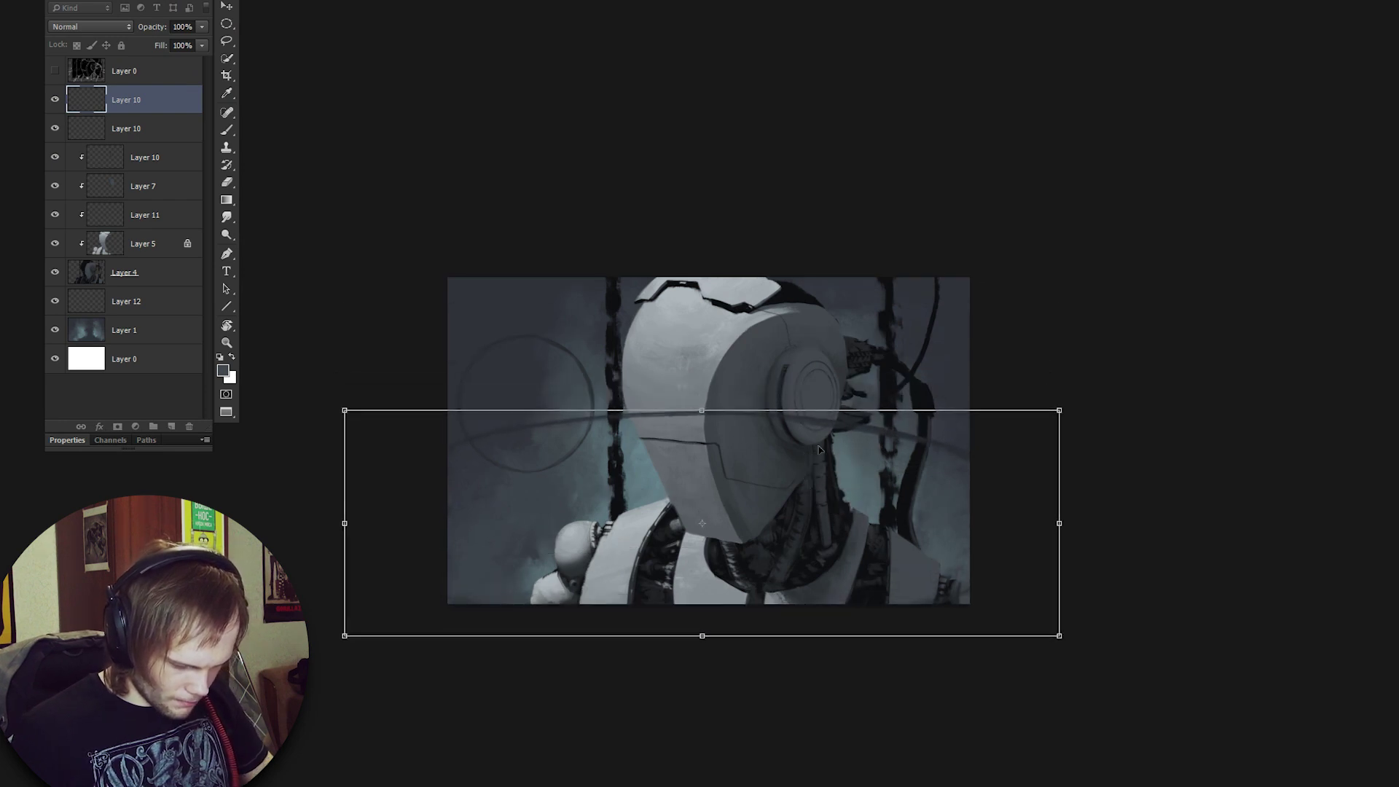
left_click_drag(865, 462, 910, 514)
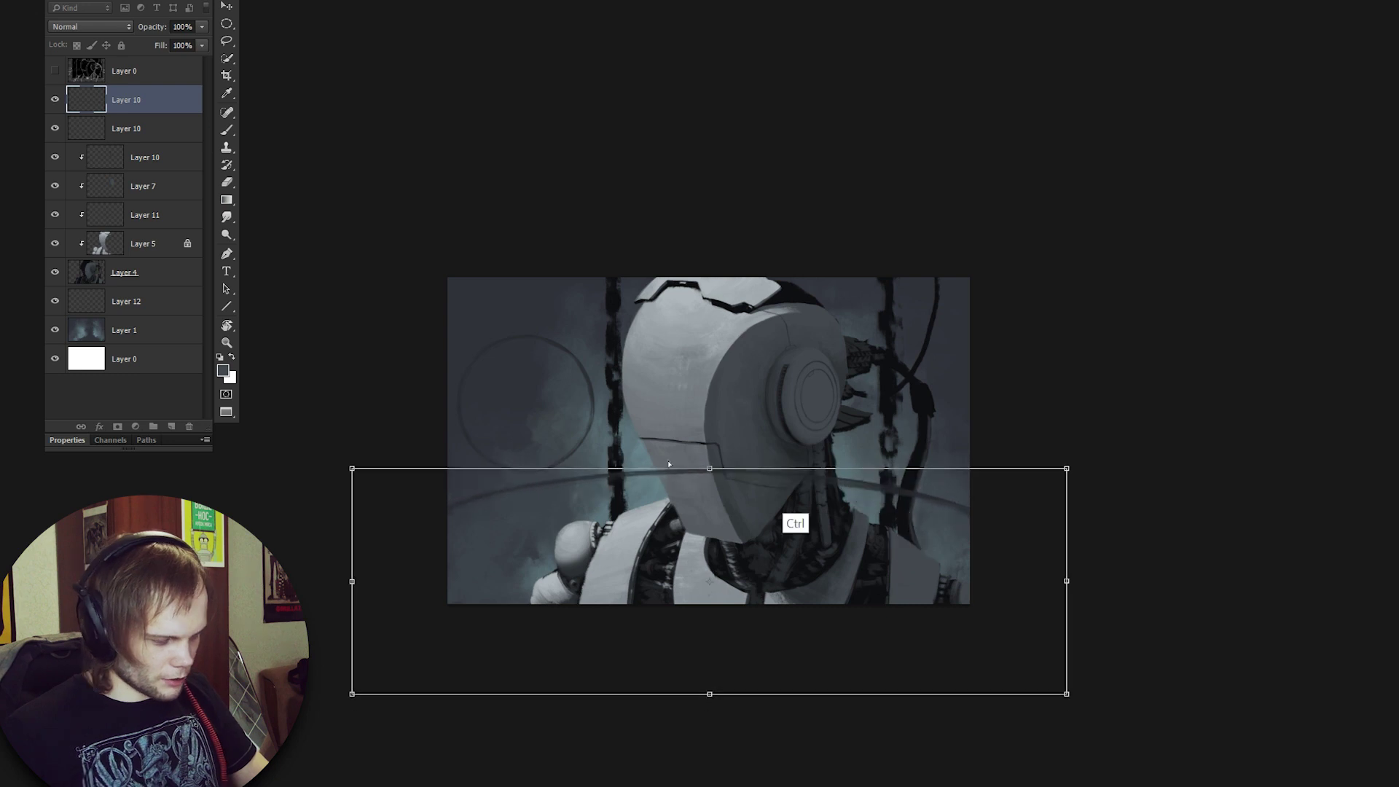
key("Return")
Check the flattened ring against the line sketch, move it beneath Layer 4, and merge it into Layer 12.
left_click(54, 71)
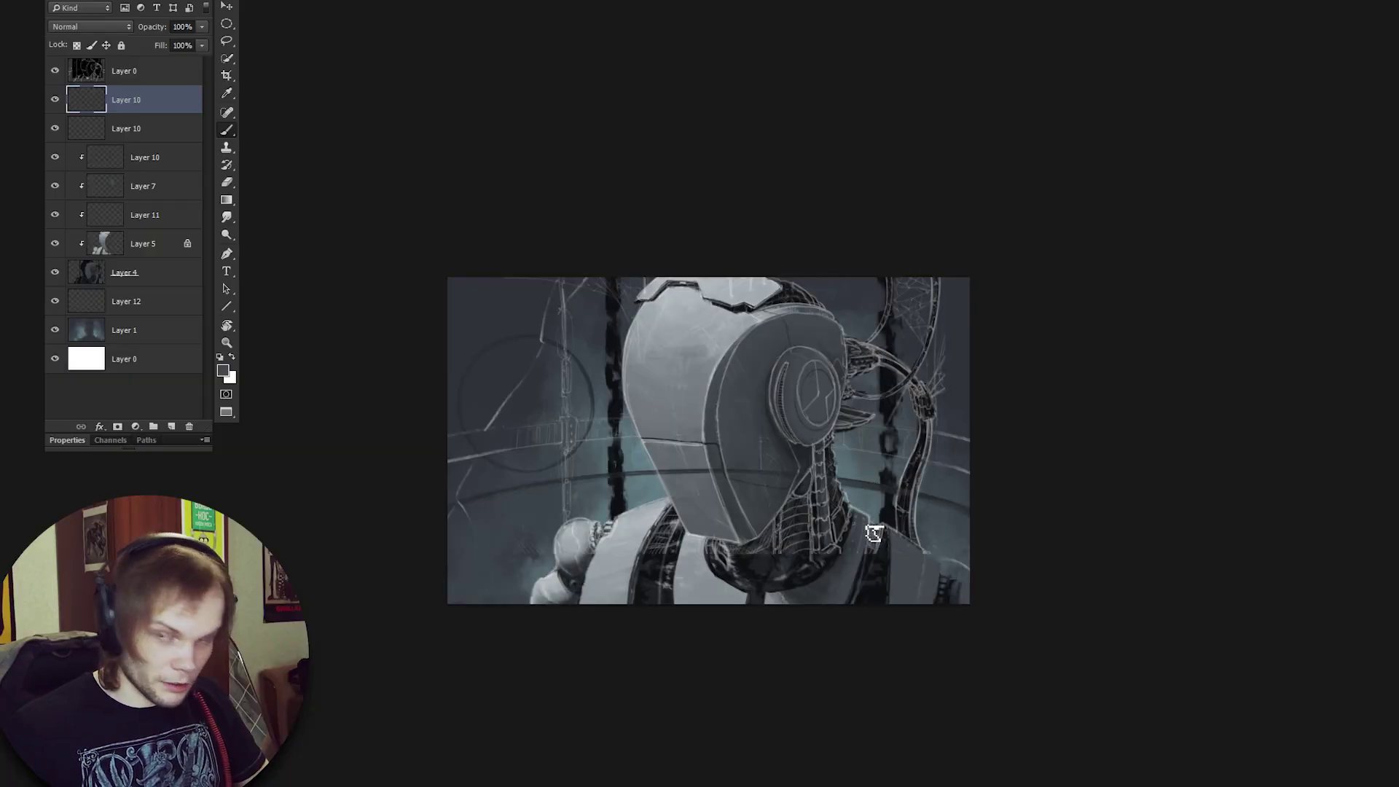
left_click(54, 71)
left_click_drag(130, 102, 130, 286)
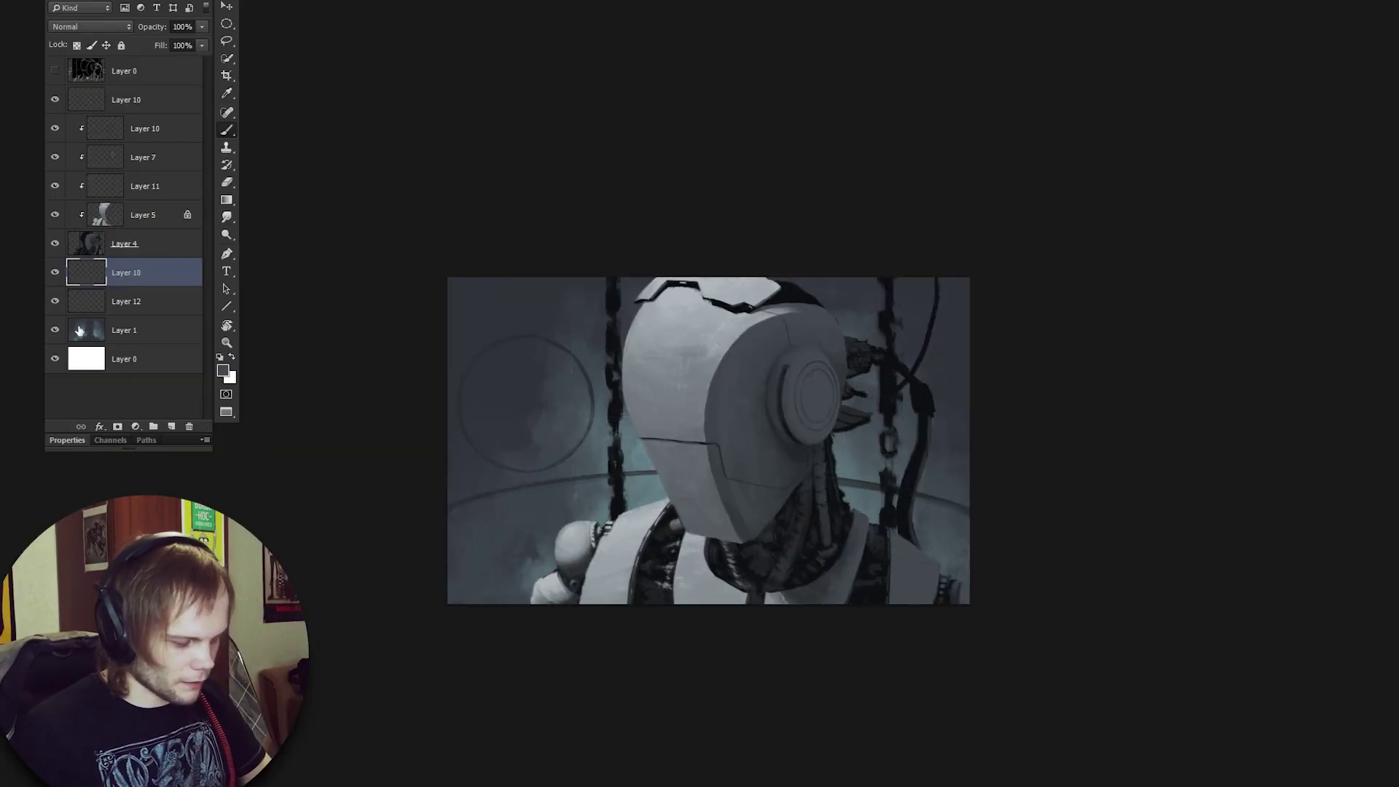
key("ctrl+e")
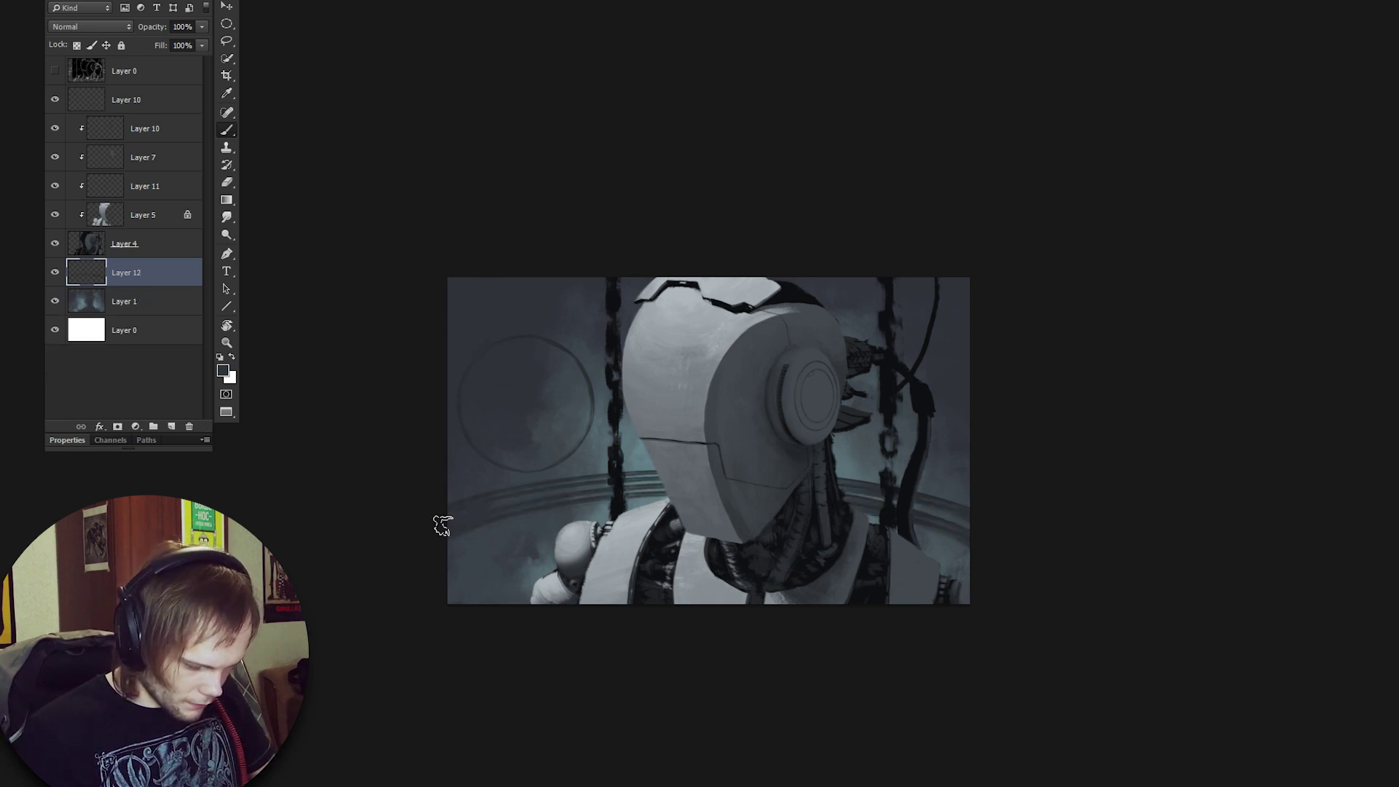
Reposition the ring band on Layer 12, hide the circle outline, and lock Layer 12's transparency to tint the band with a sampled background tone.
left_click_drag(619, 492, 1131, 510)
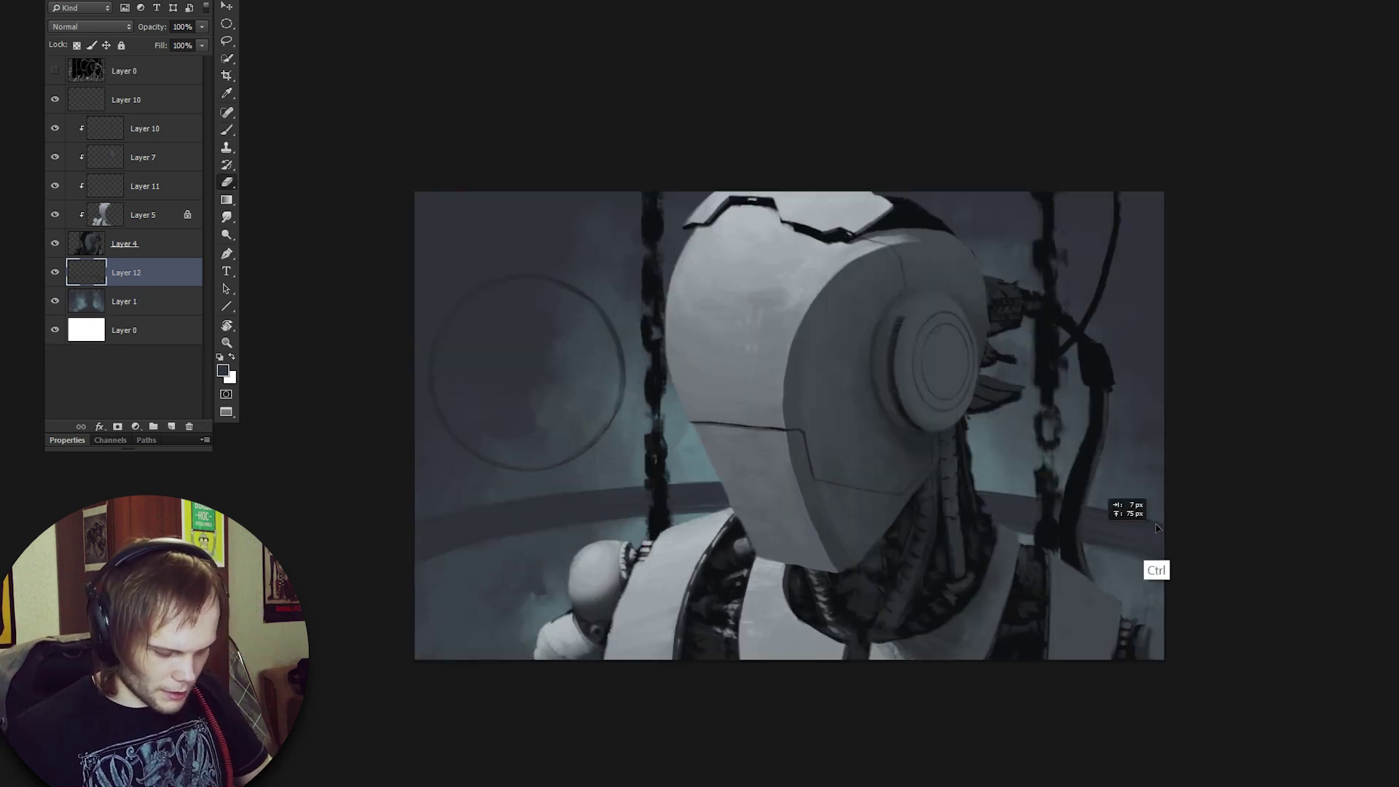
left_click(55, 100)
key("/")
left_click(535, 392, "alt")
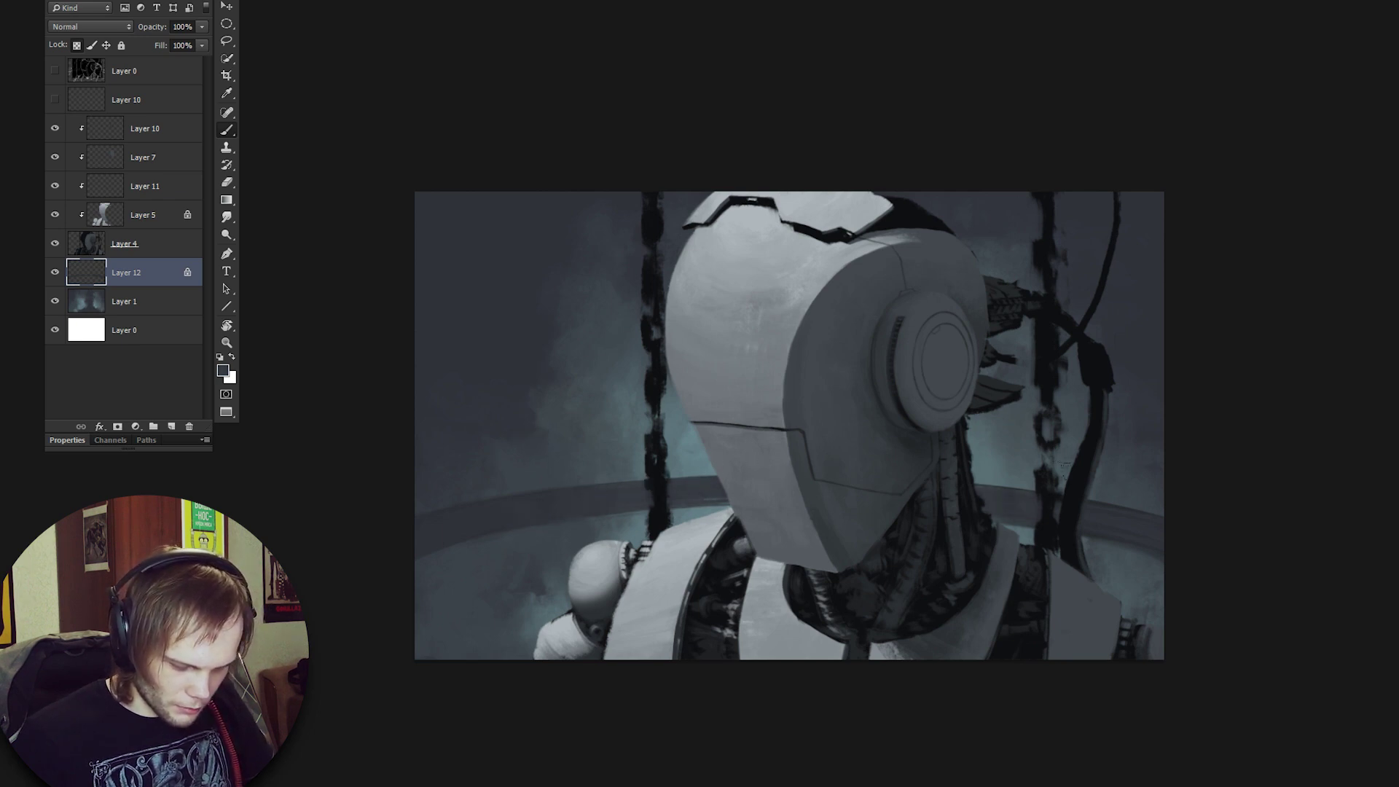
Merge the ring down into the bottom background layer and paint uneven stepped edges along it with sampled background tones.
key("ctrl+e")
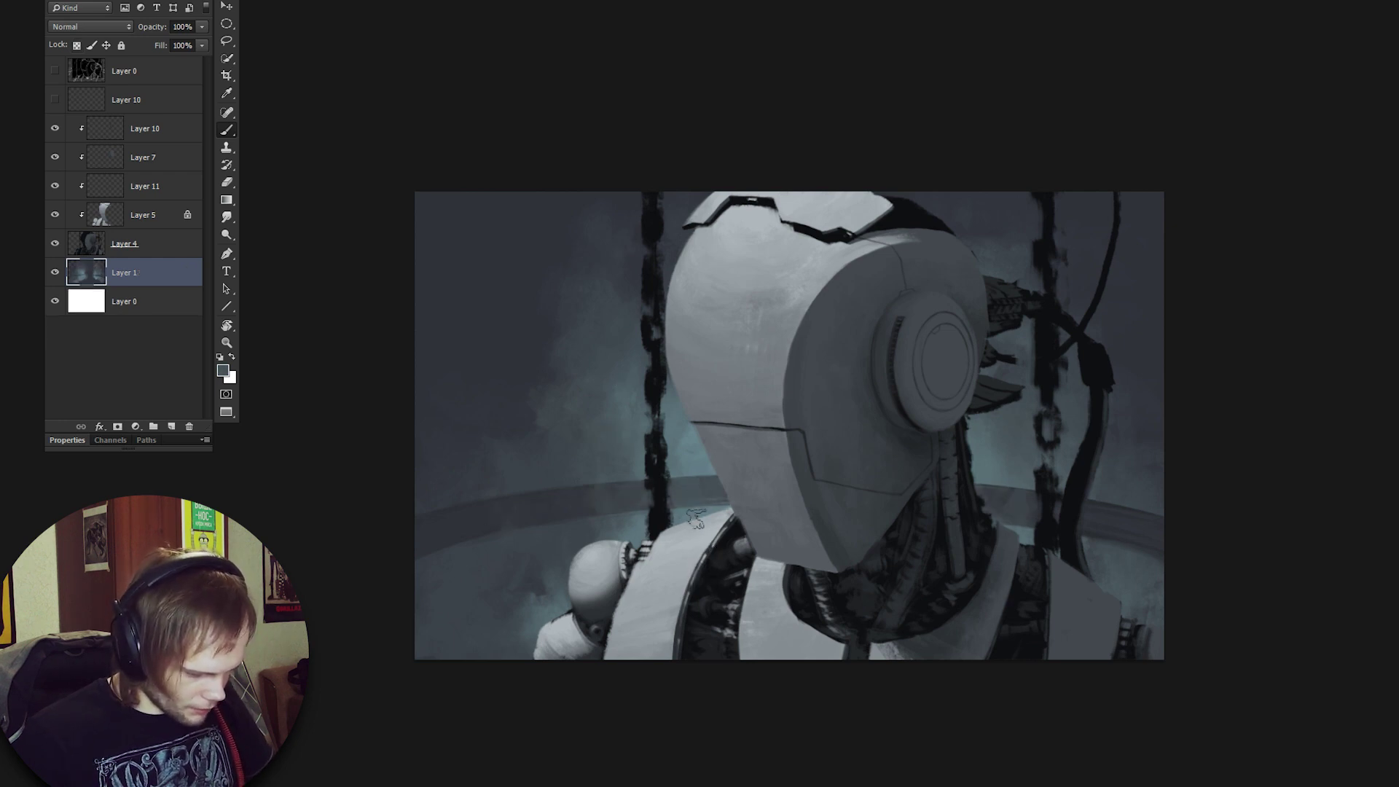
key("ctrl+e")
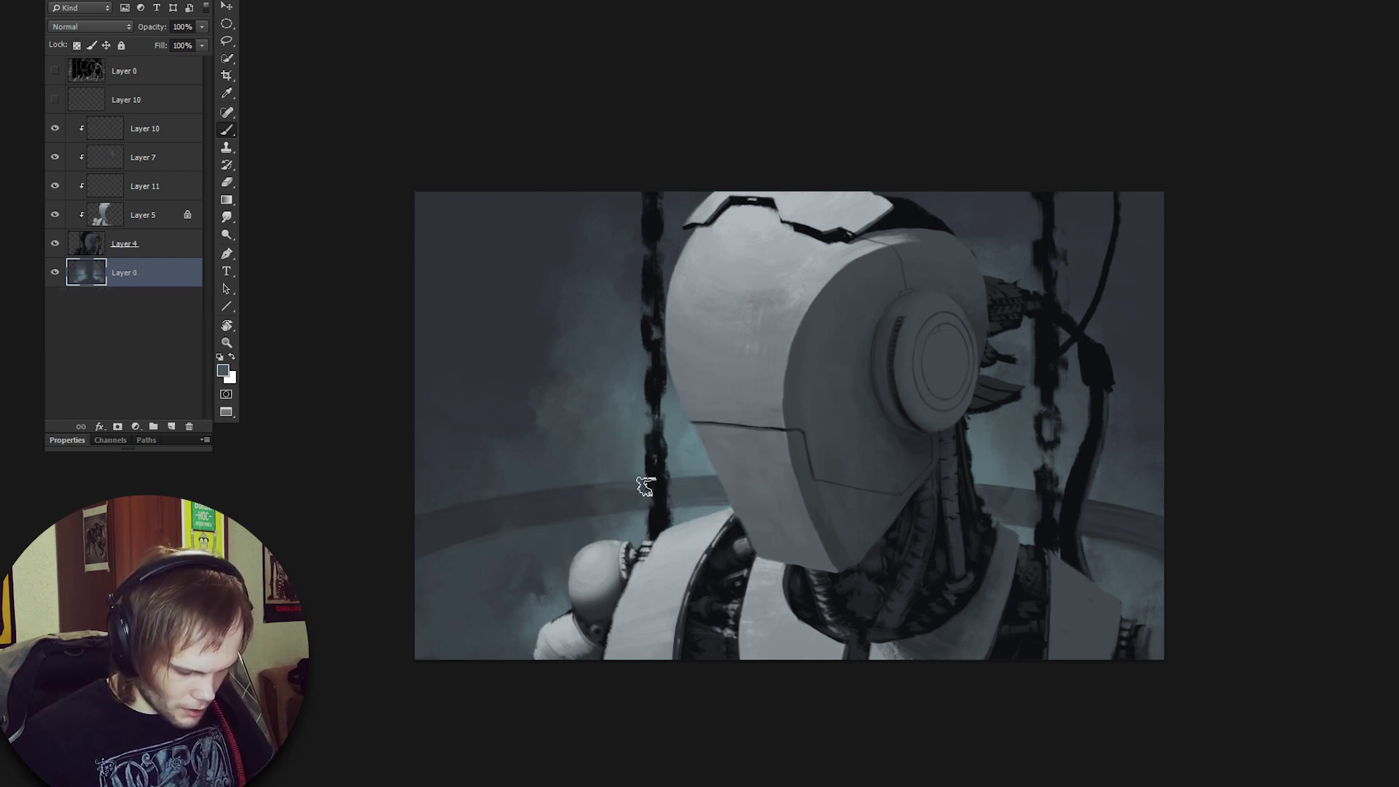
left_click(571, 496, "alt")
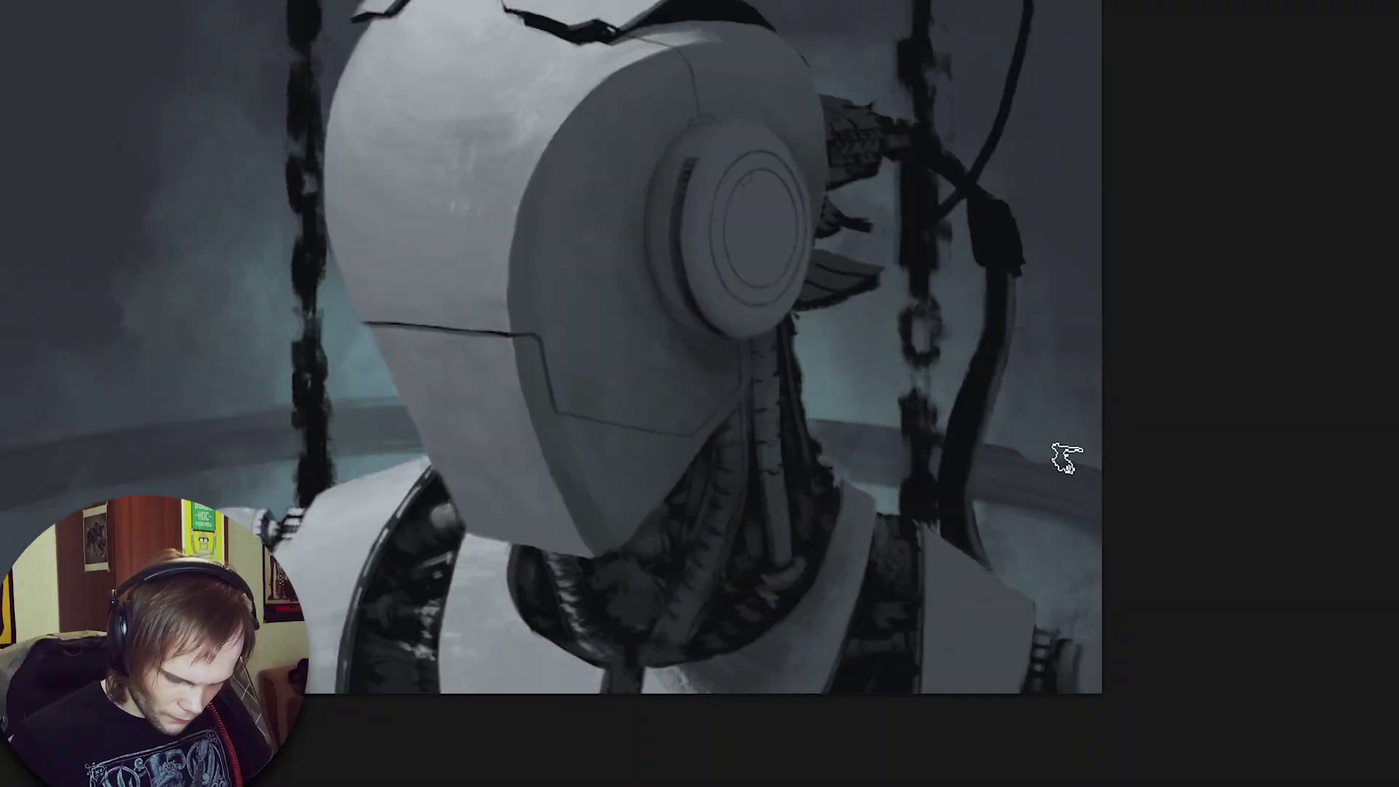
key("ctrl")
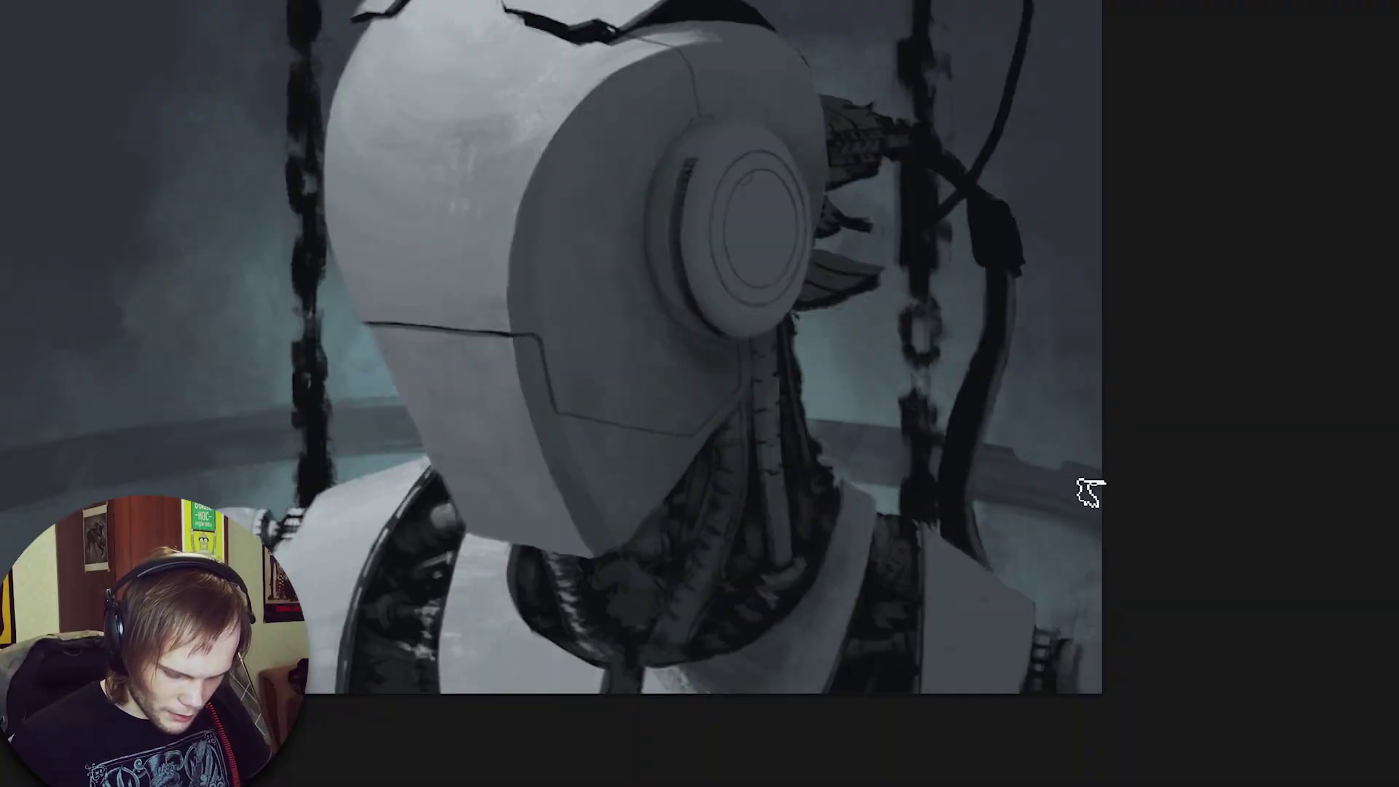
key("alt")
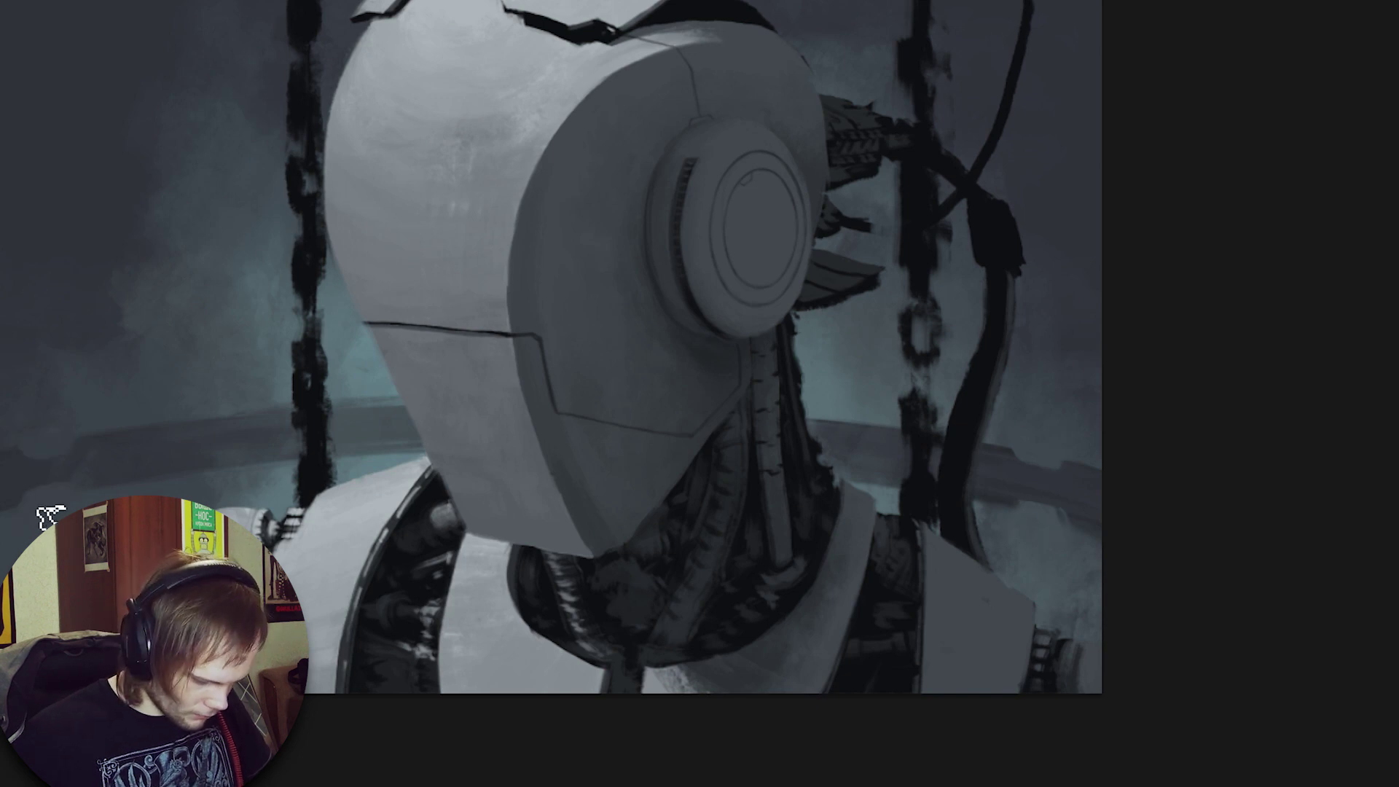
key("ctrl")
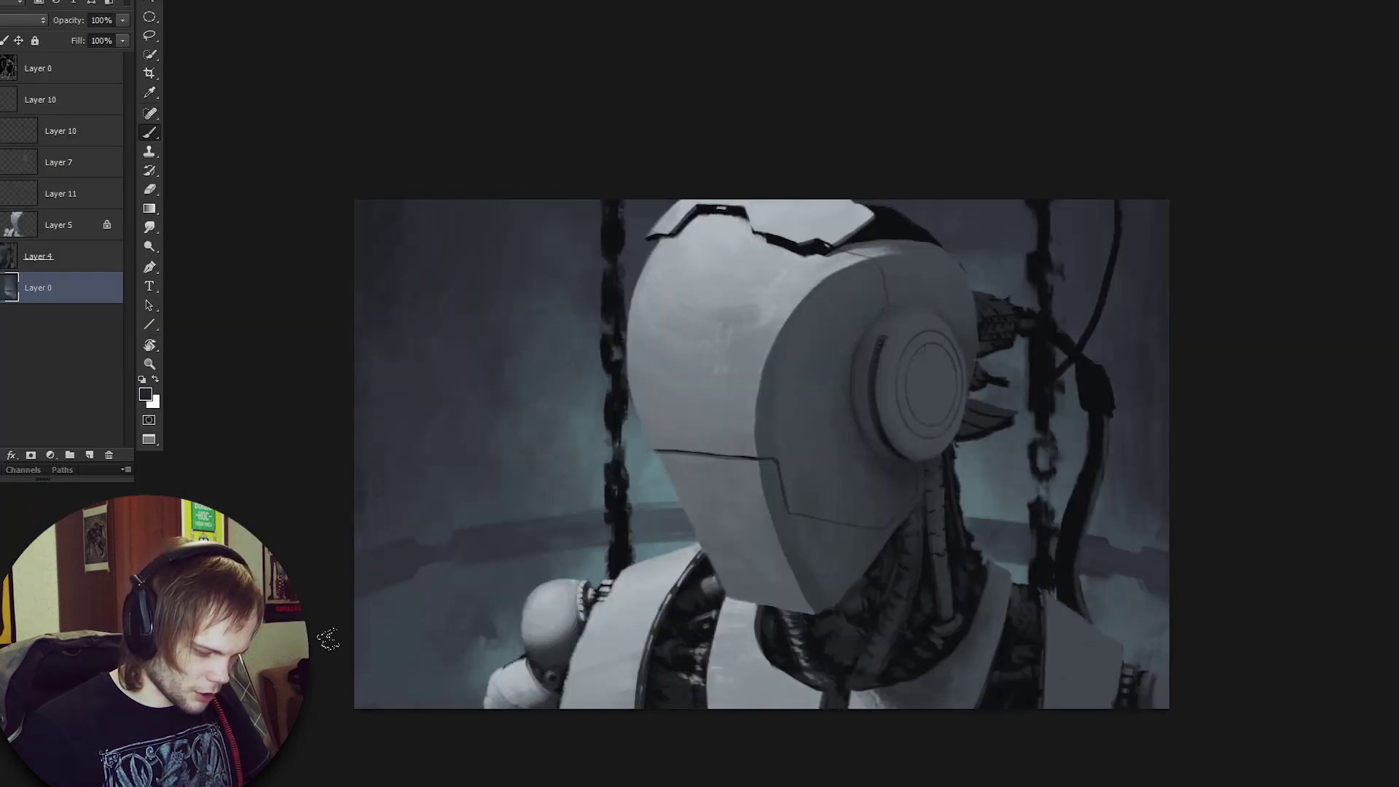
Rework the outer background beside the figure with sampled tones, and select Layer 4 with a near-black tone sampled from the robot.
left_click_drag(357, 705, 372, 656)
left_click(357, 413, "alt")
left_click(923, 657, "alt")
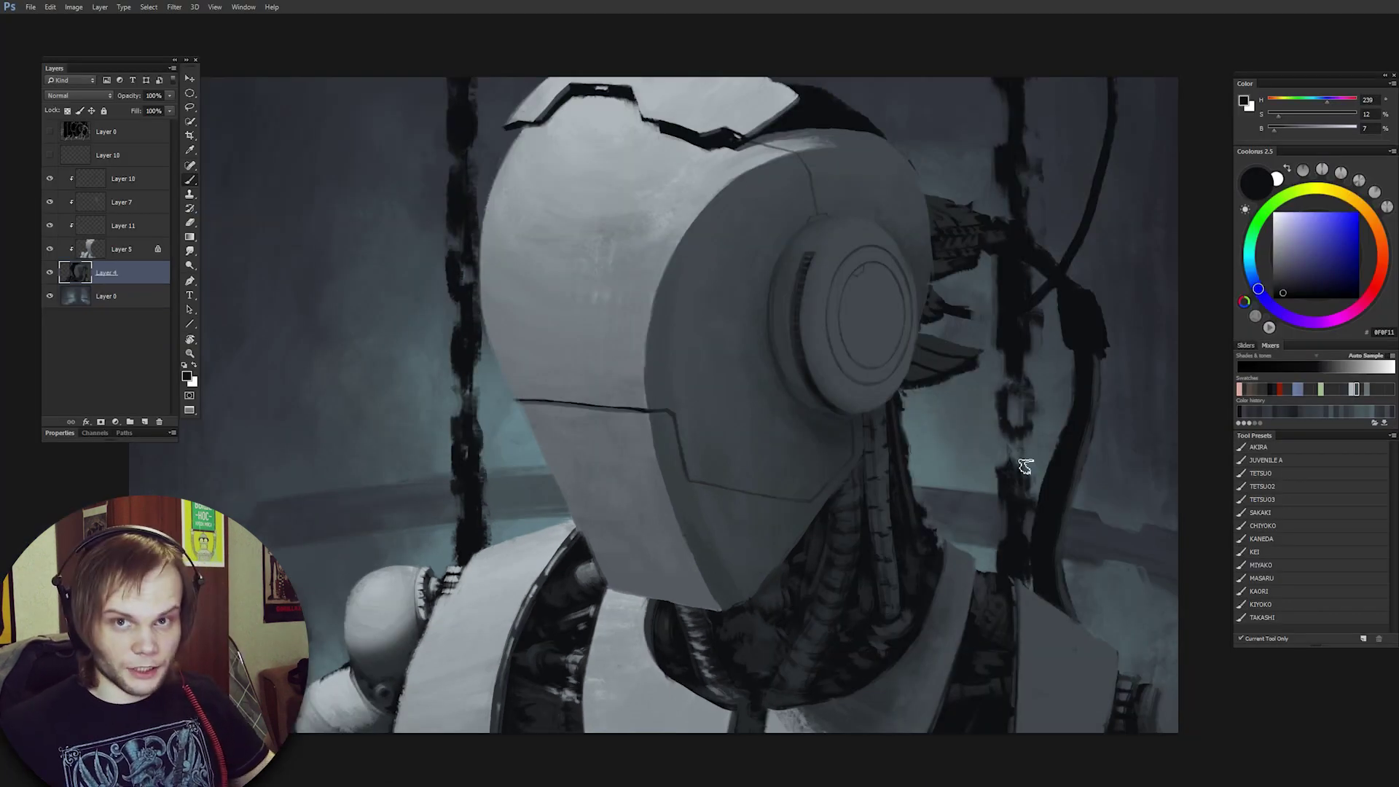
Add a new clipped Layer 12 above the clipped Layer 10 and place Layer 7 beneath Layer 5.
left_click(126, 182)
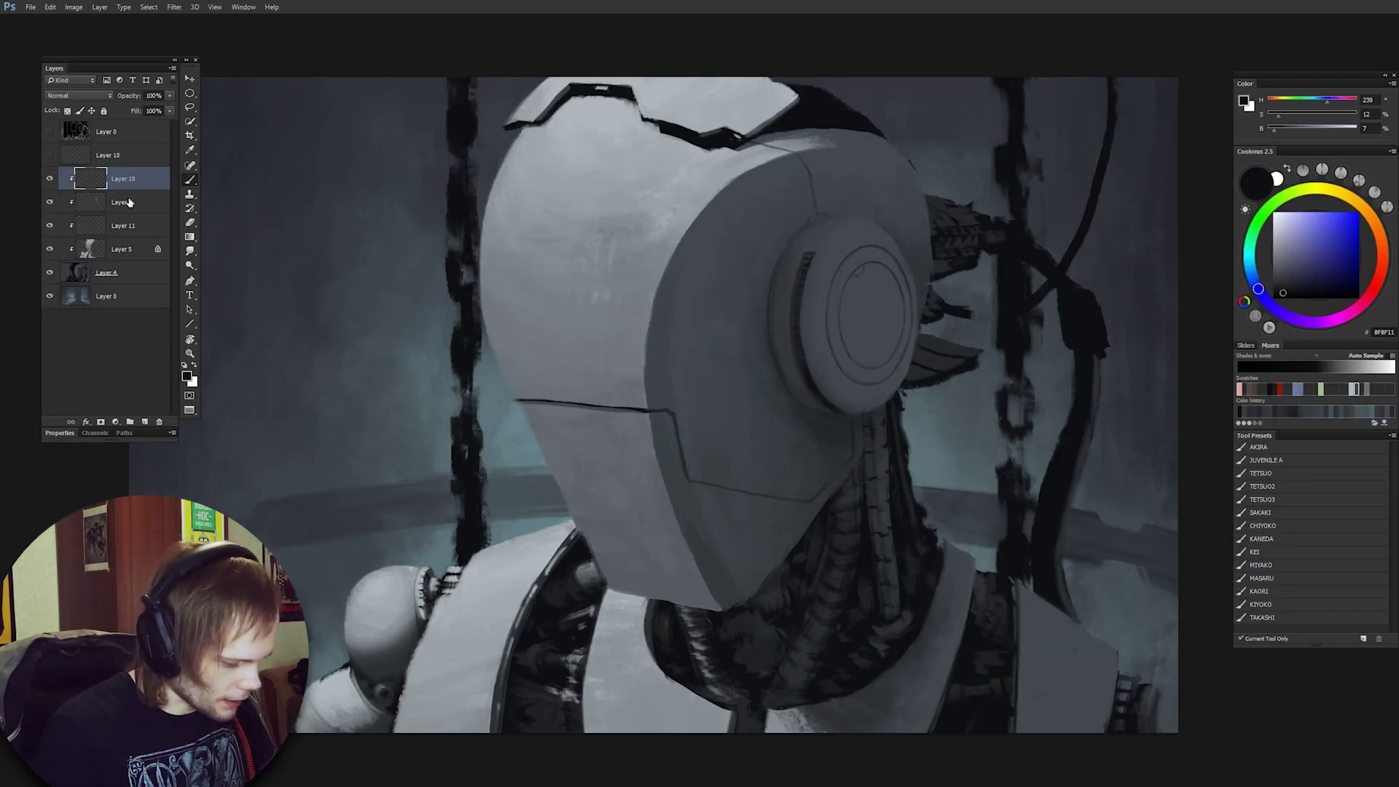
left_click(46, 178)
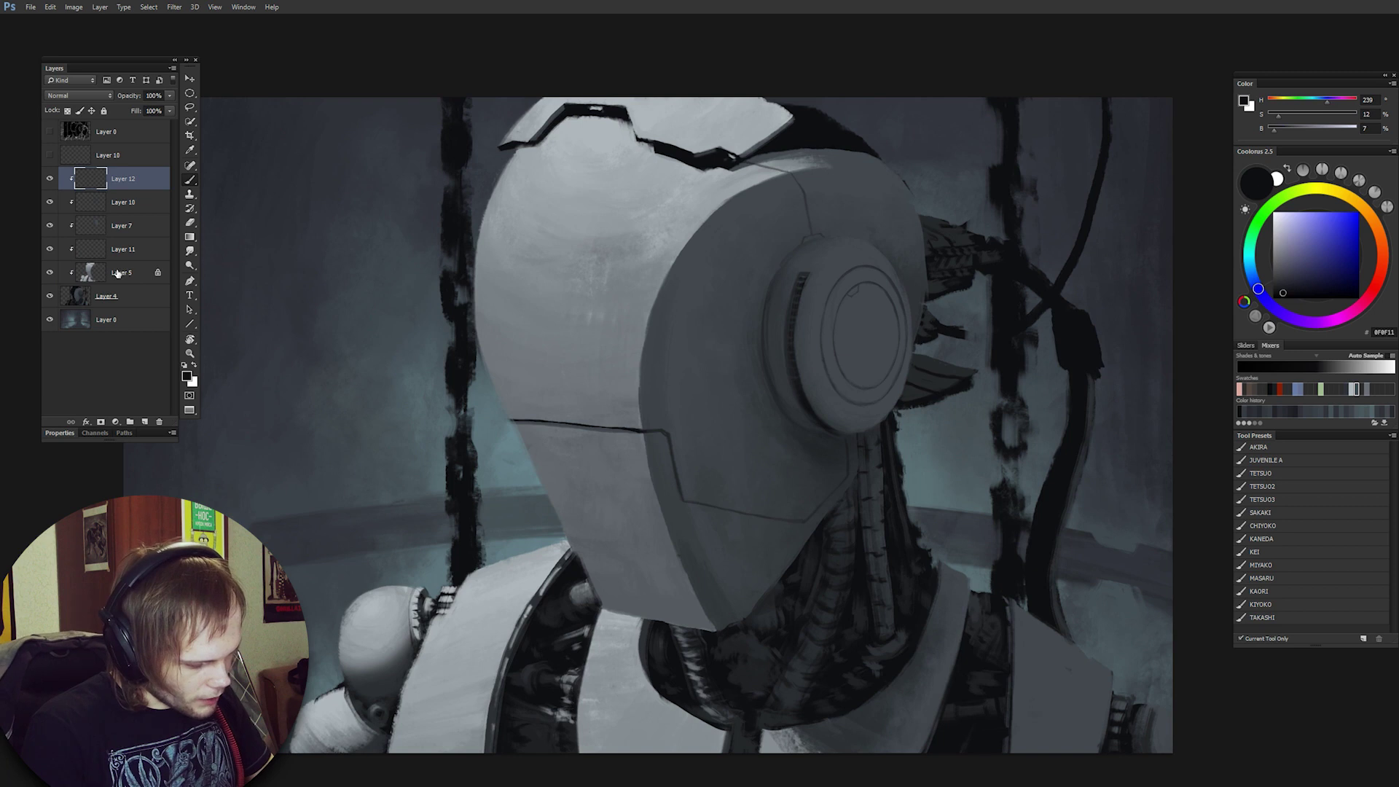
left_click(122, 272)
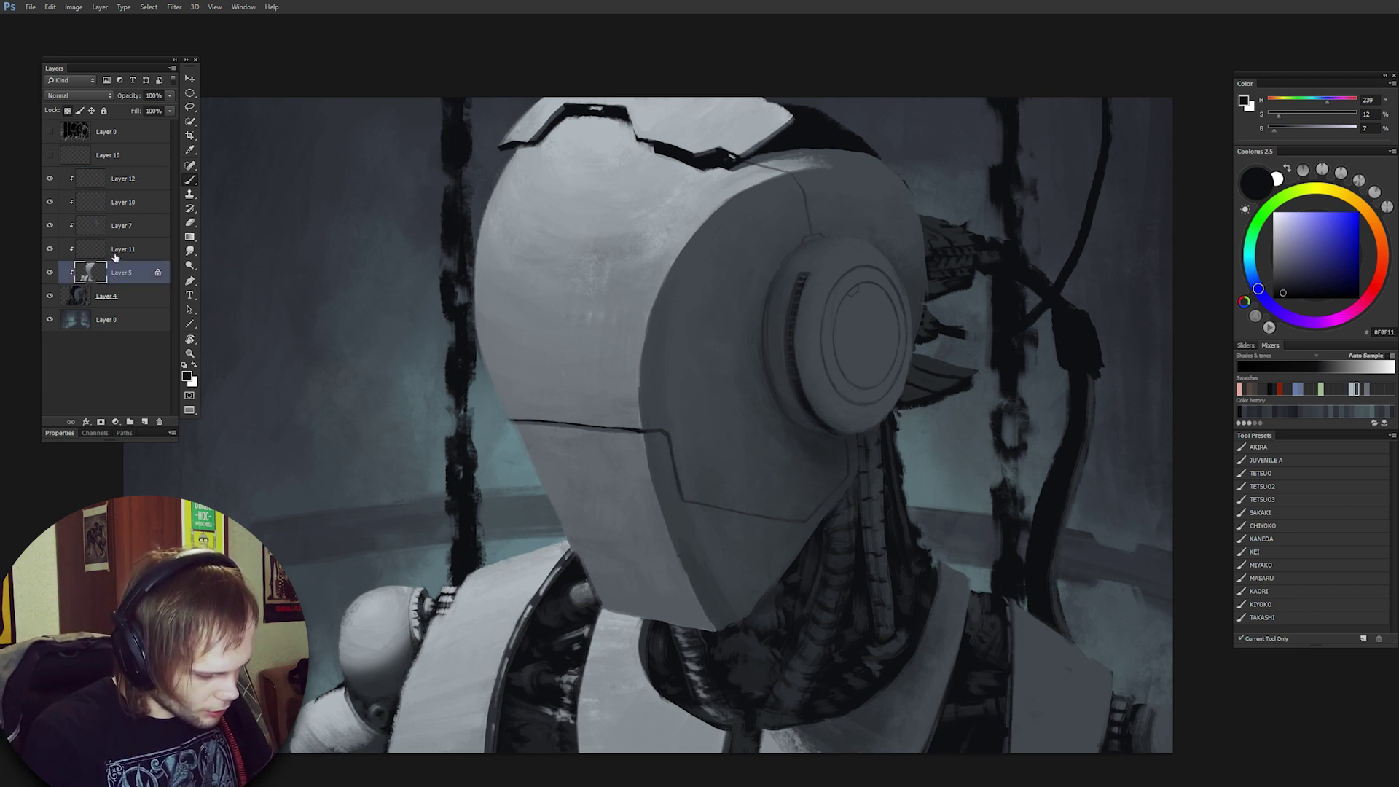
left_click(73, 226)
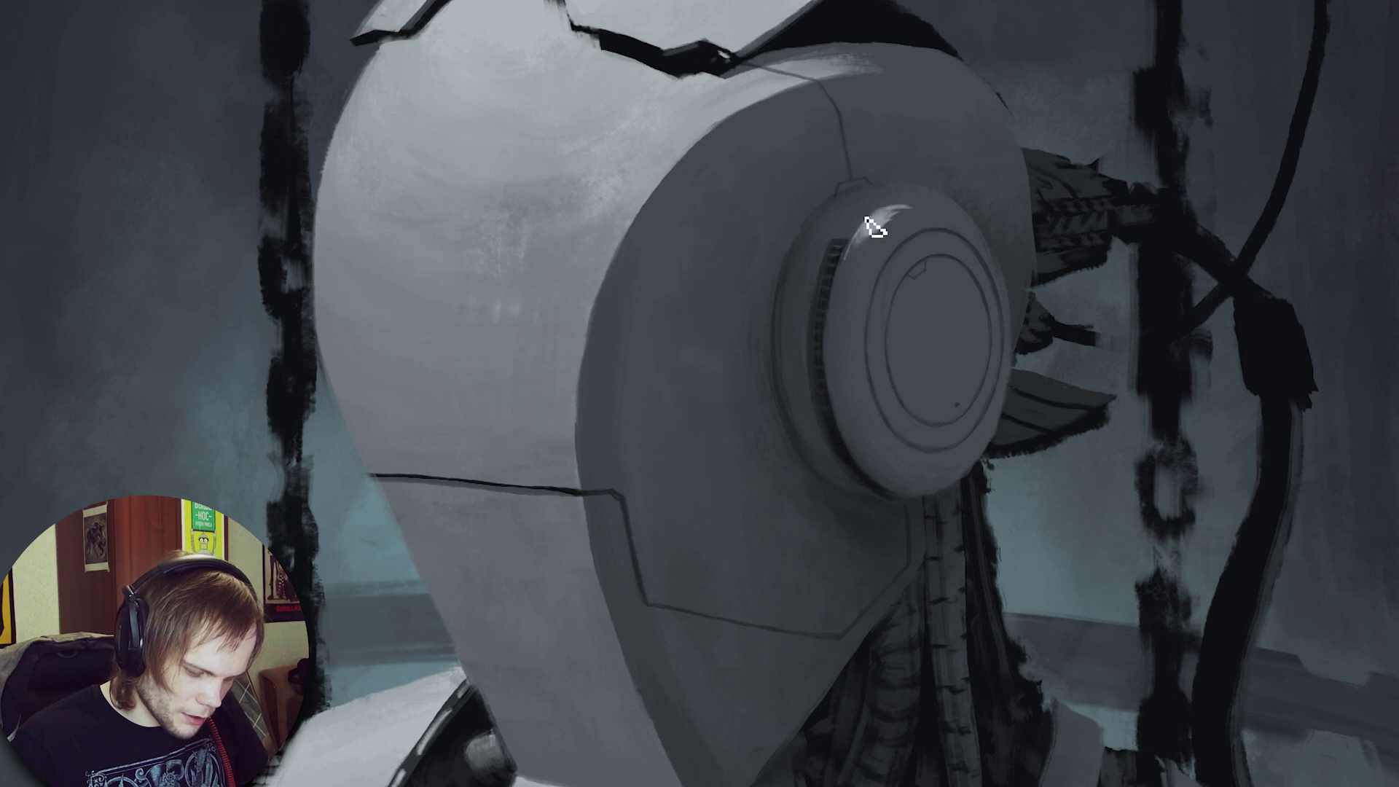
Paint a light highlight along the ear disc's upper front rim and refine it with a light grey sampled from the head.
left_click_drag(850, 240, 930, 208)
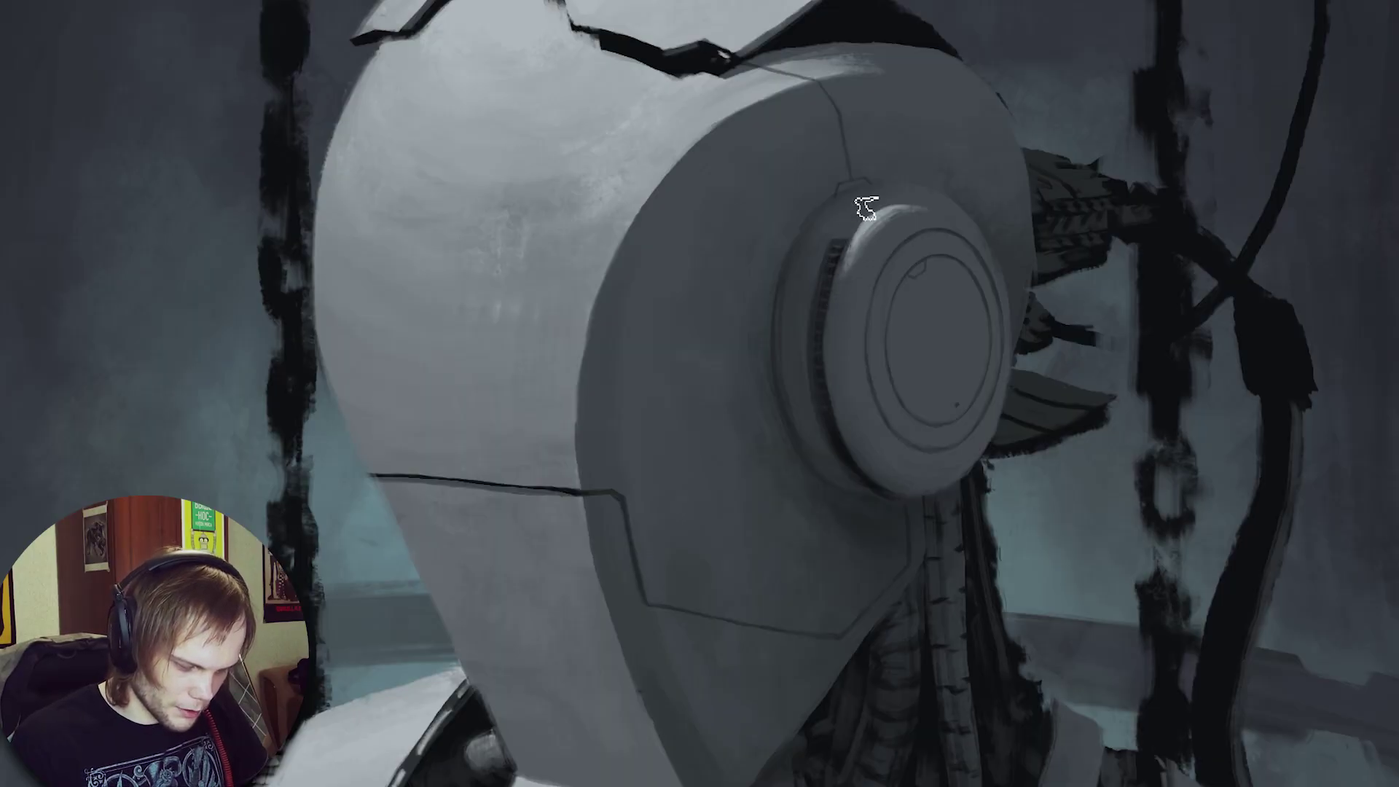
left_click_drag(936, 551, 850, 636)
left_click_drag(890, 560, 959, 543)
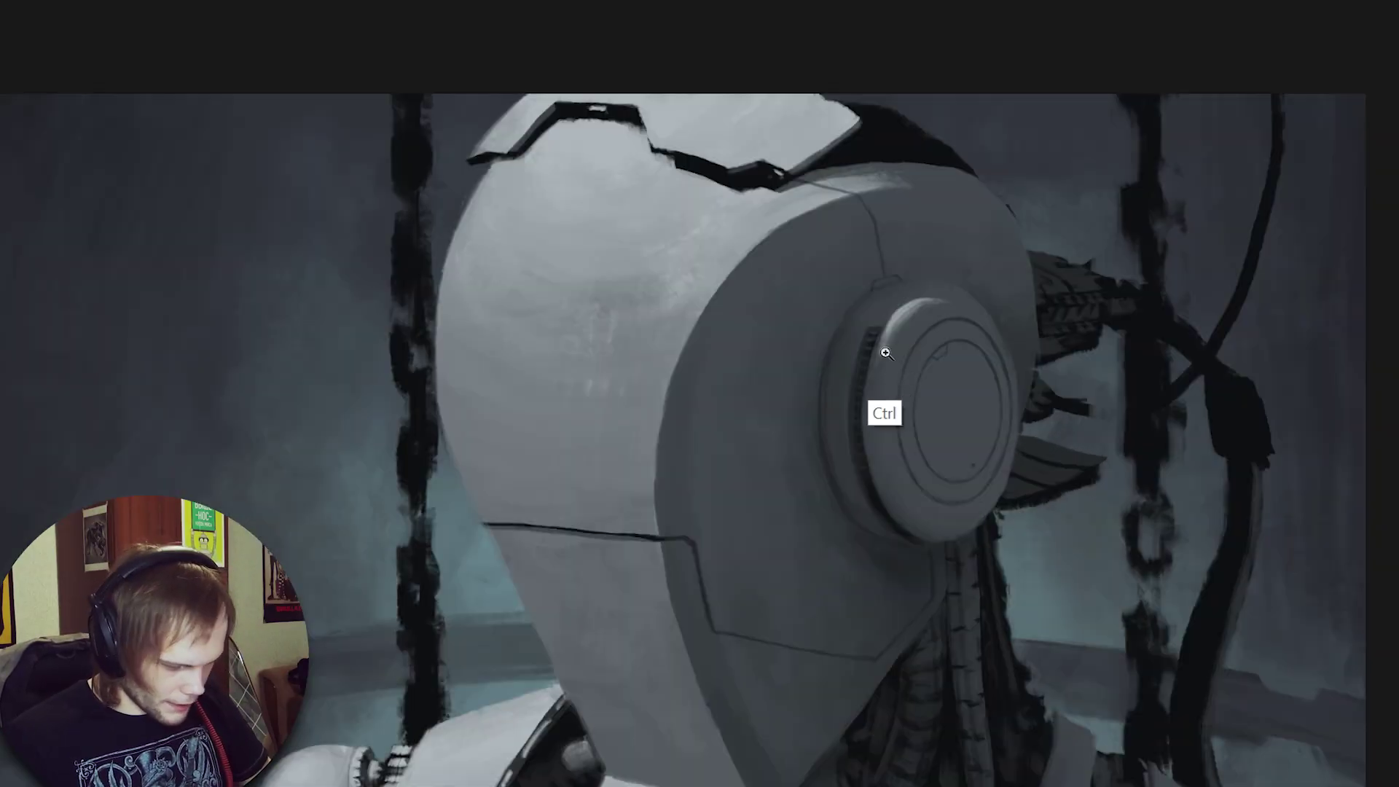
scroll(878, 354, "up", 2)
key("alt")
left_click(847, 127, "alt")
key("l")
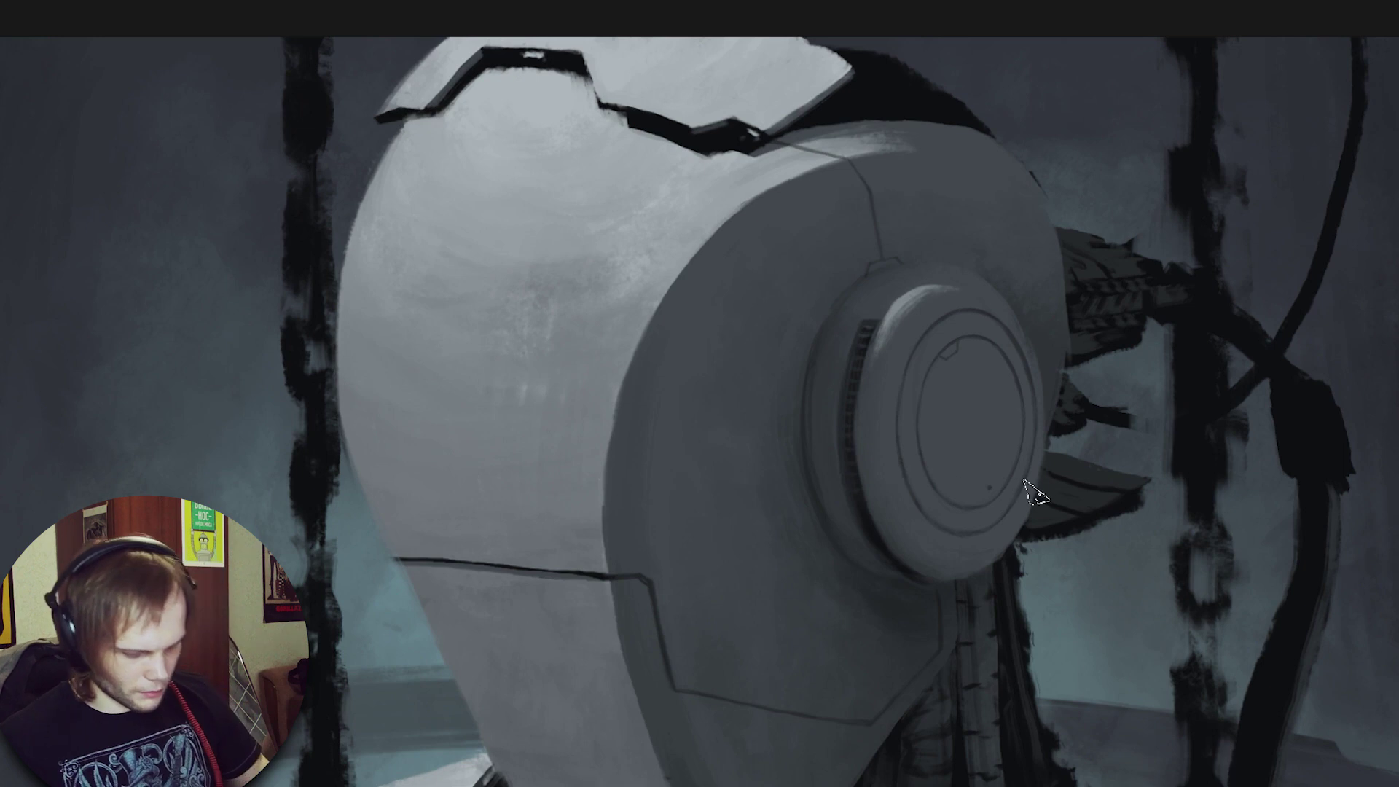
left_click_drag(1166, 440, 1224, 418)
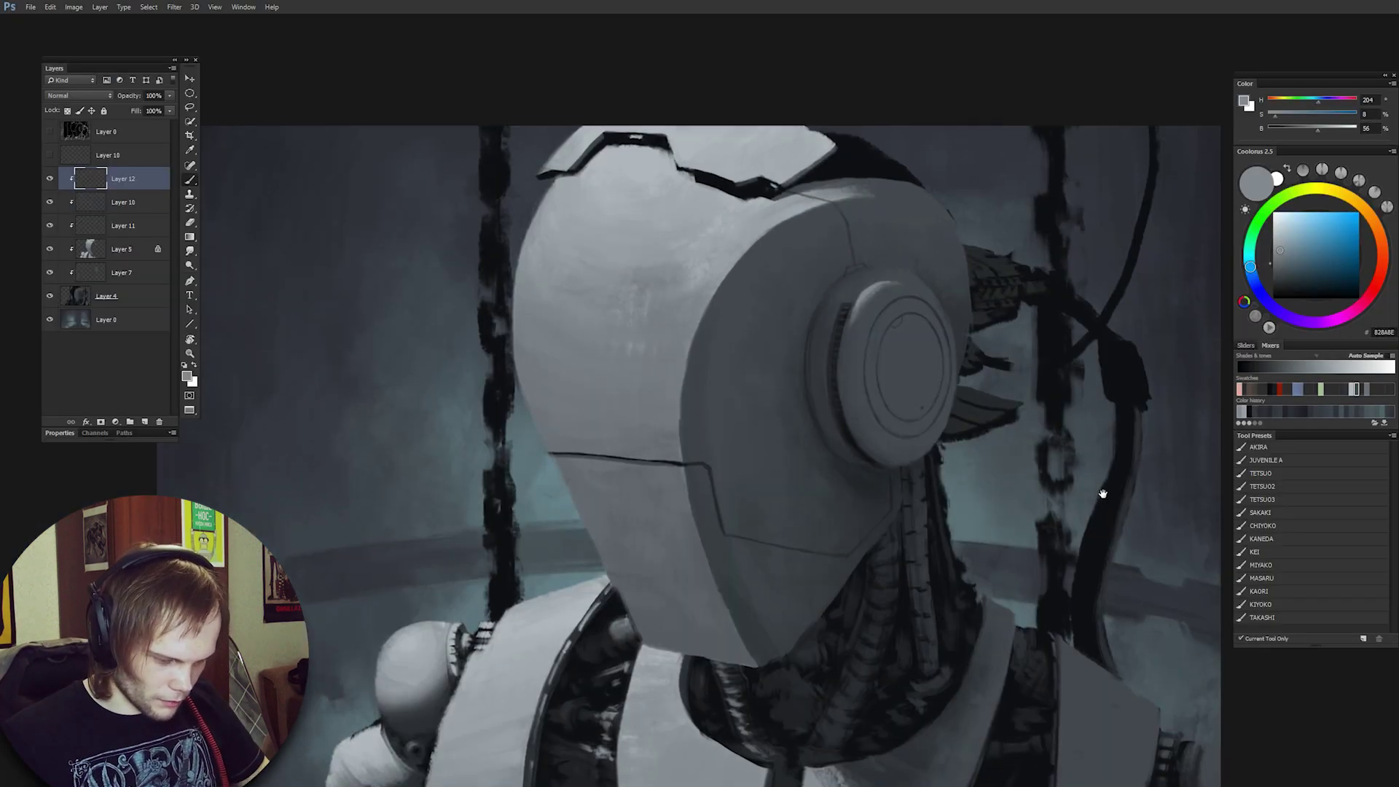
left_click_drag(1102, 491, 1081, 482)
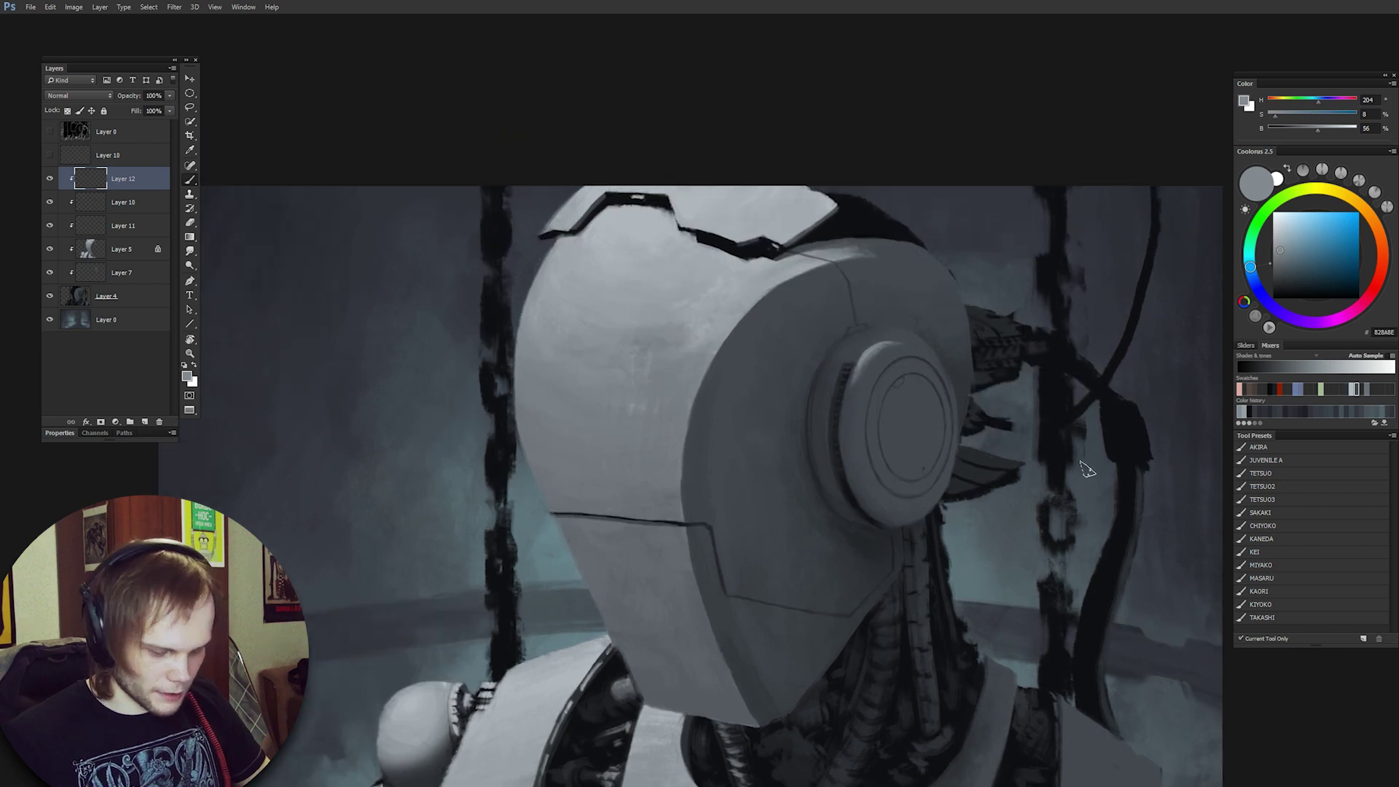
Set the brush colour to a warm near-white, FEFBF1.
left_click(1318, 372)
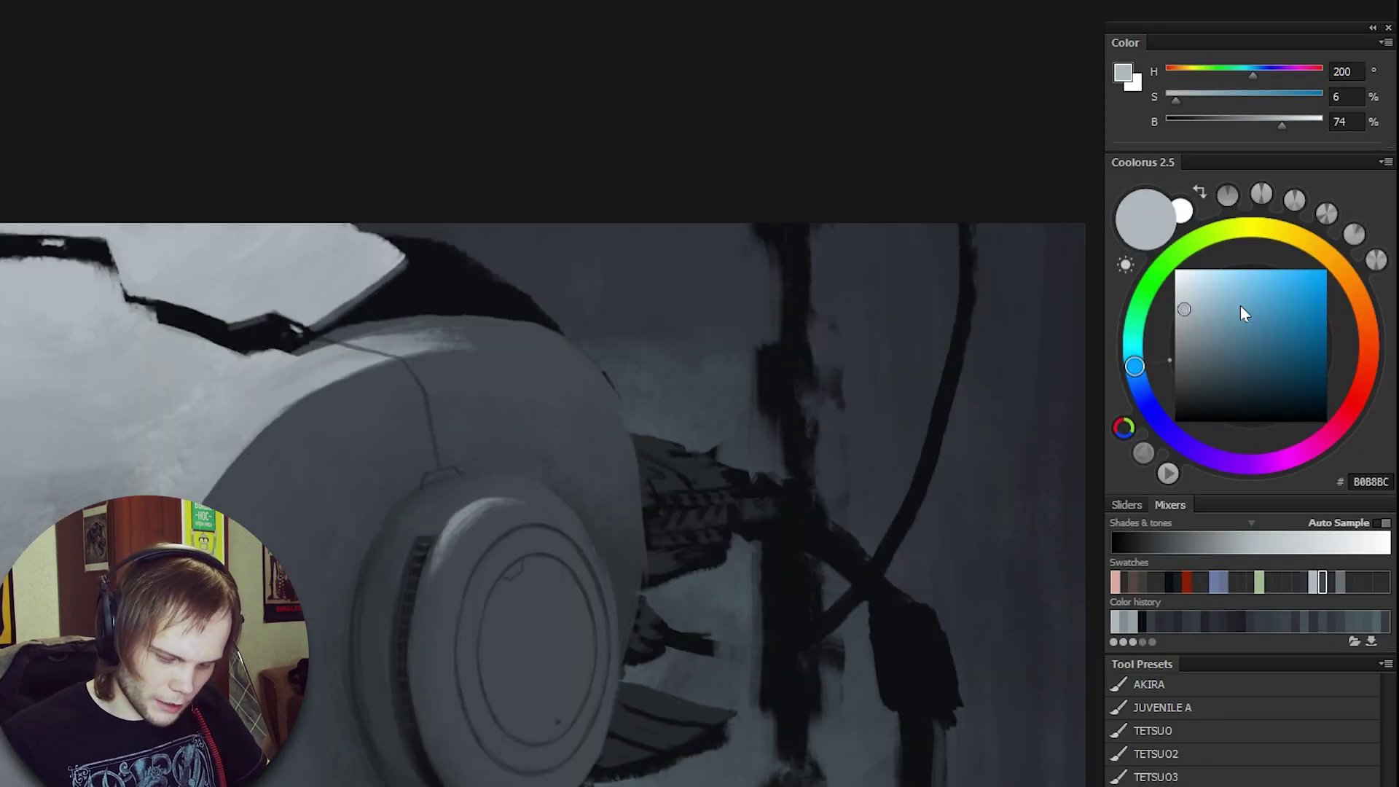
left_click(1303, 239)
left_click_drag(1184, 301, 1183, 270)
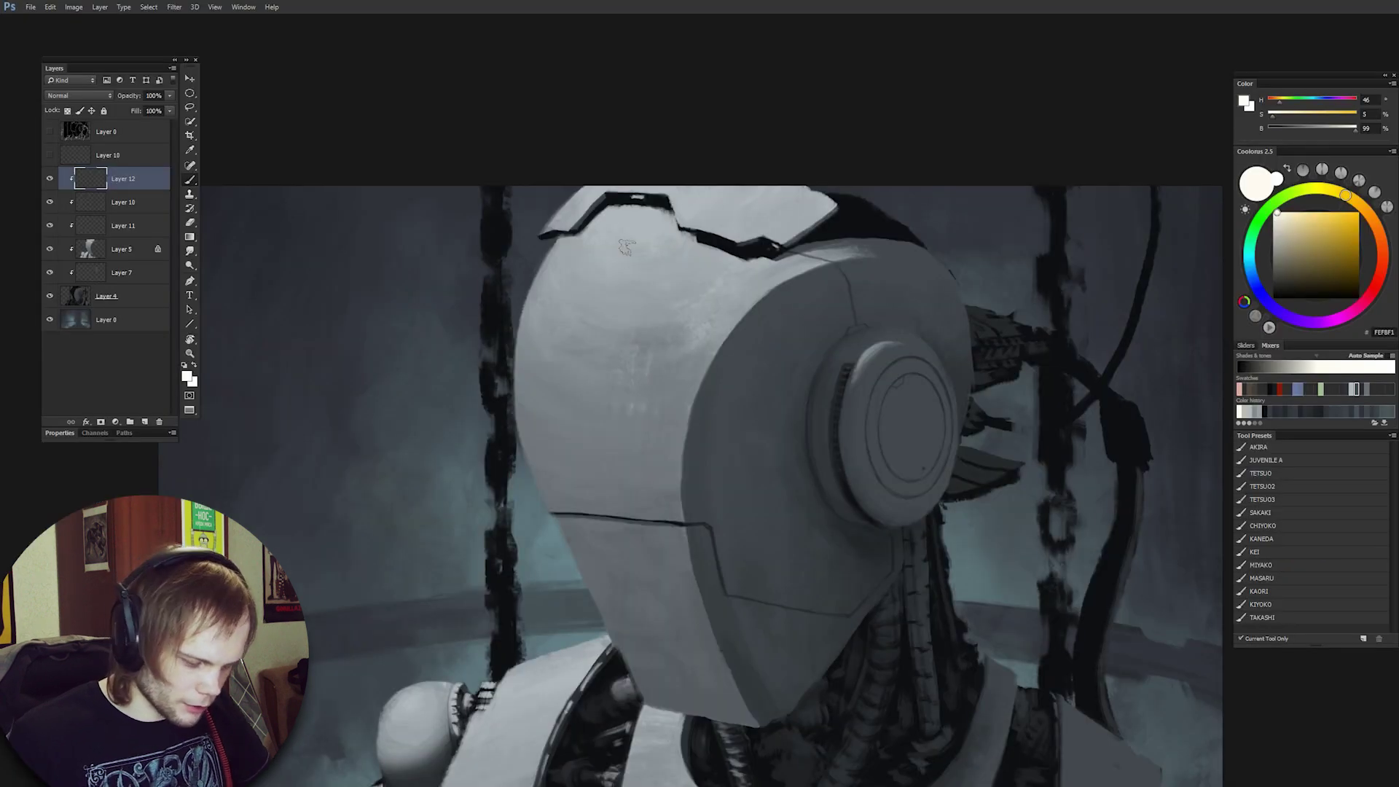
mouse_move(627, 247)
left_mouse_down()
mouse_move(643, 300)
mouse_move(591, 271)
mouse_move(616, 278)
left_mouse_up()
key("ctrl+z")
key("ctrl+z")
key("ctrl+z")
Set Layer 12's opacity to 25% and try a highlight stroke on the forehead.
left_click(153, 95)
key("Return")
left_click_drag(653, 246, 609, 251)
key("ctrl+z")
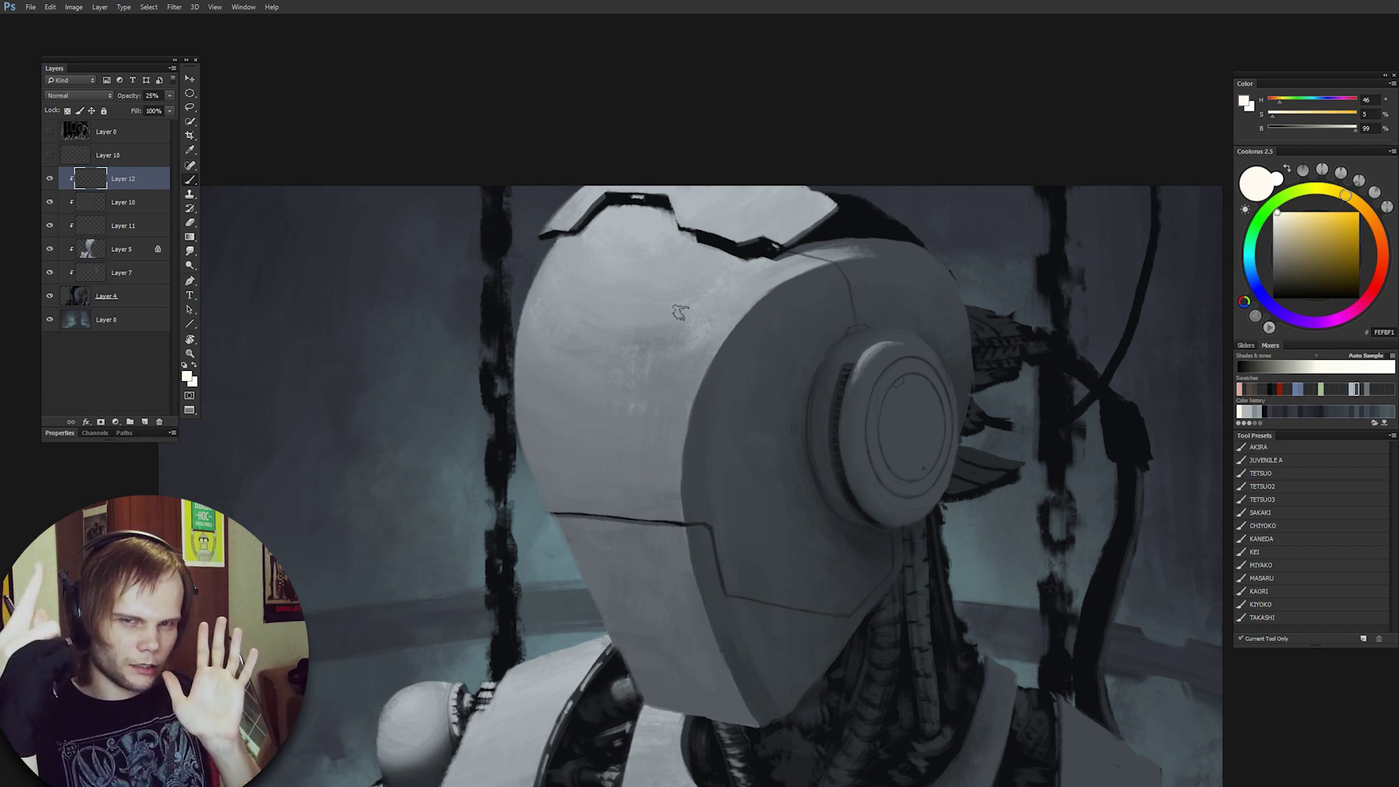
Paint a warm white highlight on the upper faceplate with Layer 12 at 50% opacity, and soften its edges with the Eraser.
mouse_move(687, 289)
left_mouse_down()
mouse_move(700, 291)
mouse_move(652, 336)
left_mouse_up()
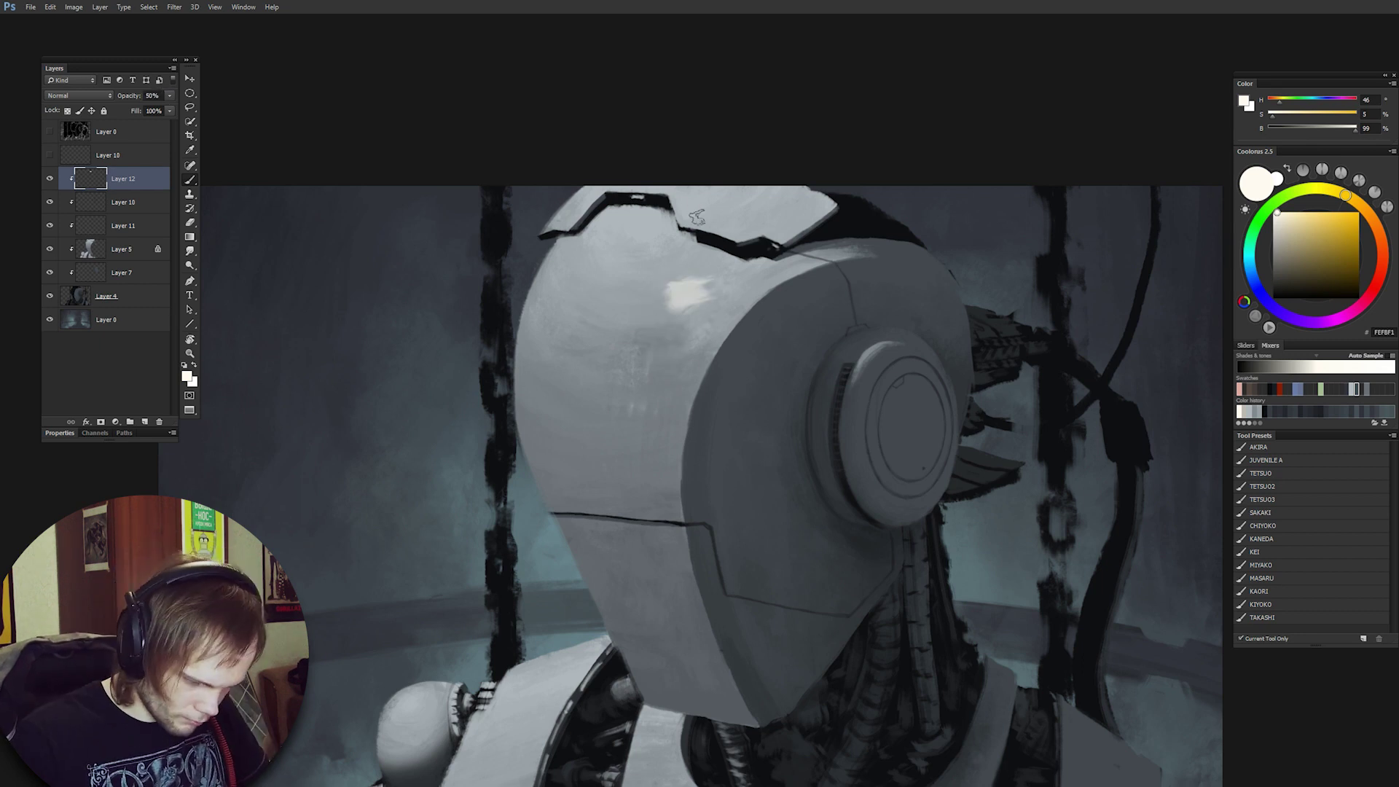
left_click_drag(722, 200, 656, 321)
key("e")
mouse_move(678, 226)
left_mouse_down()
mouse_move(715, 242)
mouse_move(699, 241)
left_mouse_up()
key("b")
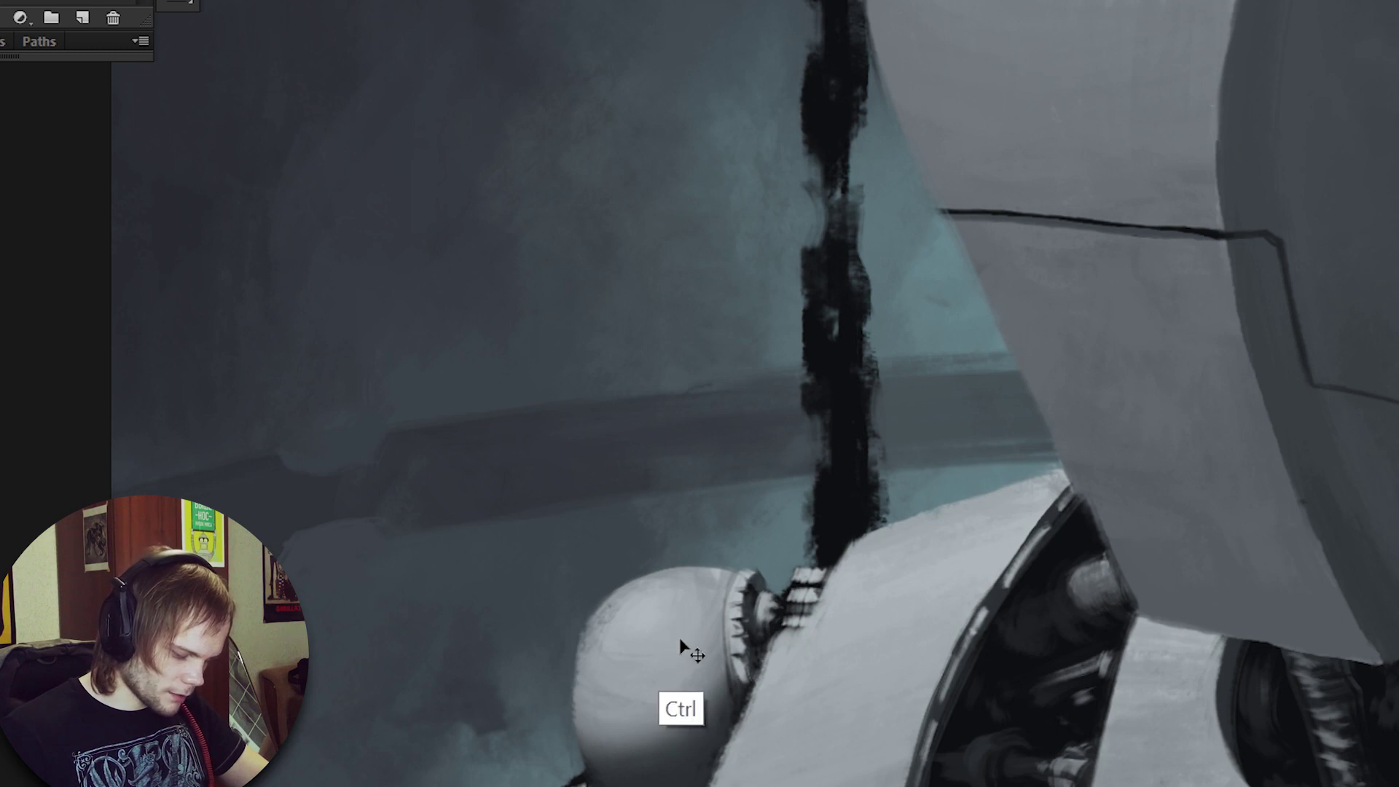
Paint a small, soft warm white highlight on the upper part of the shoulder's ball joint.
mouse_move(685, 649)
left_mouse_down()
mouse_move(688, 664)
mouse_move(690, 637)
mouse_move(682, 647)
left_mouse_up()
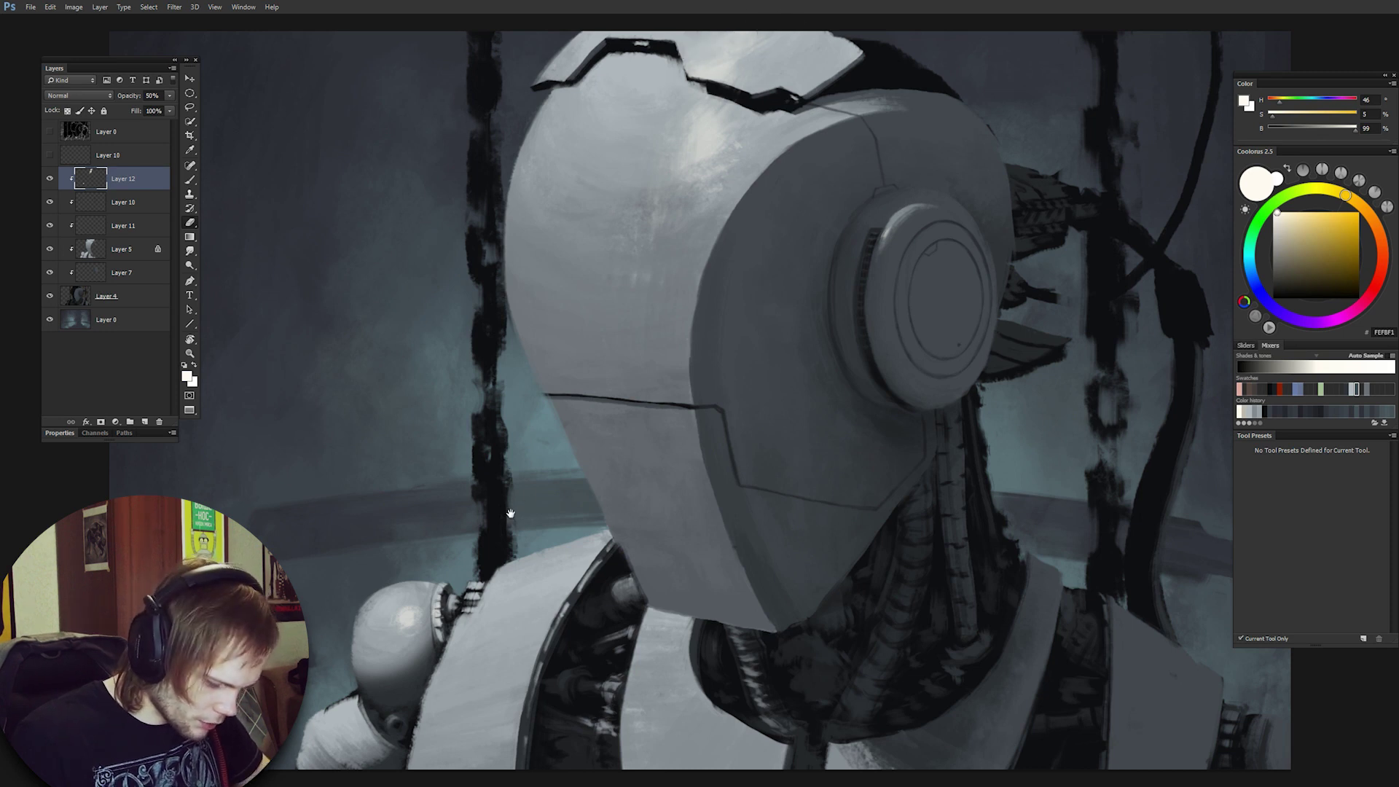
left_click_drag(511, 515, 522, 490)
key("b")
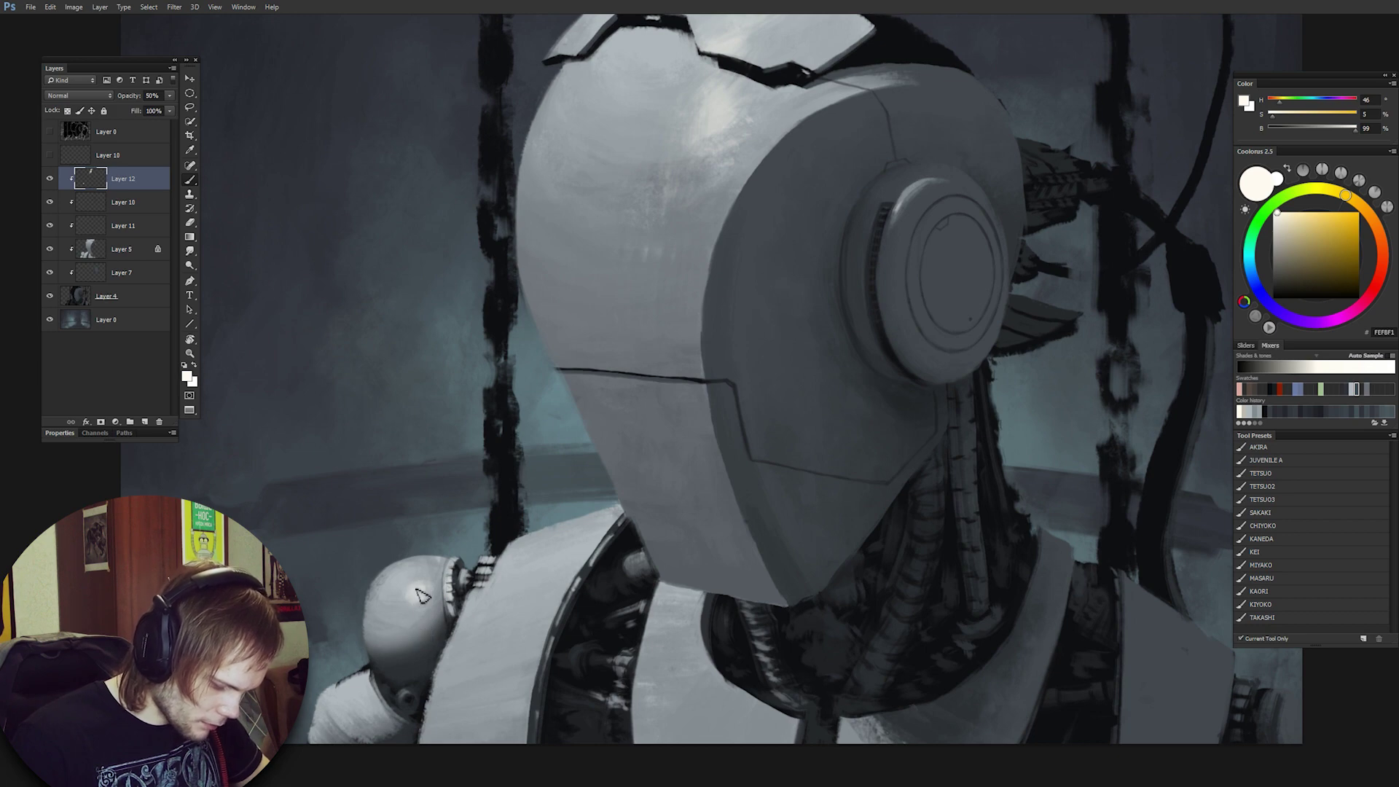
left_click_drag(412, 703, 554, 560)
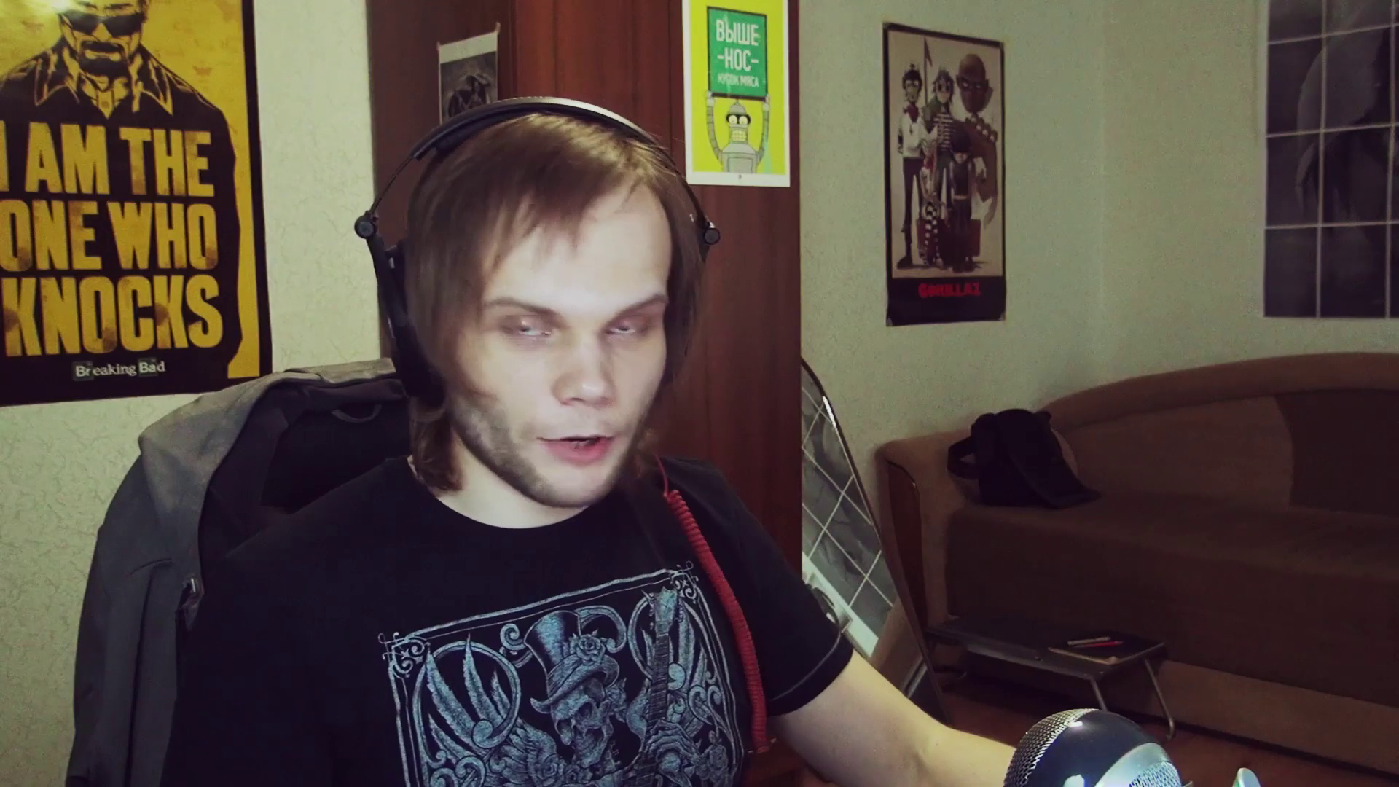
key("ctrl")
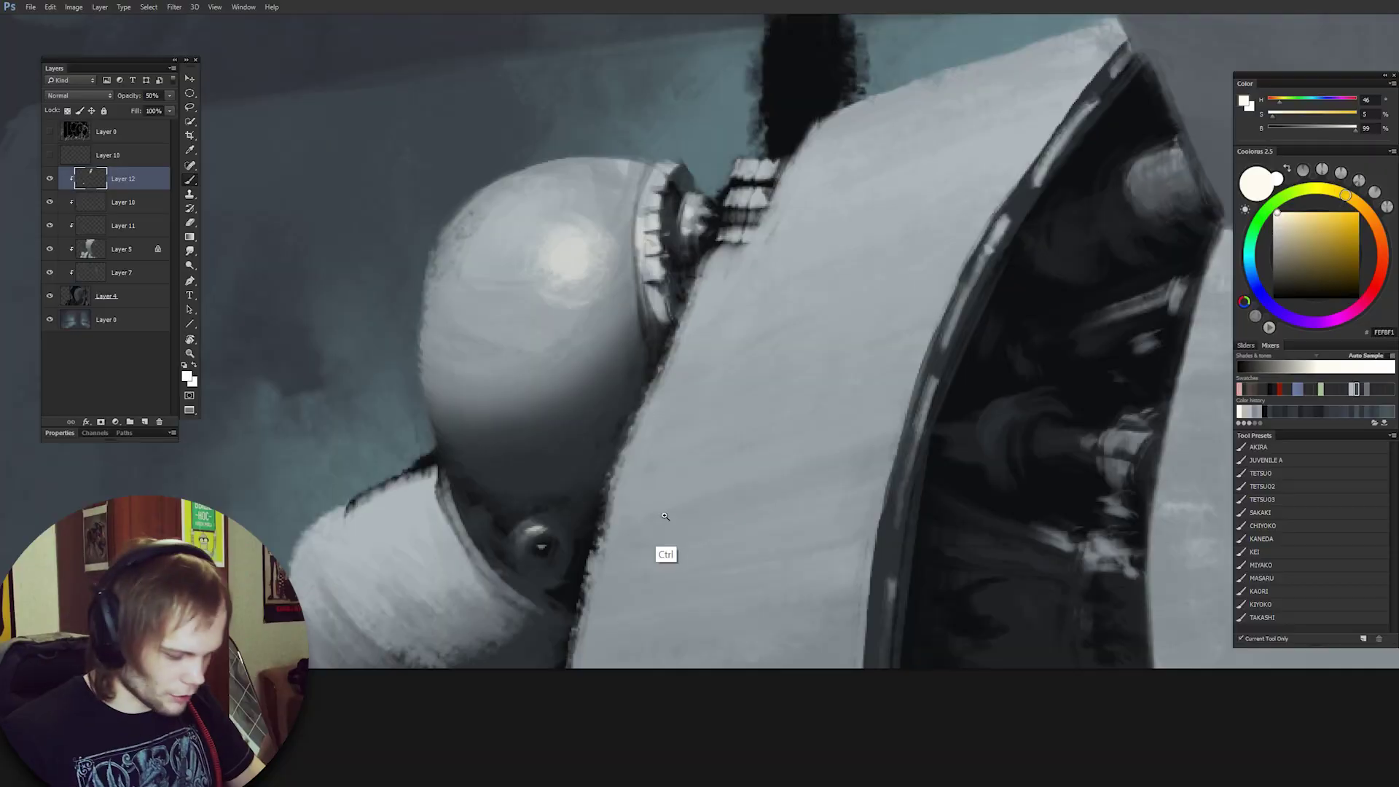
left_click_drag(665, 516, 644, 552)
mouse_move(645, 560)
left_mouse_down()
mouse_move(625, 646)
mouse_move(619, 619)
mouse_move(635, 625)
left_mouse_up()
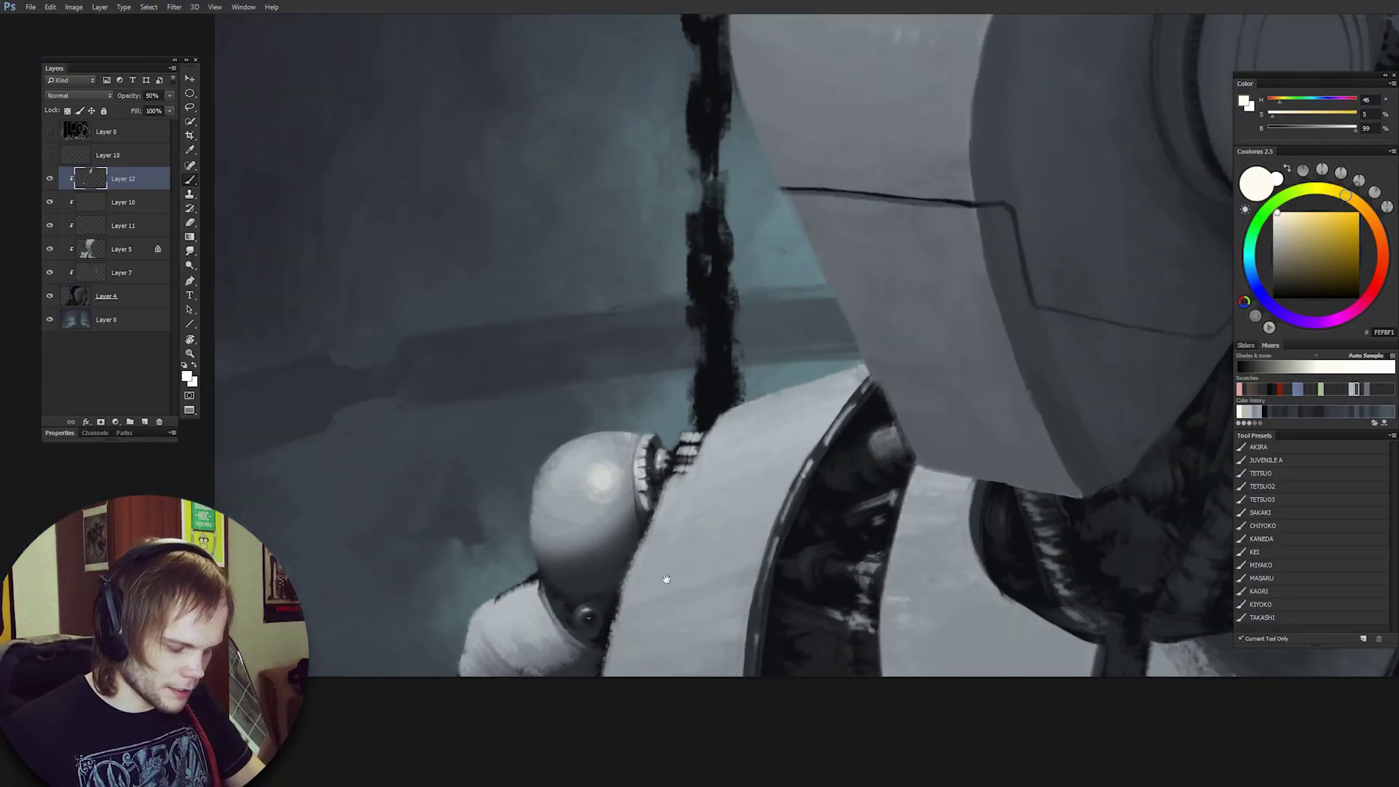
Paint light grey highlights along the links of both hanging background chains on Layer 5.
left_click_drag(803, 494, 660, 554)
left_click_drag(833, 510, 731, 479)
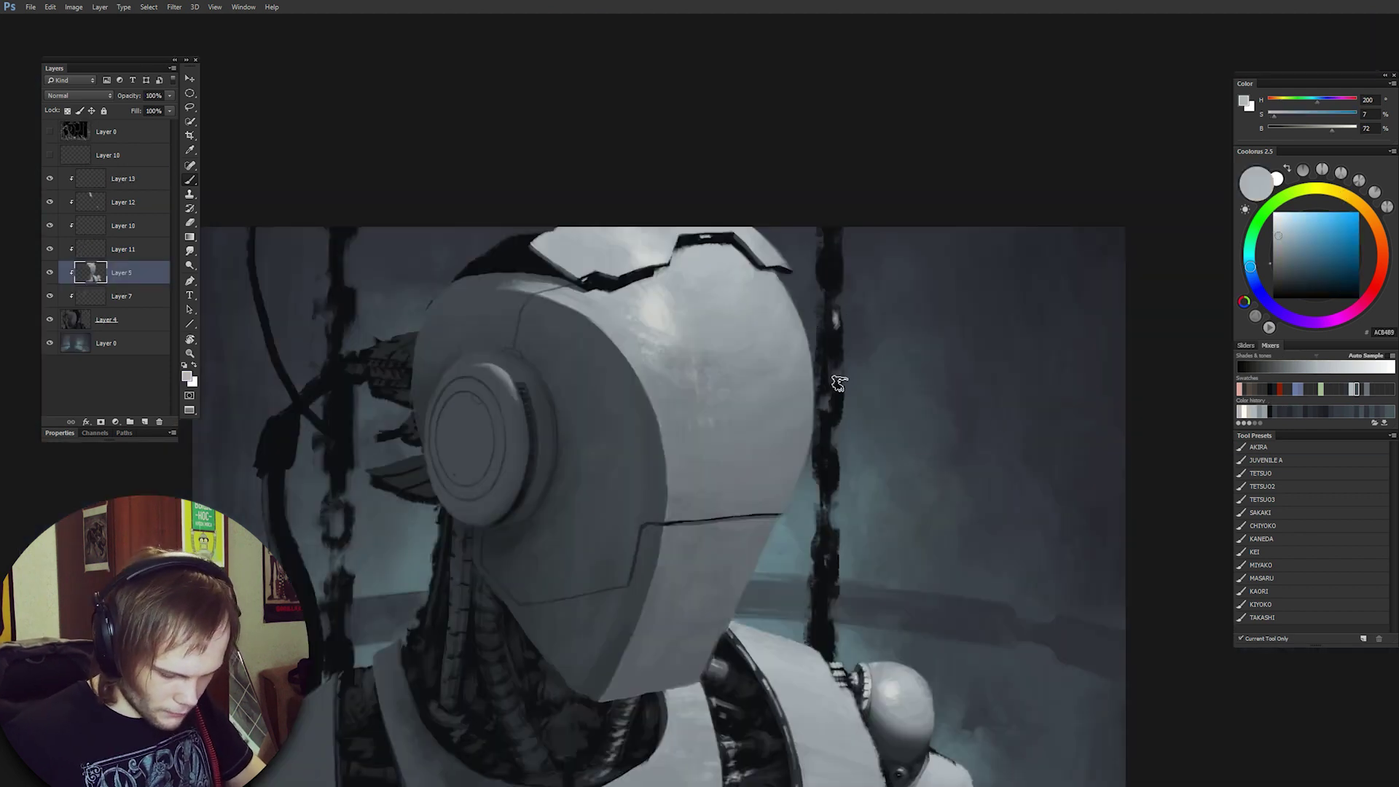
left_click_drag(827, 415, 827, 446)
left_click_drag(833, 553, 834, 576)
left_click_drag(339, 249, 339, 289)
left_click_drag(354, 409, 354, 448)
left_click(337, 506, "alt")
Add Layer 14 clipped above Layer 5 and brush dark bluish grey (3C444C) haze over the background chains.
left_click(144, 422)
left_click(107, 343)
key("e")
key("alt+bracketright")
key("alt+bracketright")
key("alt+bracketright")
key("b")
left_click(827, 498, "alt")
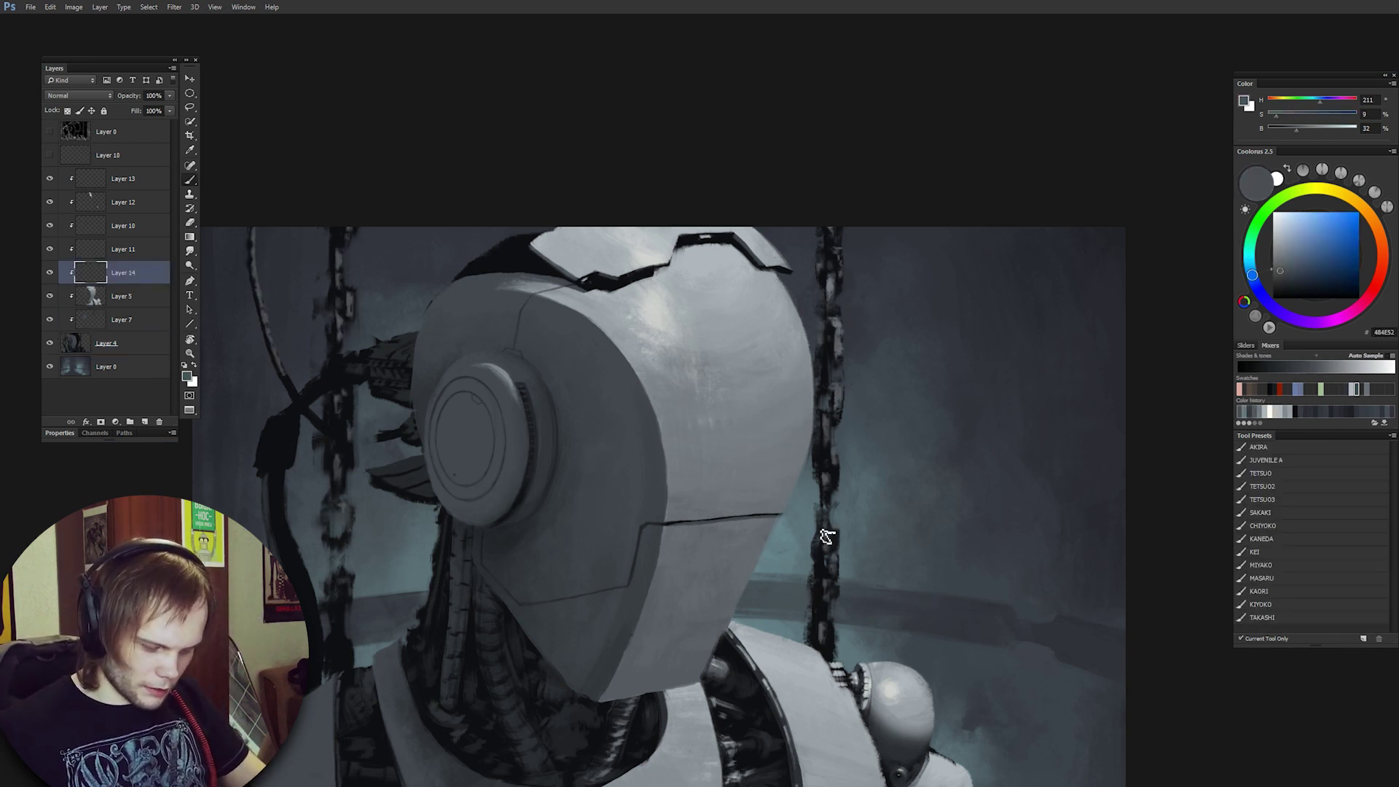
left_click(794, 561, "alt")
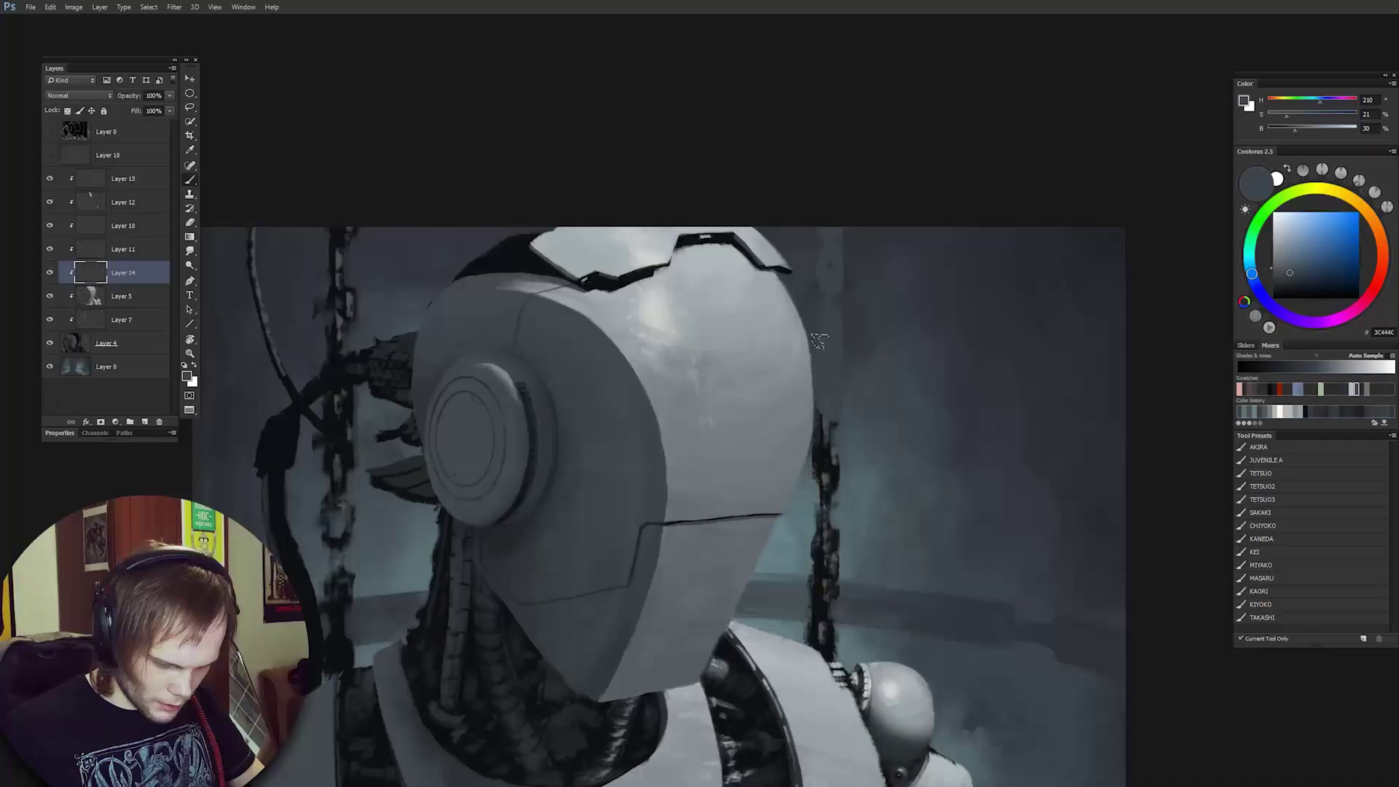
left_click_drag(822, 408, 829, 616)
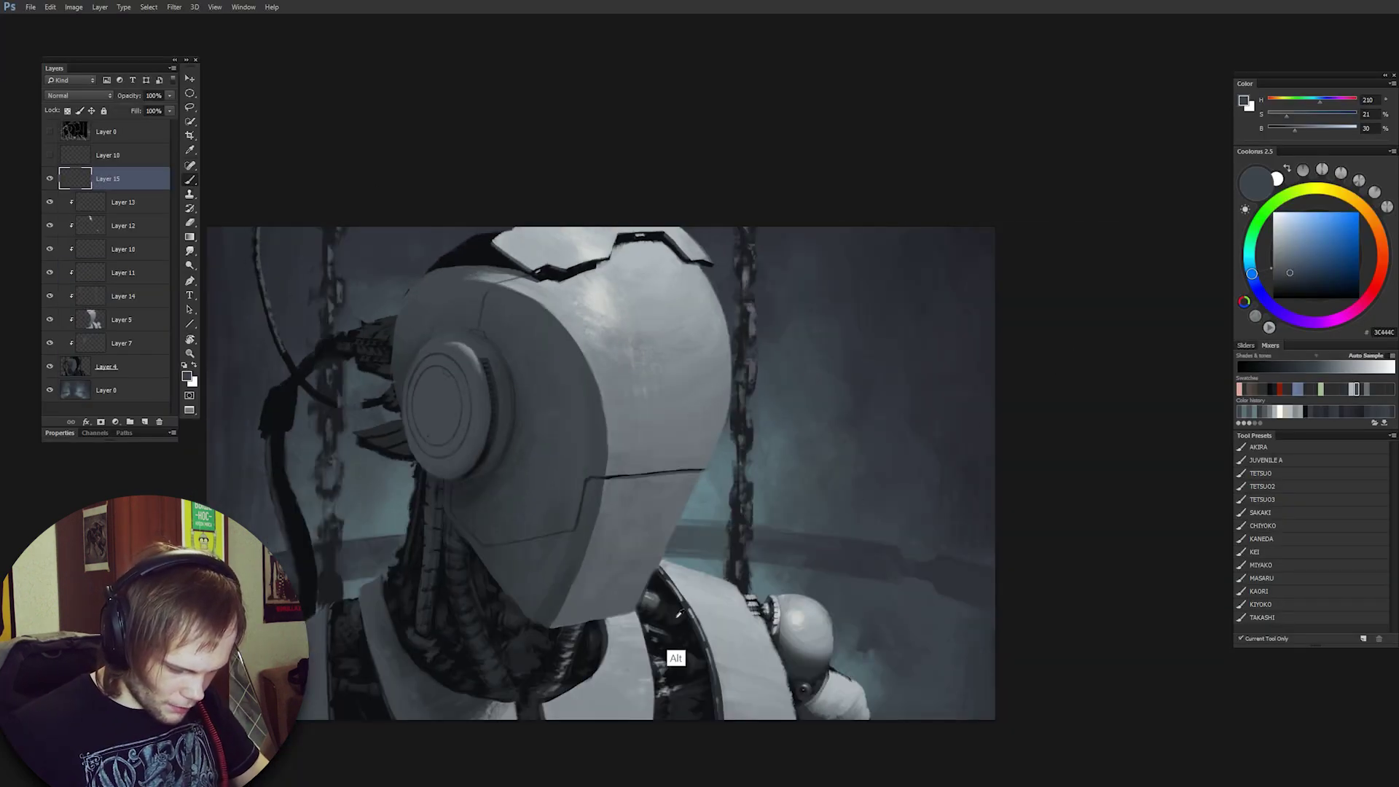
Paint large near-black (101012) foreground chains near both side edges of the image on Layer 15.
left_click(739, 568, "alt")
left_click_drag(887, 226, 883, 455)
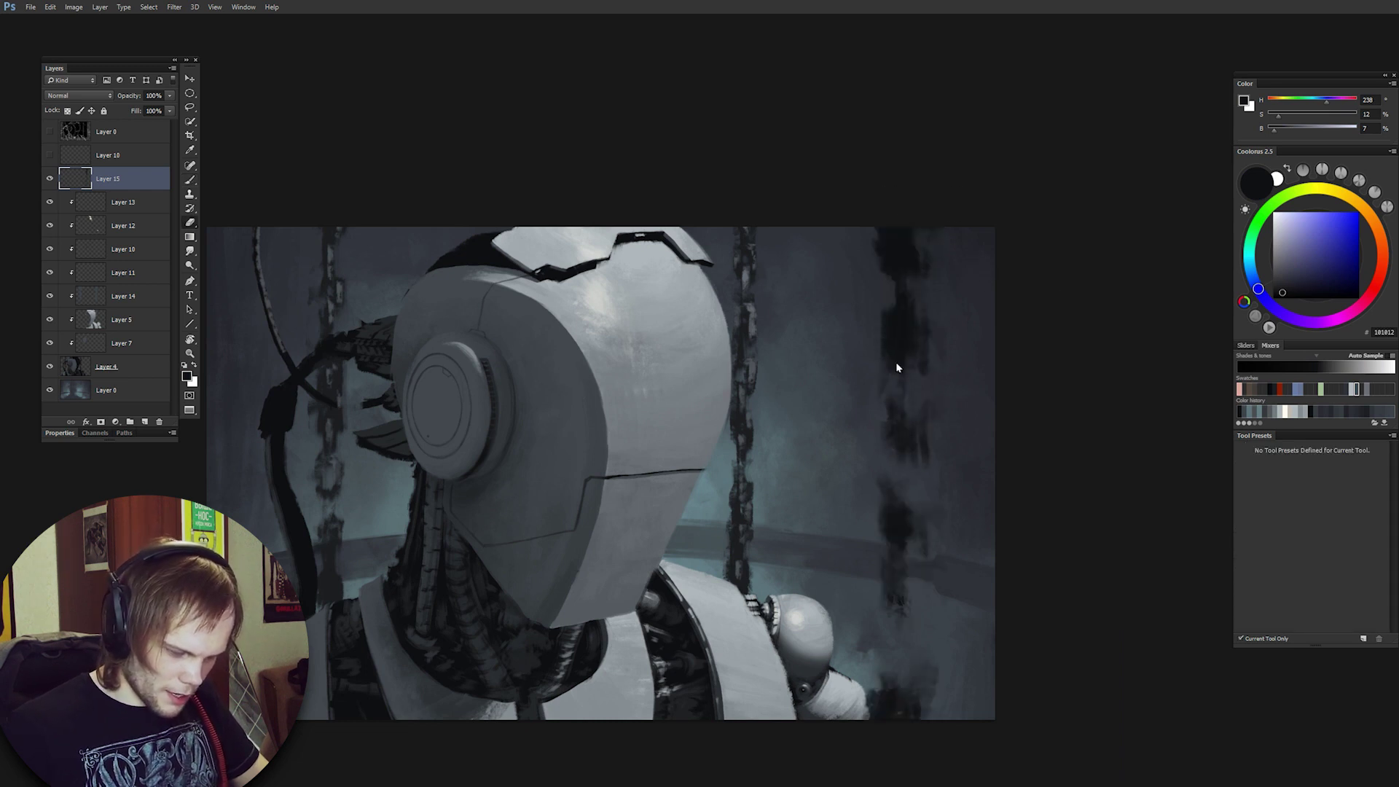
key("b")
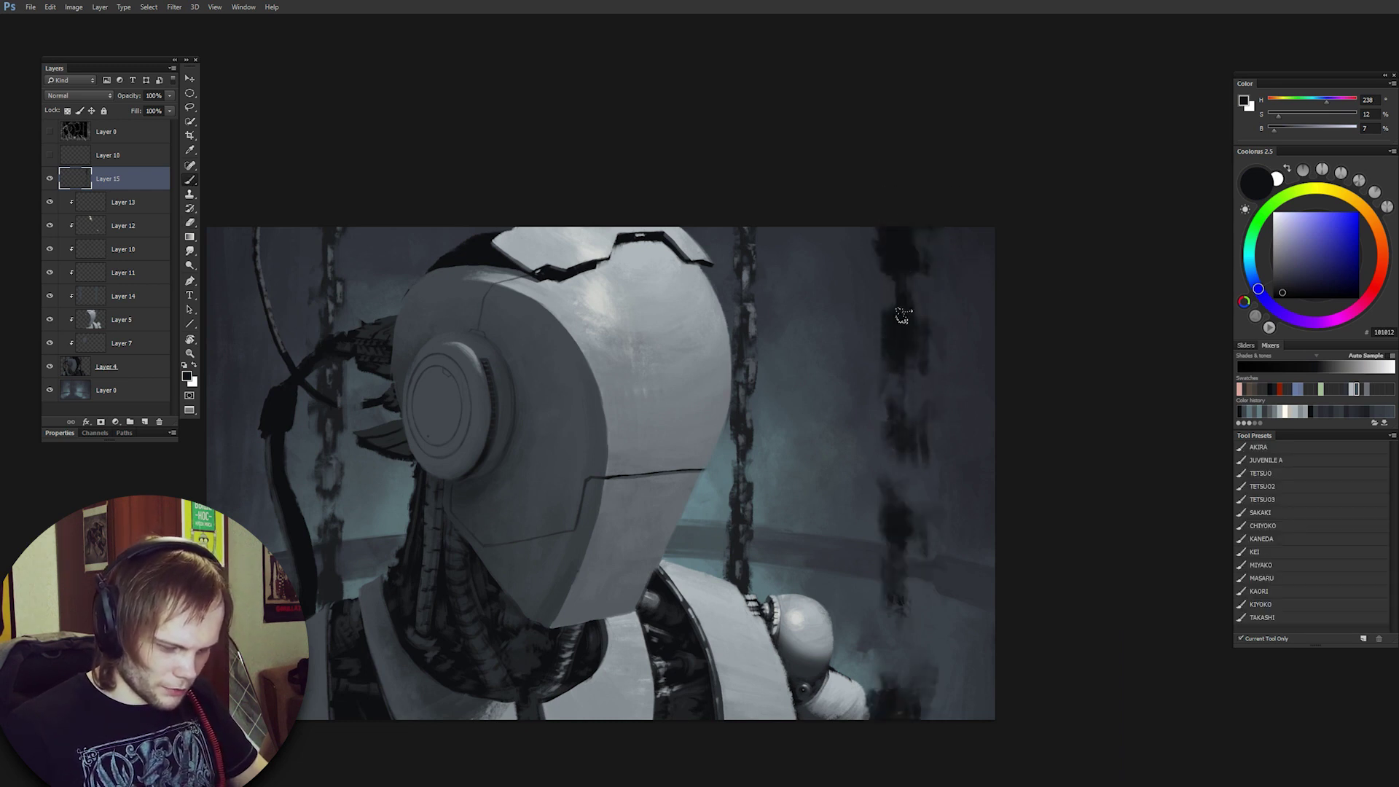
key("e")
key("b")
mouse_move(906, 478)
left_mouse_down()
mouse_move(898, 700)
mouse_move(1014, 453)
left_mouse_up()
left_click_drag(350, 467, 408, 710)
left_click_drag(729, 438, 693, 516)
Lasso the right foreground chain and transform it so that it slants and sits closer to the image's edge.
key("l")
left_click_drag(923, 298, 868, 755)
left_click_drag(973, 461, 946, 357)
mouse_move(897, 116)
left_mouse_down()
mouse_move(912, 762)
mouse_move(1126, 303)
mouse_move(1064, 179)
left_mouse_up()
key("ctrl+t")
mouse_move(941, 194)
left_mouse_down()
mouse_move(1015, 190)
mouse_move(1011, 208)
left_mouse_up()
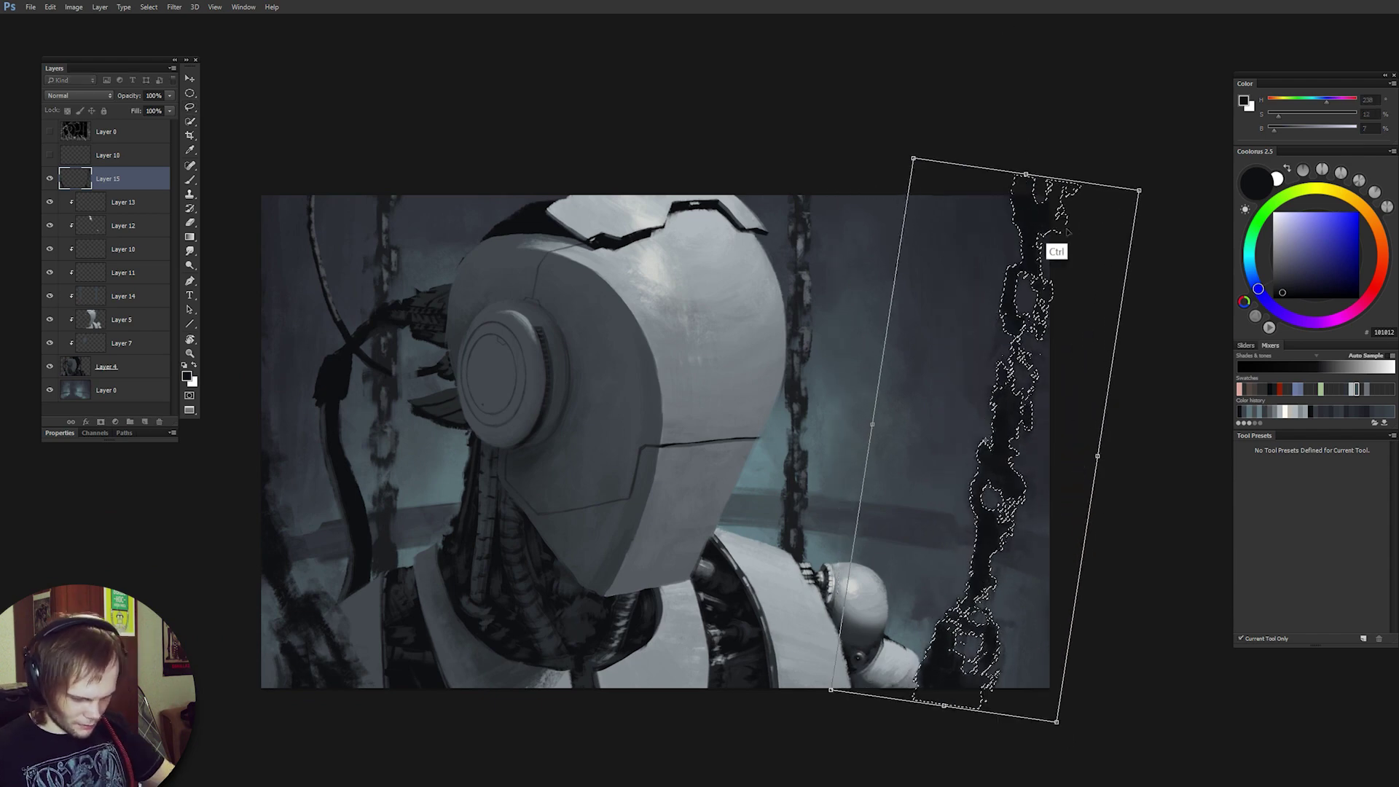
key("Return")
key("ctrl+d")
Sample a light grey from the robot on Layer 5 and switch to Layer 13 for detailing the faceplate.
left_click(109, 366)
left_click(121, 320)
key("b")
left_click_drag(350, 656, 499, 644)
left_click(599, 525, "alt")
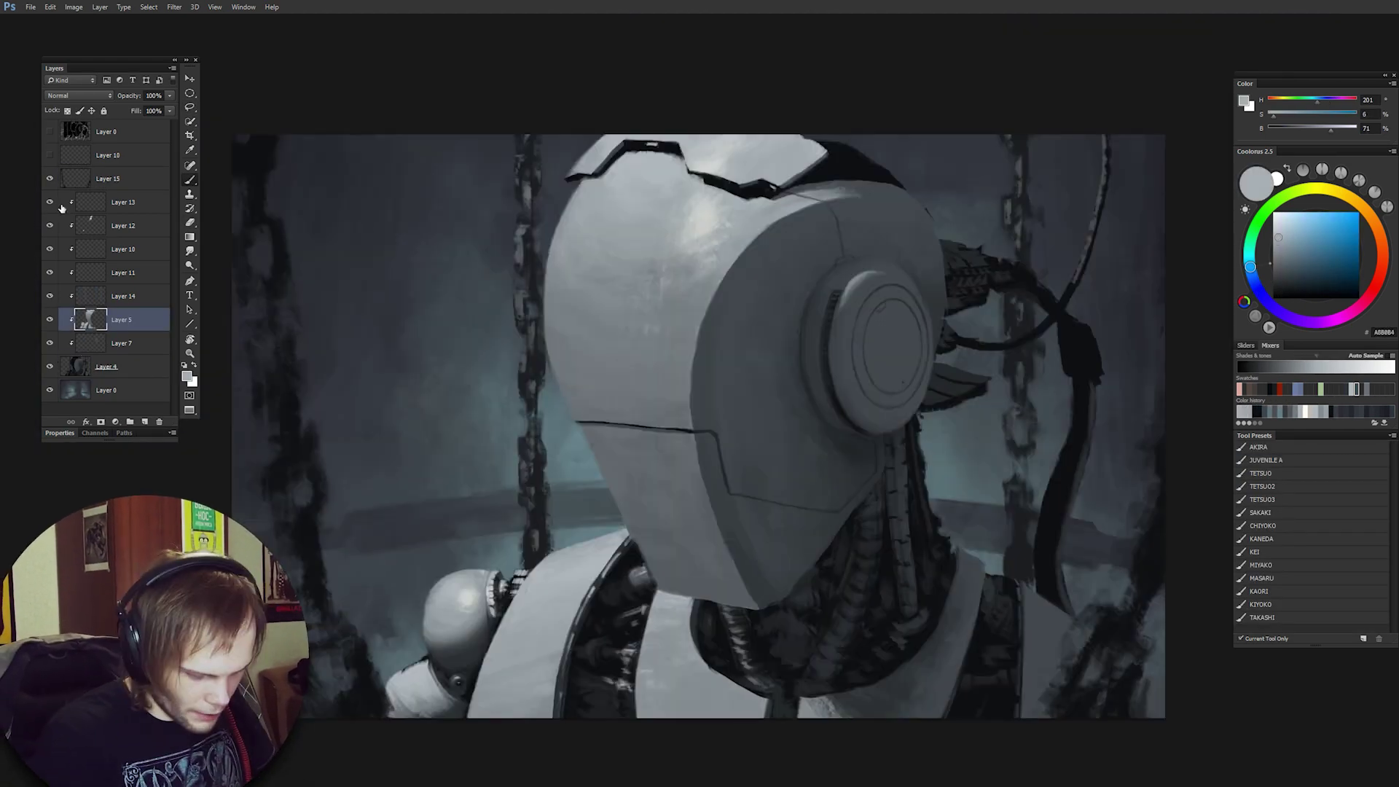
left_click(91, 202)
left_click_drag(847, 384, 777, 659)
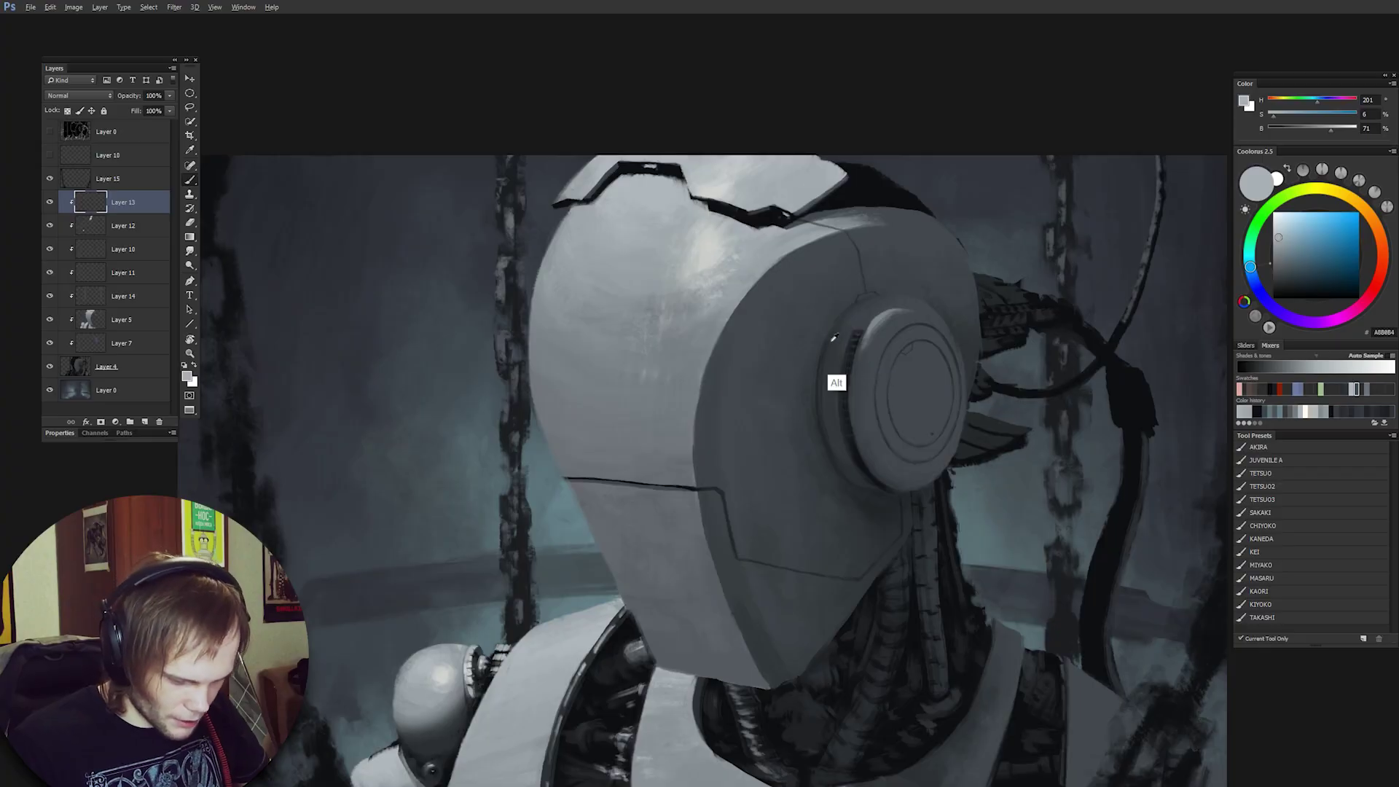
left_click(834, 340, "alt")
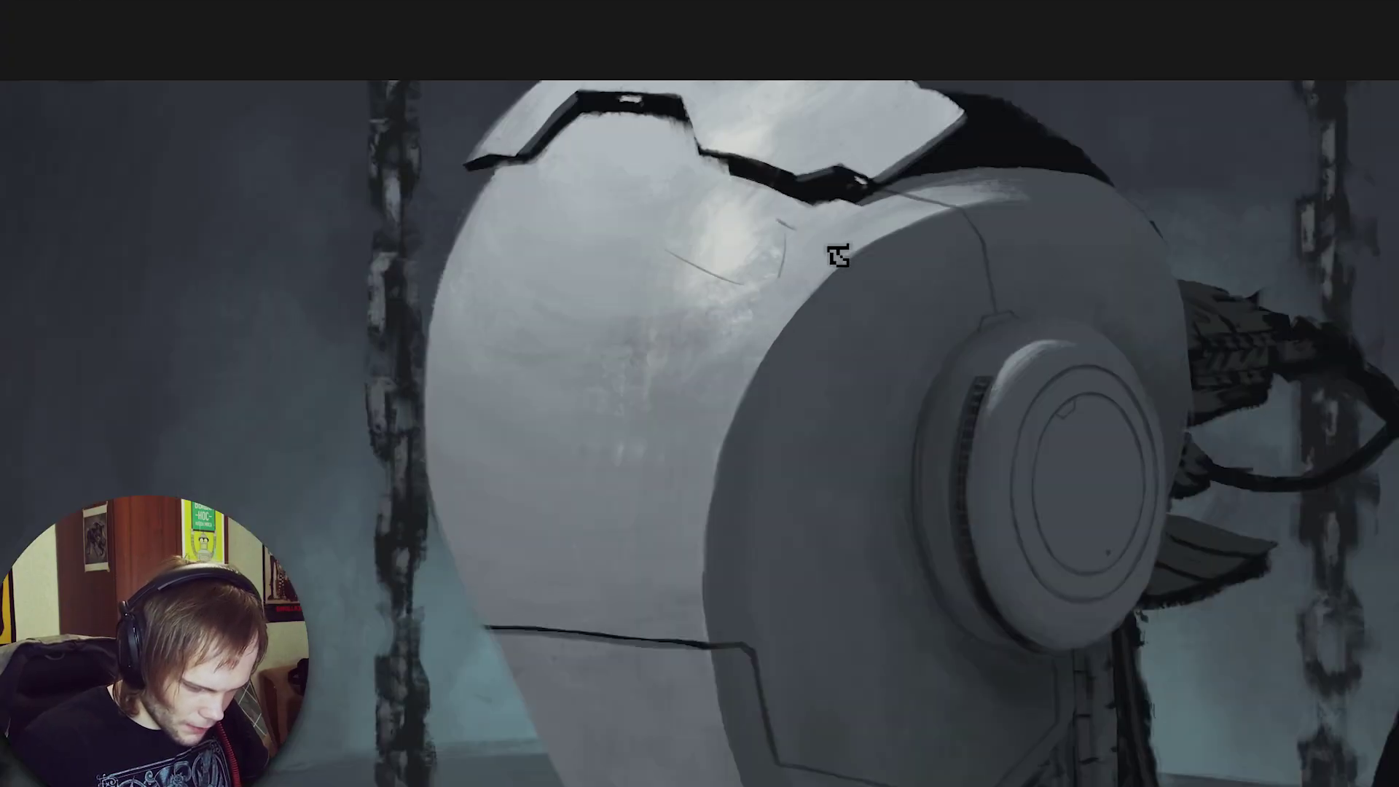
Undo the test scratches, then draw thin scratches beside the forehead highlight and a fine vertical line down the faceplate.
key("ctrl+z")
key("ctrl+z")
left_click_drag(727, 236, 814, 320)
left_click_drag(731, 252, 801, 349)
key("ctrl+z")
left_click_drag(760, 269, 803, 334)
mouse_move(720, 291)
left_mouse_down()
mouse_move(687, 549)
mouse_move(701, 682)
left_mouse_up()
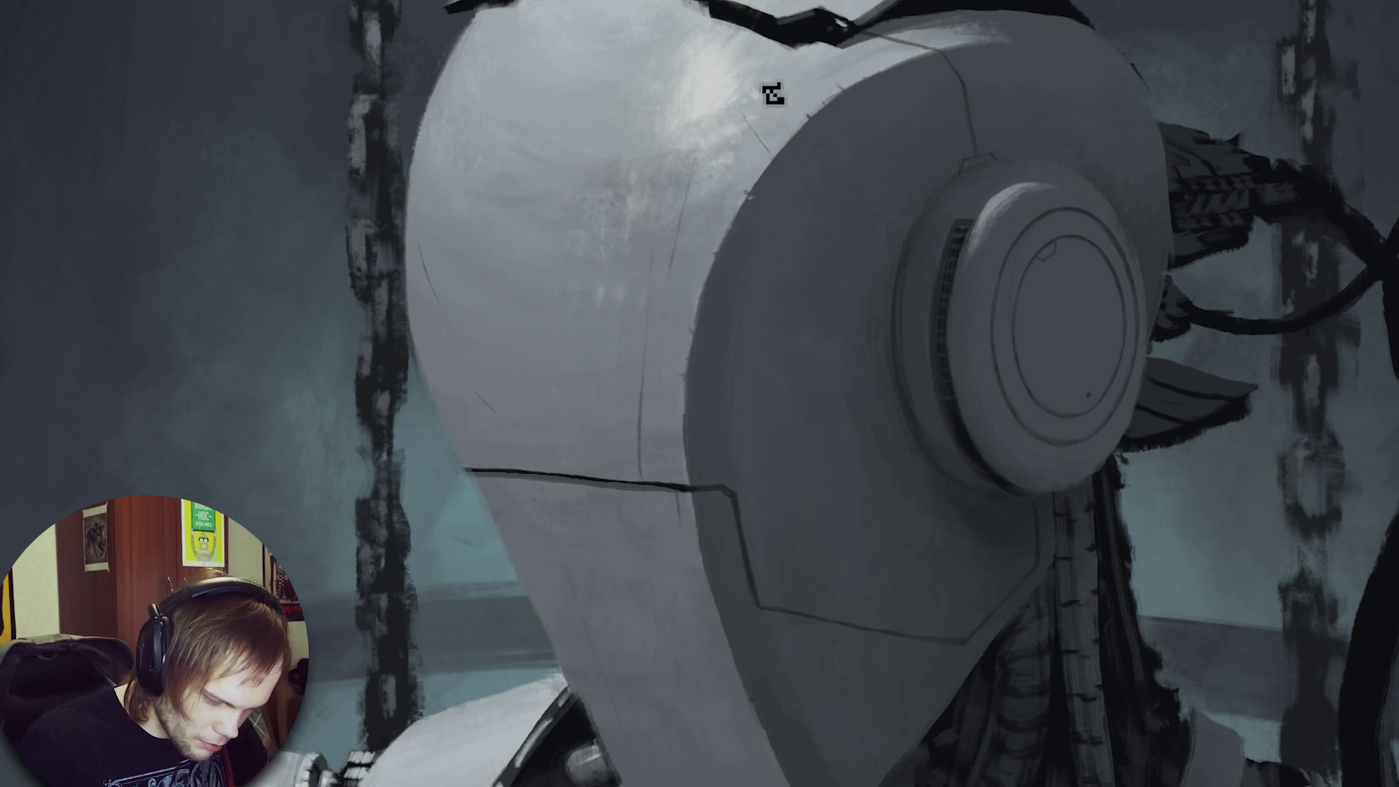
Add more fine scratches around the forehead highlight and across the front of the faceplate.
mouse_move(763, 76)
left_mouse_down()
mouse_move(830, 145)
mouse_move(840, 256)
left_mouse_up()
mouse_move(770, 179)
left_mouse_down()
mouse_move(749, 266)
mouse_move(792, 210)
mouse_move(776, 168)
mouse_move(800, 235)
mouse_move(808, 195)
mouse_move(811, 232)
left_mouse_up()
left_click_drag(699, 281, 669, 268)
left_click_drag(570, 186, 585, 267)
left_click_drag(529, 147, 509, 241)
left_click_drag(574, 360, 610, 382)
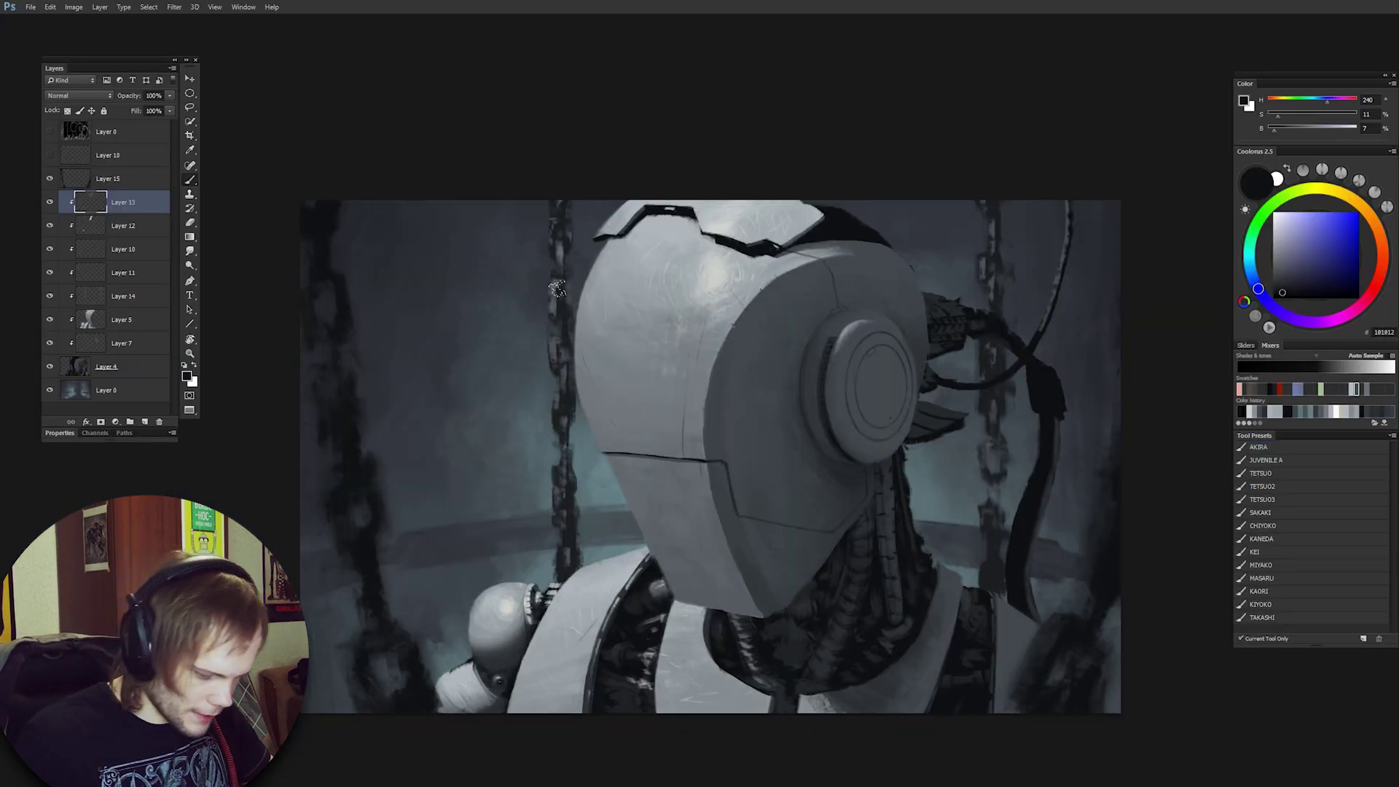
Sample the pale grey of the forehead highlight and paint bright glints on the background chain links on Layer 12.
left_click(717, 268, "alt")
left_click(122, 226)
left_click(50, 226)
left_click(49, 226)
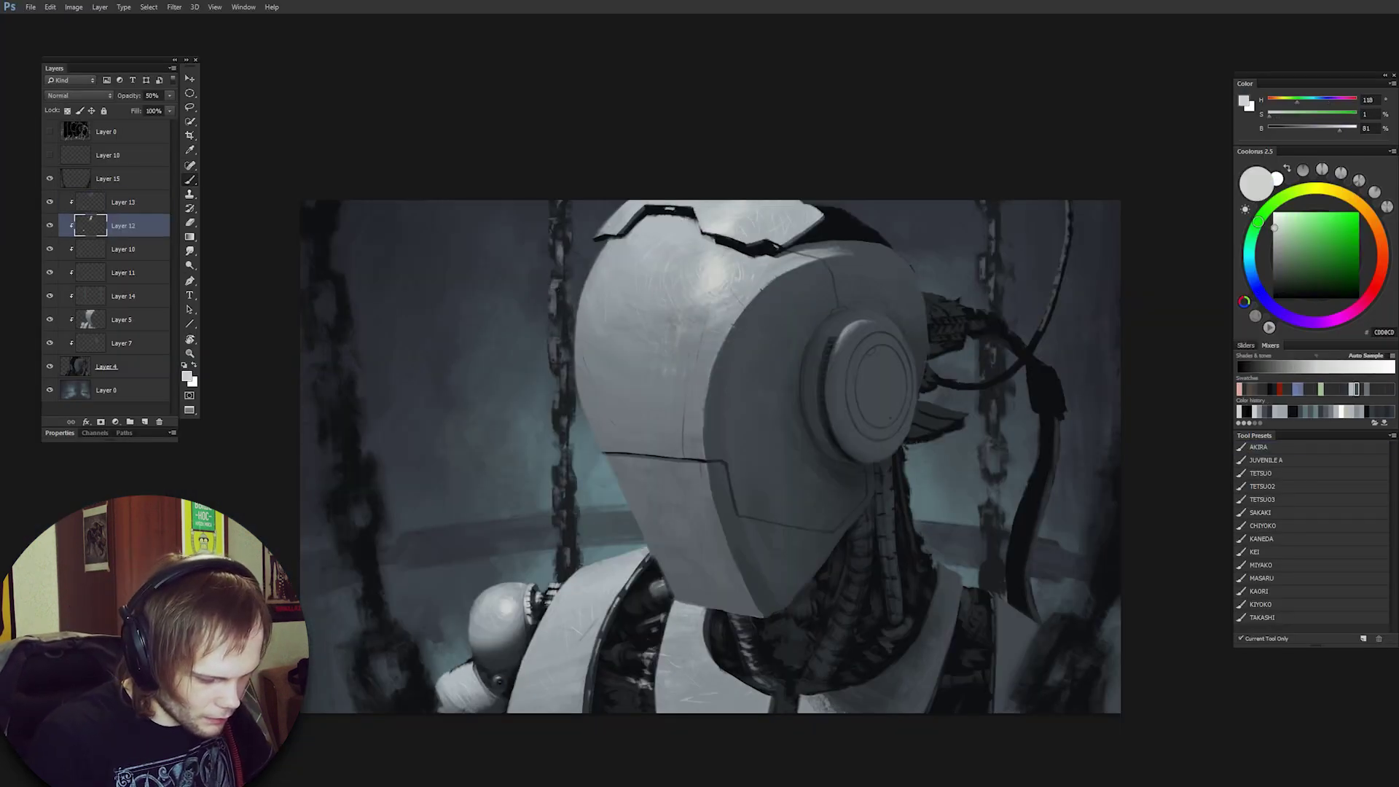
left_click(534, 268, "ctrl")
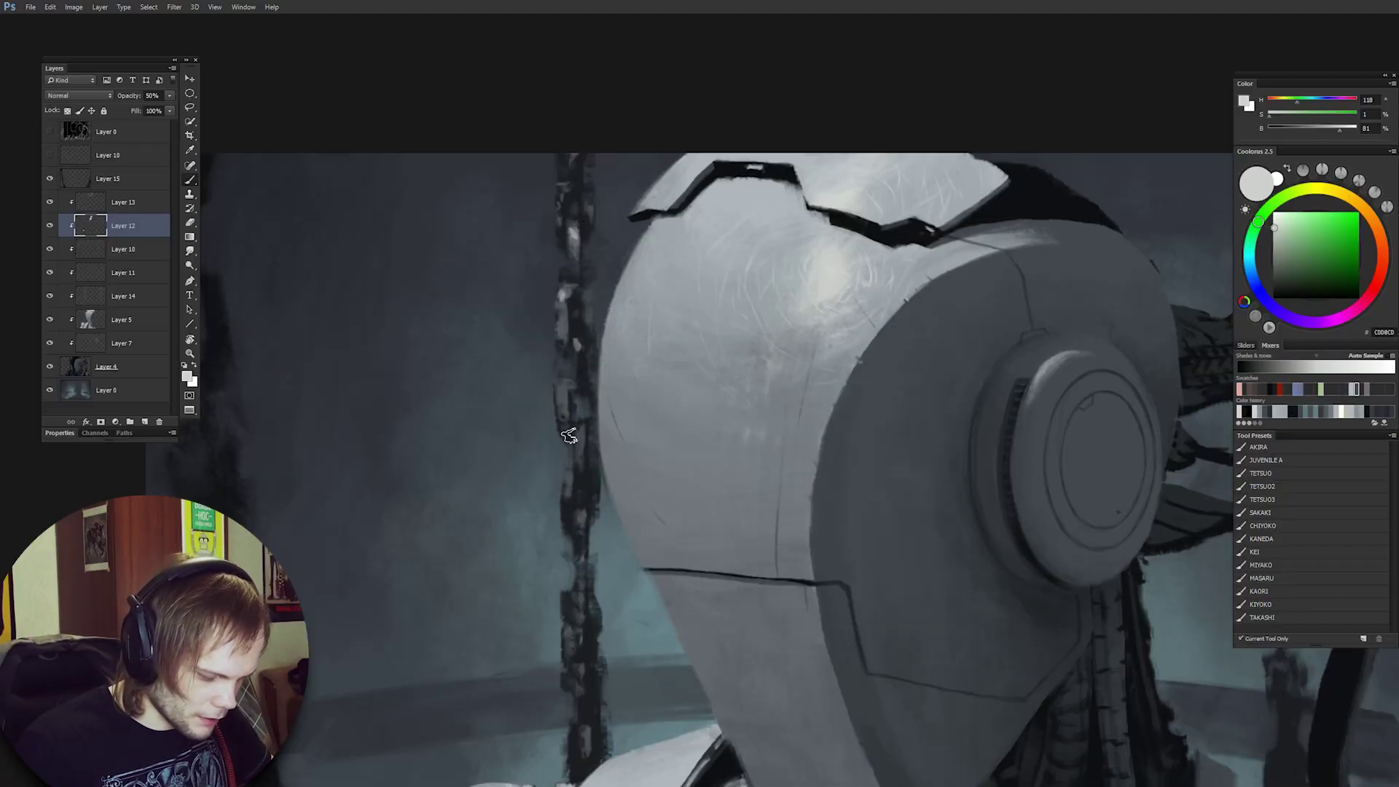
left_click_drag(589, 598, 595, 492)
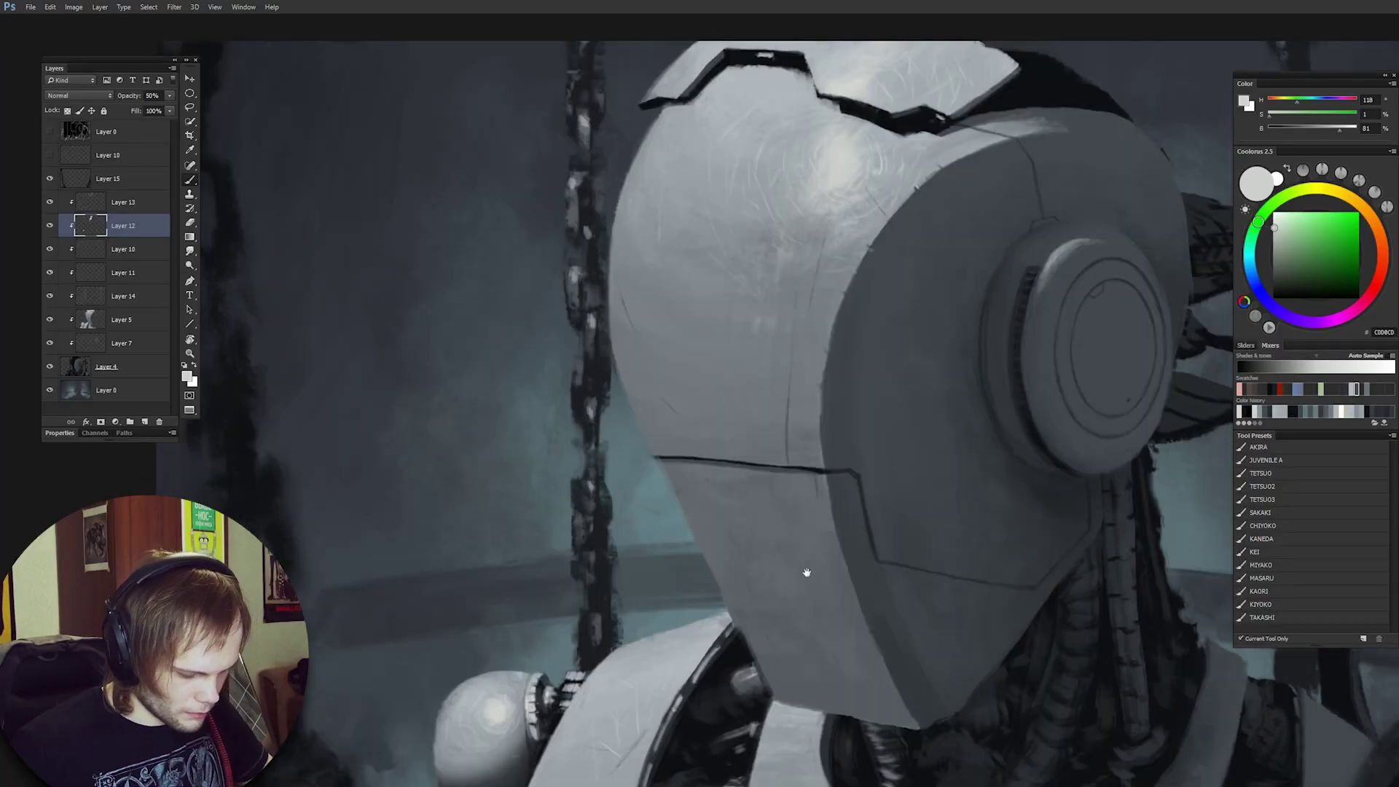
Add Layer 16 clipped to Layer 15 and paint pale highlights on the left foreground chain's links.
key("ctrl+minus")
left_click(108, 178)
left_click(145, 422)
key("ctrl+alt+g")
left_click_drag(355, 328, 341, 306)
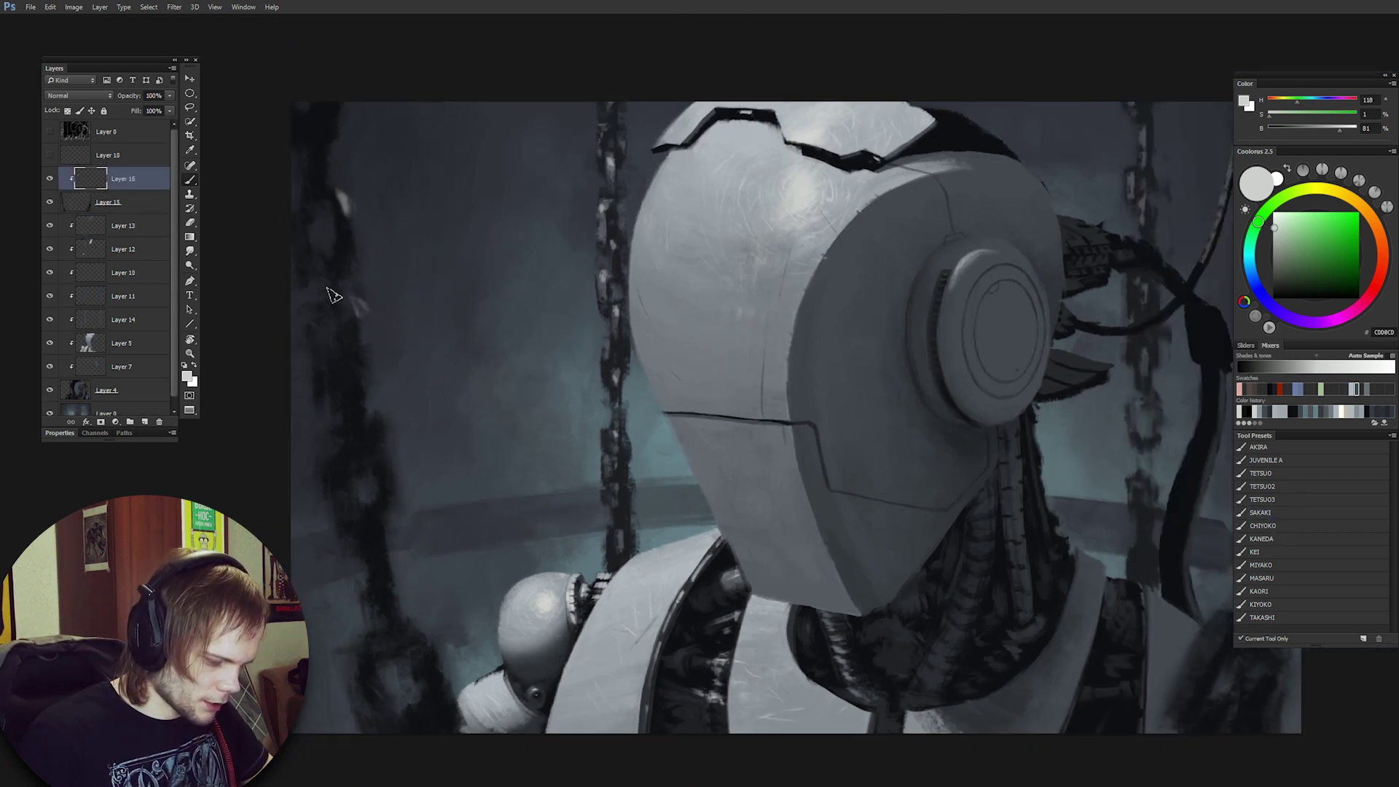
left_click_drag(344, 359, 357, 386)
left_click_drag(375, 417, 382, 441)
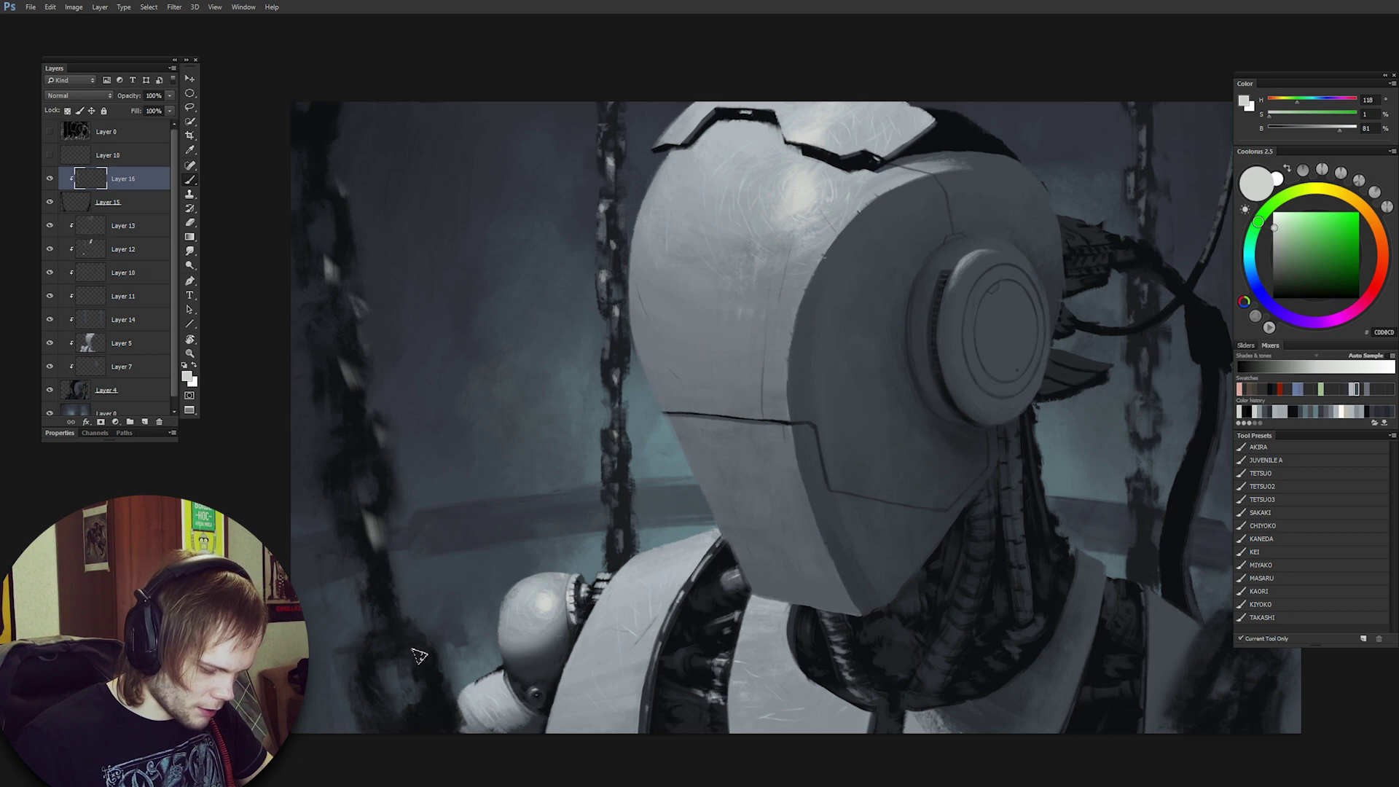
Refine the left foreground chain's highlights with the Eraser and paint soft highlights on the right foreground chain.
scroll(624, 580, "down", 2)
key("e")
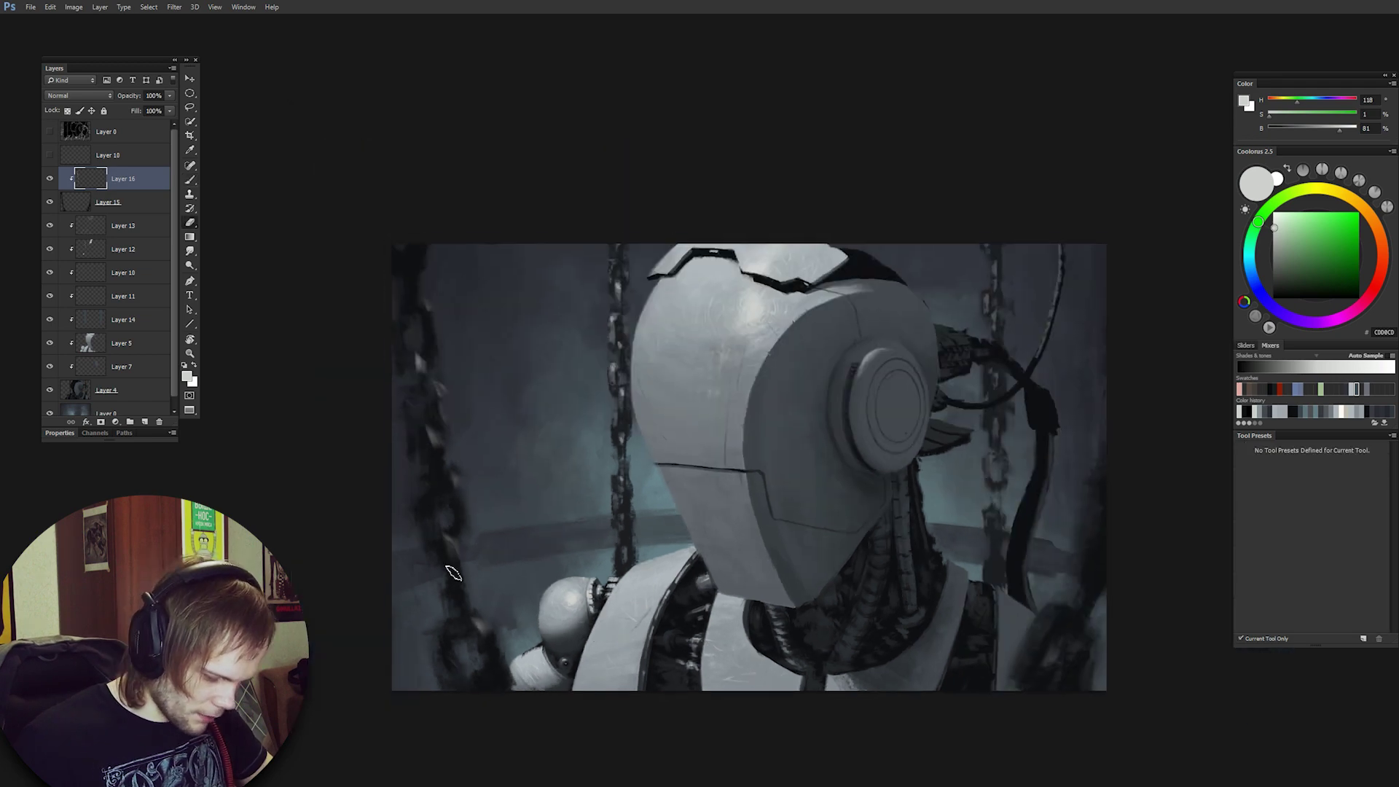
key("ctrl+z")
key("b")
scroll(977, 687, "up", 2)
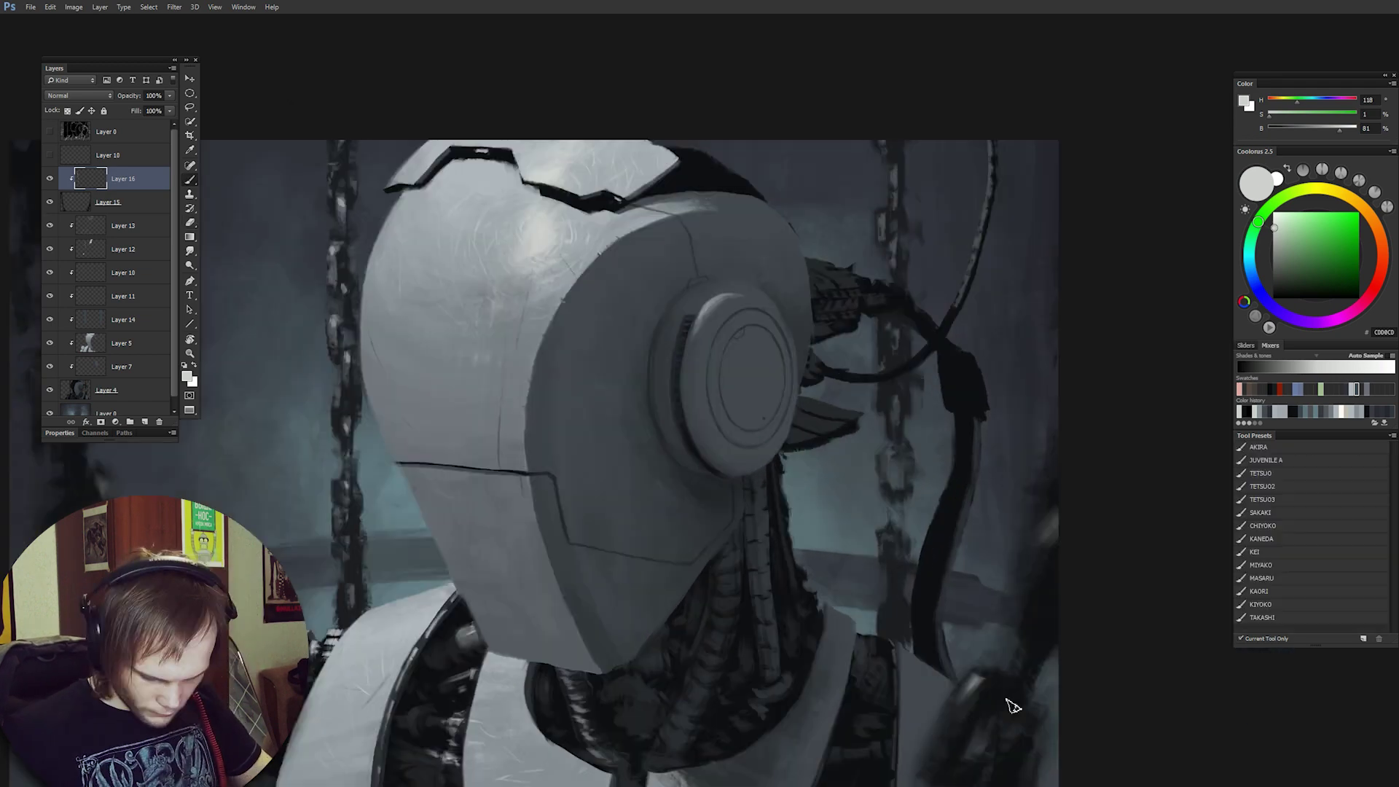
Switch to Layer 4 and sample the near-black 101012 from the neck cables.
left_click(124, 226)
key("e")
left_click(123, 250)
key("b")
left_click(122, 344)
scroll(779, 491, "up", 3)
left_click(778, 491, "ctrl")
left_click(837, 478, "alt")
scroll(836, 478, "down", 3)
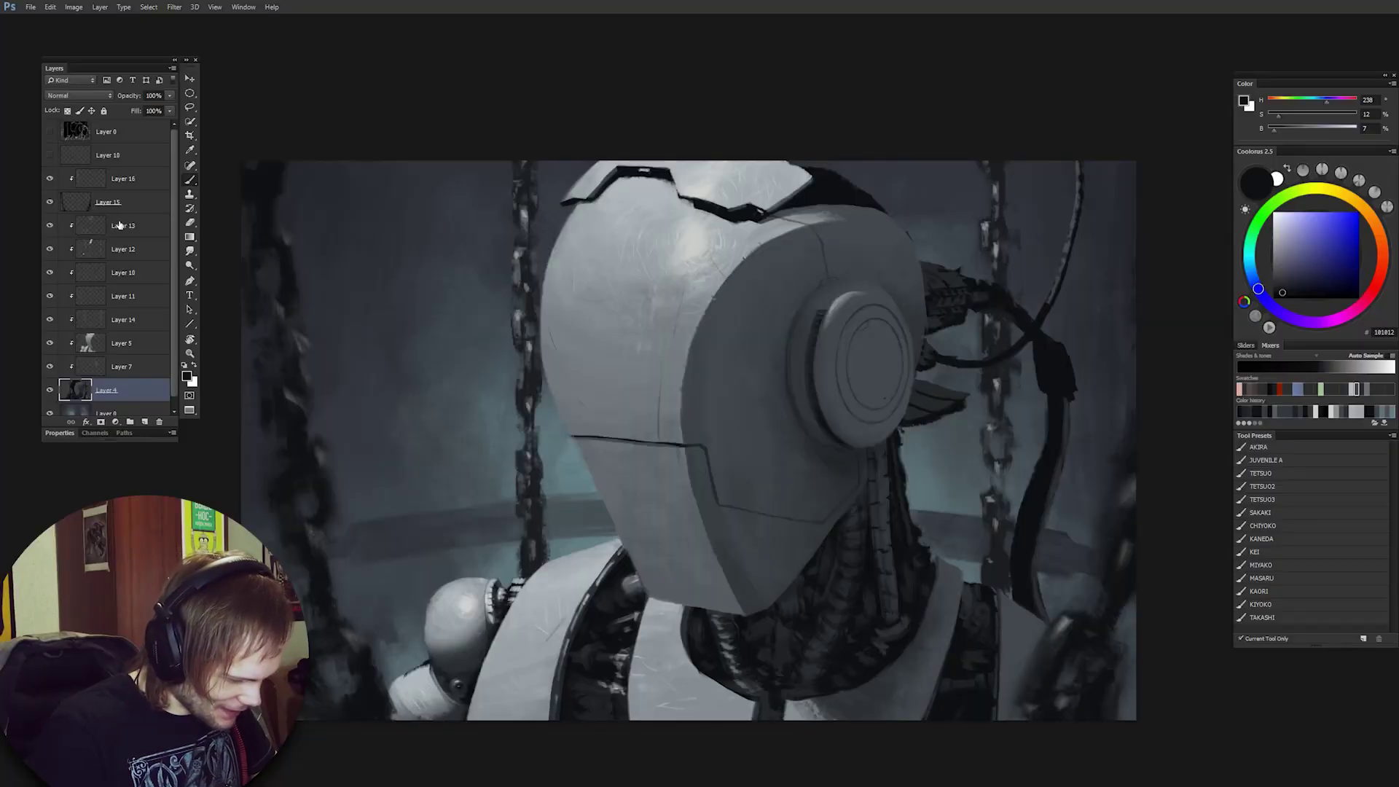
Add Layer 17 above Layer 16 and choose the CHIYOKO brush preset at a smaller size.
left_click(144, 421, "ctrl")
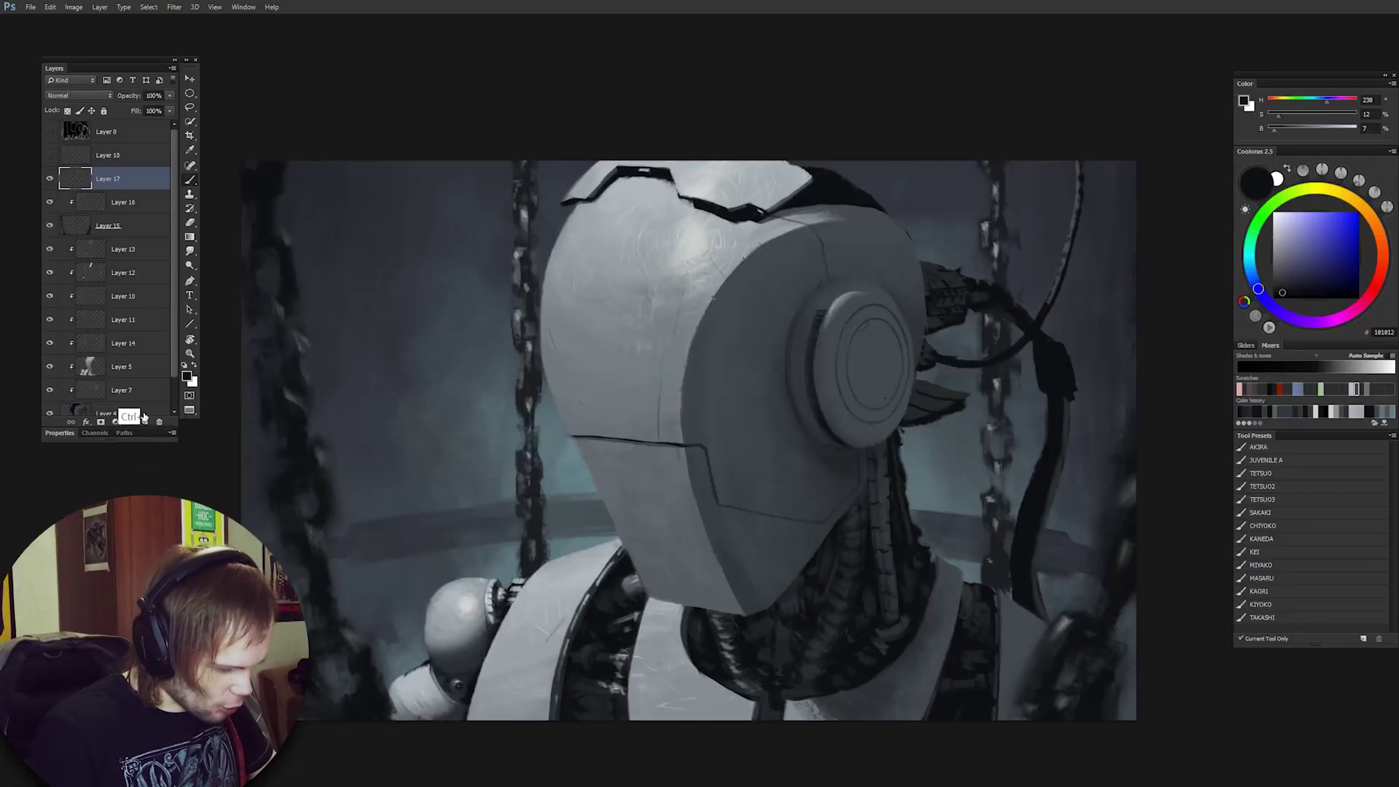
left_click(1266, 551)
left_click(1252, 527)
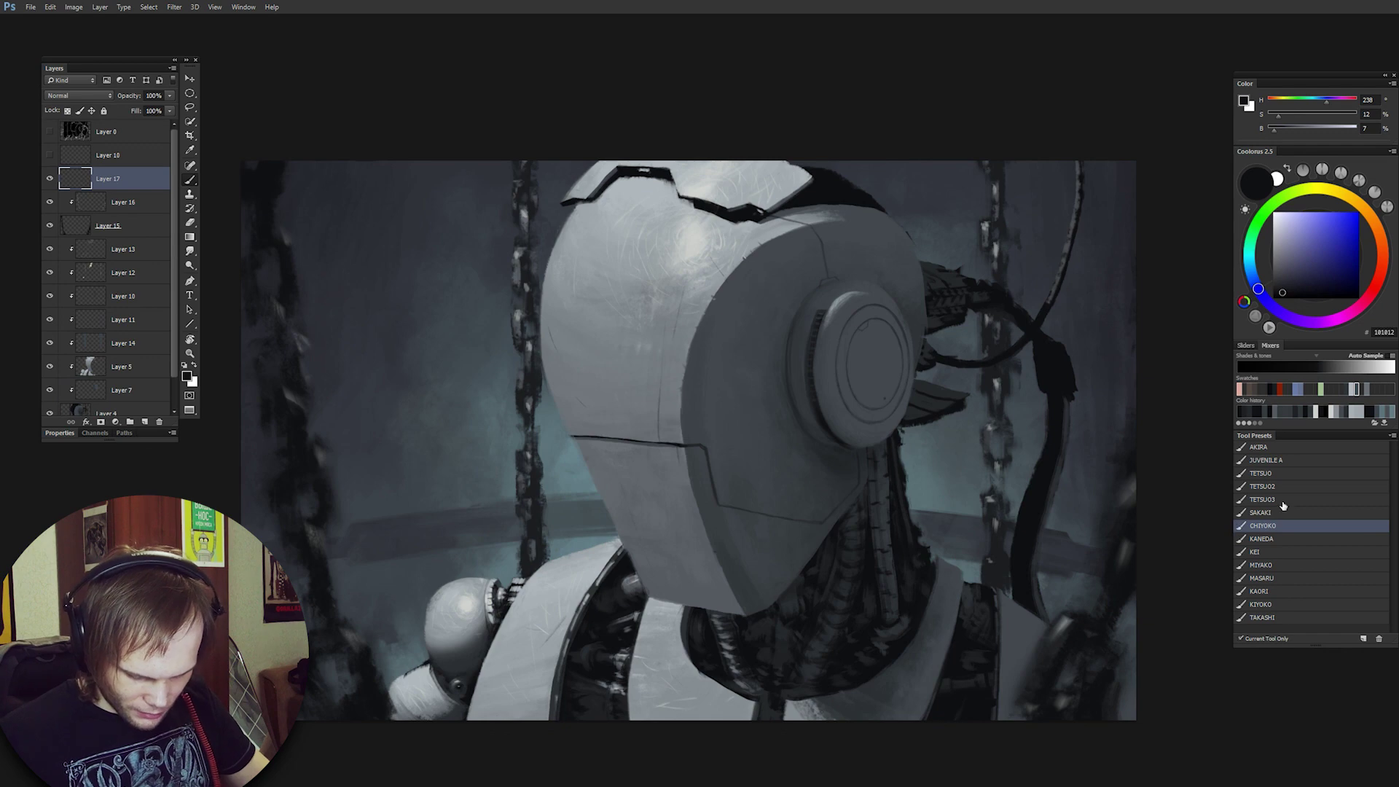
key("bracketleft")
left_click(850, 586, "ctrl")
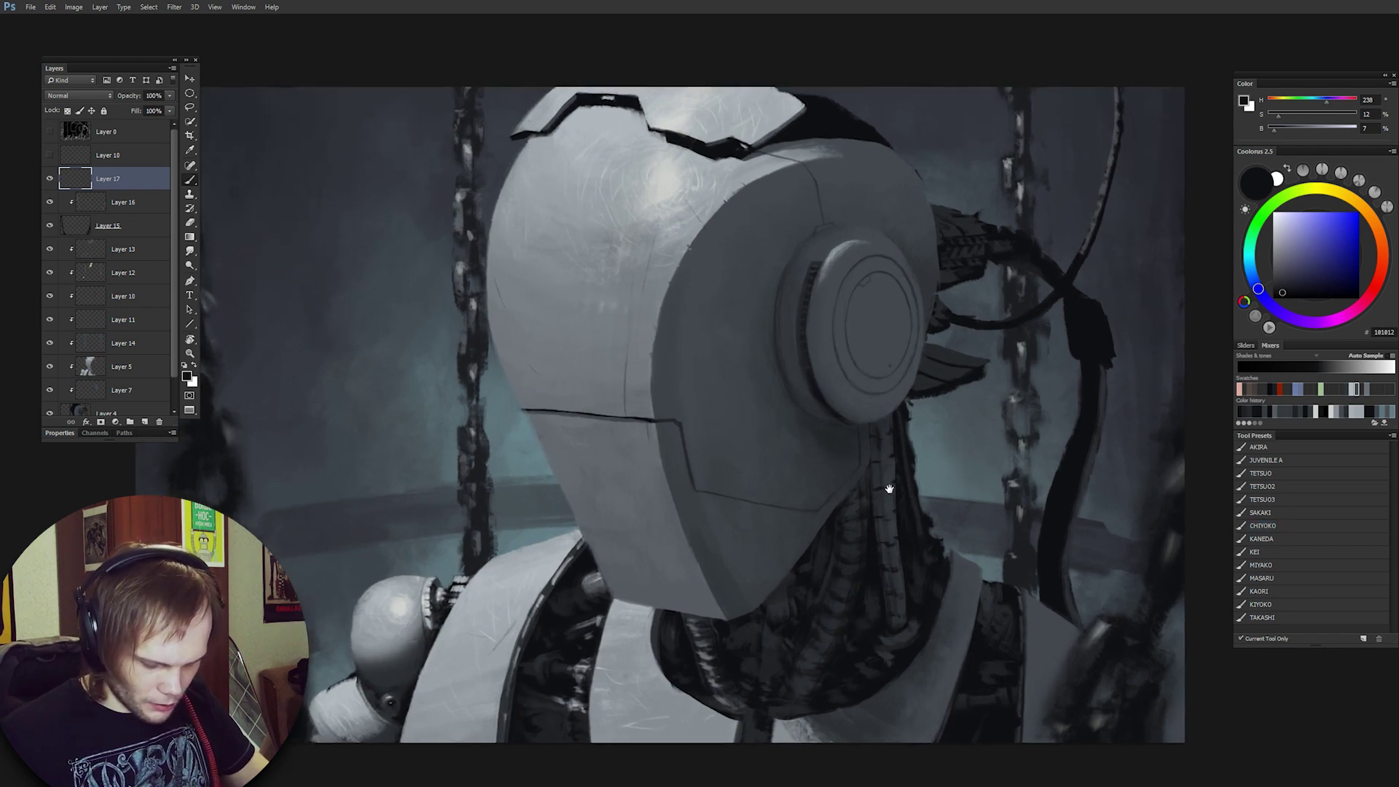
left_click_drag(886, 492, 875, 501)
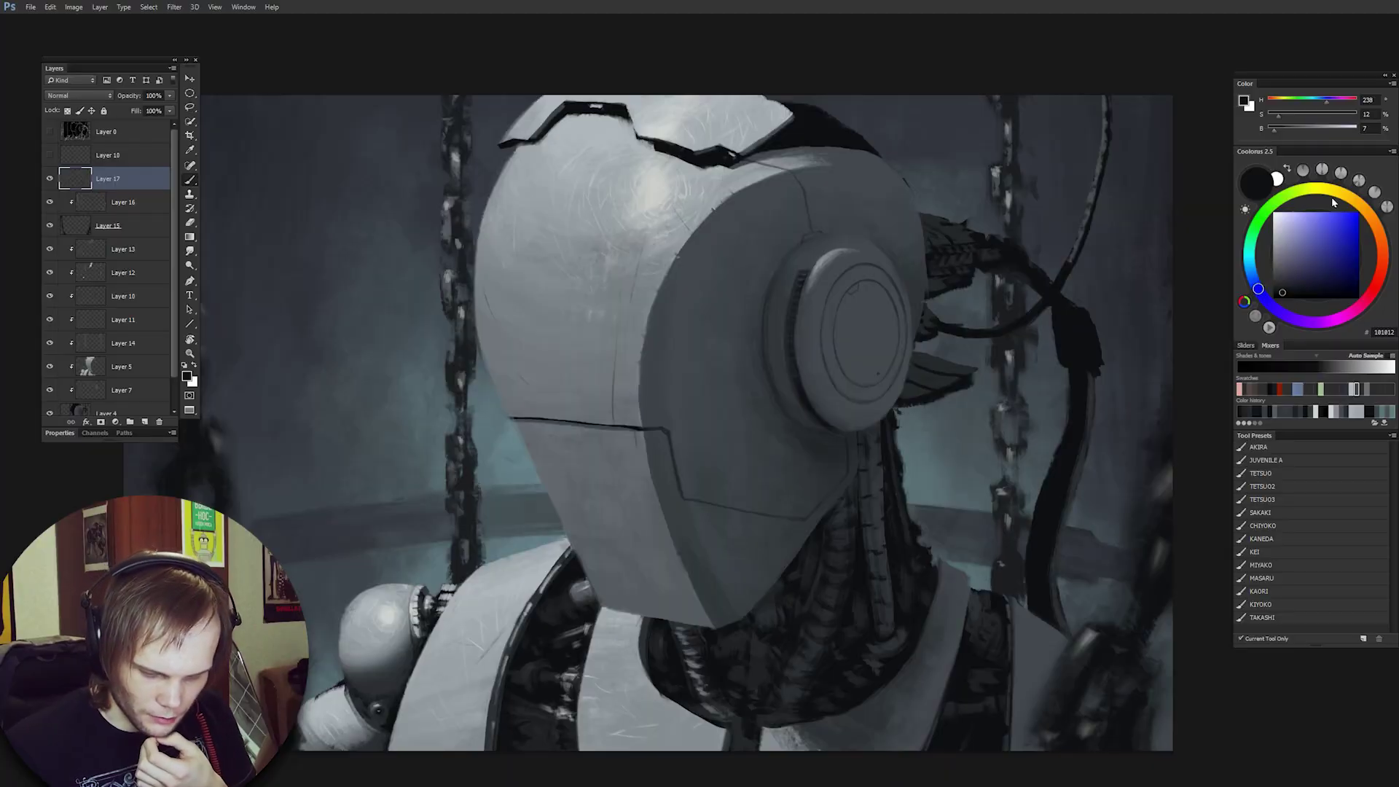
Set an orange-brown brush colour with hue 28 and draw fine circuit lines in the dark gap behind the head plate.
left_click(1376, 226)
left_click(1333, 250)
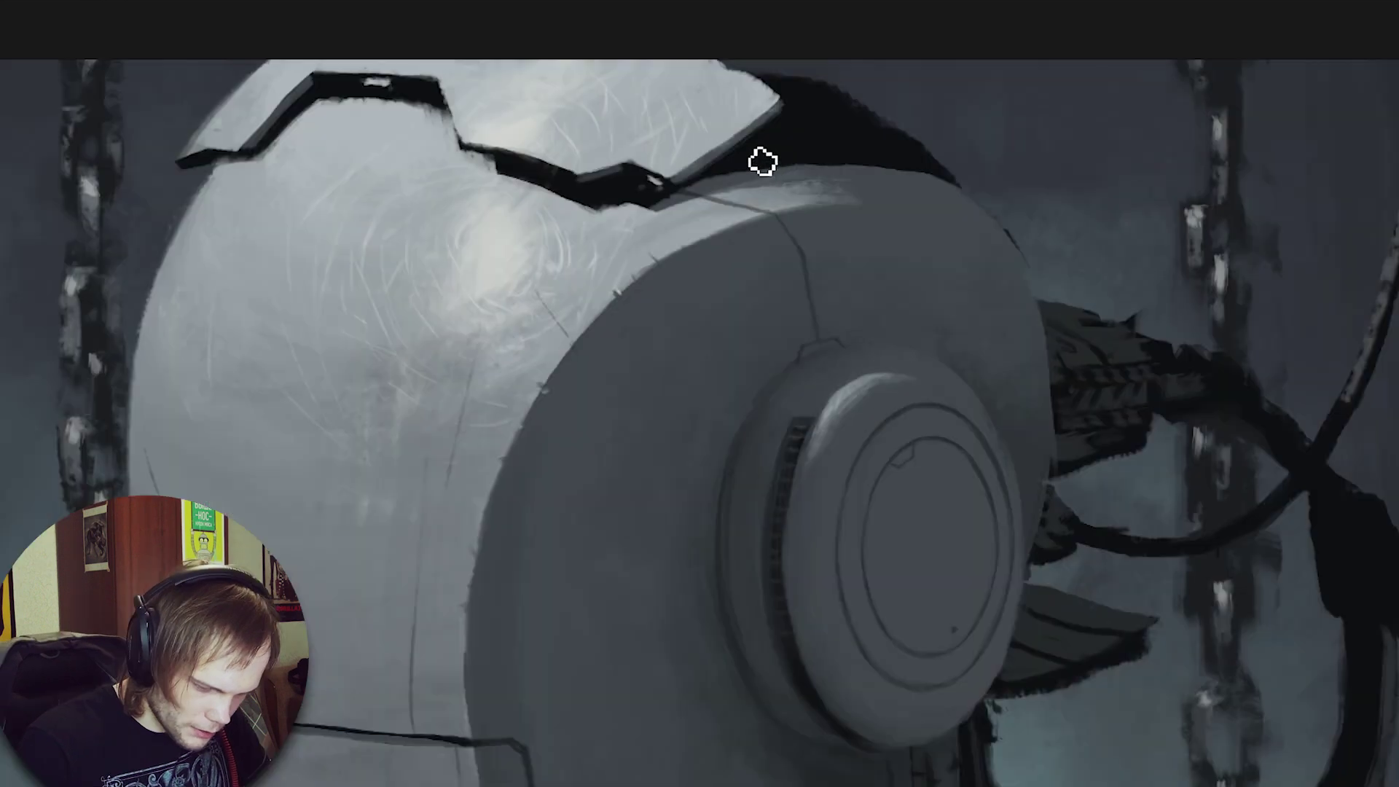
mouse_move(738, 166)
left_mouse_down()
mouse_move(856, 141)
mouse_move(815, 114)
mouse_move(864, 109)
left_mouse_up()
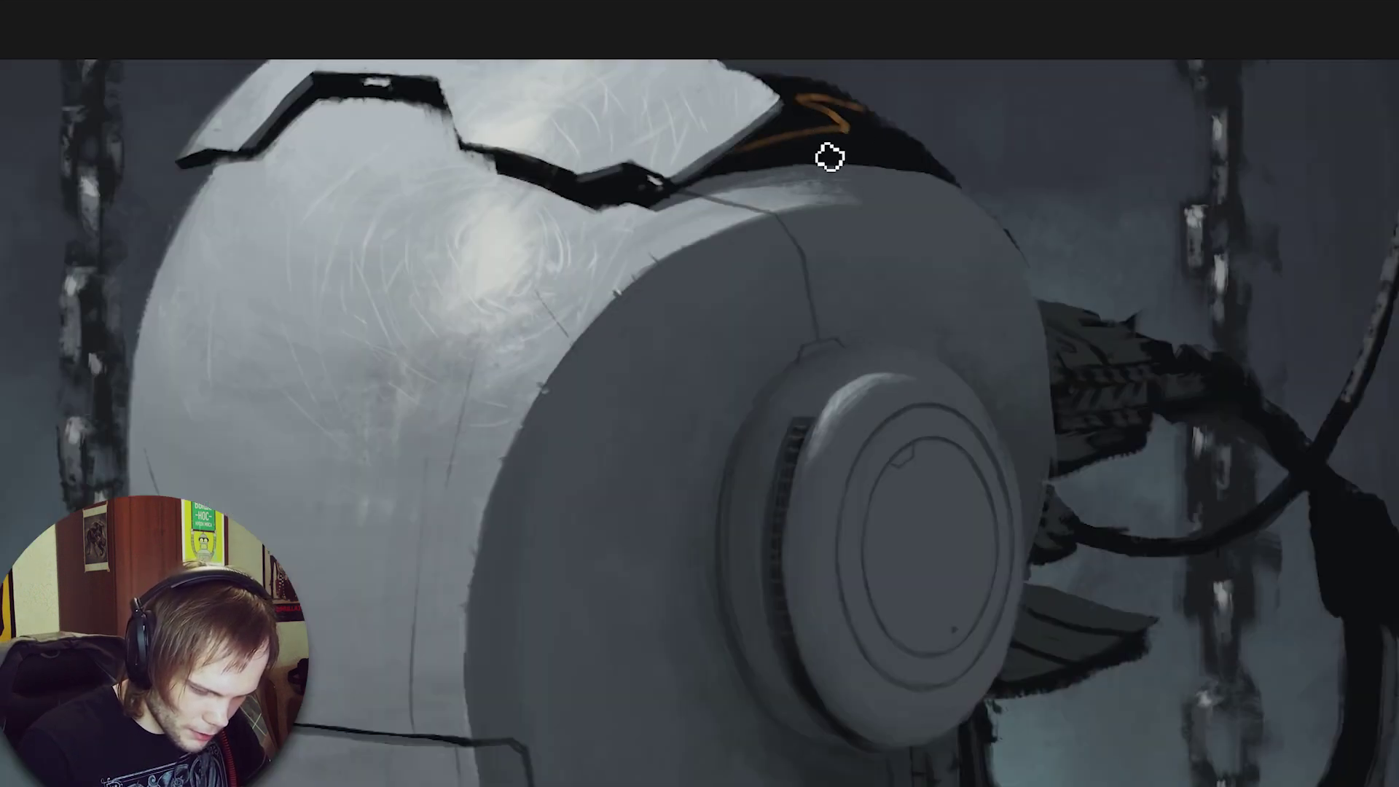
mouse_move(801, 154)
left_mouse_down()
mouse_move(894, 140)
mouse_move(758, 139)
left_mouse_up()
left_click_drag(802, 89, 875, 124)
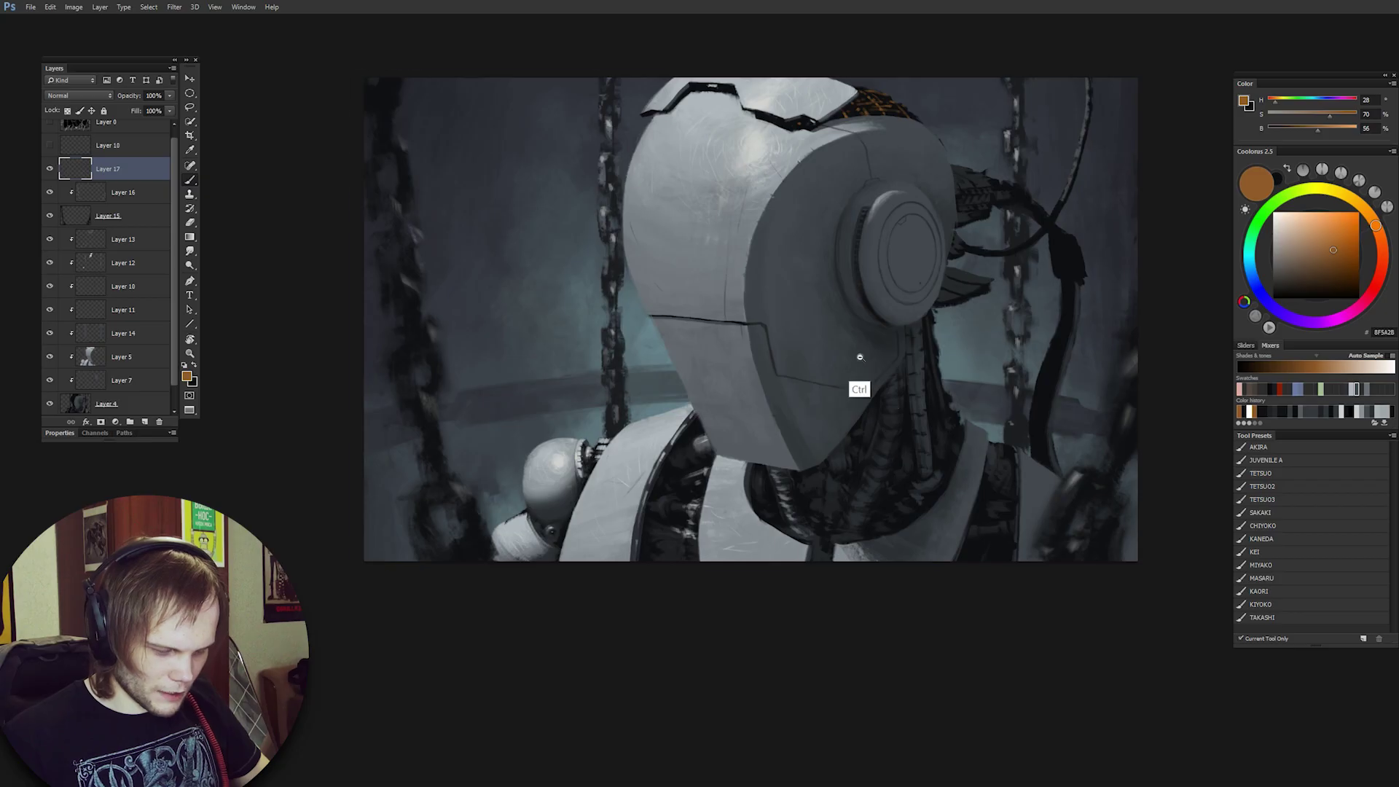
Dab small orange lights in the ear disc's vent and down the front of the neck cables.
mouse_move(860, 357)
left_mouse_down()
mouse_move(897, 434)
mouse_move(898, 482)
left_mouse_up()
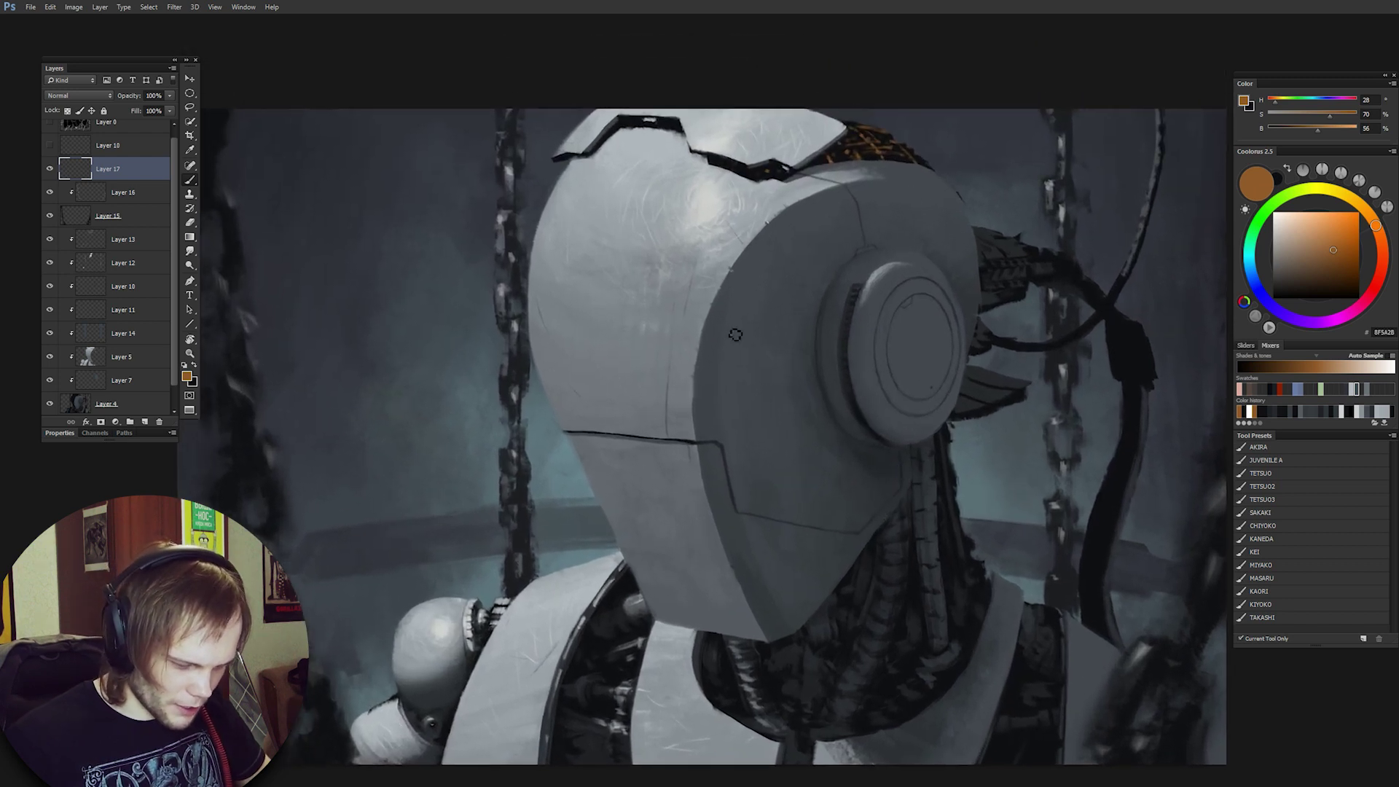
scroll(1013, 420, "down", 2)
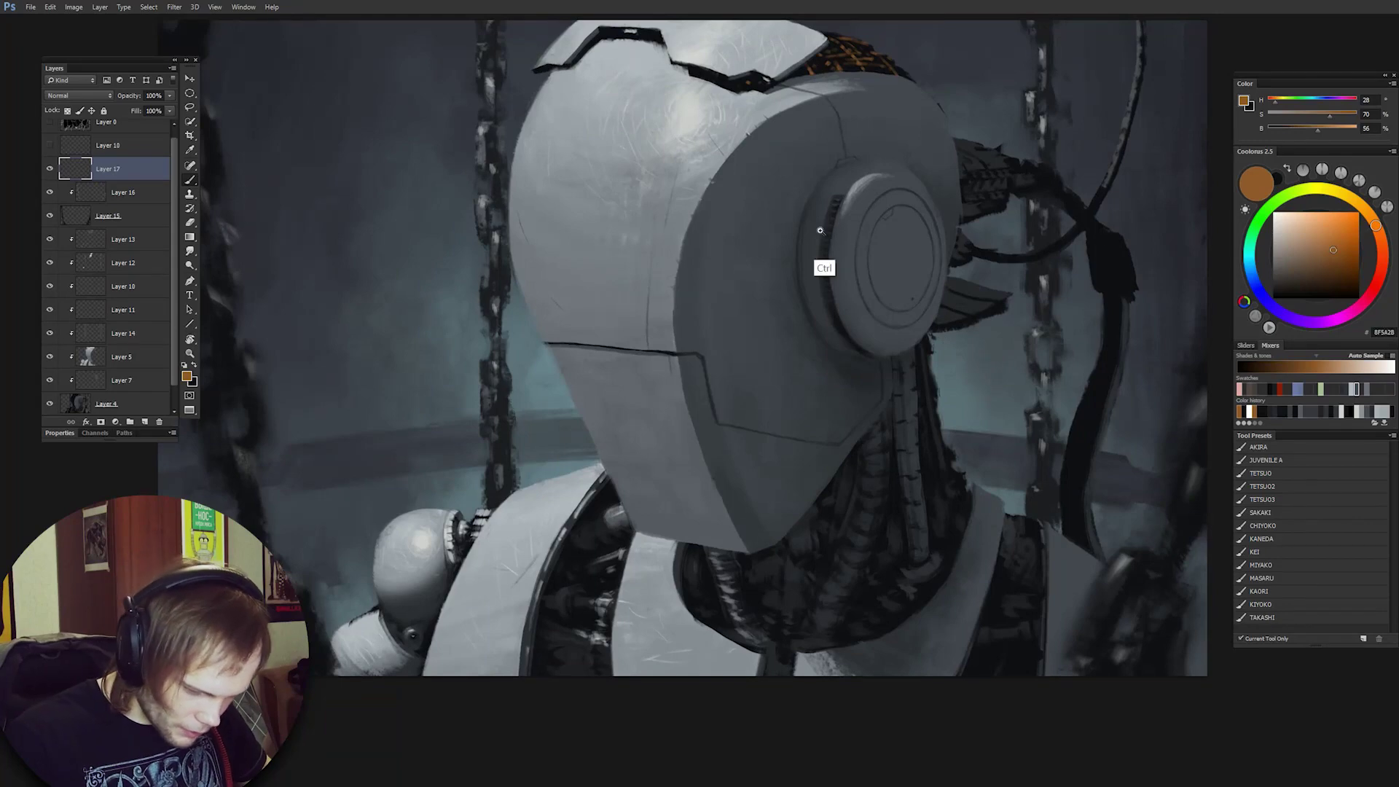
left_click(821, 230, "ctrl")
scroll(968, 422, "down", 3)
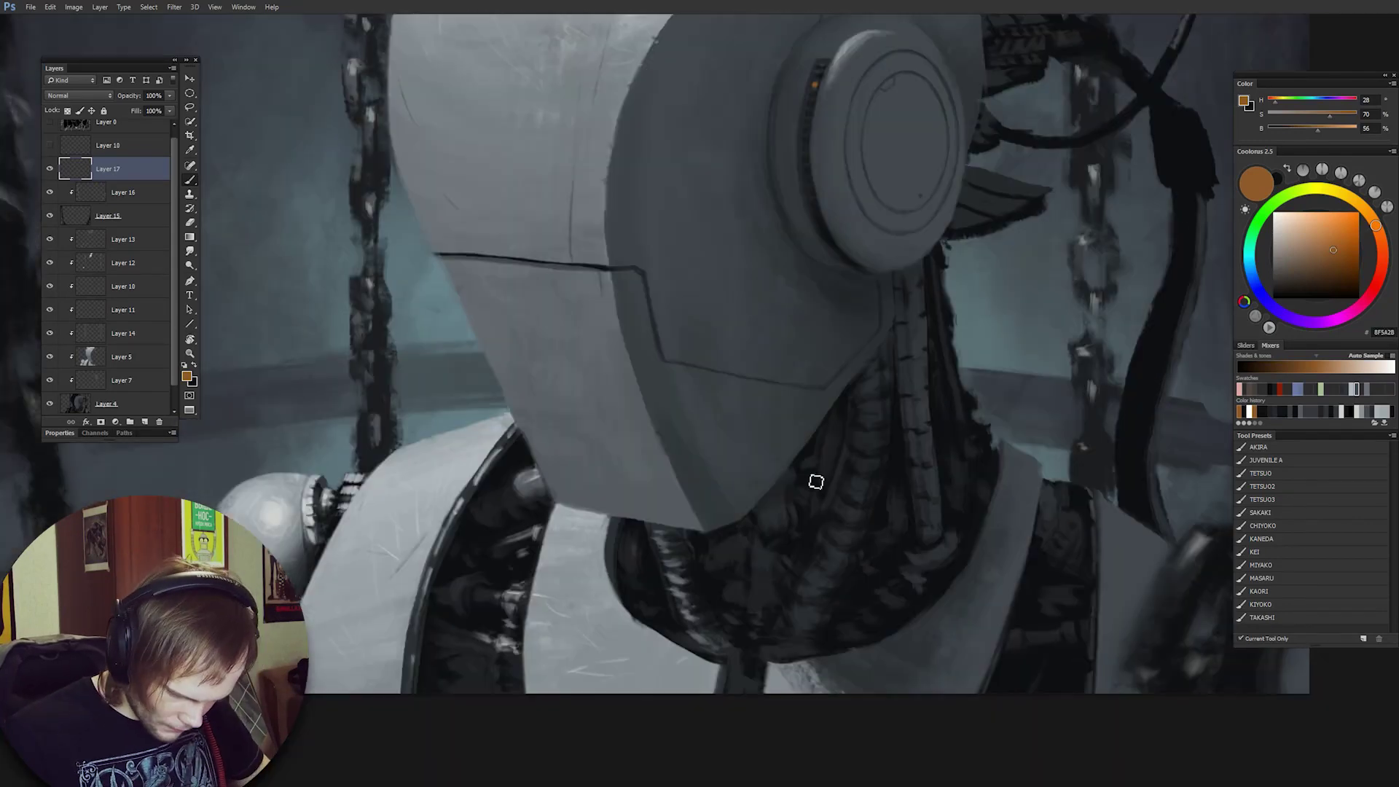
left_click(790, 566)
left_click_drag(810, 547, 775, 543)
Paint a small blue glowing light with a cyan centre in the dark gap on each side of the collar.
left_click(1250, 270)
left_click(419, 565)
key("x")
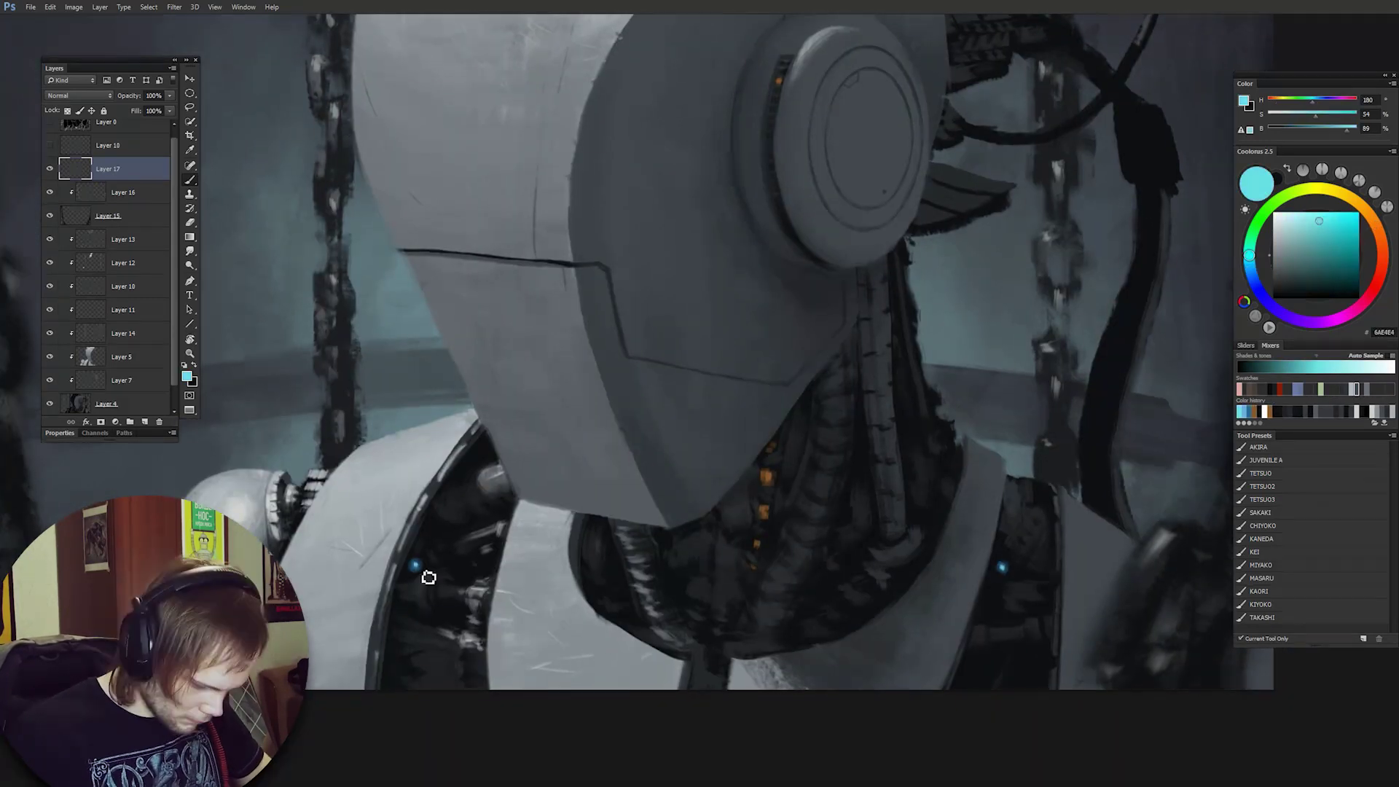
Set the brush colour to bright amber D6A745 and brighten the orange lights in the neck, ear vent and head wiring.
scroll(1094, 522, "up", 1)
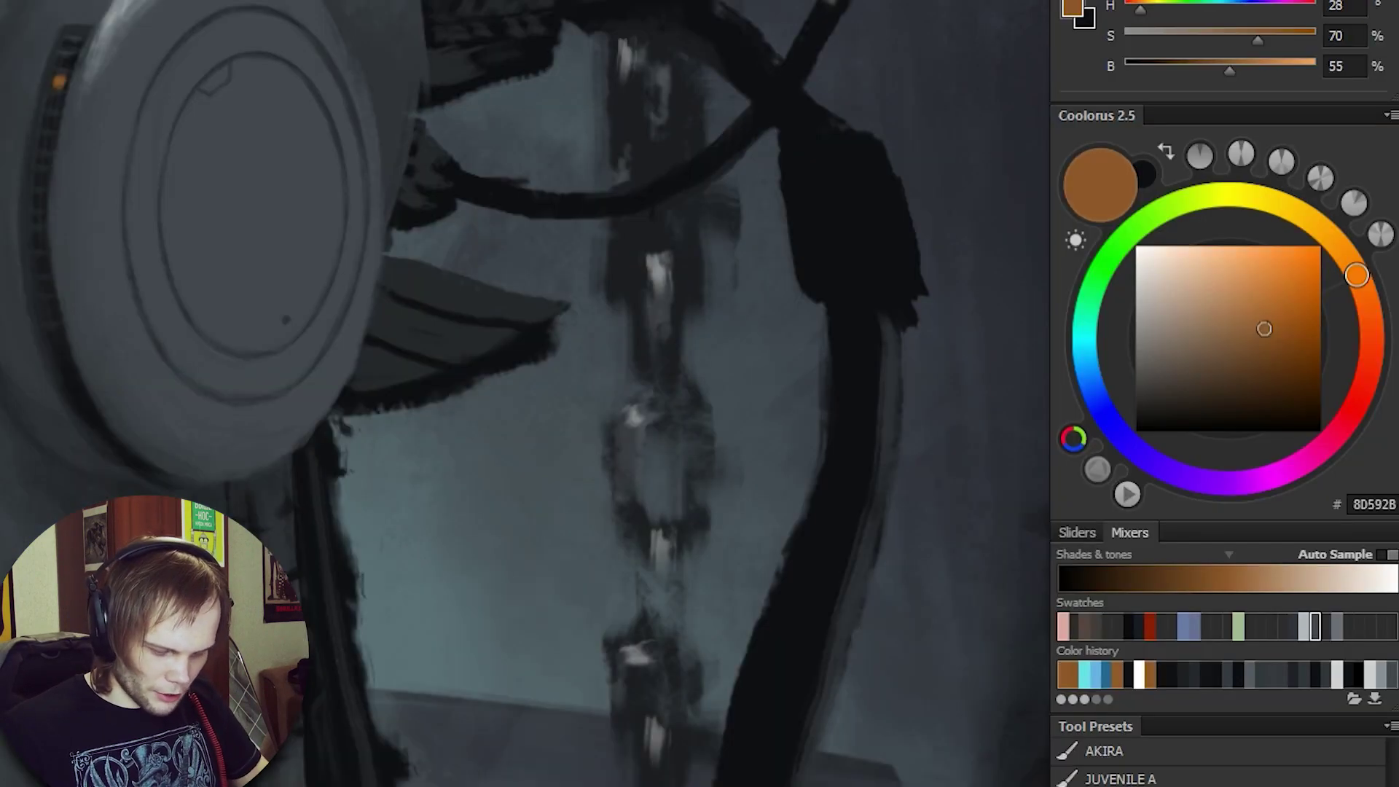
left_click_drag(1343, 256, 1322, 225)
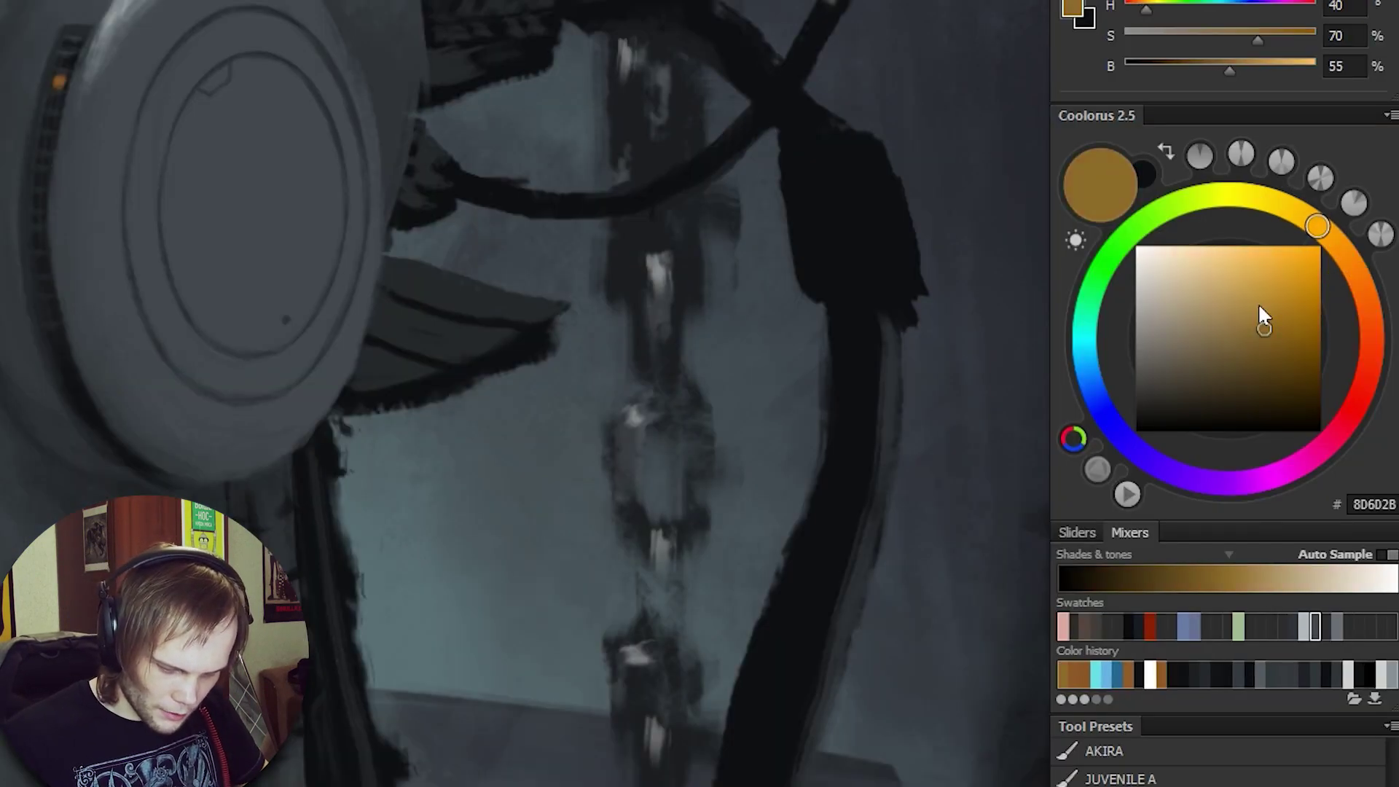
left_click(1262, 273)
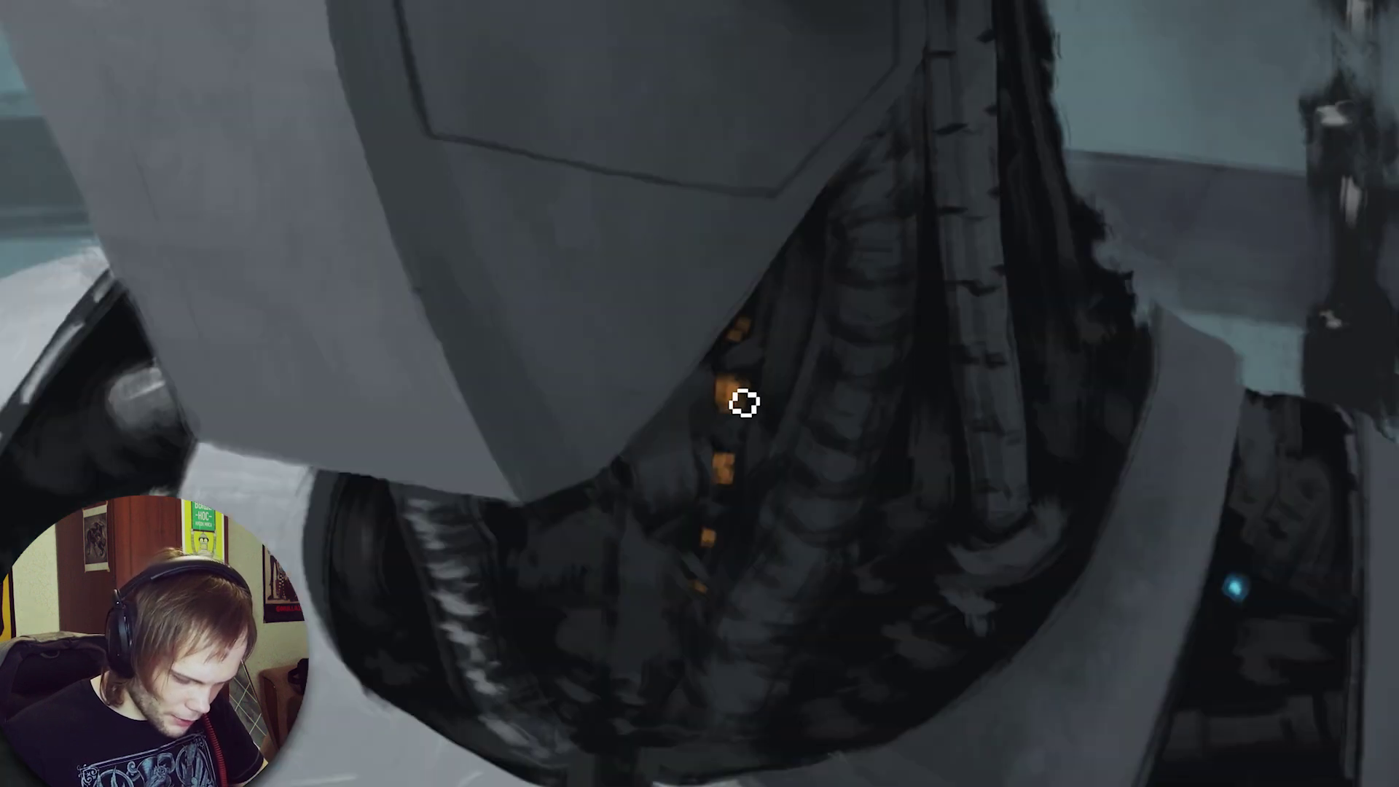
left_click(732, 393)
left_click(724, 460)
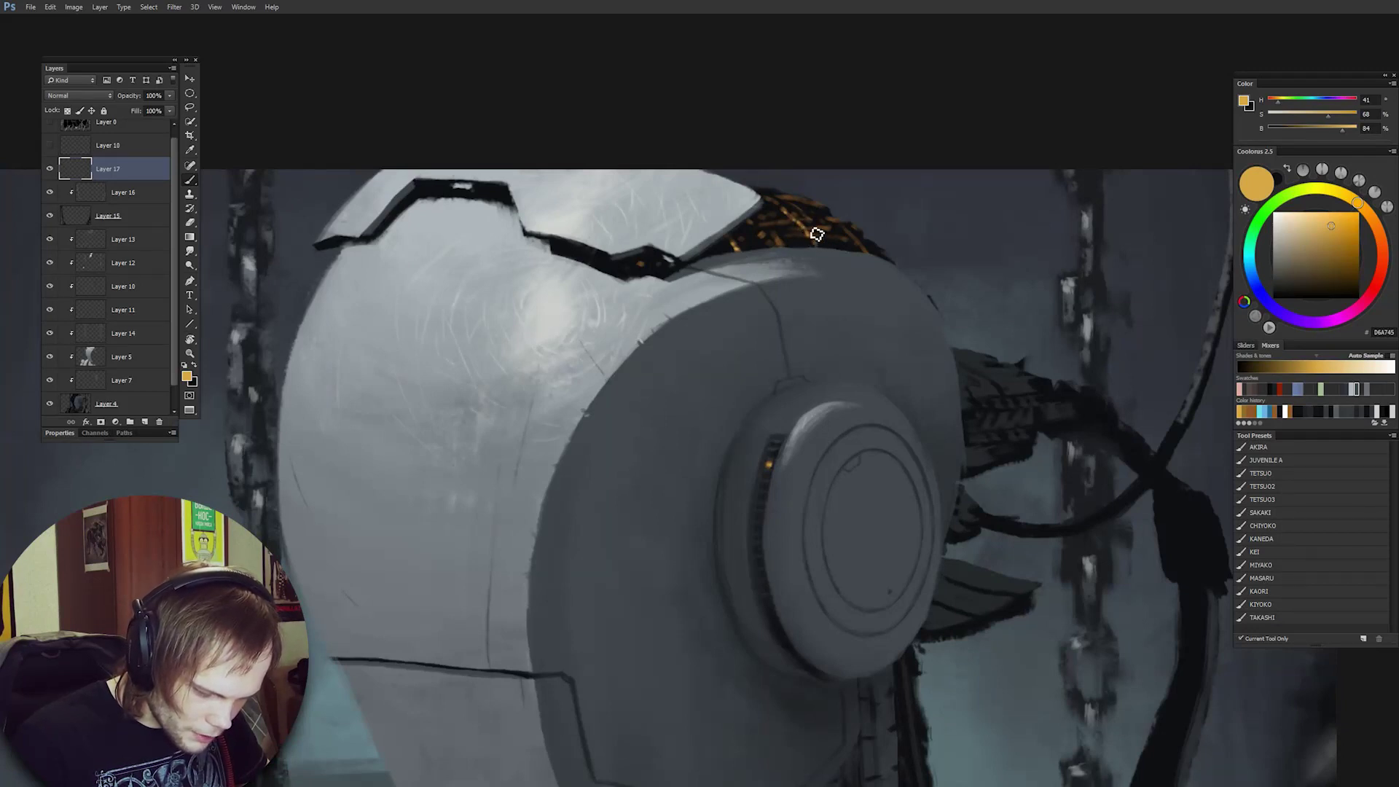
Add Layer 18 directly below Layer 15, above the robot's detail layers.
key("ctrl+minus")
key("ctrl+minus")
key("ctrl+plus")
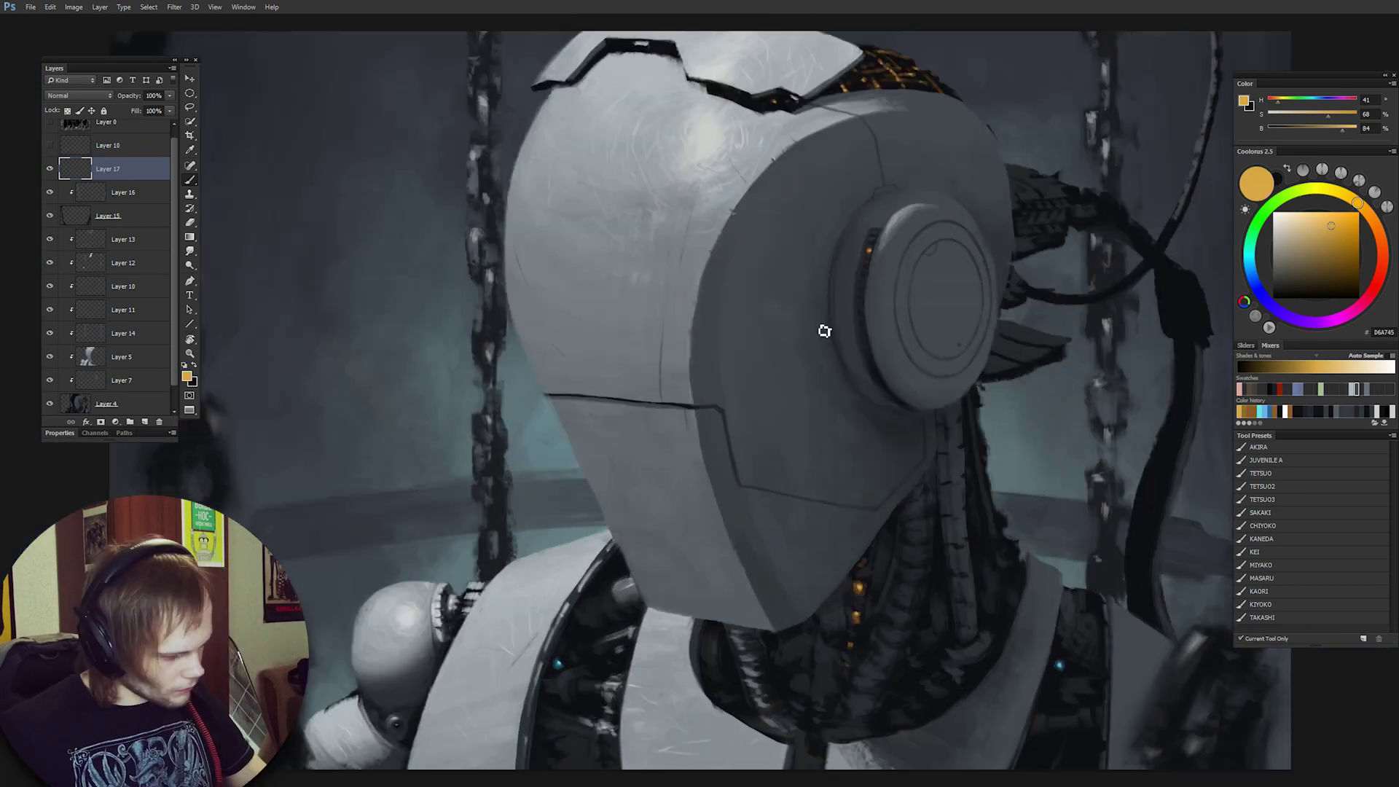
left_click(144, 422)
left_click(79, 96)
left_click(78, 198)
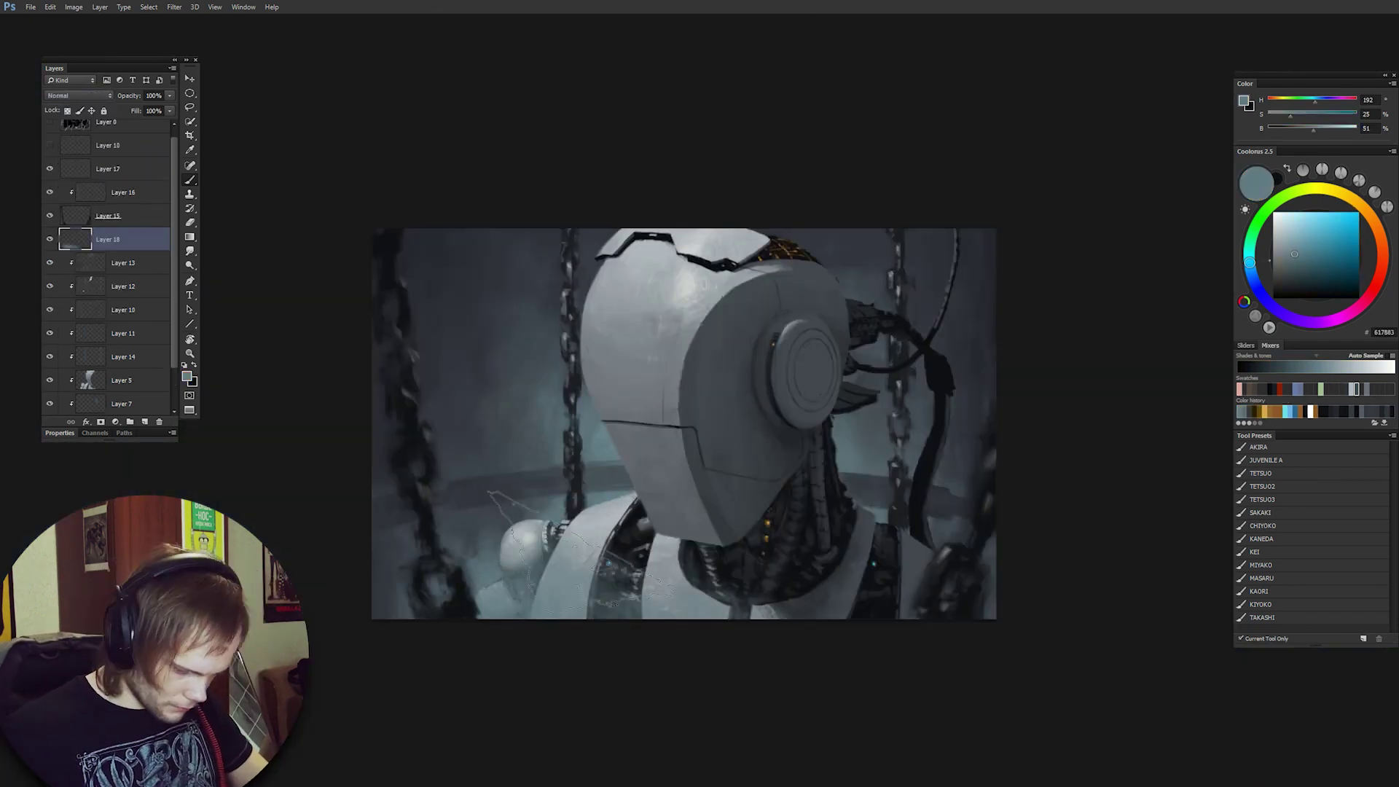
Brush soft greyish-teal haze over the shoulders, chest, lower neck and hanging cable.
left_click_drag(581, 548, 860, 568)
left_click_drag(875, 496, 920, 521)
key("ctrl+z")
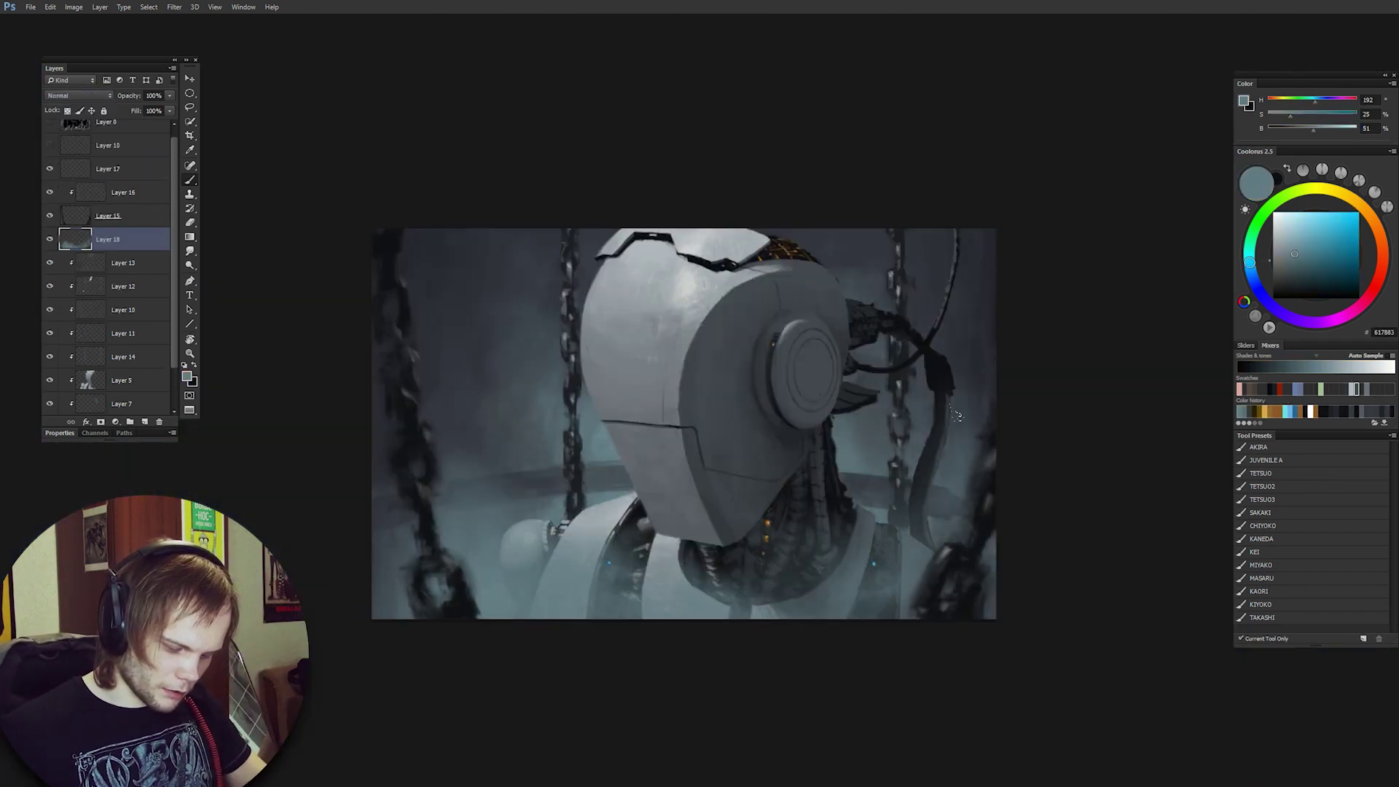
left_click_drag(642, 394, 477, 488)
left_click_drag(918, 386, 1057, 539)
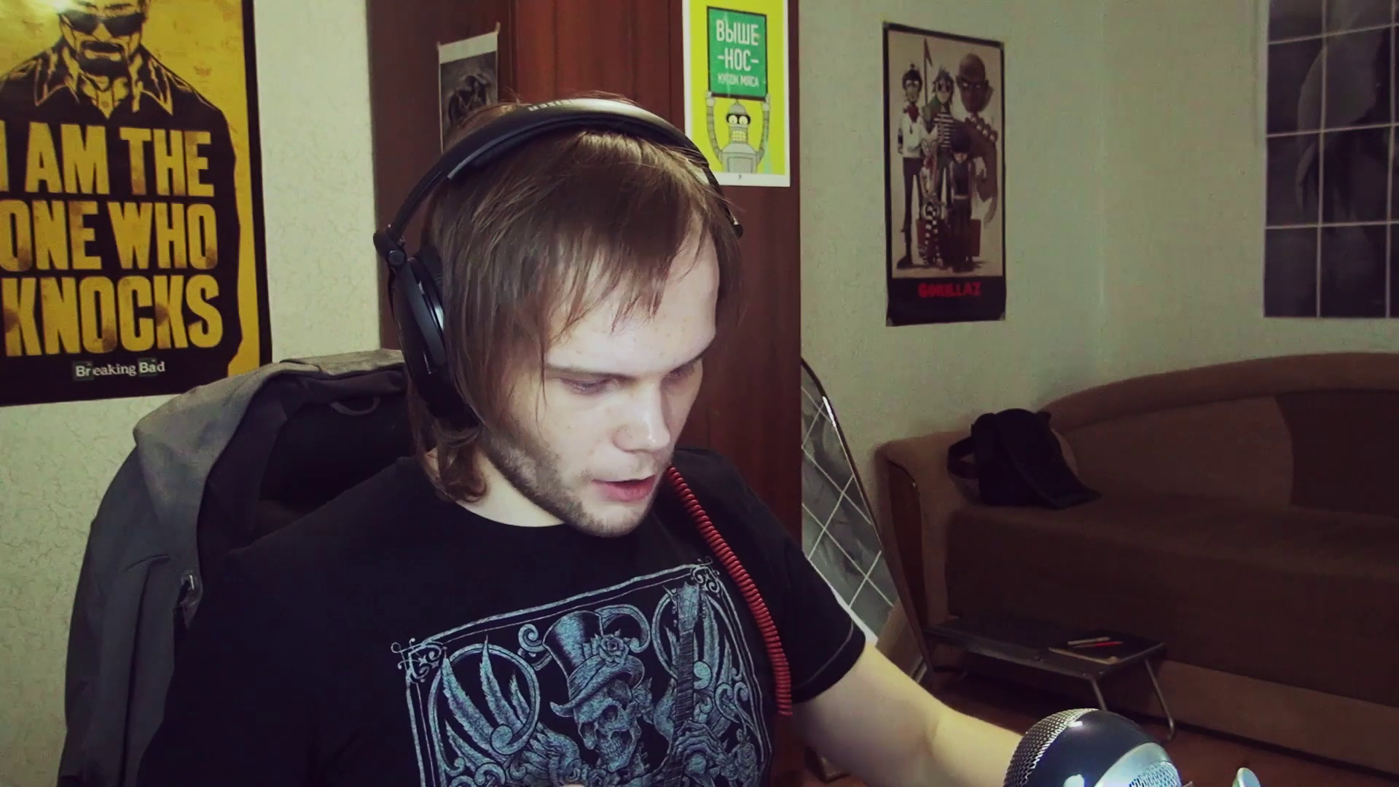